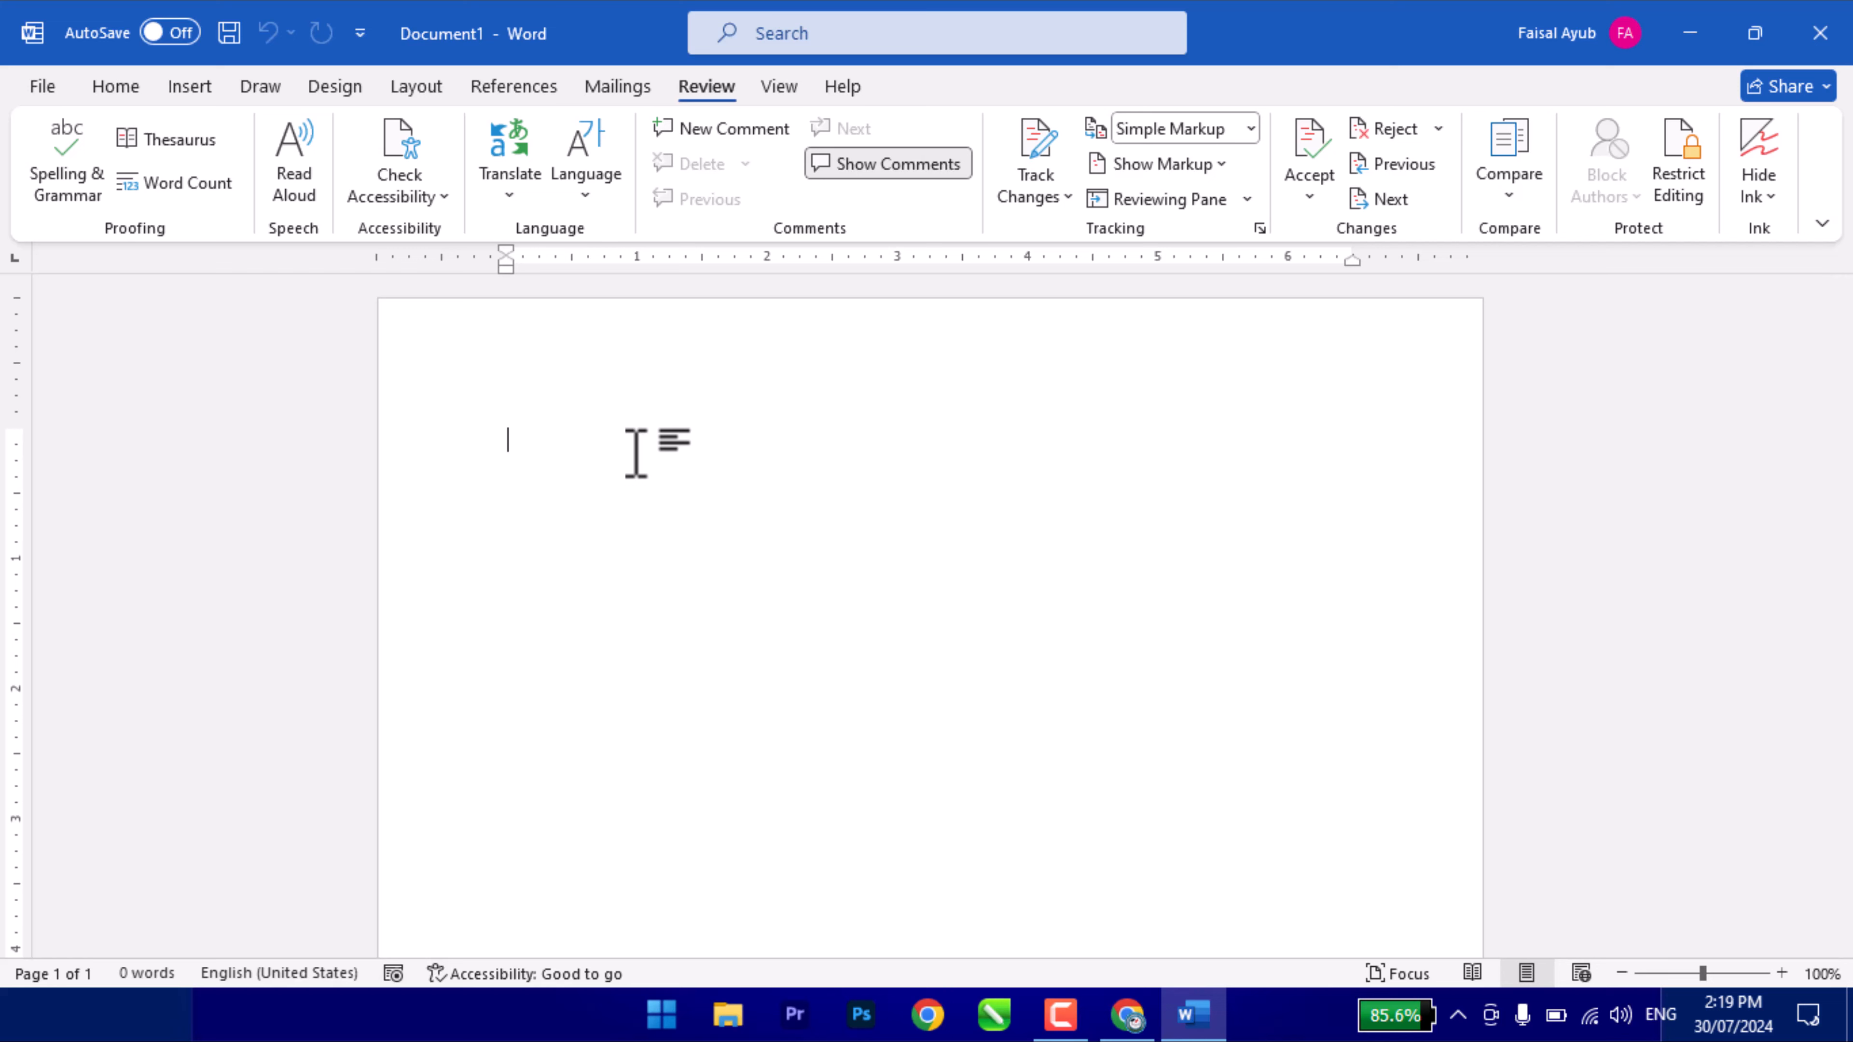
- Zoom the blank Document1 page from 100% to 110% with Ctrl+scroll
{"action": "scroll", "coordinate": [635, 452], "scroll_direction": "up", "scroll_amount": 1, "text": "ctrl"}
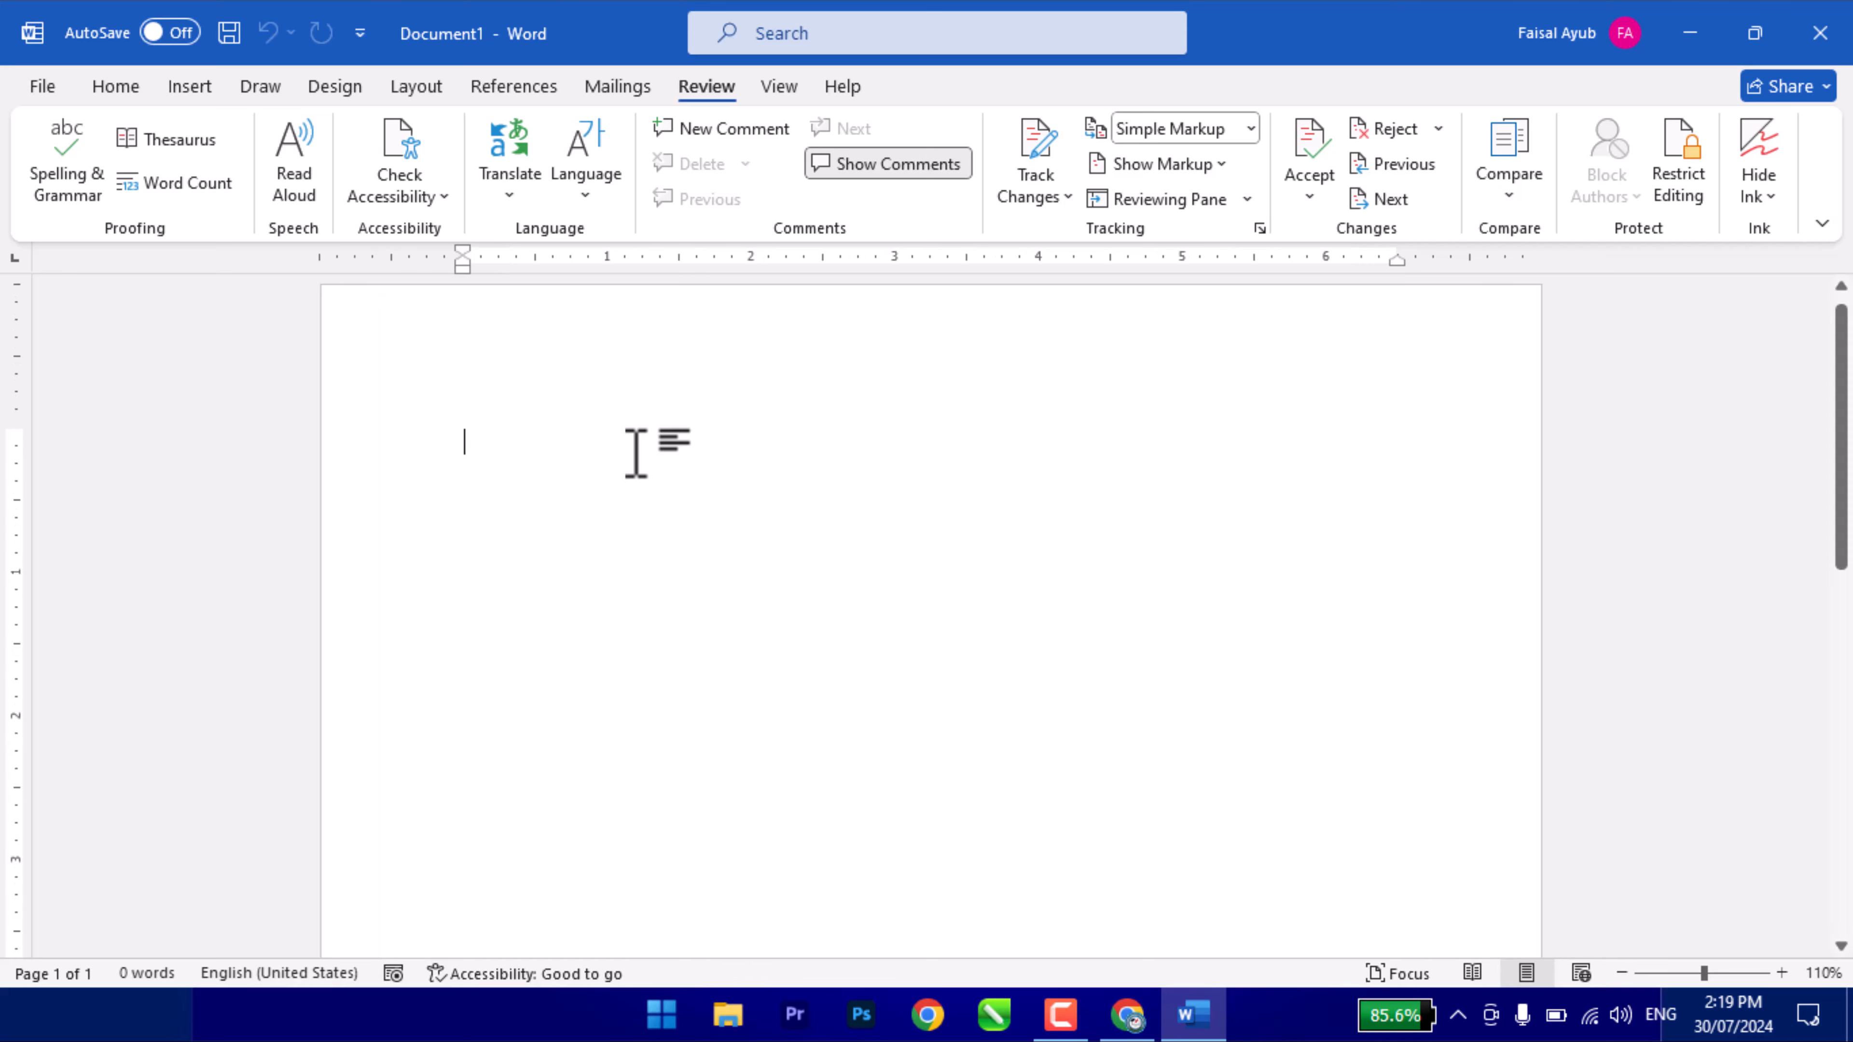
- Type 'traking' on one line and 'He are going to school.' on the next
{"action": "key", "text": "ctrl+shift+period"}
{"action": "key", "text": "ctrl+shift+period"}
{"action": "key", "text": "ctrl+shift+period"}
{"action": "key", "text": "ctrl+shift+period"}
{"action": "key", "text": "ctrl+shift+period"}
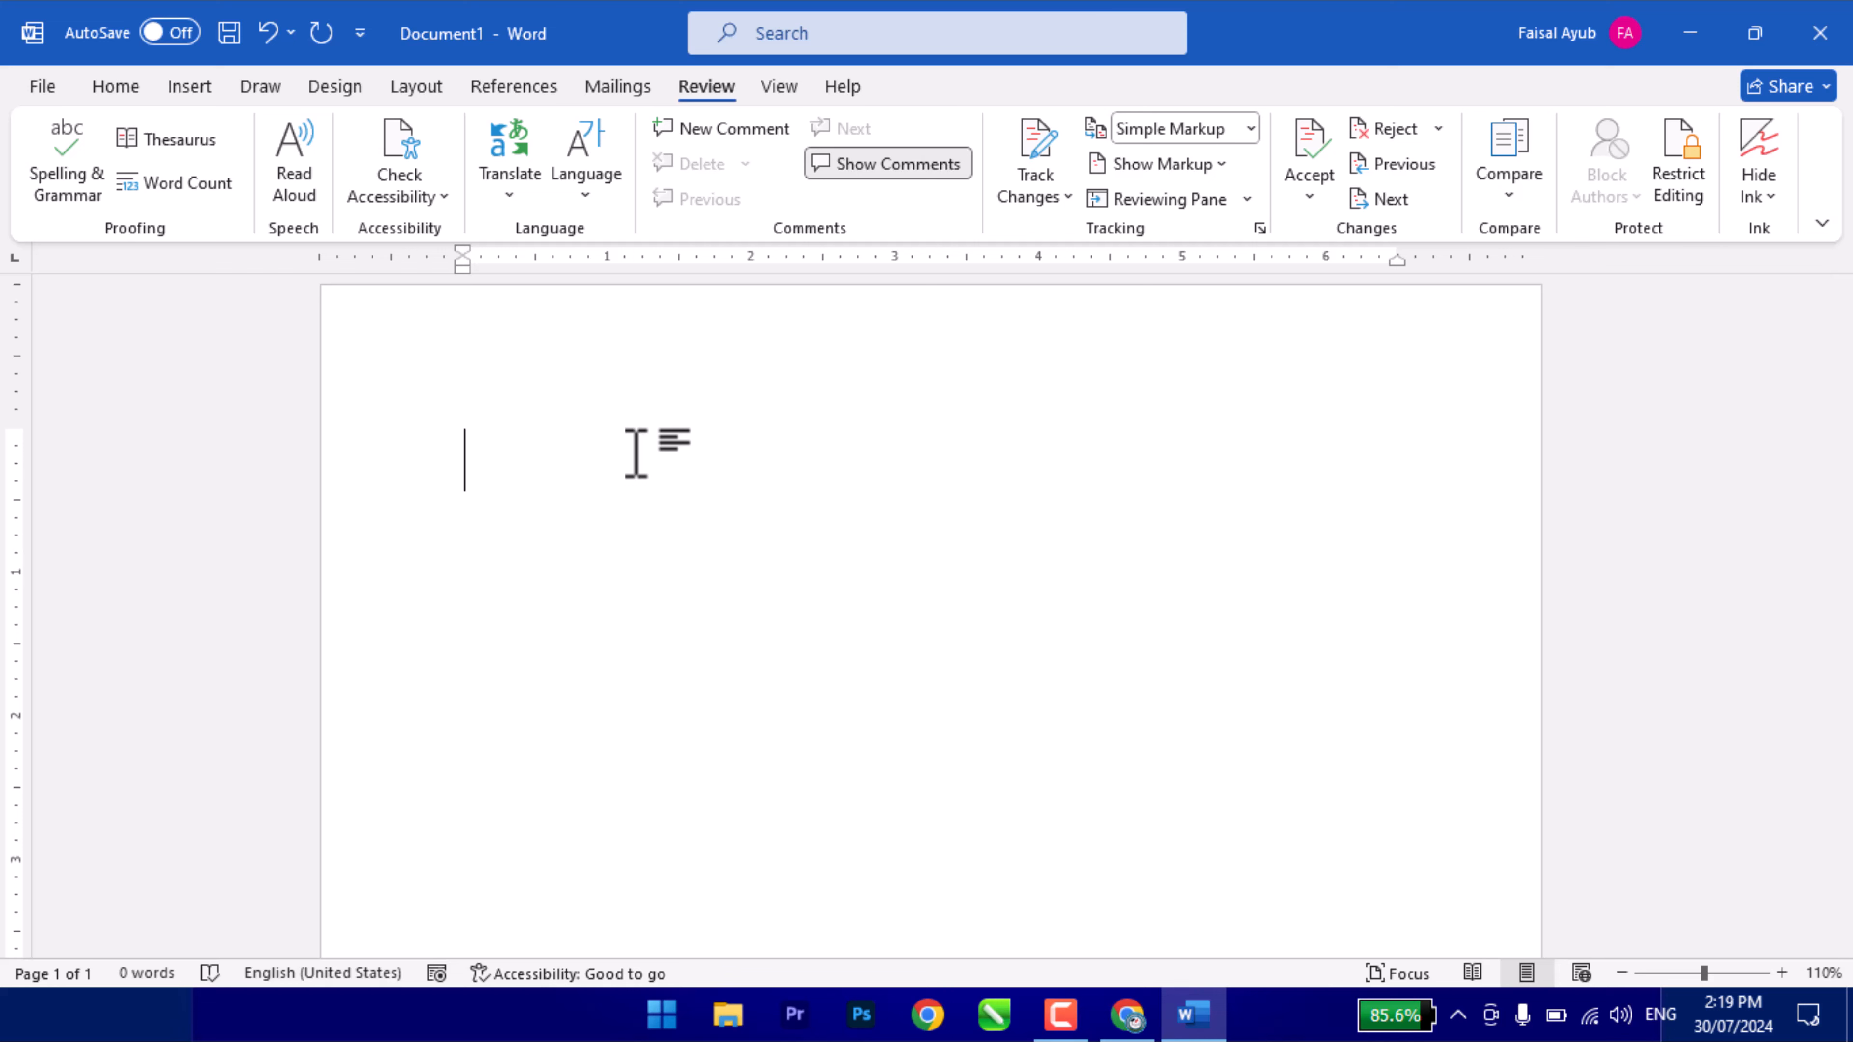
{"action": "type", "text": "trakin"}
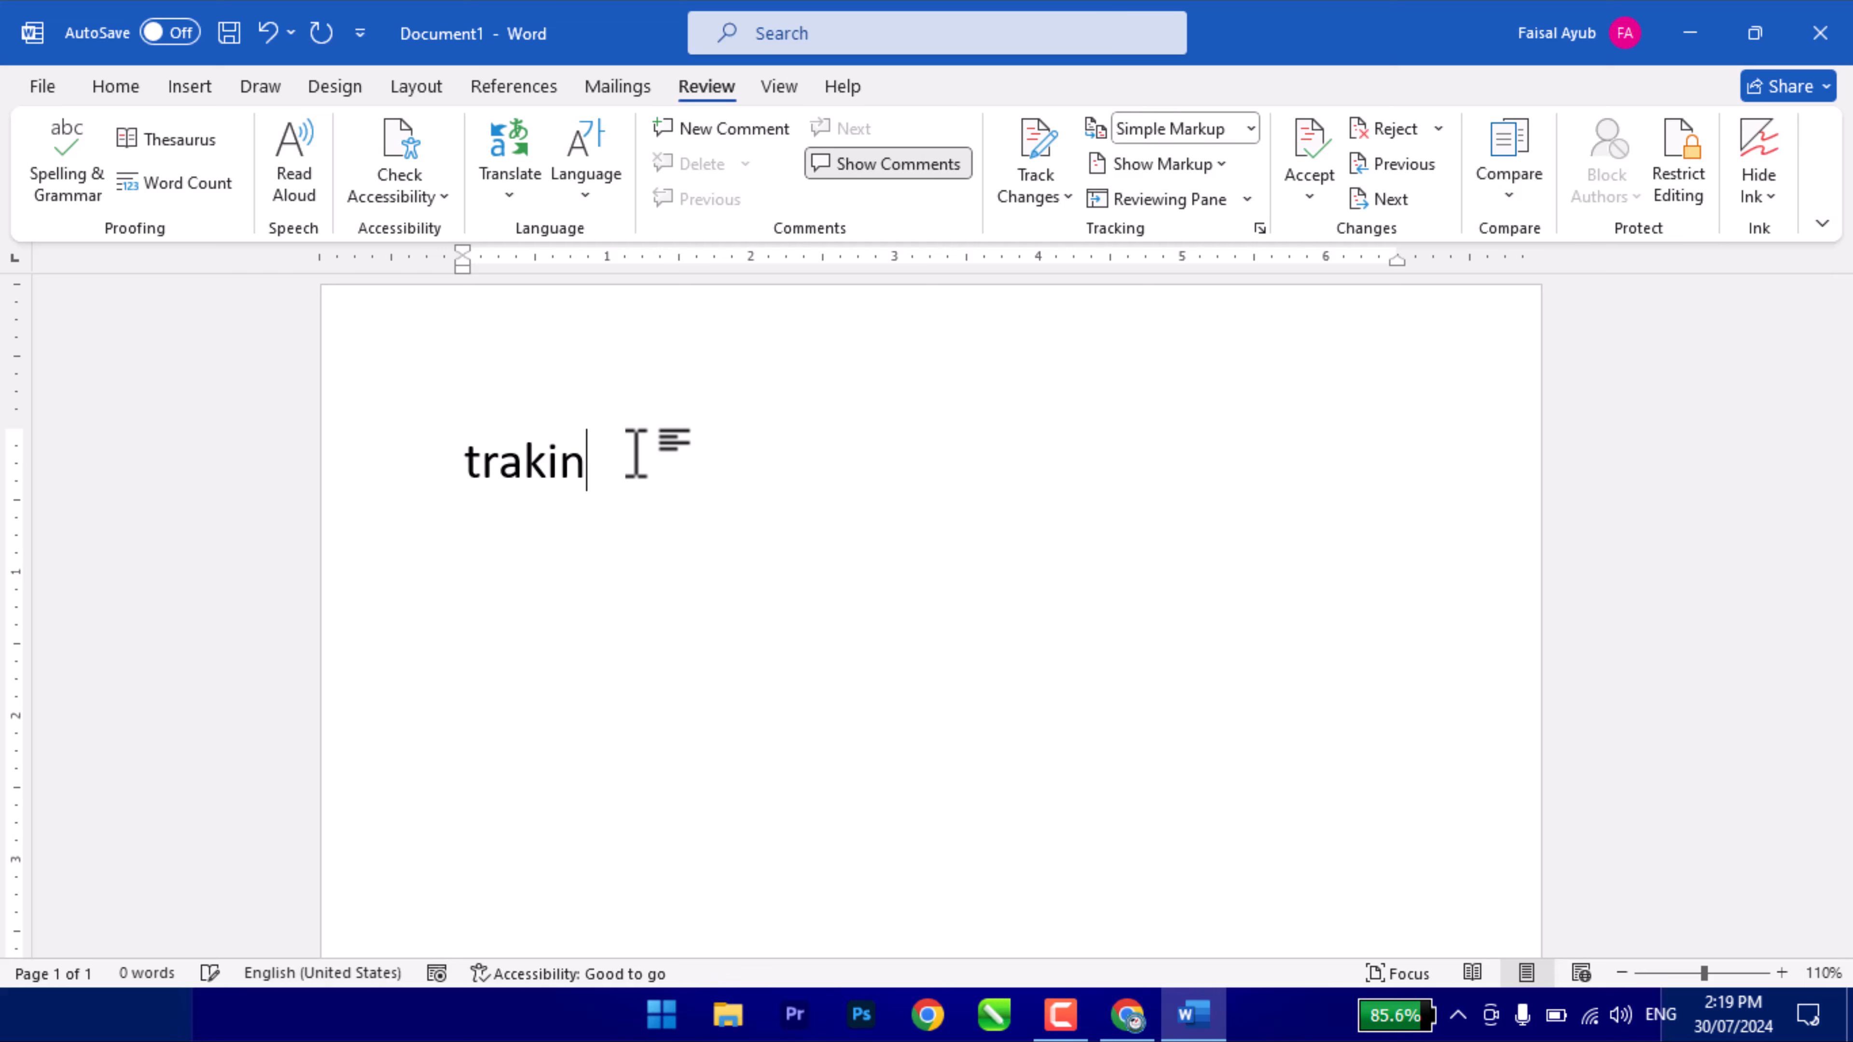
{"action": "type", "text": "g"}
{"action": "key", "text": "Return"}
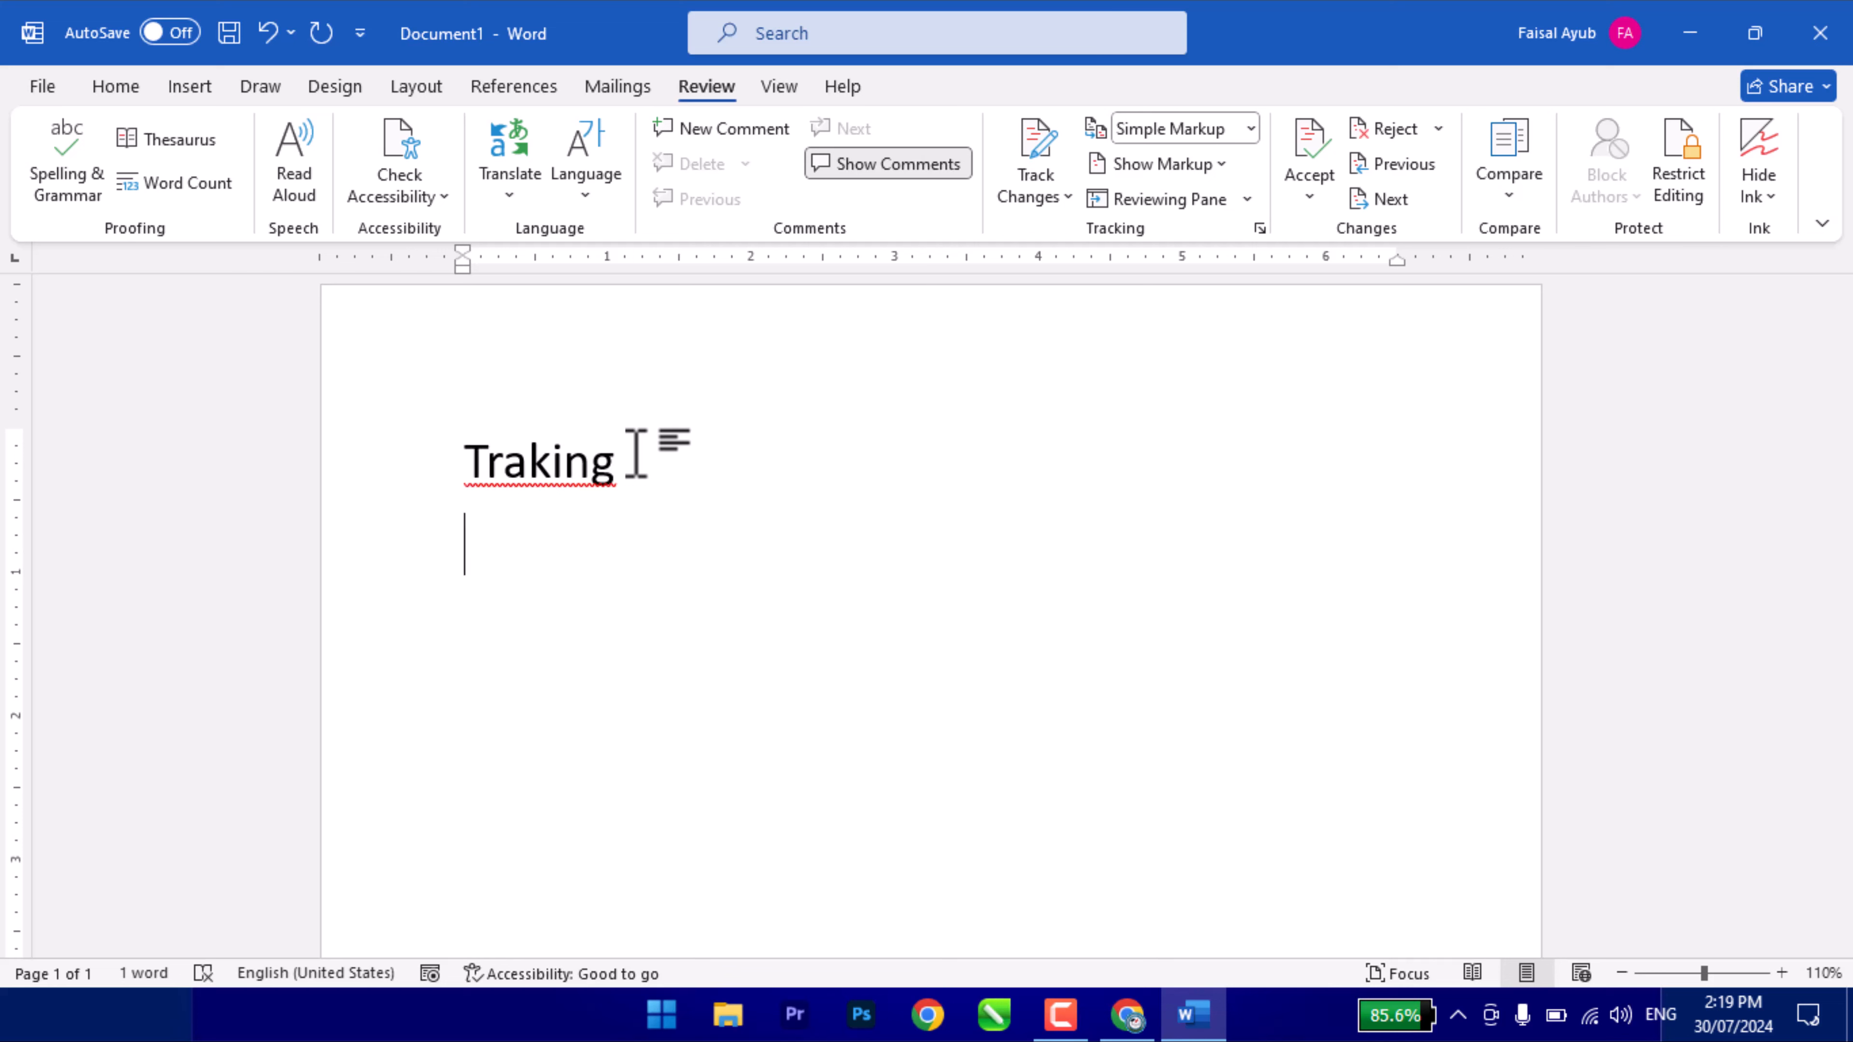
{"action": "type", "text": "He "}
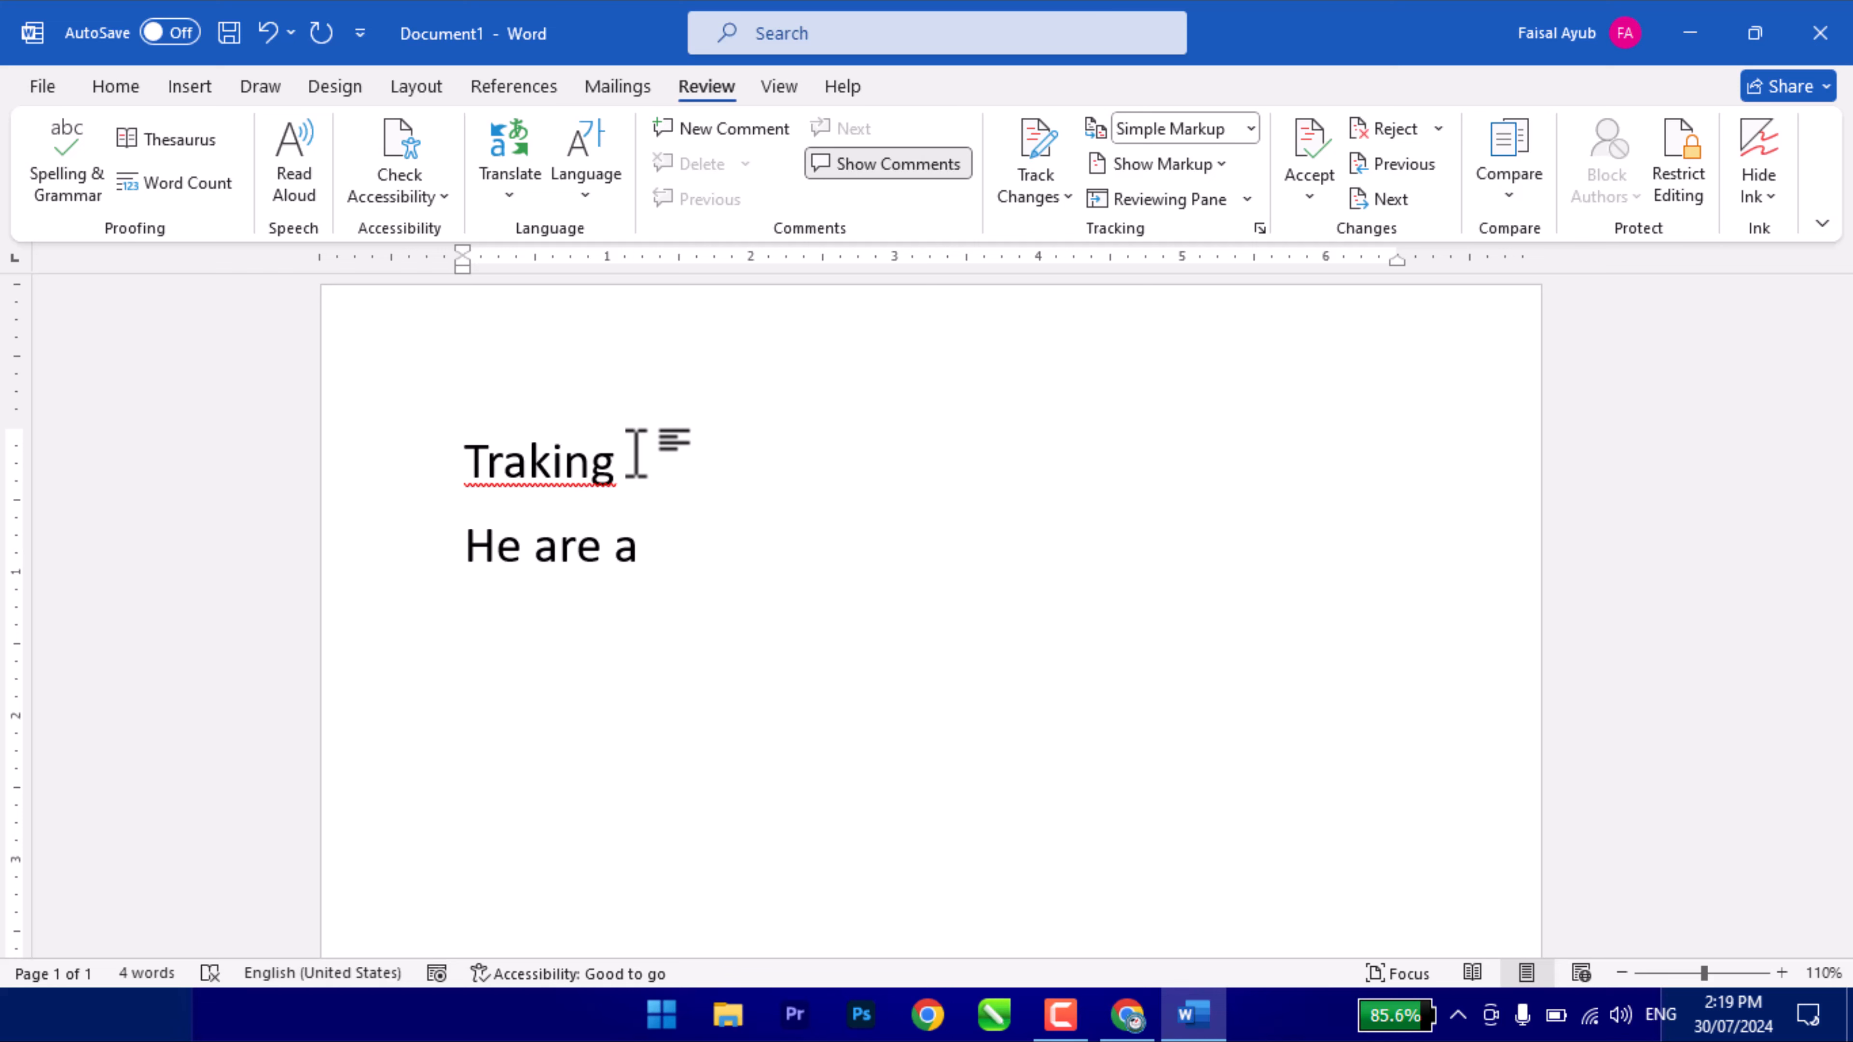
{"action": "type", "text": "are going to school."}
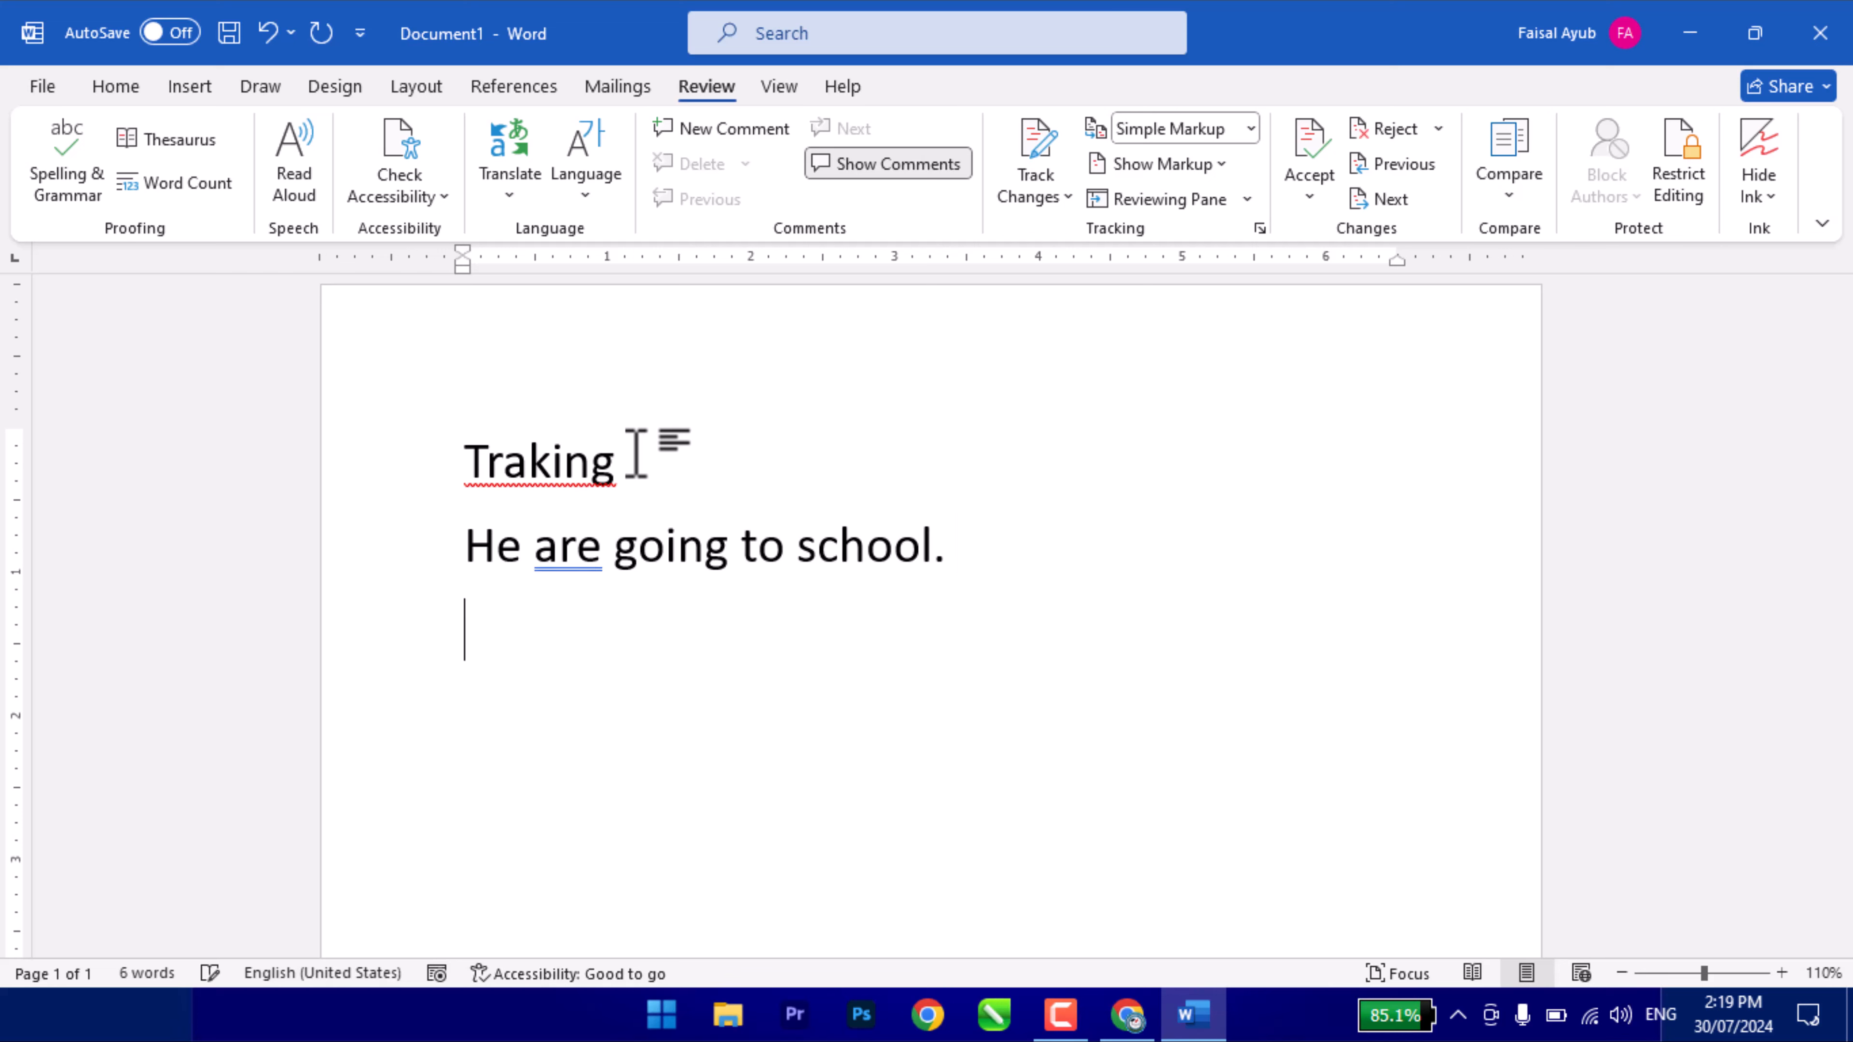
- Enlarge both lines to 48 pt and inspect the flagged words Traking and are
{"action": "left_click_drag", "start_coordinate": [1026, 616], "coordinate": [285, 426]}
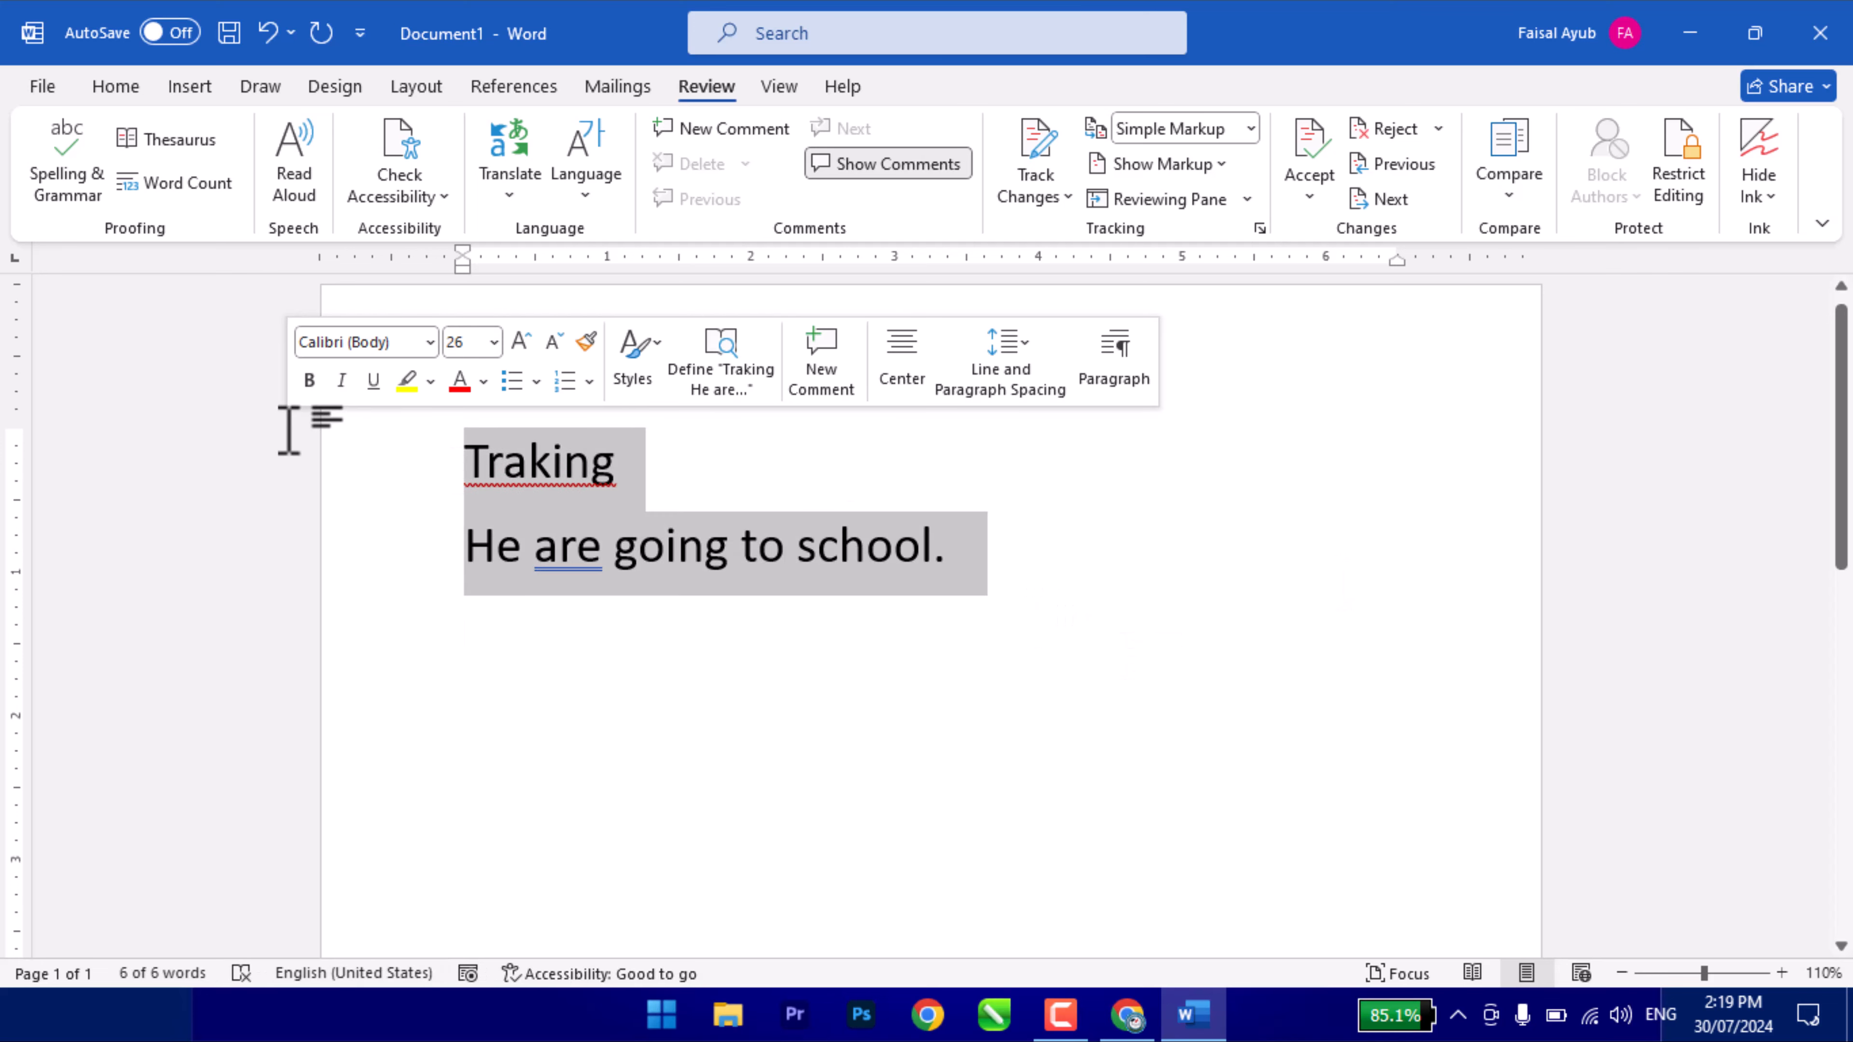
{"action": "key", "text": "ctrl+shift+greater"}
{"action": "key", "text": "ctrl+shift+greater"}
{"action": "key", "text": "ctrl+shift+greater"}
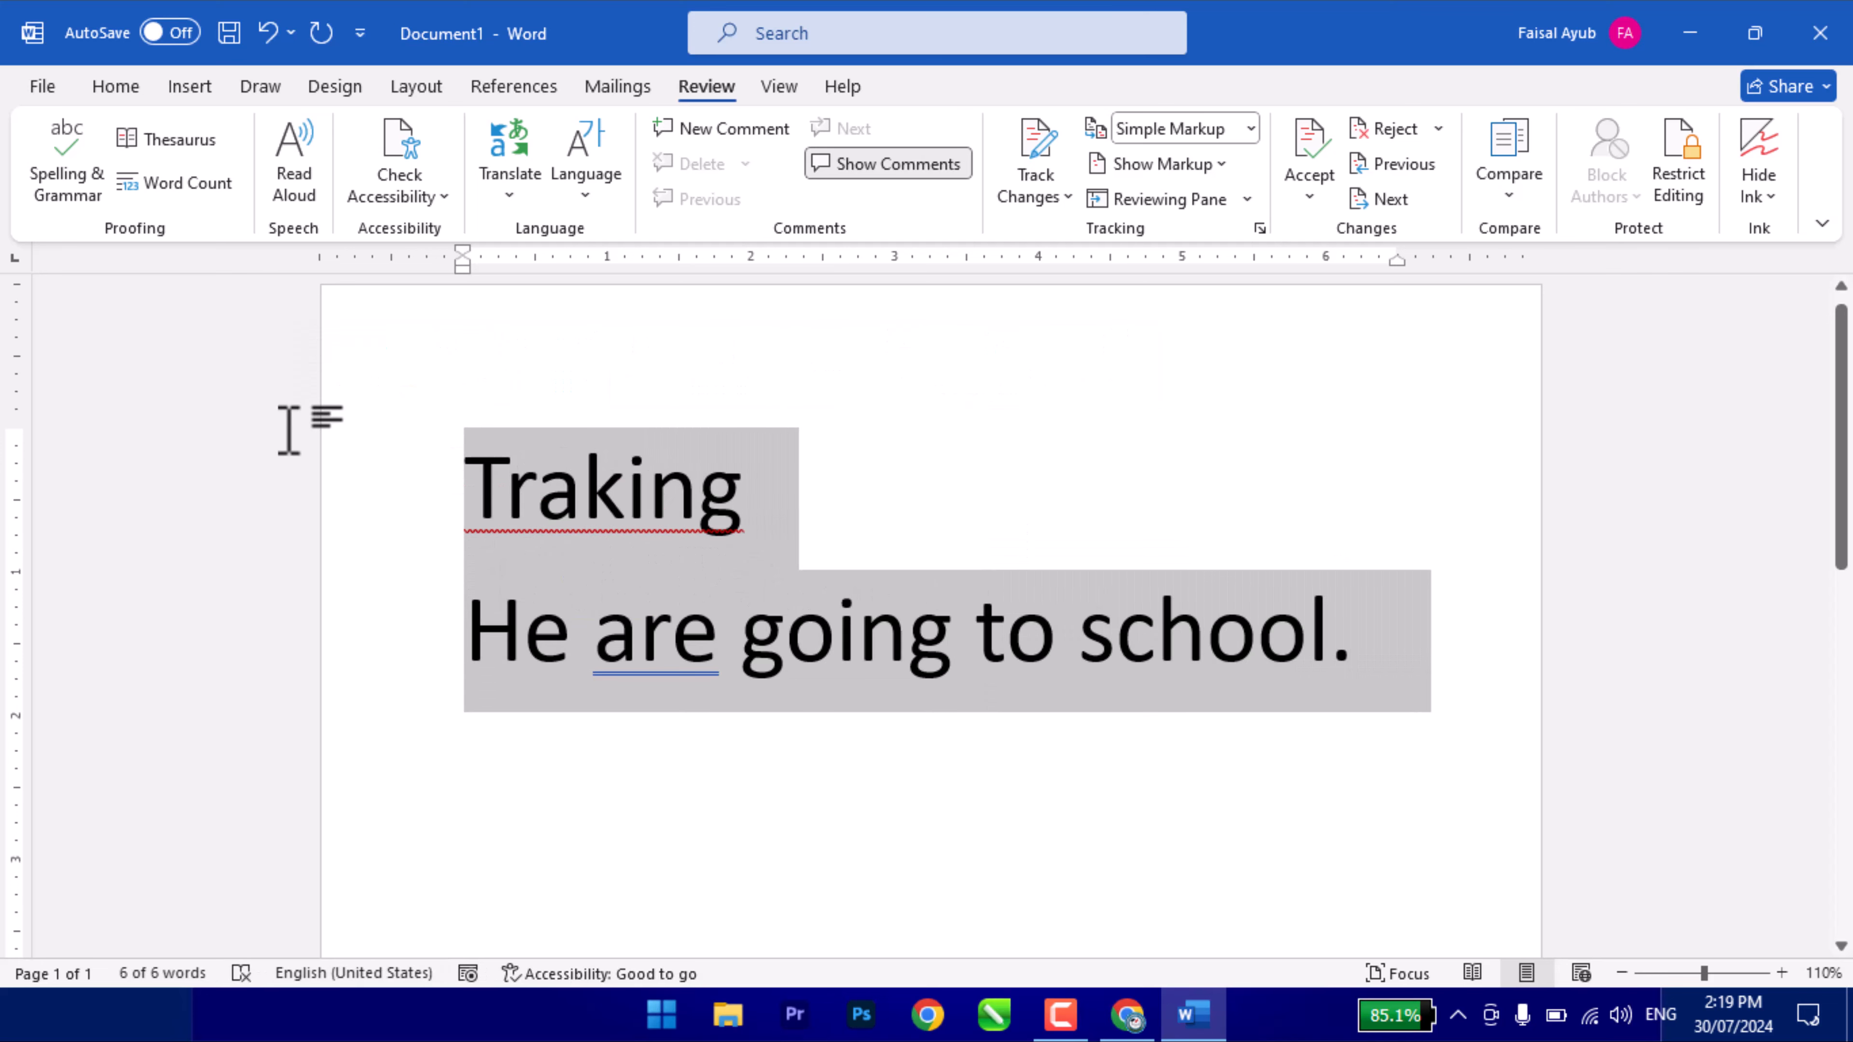
{"action": "left_click", "coordinate": [744, 480]}
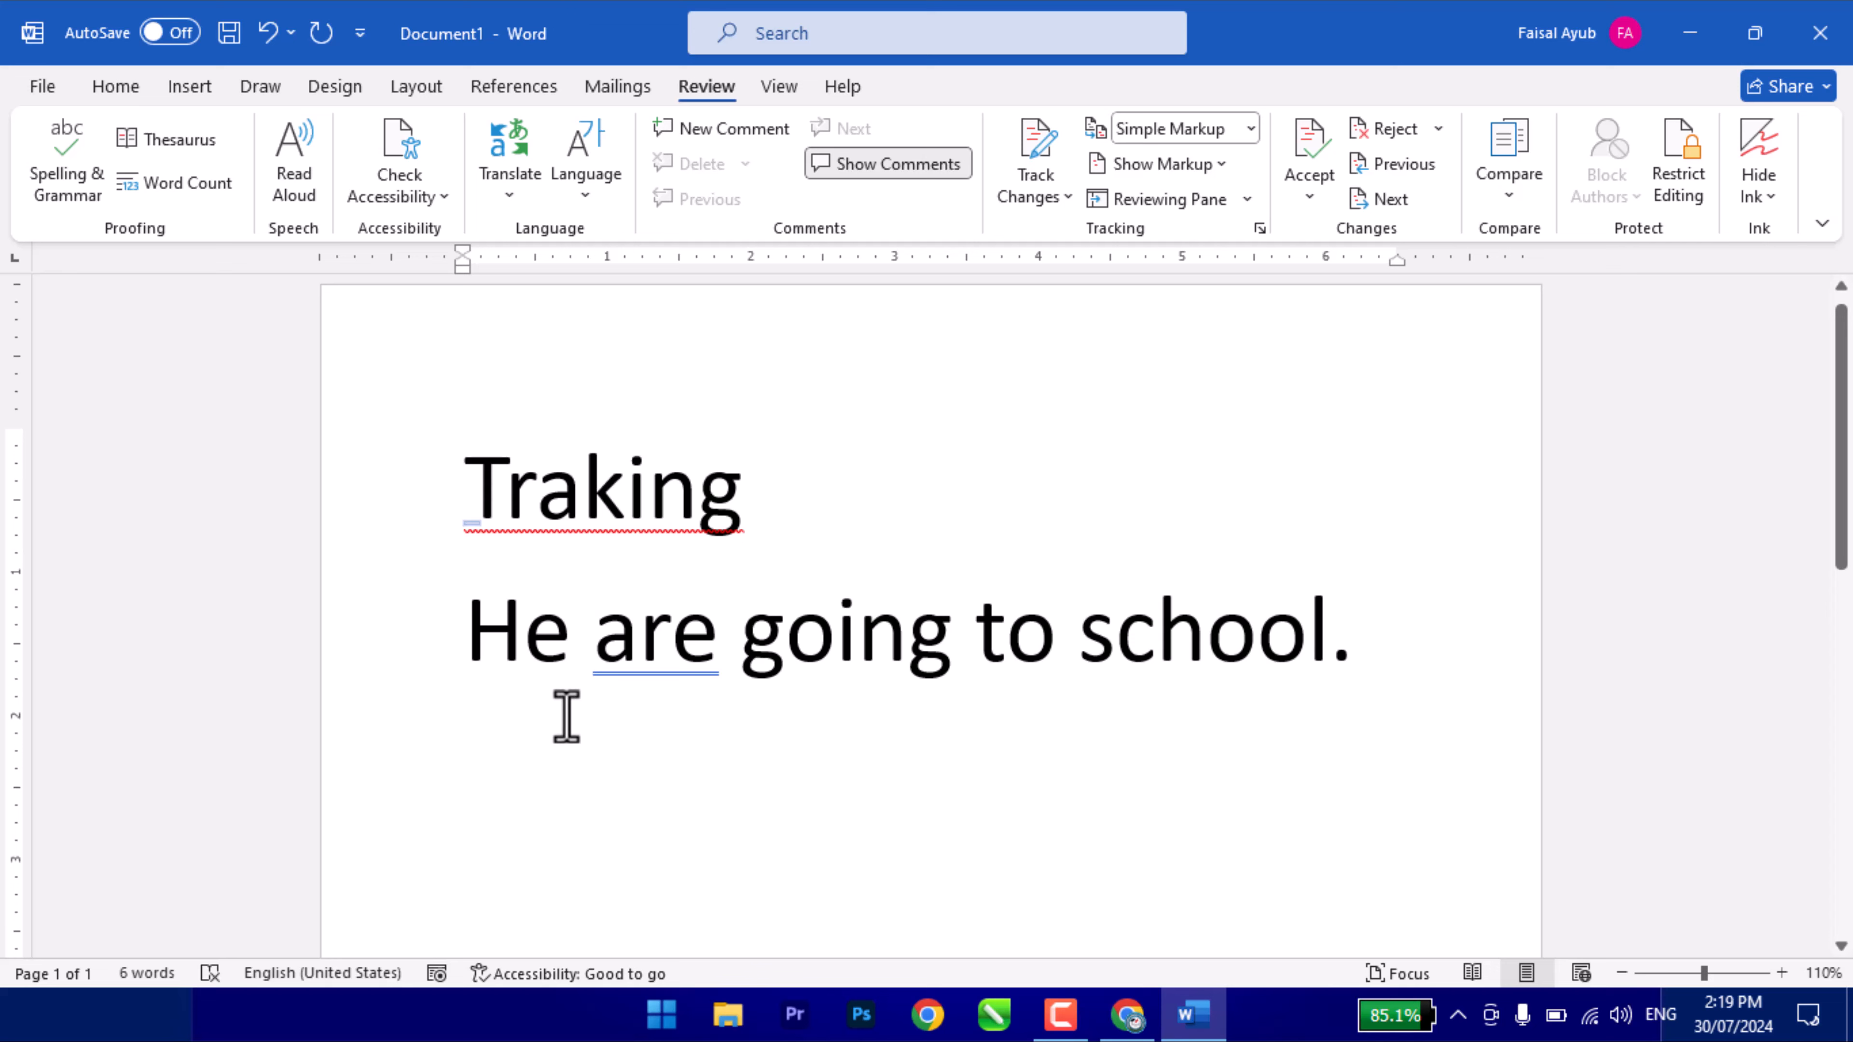
{"action": "left_click", "coordinate": [522, 697]}
{"action": "left_click_drag", "start_coordinate": [463, 500], "coordinate": [803, 583]}
{"action": "left_click", "coordinate": [798, 595]}
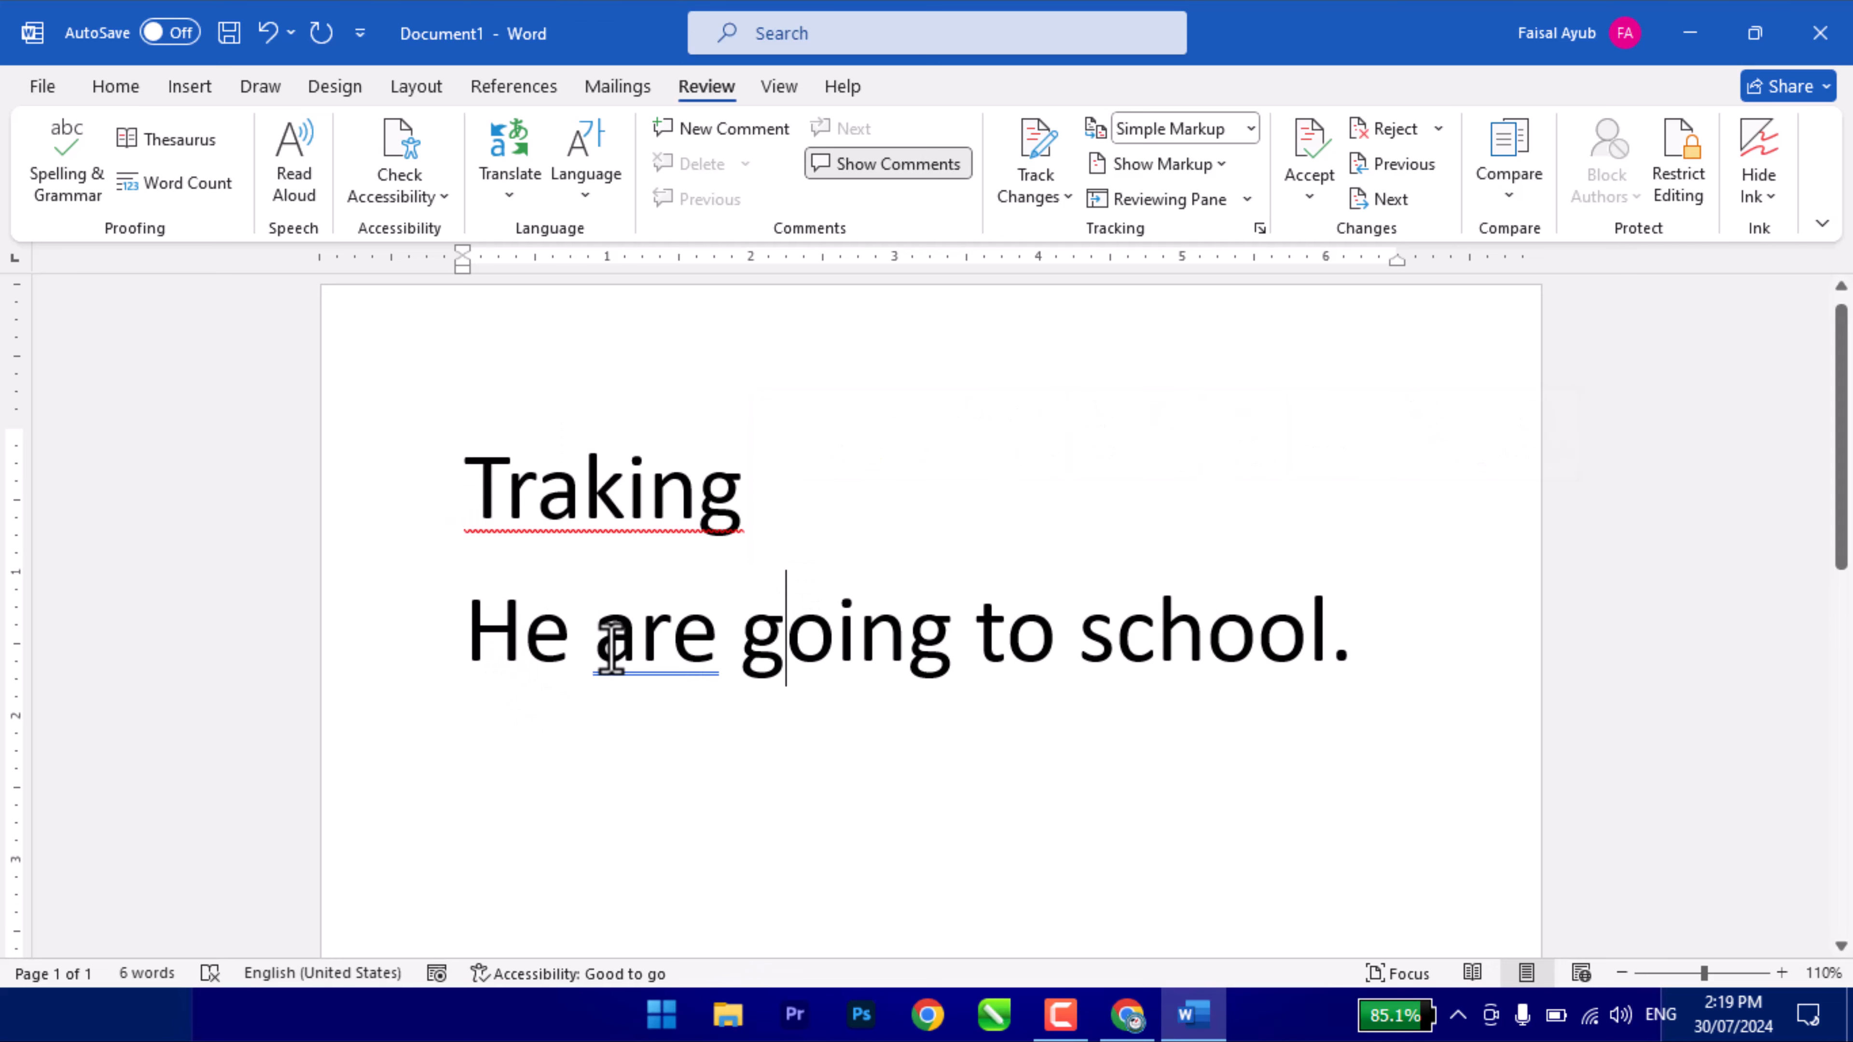
{"action": "left_click_drag", "start_coordinate": [603, 642], "coordinate": [703, 642]}
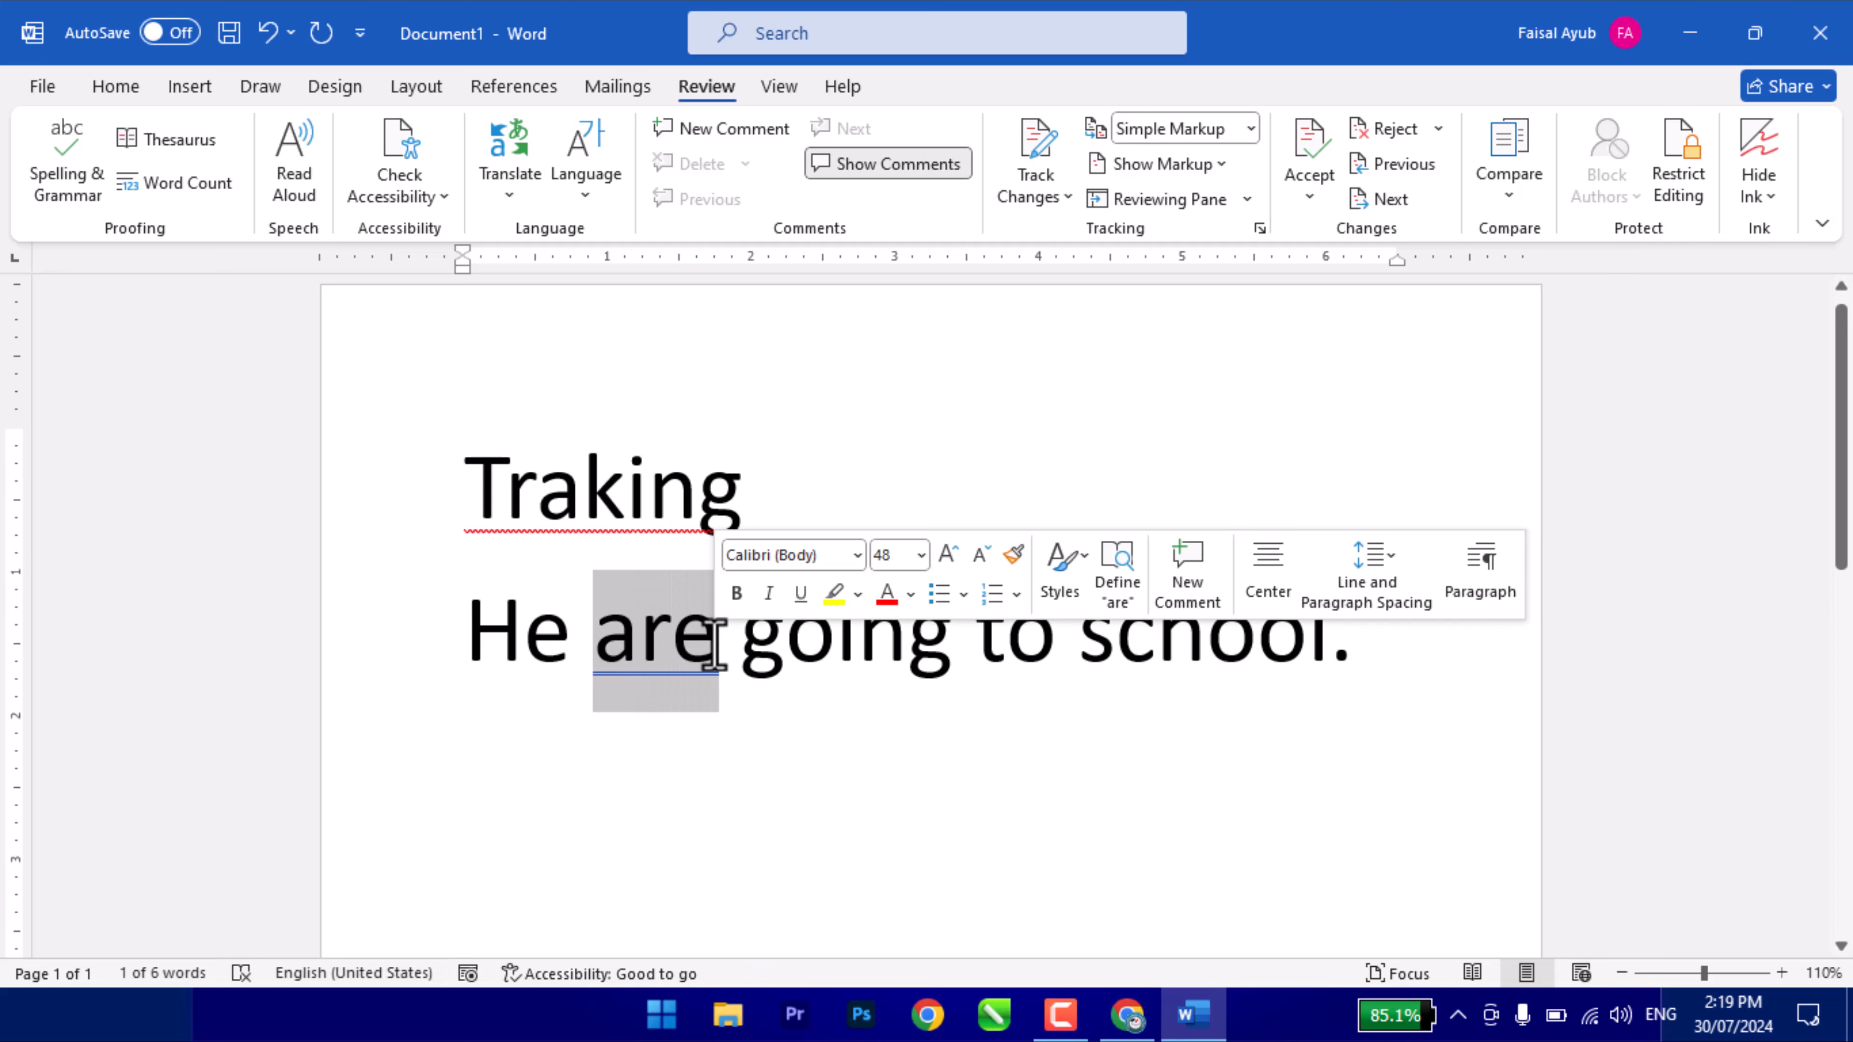
{"action": "left_click", "coordinate": [674, 698]}
{"action": "left_click", "coordinate": [583, 503]}
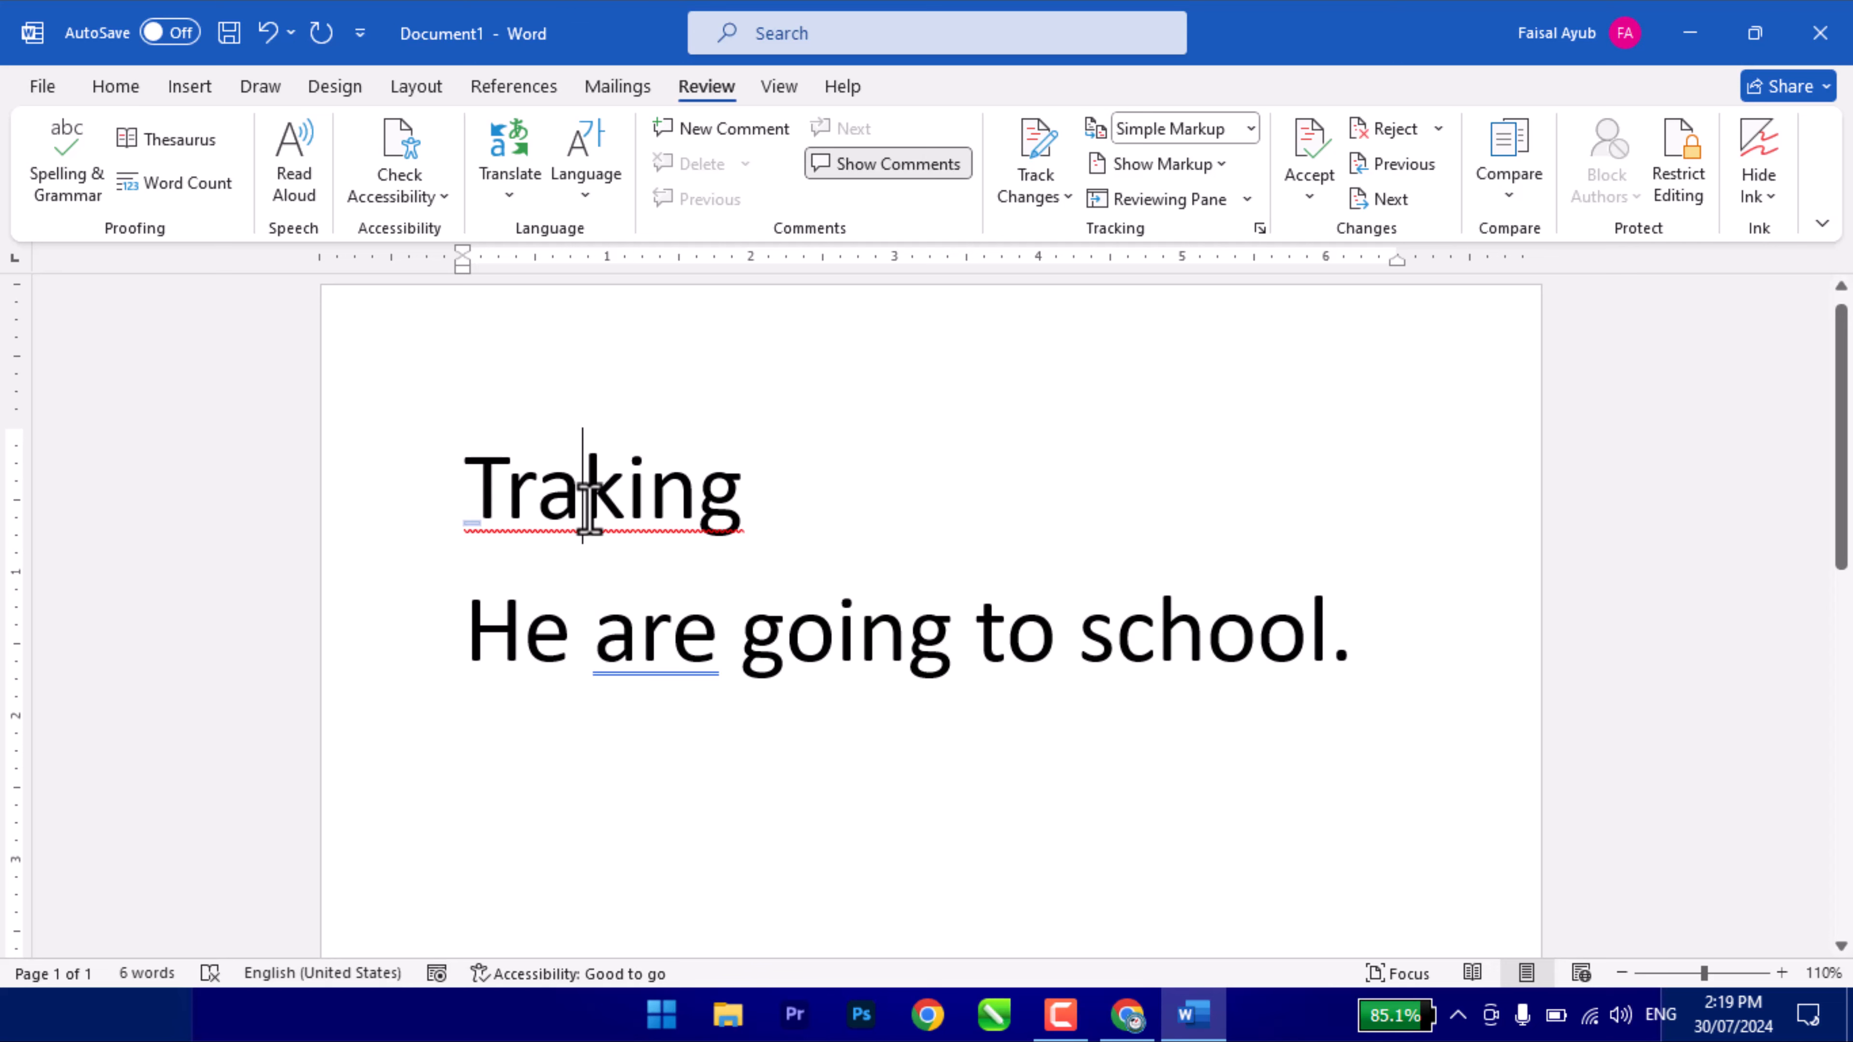
- Run Spelling & Grammar, accepting 'Tracking' for Traking and 'is' for are
{"action": "left_click", "coordinate": [77, 184]}
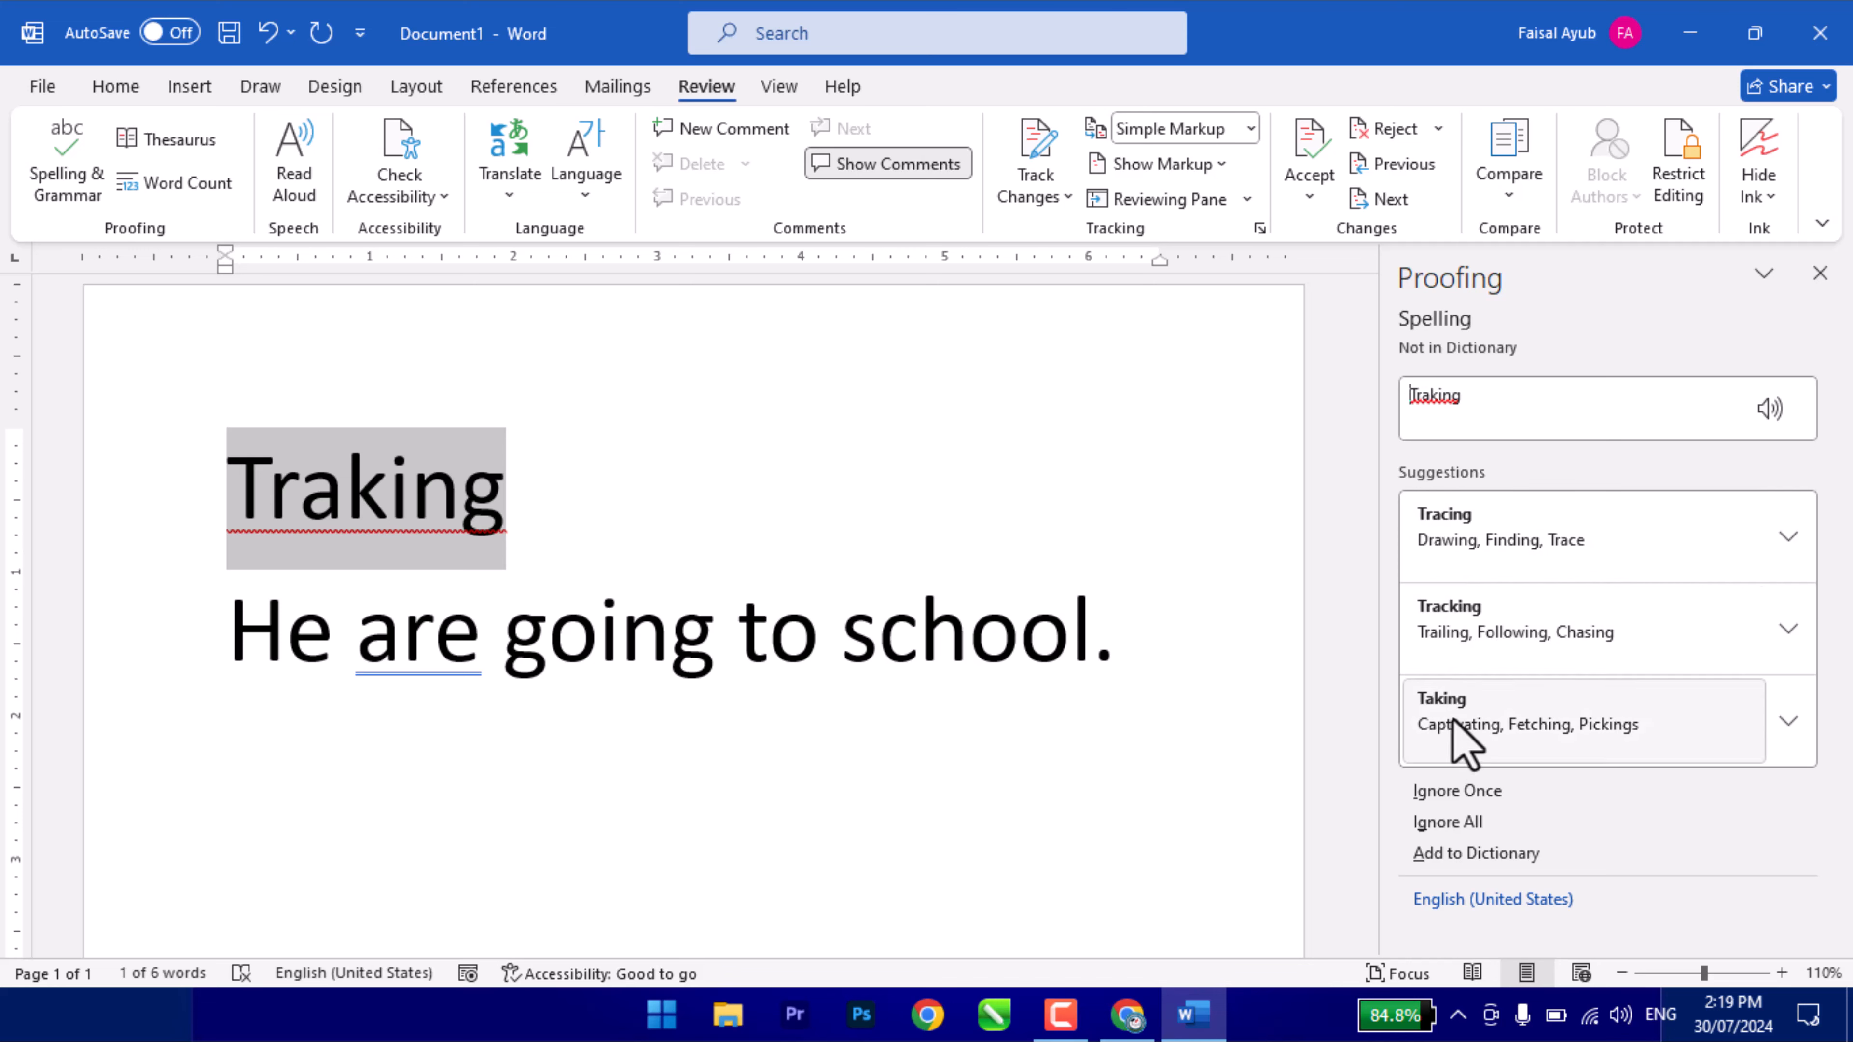
{"action": "left_click", "coordinate": [1455, 628]}
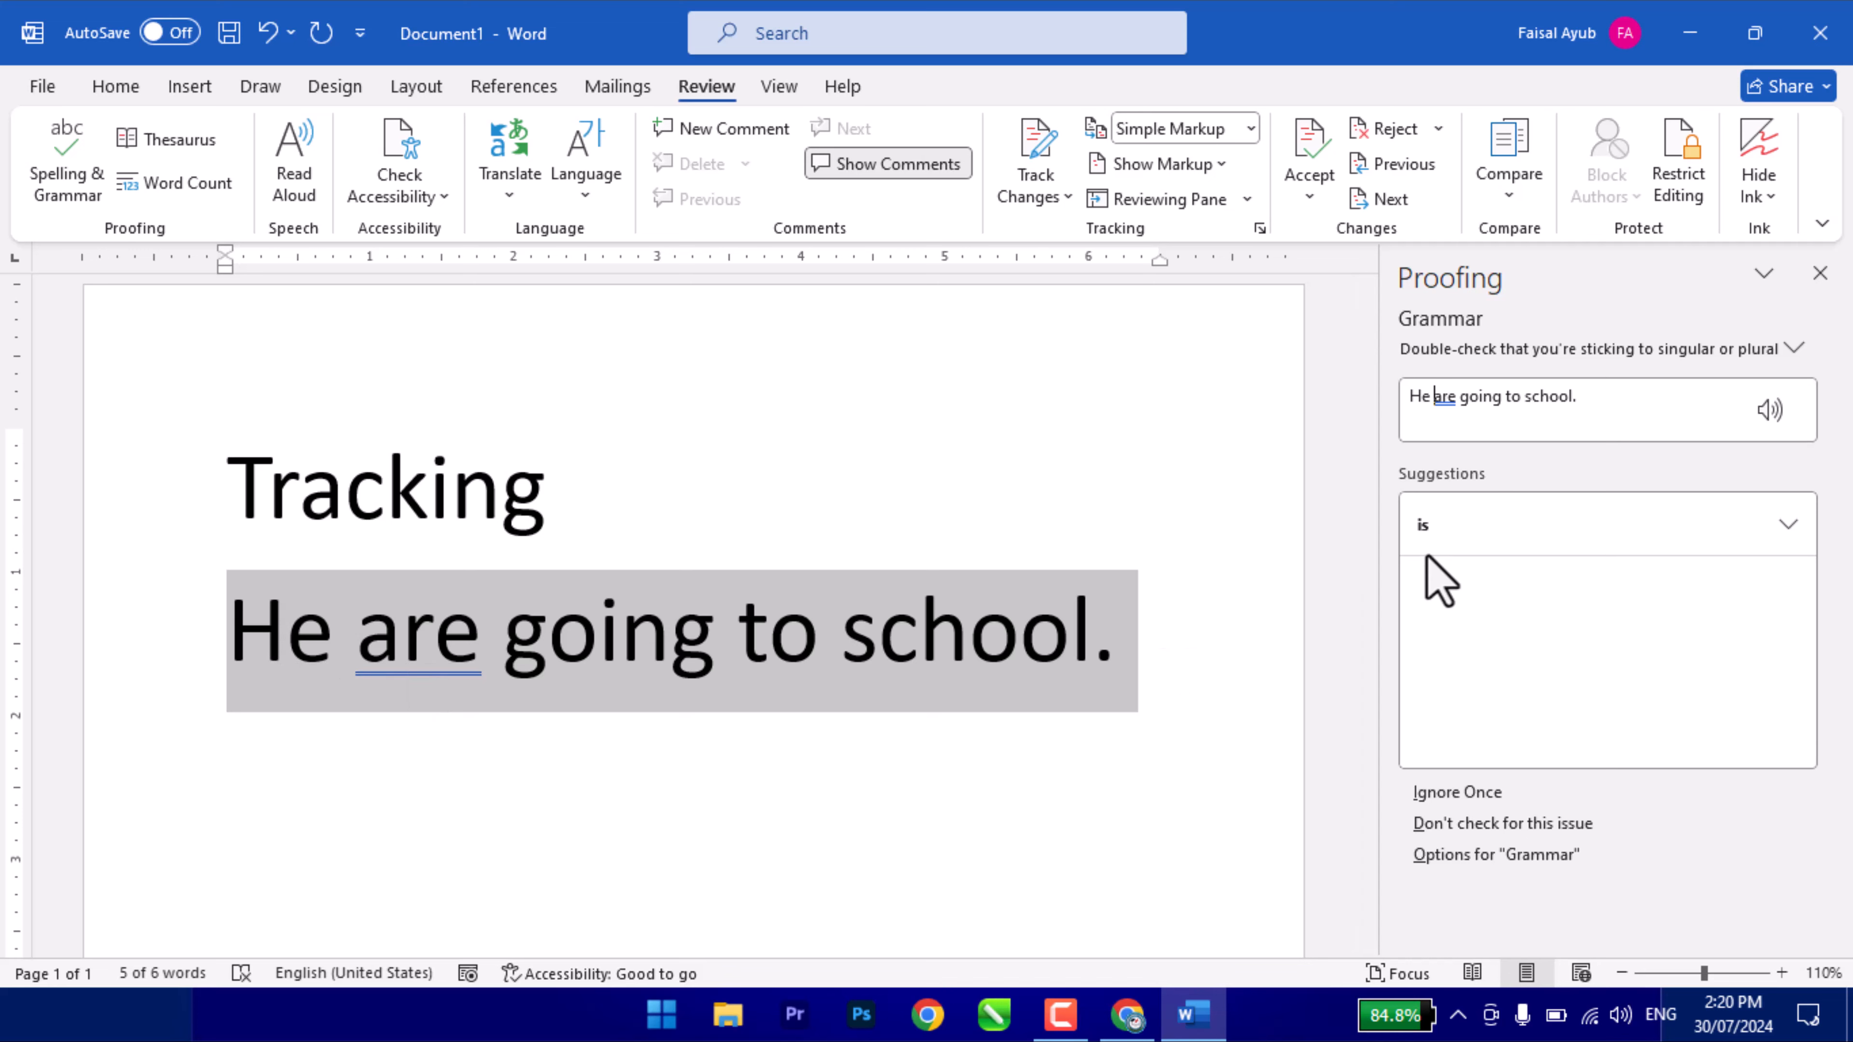
{"action": "left_click", "coordinate": [1435, 536]}
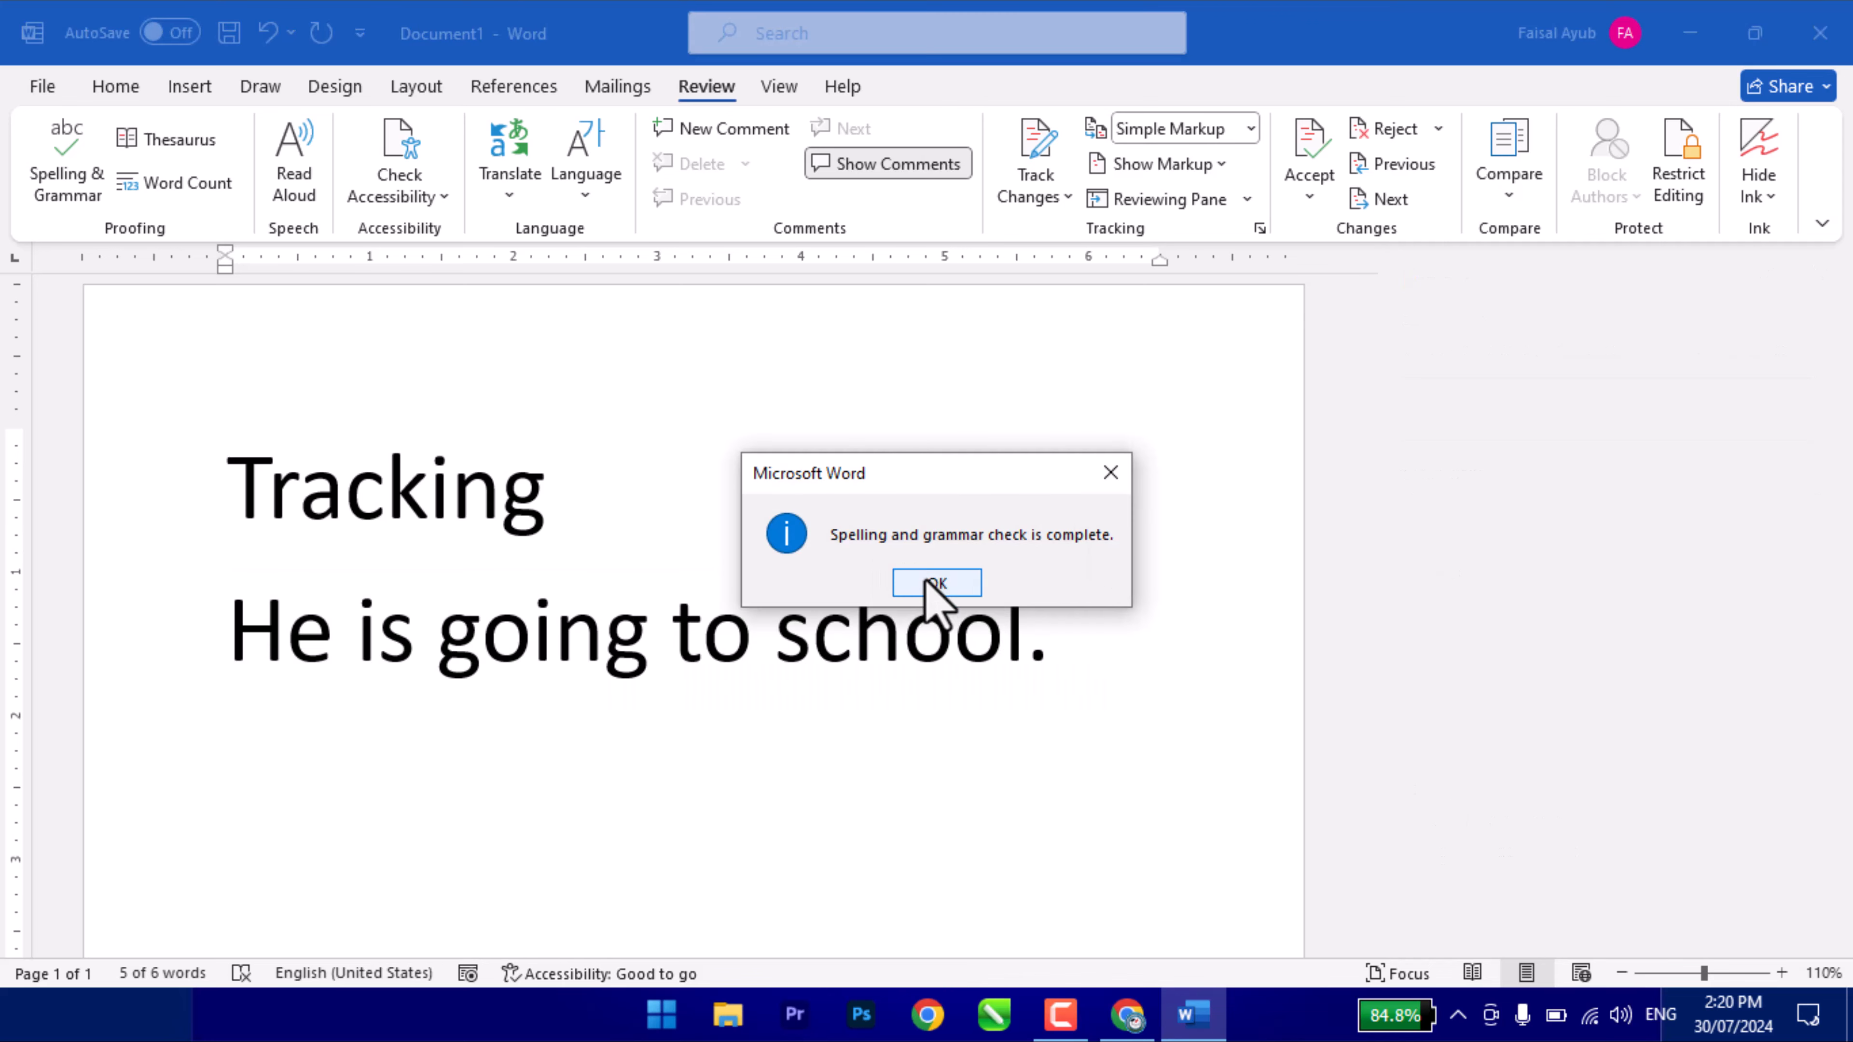
{"action": "left_click", "coordinate": [932, 584]}
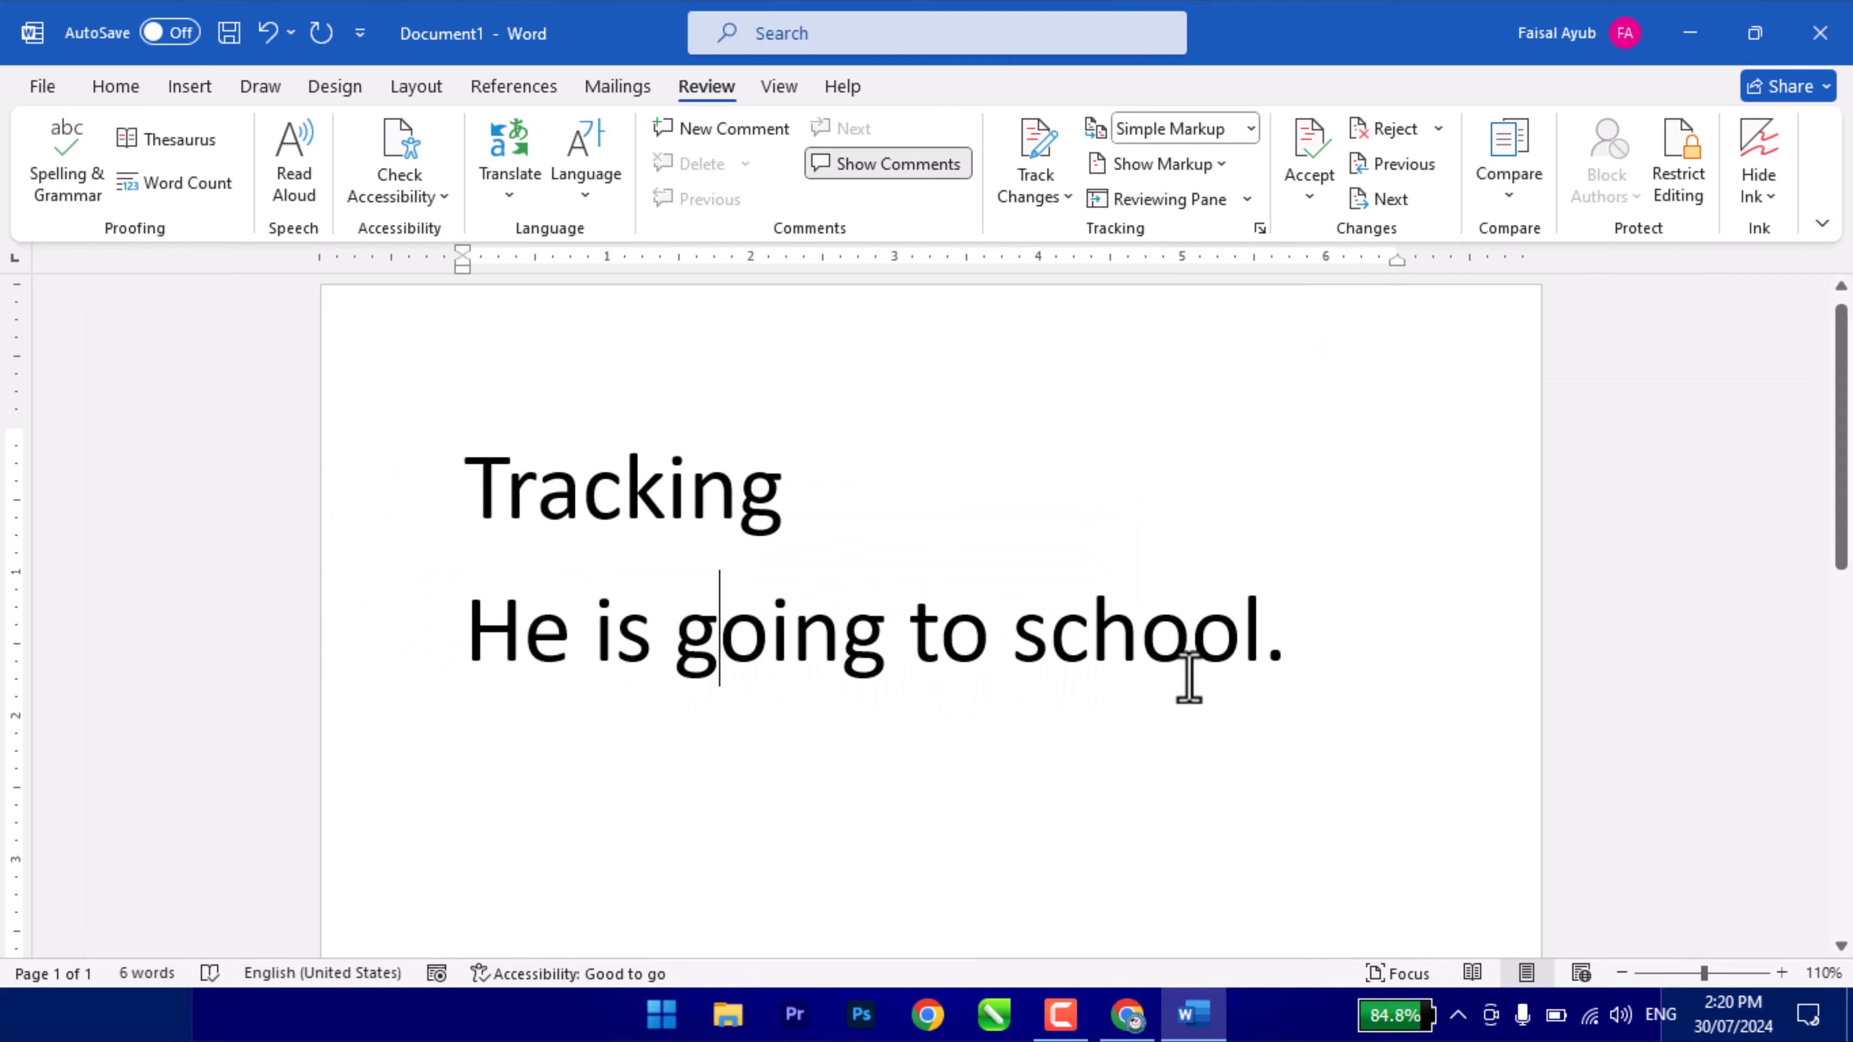
{"action": "left_click", "coordinate": [1353, 640]}
{"action": "triple_click", "coordinate": [376, 500]}
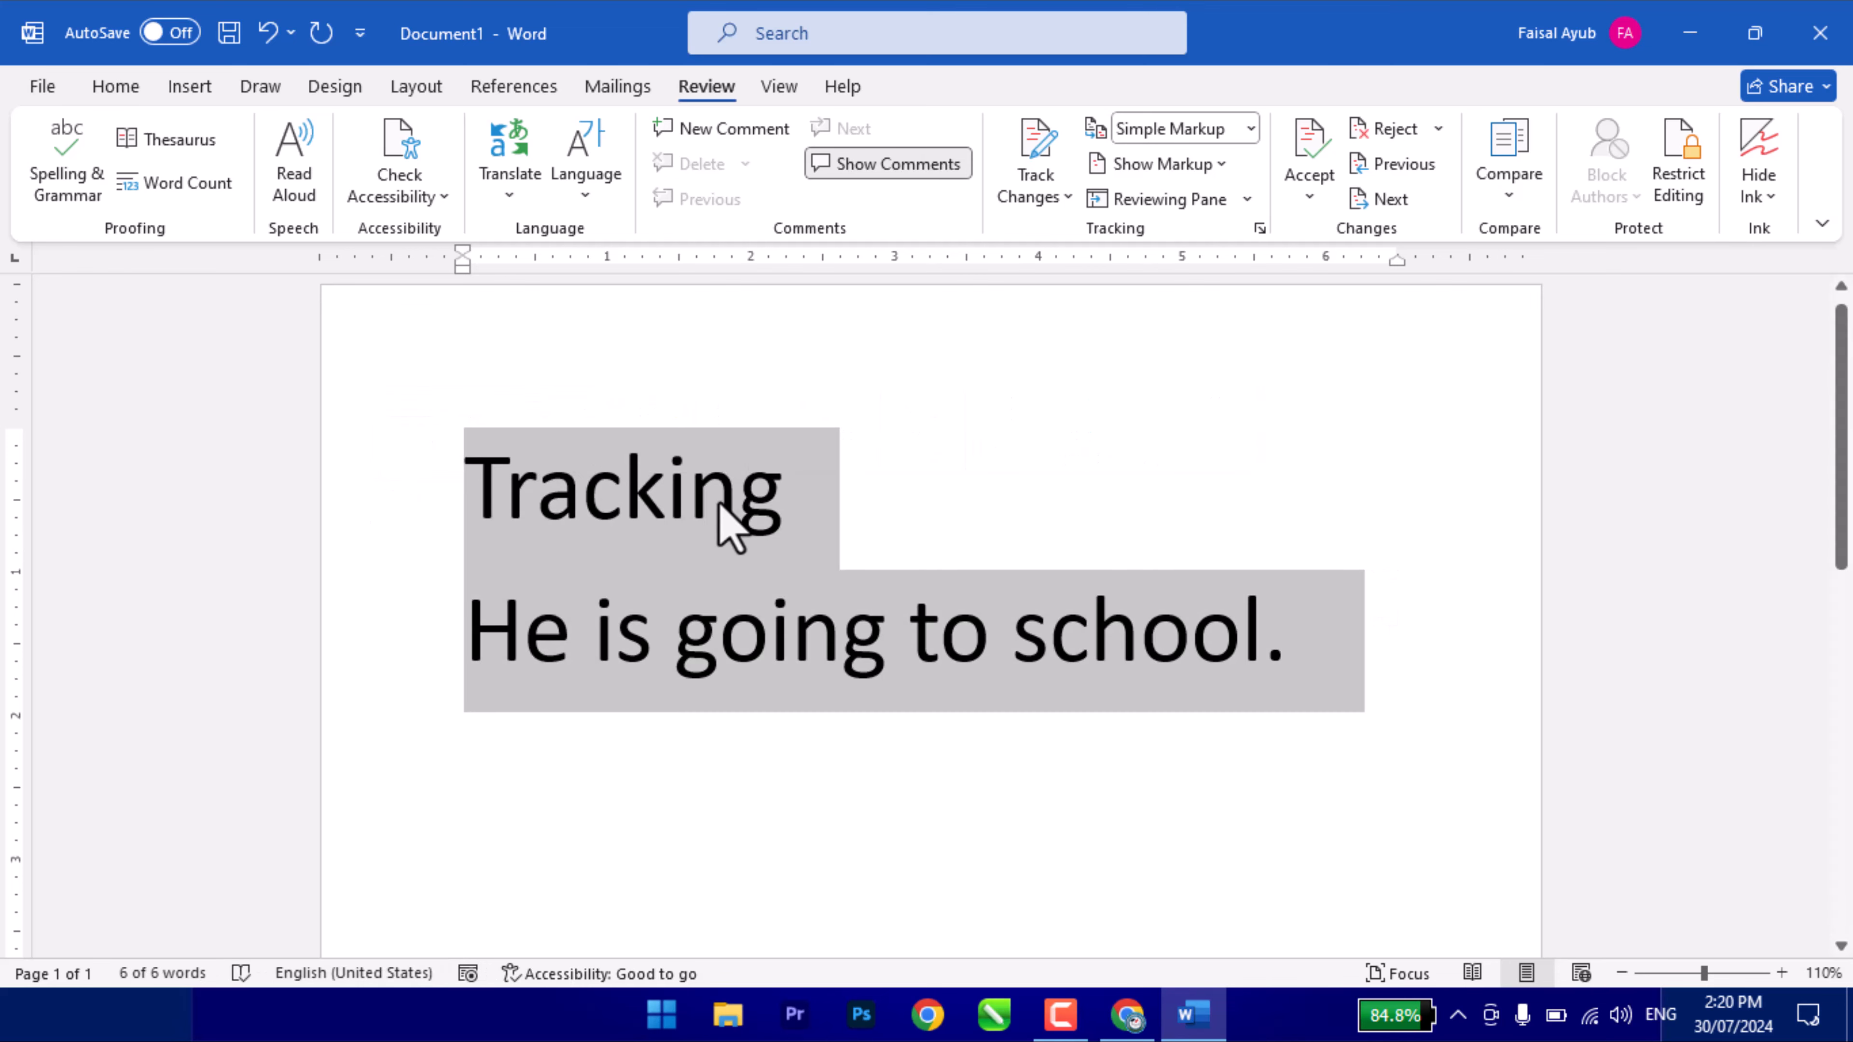
{"action": "left_click", "coordinate": [742, 496]}
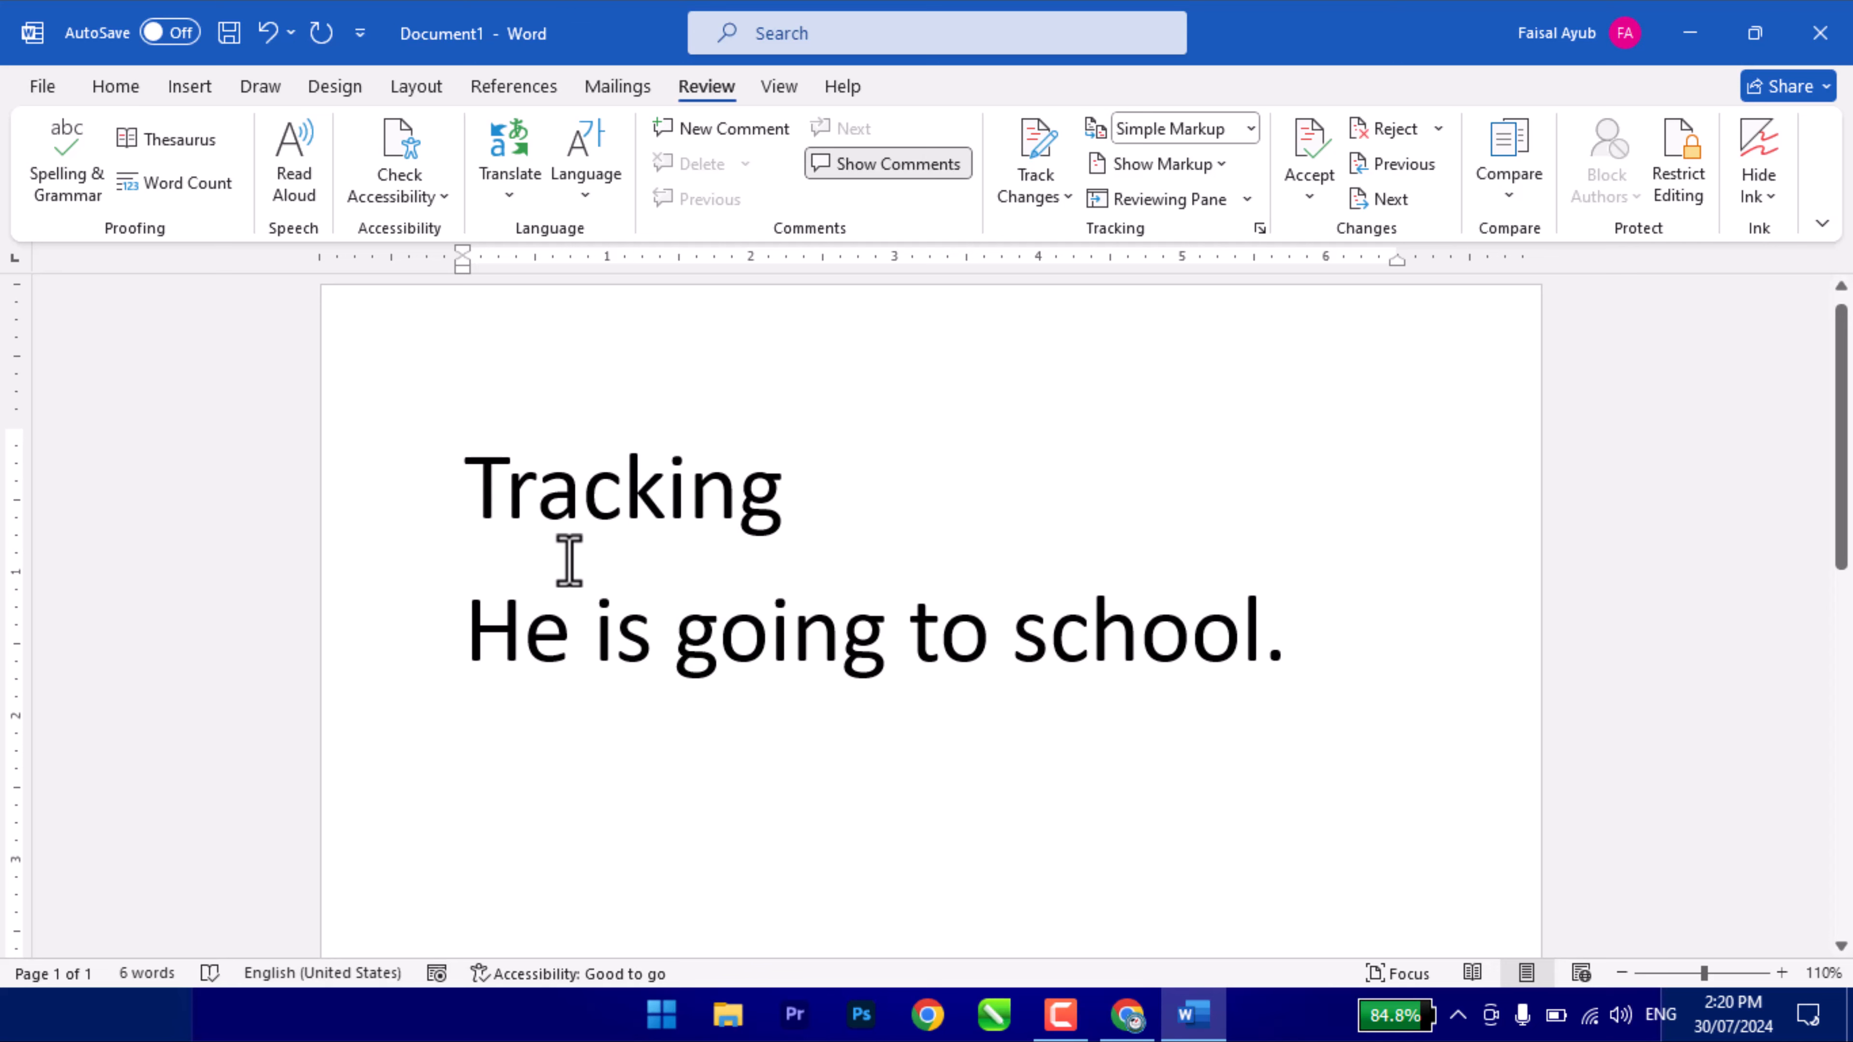
{"action": "left_click", "coordinate": [169, 140]}
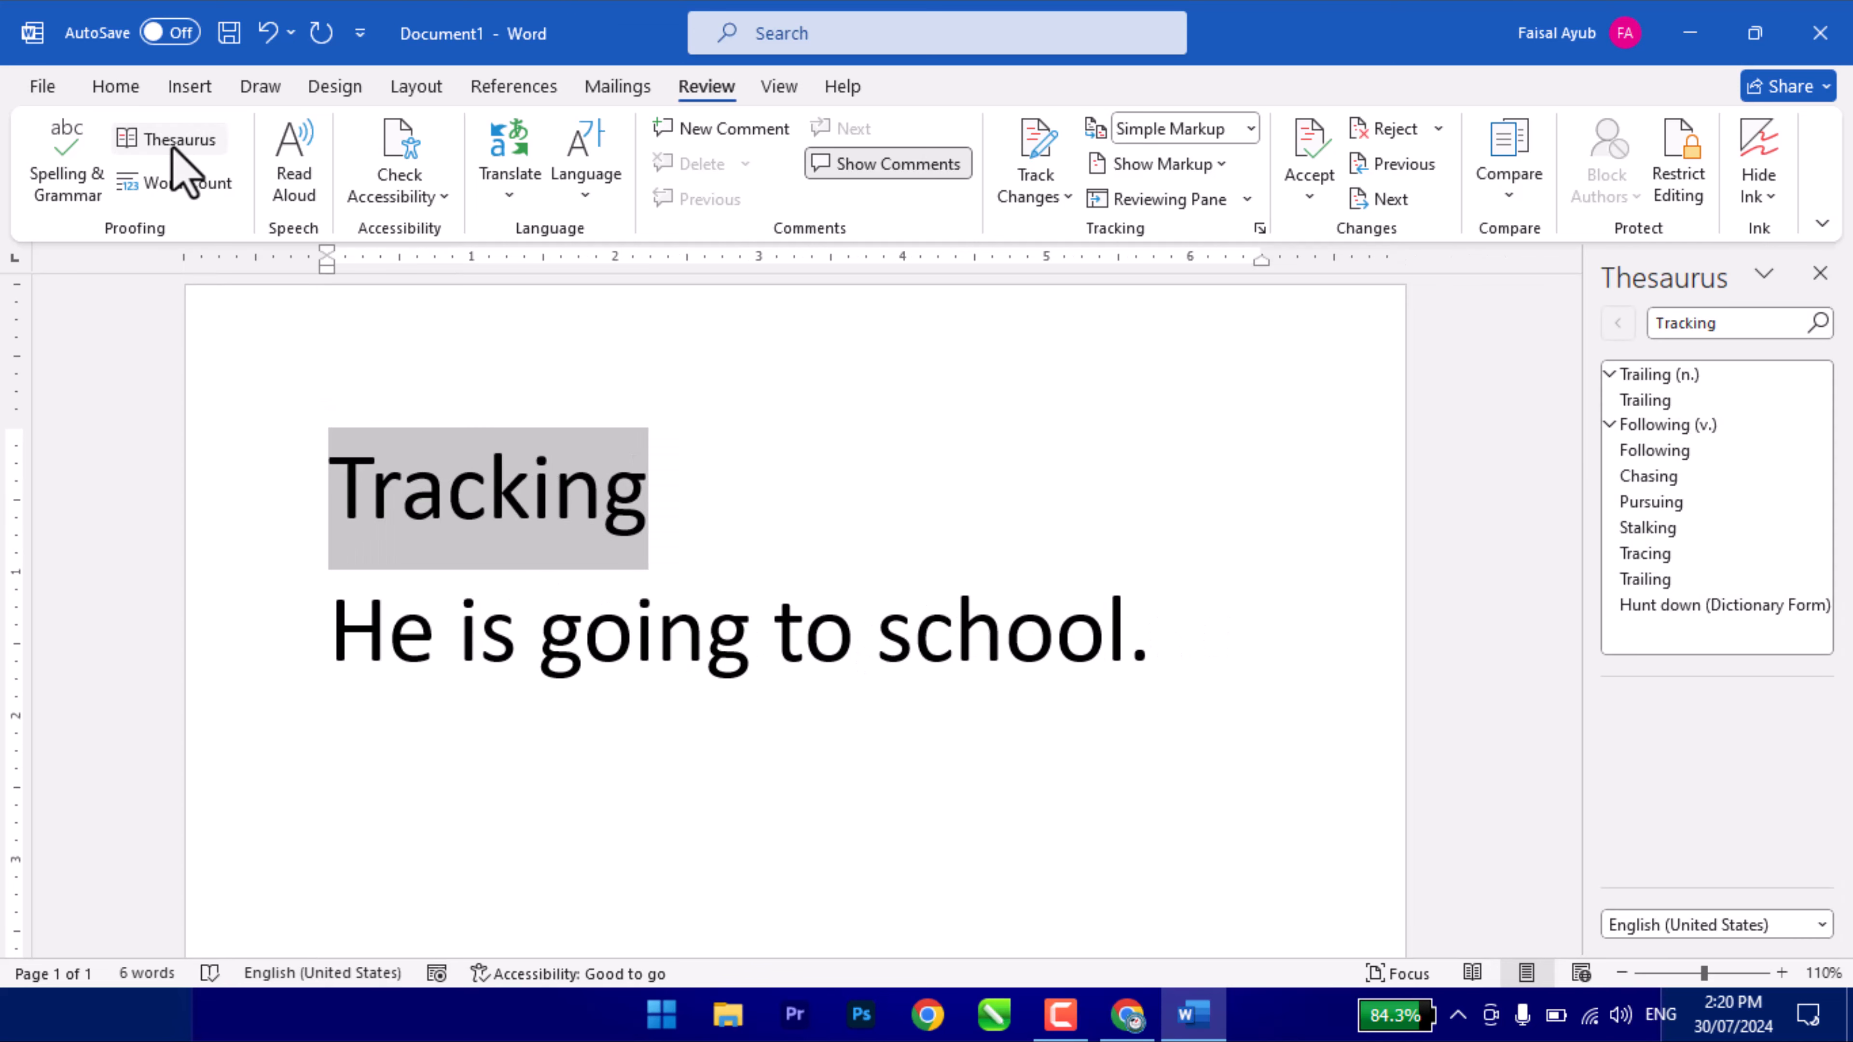
{"action": "left_click", "coordinate": [1736, 325]}
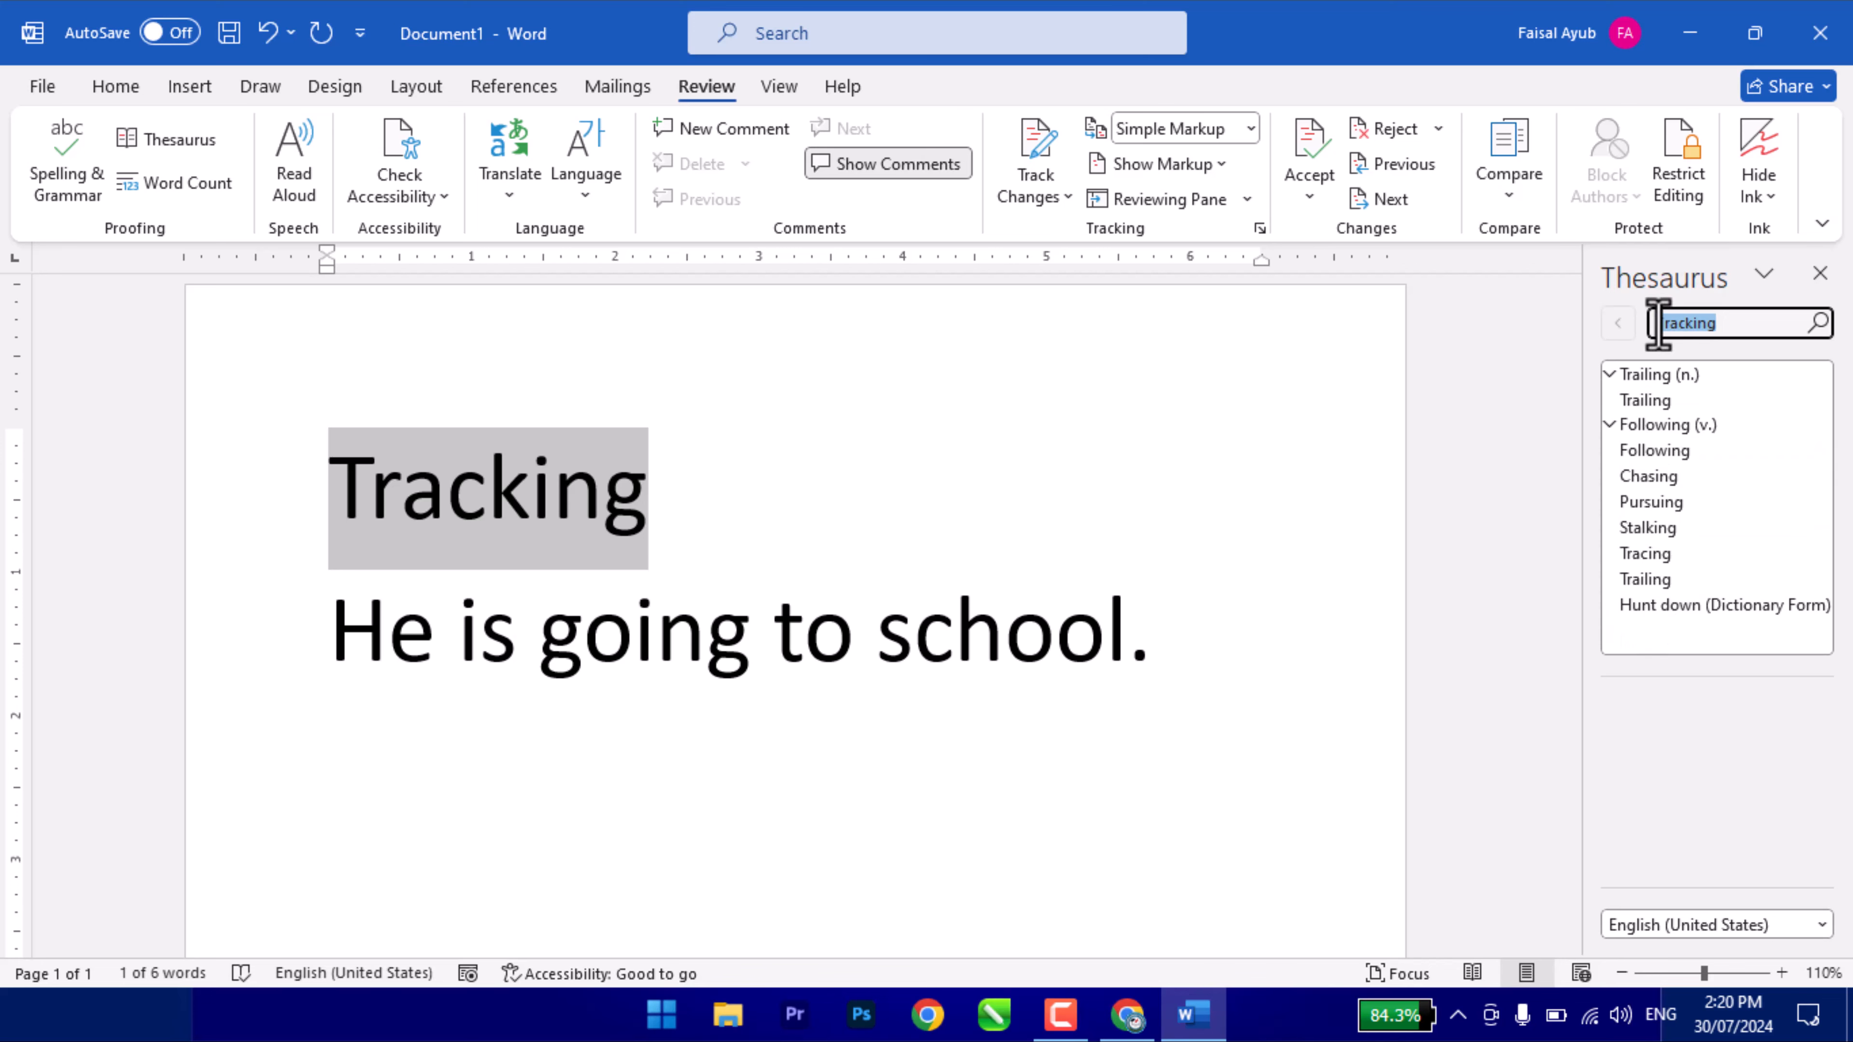
{"action": "left_click_drag", "start_coordinate": [1575, 375], "coordinate": [1481, 381]}
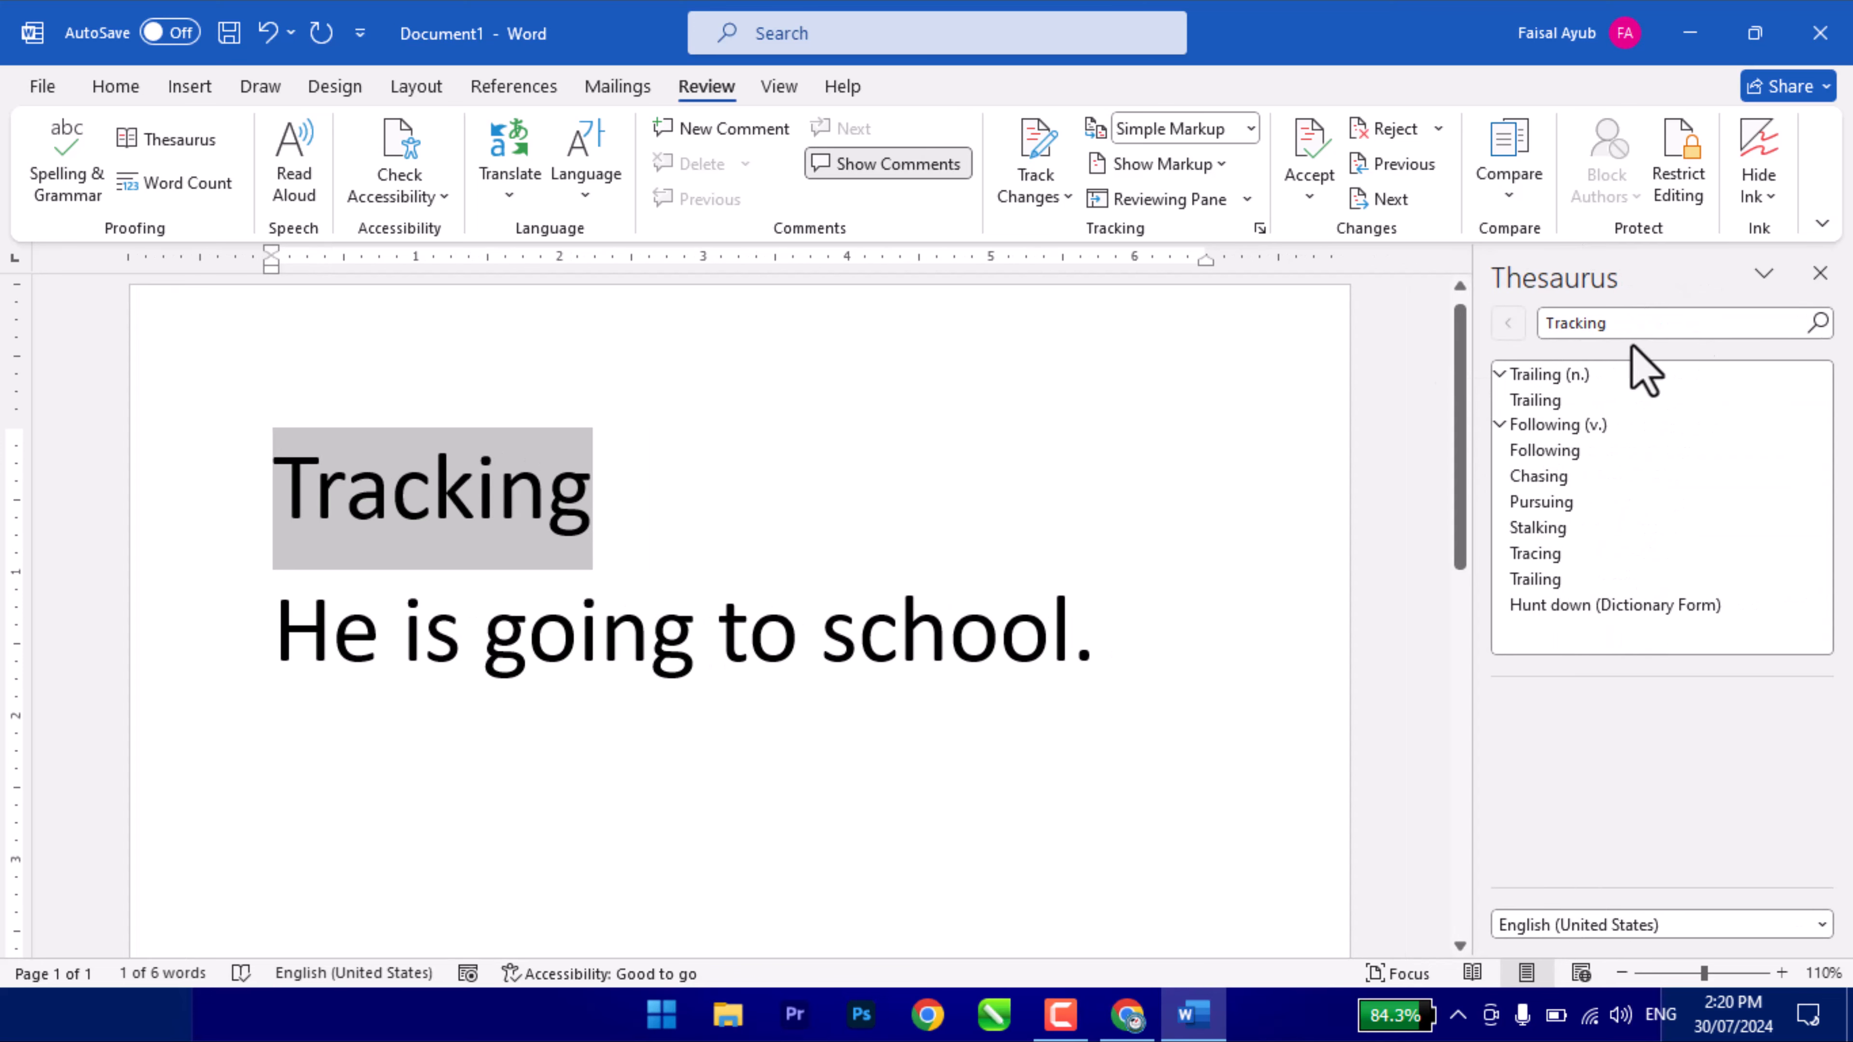
{"action": "left_click", "coordinate": [1665, 322]}
{"action": "key", "text": "Return"}
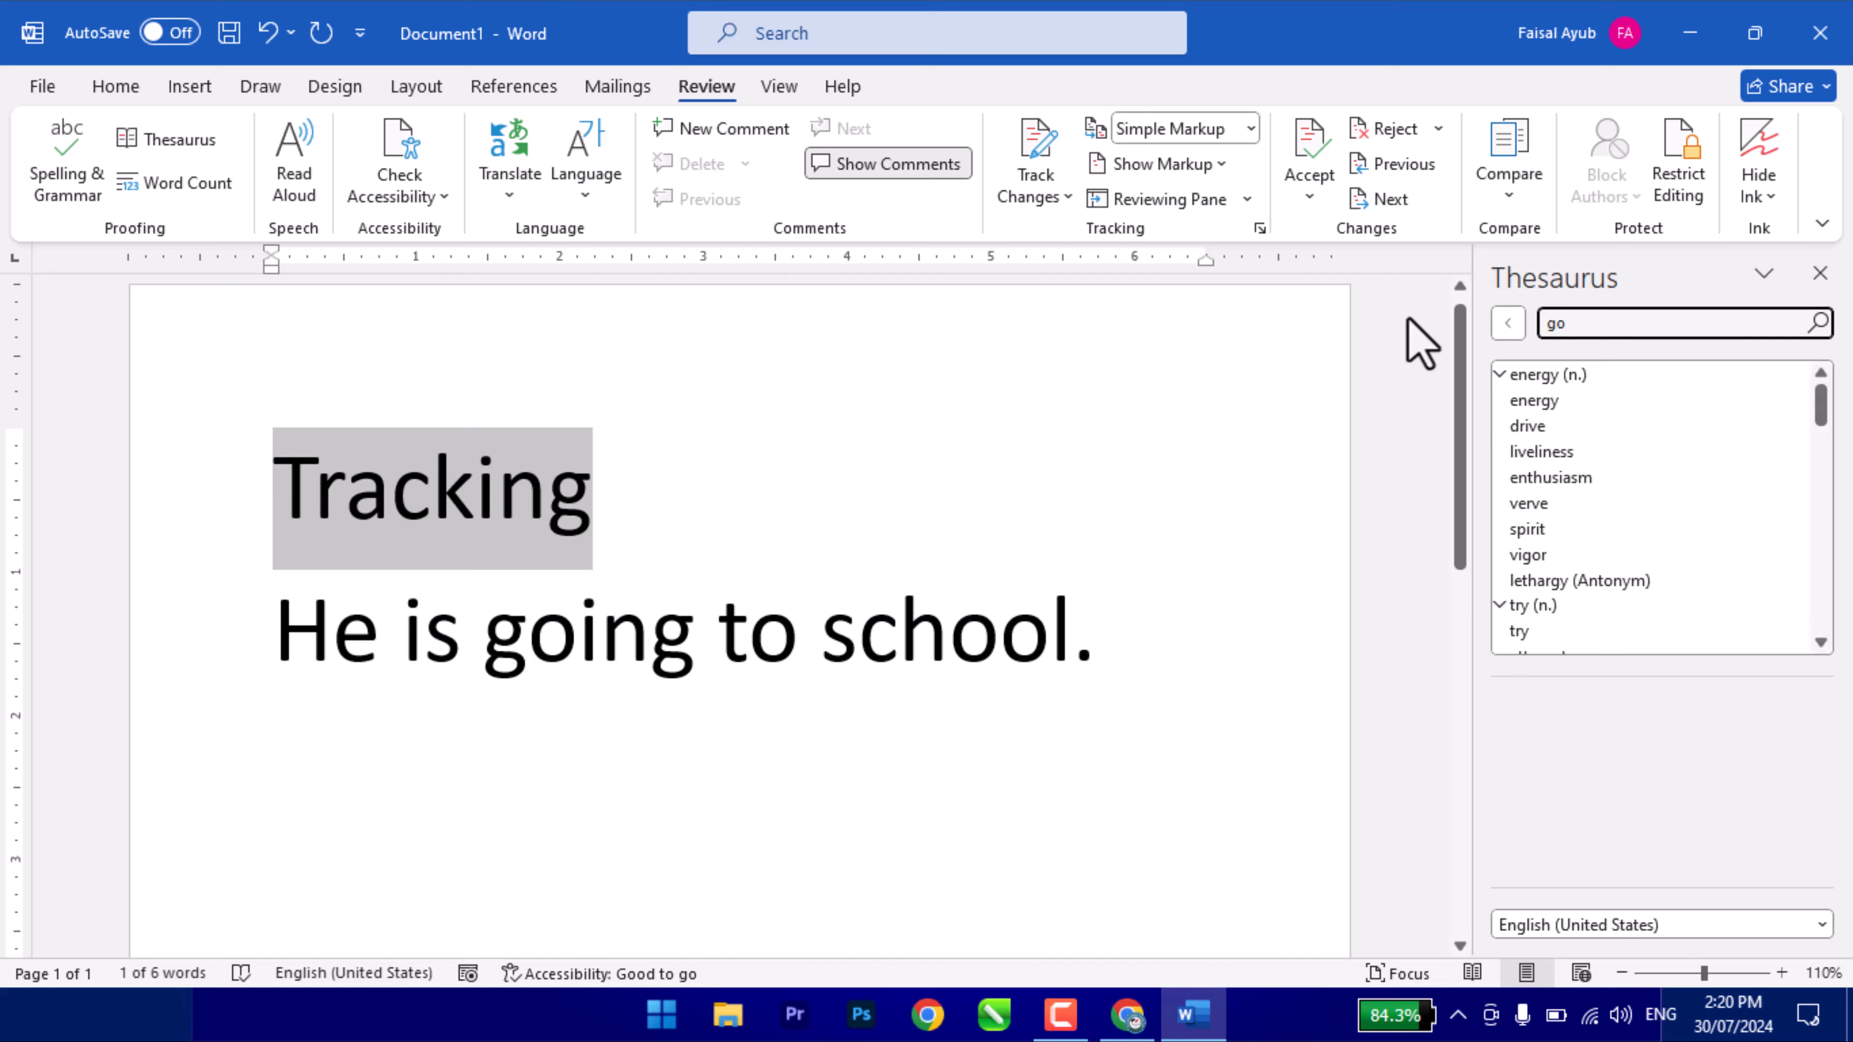
{"action": "scroll", "coordinate": [1587, 584], "scroll_direction": "down", "scroll_amount": 1}
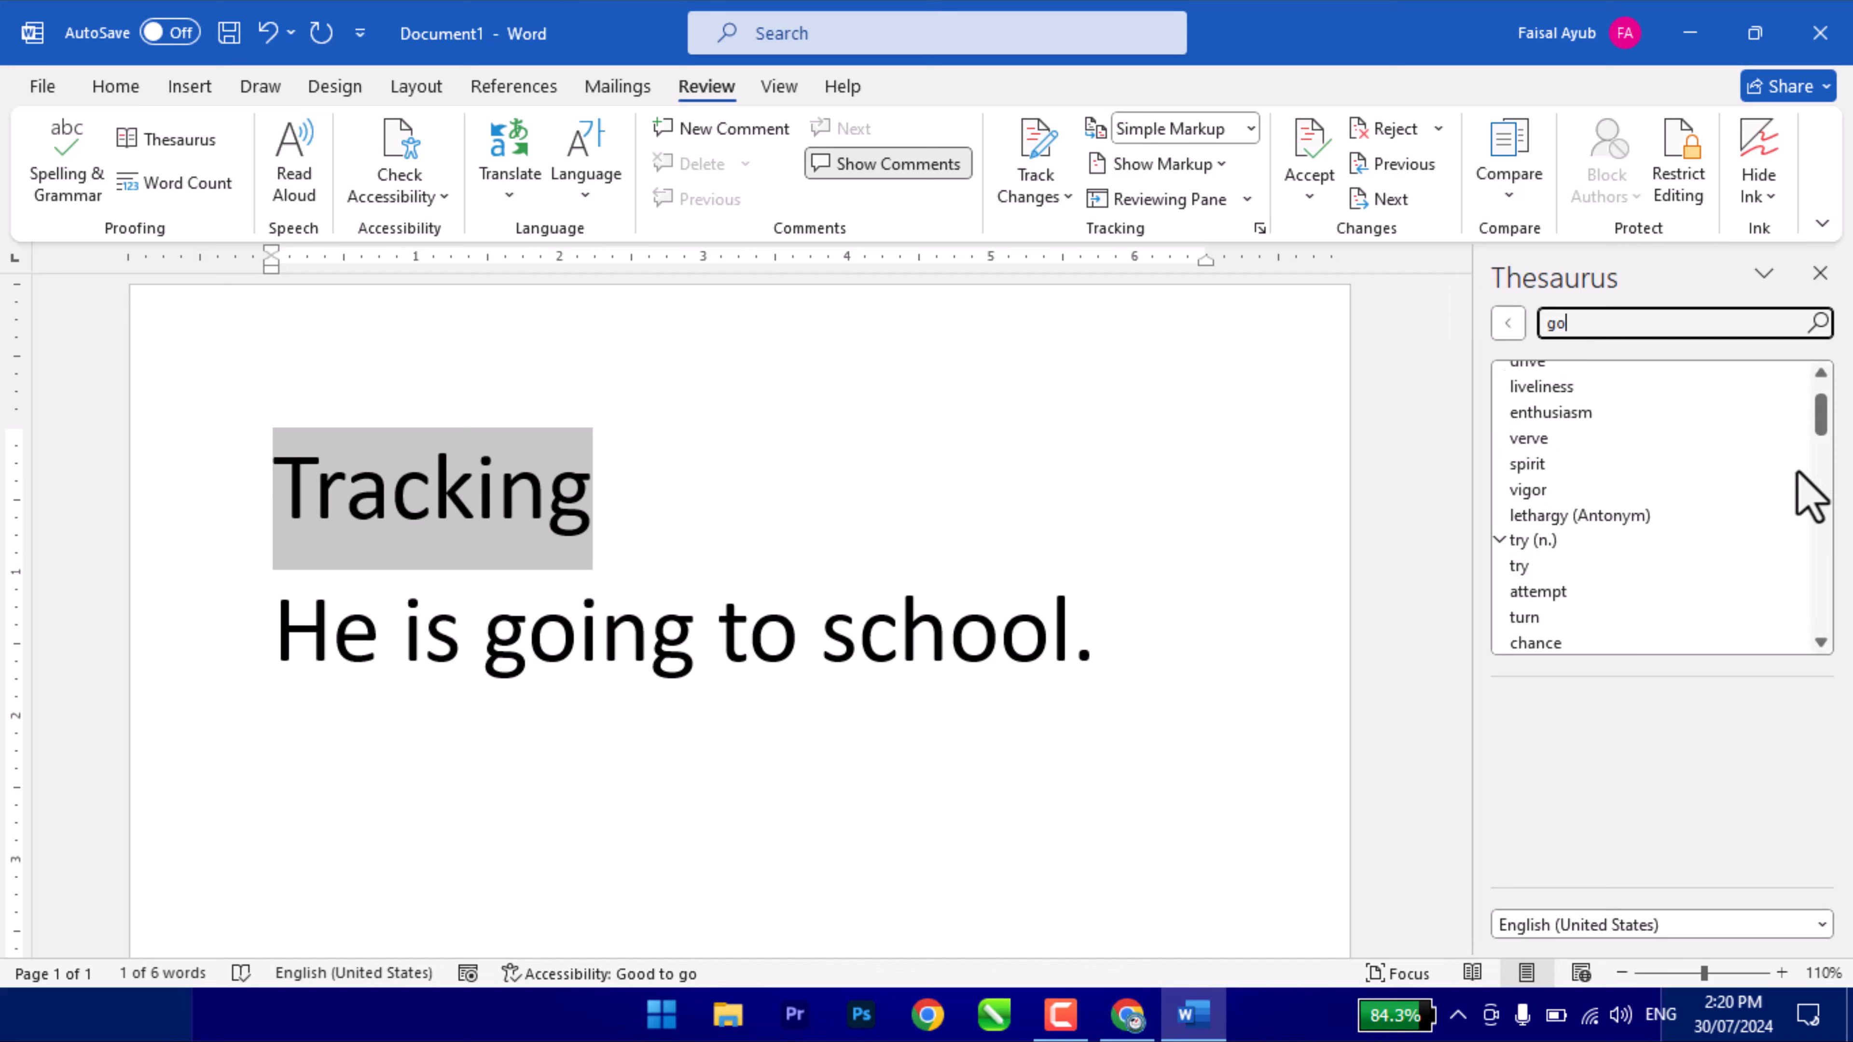
{"action": "mouse_move", "coordinate": [1830, 414]}
{"action": "left_mouse_down"}
{"action": "mouse_move", "coordinate": [1833, 634]}
{"action": "mouse_move", "coordinate": [1820, 402]}
{"action": "left_mouse_up"}
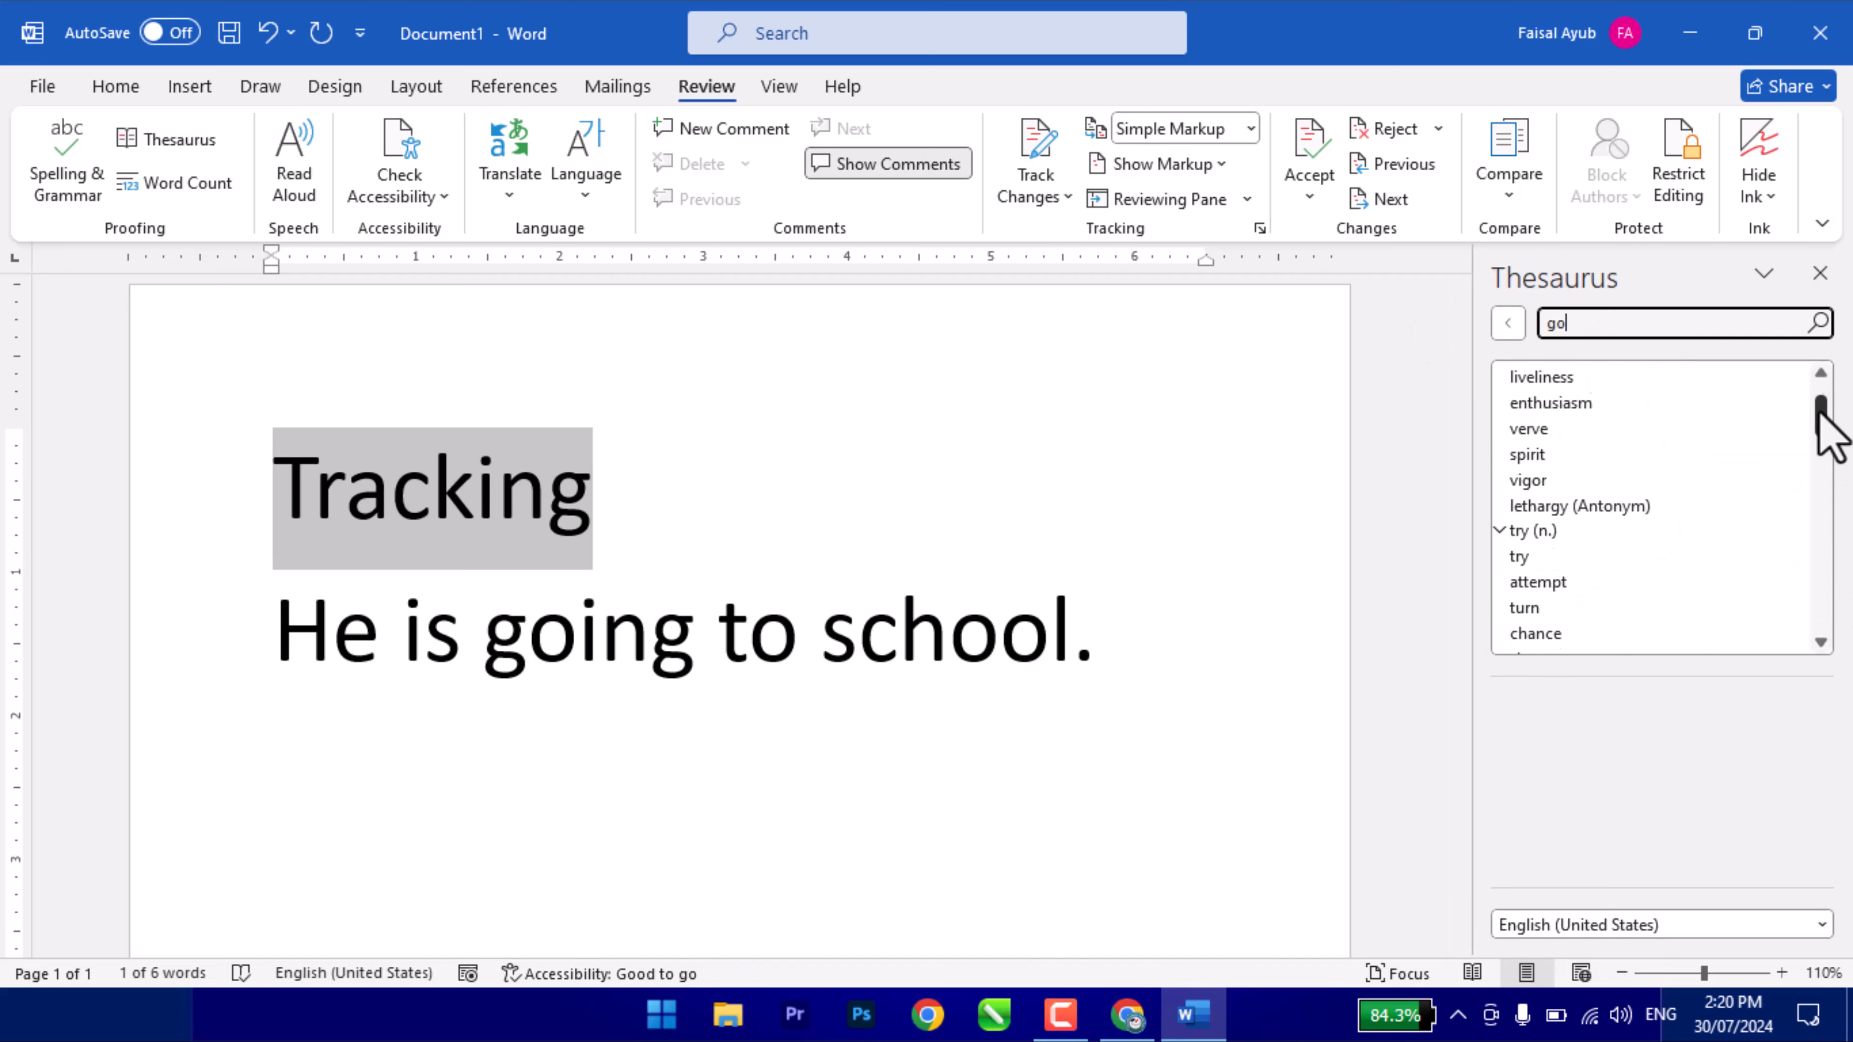
{"action": "left_click", "coordinate": [1819, 275]}
{"action": "left_click", "coordinate": [819, 546]}
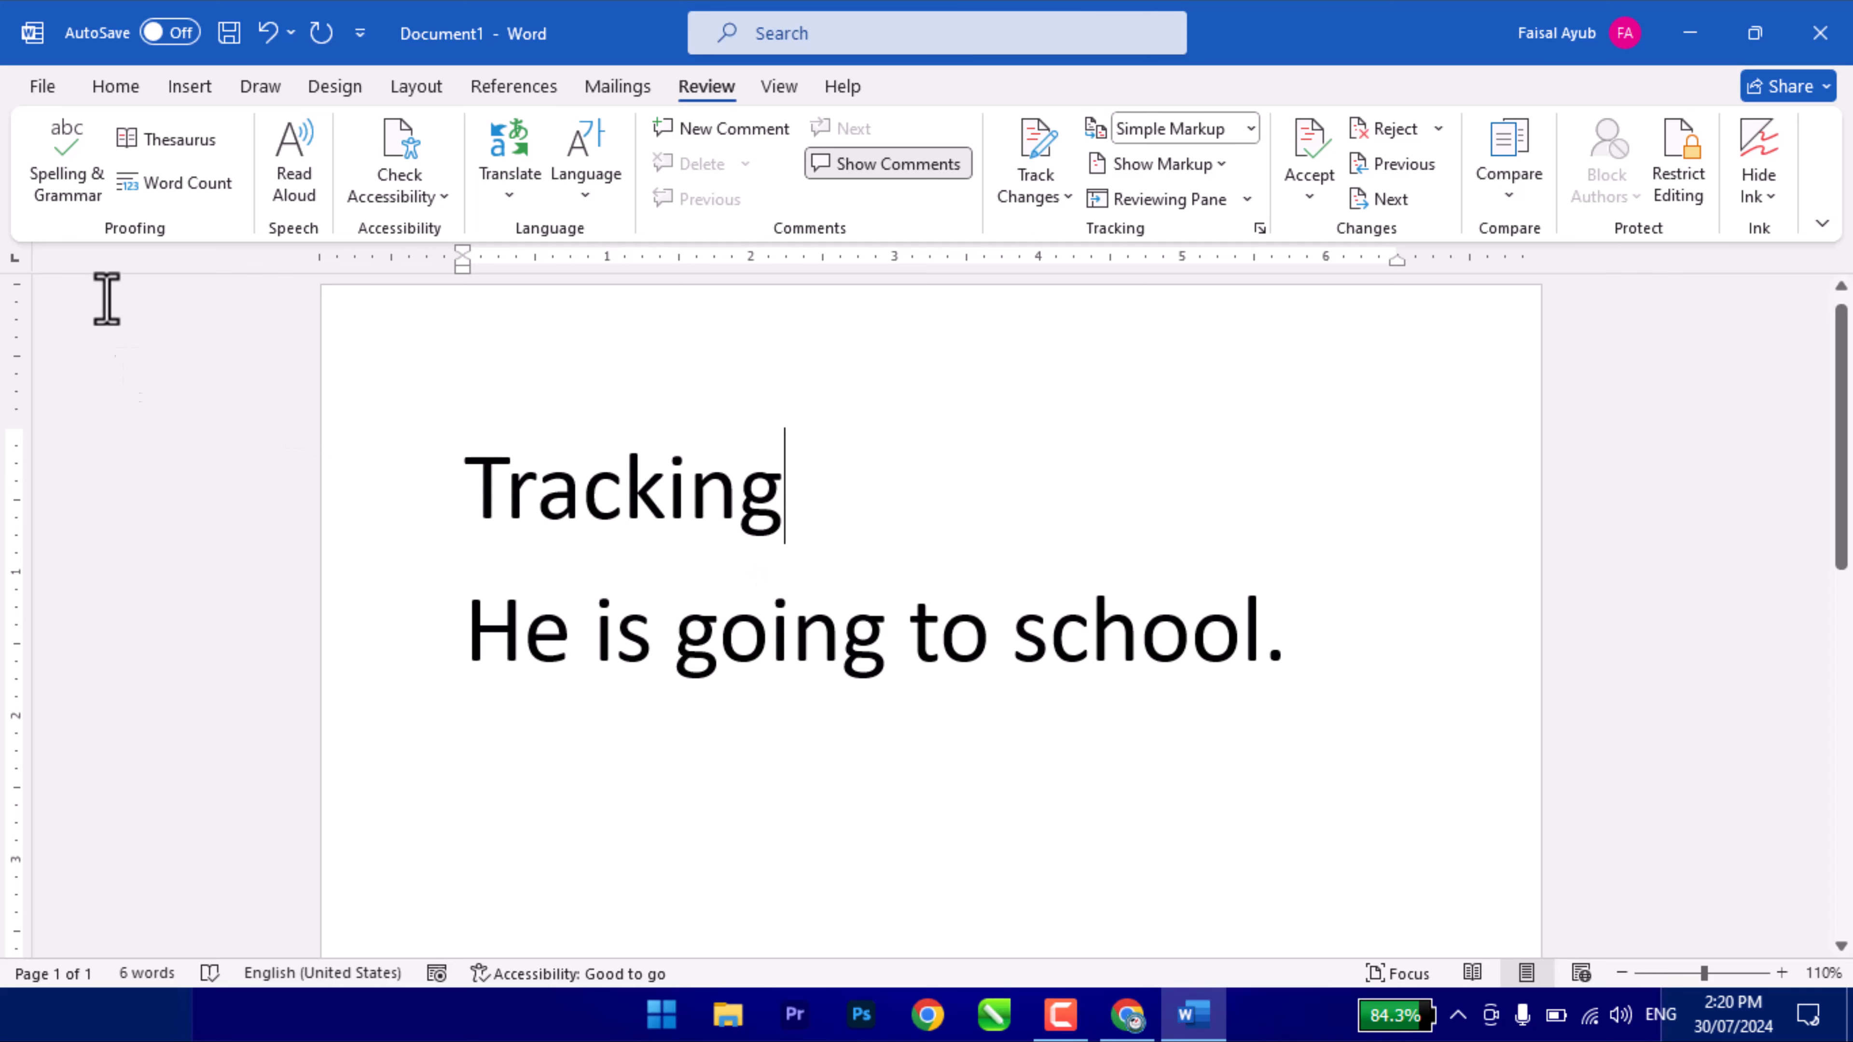
{"action": "left_click", "coordinate": [168, 185]}
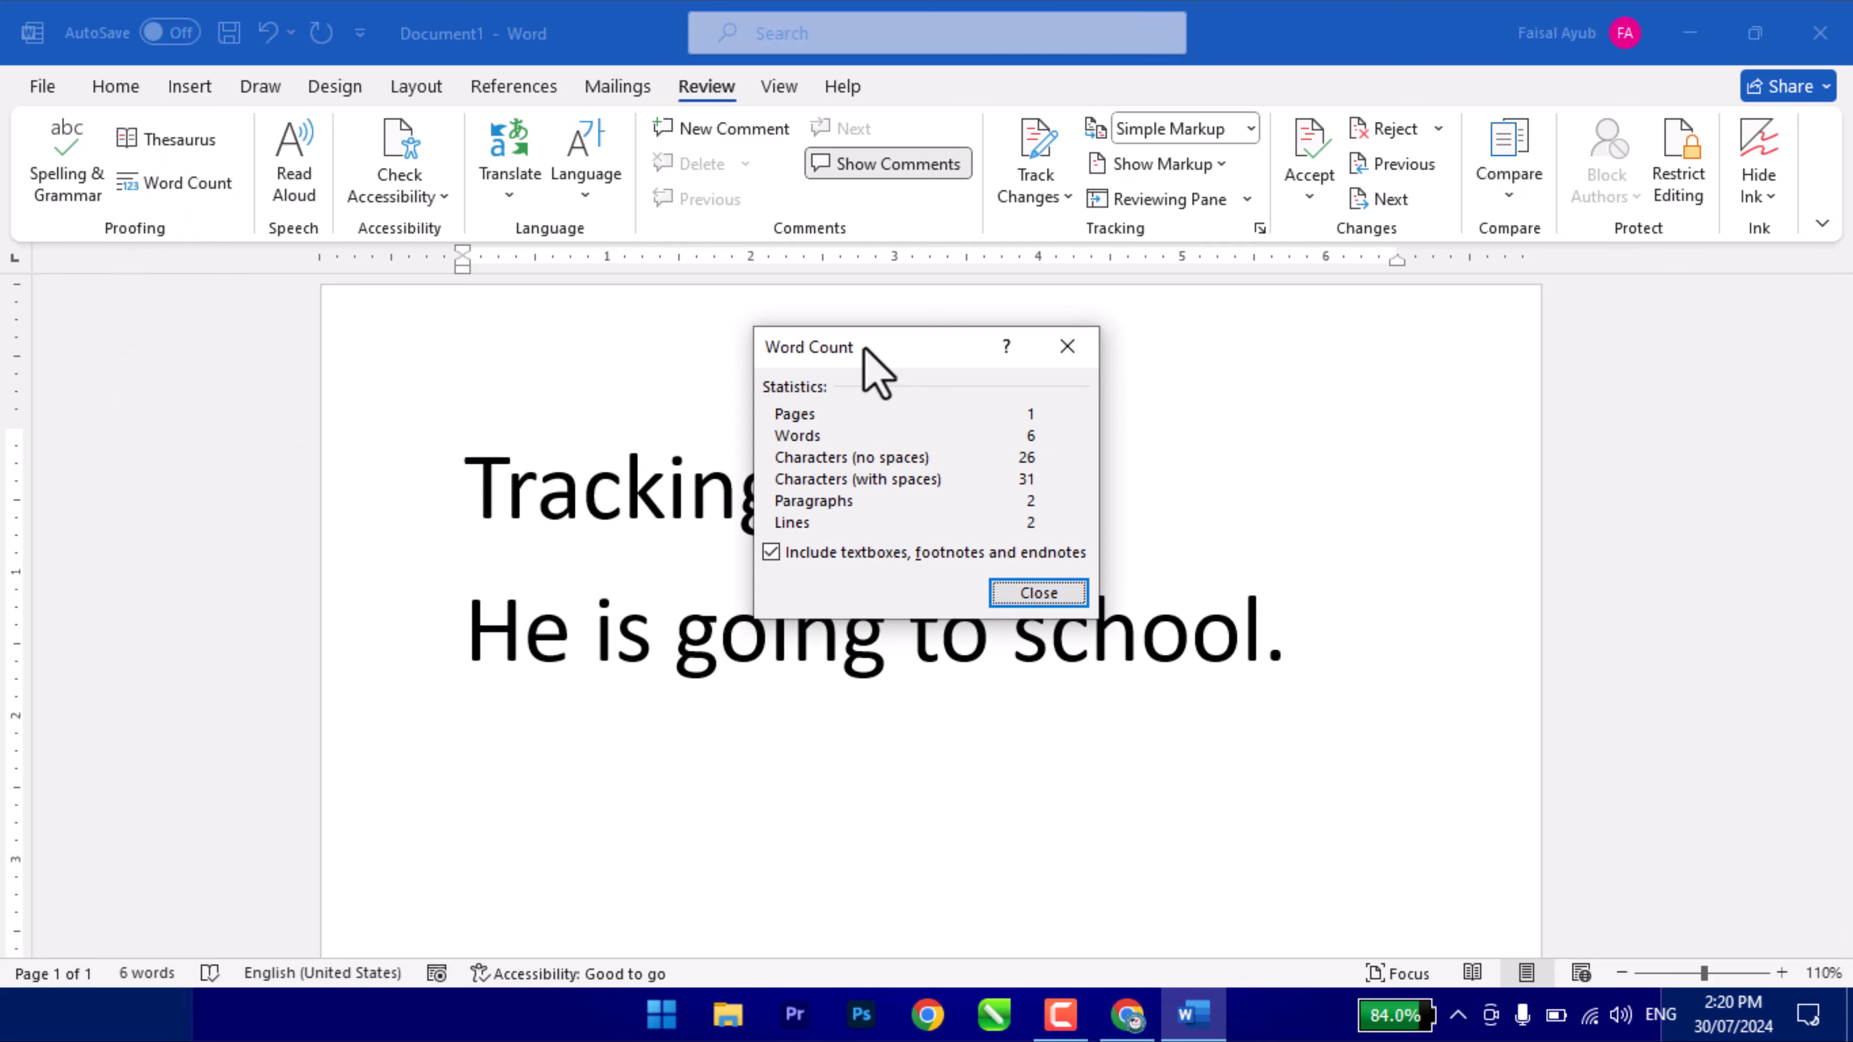
{"action": "left_click_drag", "start_coordinate": [866, 355], "coordinate": [874, 399]}
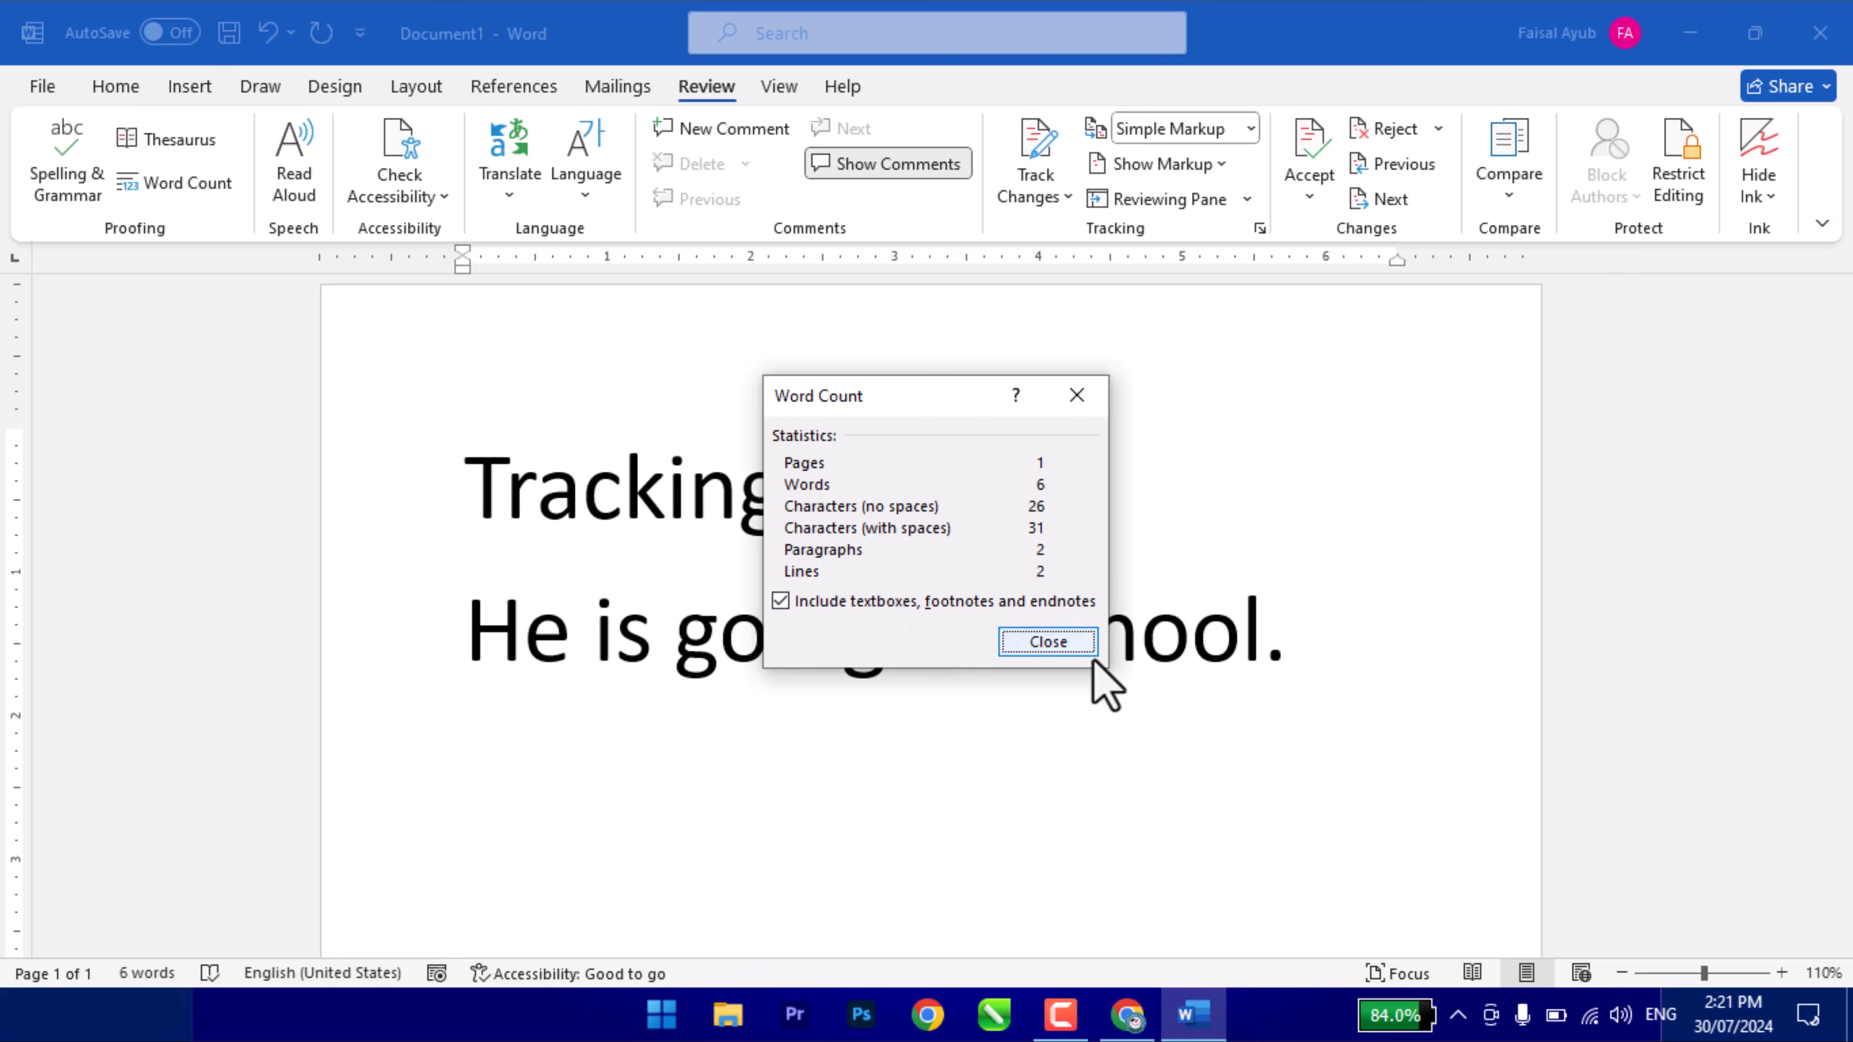
{"action": "left_click", "coordinate": [1035, 645]}
{"action": "left_click", "coordinate": [148, 973]}
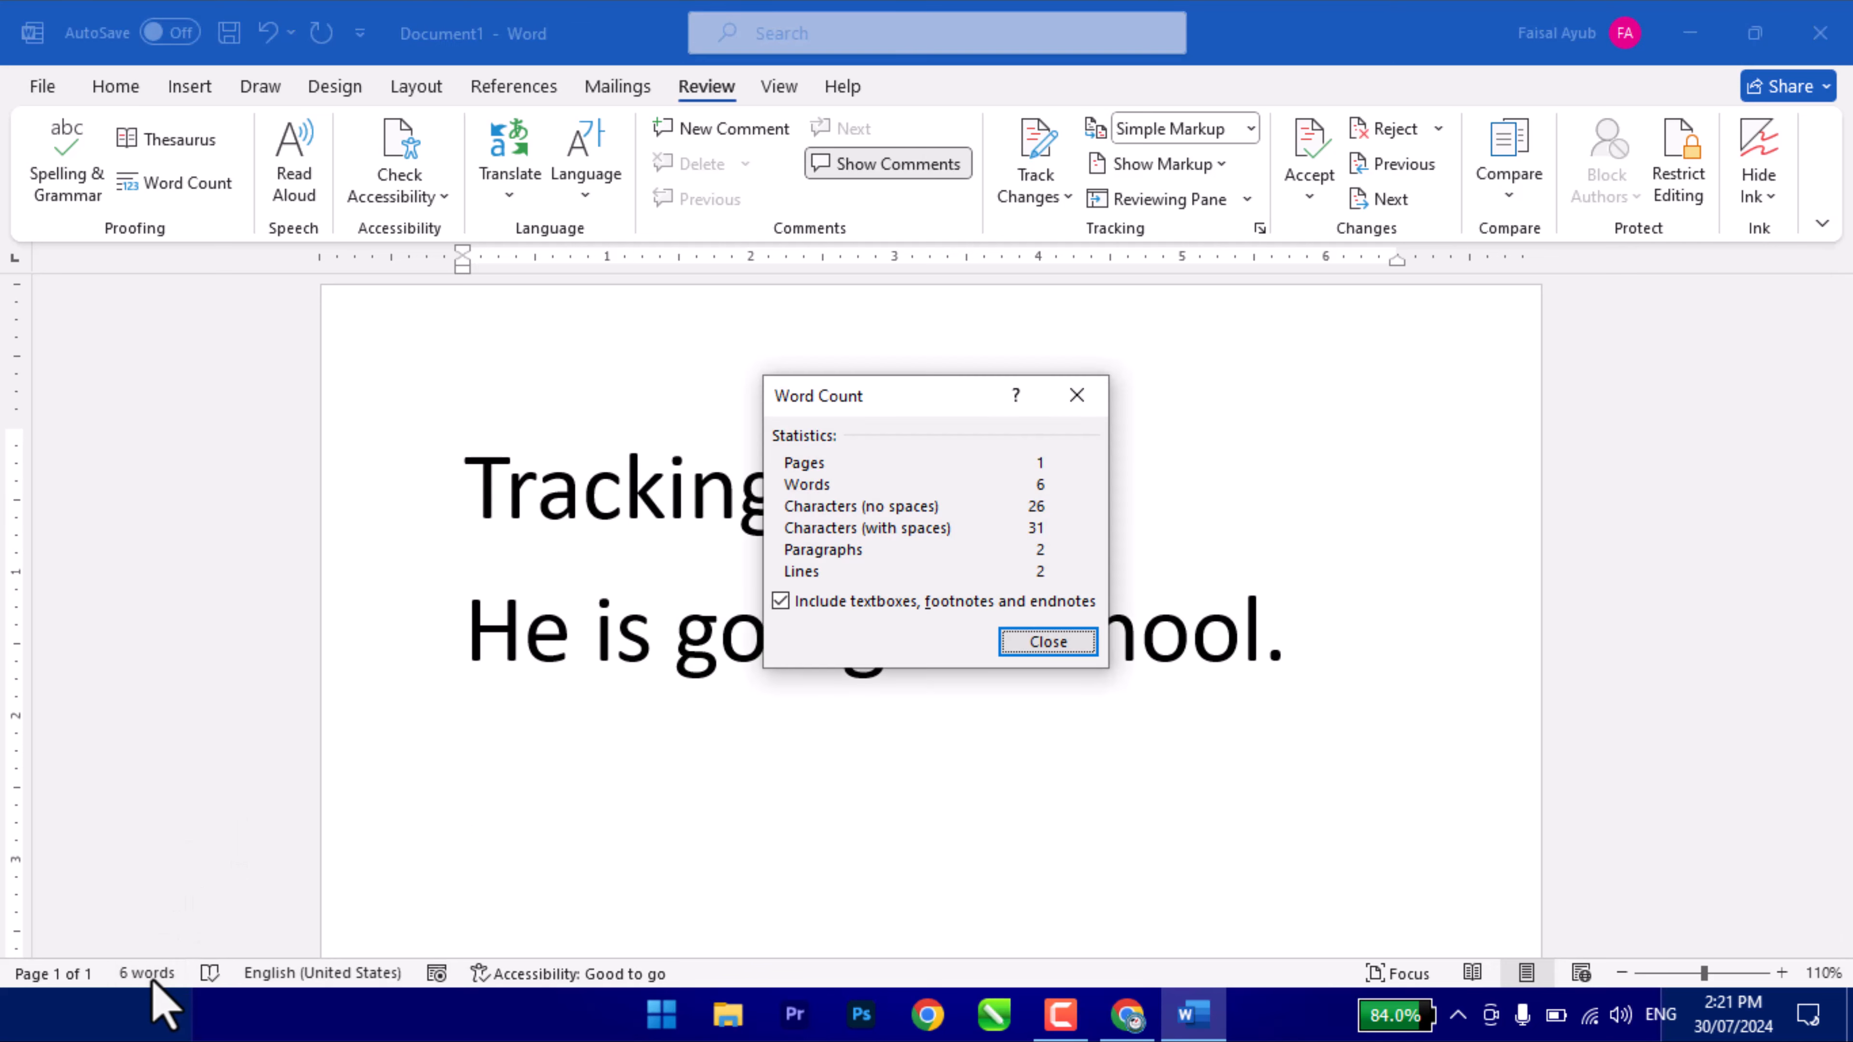
{"action": "left_click", "coordinate": [1051, 643]}
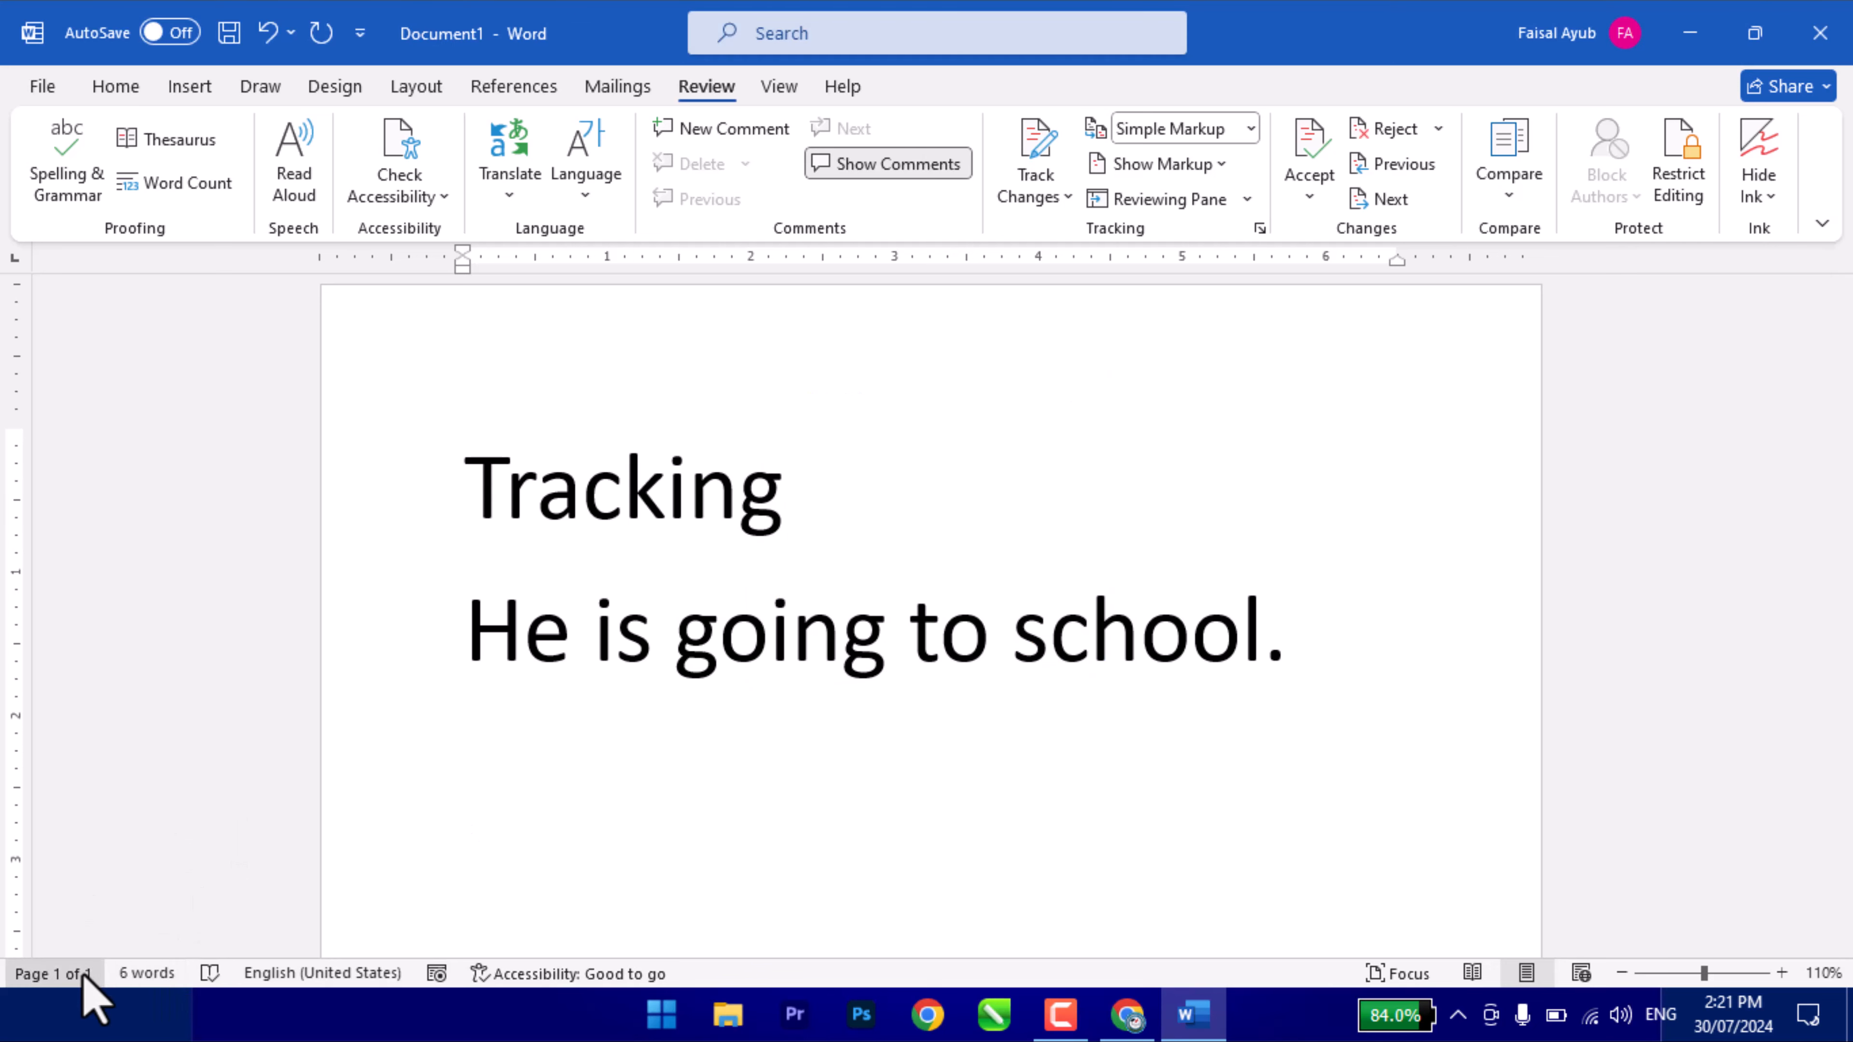
{"action": "left_click", "coordinate": [44, 973]}
{"action": "left_click", "coordinate": [442, 274]}
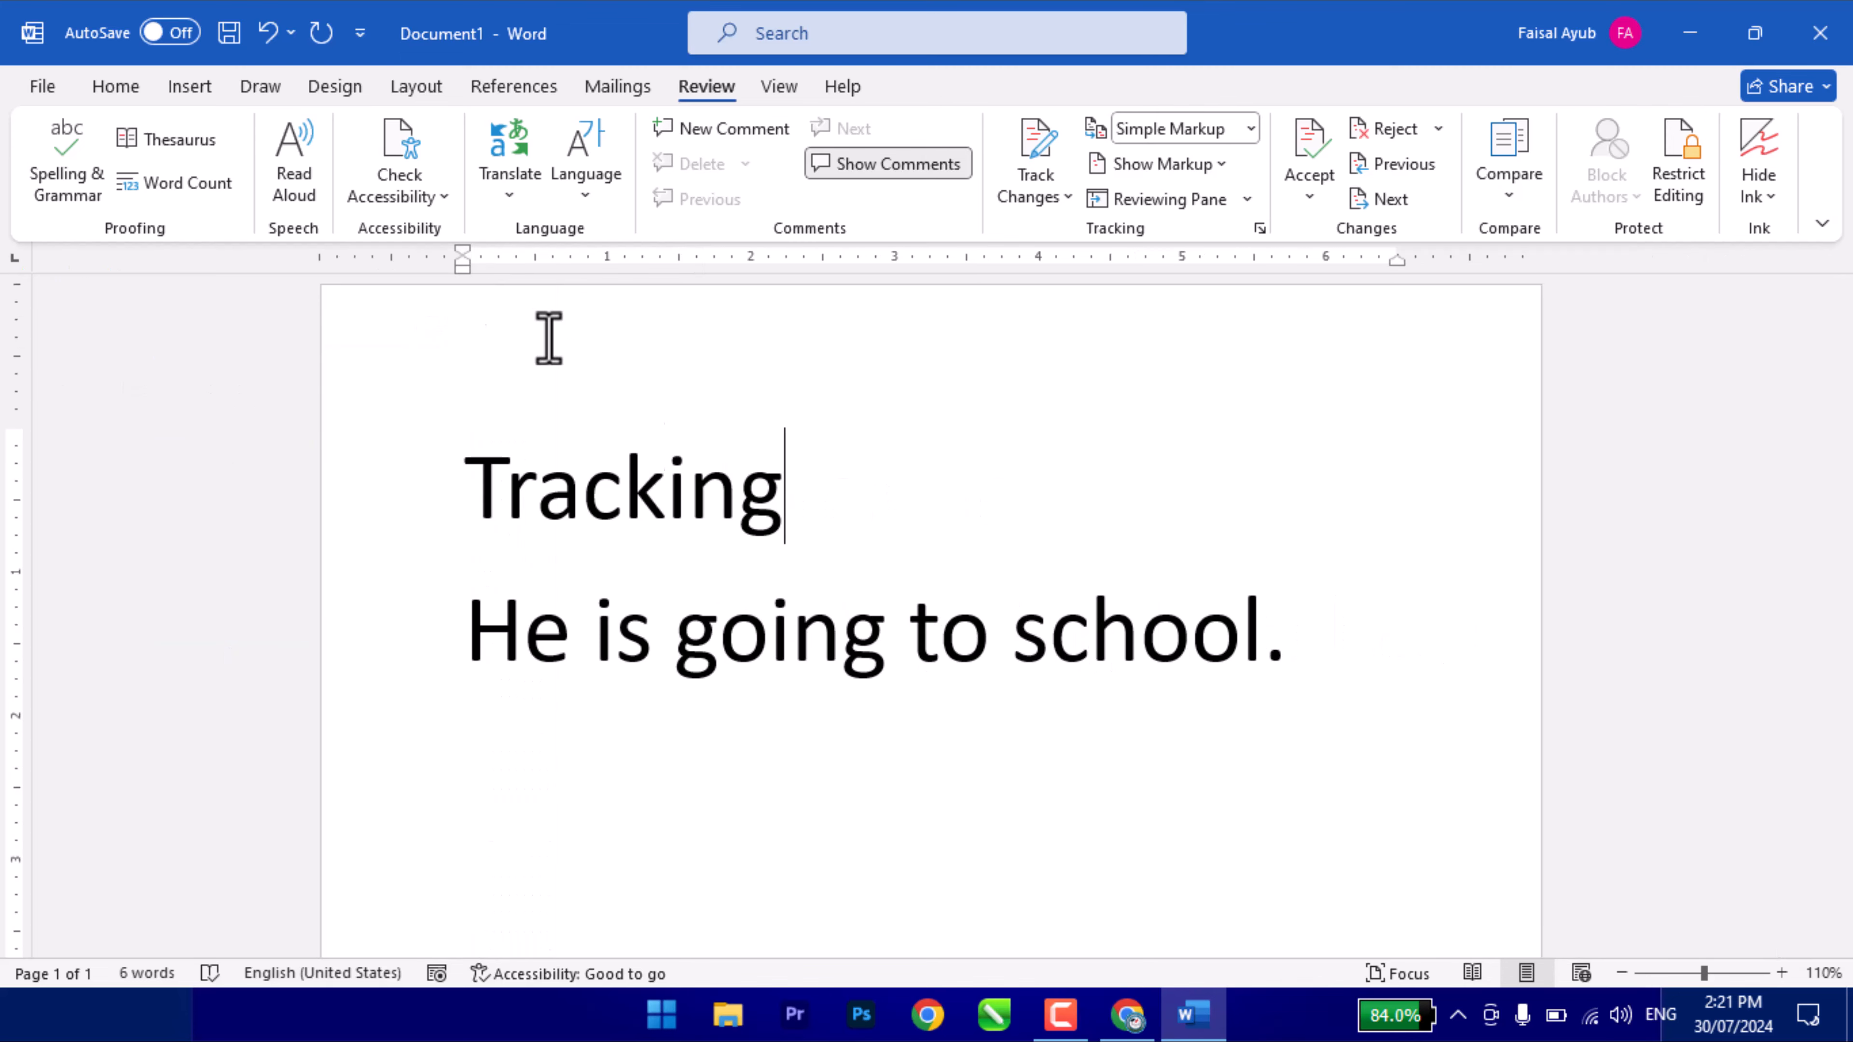
{"action": "left_click", "coordinate": [662, 558]}
{"action": "left_click", "coordinate": [817, 515]}
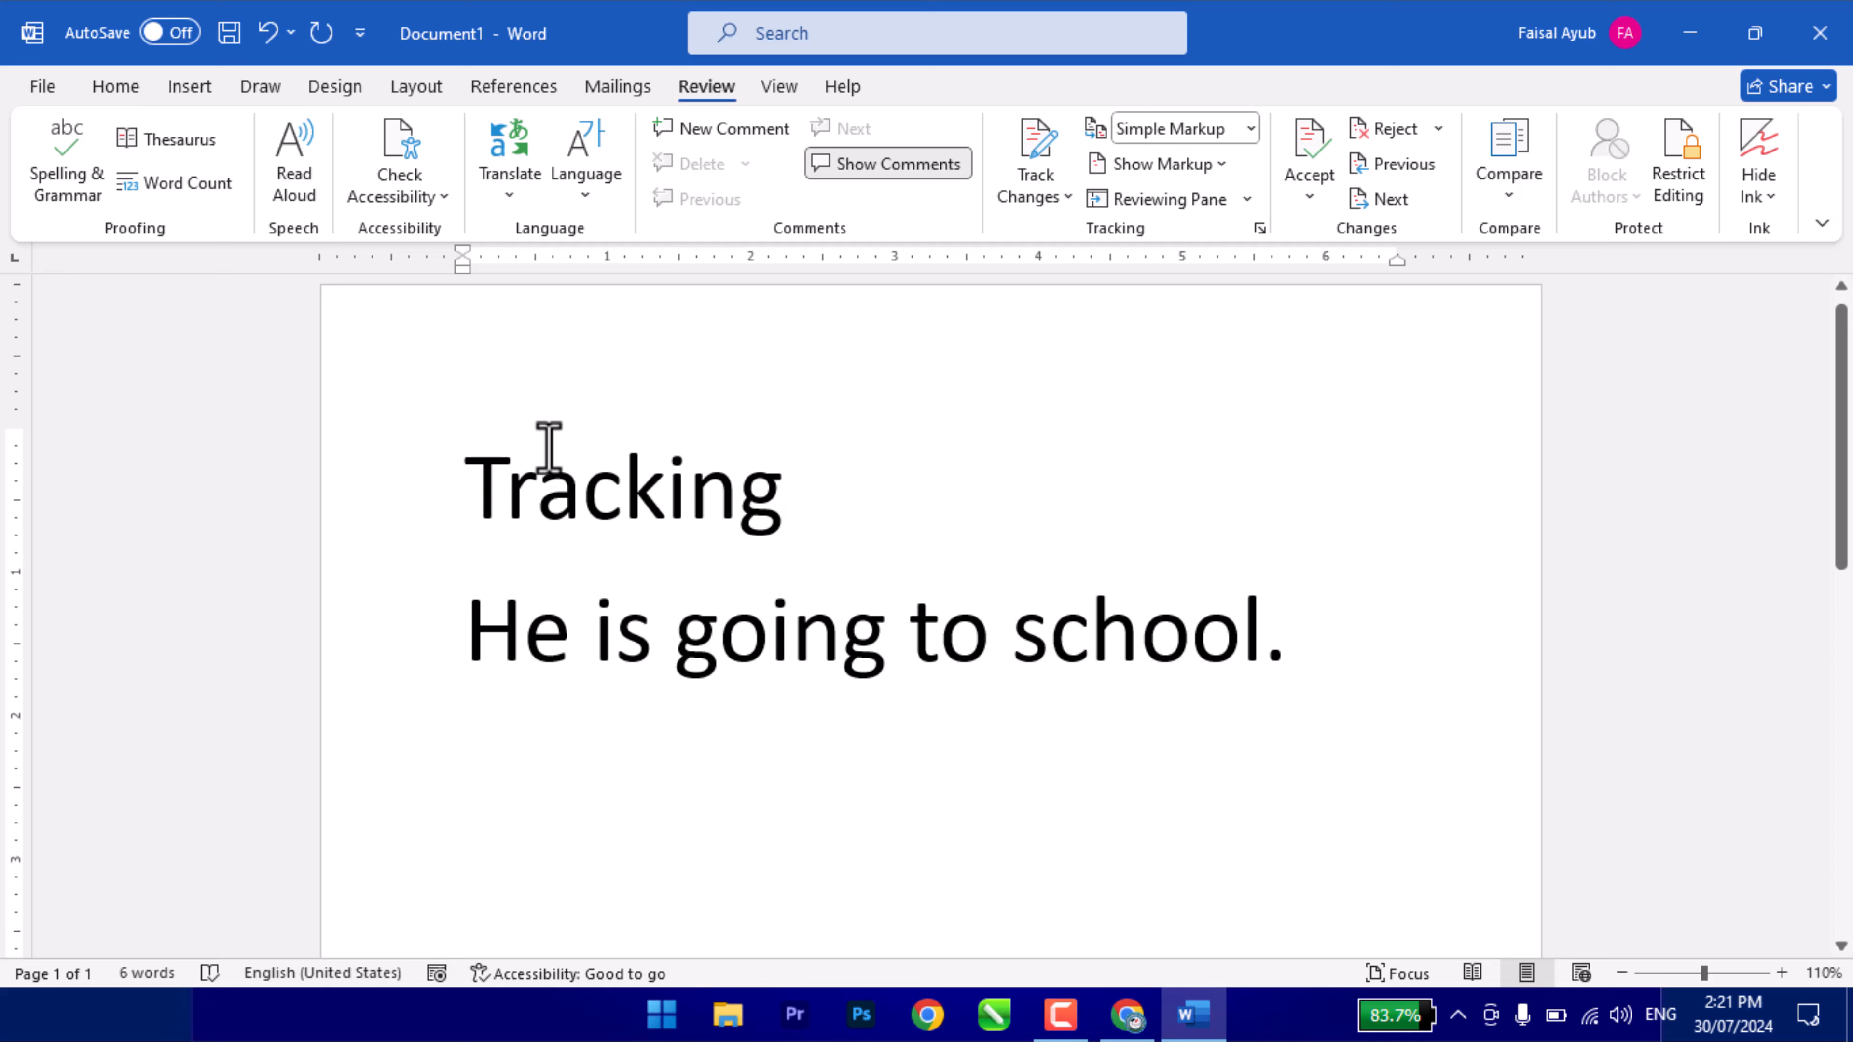
{"action": "left_click_drag", "start_coordinate": [459, 484], "coordinate": [1331, 620]}
{"action": "left_click", "coordinate": [795, 520]}
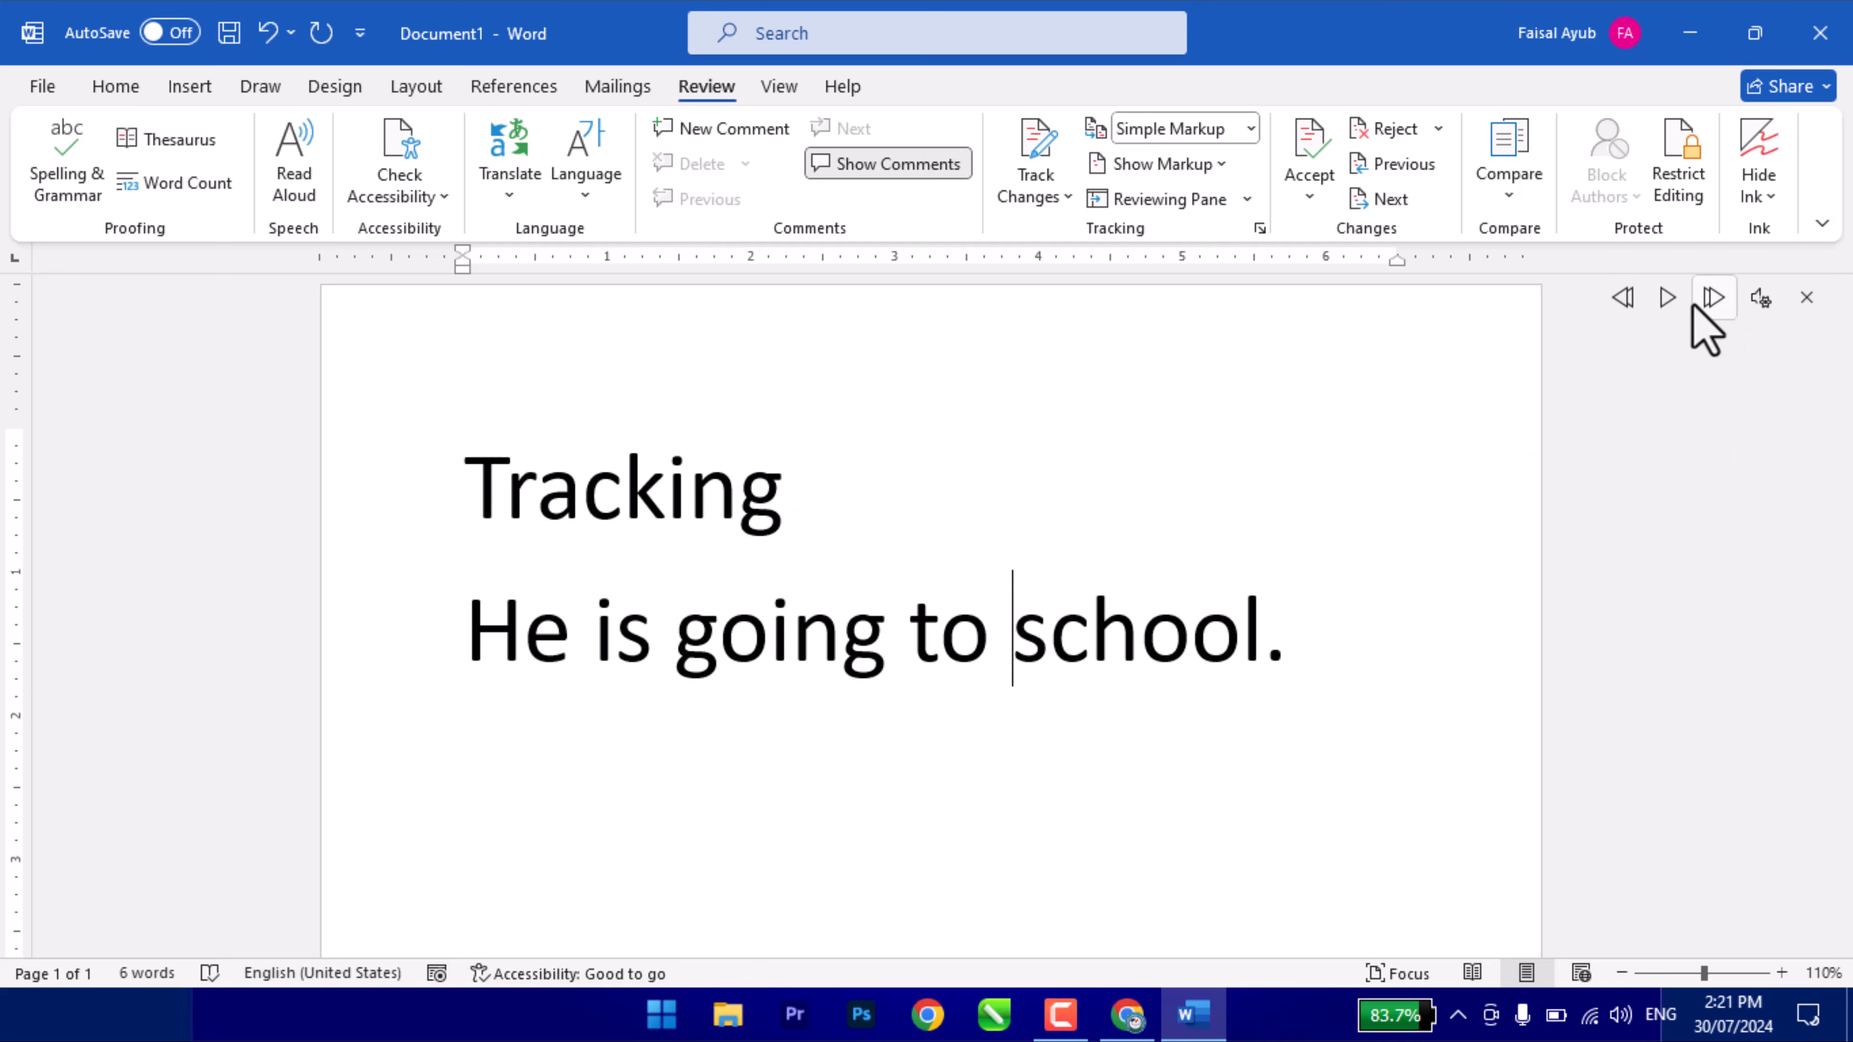
{"action": "left_click", "coordinate": [1669, 299]}
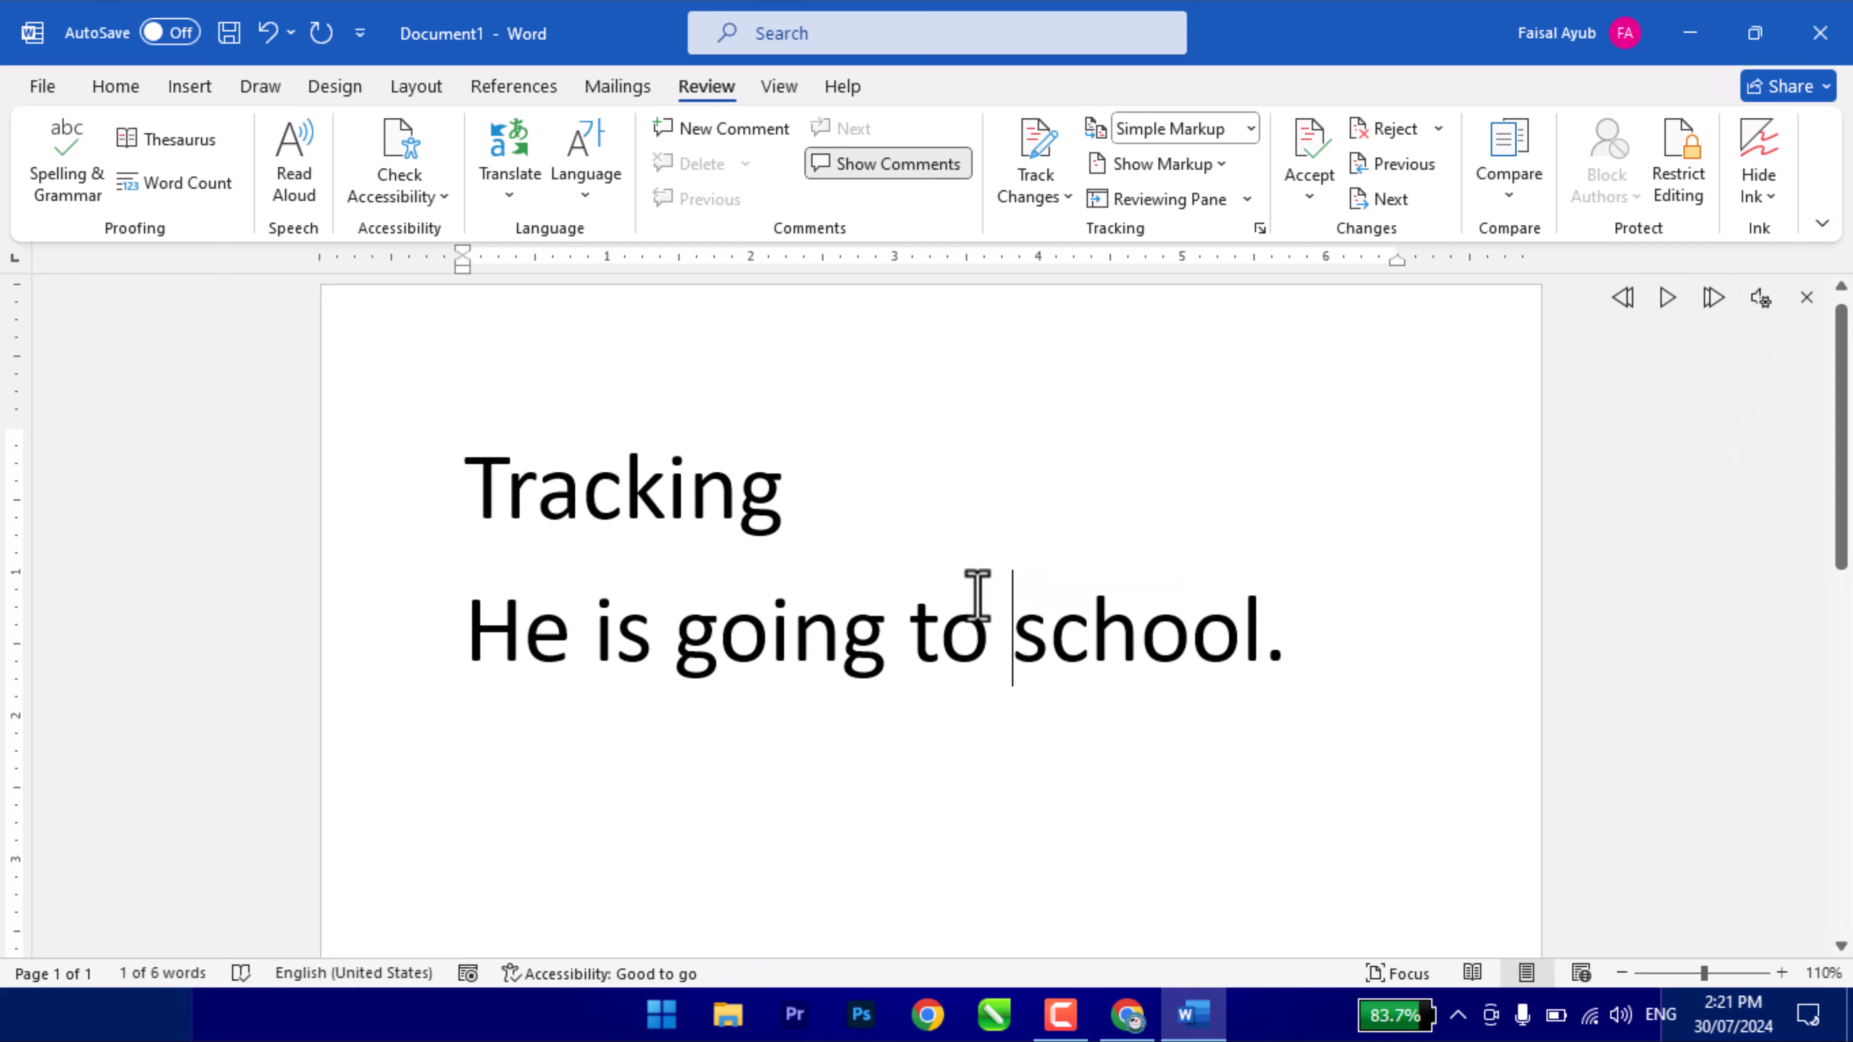
{"action": "left_click", "coordinate": [443, 468]}
{"action": "left_click", "coordinate": [473, 481]}
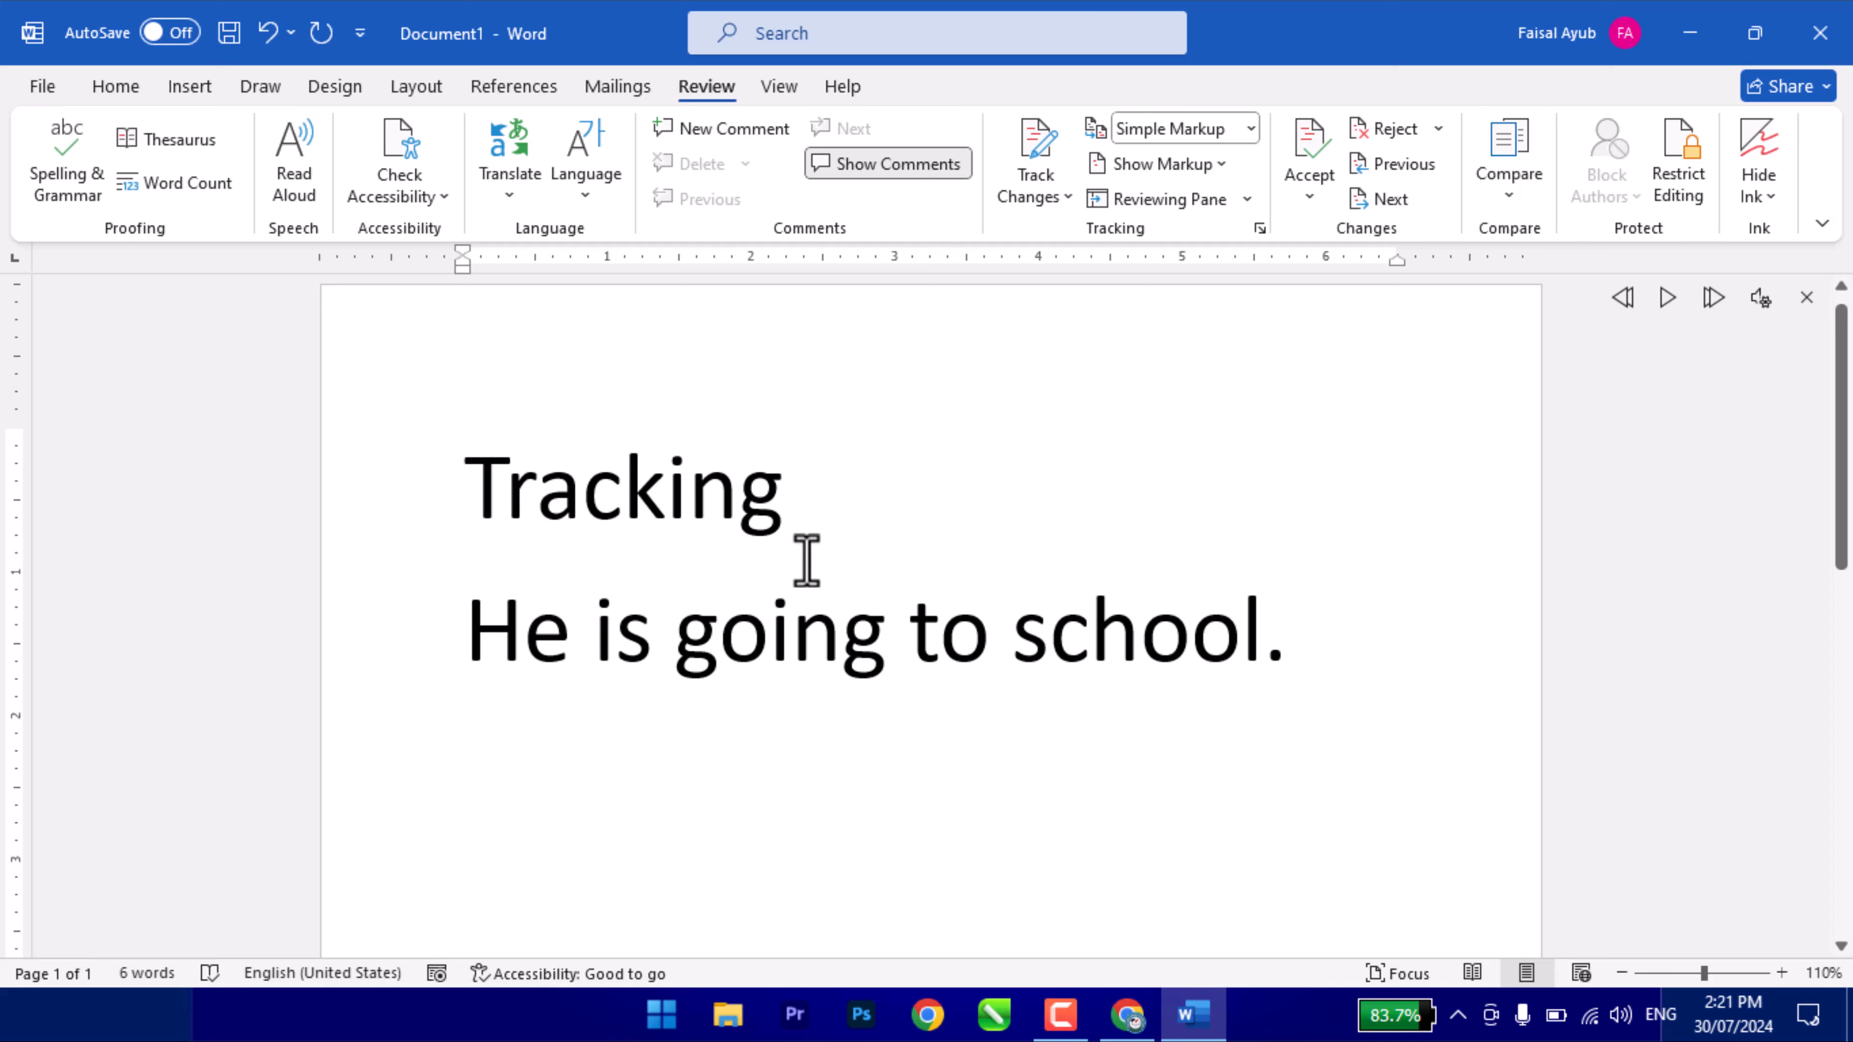
{"action": "left_click", "coordinate": [1807, 297]}
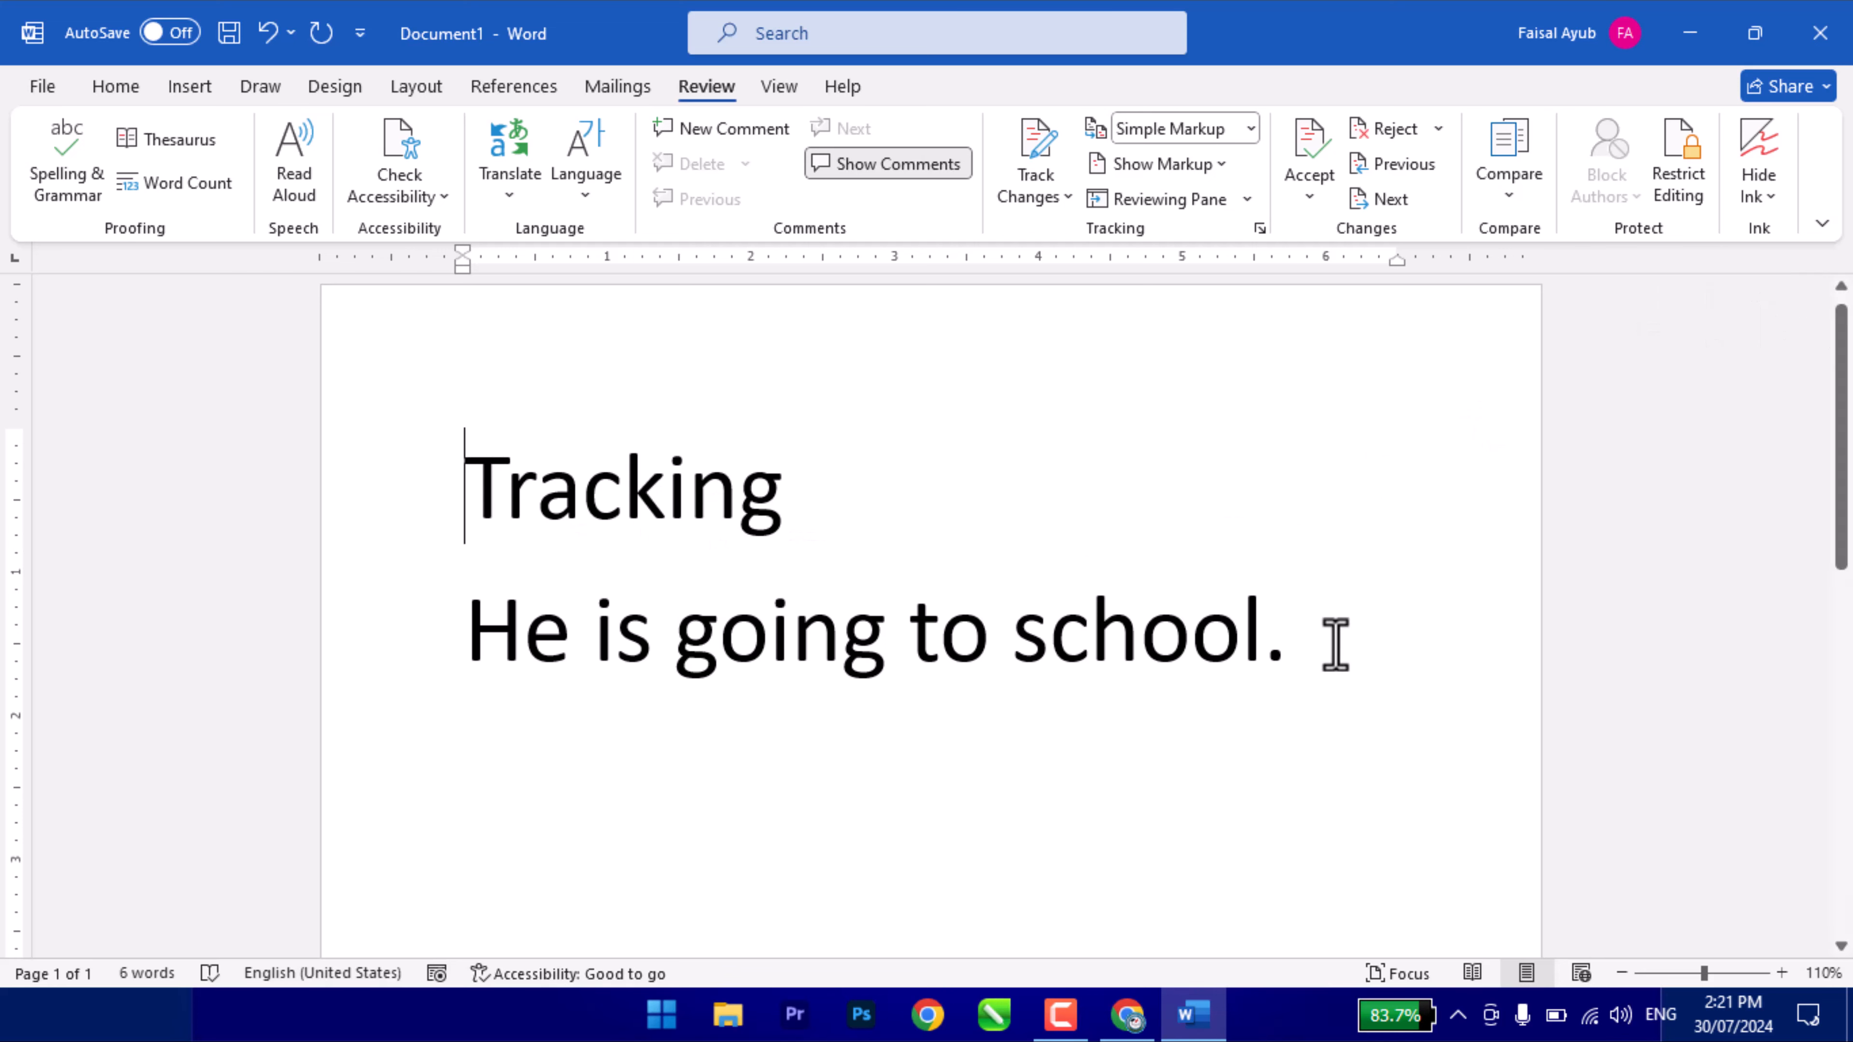
{"action": "left_click", "coordinate": [1331, 639]}
- Add the sample paragraph 'Video provides a powerful way to help you prove your point.' below the sentence
{"action": "key", "text": "Return"}
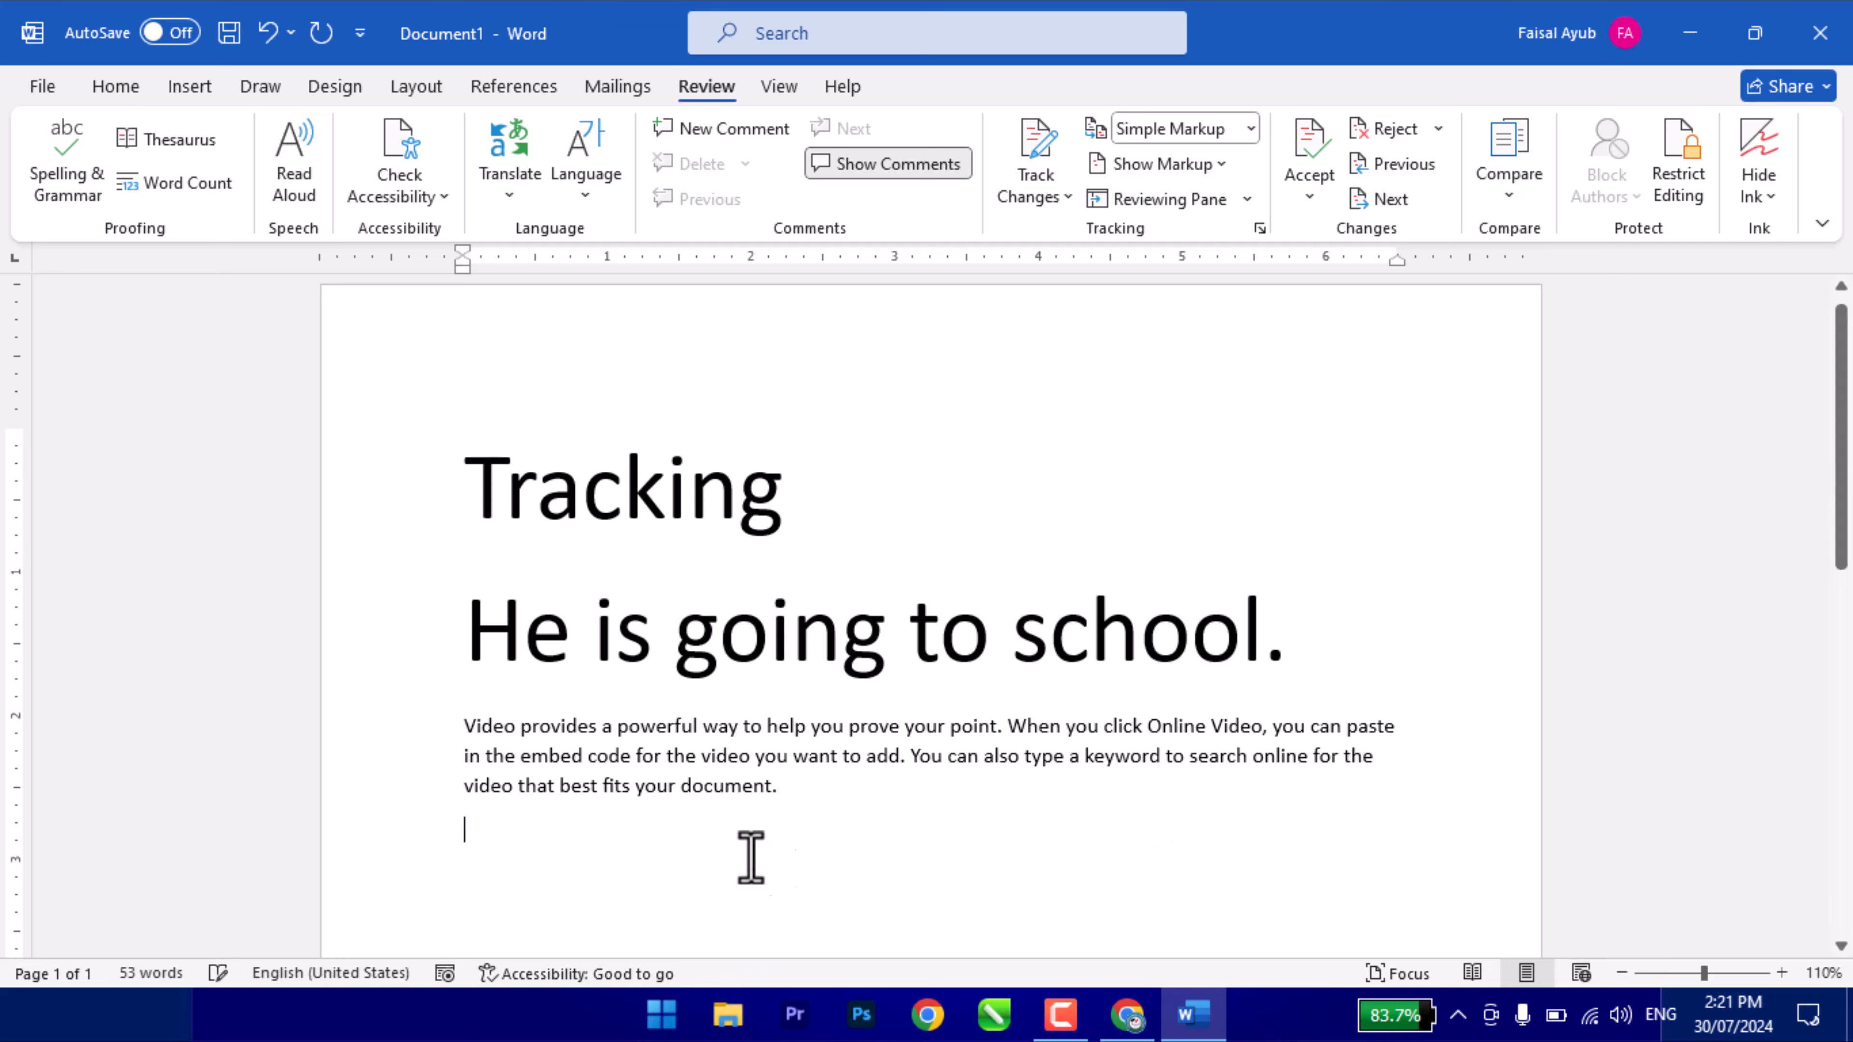
{"action": "triple_click", "coordinate": [711, 778]}
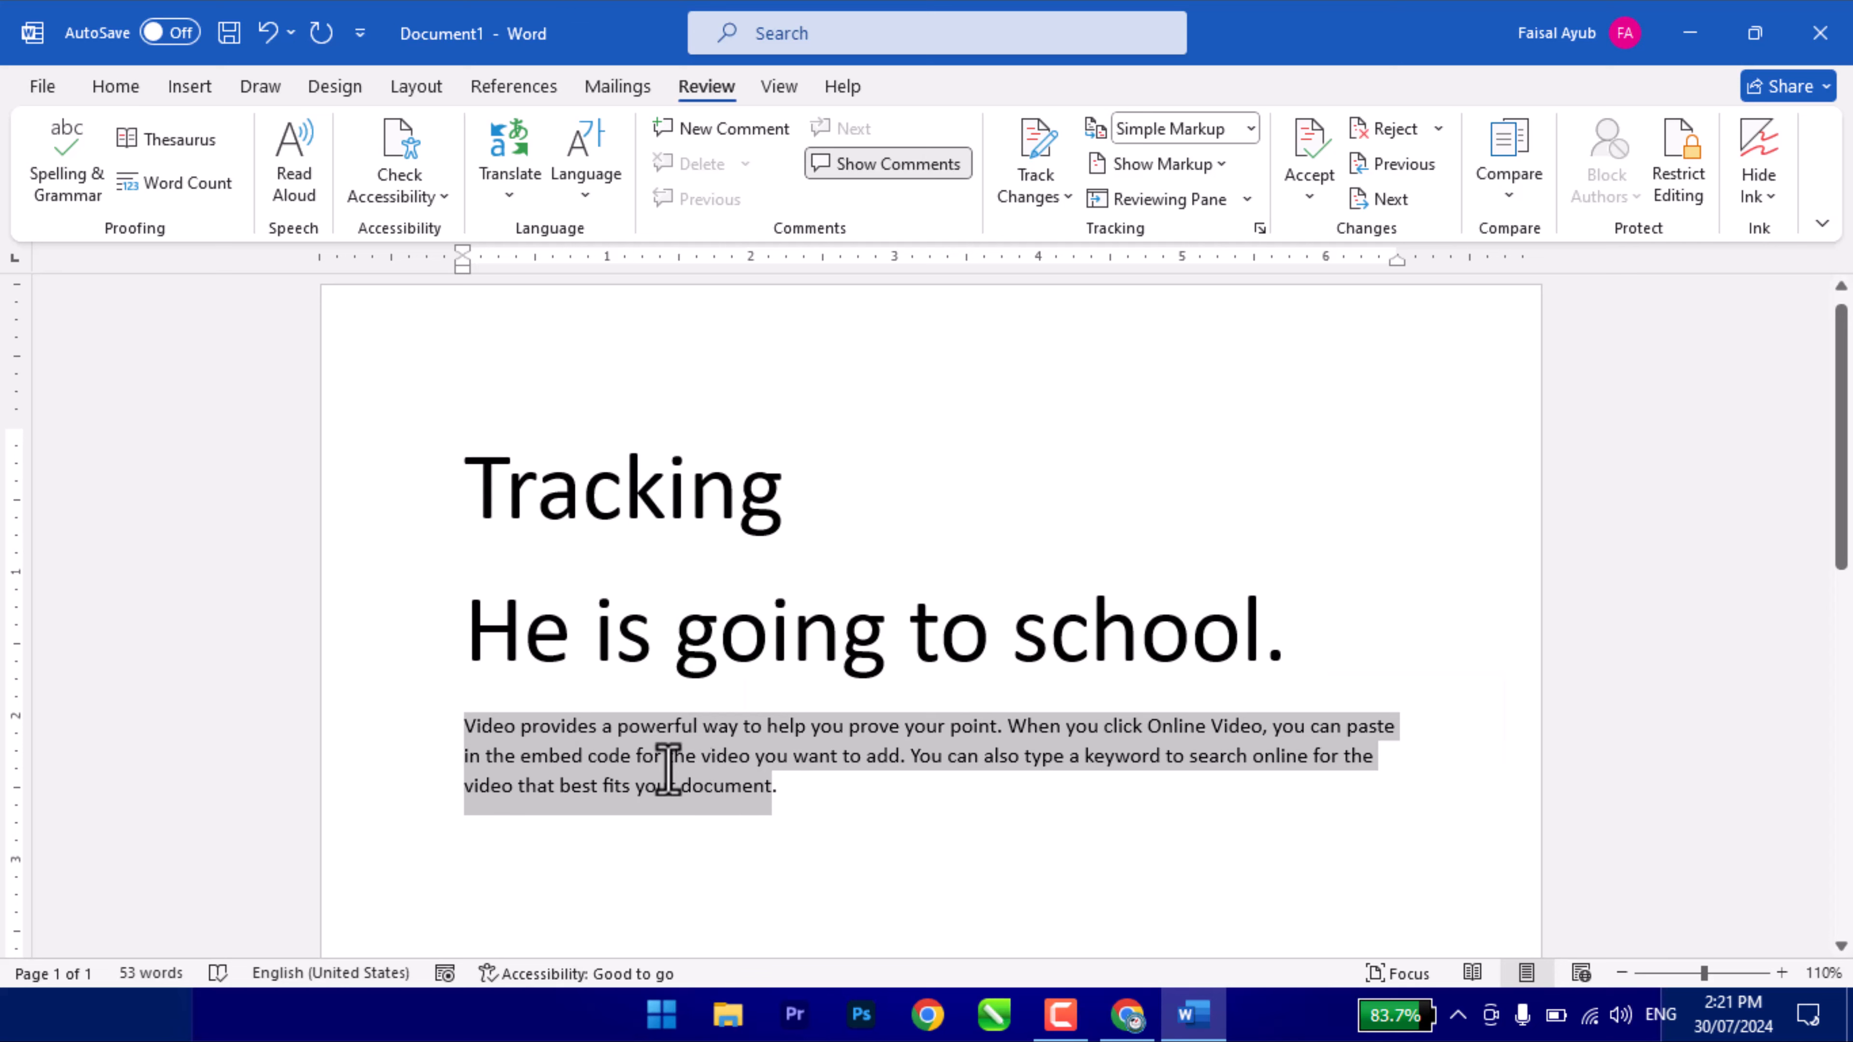
{"action": "left_click", "coordinate": [487, 730]}
- Play the paragraph with Read Aloud, then pause and close the playback controls
{"action": "left_click", "coordinate": [292, 157]}
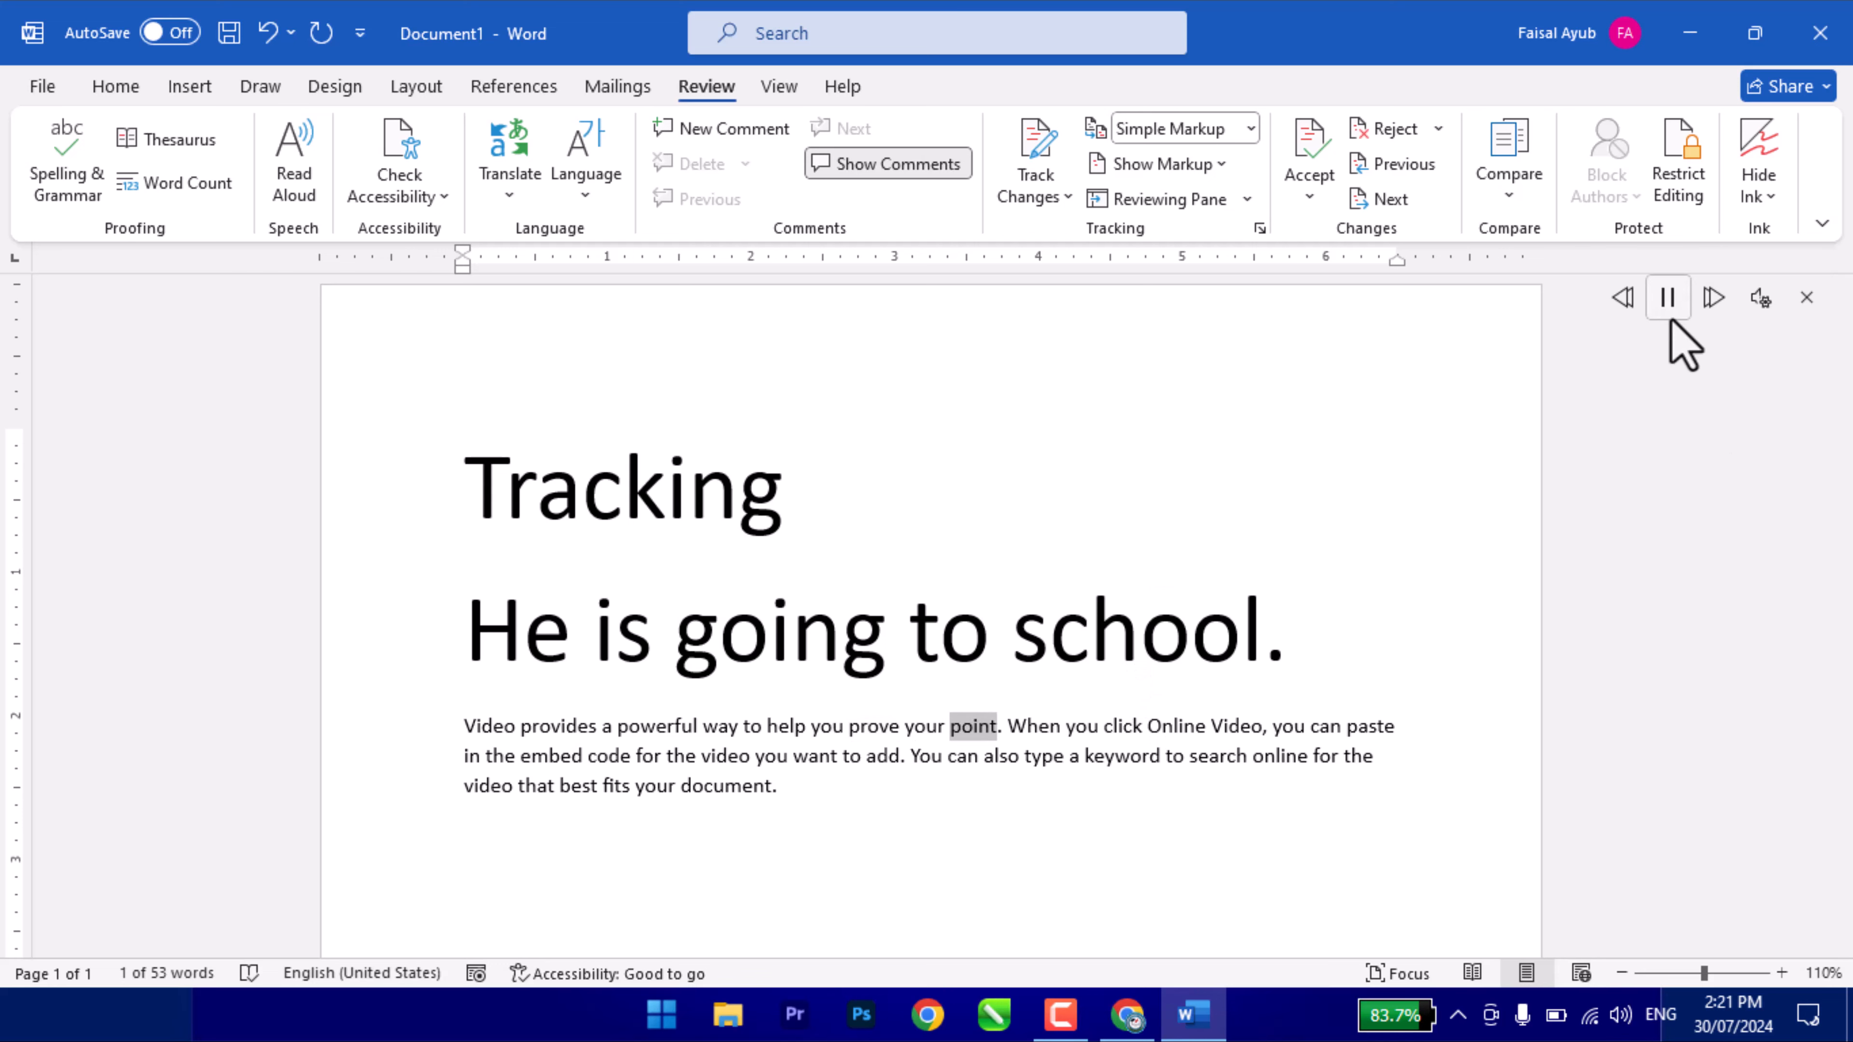
{"action": "left_click", "coordinate": [1668, 297]}
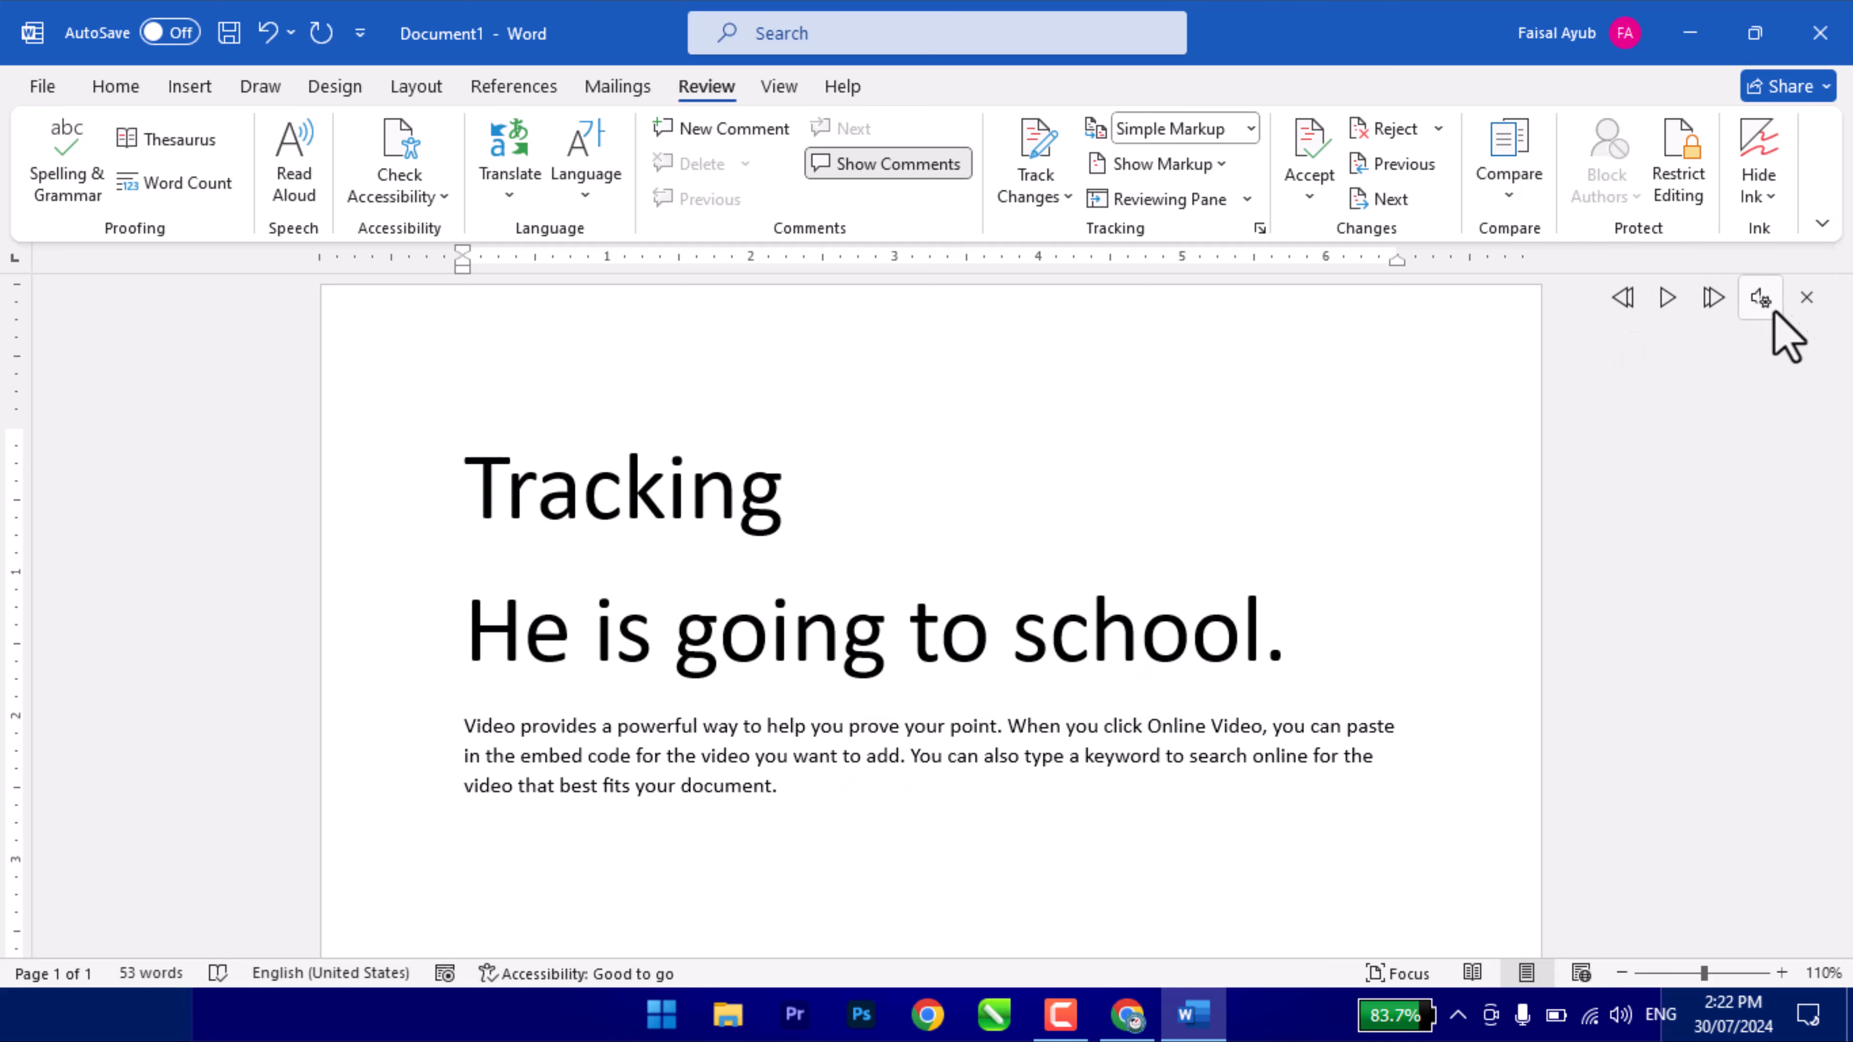
{"action": "left_click", "coordinate": [1805, 297]}
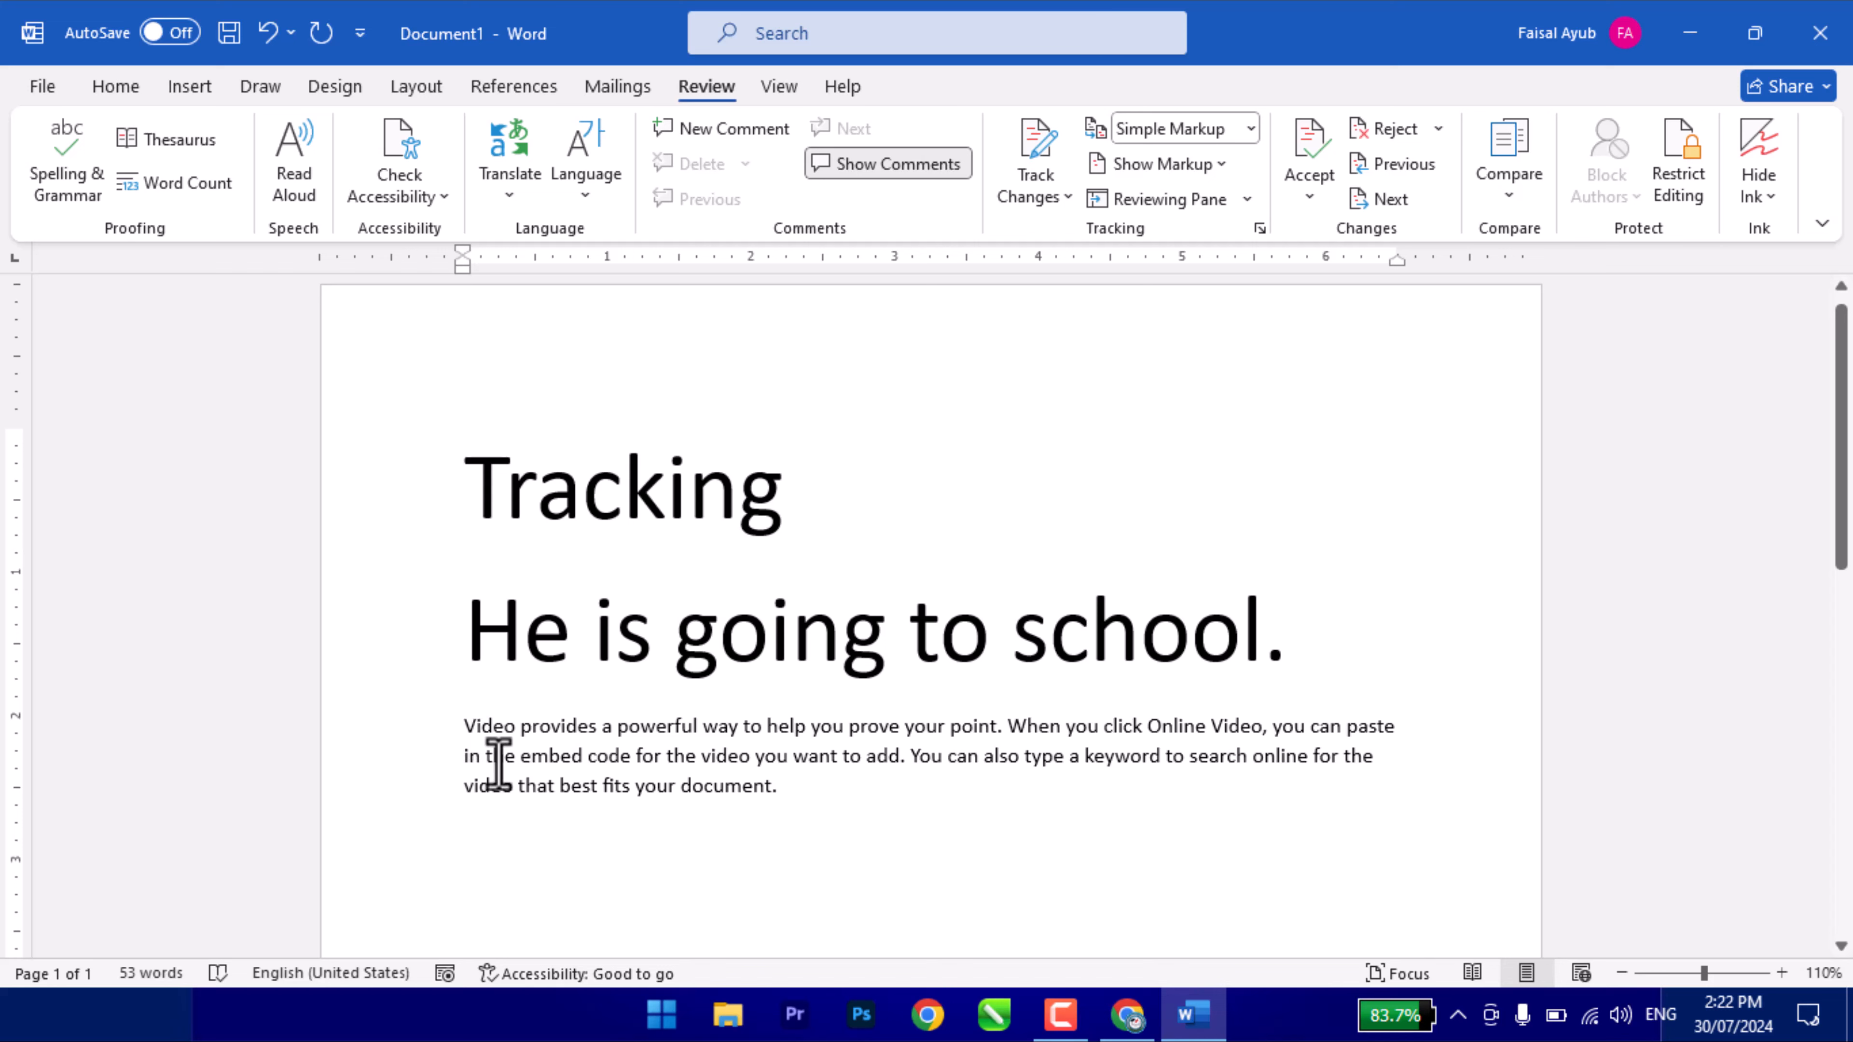
- Delete the video paragraph, leaving 6 words, and run the accessibility check
{"action": "left_click_drag", "start_coordinate": [819, 813], "coordinate": [463, 733]}
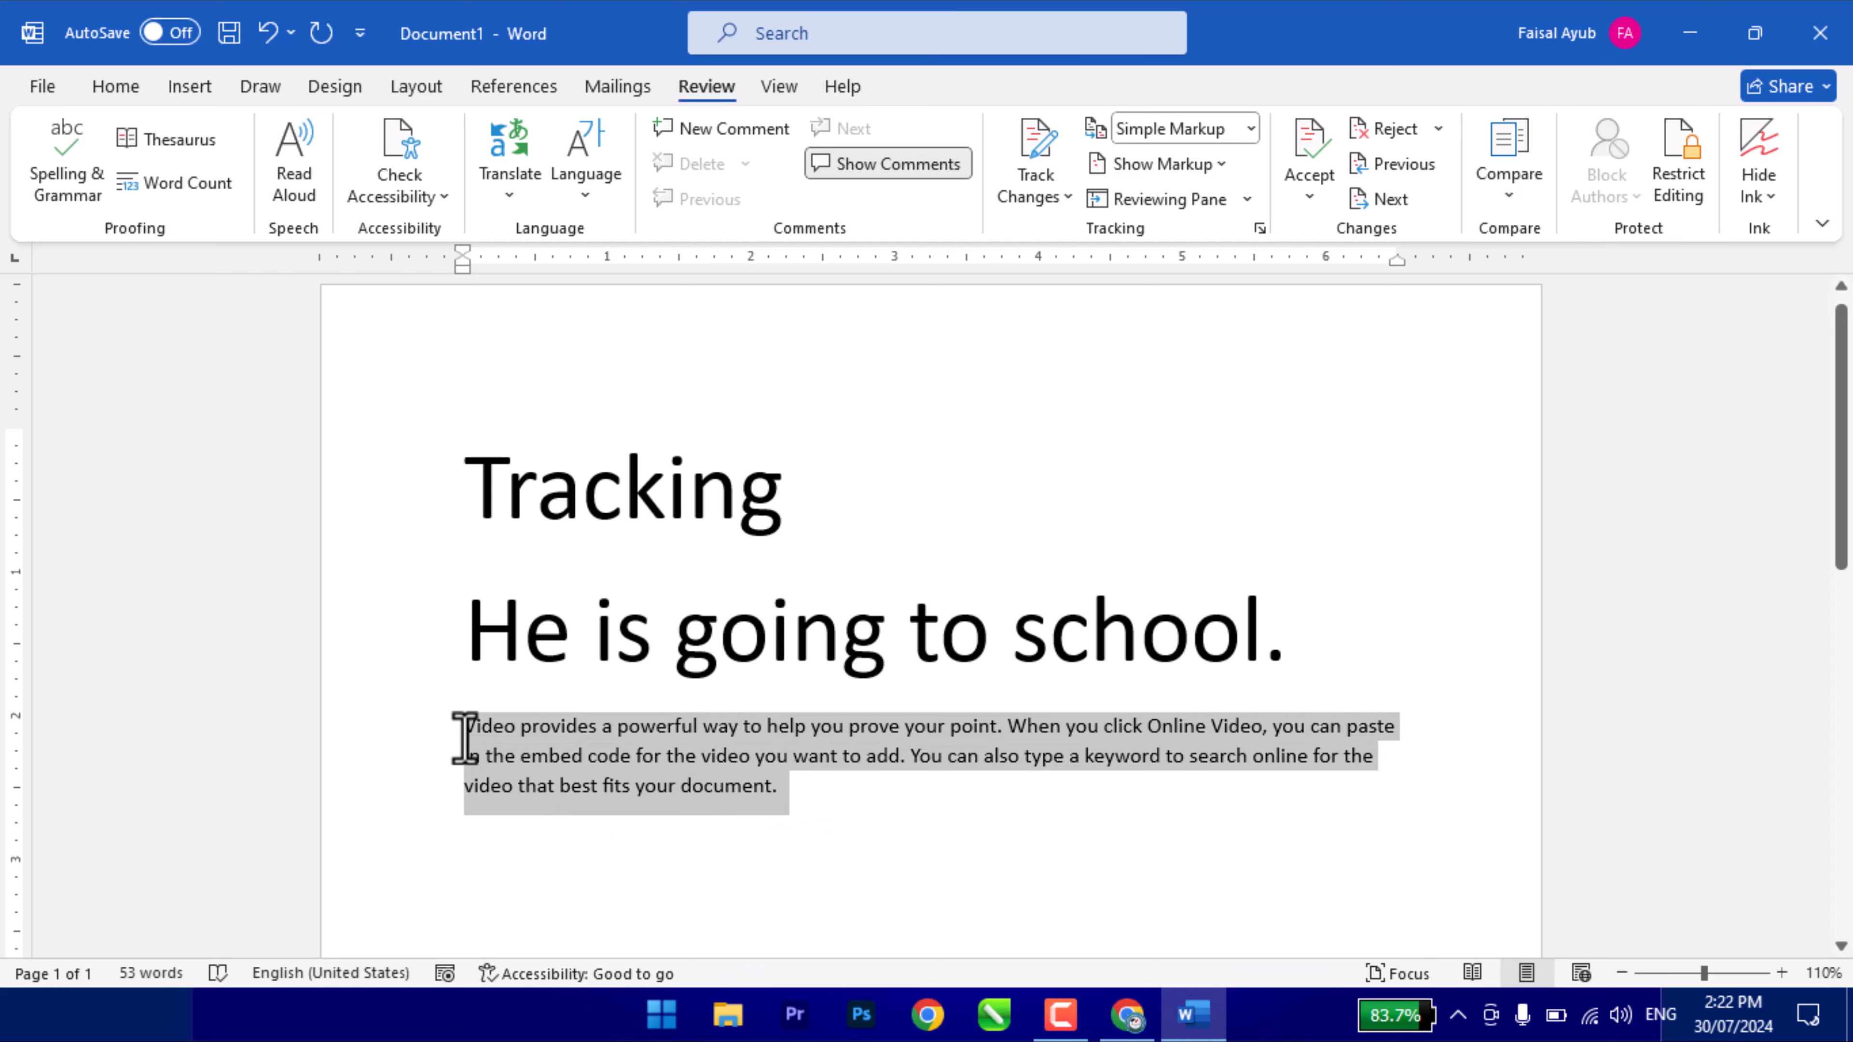
{"action": "key", "text": "Delete"}
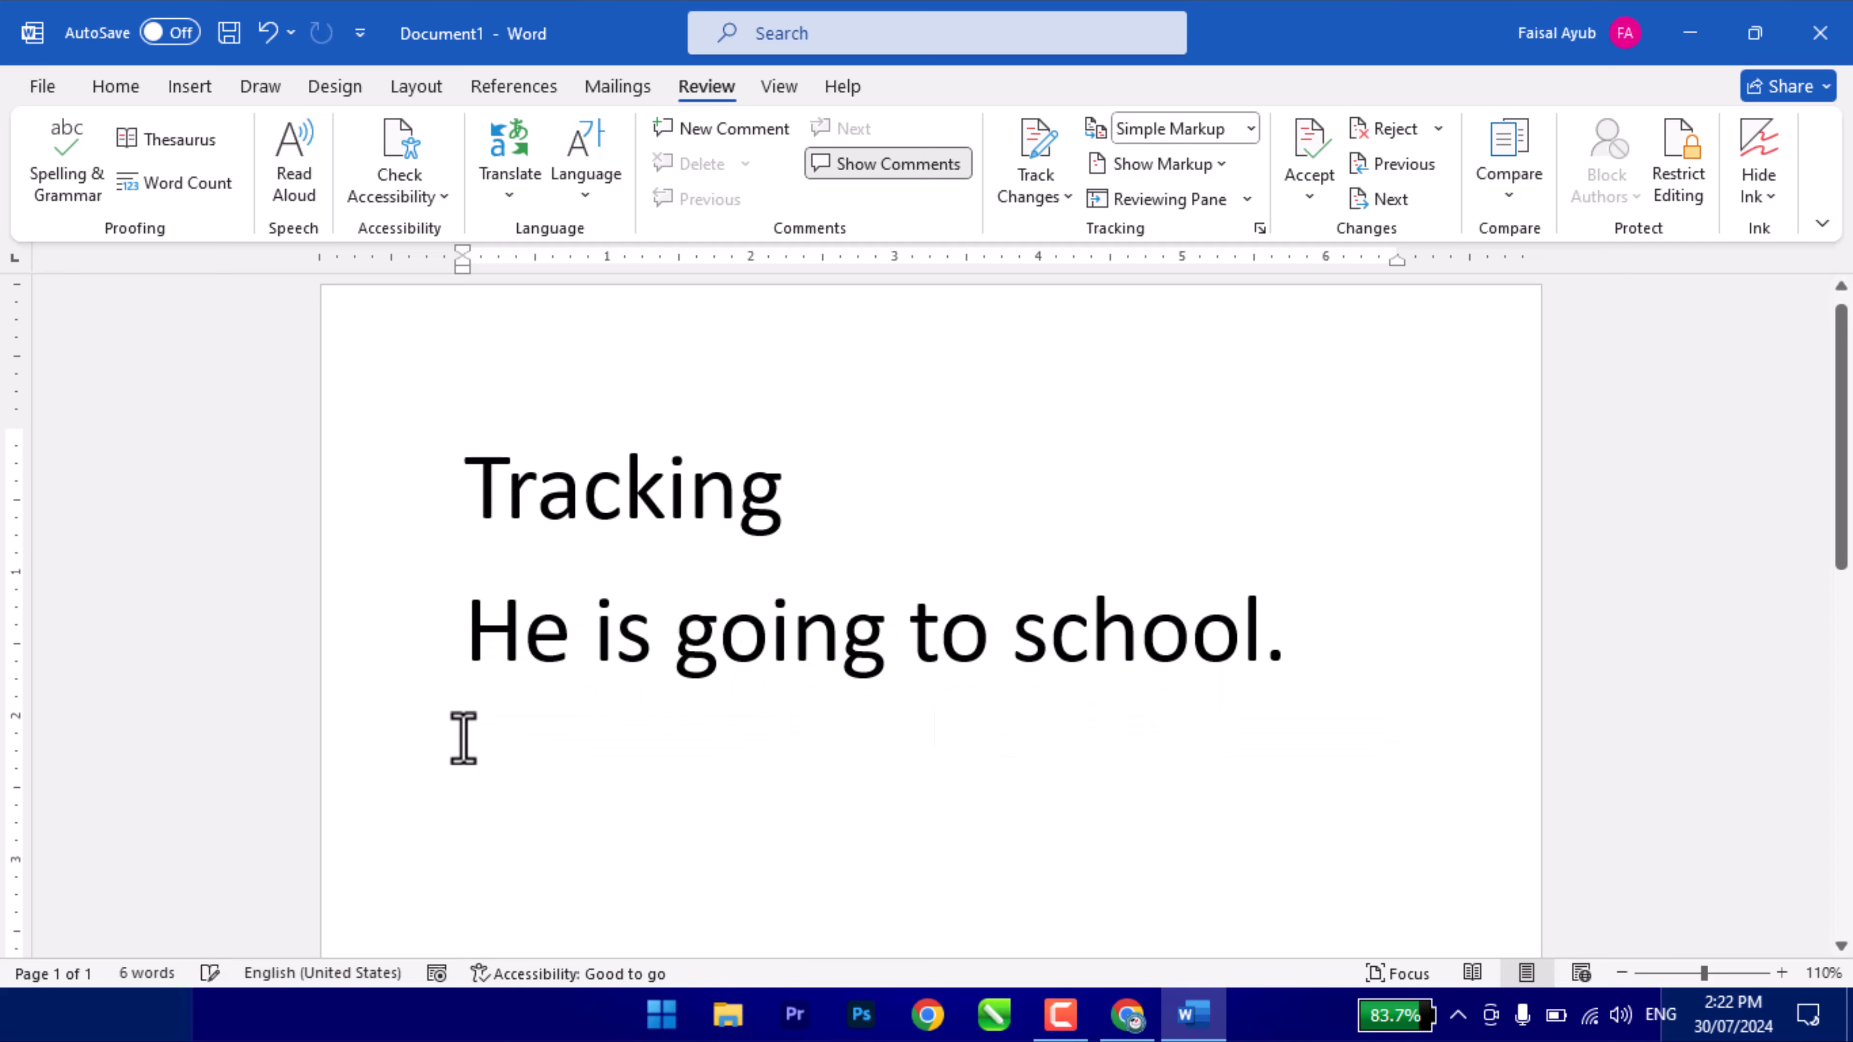
{"action": "left_click", "coordinate": [576, 503]}
{"action": "left_click", "coordinate": [676, 473]}
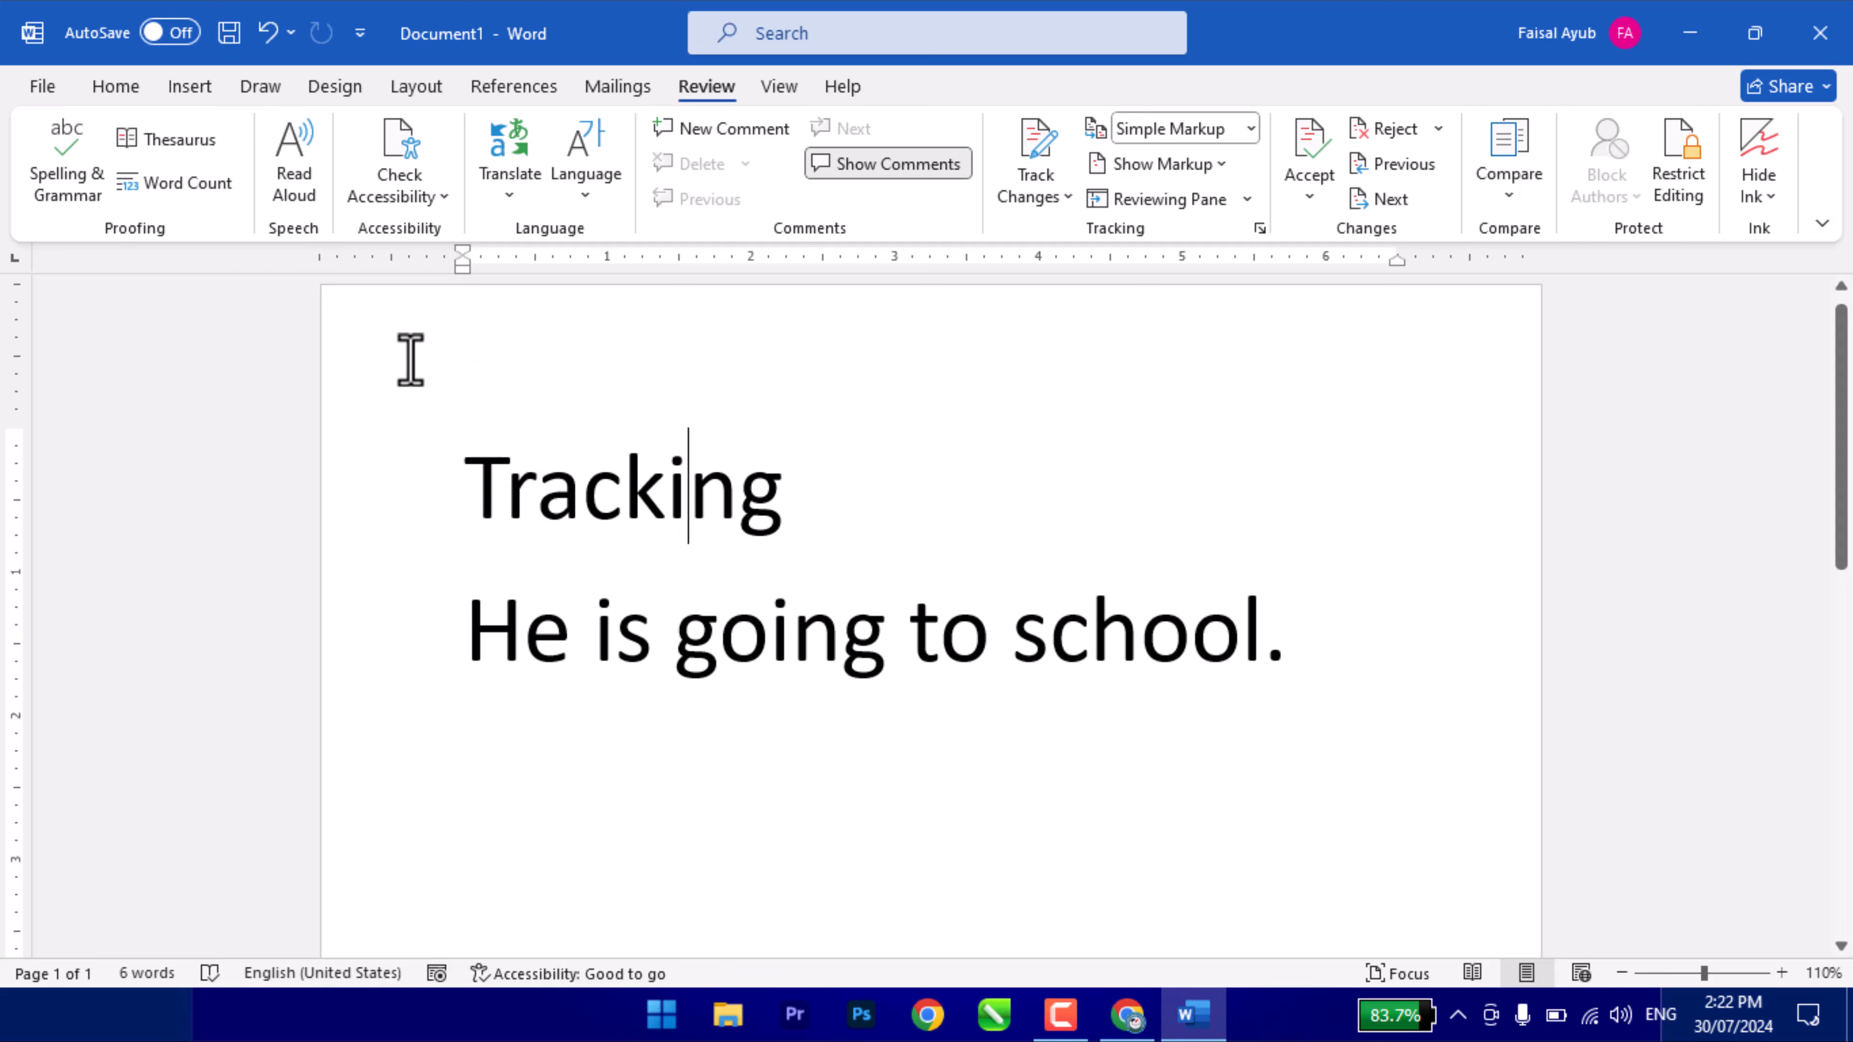
{"action": "left_click", "coordinate": [387, 186]}
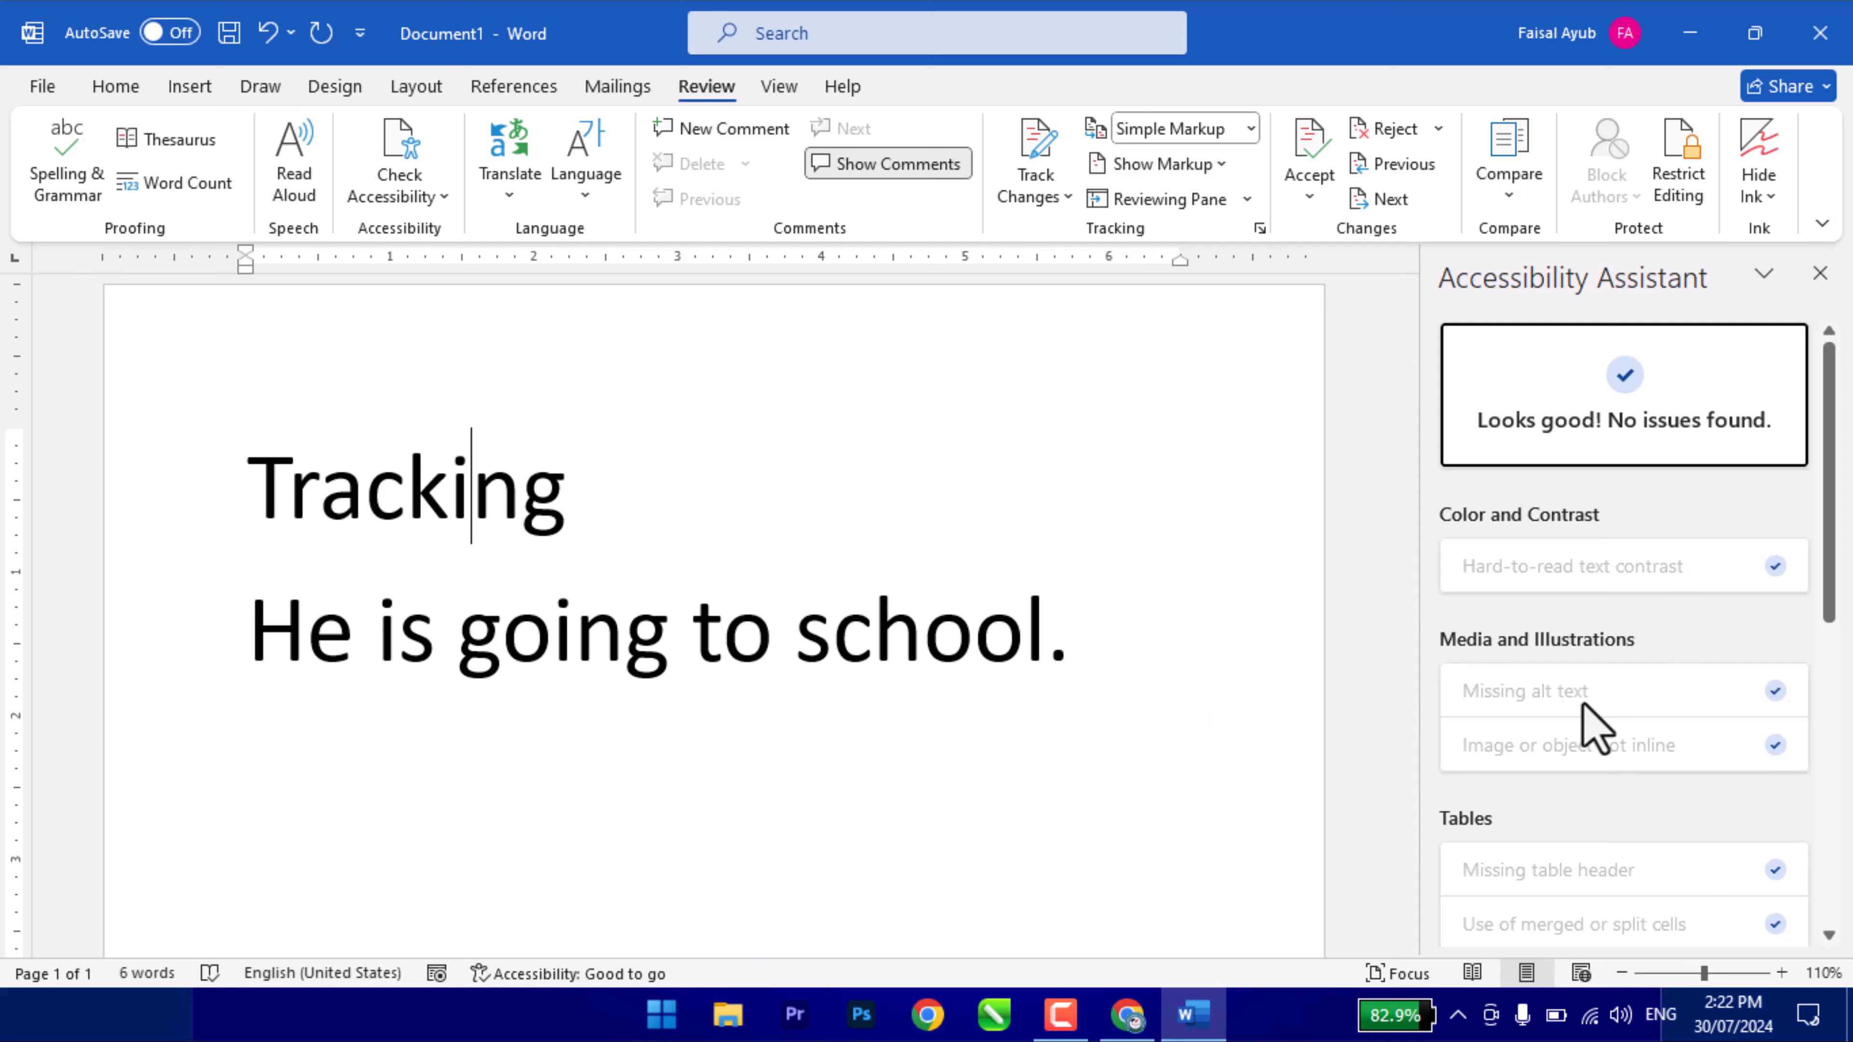
{"action": "scroll", "coordinate": [1570, 799], "scroll_direction": "down", "scroll_amount": 8}
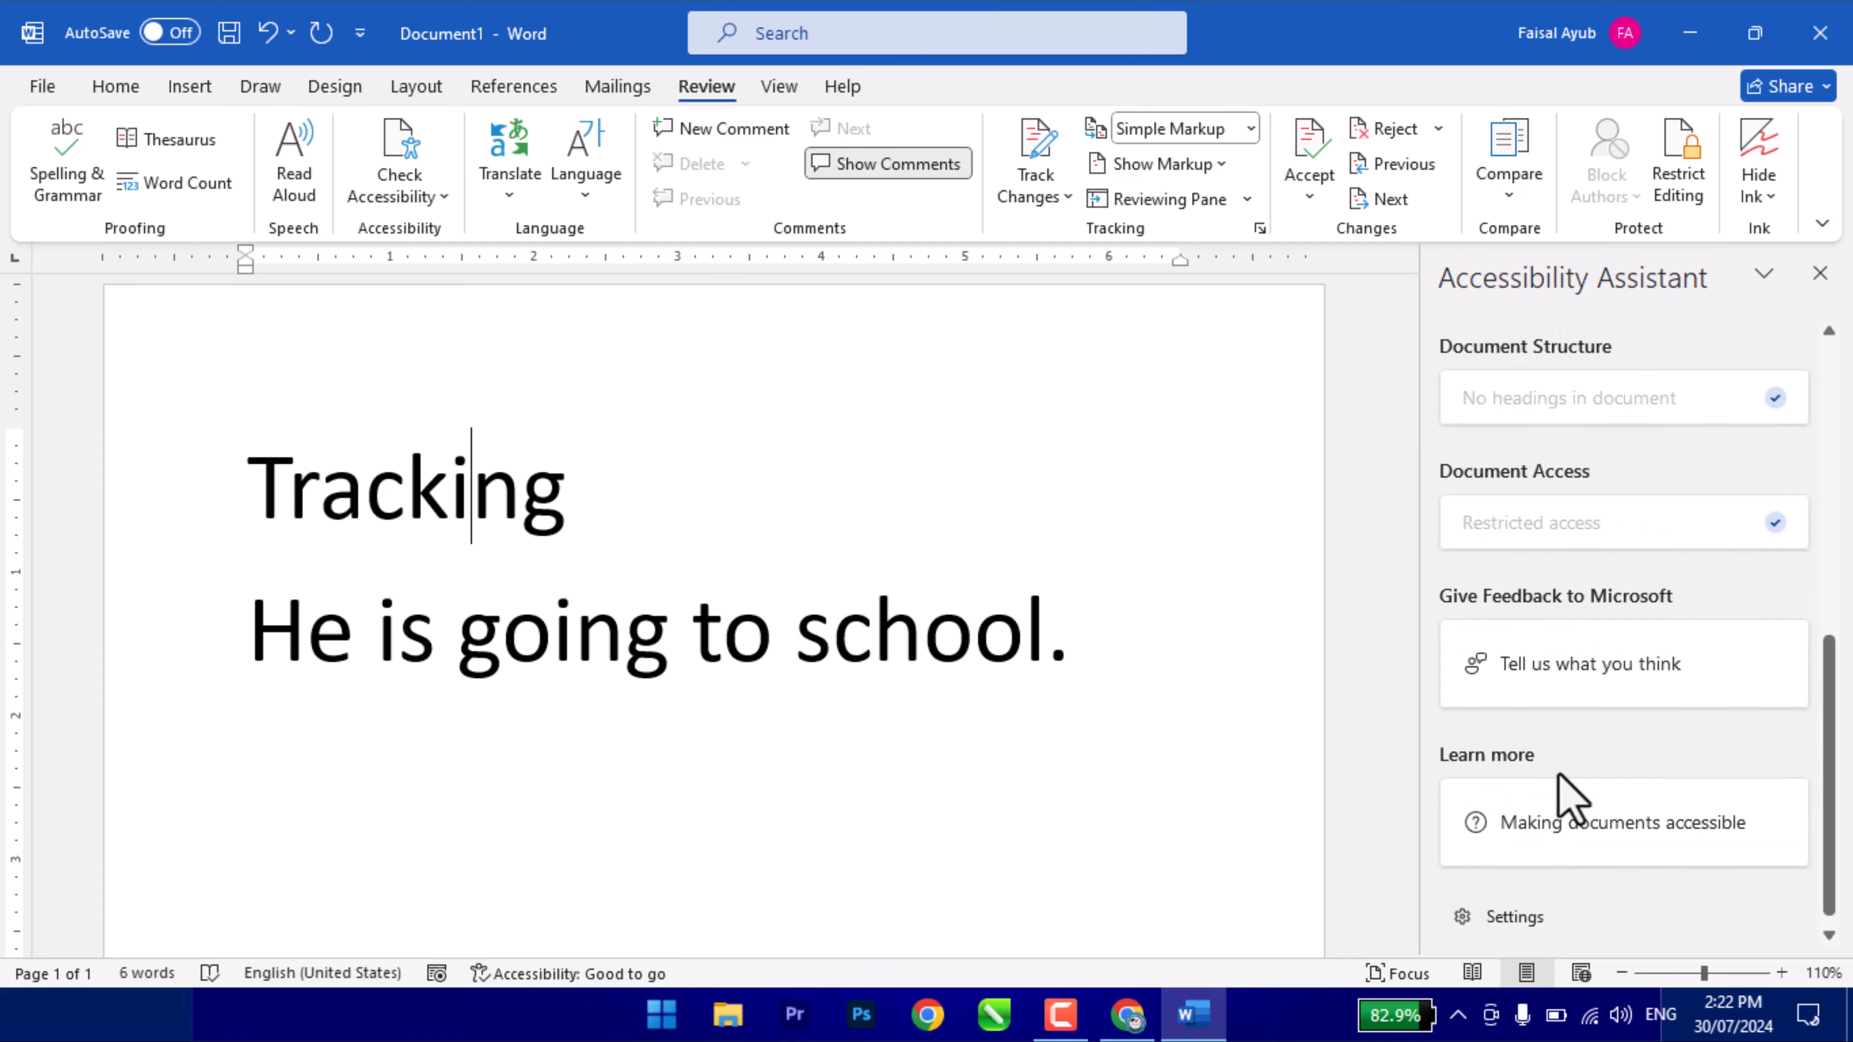
{"action": "scroll", "coordinate": [1570, 799], "scroll_direction": "up", "scroll_amount": 5}
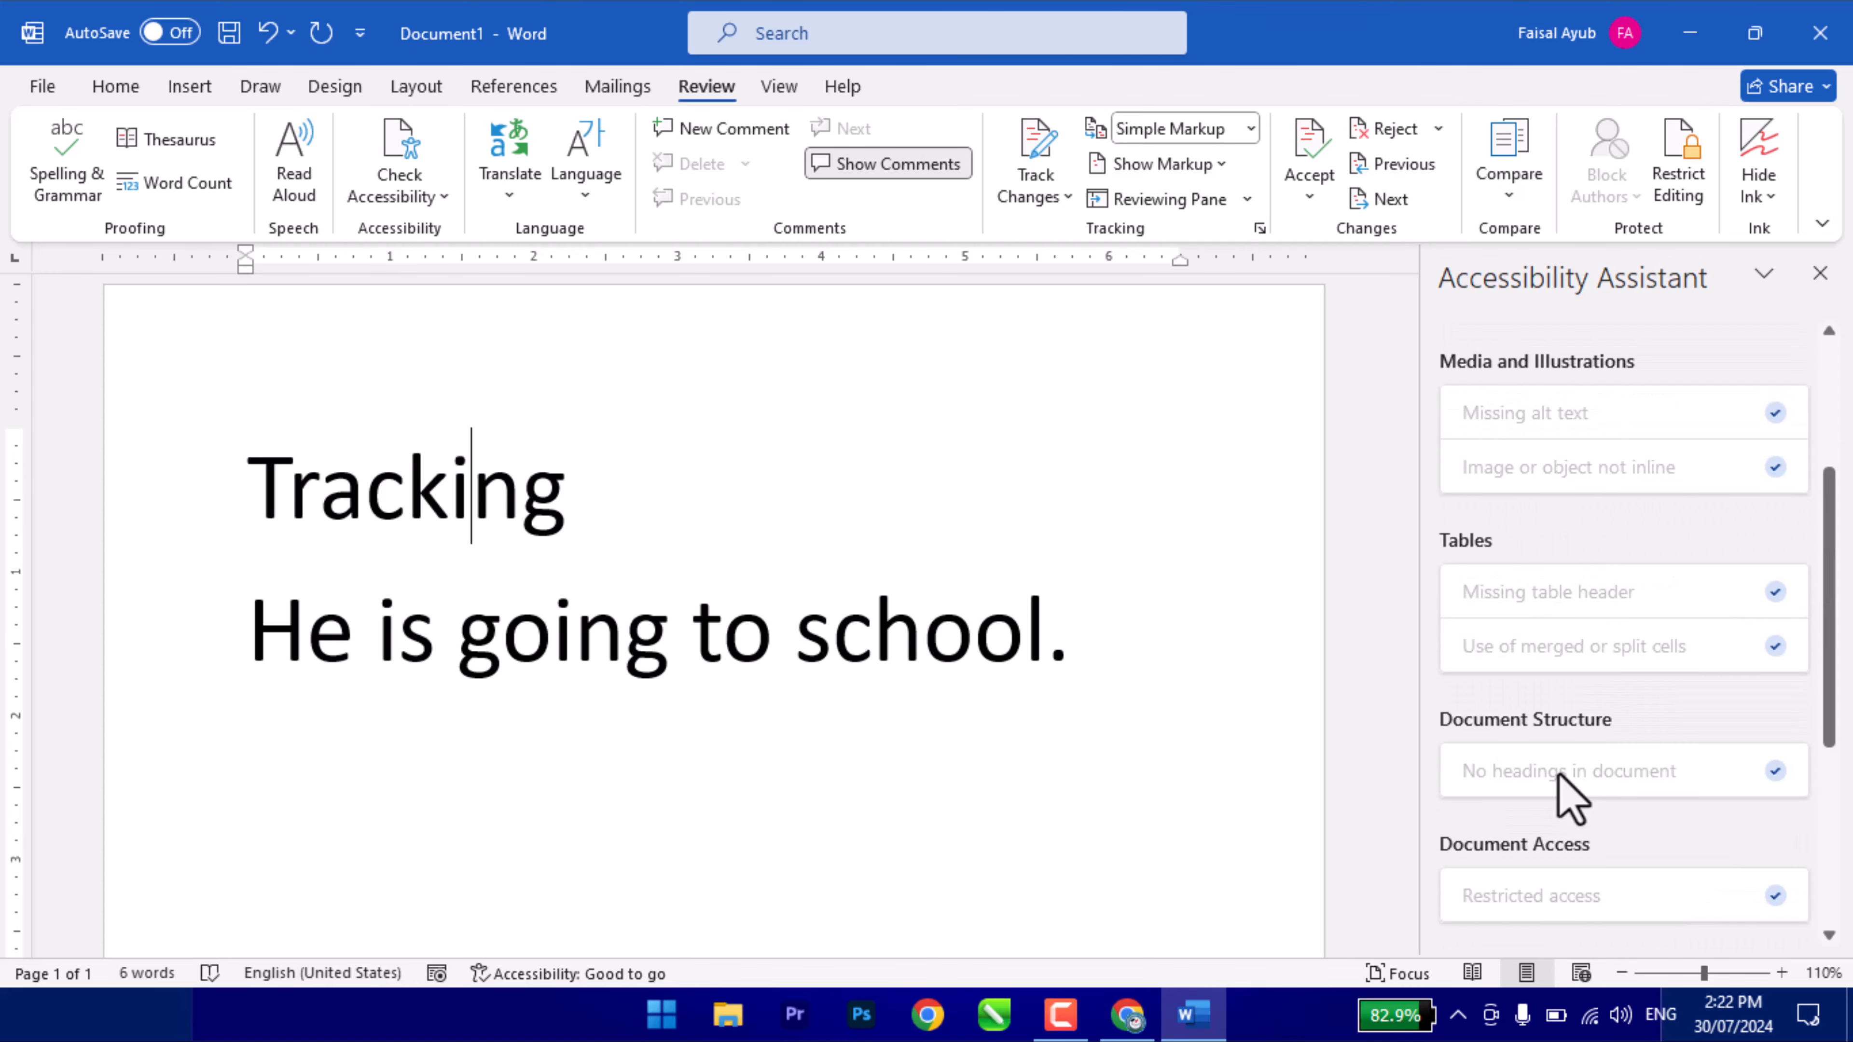
{"action": "scroll", "coordinate": [1568, 797], "scroll_direction": "up", "scroll_amount": 1}
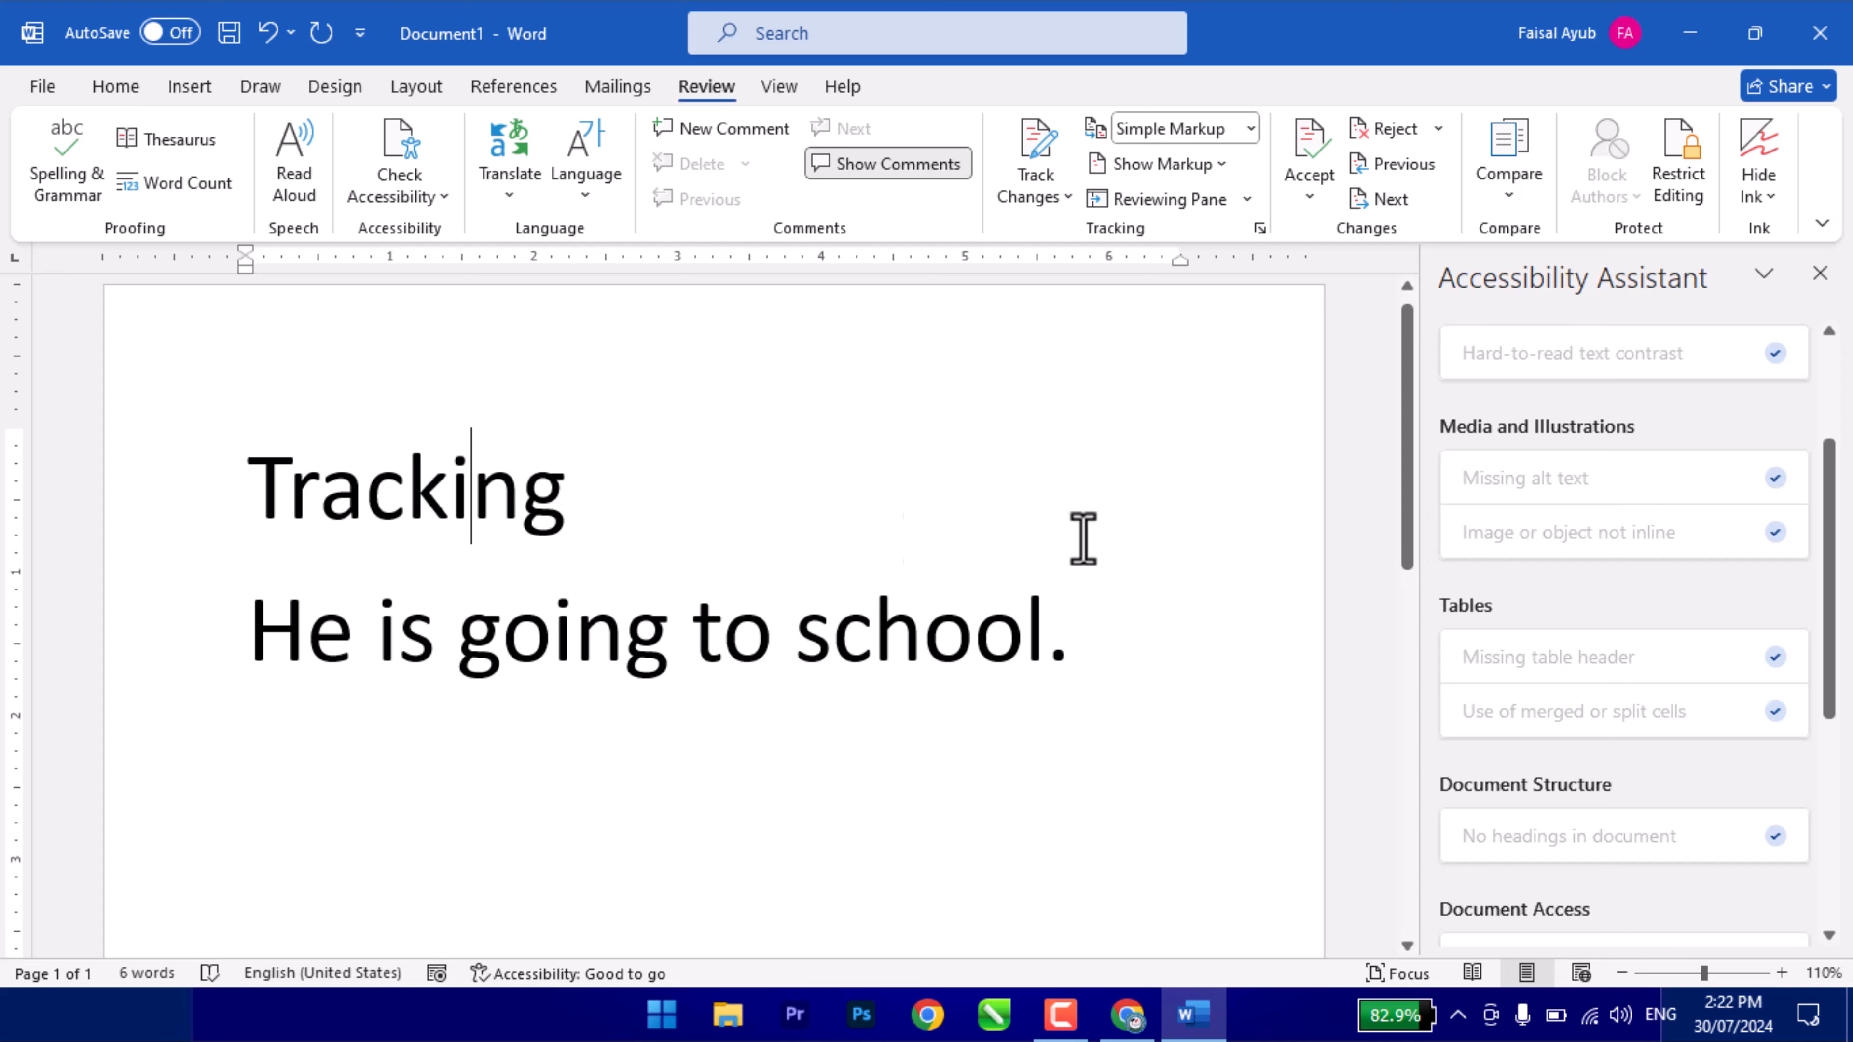
{"action": "scroll", "coordinate": [1612, 511], "scroll_direction": "down", "scroll_amount": 3}
{"action": "scroll", "coordinate": [1596, 592], "scroll_direction": "up", "scroll_amount": 4}
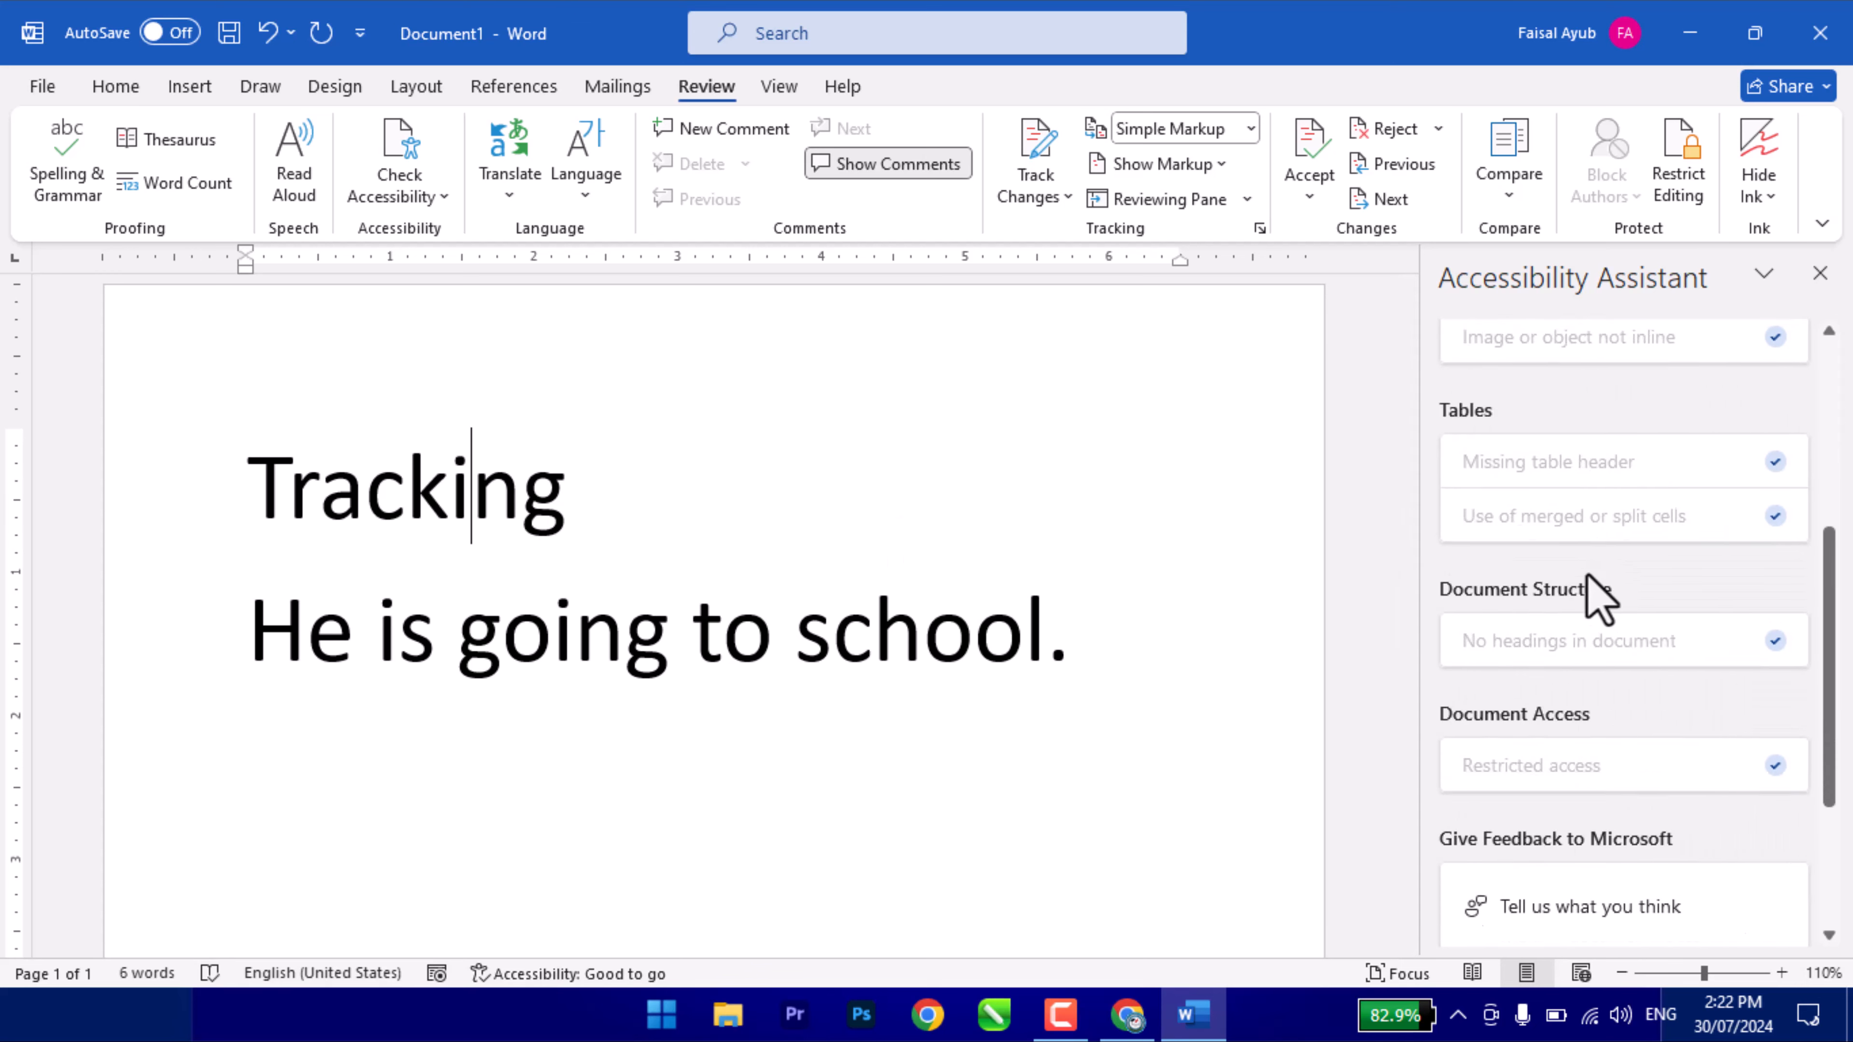
{"action": "left_click", "coordinate": [1816, 274]}
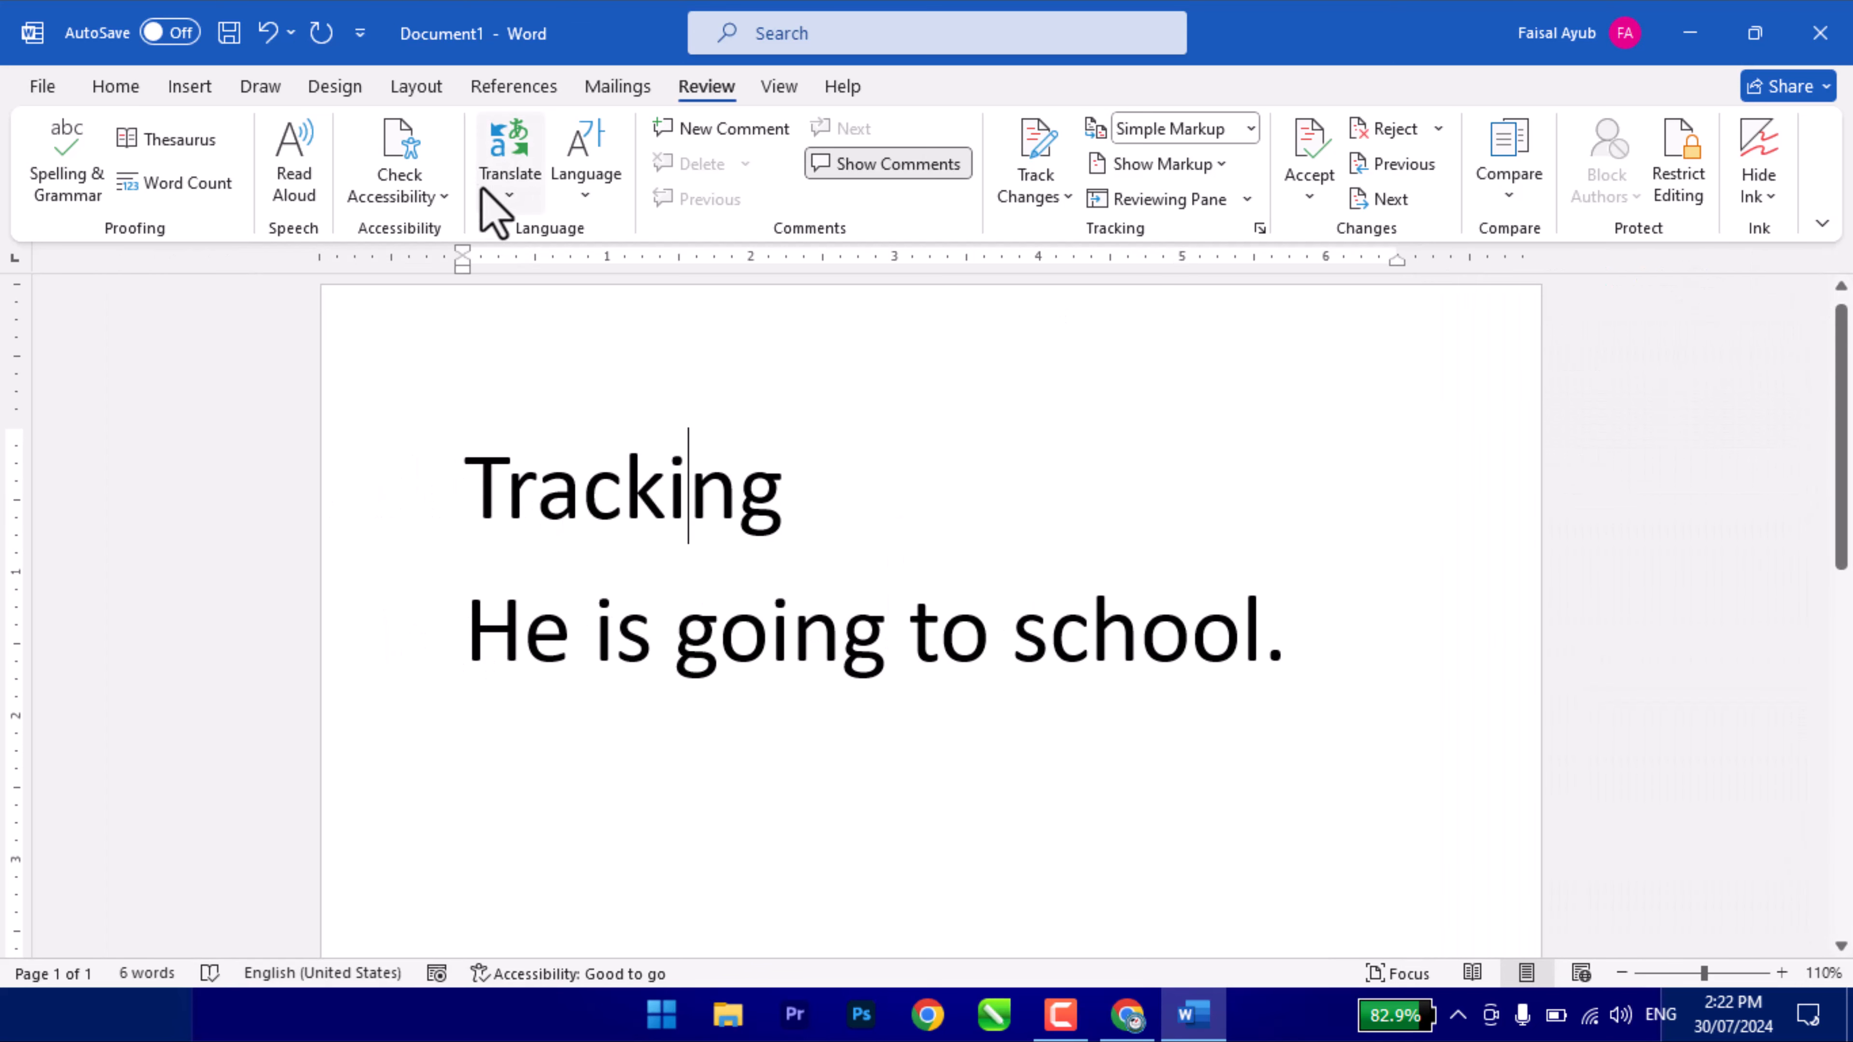
{"action": "left_click", "coordinate": [443, 195]}
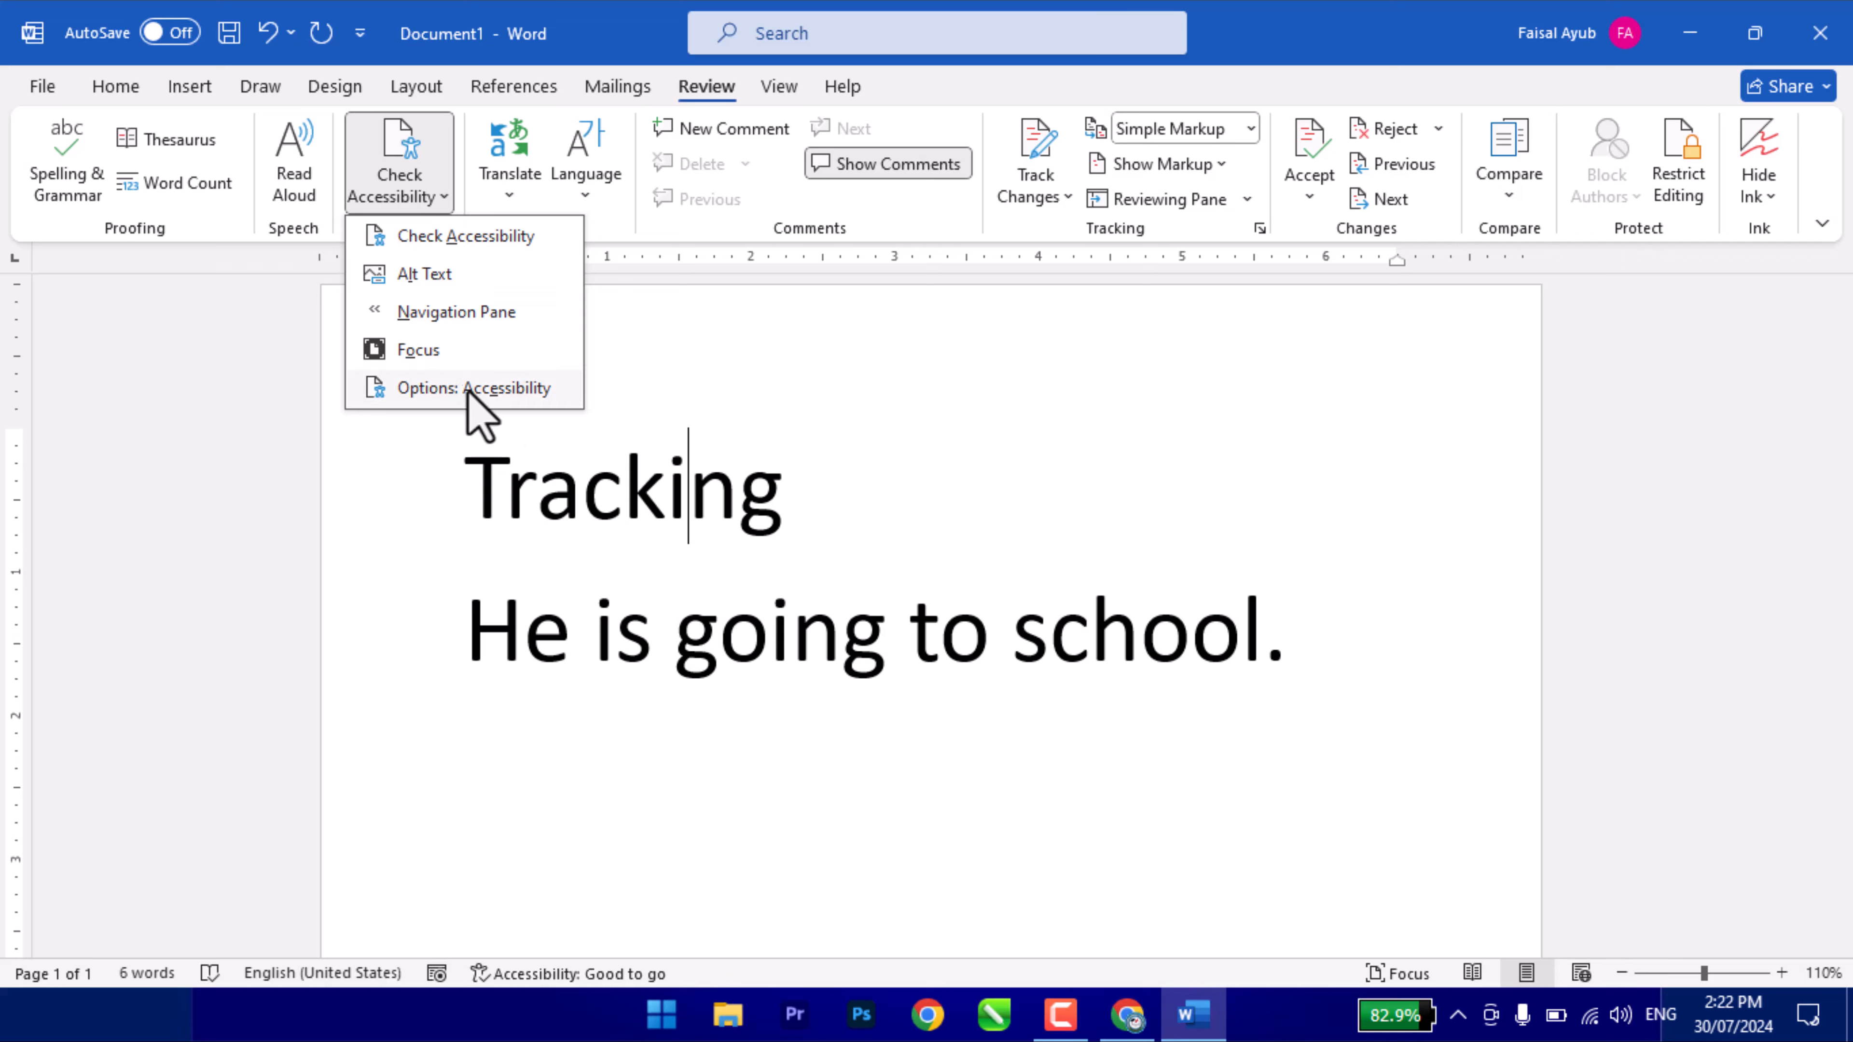
{"action": "left_click", "coordinate": [691, 460]}
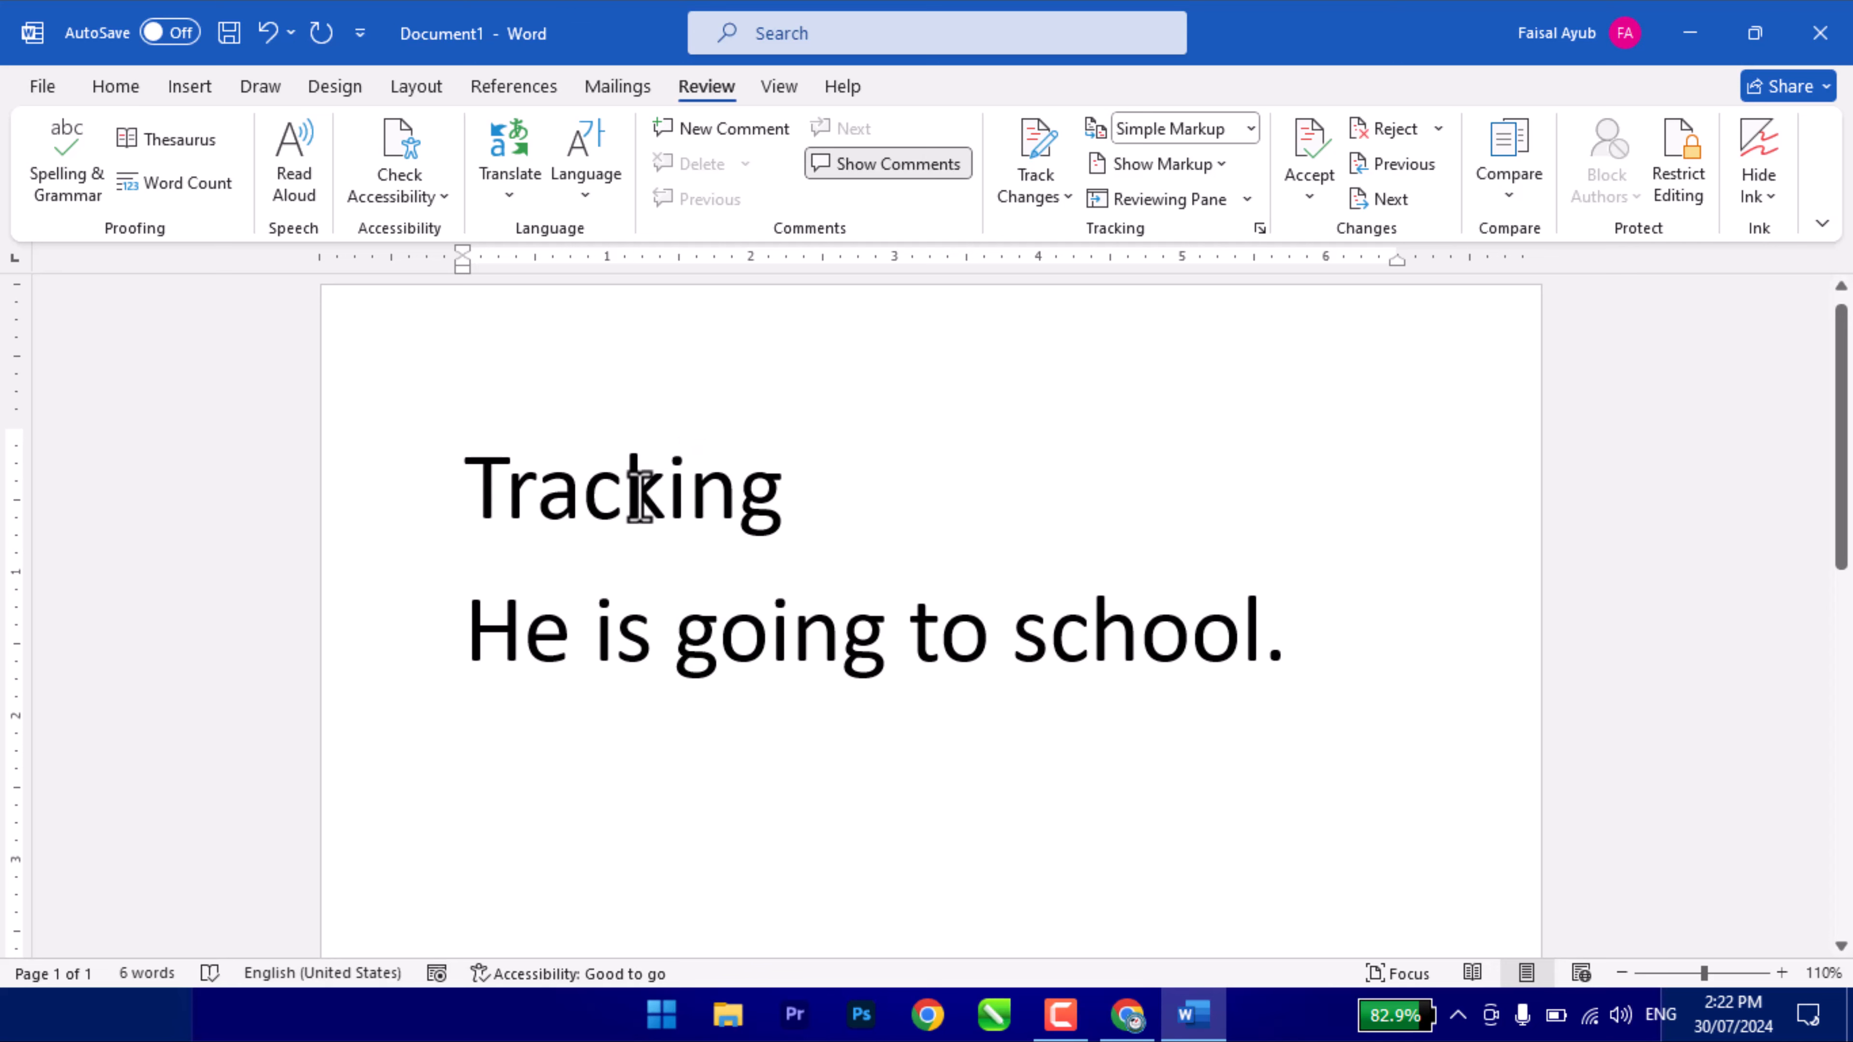
{"action": "left_click", "coordinate": [414, 191]}
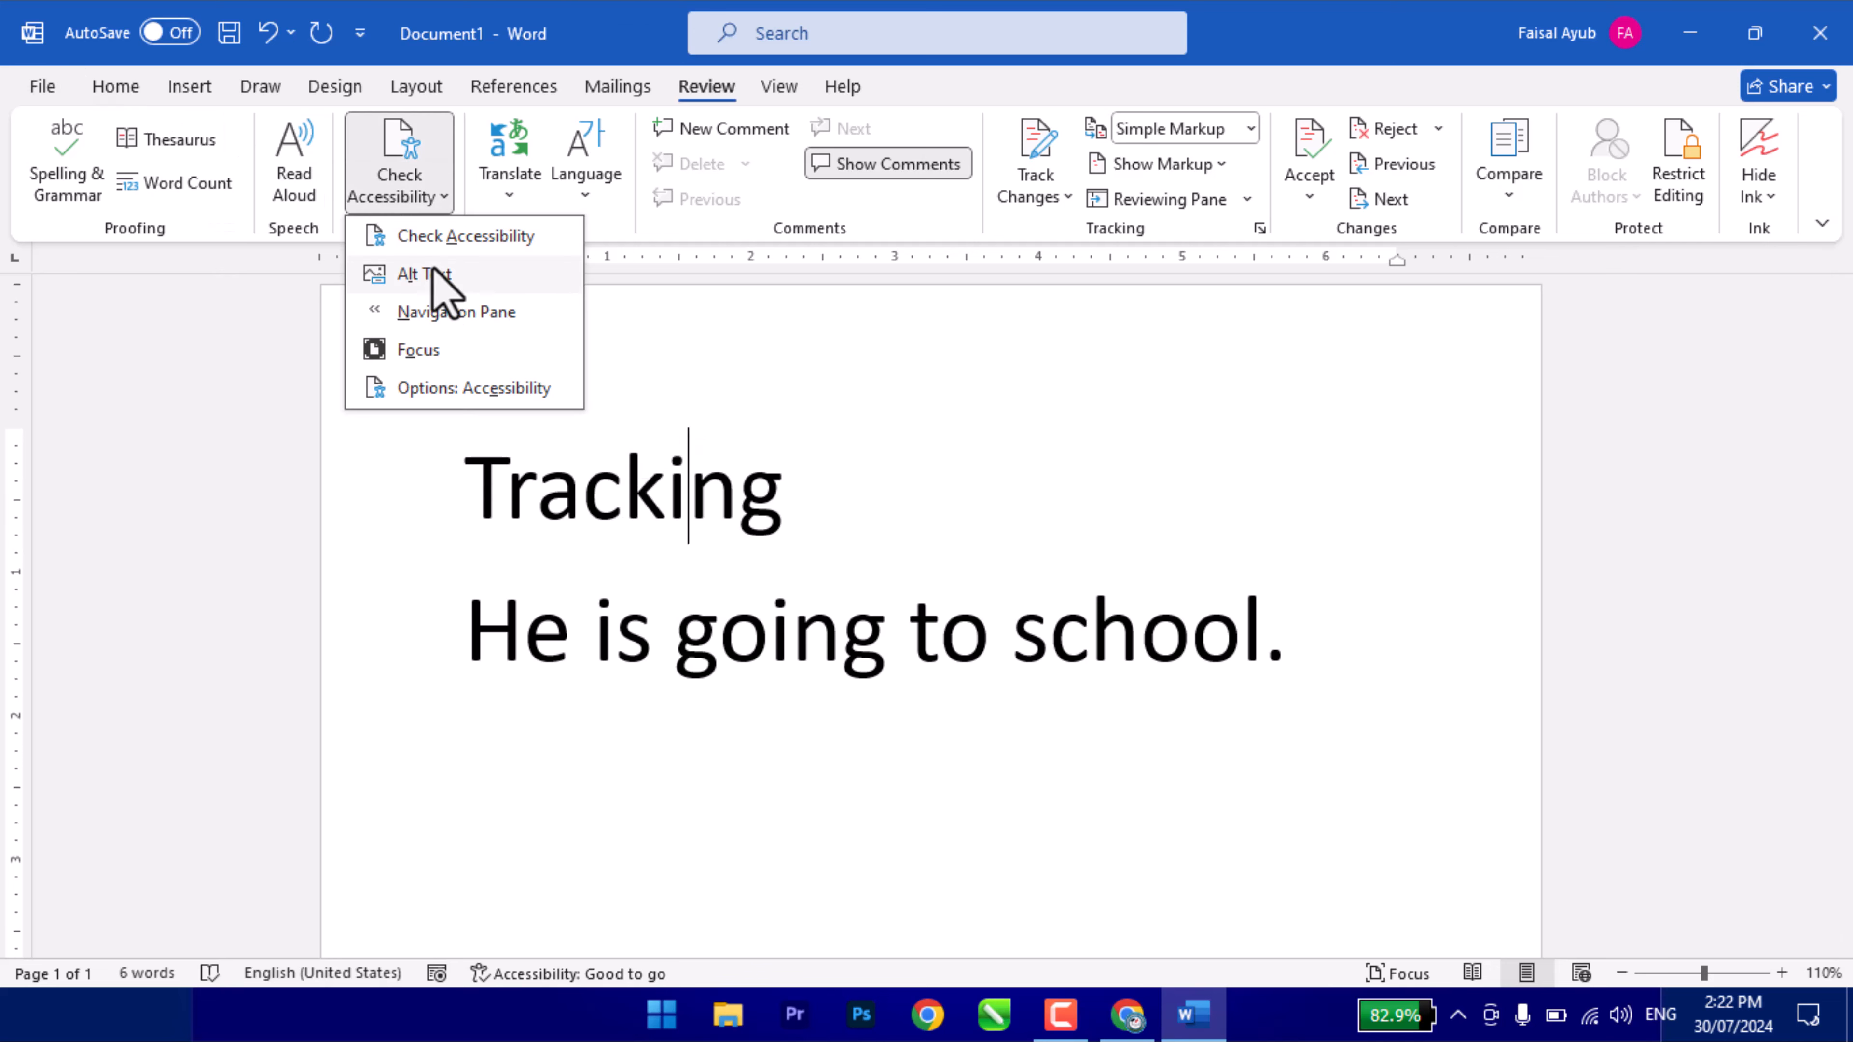
{"action": "left_click", "coordinate": [438, 277]}
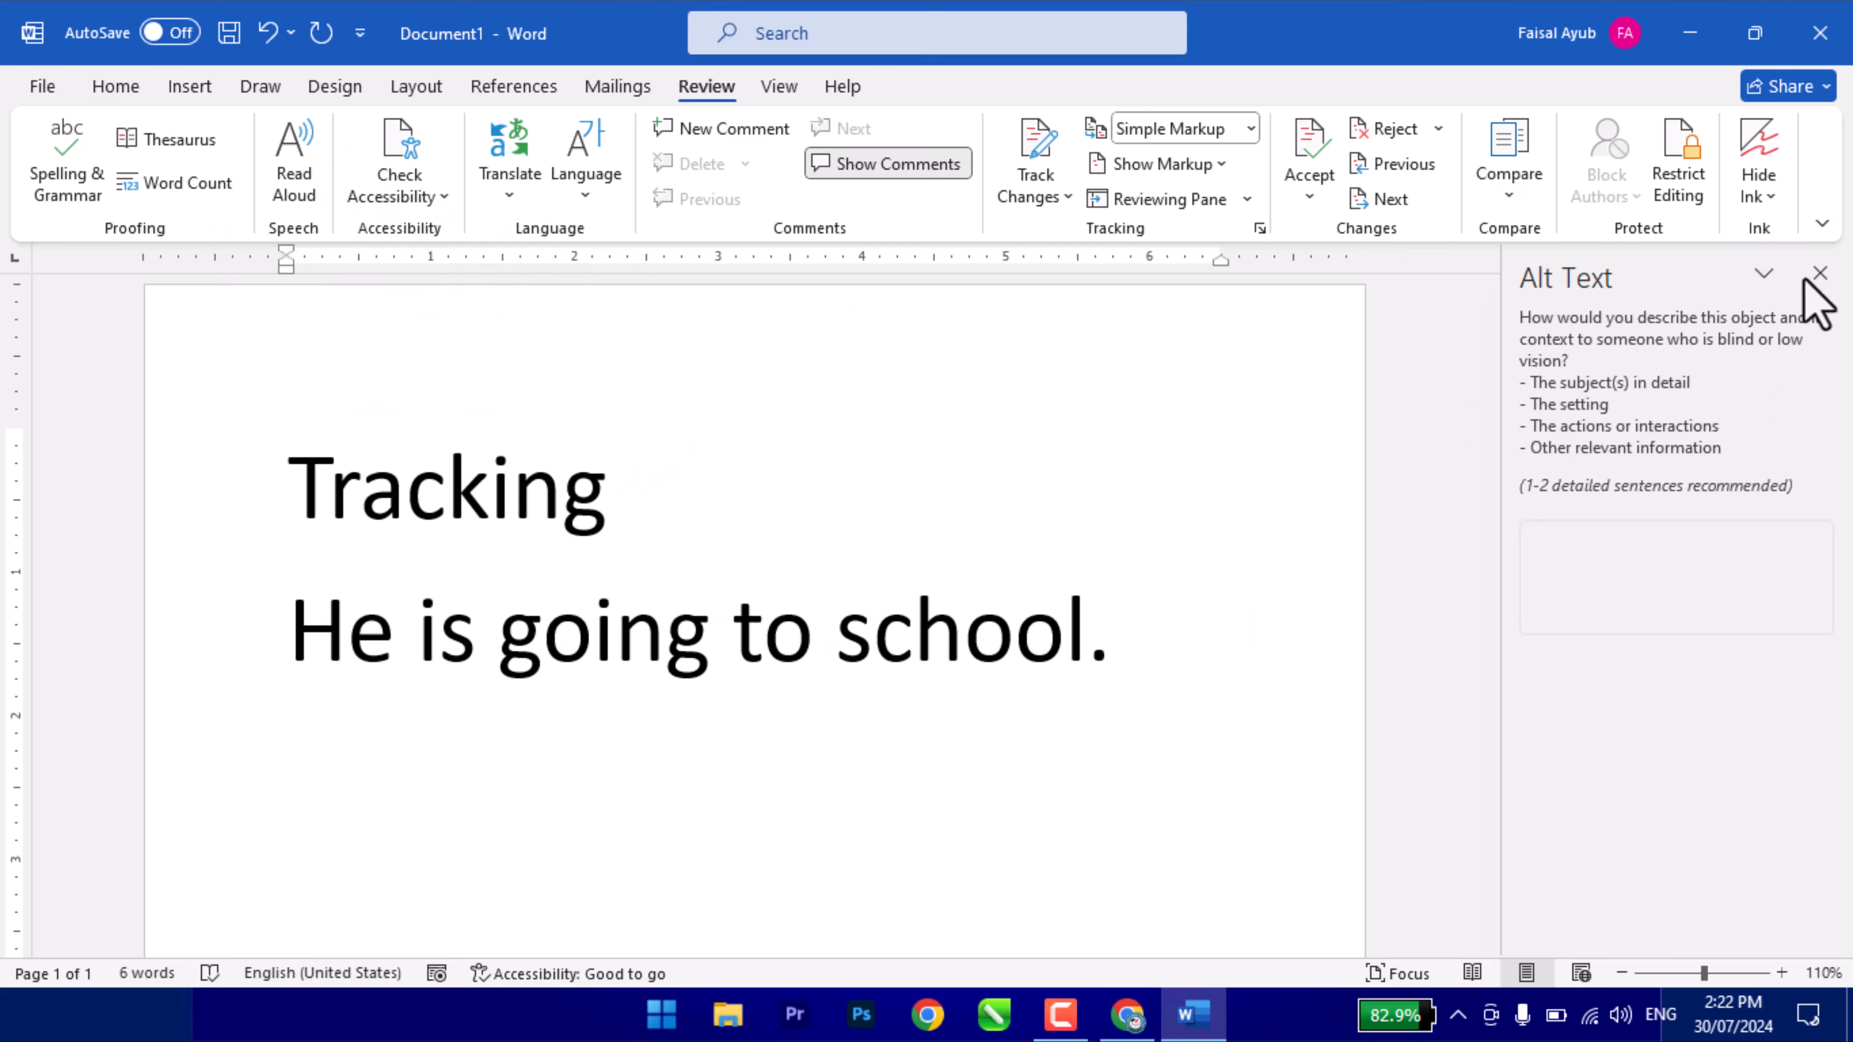
{"action": "left_click", "coordinate": [1819, 273]}
{"action": "left_click", "coordinate": [429, 195]}
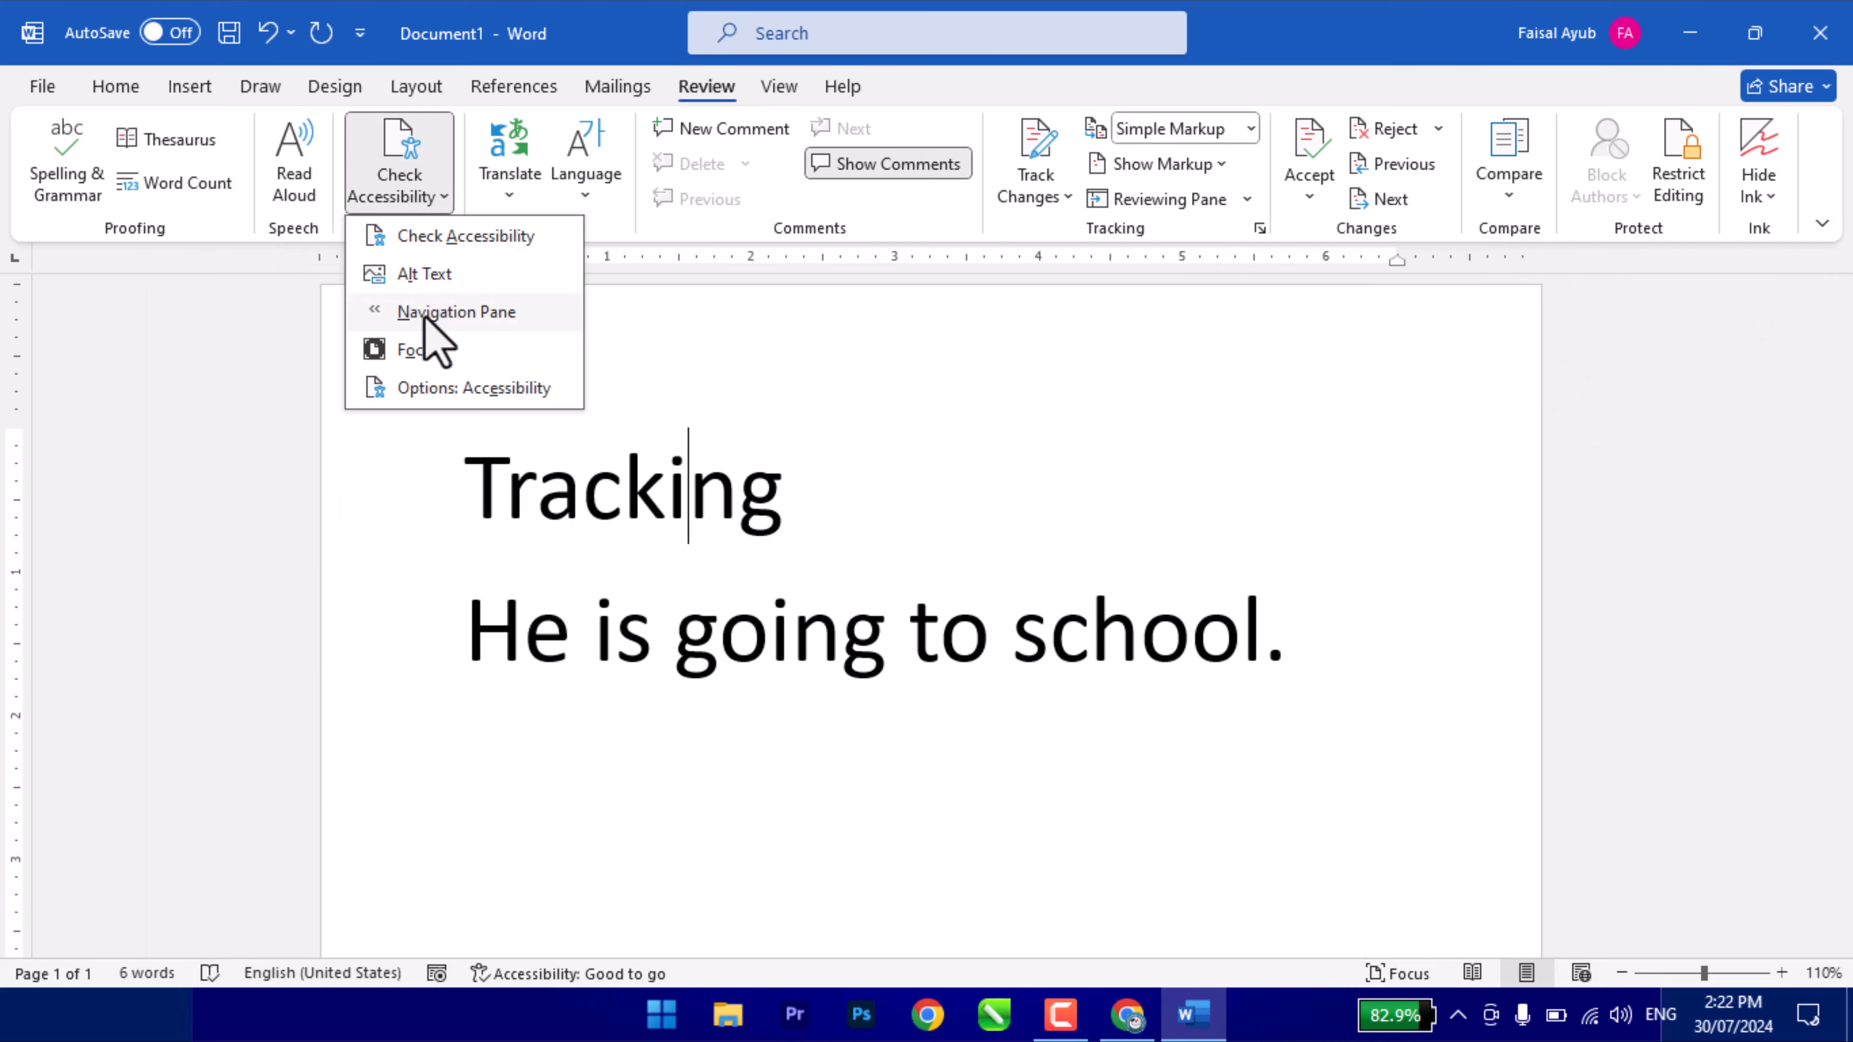
{"action": "left_click", "coordinate": [435, 312]}
{"action": "left_click", "coordinate": [442, 273]}
{"action": "left_click", "coordinate": [415, 193]}
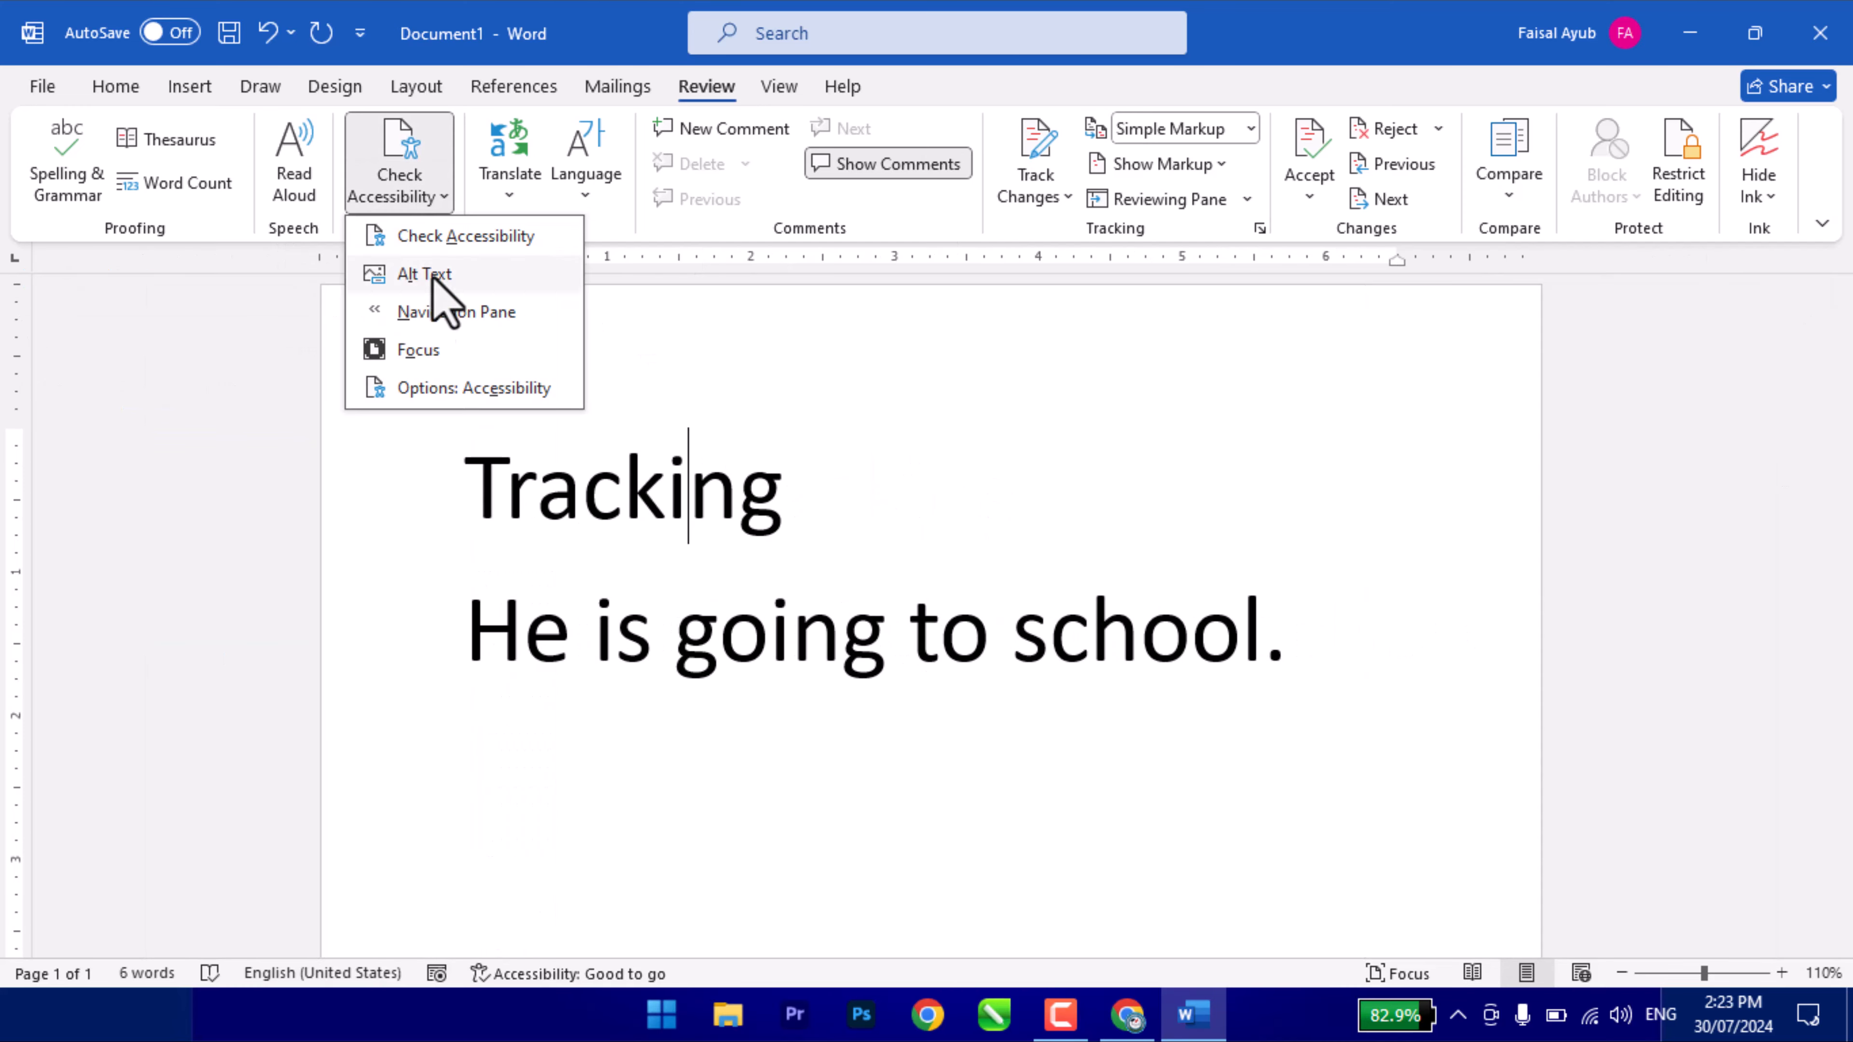
{"action": "left_click", "coordinate": [429, 350]}
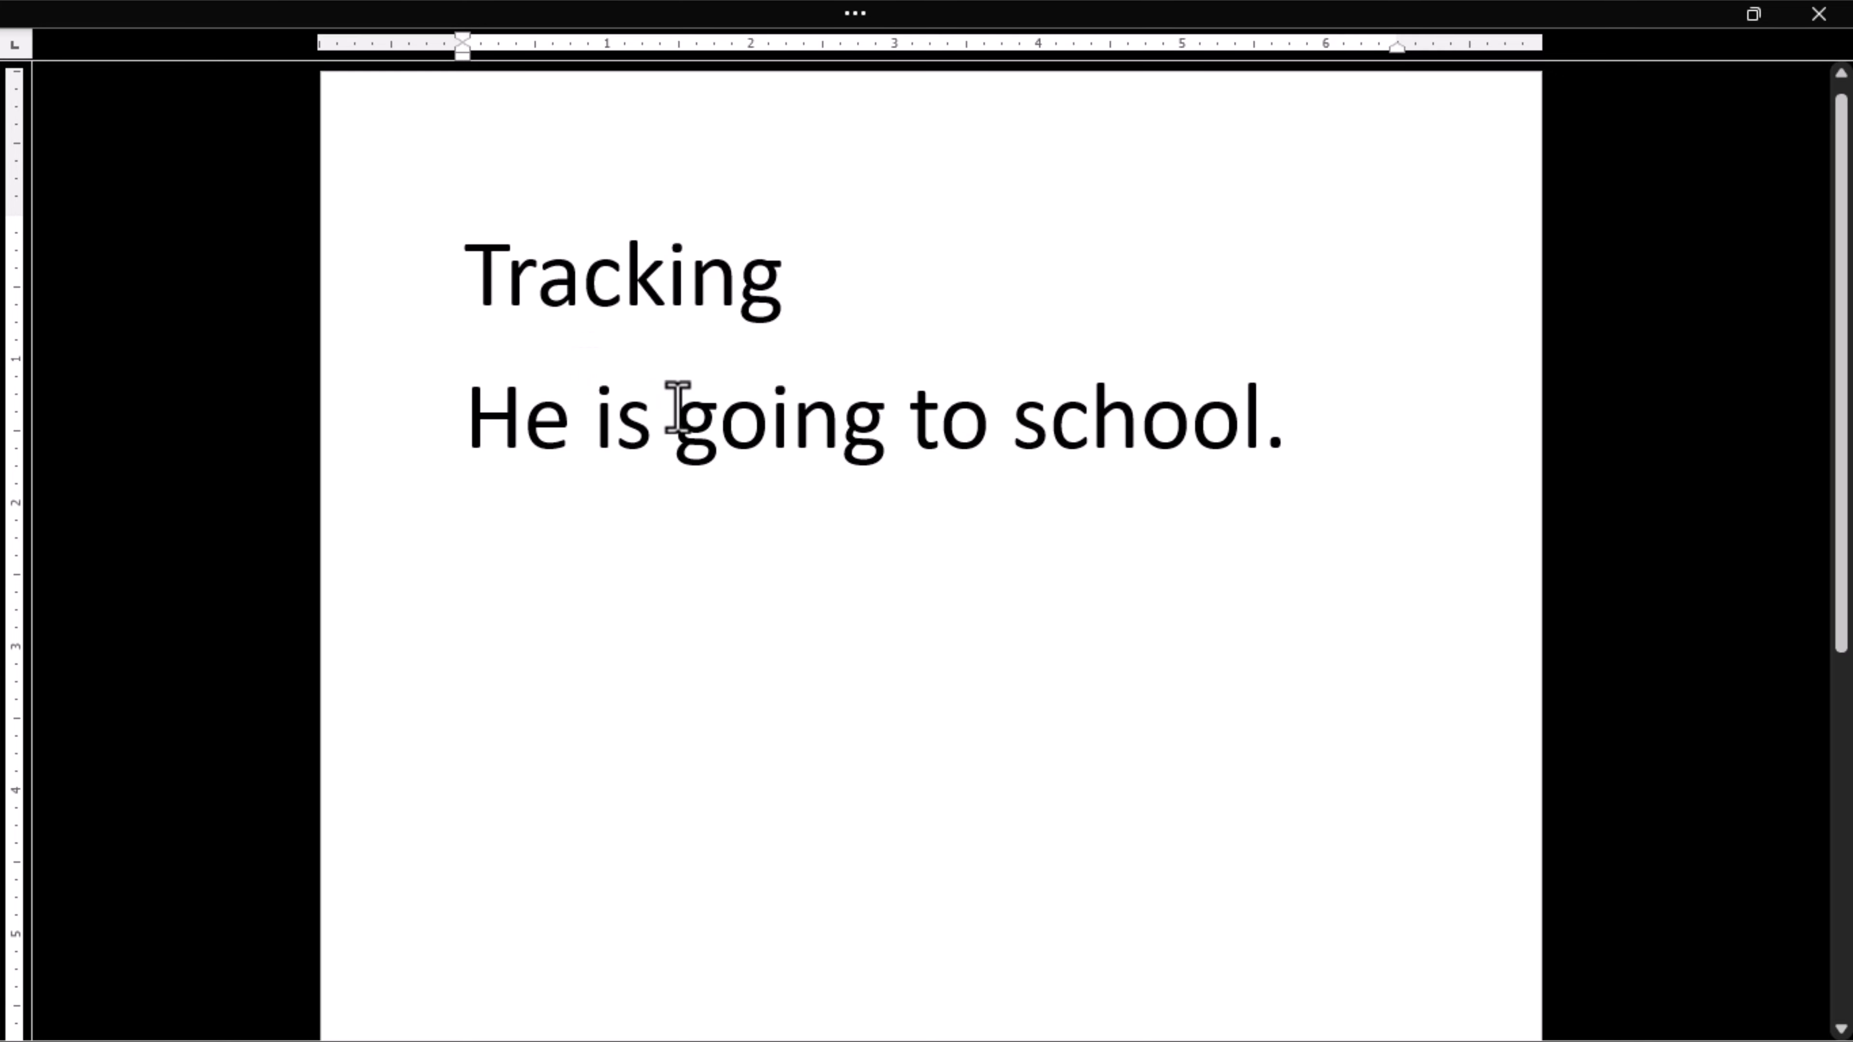
{"action": "key", "text": "Escape"}
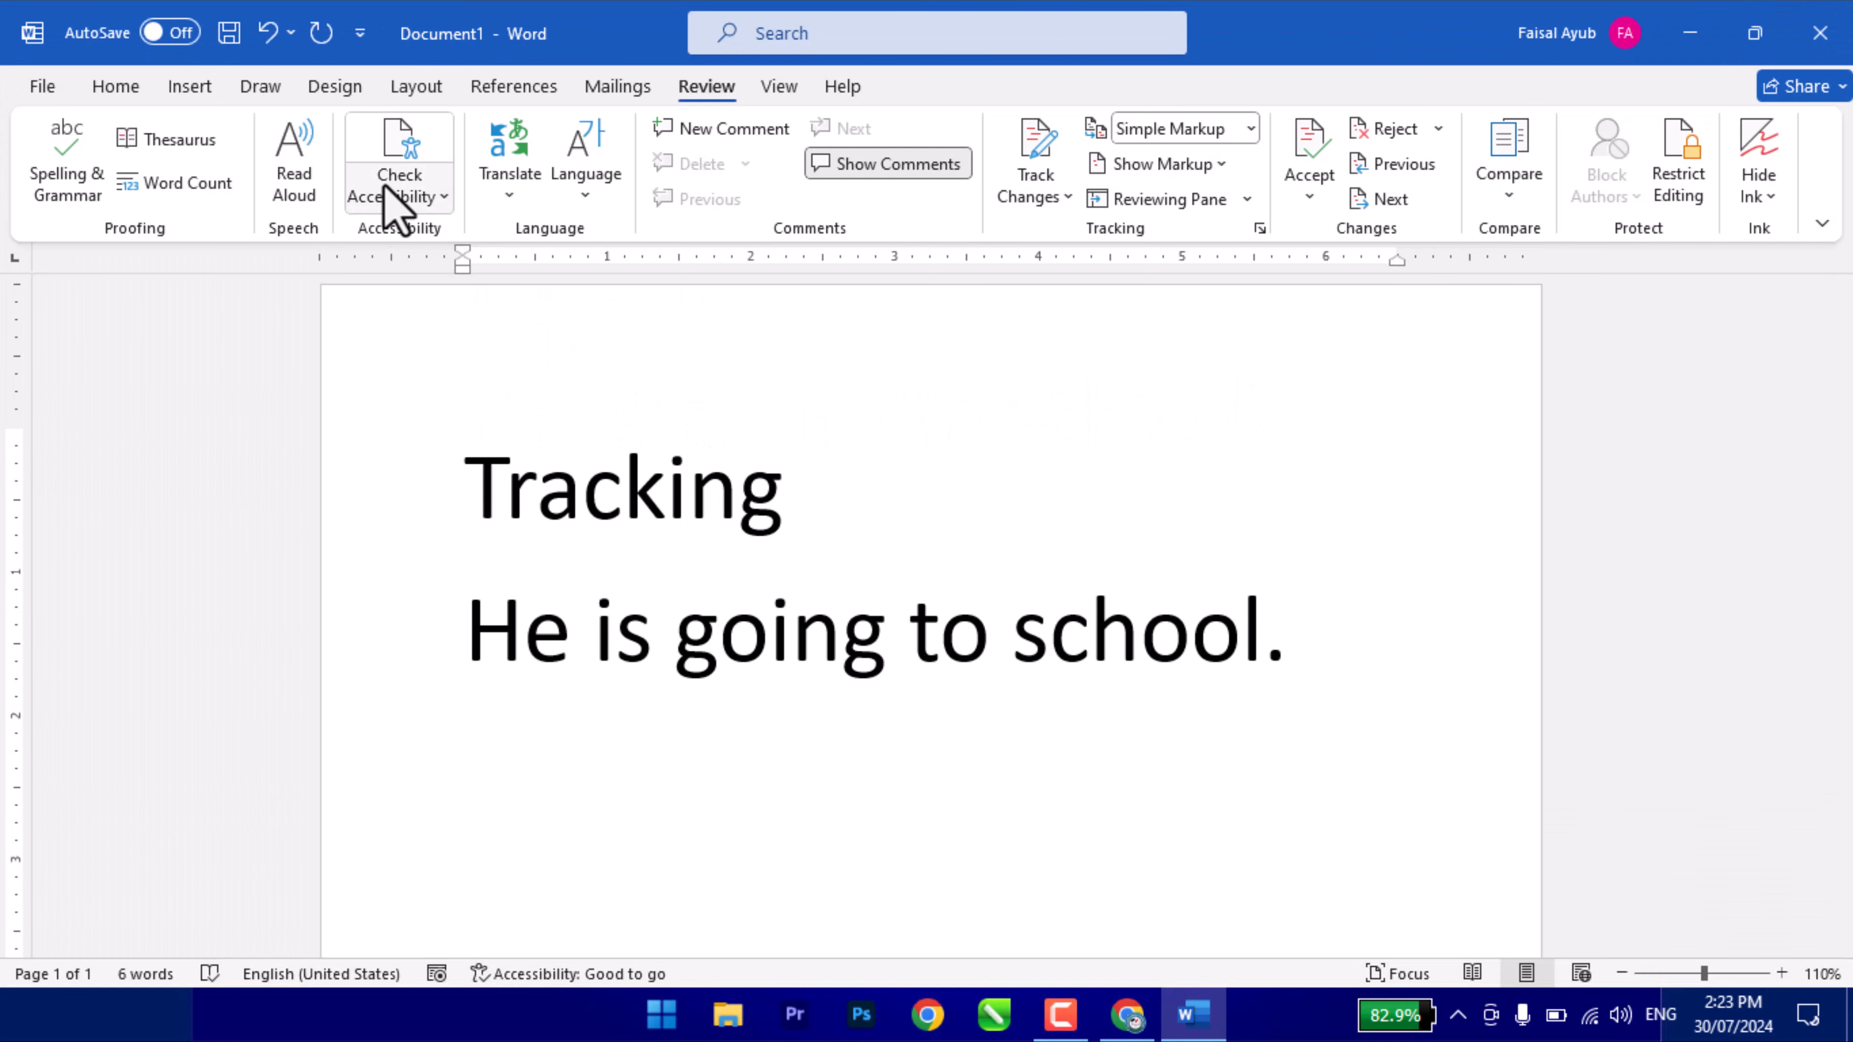
{"action": "left_click", "coordinate": [398, 191]}
{"action": "left_click", "coordinate": [437, 387]}
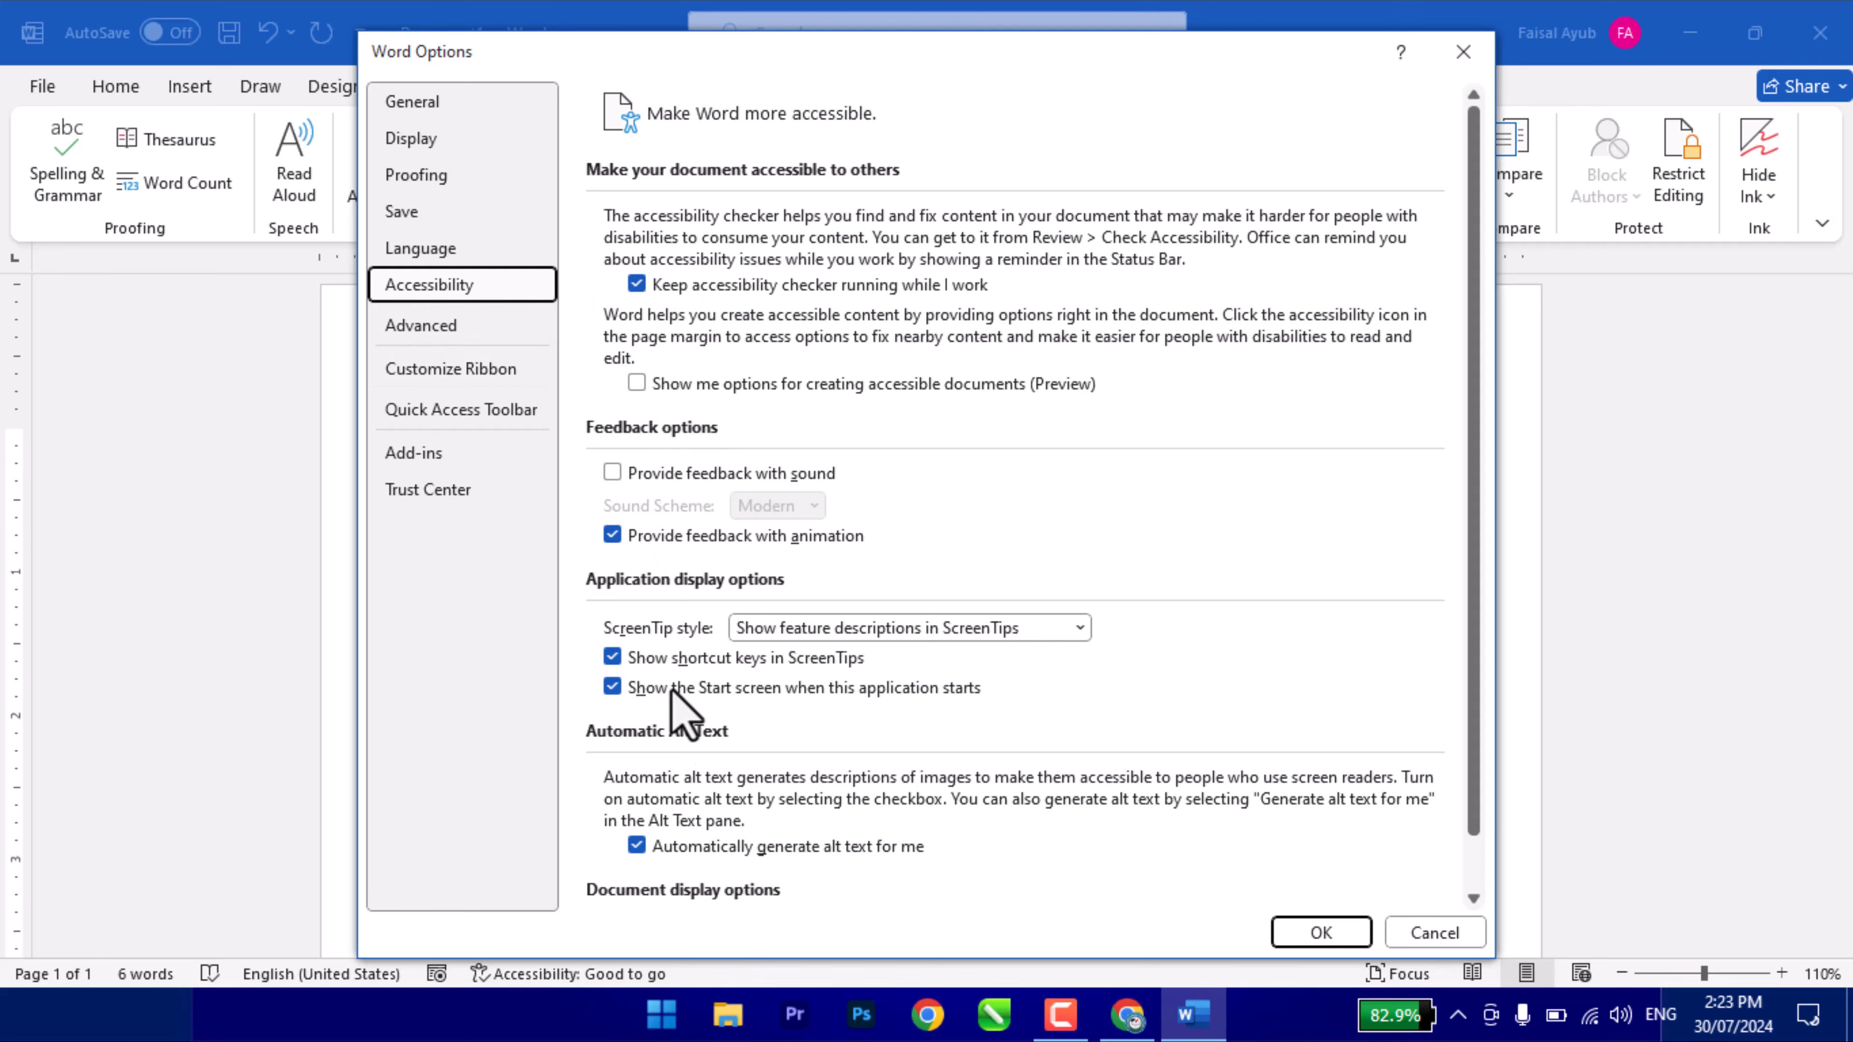
- Cancel Word Options, rerun the accessibility check, and close the Accessibility Assistant pane
{"action": "scroll", "coordinate": [693, 715], "scroll_direction": "down", "scroll_amount": 1}
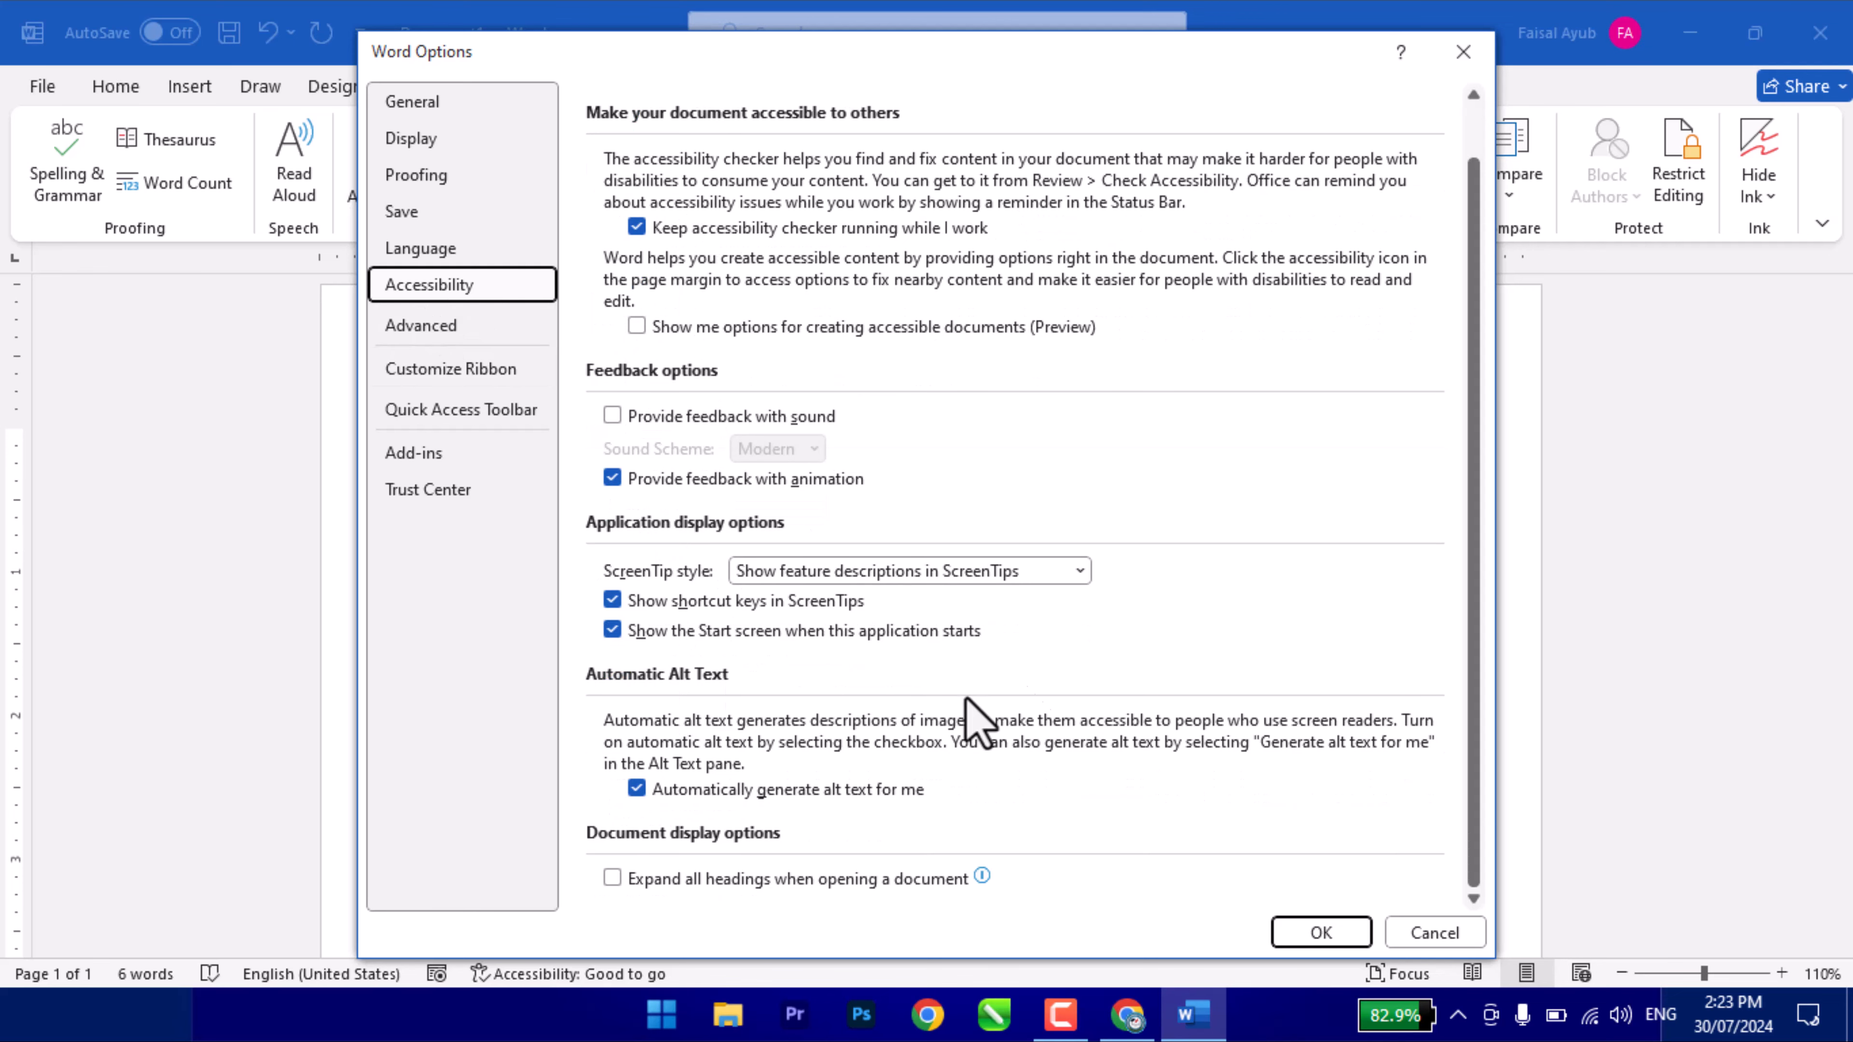
{"action": "left_click", "coordinate": [1415, 937]}
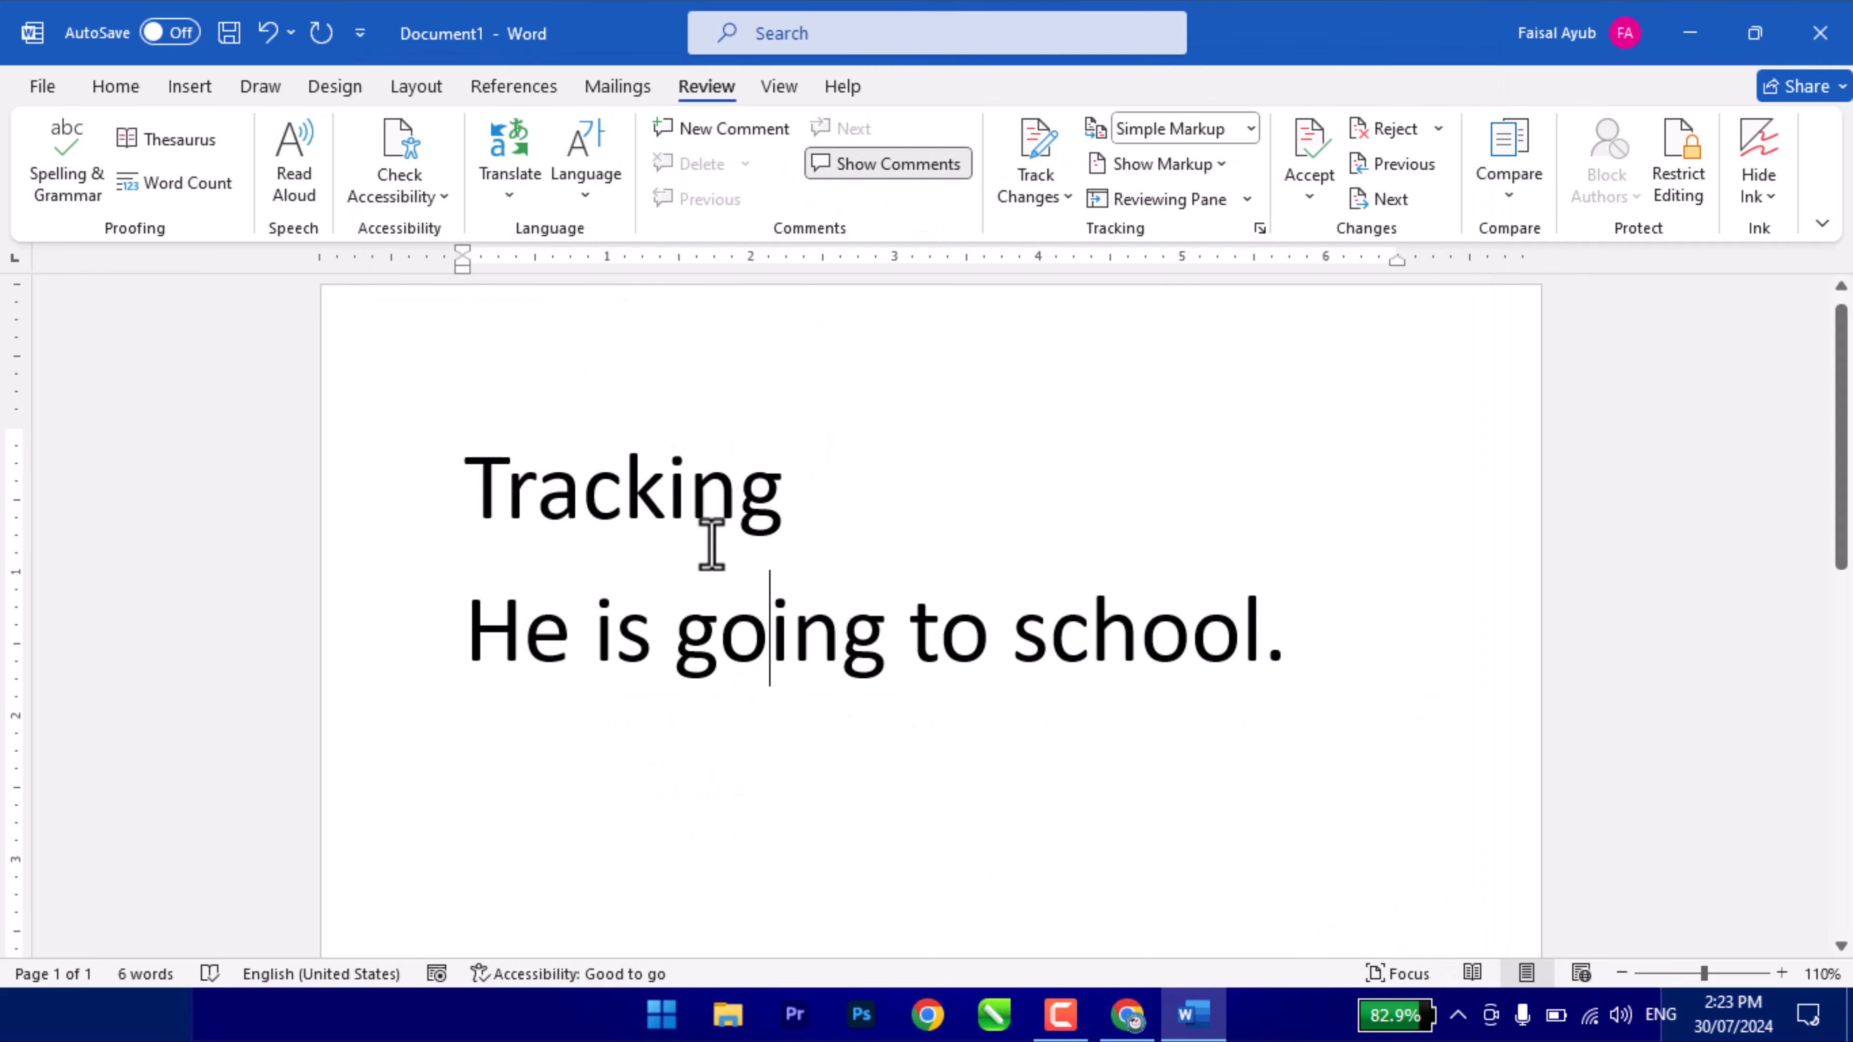
{"action": "left_click", "coordinate": [385, 211]}
{"action": "left_click", "coordinate": [401, 165]}
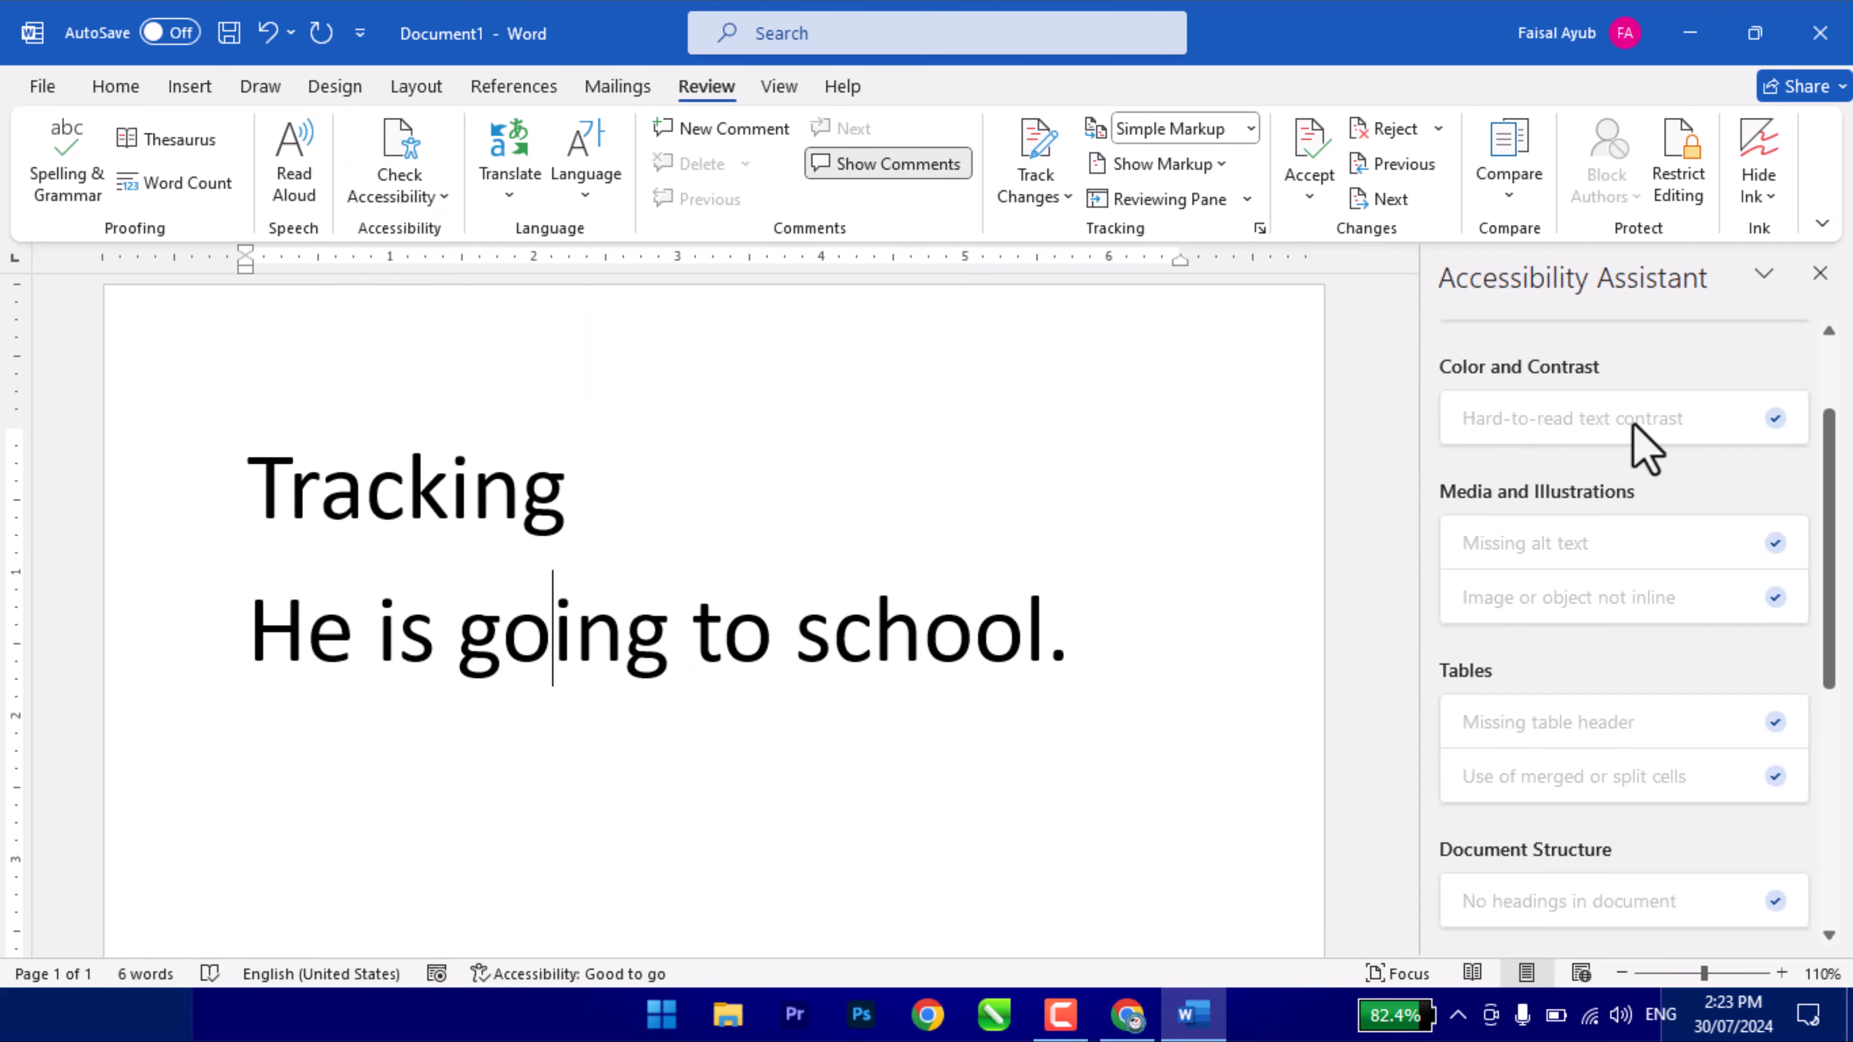
{"action": "scroll", "coordinate": [1648, 806], "scroll_direction": "down", "scroll_amount": 5}
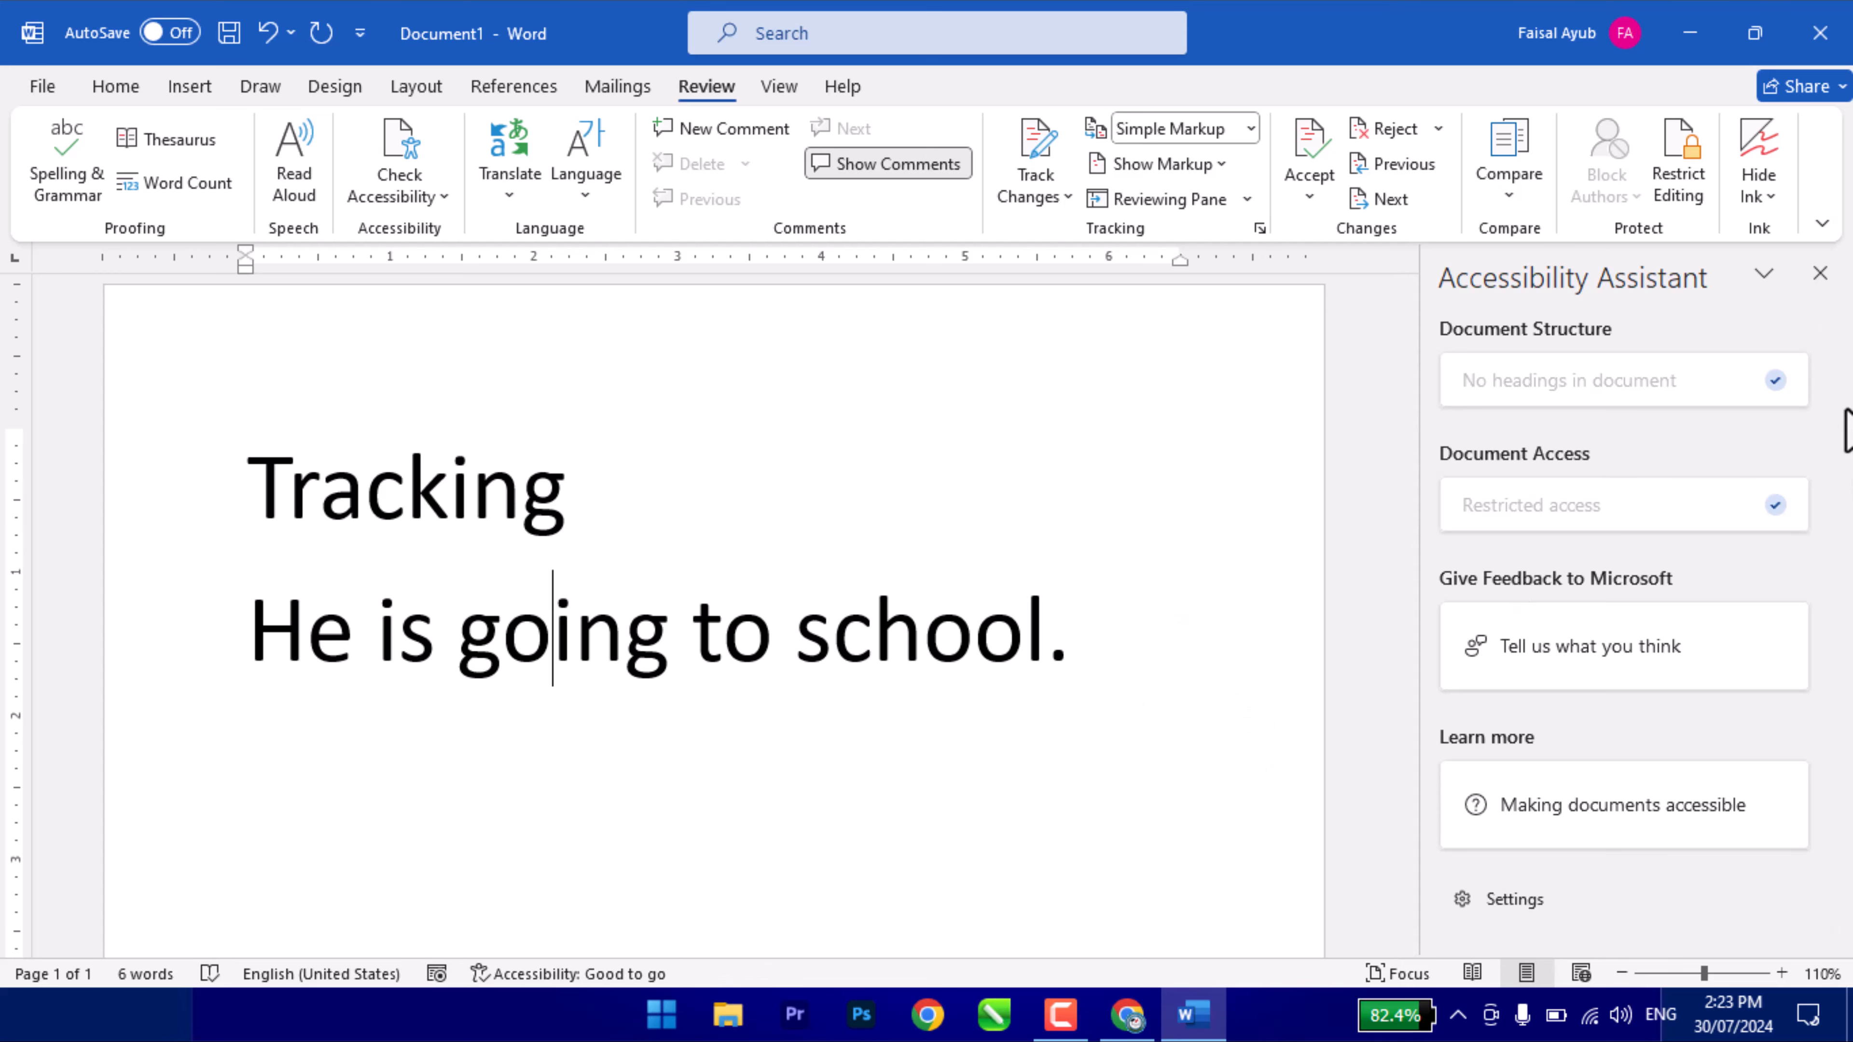
{"action": "left_click", "coordinate": [1820, 273]}
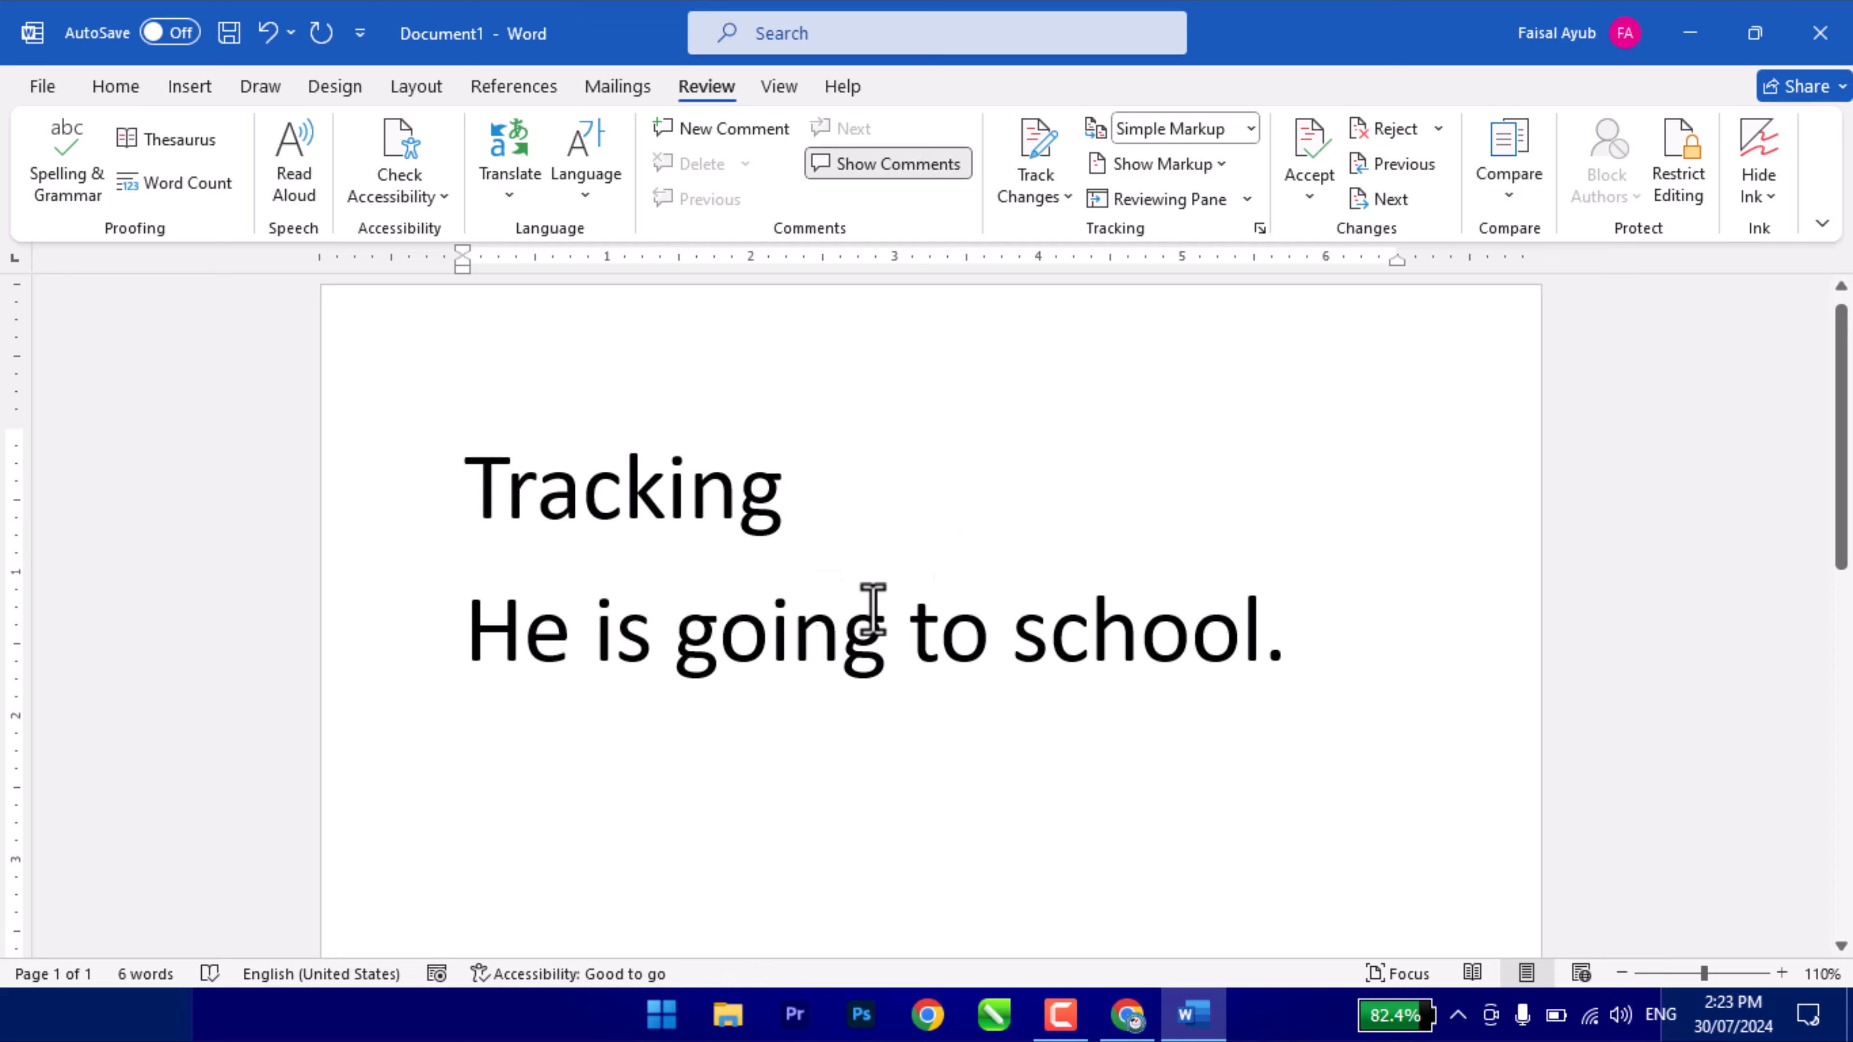
- Translate the selected word Tracking in the Translator pane with Urdu as the target language
{"action": "left_click", "coordinate": [525, 205]}
{"action": "left_click", "coordinate": [587, 493]}
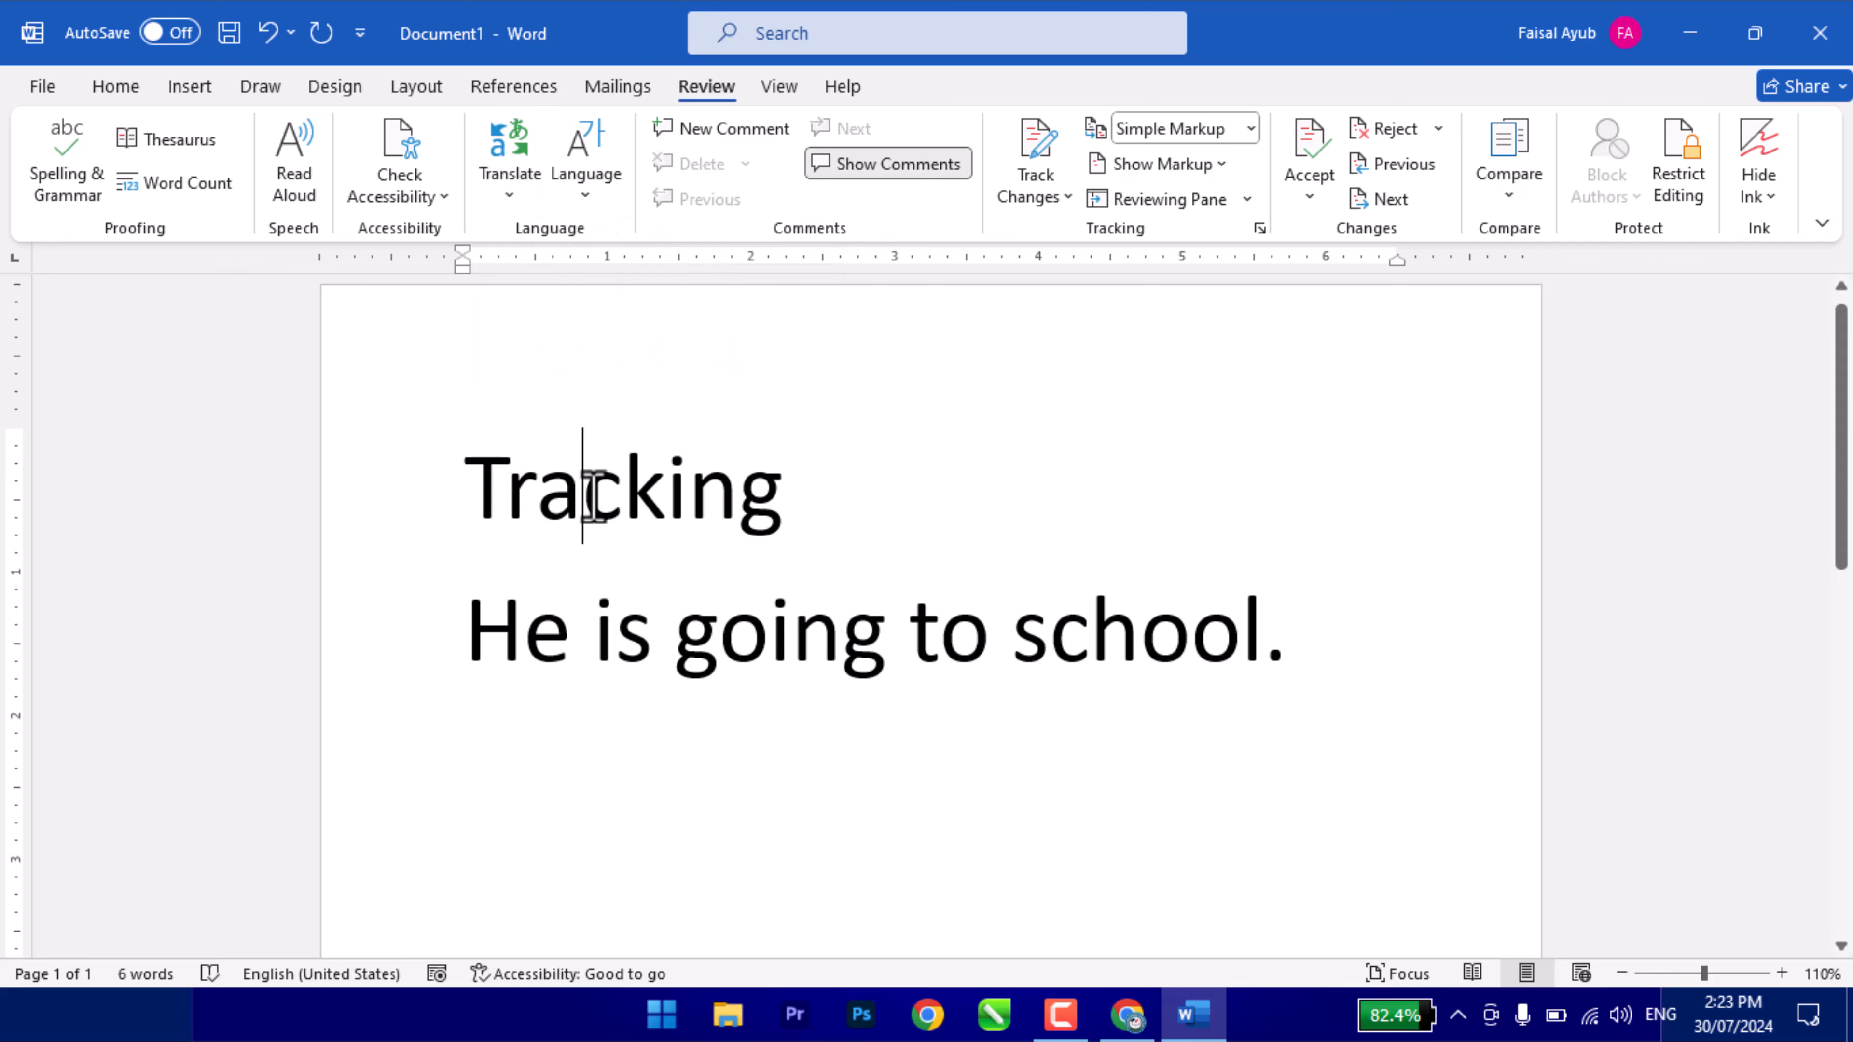
{"action": "double_click", "coordinate": [587, 492]}
{"action": "left_click", "coordinate": [496, 196]}
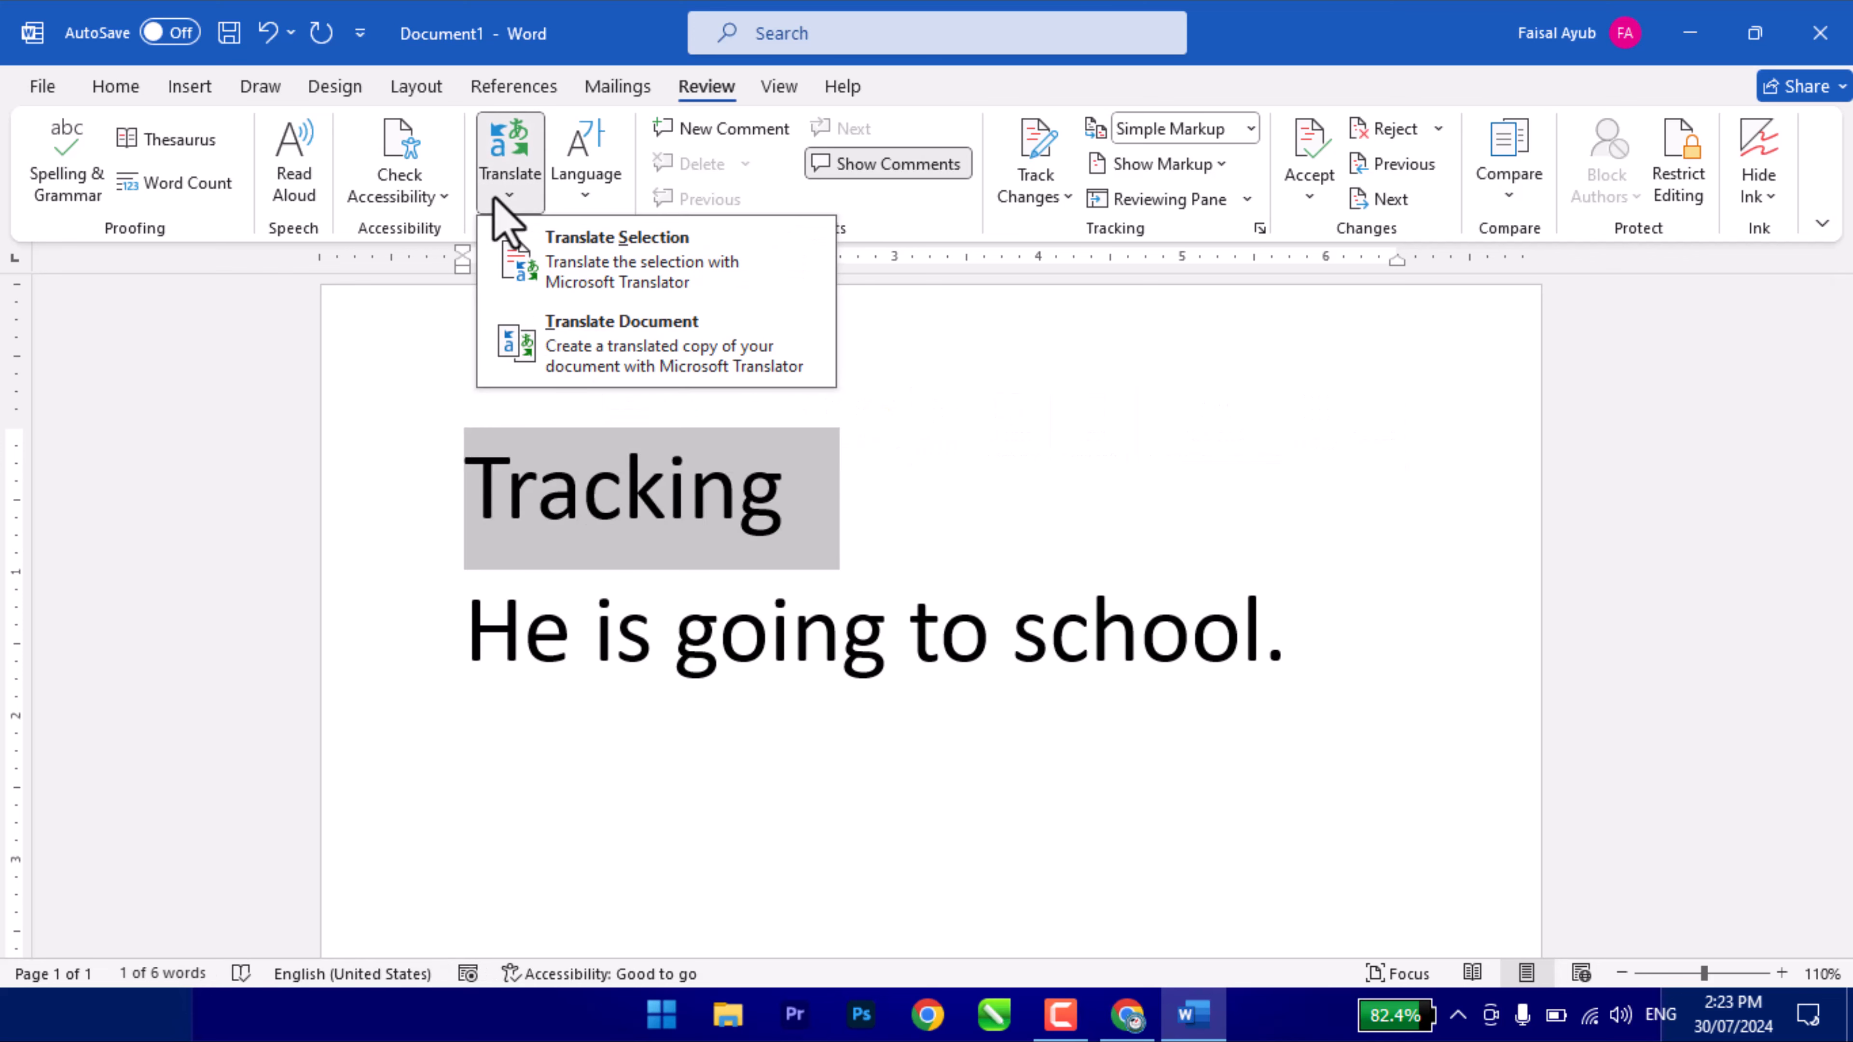
{"action": "left_click", "coordinate": [679, 292]}
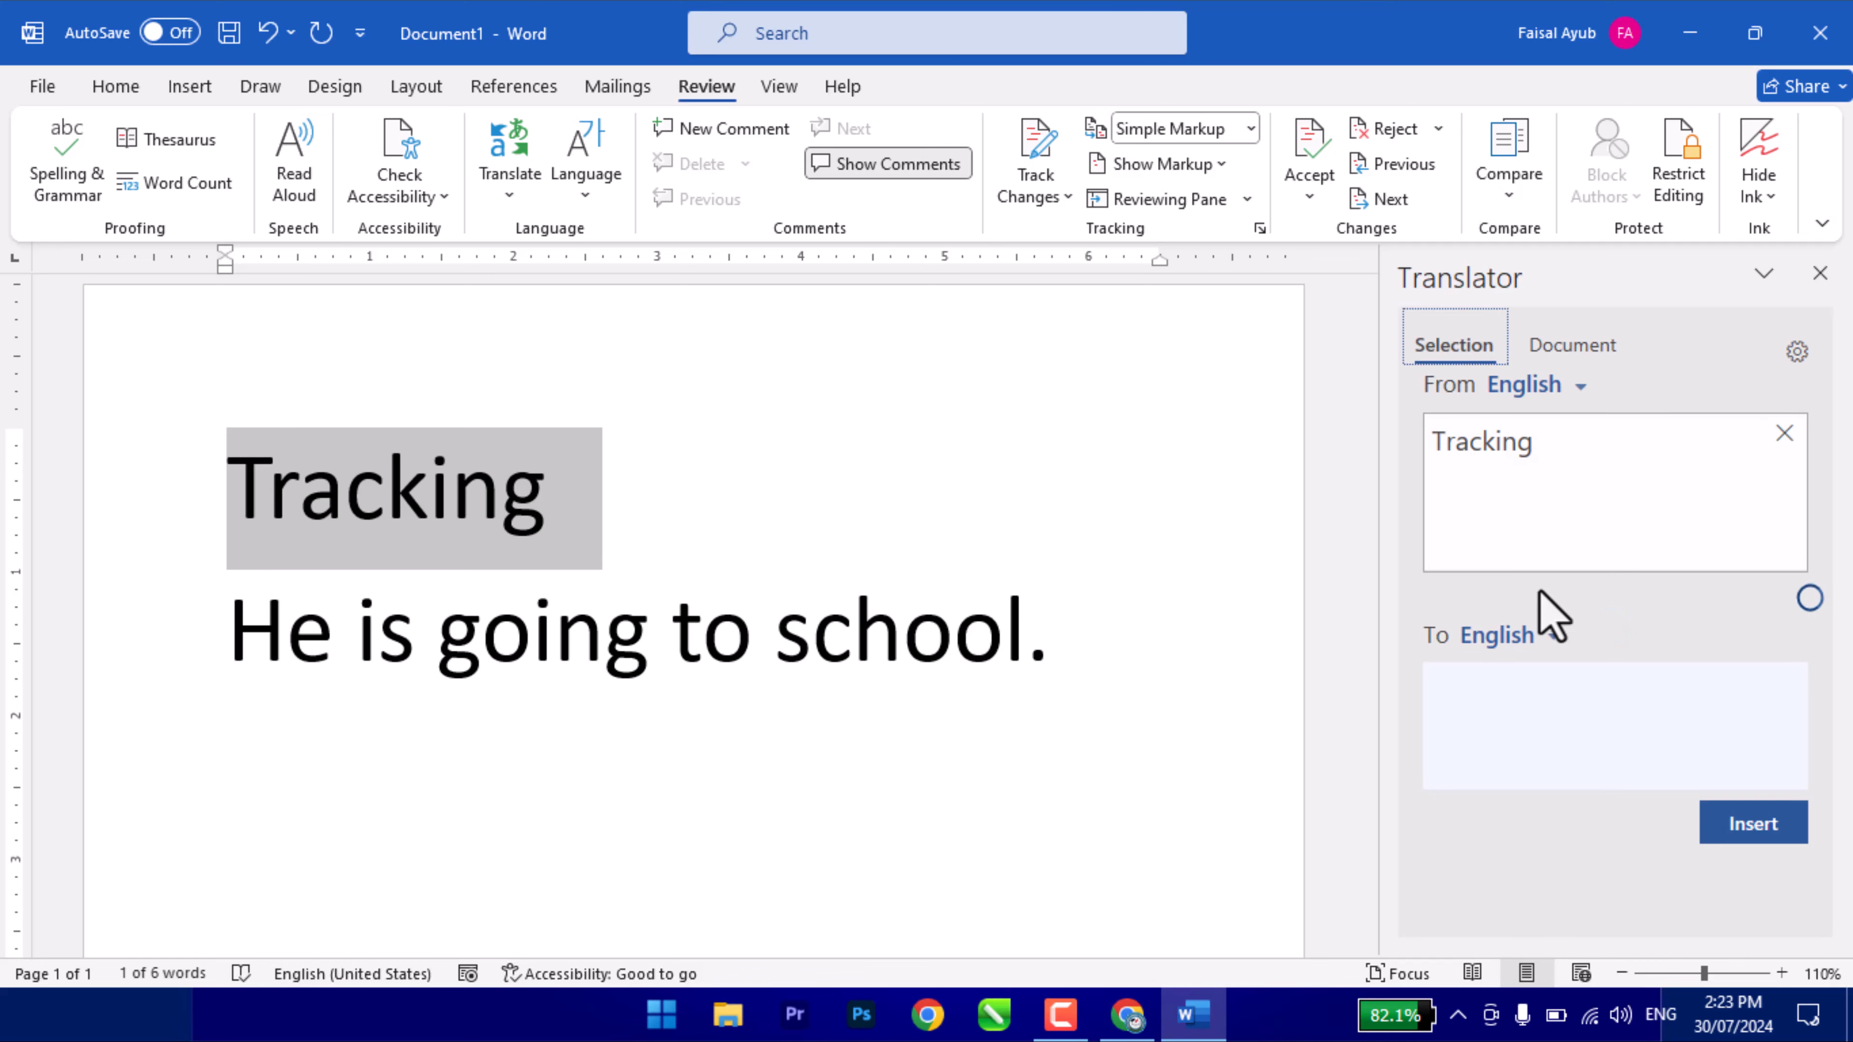
{"action": "left_click", "coordinate": [1553, 636]}
{"action": "type", "text": "u"}
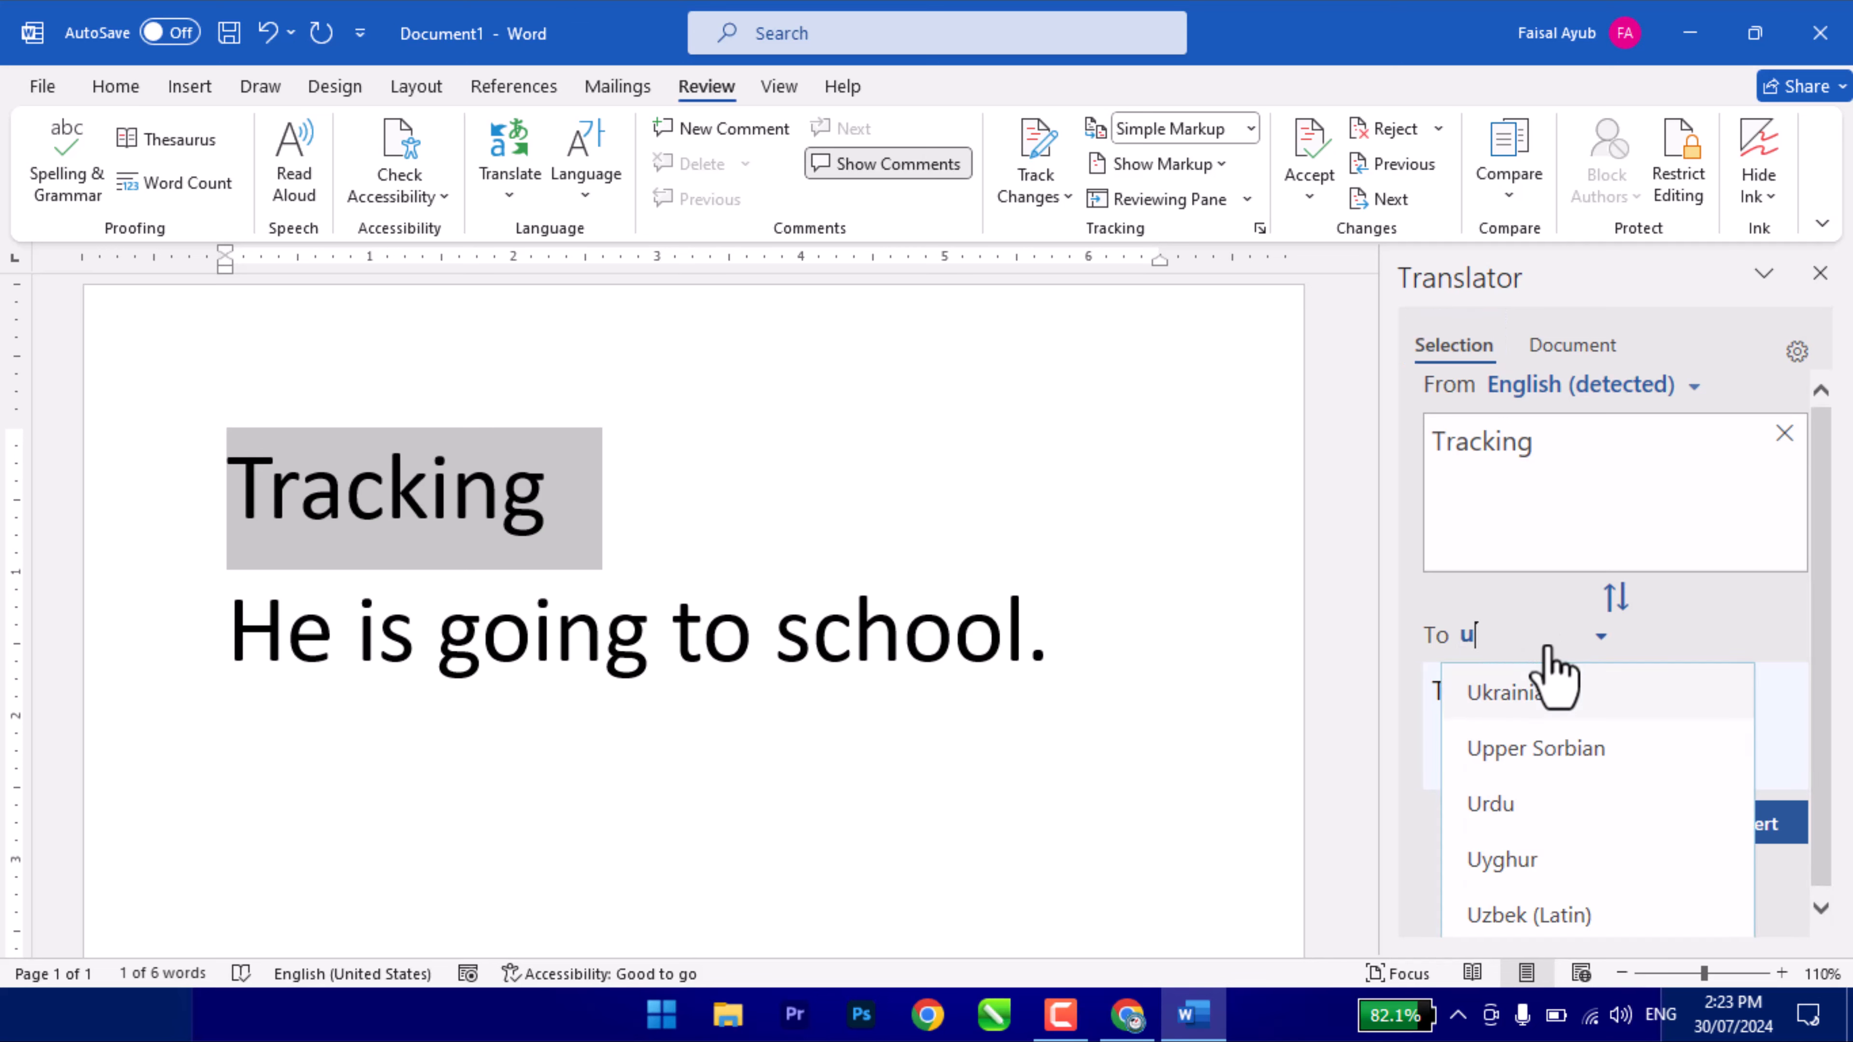
{"action": "left_click", "coordinate": [1538, 823]}
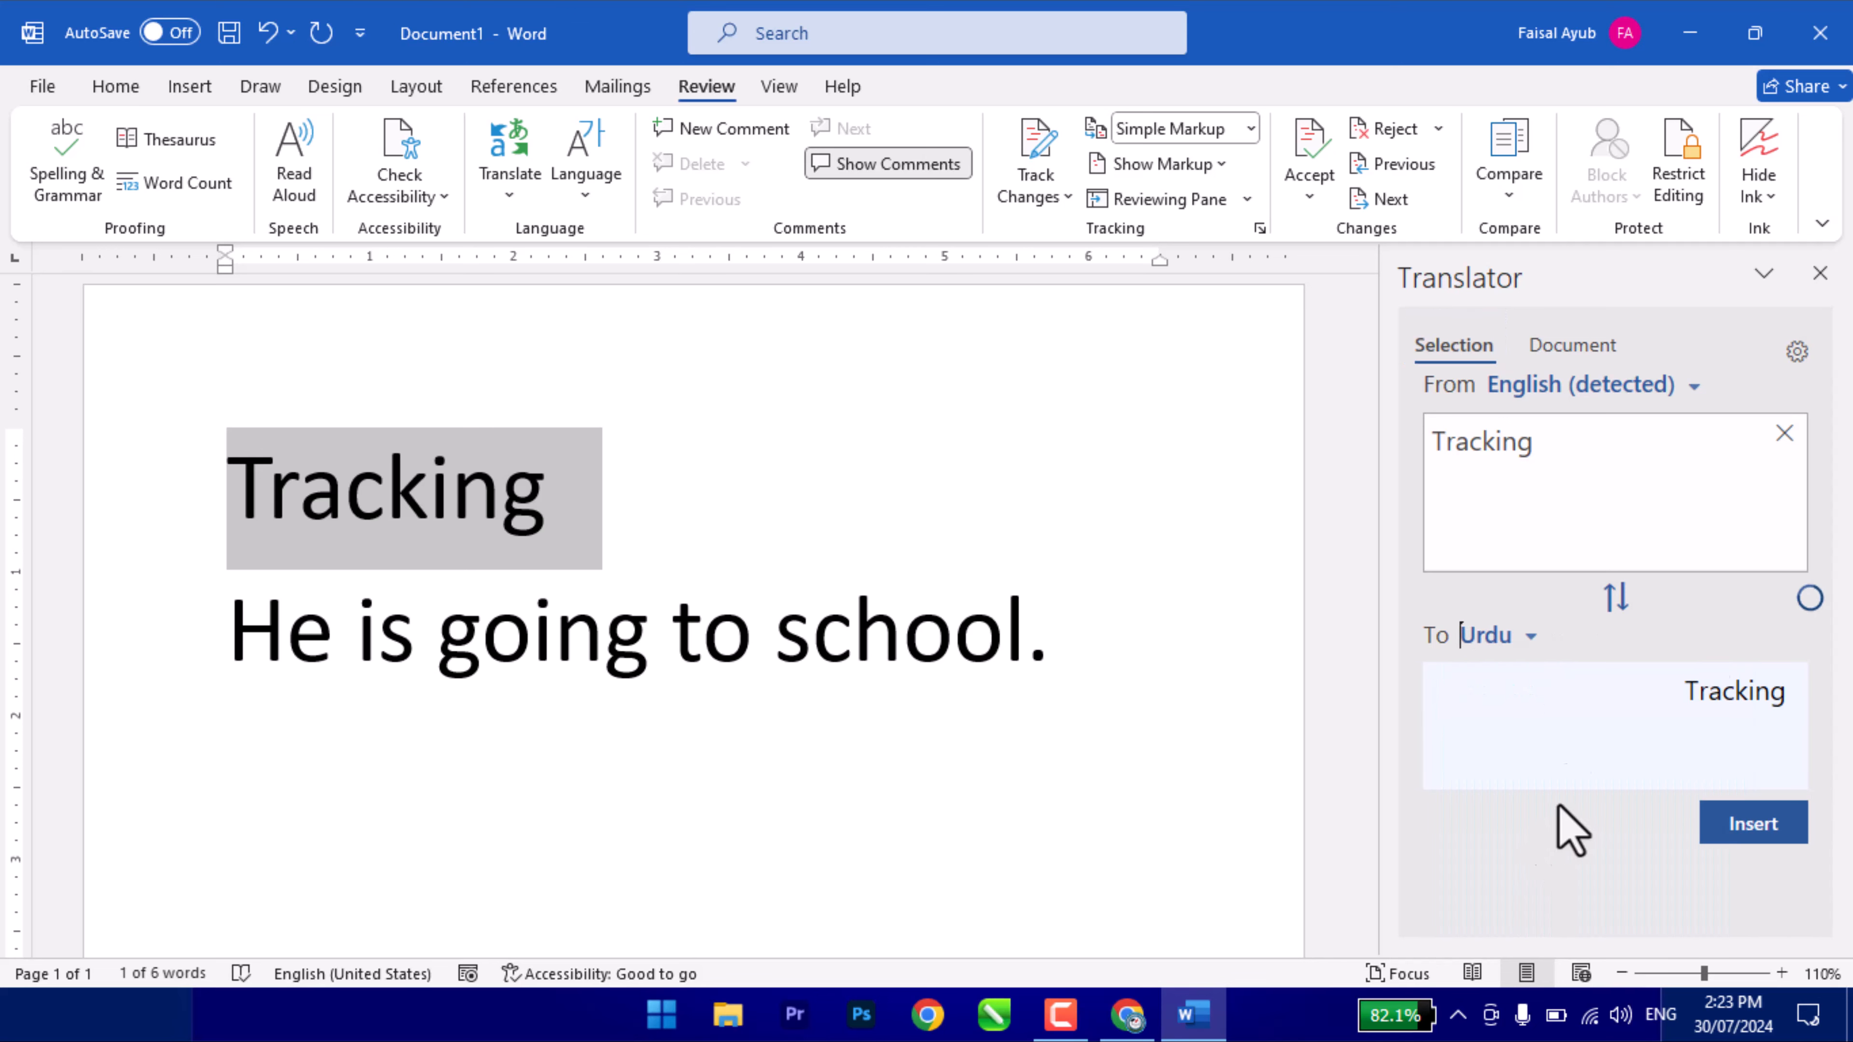
- Test the translator with 'go', 'accessibility' and 'compare', then select 'He is going to school.'
{"action": "left_click_drag", "start_coordinate": [1564, 459], "coordinate": [1273, 431]}
{"action": "type", "text": "o"}
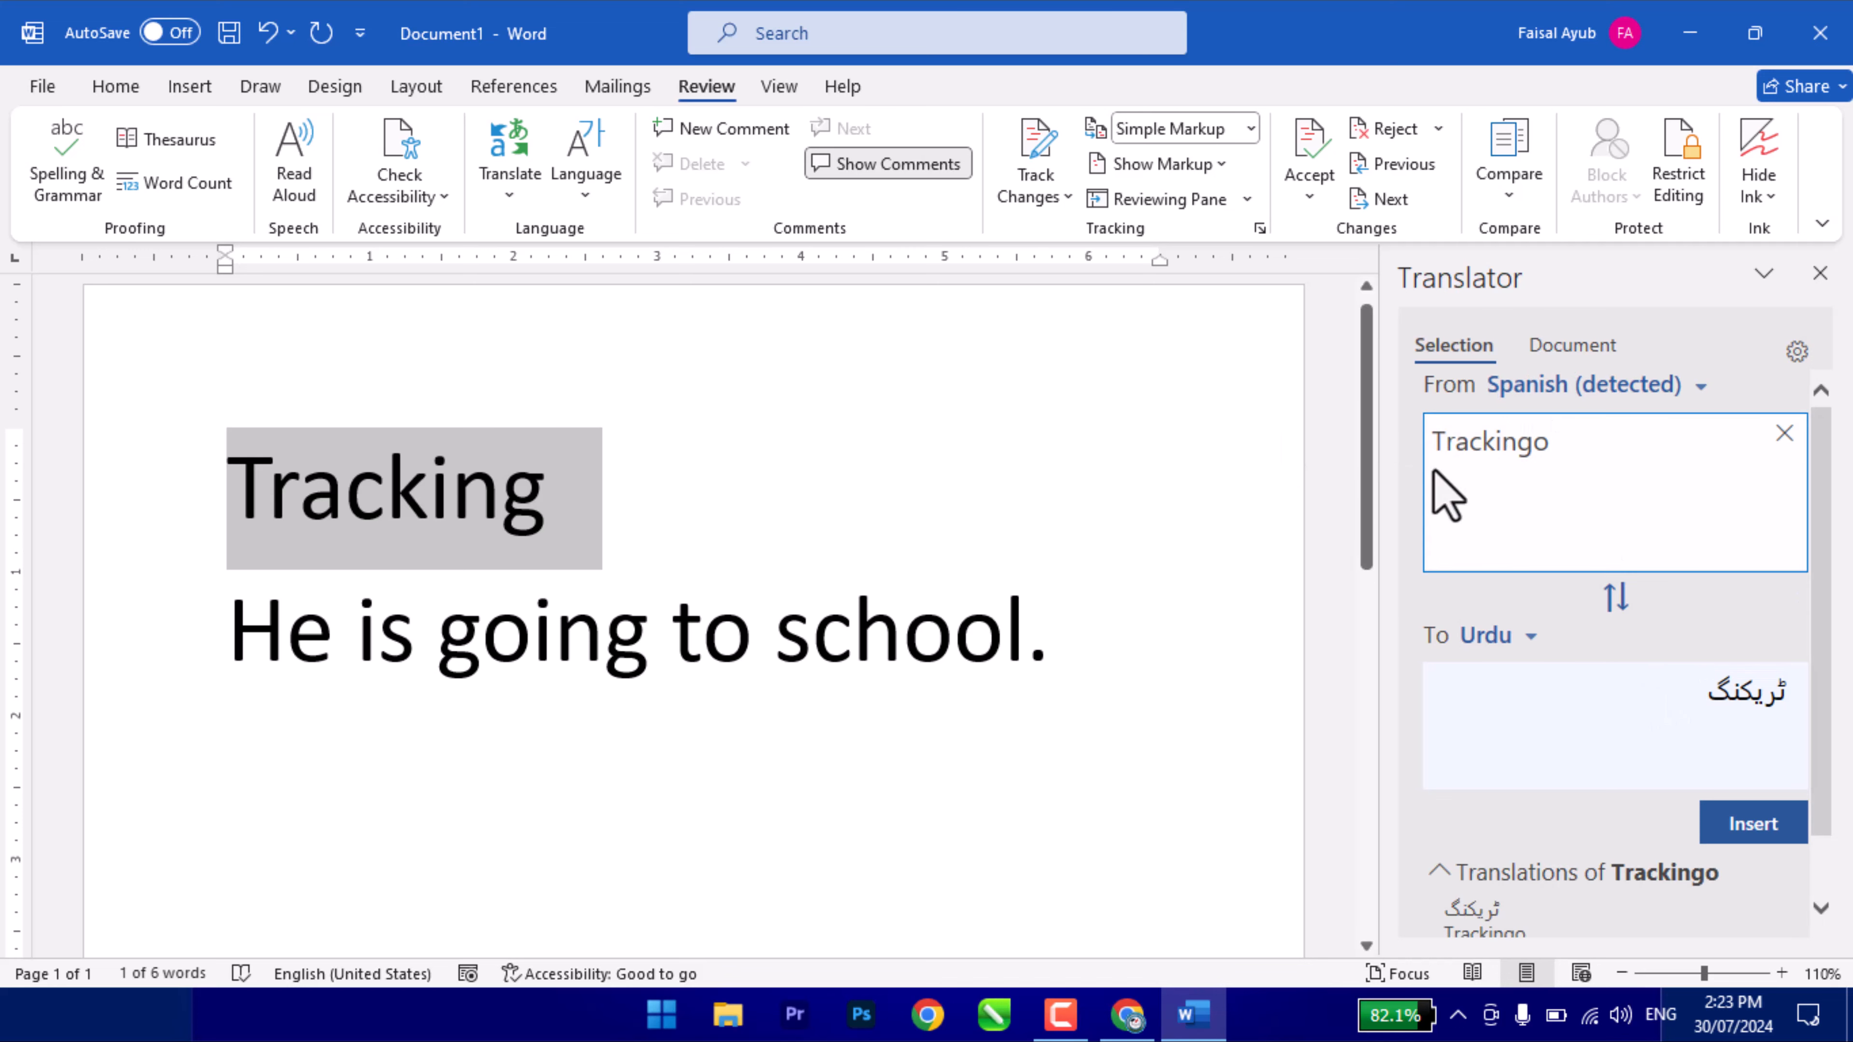
{"action": "left_click_drag", "start_coordinate": [1568, 431], "coordinate": [1336, 426]}
{"action": "key", "text": "BackSpace"}
{"action": "type", "text": "go"}
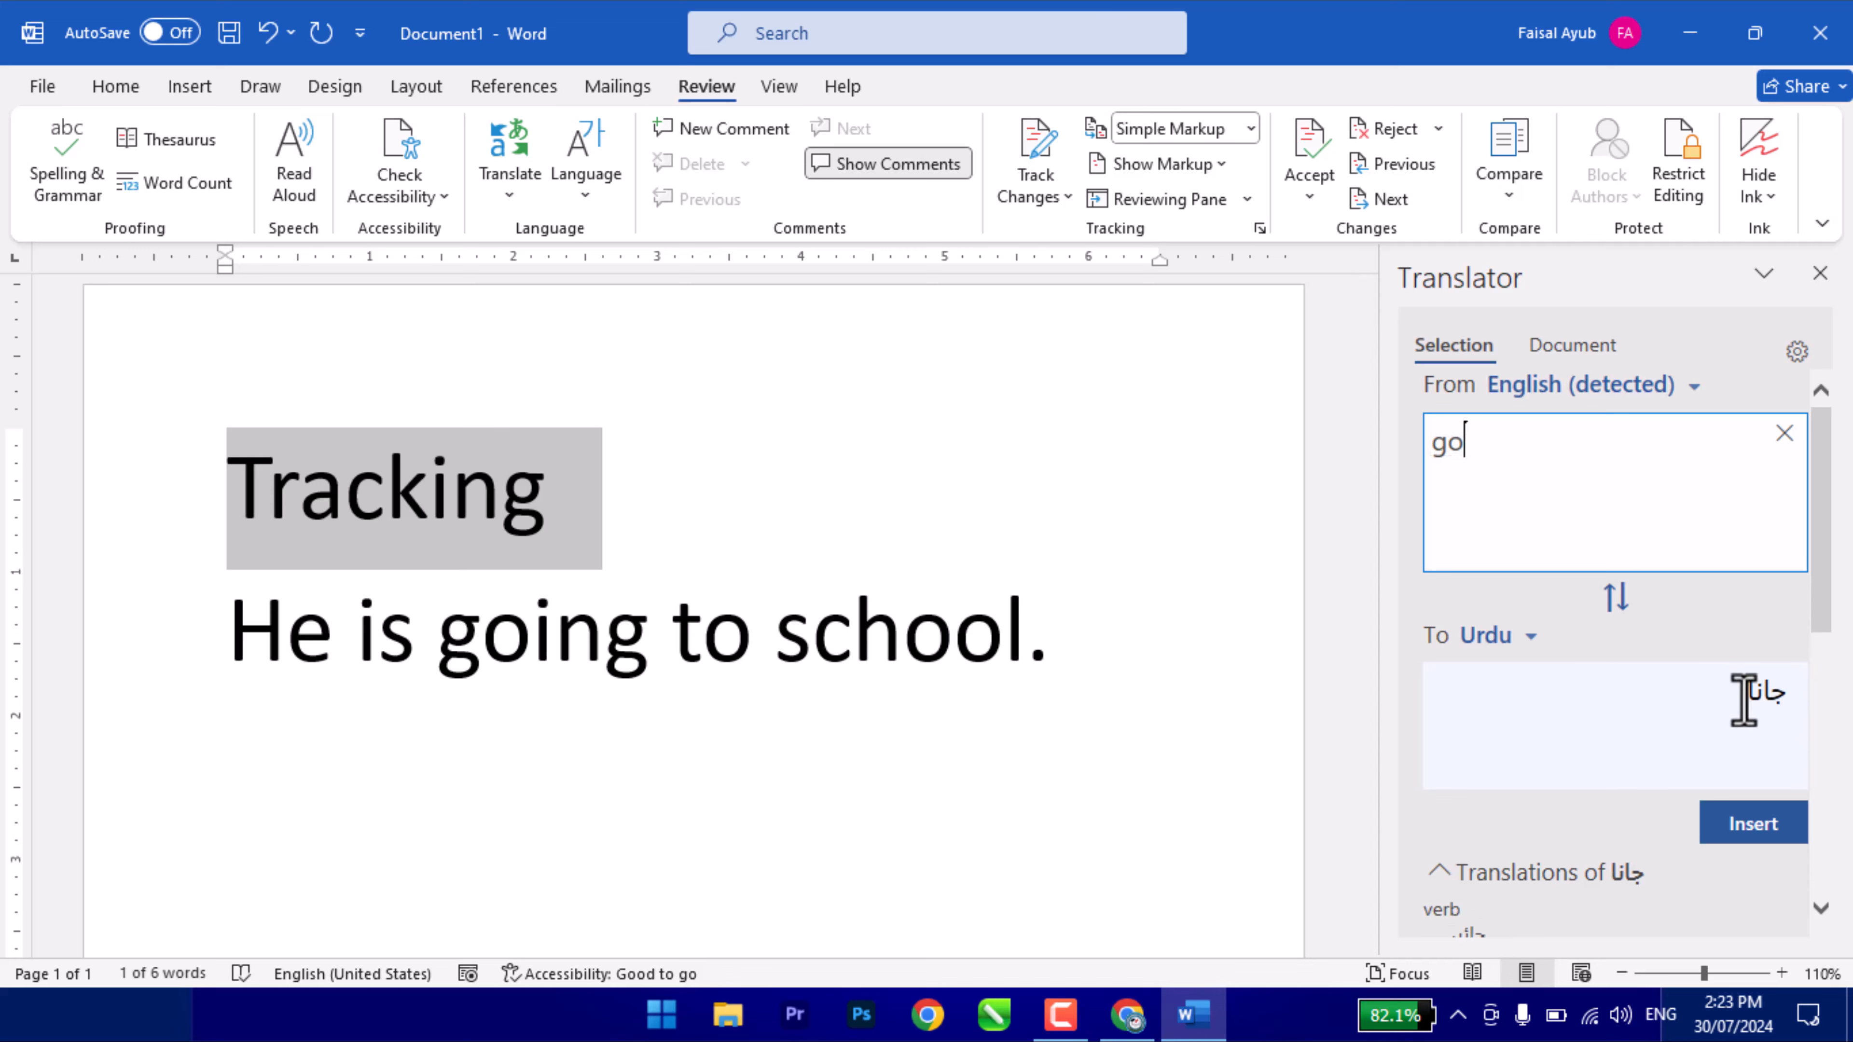
{"action": "left_click_drag", "start_coordinate": [1522, 493], "coordinate": [1386, 463]}
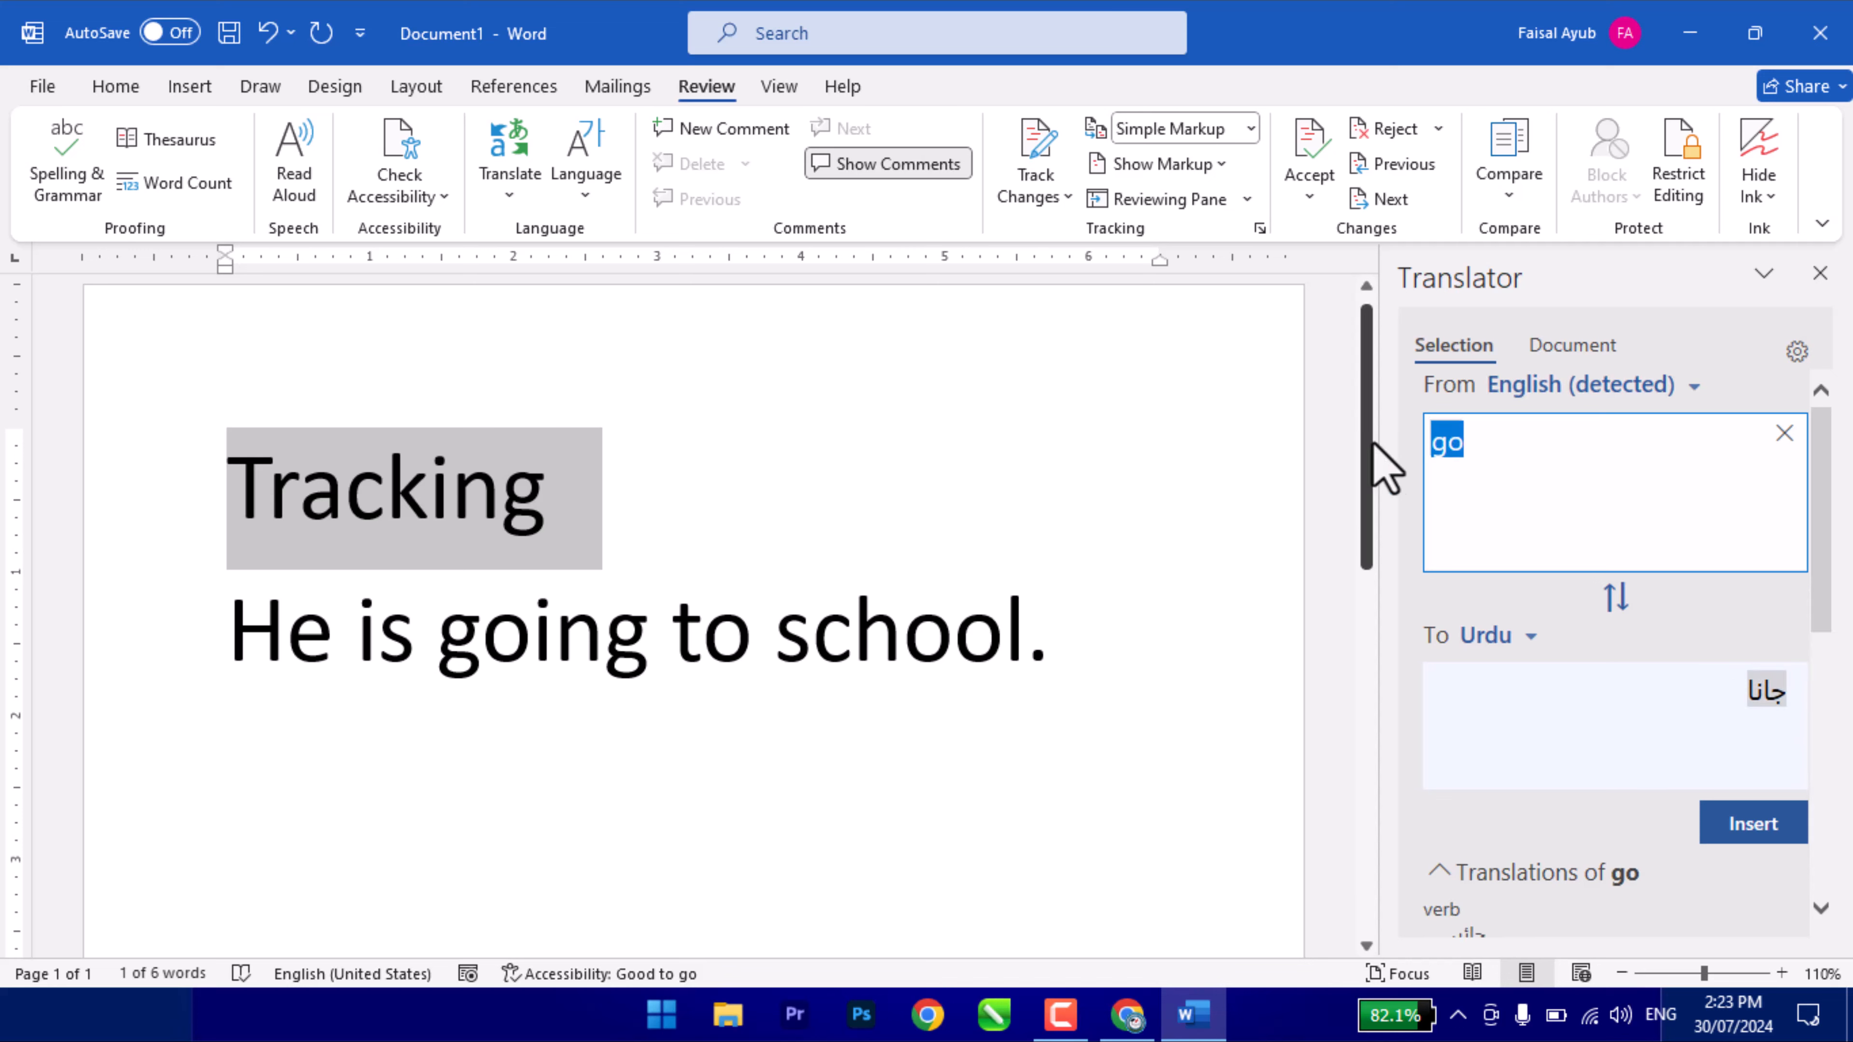
{"action": "type", "text": "accessibility"}
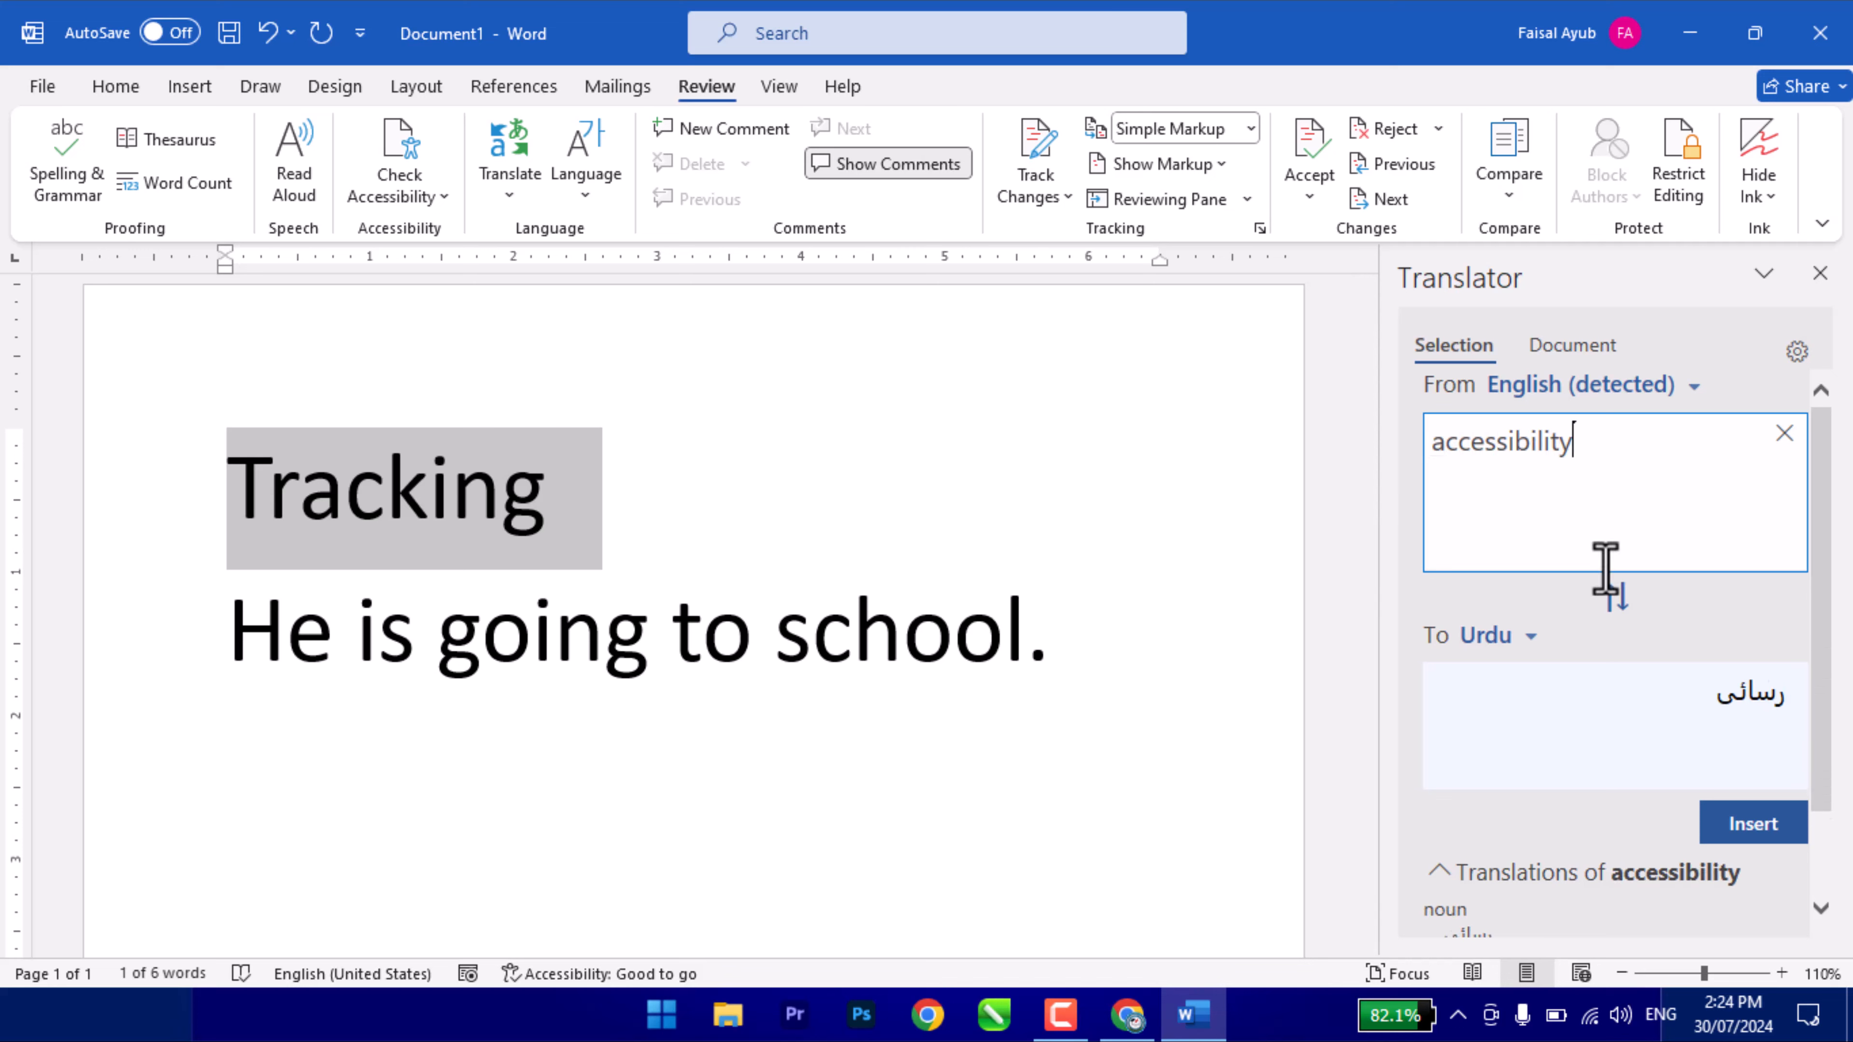
{"action": "left_click_drag", "start_coordinate": [1604, 485], "coordinate": [1361, 402]}
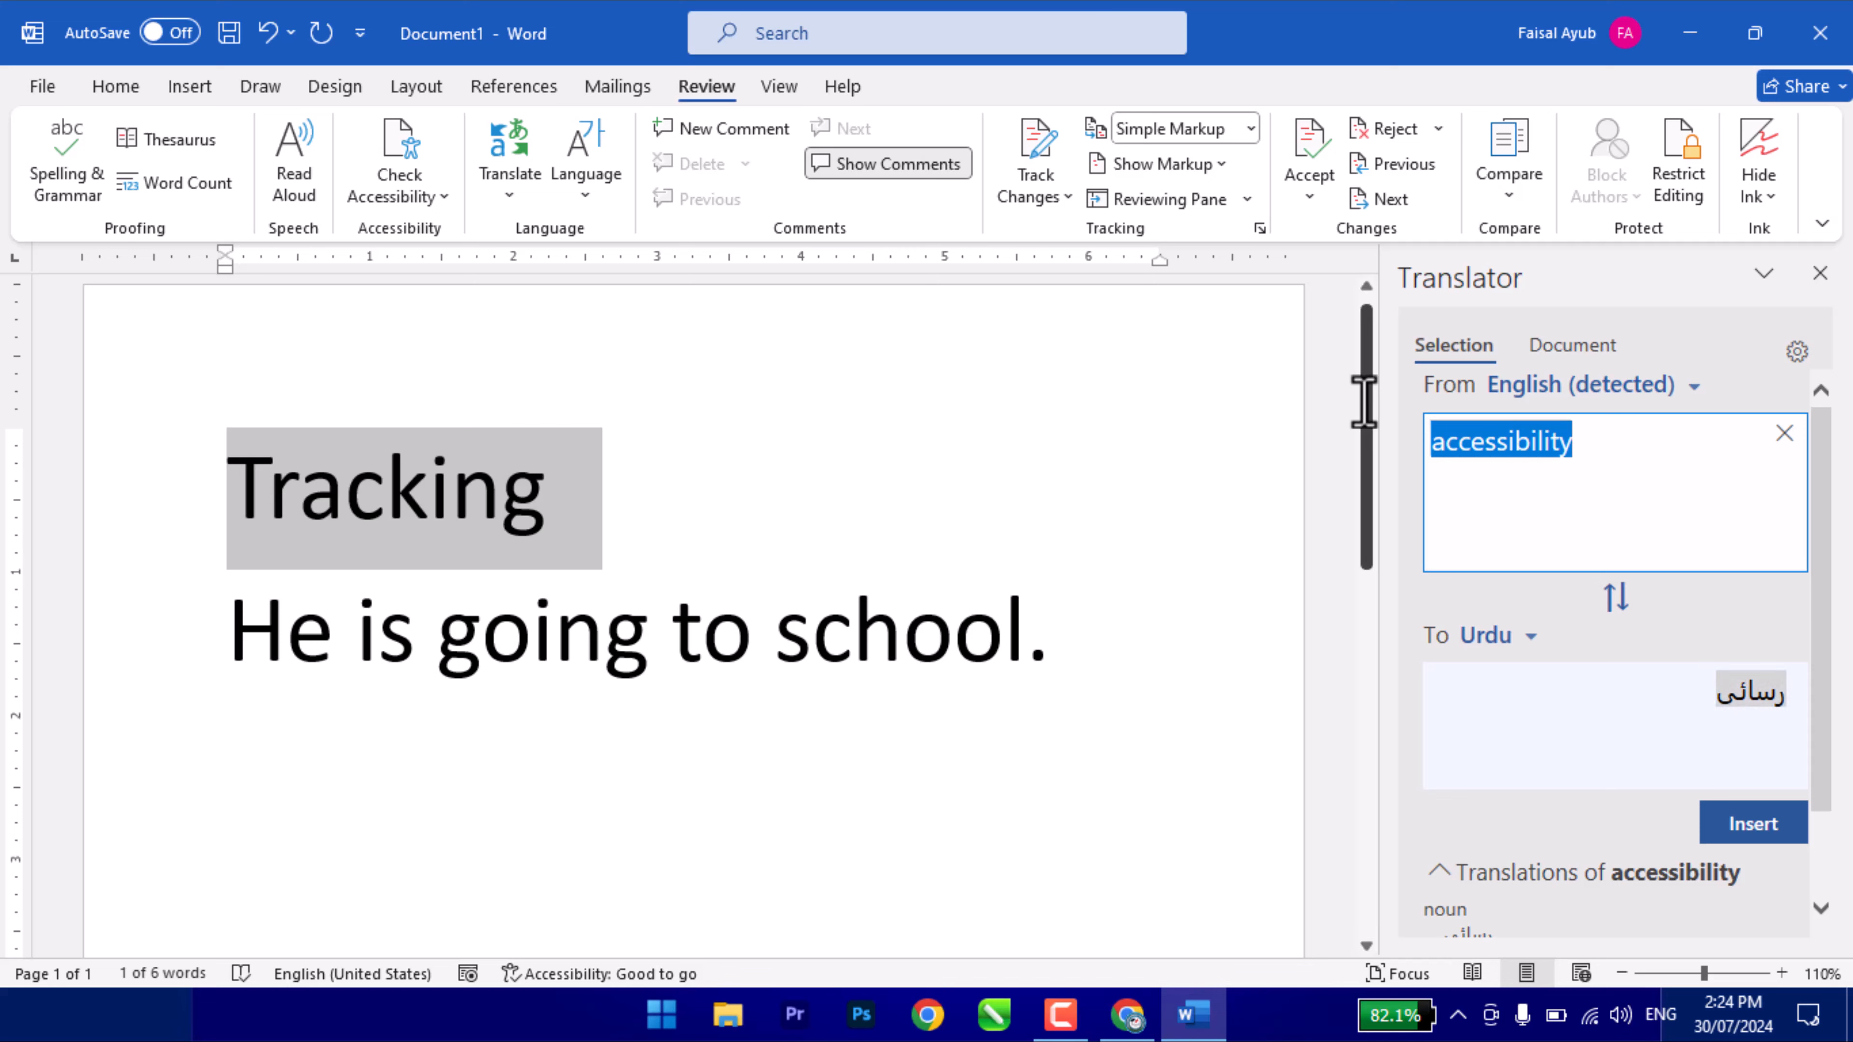
{"action": "type", "text": "compare"}
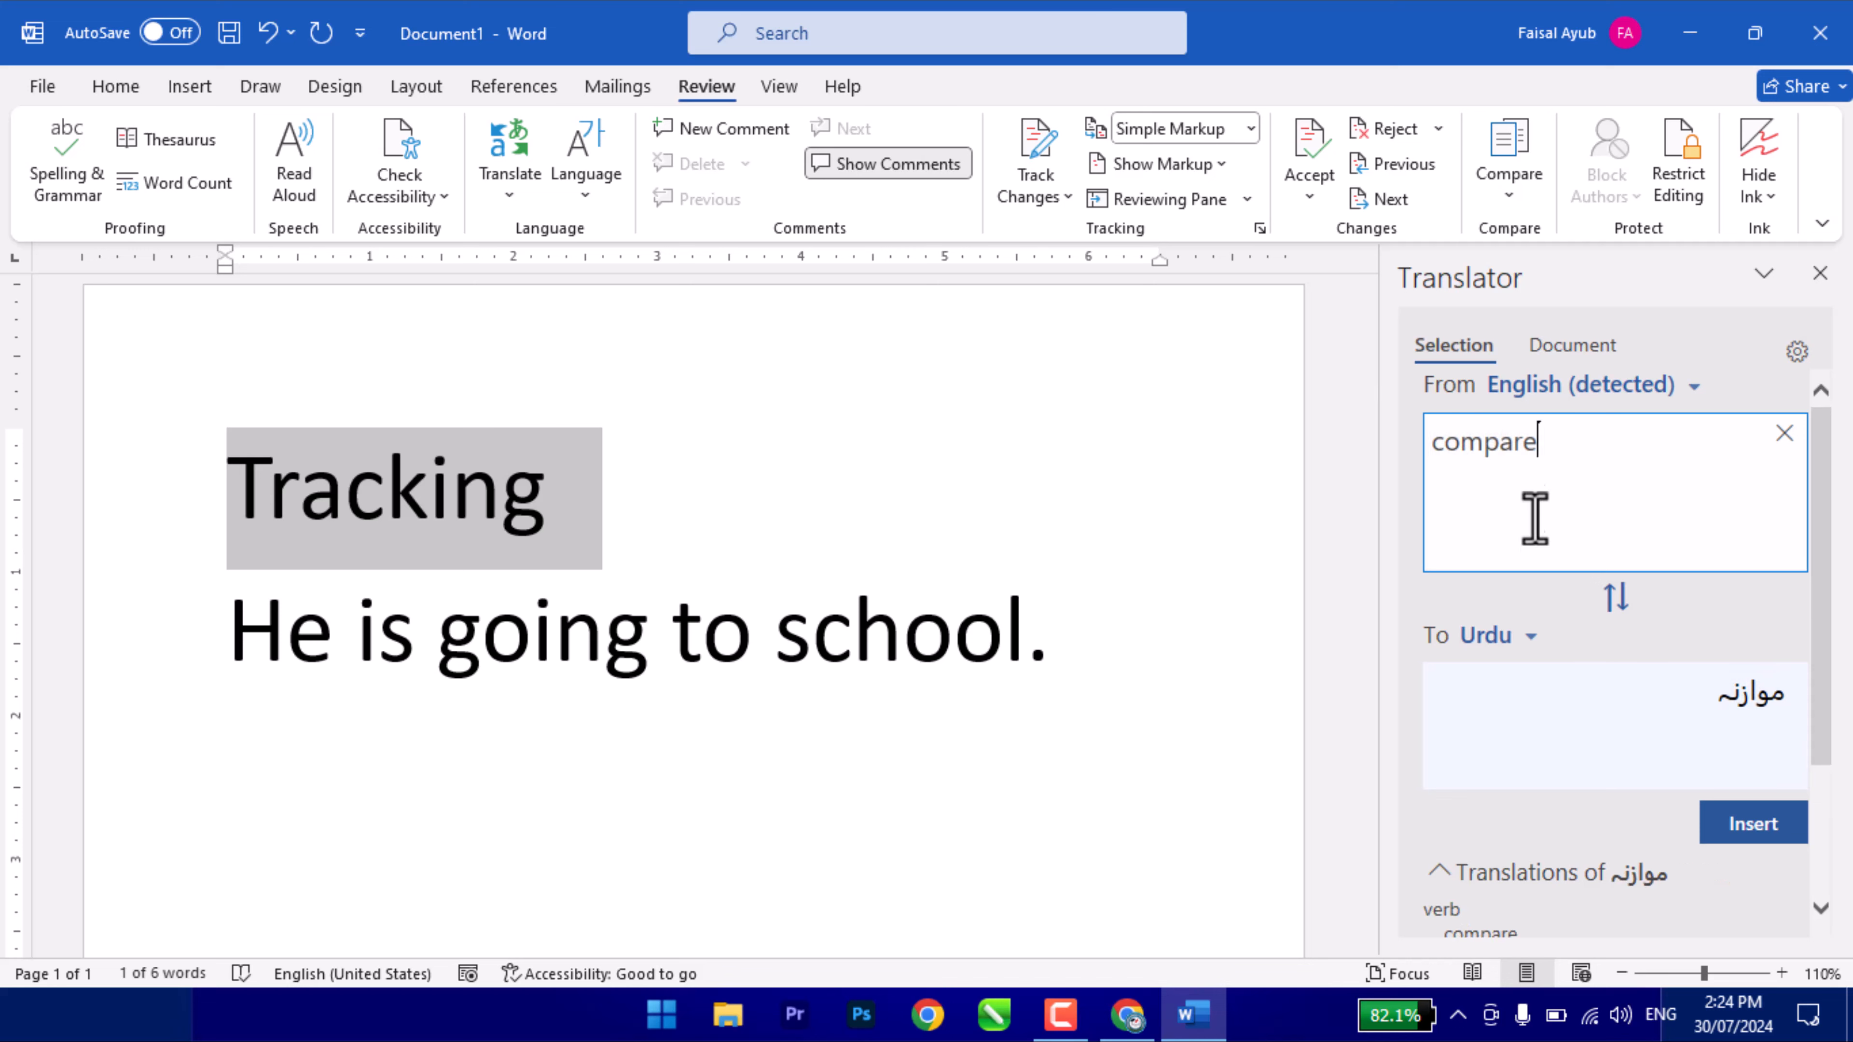
{"action": "left_click_drag", "start_coordinate": [1526, 488], "coordinate": [1253, 451]}
{"action": "key", "text": "BackSpace"}
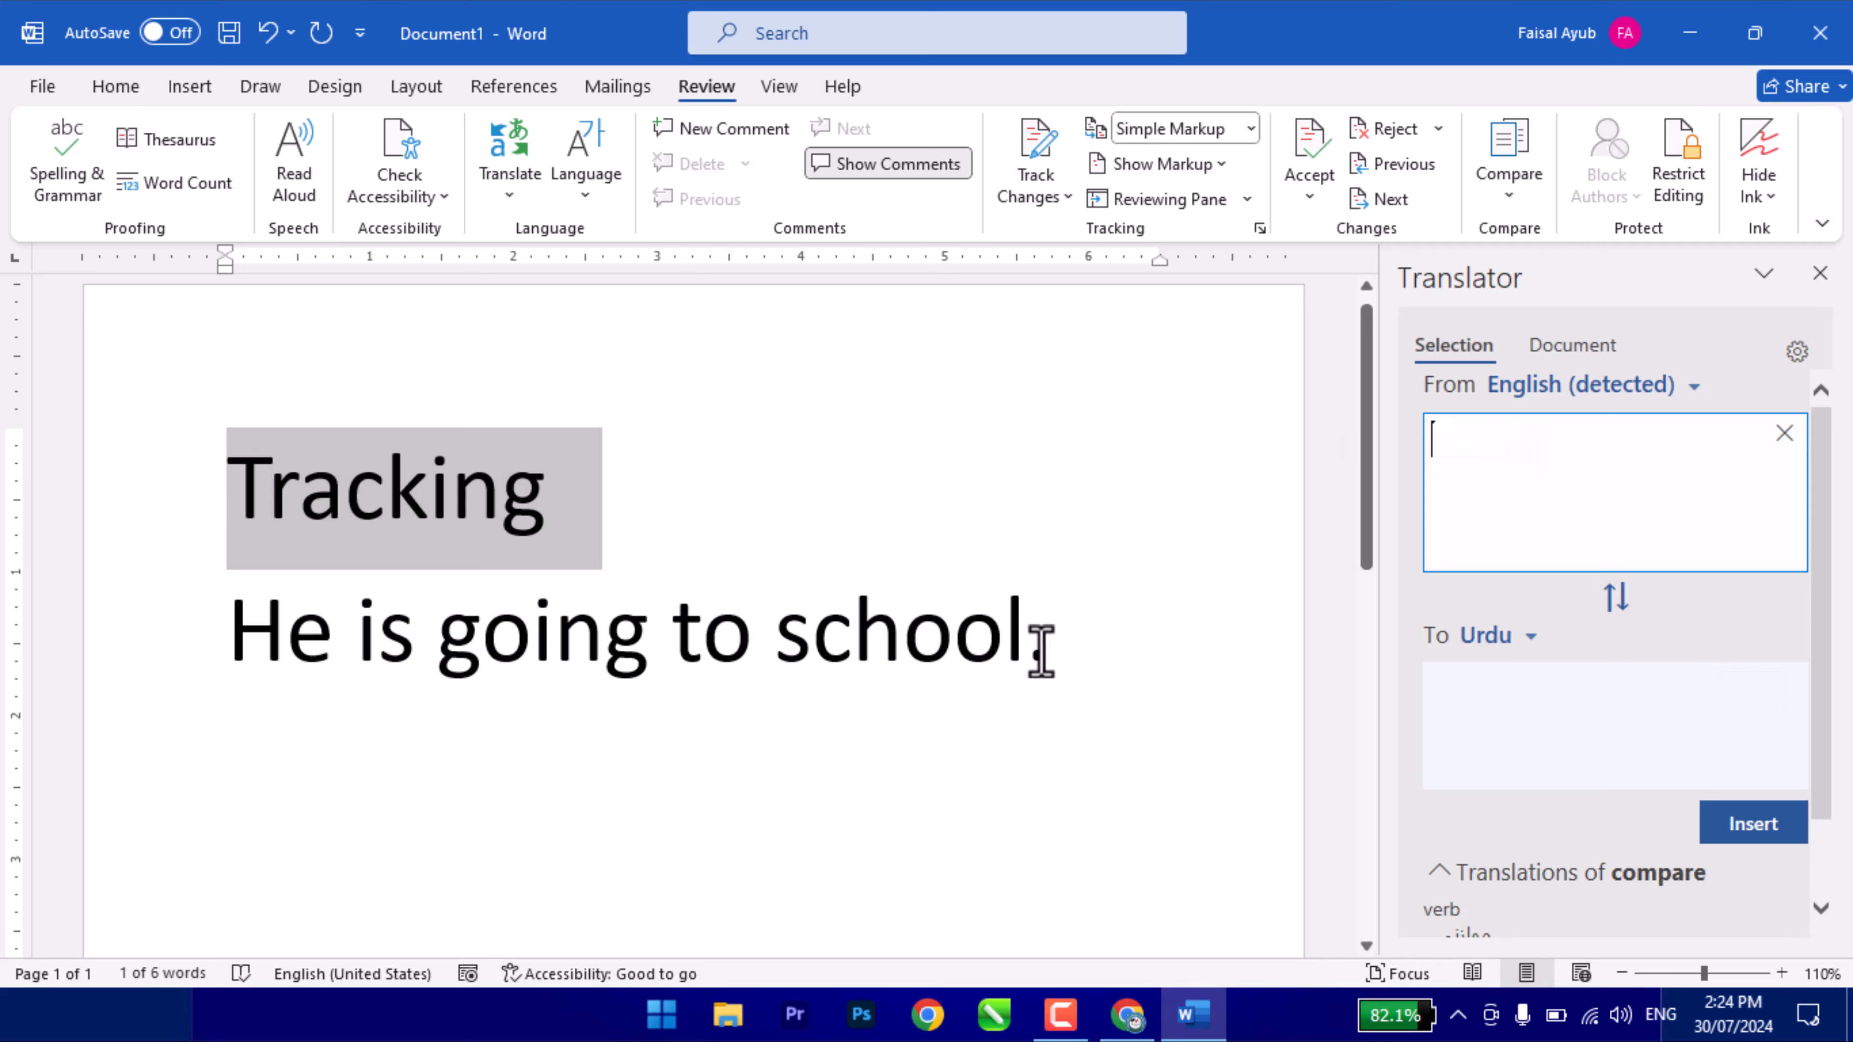
{"action": "left_click_drag", "start_coordinate": [1041, 652], "coordinate": [111, 628]}
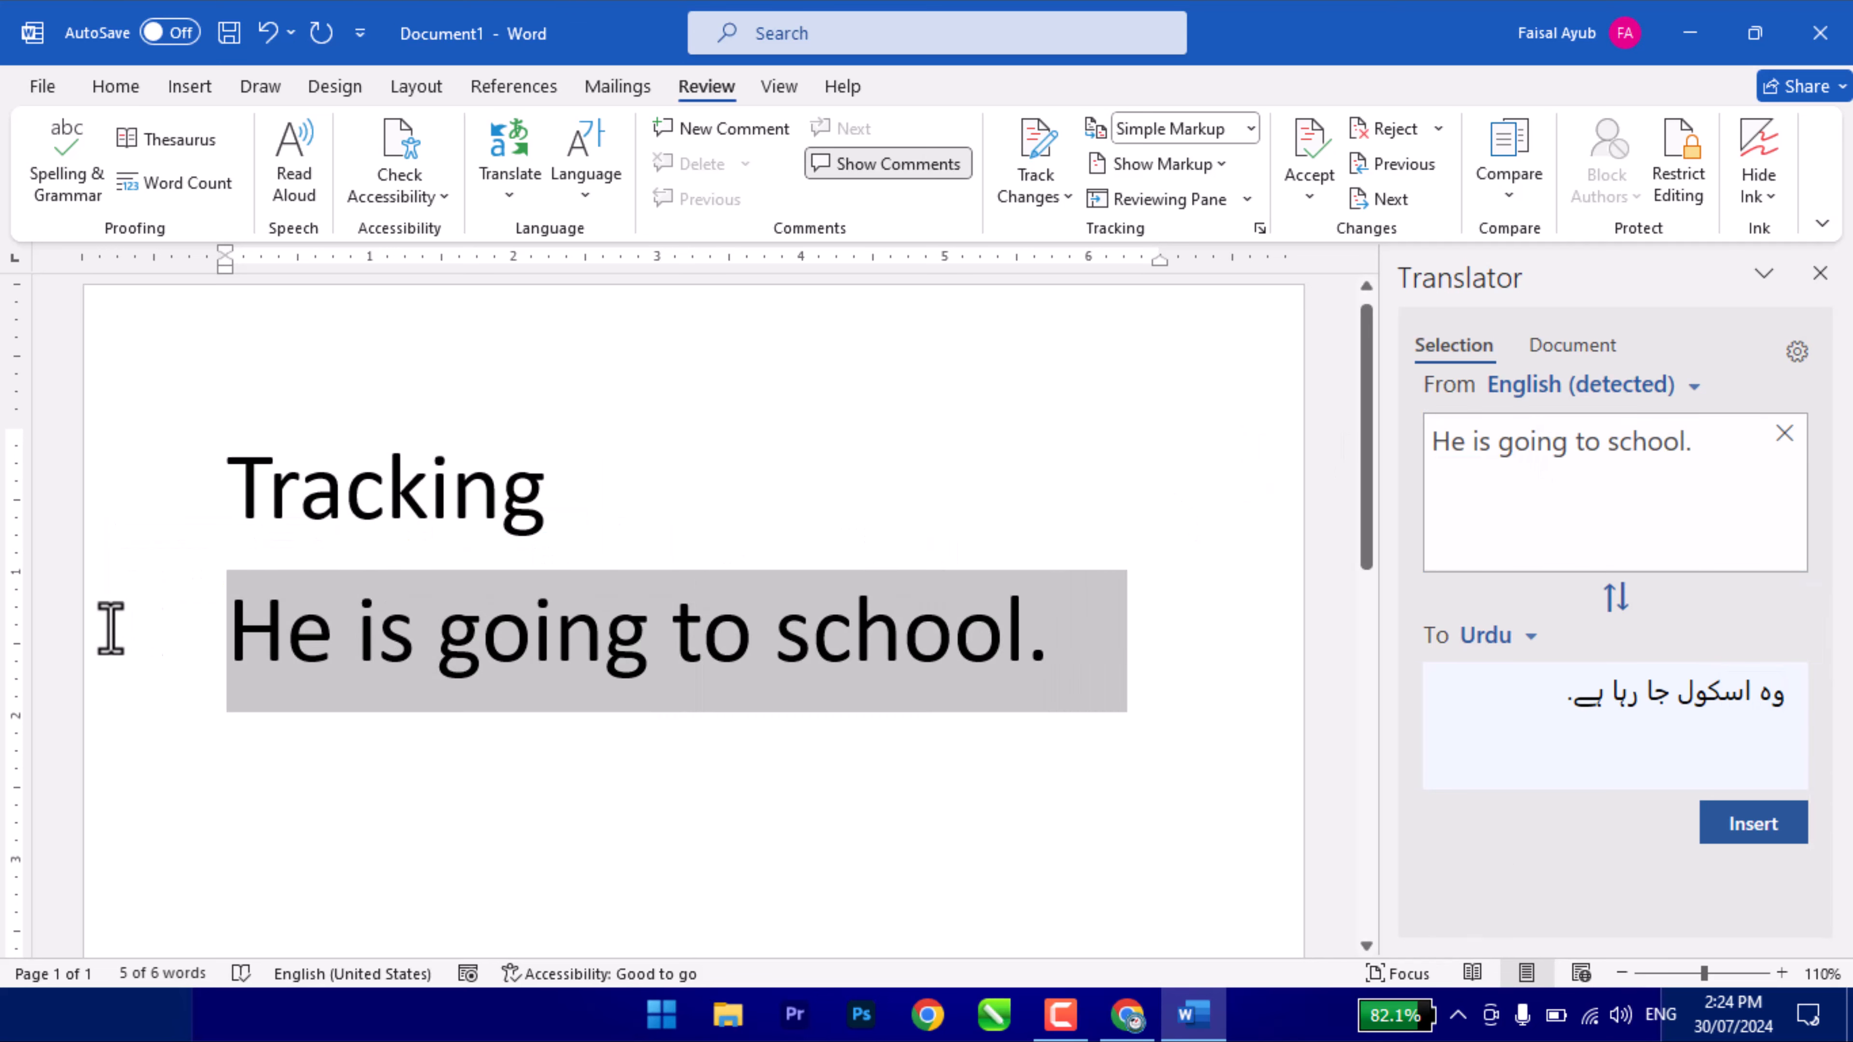
- Generate a sample video paragraph with =rand(1) and select it for translation
{"action": "left_click", "coordinate": [1513, 444]}
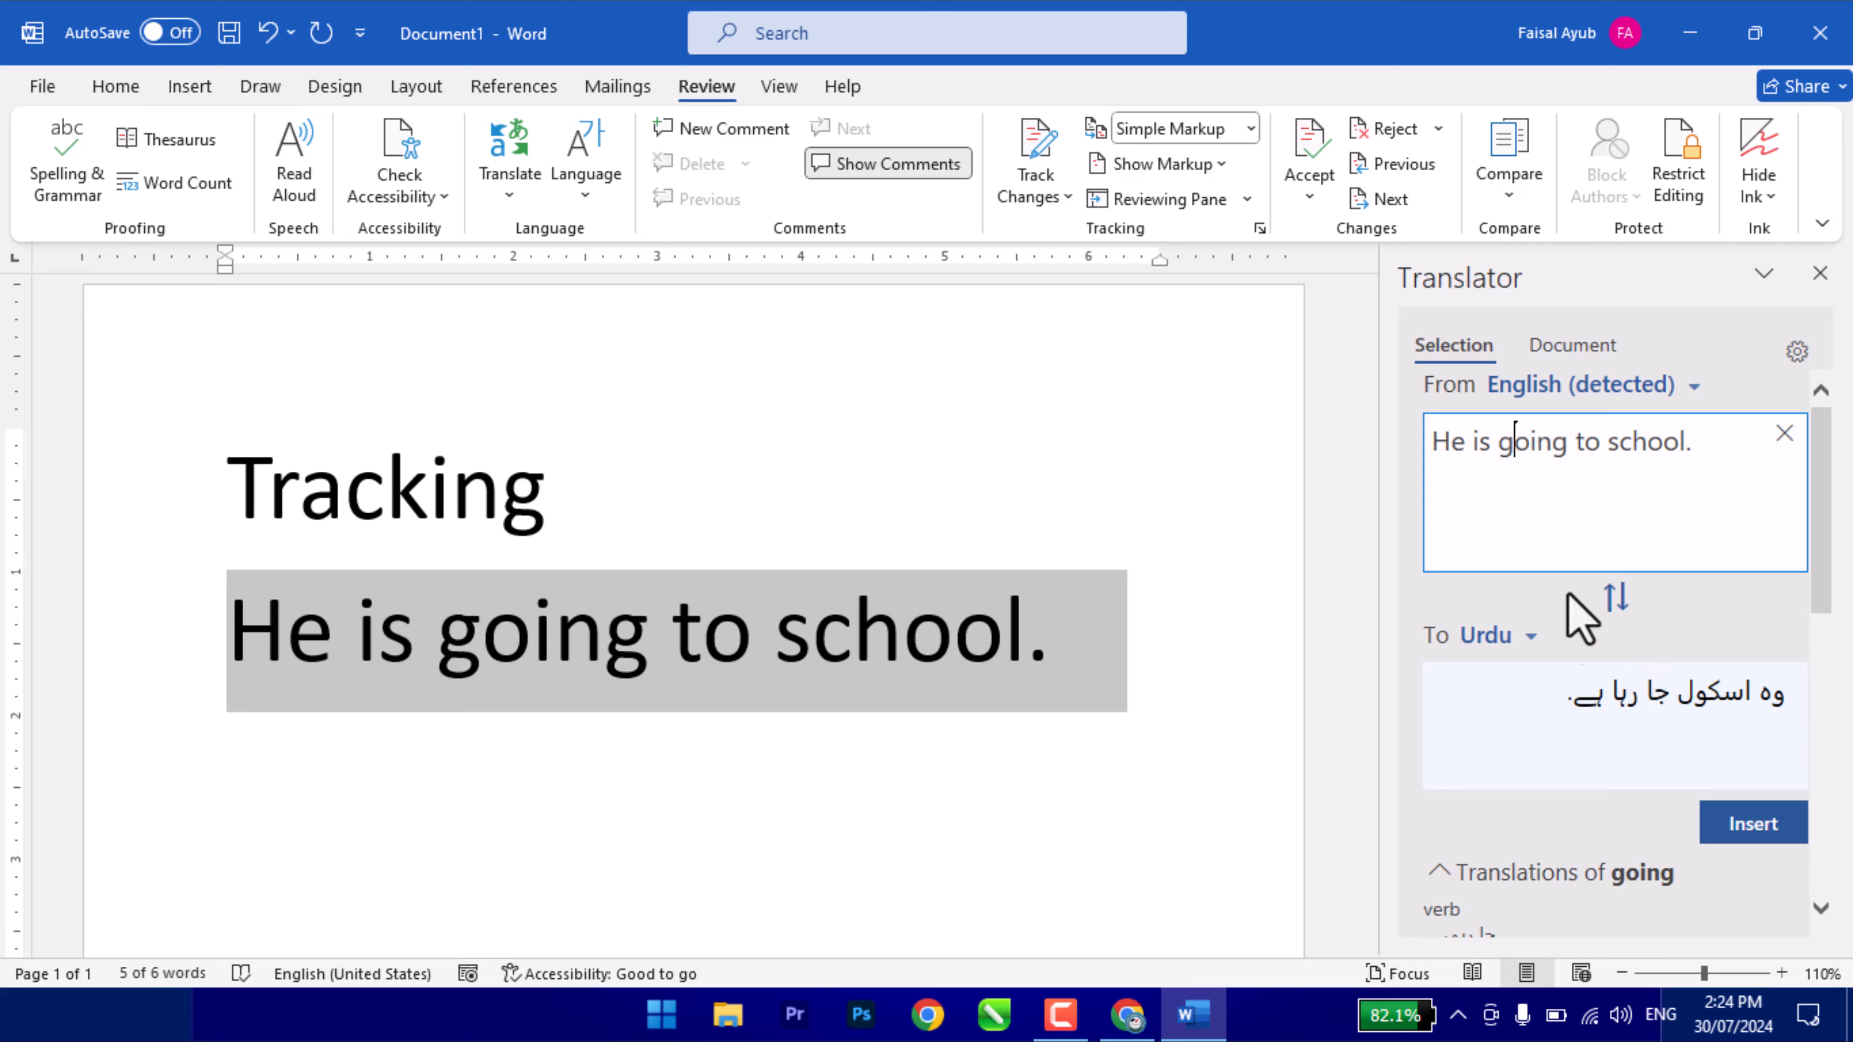
{"action": "left_click", "coordinate": [630, 818]}
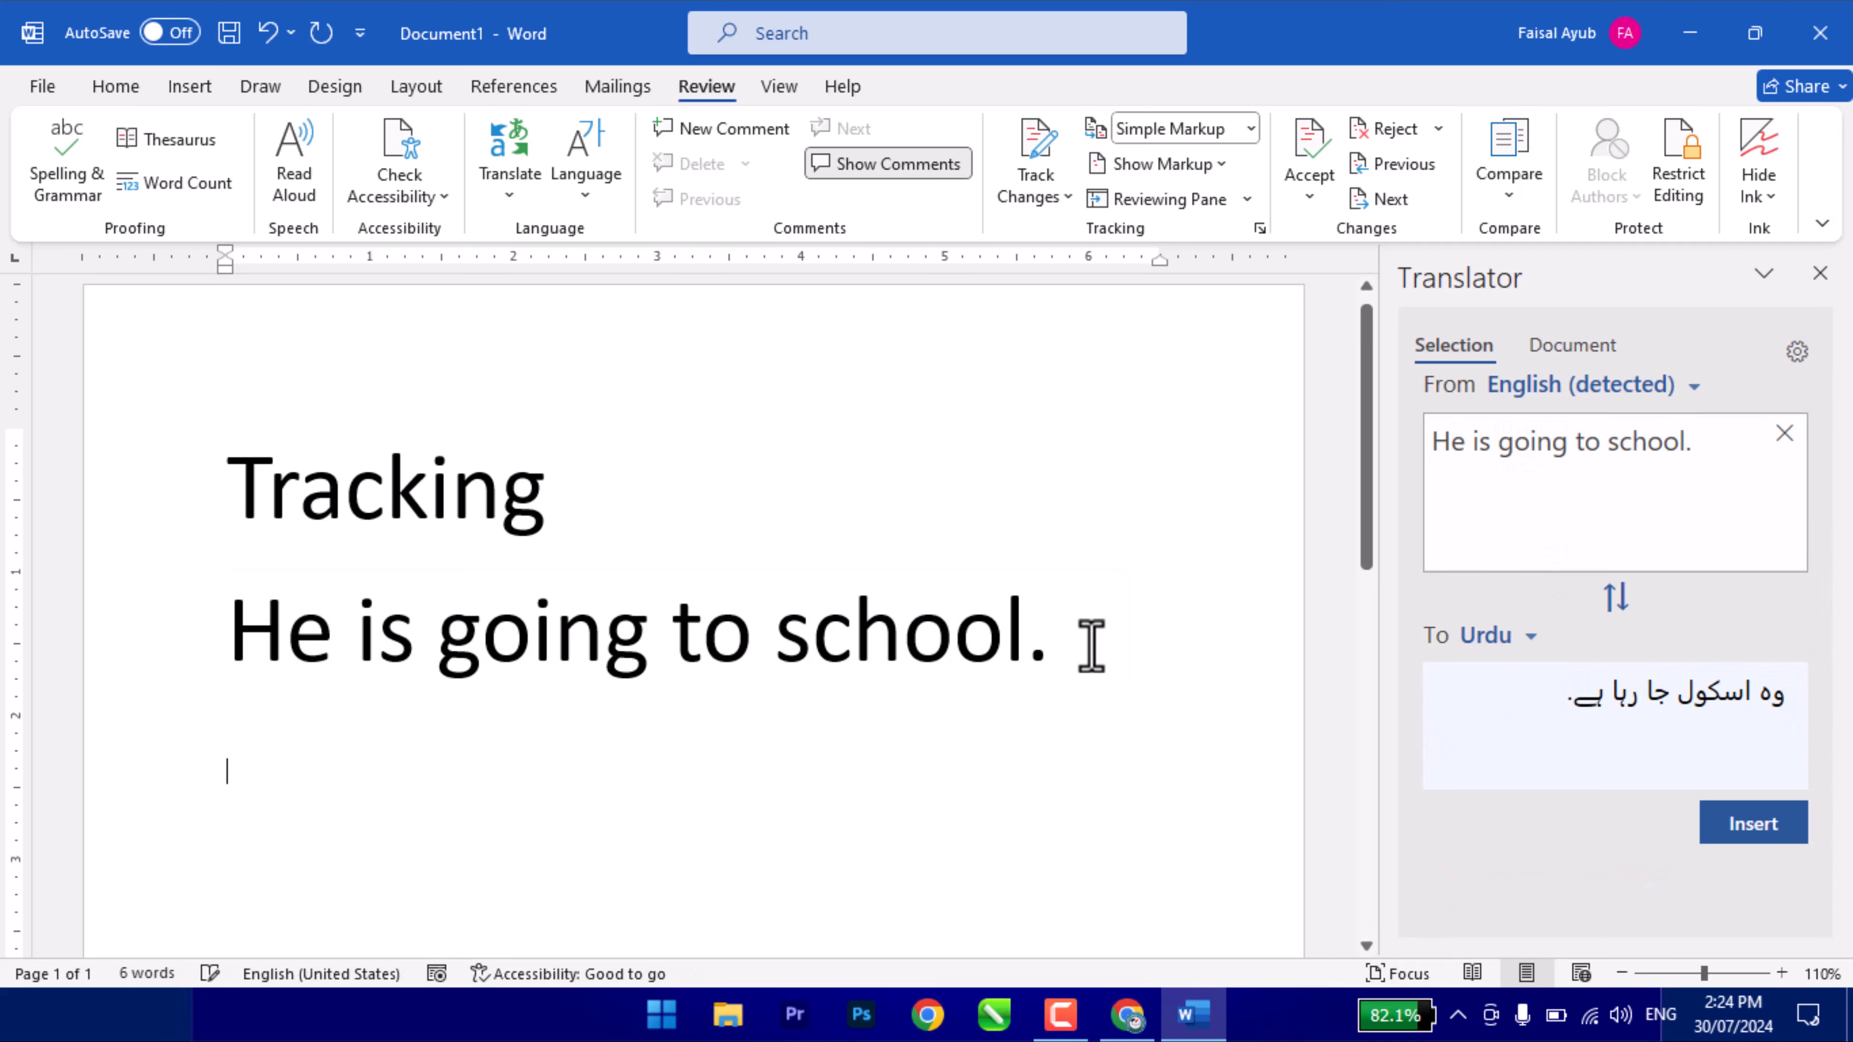
{"action": "type", "text": "=rand(1"}
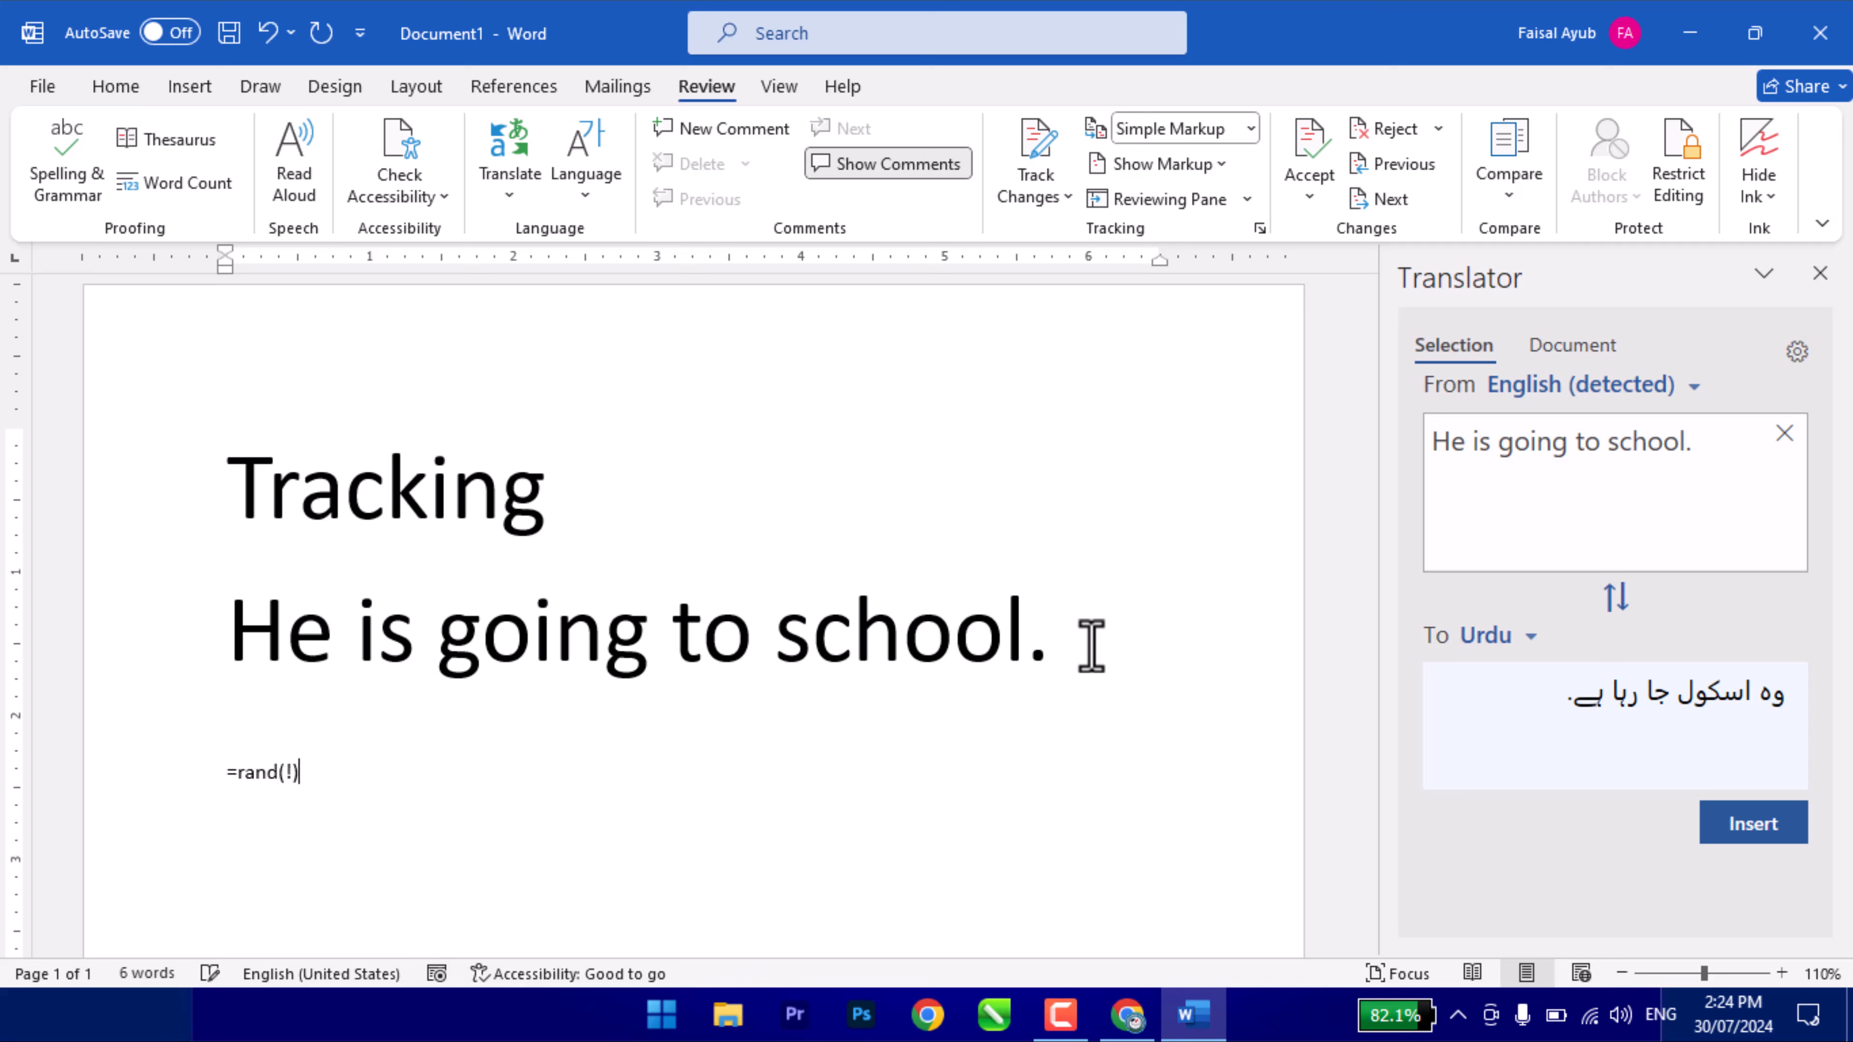
{"action": "key", "text": "Return"}
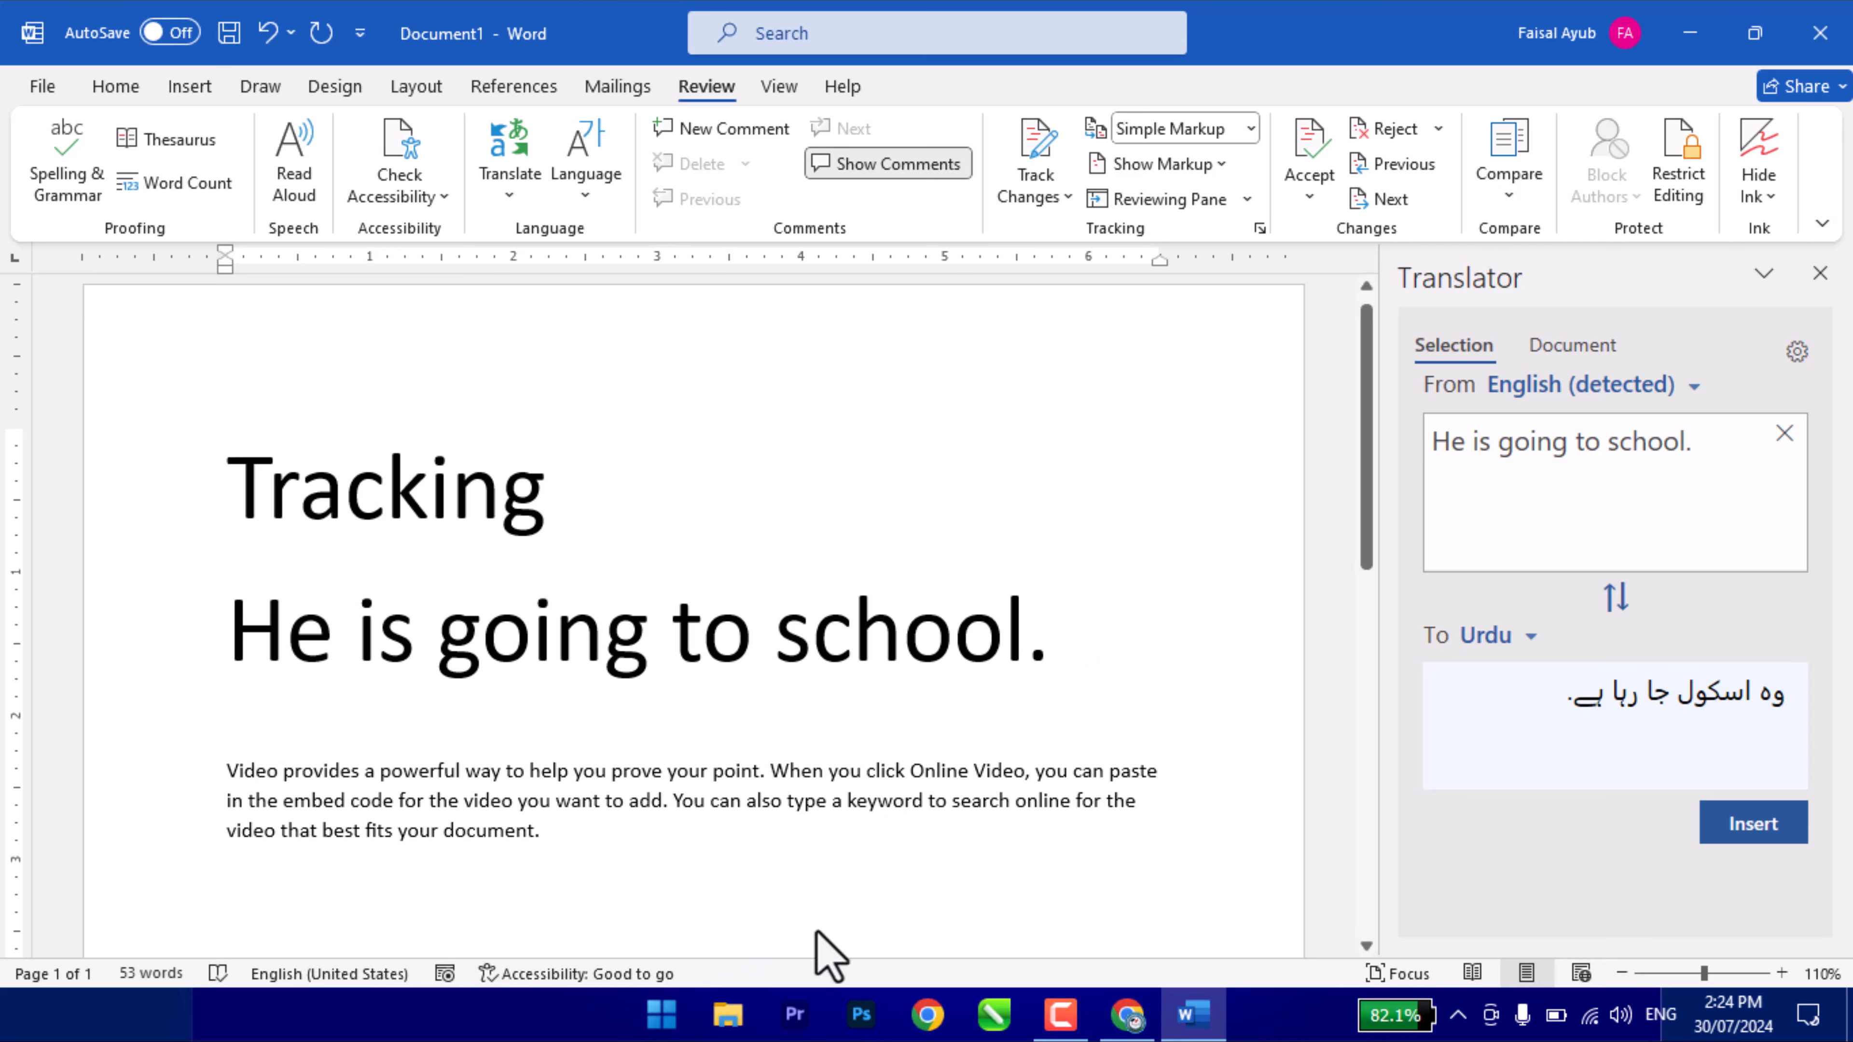
{"action": "triple_click", "coordinate": [324, 800]}
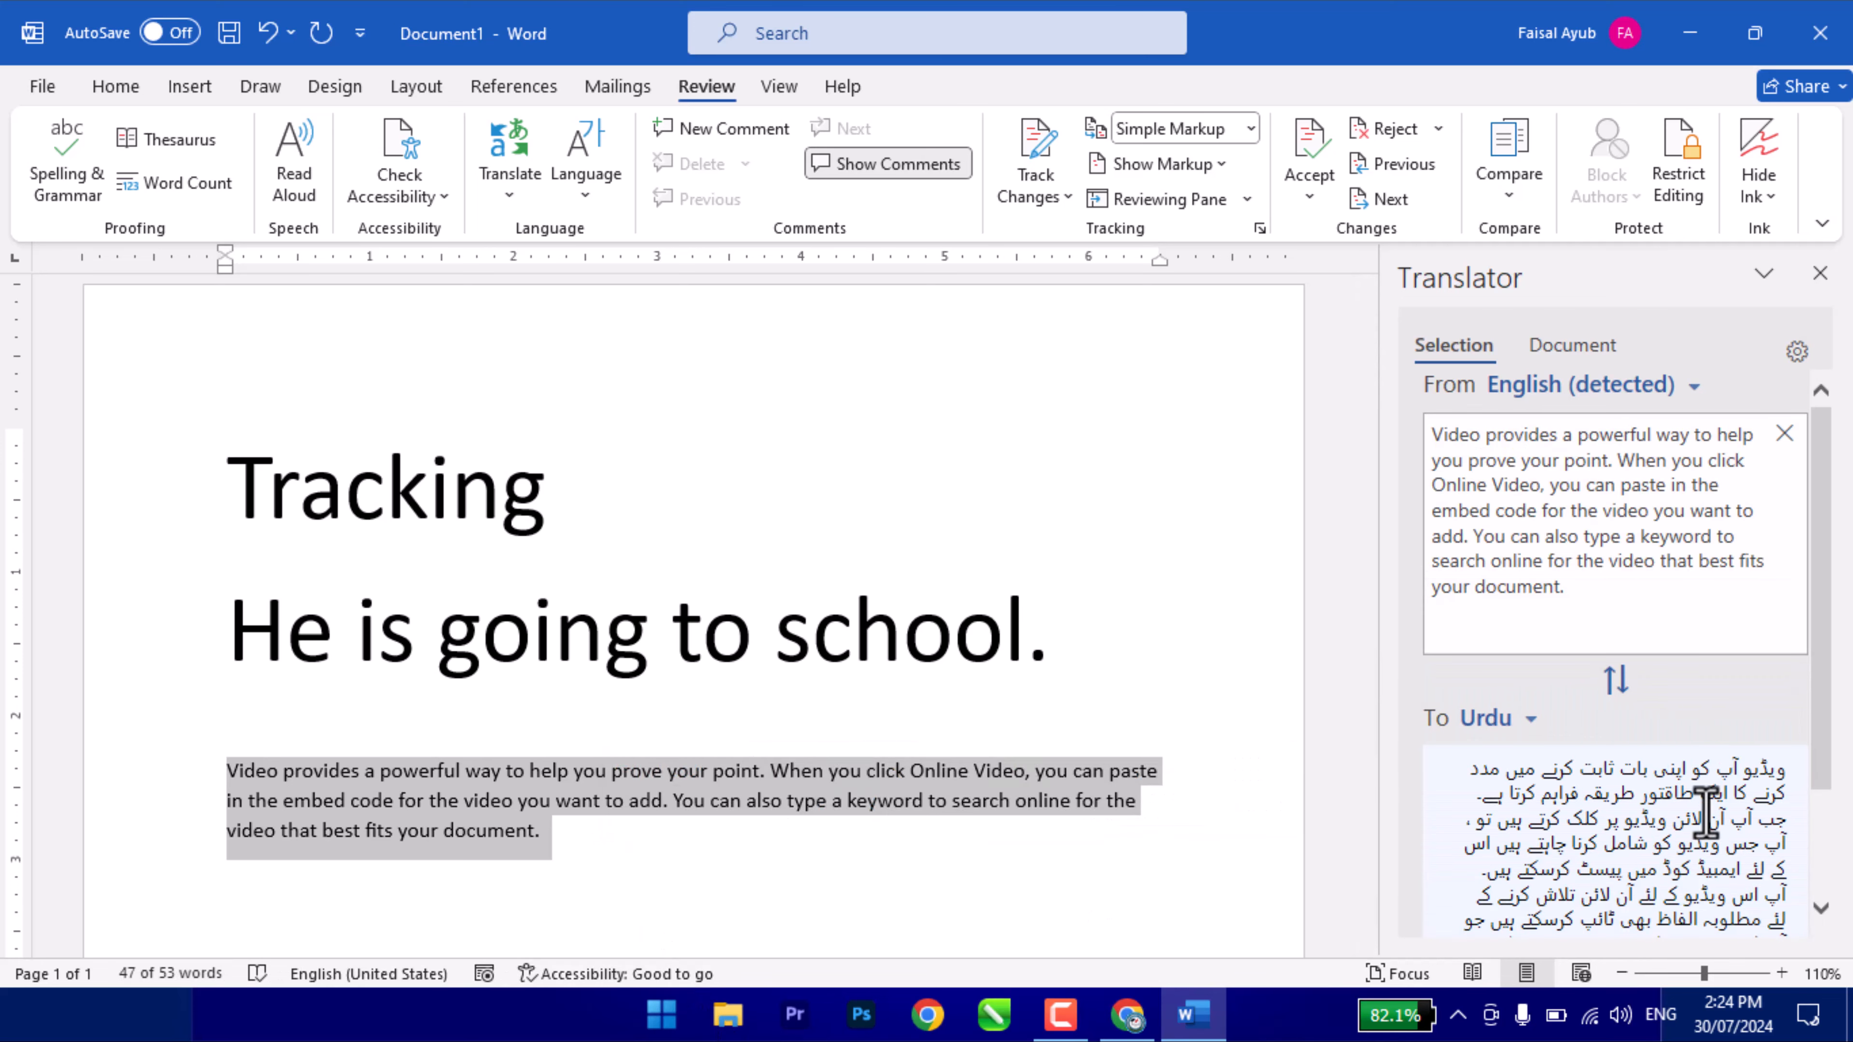
{"action": "scroll", "coordinate": [1700, 815], "scroll_direction": "down", "scroll_amount": 2}
{"action": "scroll", "coordinate": [1629, 834], "scroll_direction": "up", "scroll_amount": 3}
{"action": "scroll", "coordinate": [1633, 827], "scroll_direction": "down", "scroll_amount": 3}
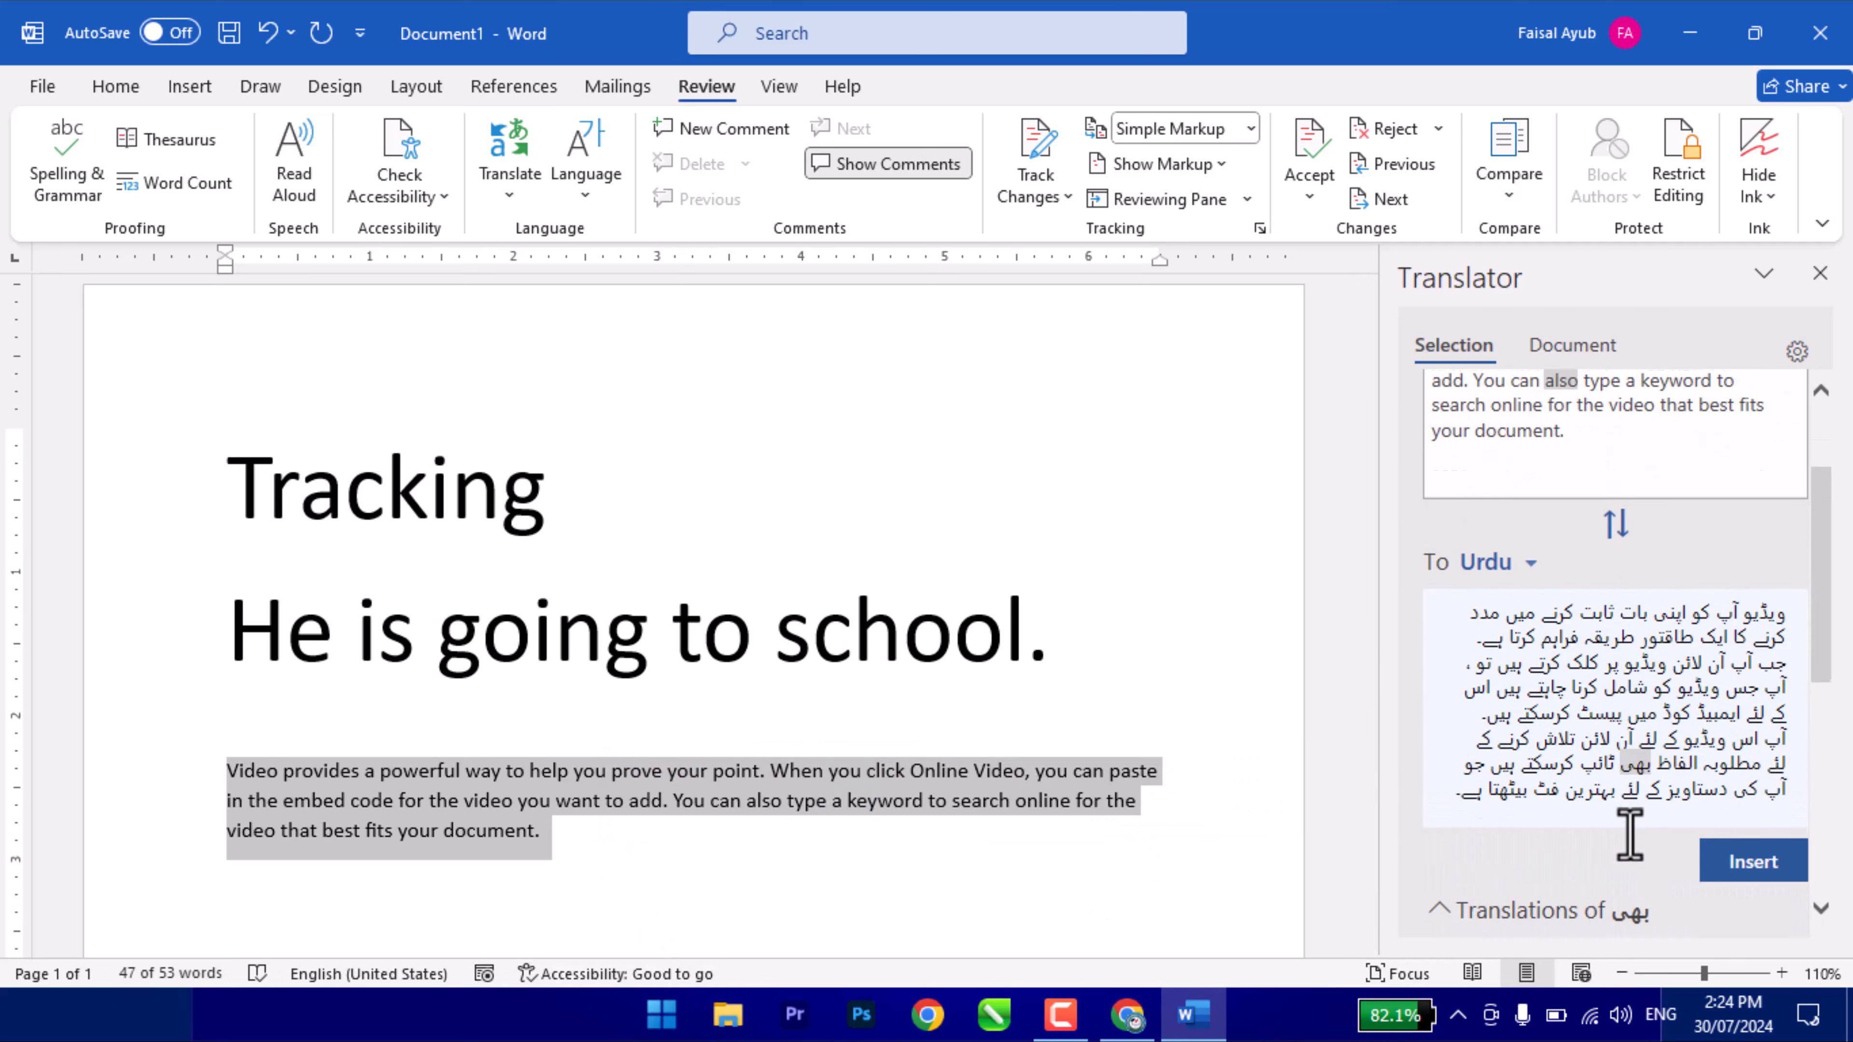
- Insert the paragraph's Urdu translation below the English original, bringing the document to 125 words
{"action": "left_click", "coordinate": [665, 868]}
{"action": "scroll", "coordinate": [642, 846], "scroll_direction": "down", "scroll_amount": 3}
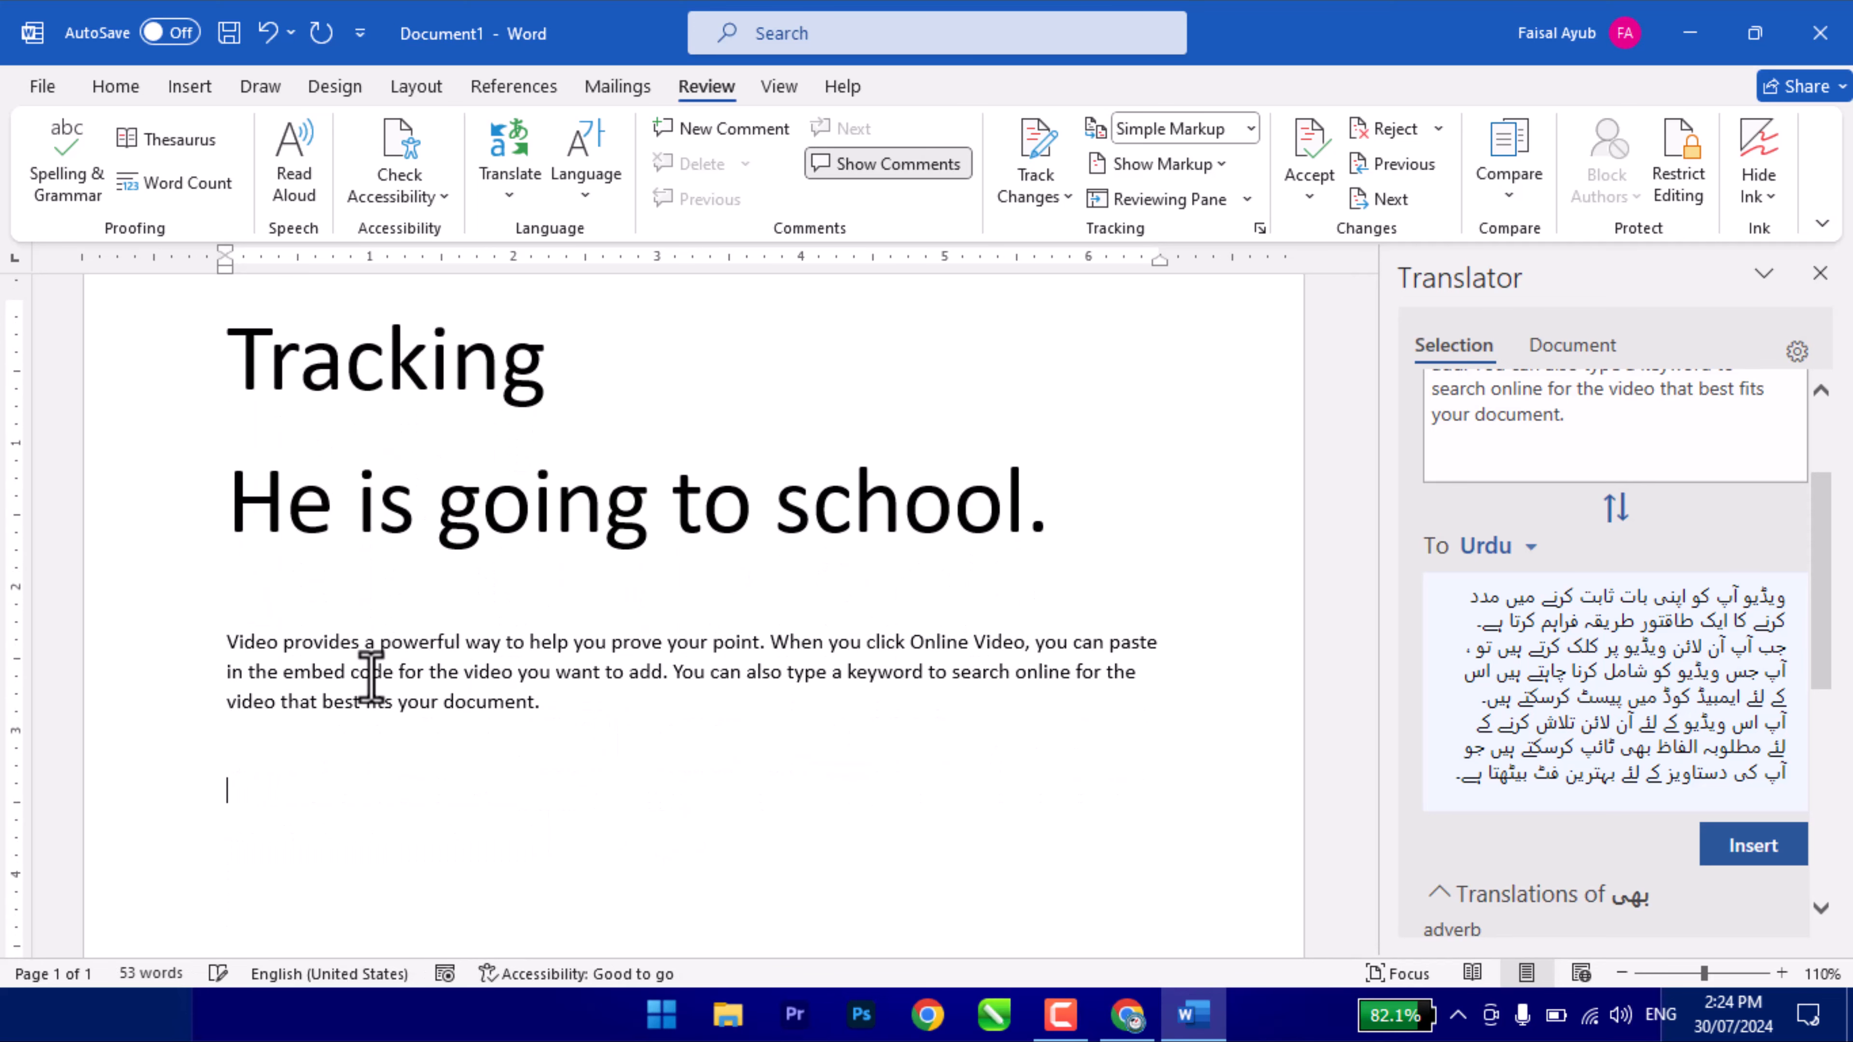
{"action": "left_click", "coordinate": [1736, 860]}
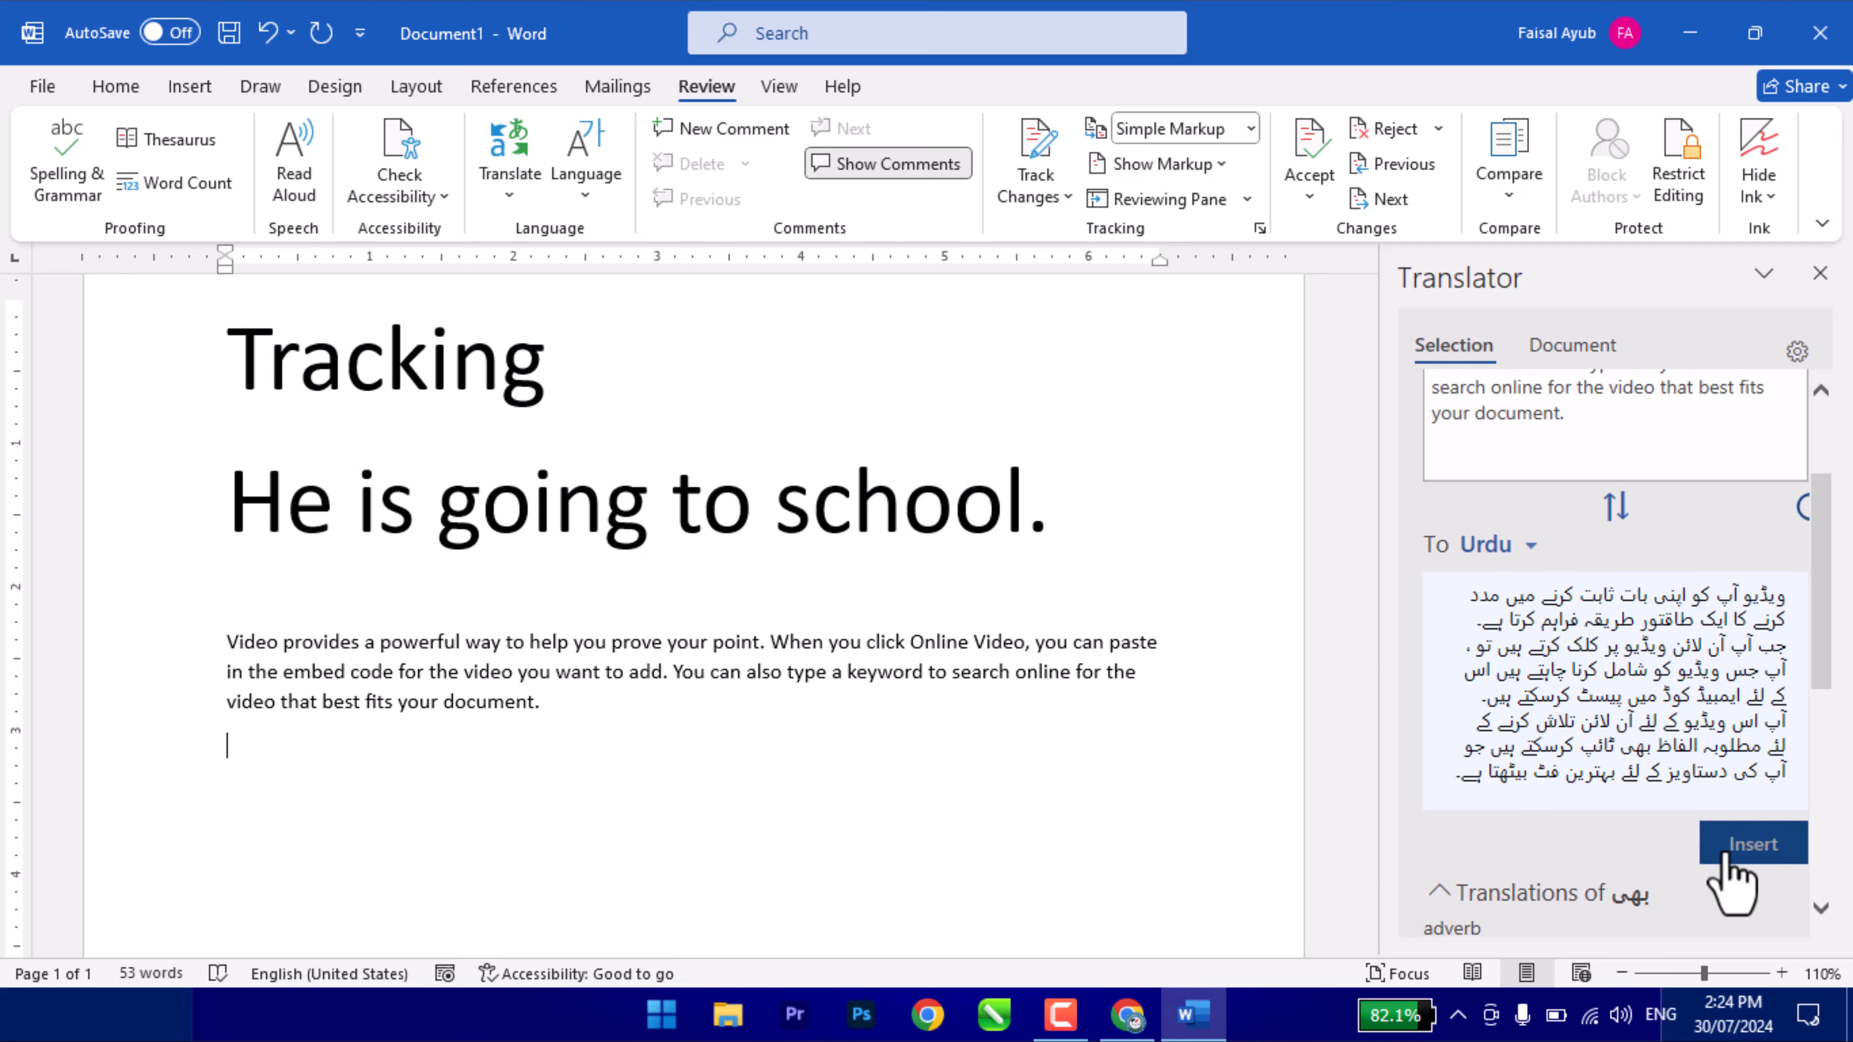
{"action": "scroll", "coordinate": [500, 779], "scroll_direction": "down", "scroll_amount": 7}
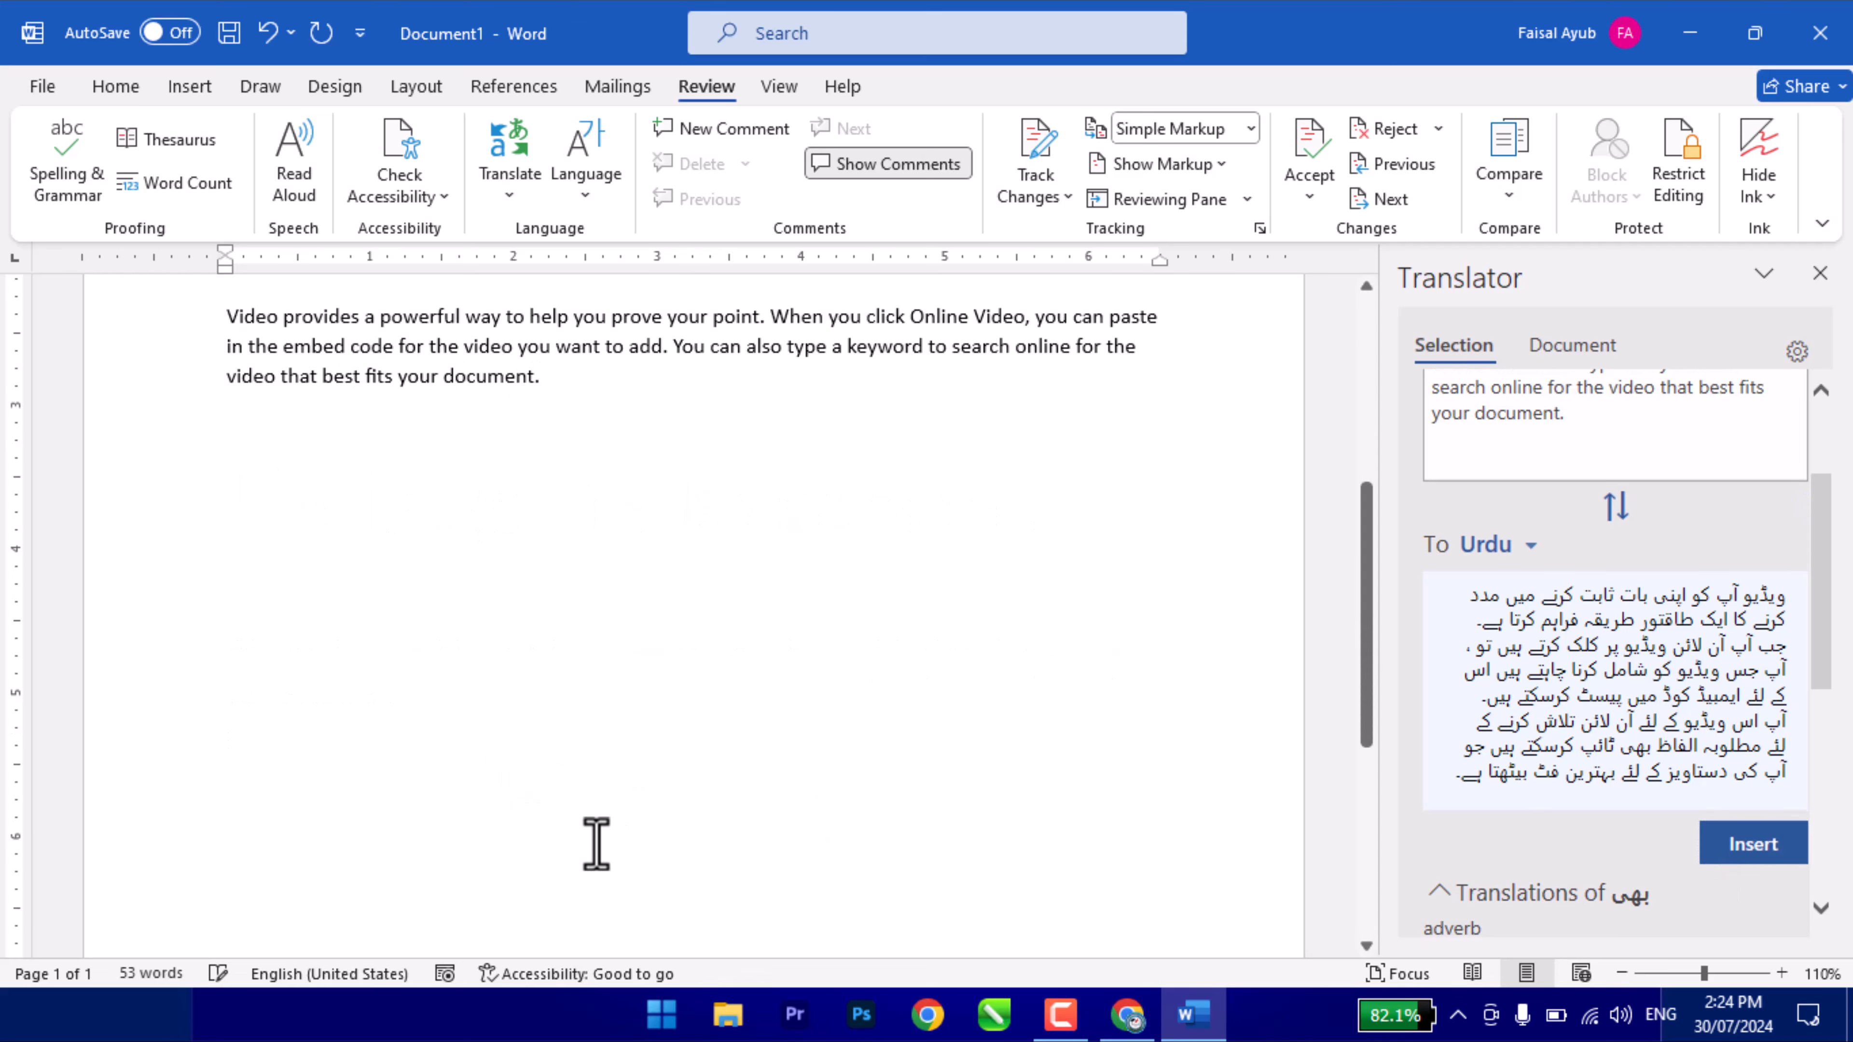
{"action": "scroll", "coordinate": [530, 653], "scroll_direction": "up", "scroll_amount": 9}
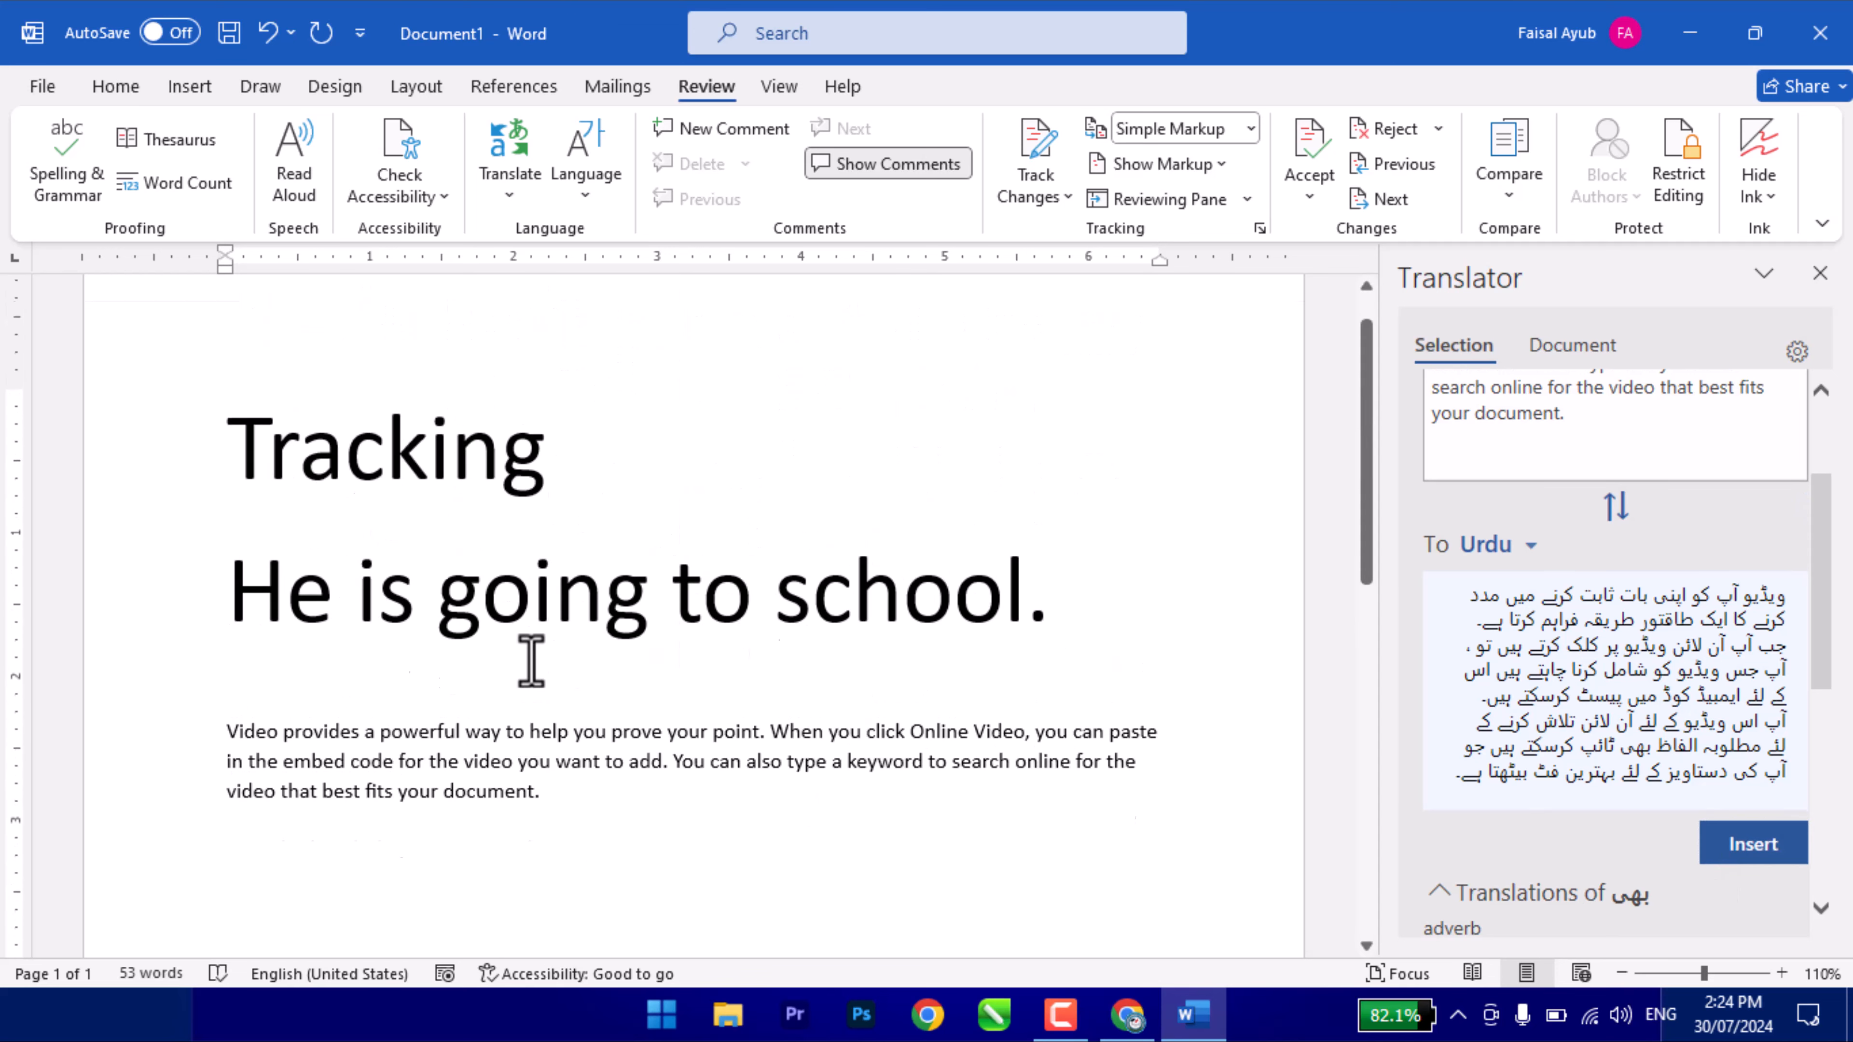
{"action": "scroll", "coordinate": [531, 660], "scroll_direction": "down", "scroll_amount": 10}
{"action": "scroll", "coordinate": [531, 661], "scroll_direction": "up", "scroll_amount": 10}
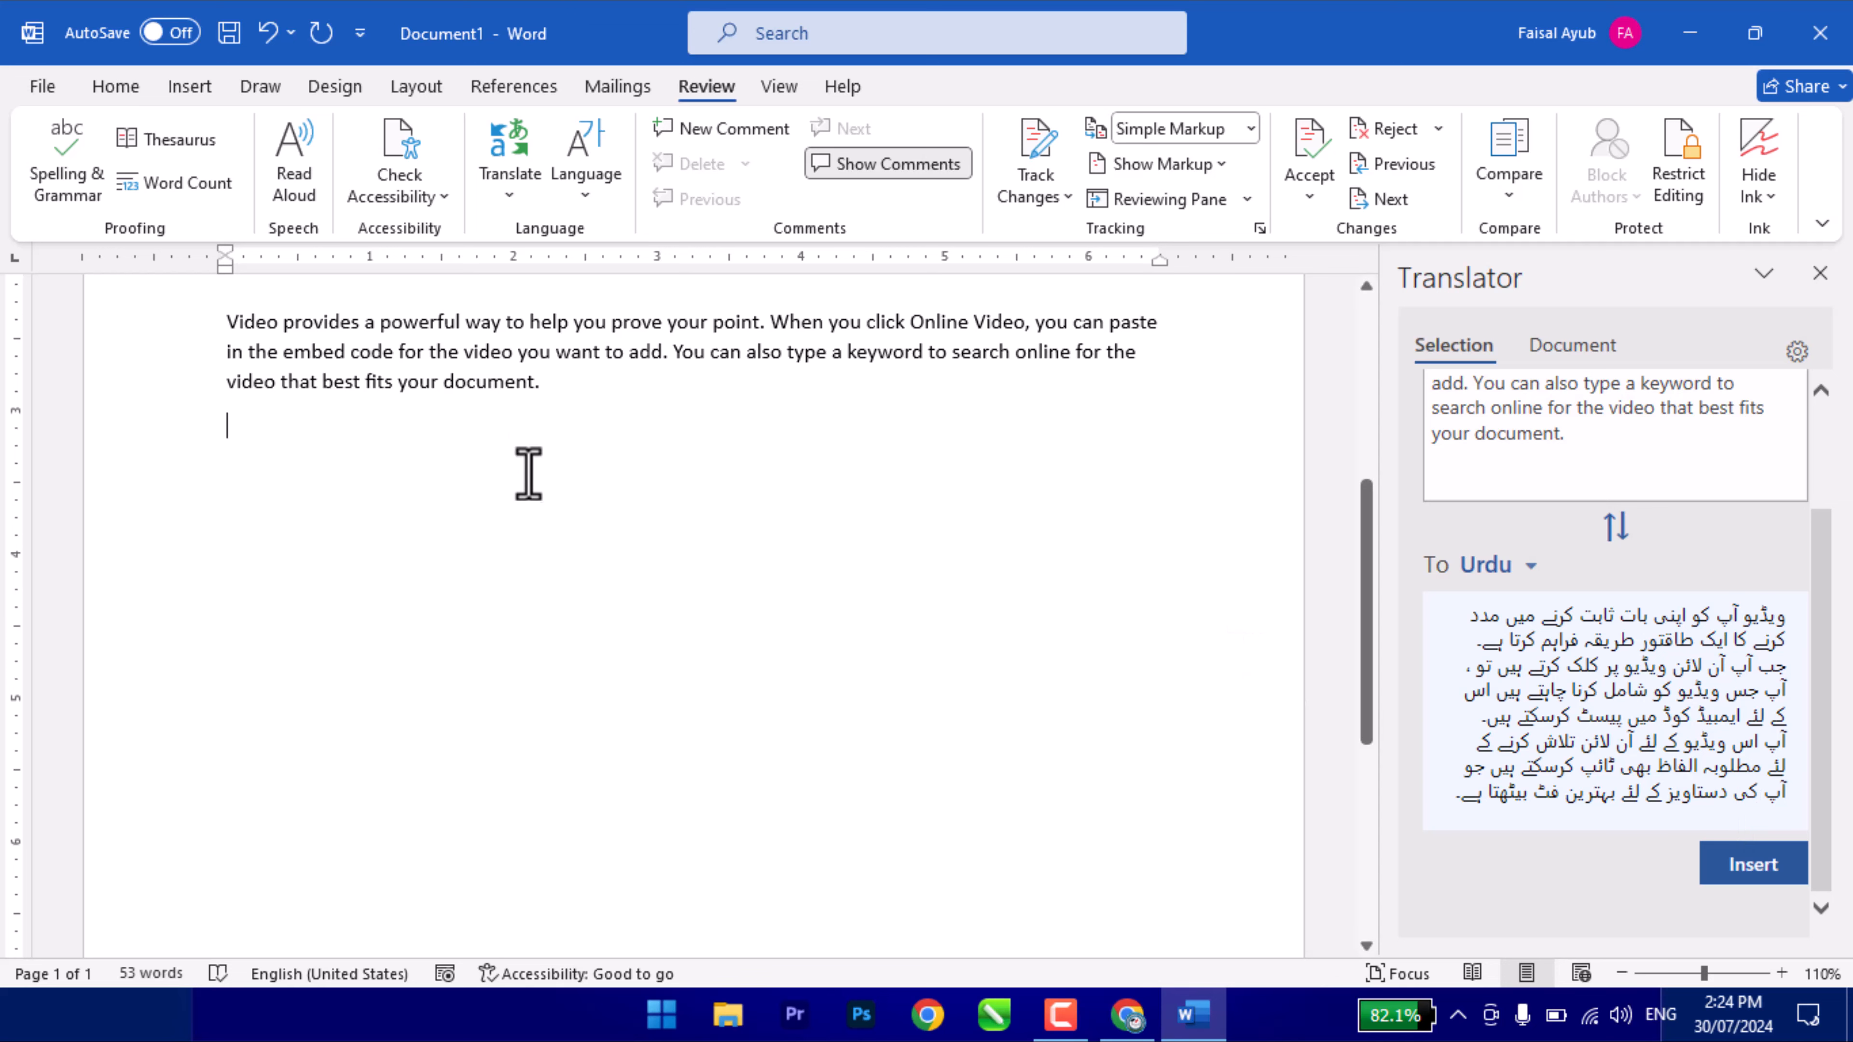
{"action": "left_click", "coordinate": [1779, 867]}
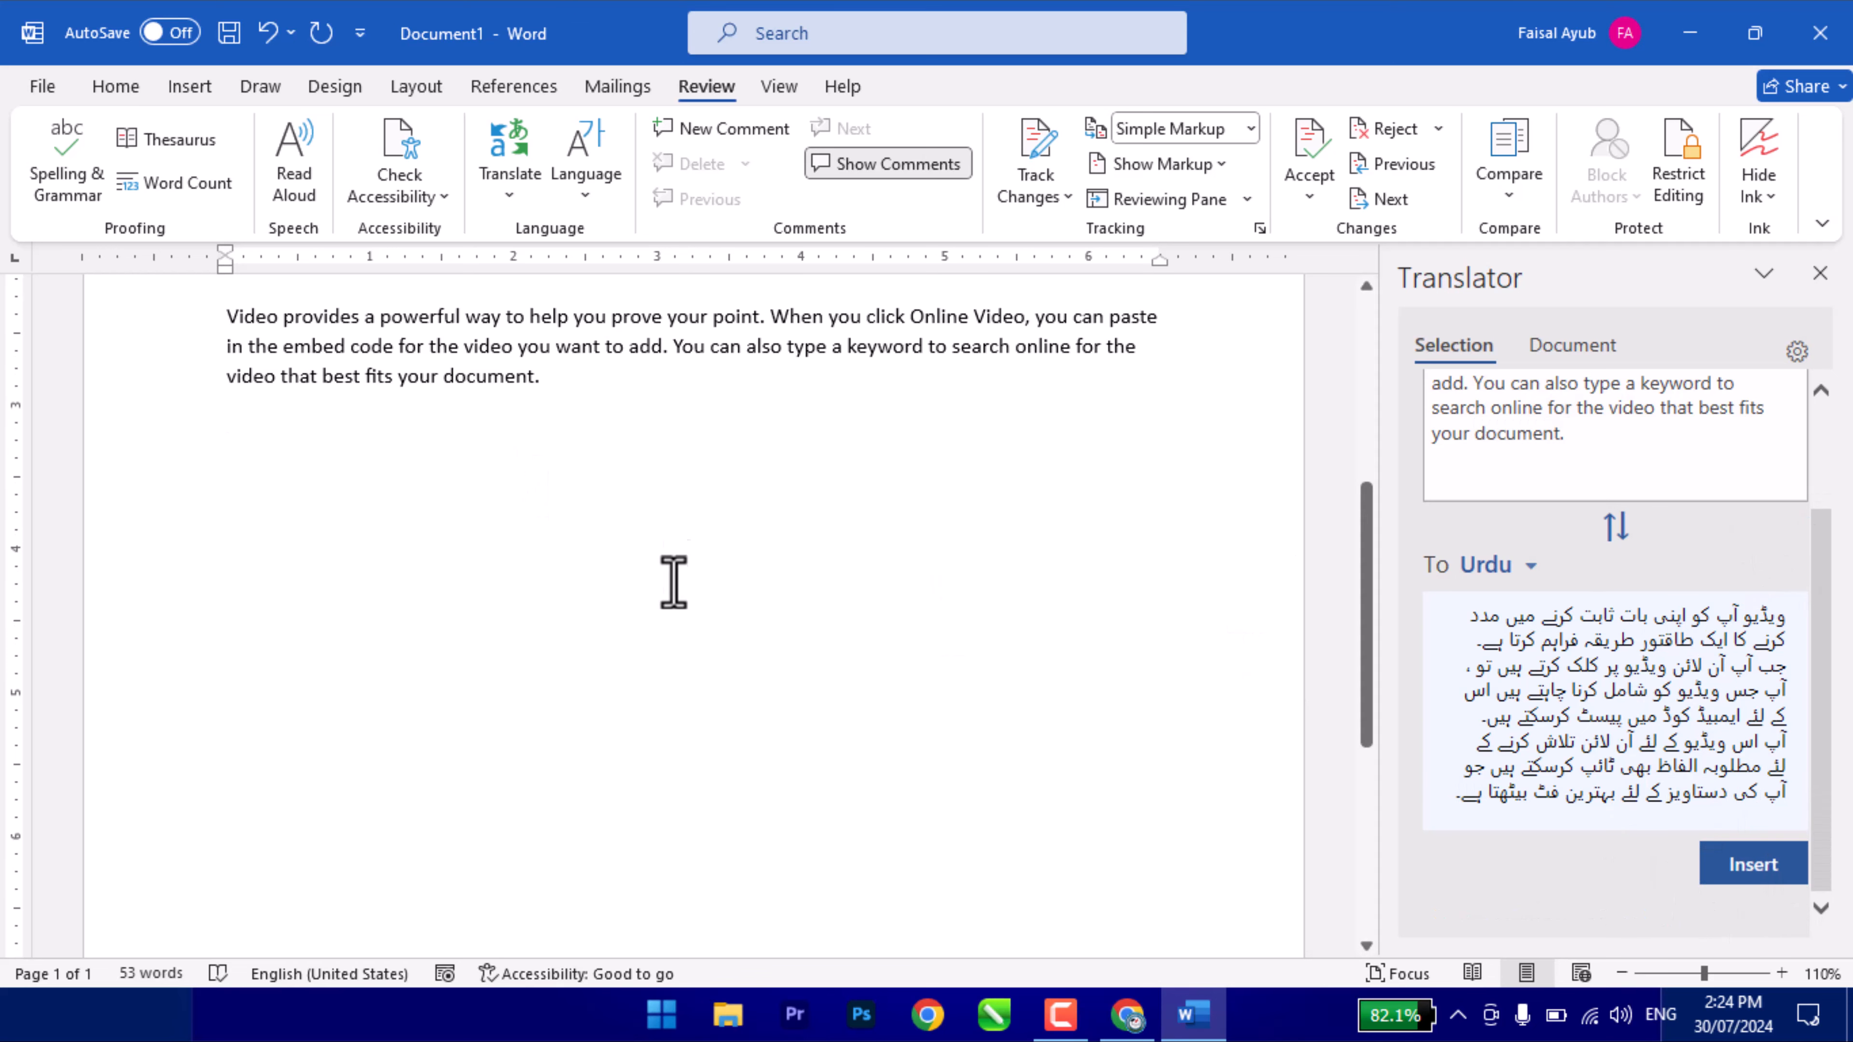
{"action": "mouse_move", "coordinate": [1781, 622]}
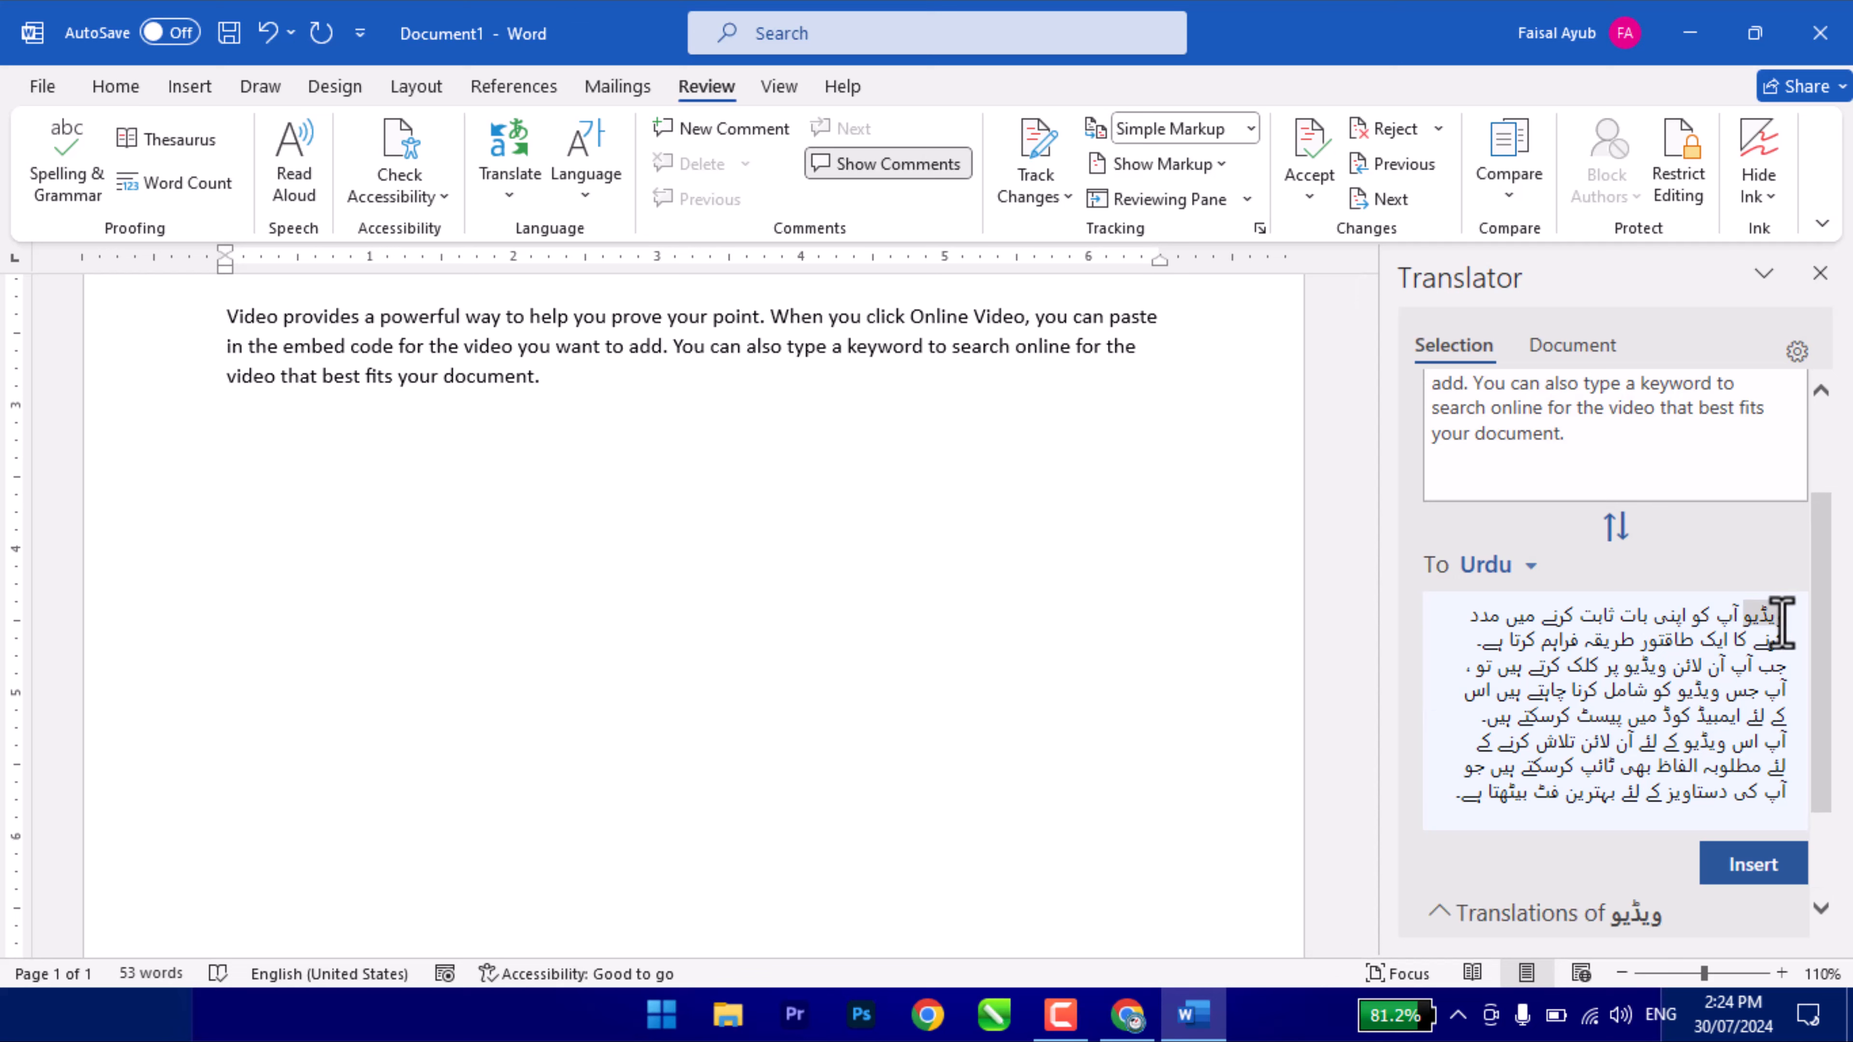
{"action": "left_click_drag", "start_coordinate": [1782, 623], "coordinate": [1407, 902]}
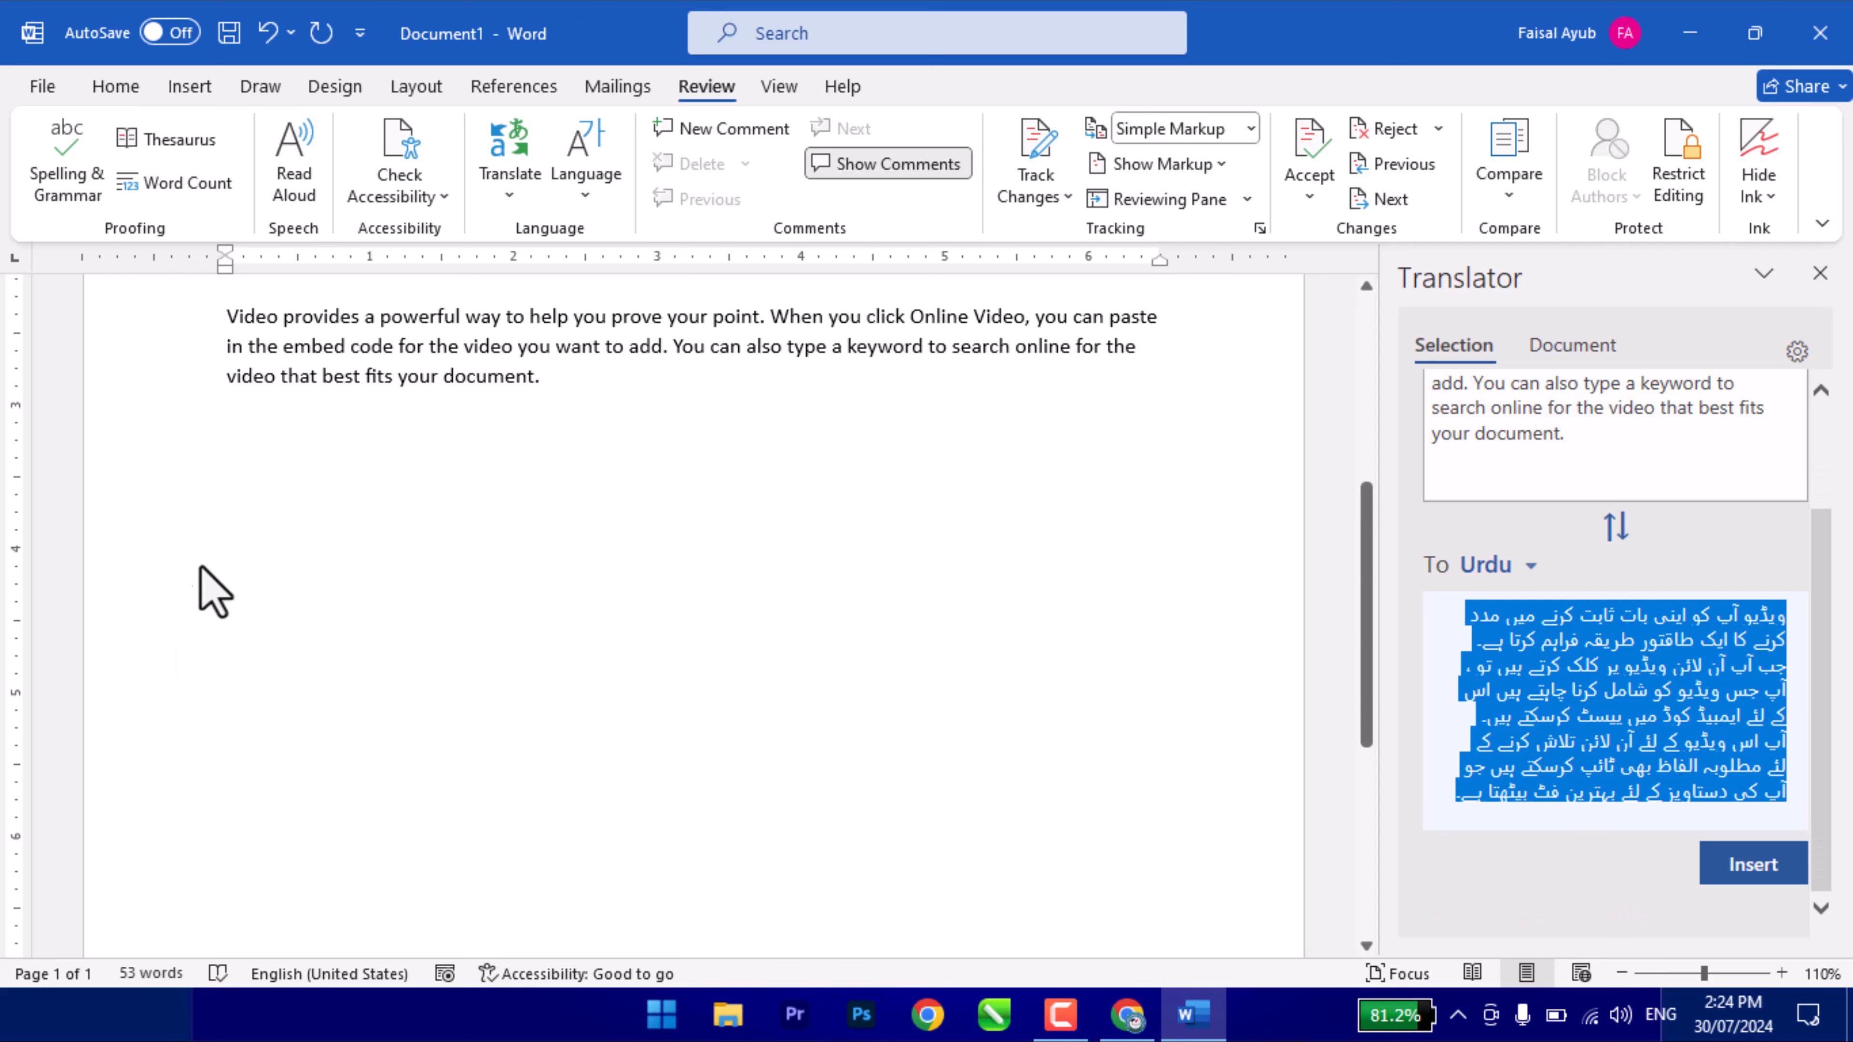
{"action": "left_click", "coordinate": [263, 432]}
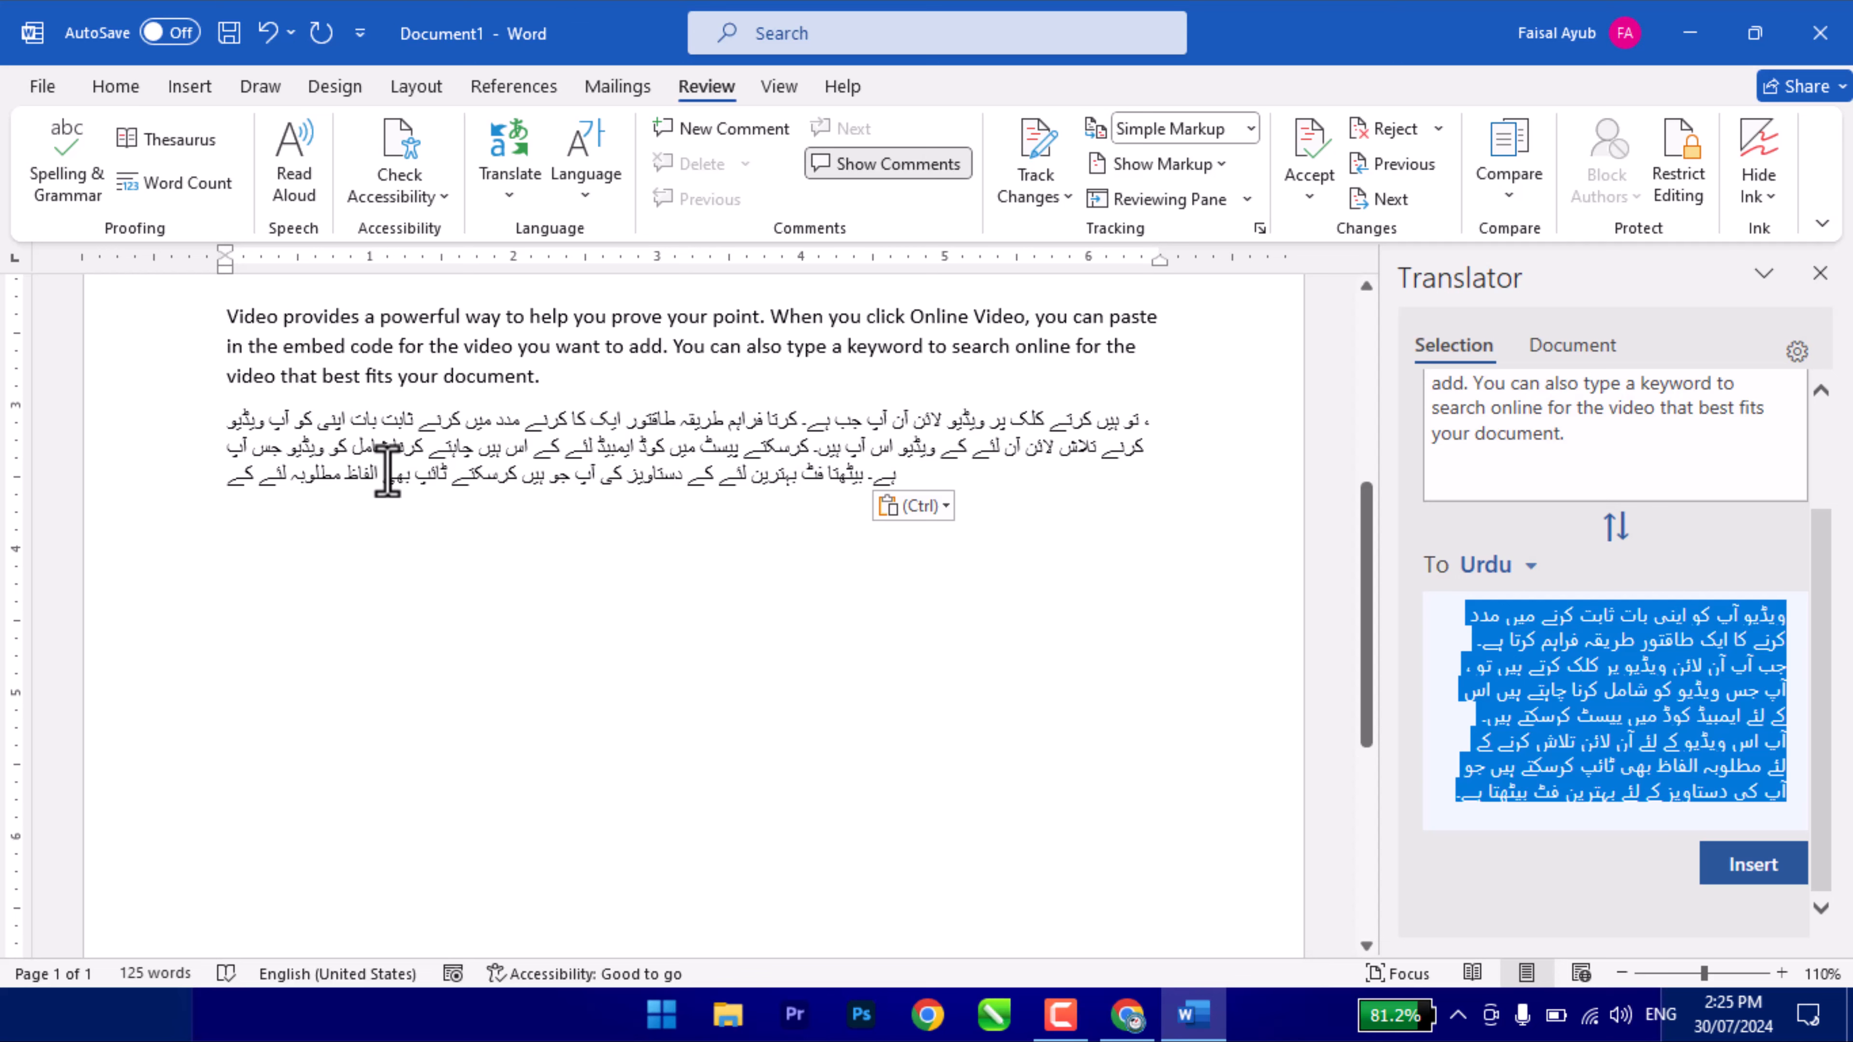
{"action": "scroll", "coordinate": [1568, 583], "scroll_direction": "up", "scroll_amount": 3}
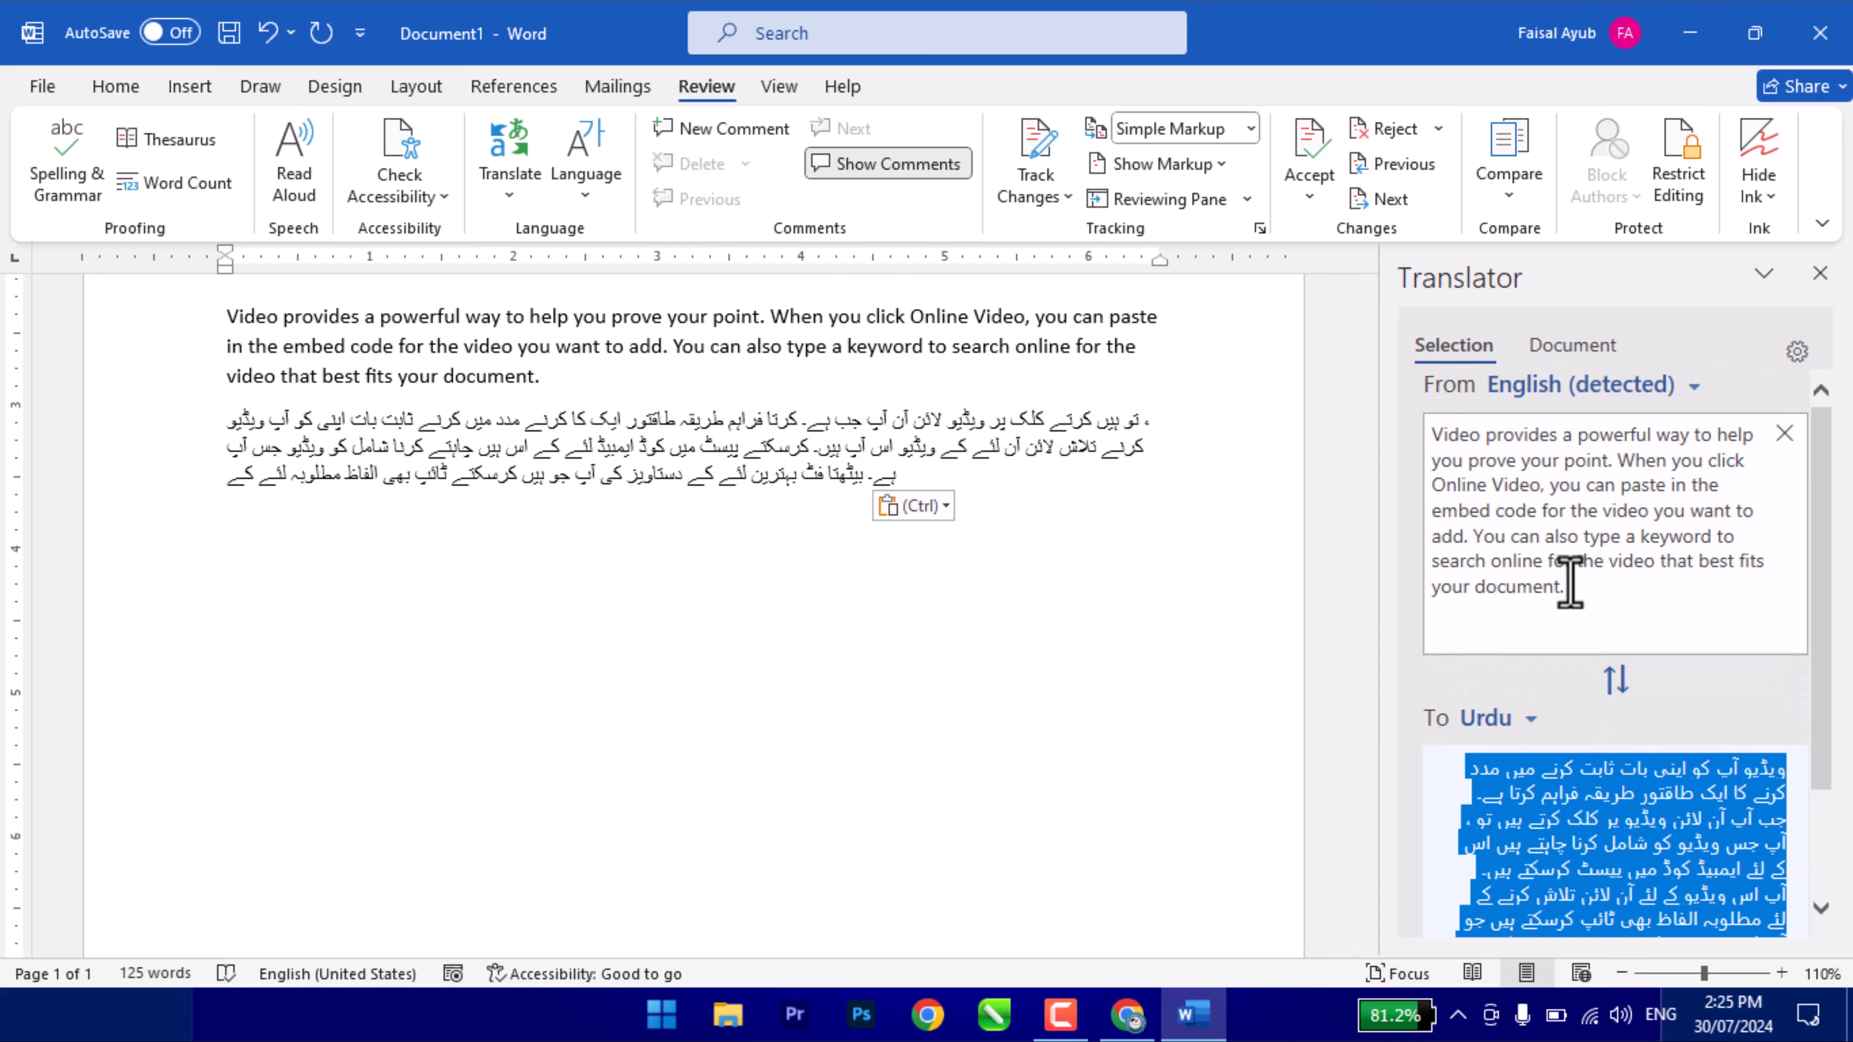
- Close the Translator pane and view Language Preferences without changing anything
{"action": "left_click", "coordinate": [1820, 273]}
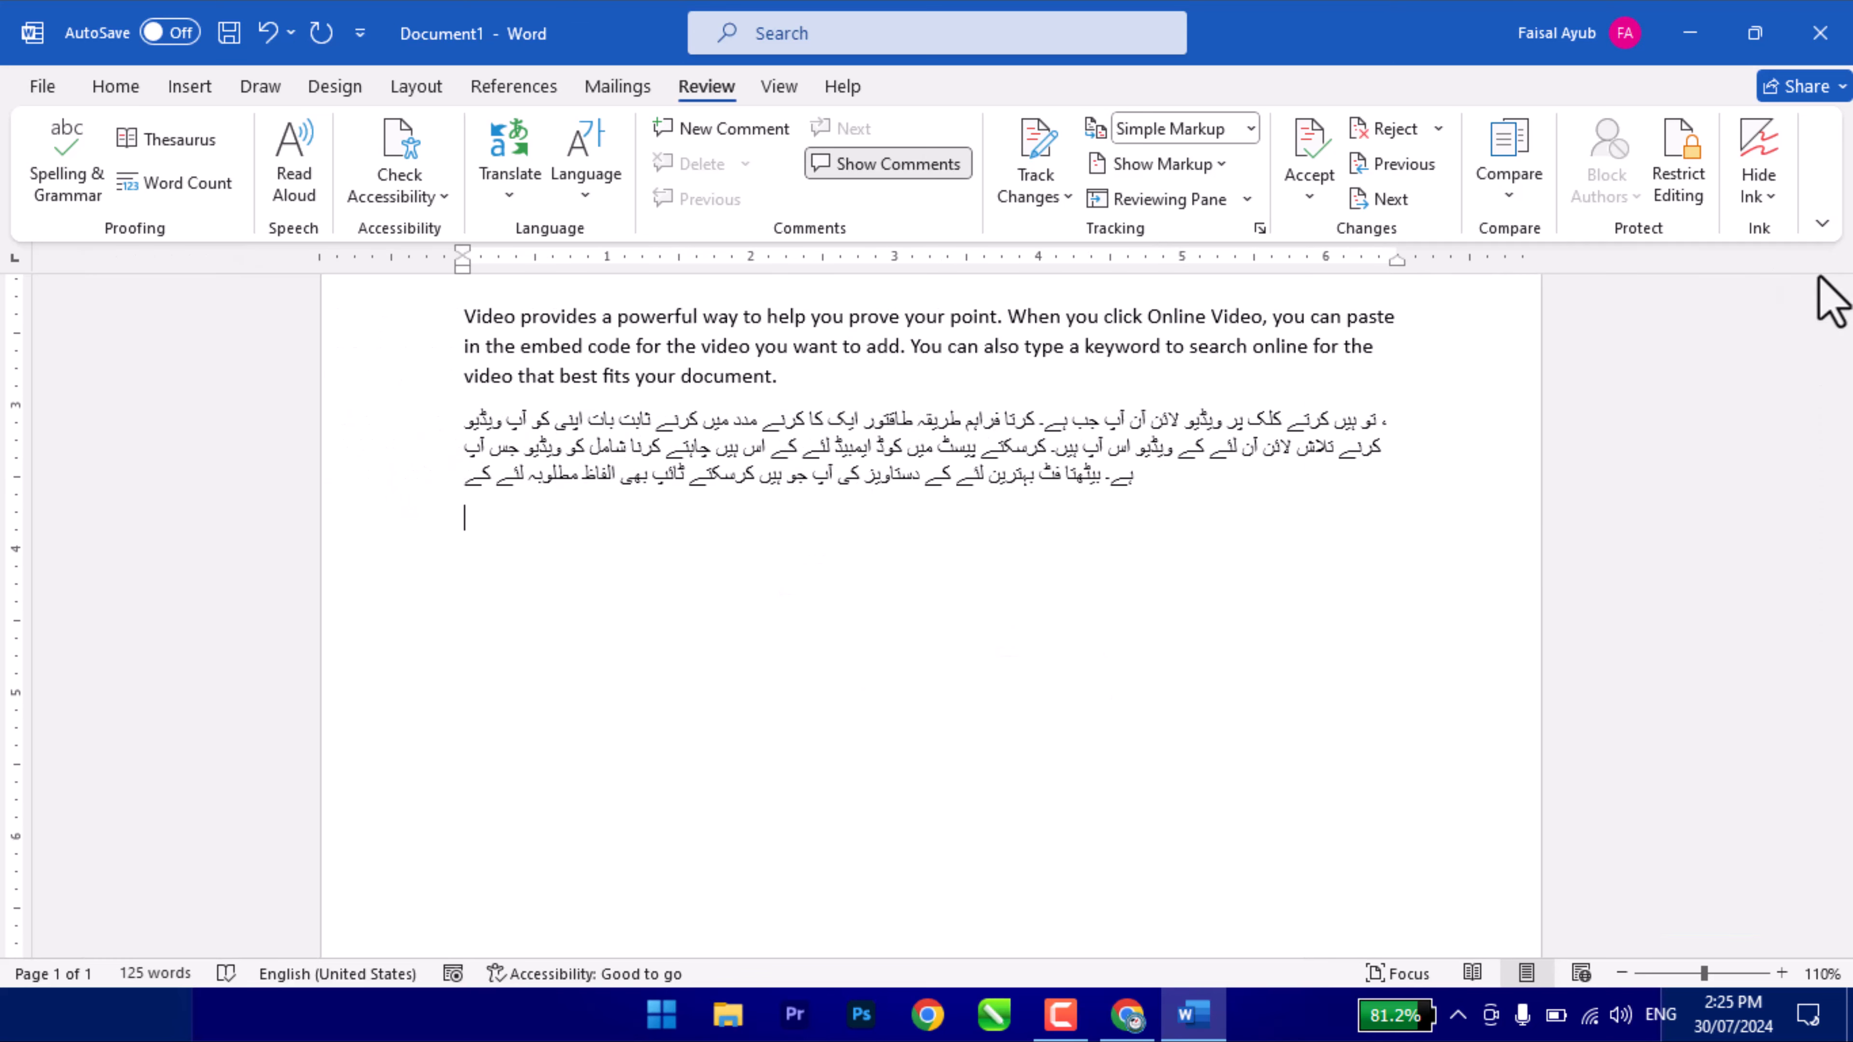
{"action": "scroll", "coordinate": [506, 549], "scroll_direction": "up", "scroll_amount": 5}
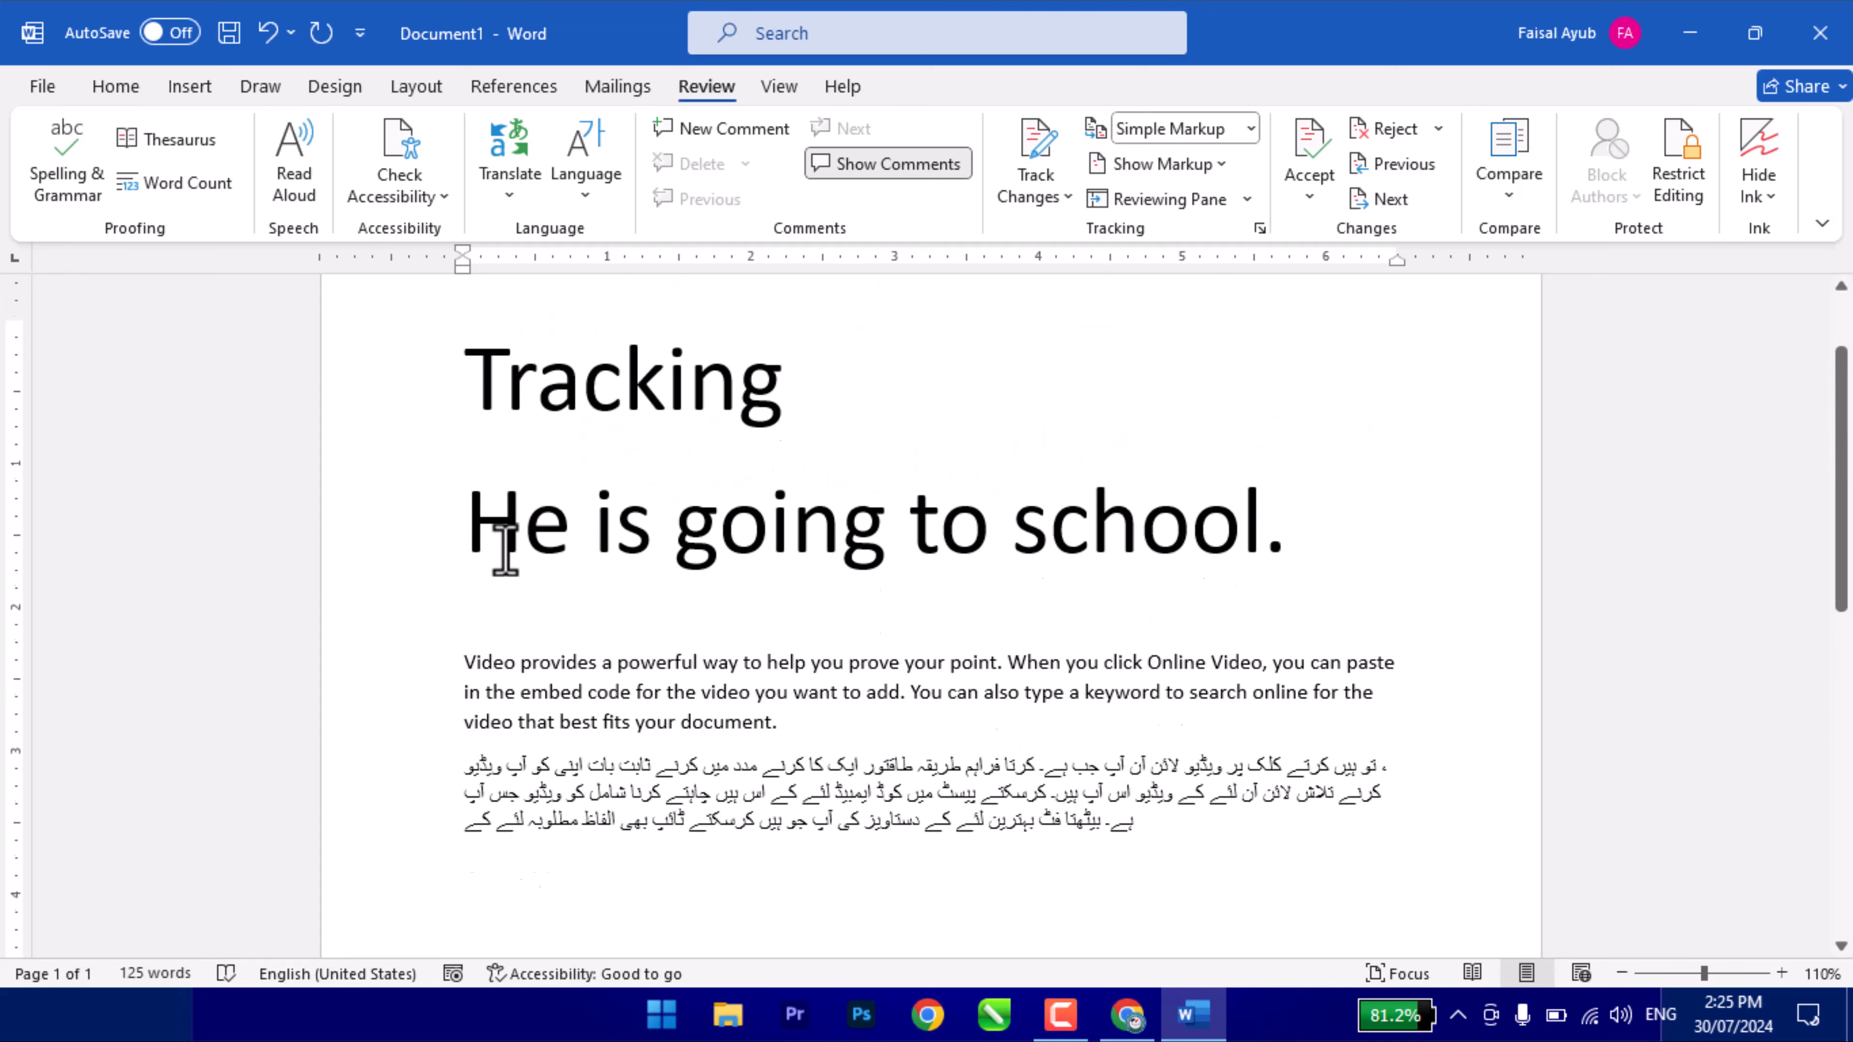
{"action": "scroll", "coordinate": [619, 544], "scroll_direction": "down", "scroll_amount": 3}
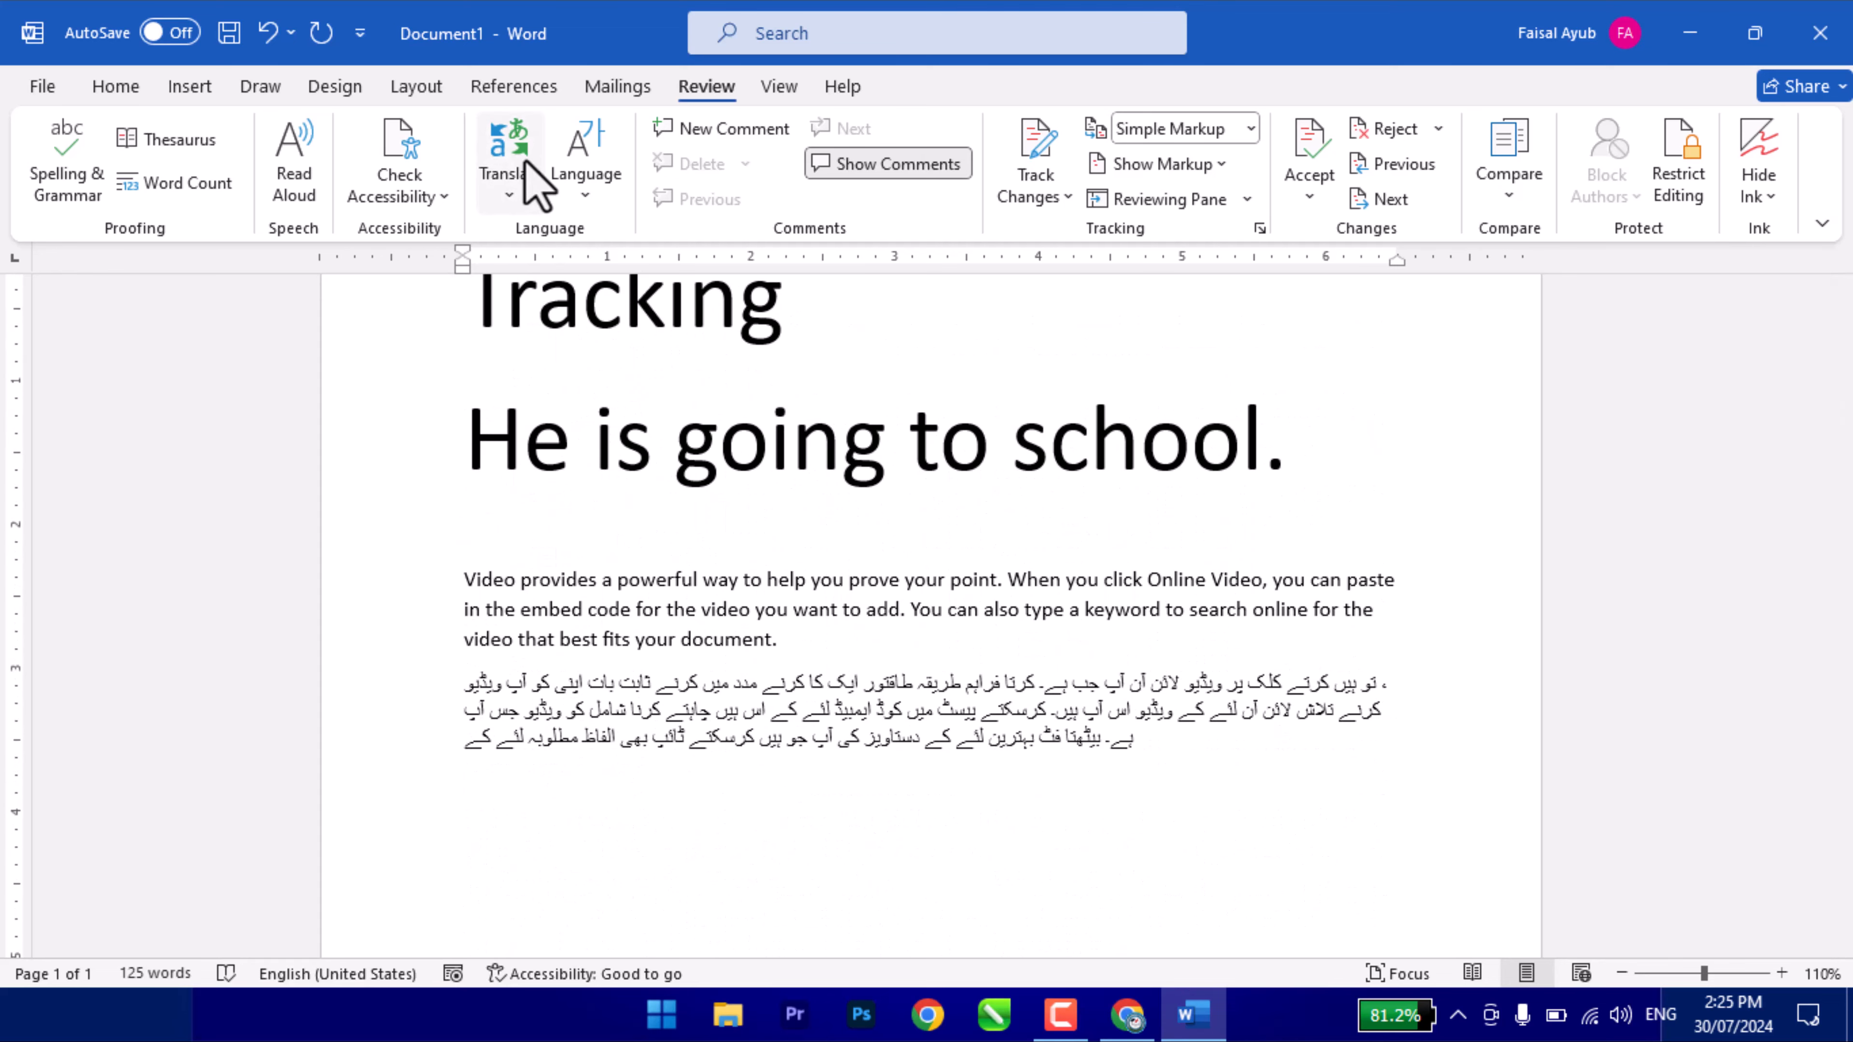
{"action": "left_click", "coordinate": [510, 175]}
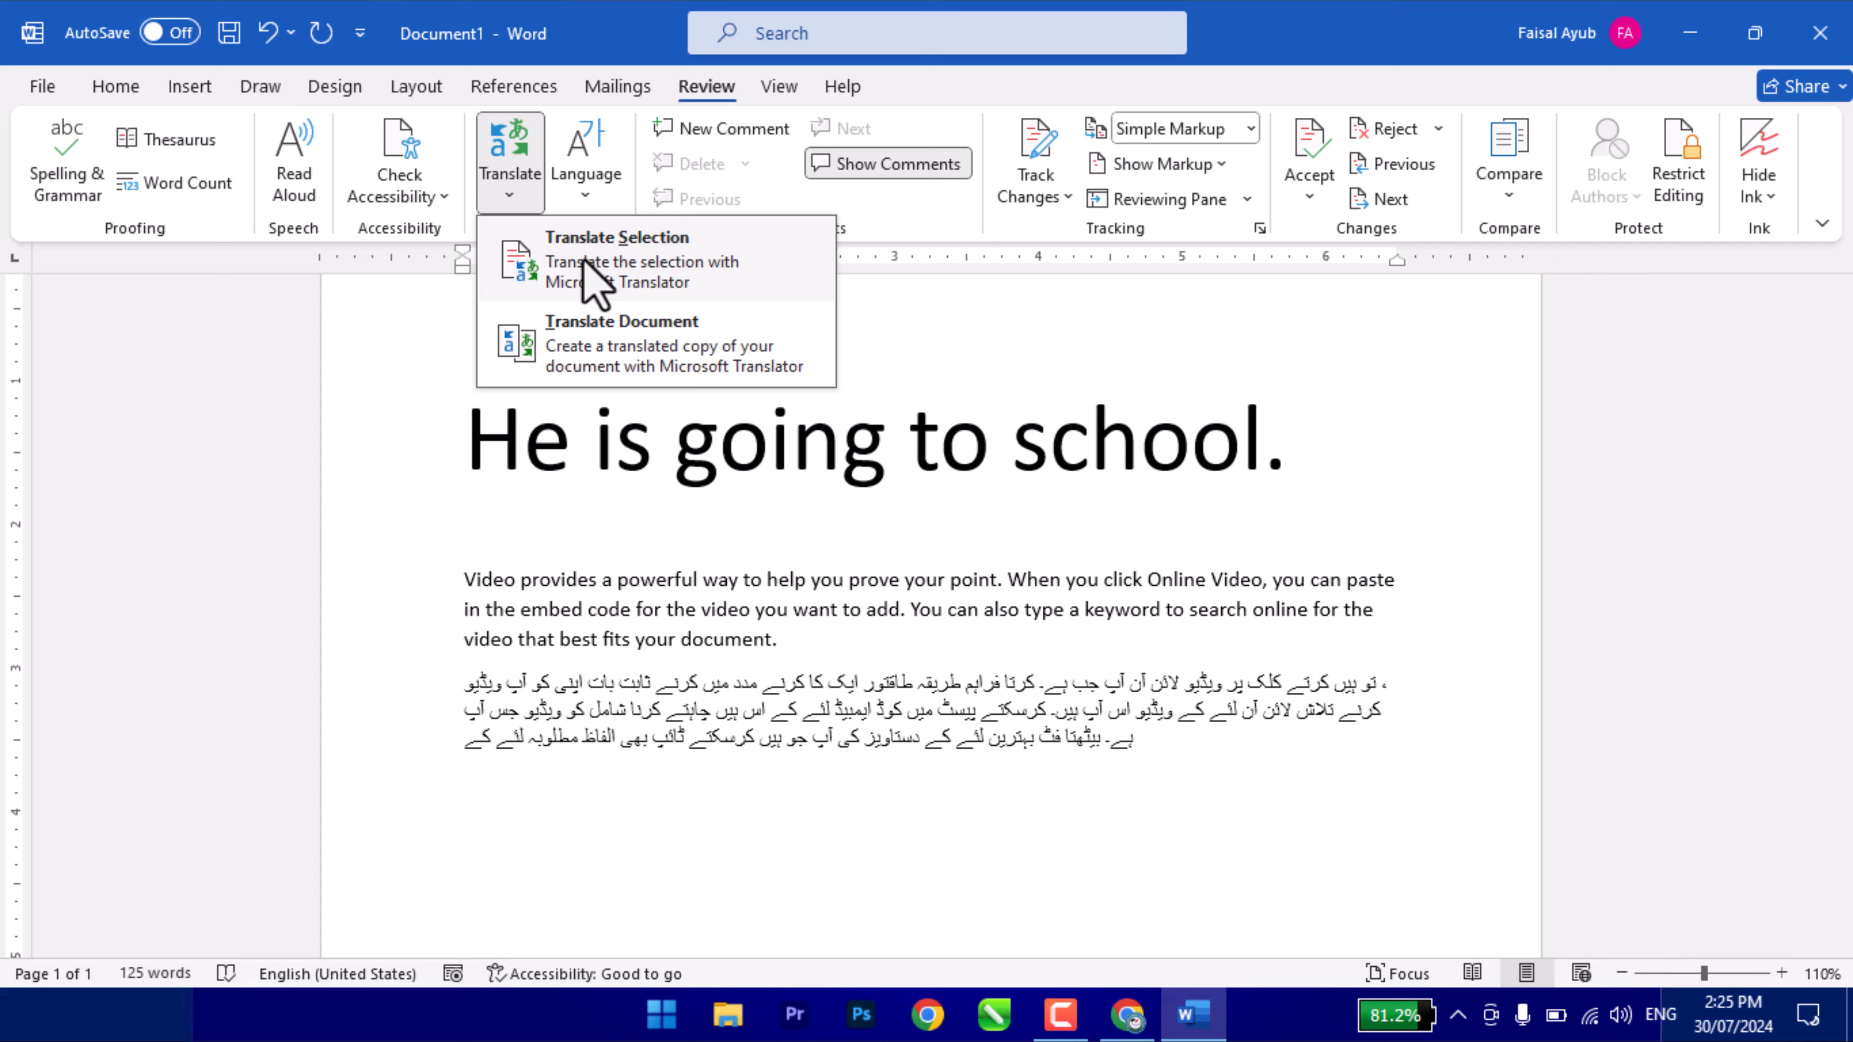
{"action": "scroll", "coordinate": [641, 504], "scroll_direction": "up", "scroll_amount": 3}
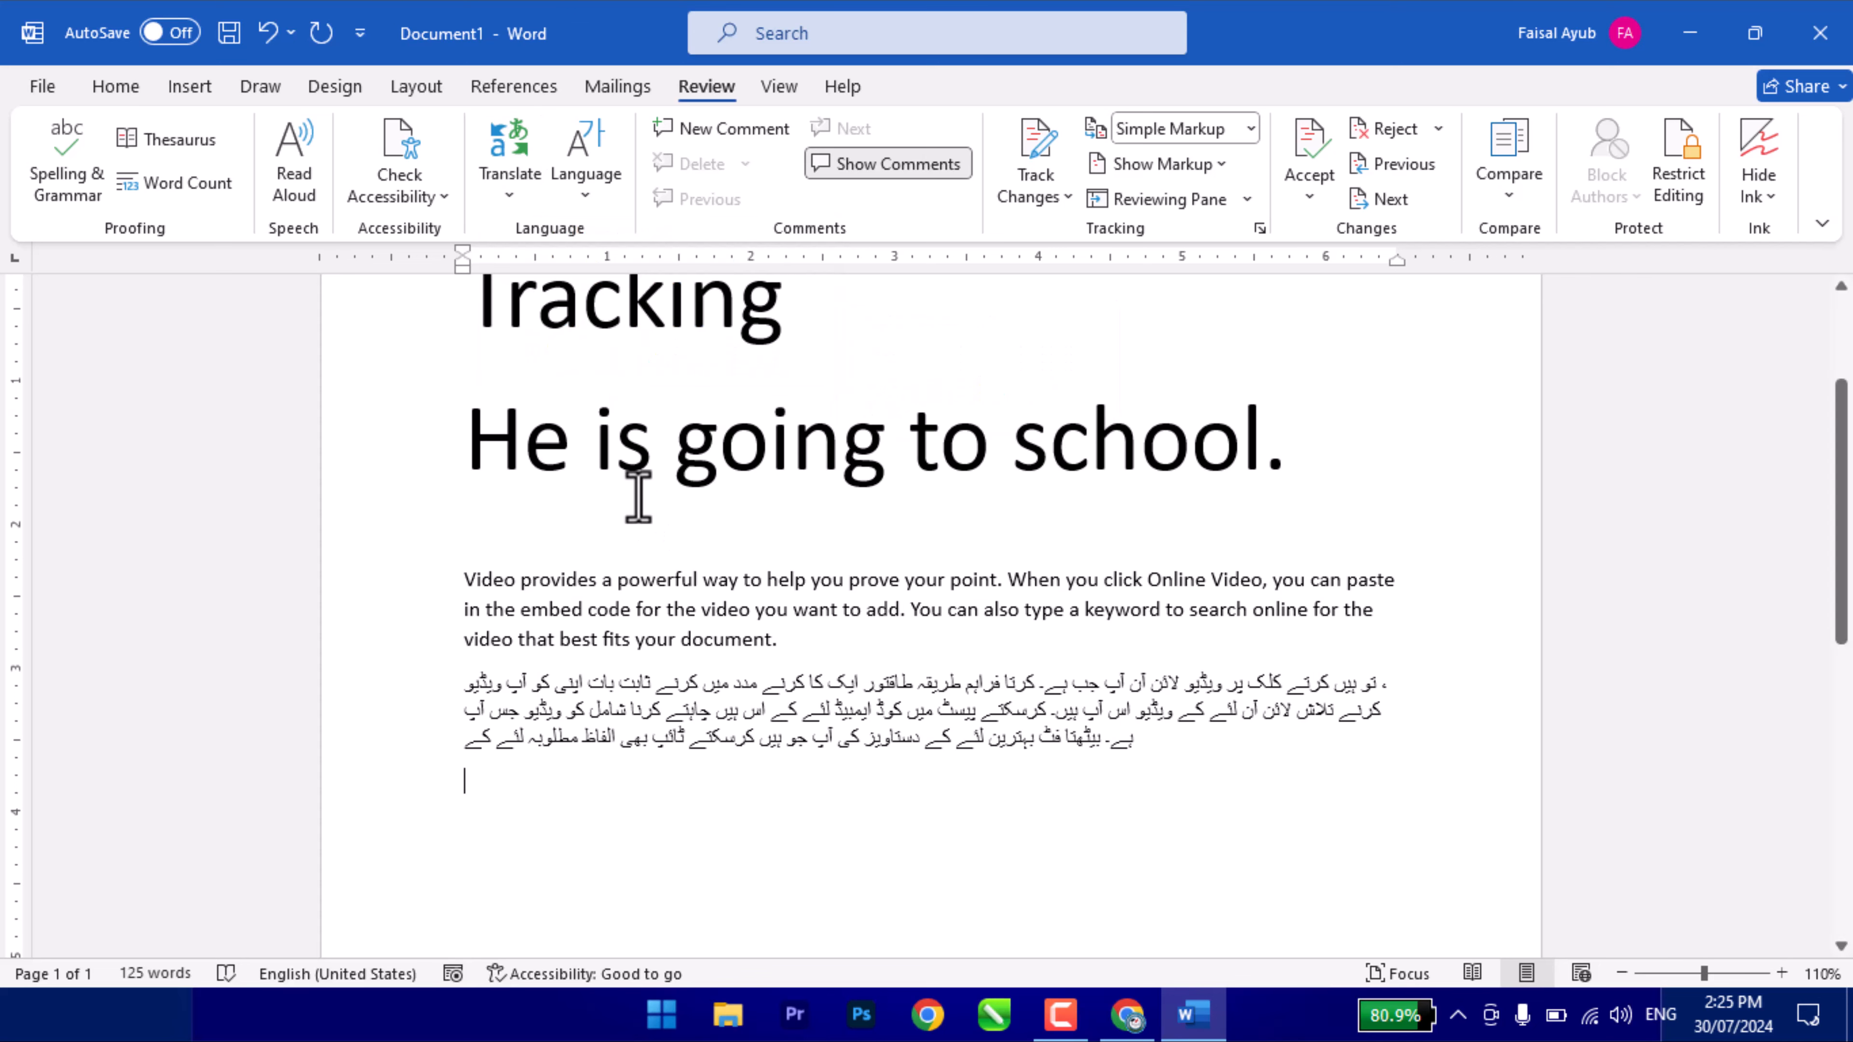
{"action": "left_click", "coordinate": [567, 194]}
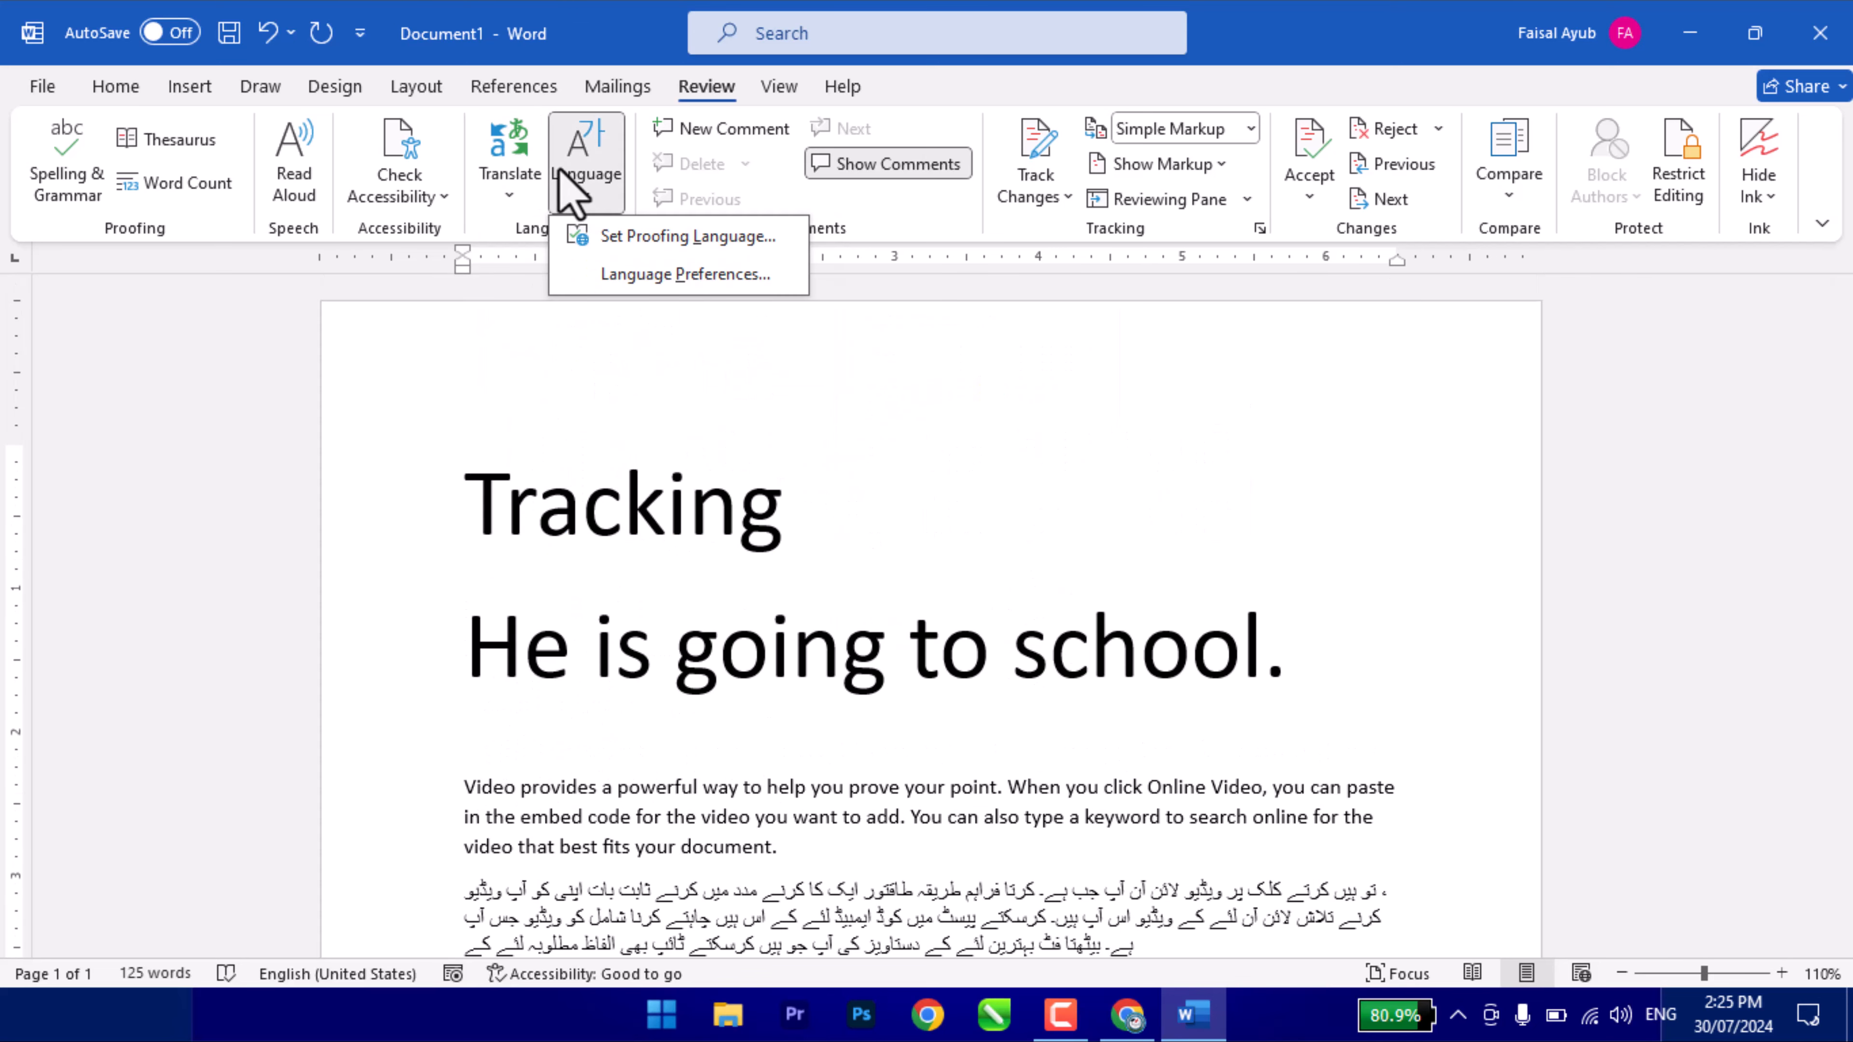
{"action": "left_click", "coordinate": [665, 276]}
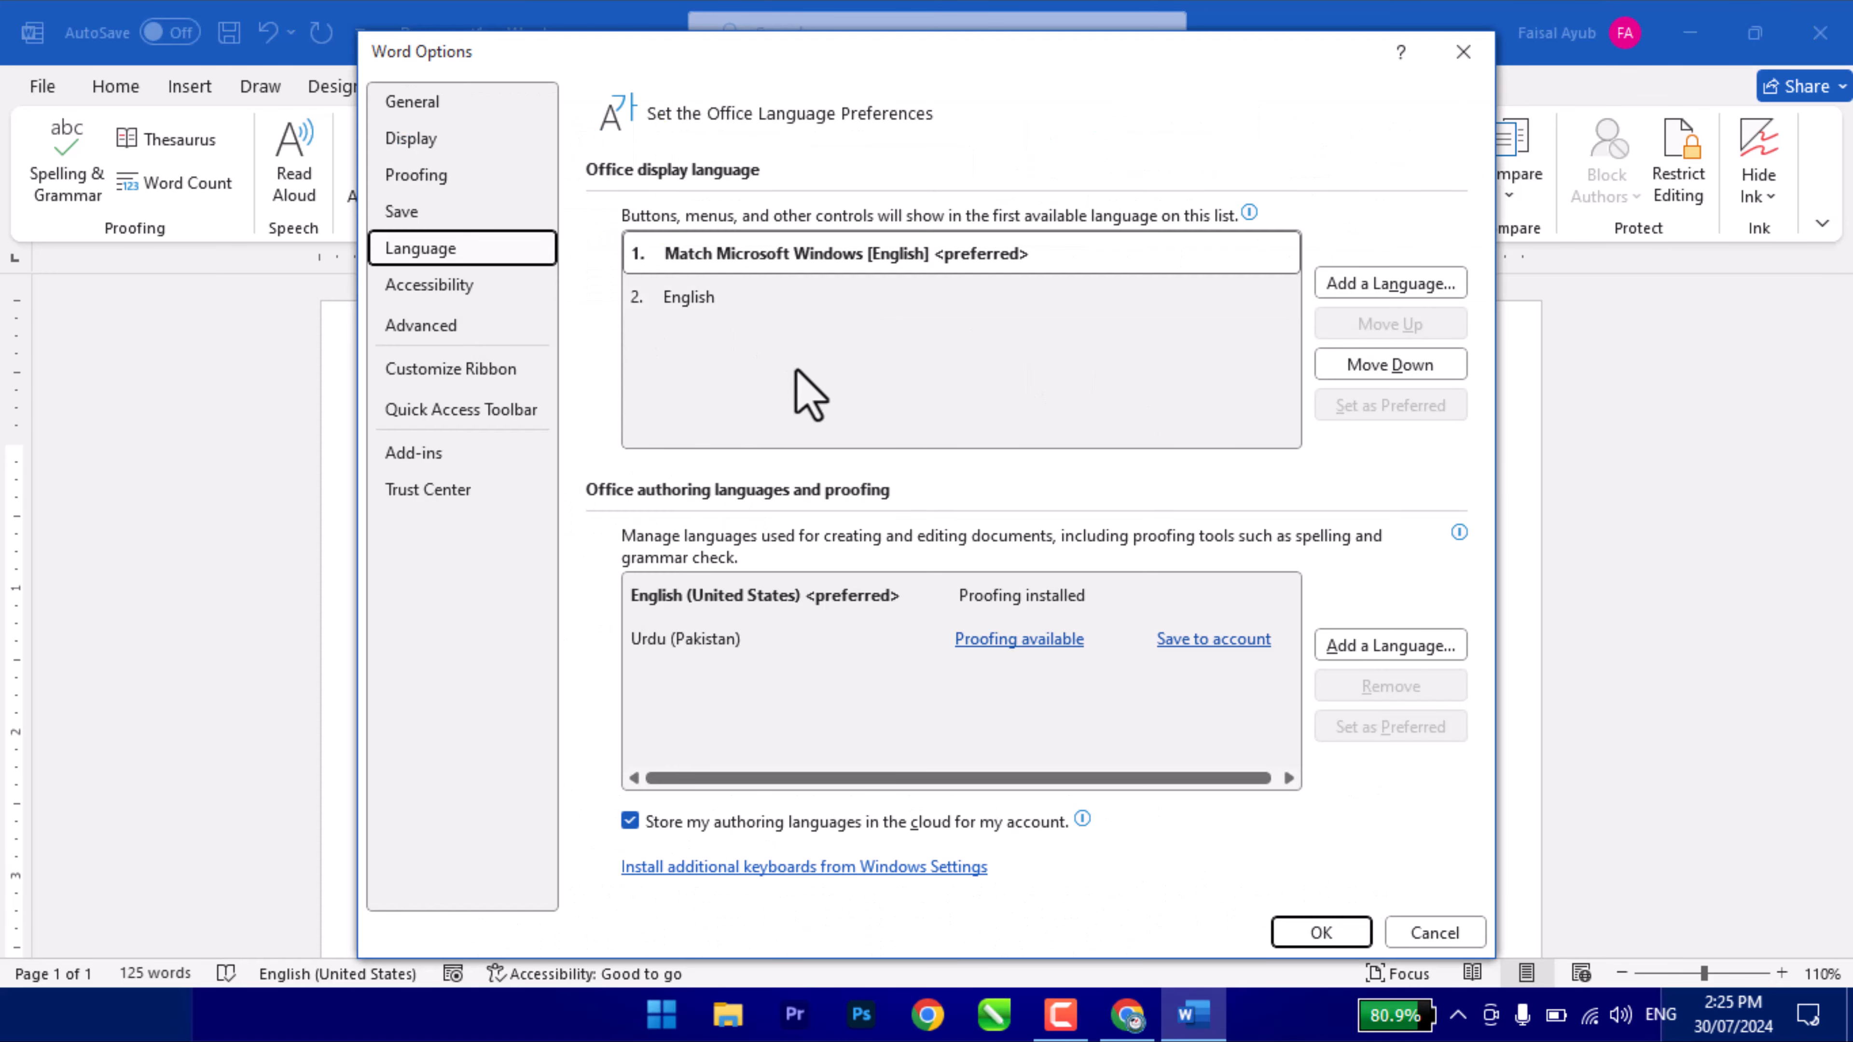
{"action": "left_click", "coordinate": [1429, 938]}
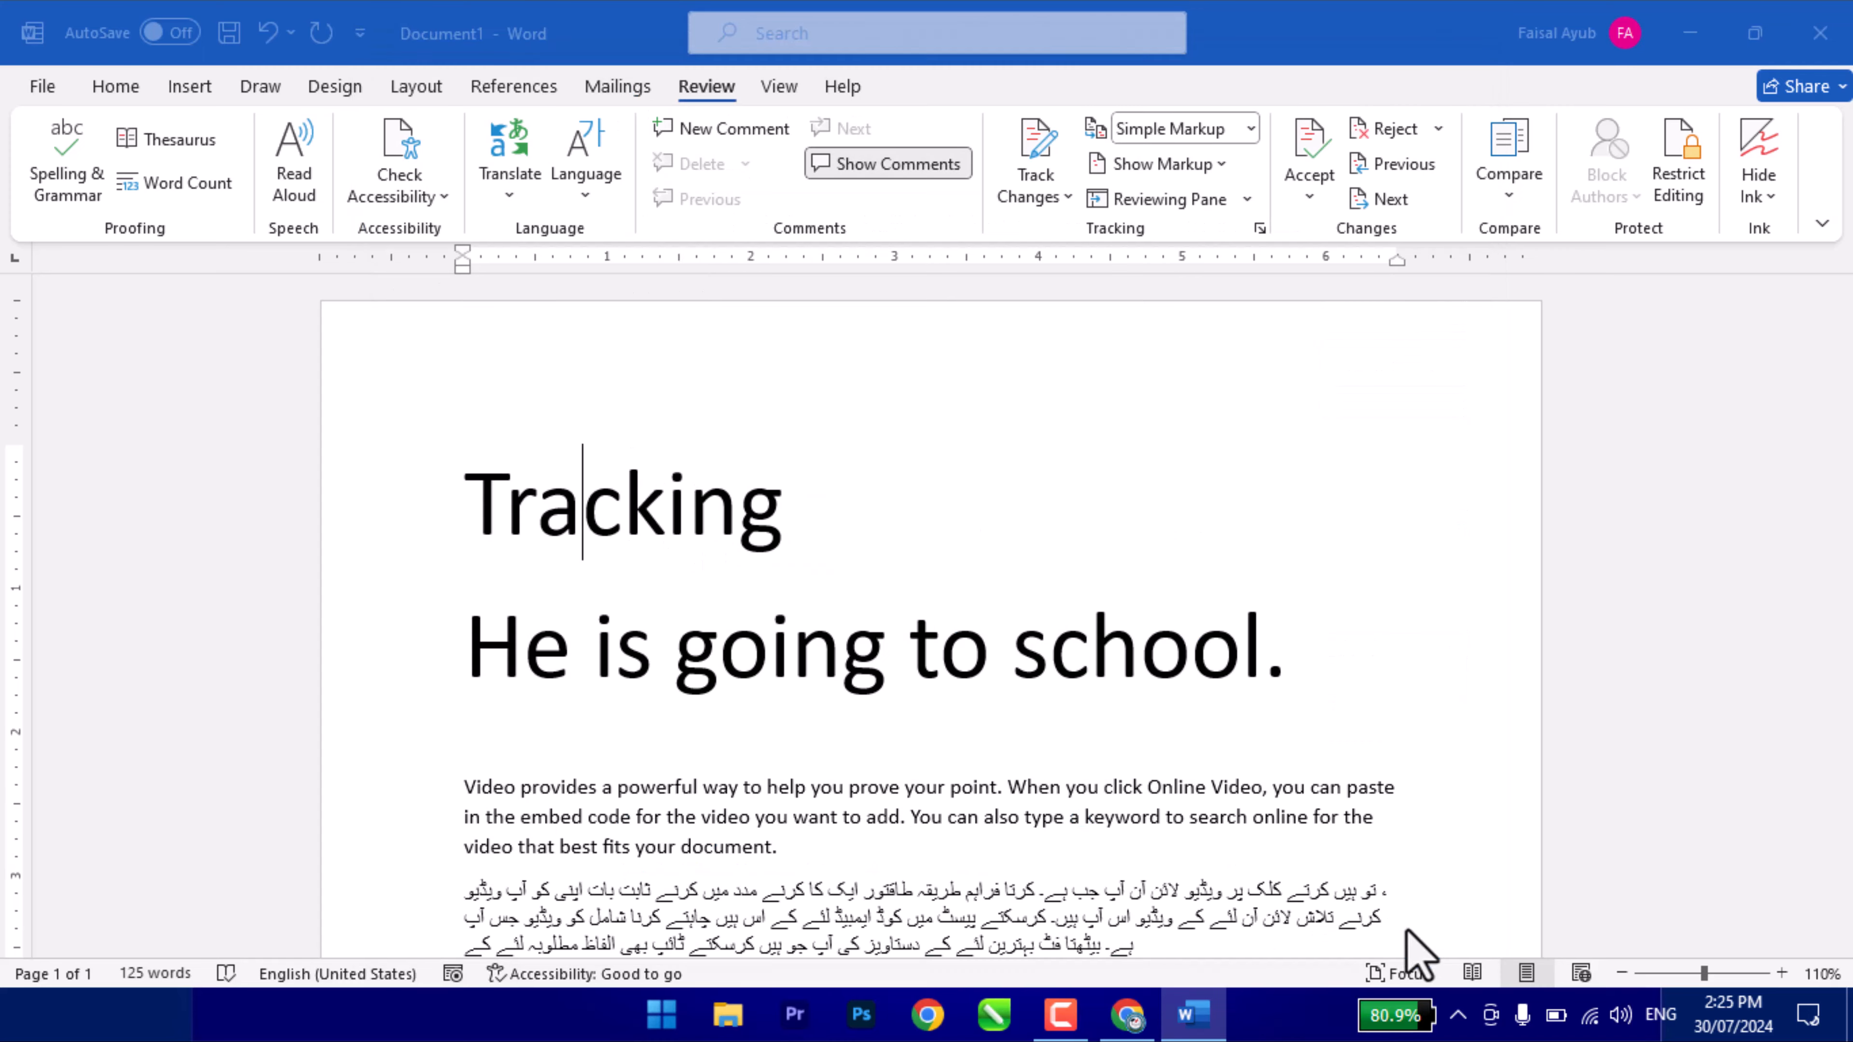
- Open Set Proofing Language to view English (United States) and Urdu (Pakistan)
{"action": "left_click", "coordinate": [585, 183]}
{"action": "left_click", "coordinate": [631, 236]}
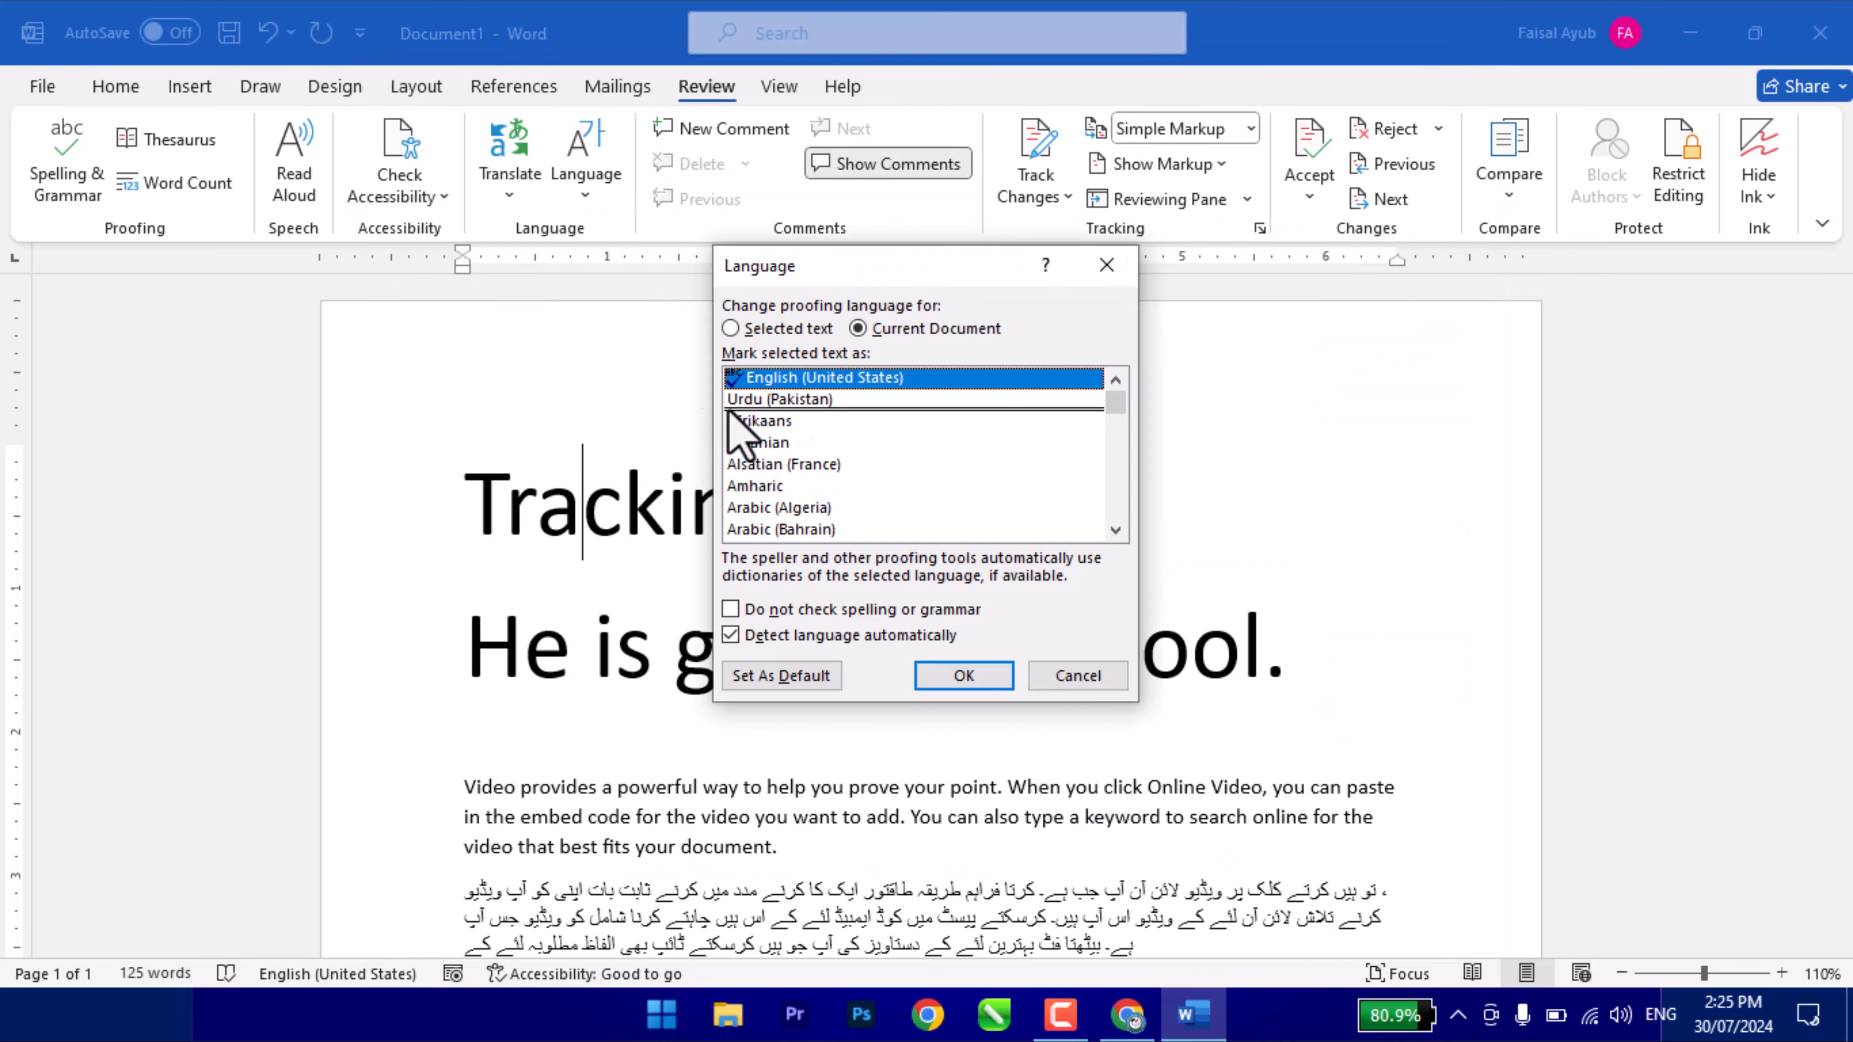
{"action": "mouse_move", "coordinate": [1116, 408]}
{"action": "left_mouse_down"}
{"action": "mouse_move", "coordinate": [1114, 504]}
{"action": "mouse_move", "coordinate": [1123, 381]}
{"action": "left_mouse_up"}
{"action": "left_click_drag", "start_coordinate": [1117, 414], "coordinate": [1125, 359]}
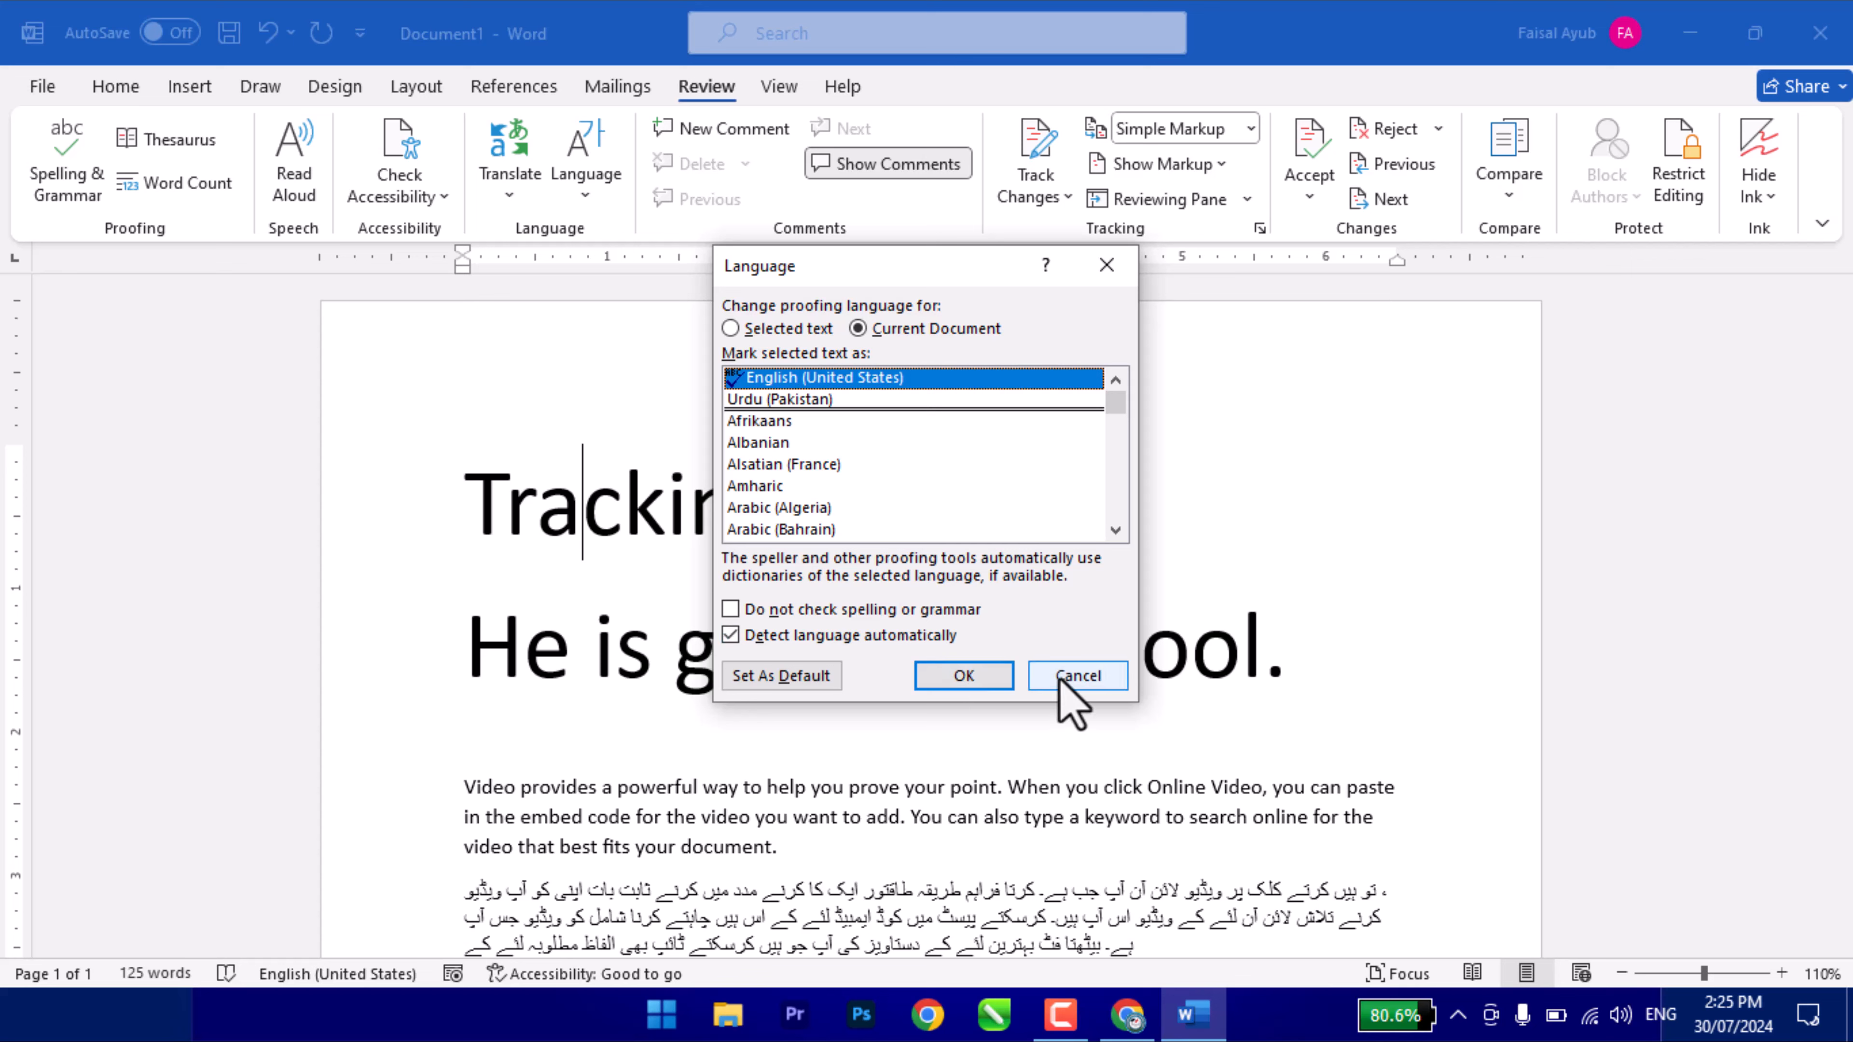
- Cancel the proofing language dialog and comment 'Tracking means to note something' on the Tracking heading
{"action": "left_click", "coordinate": [1076, 675]}
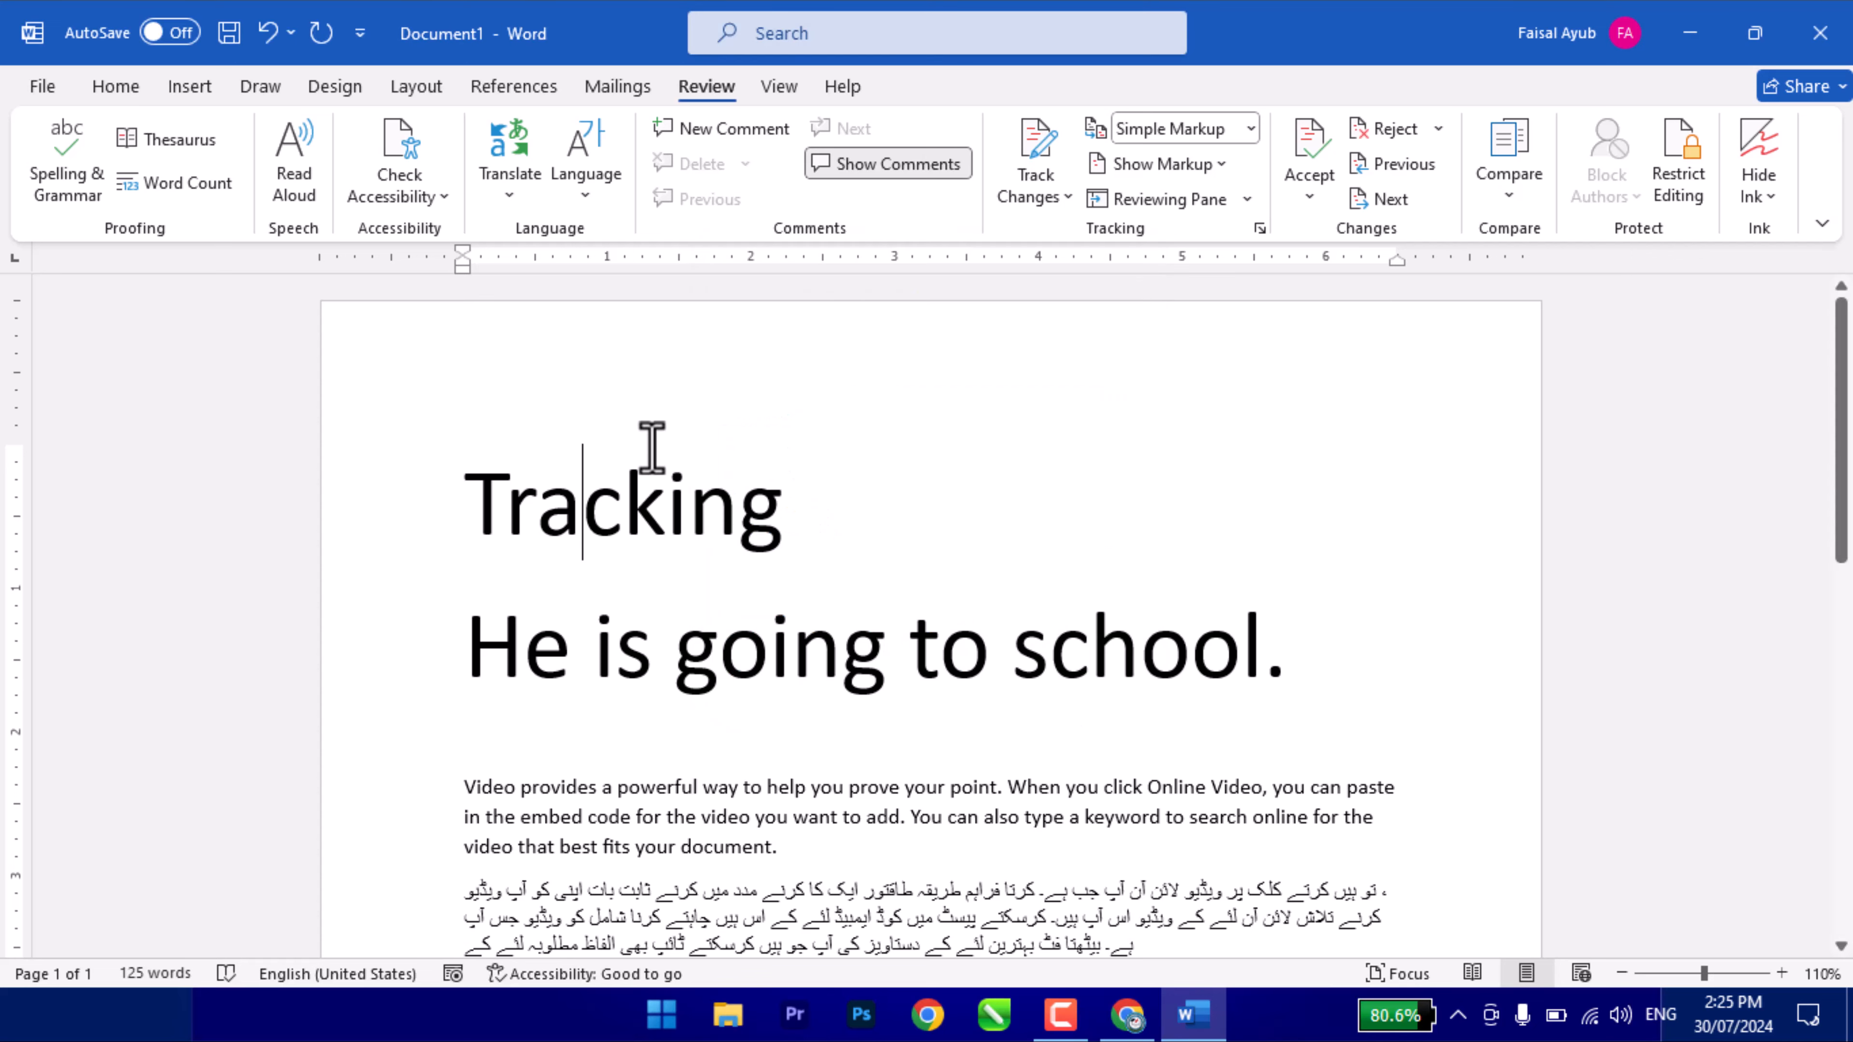
{"action": "left_click", "coordinate": [798, 475]}
{"action": "left_click", "coordinate": [790, 642]}
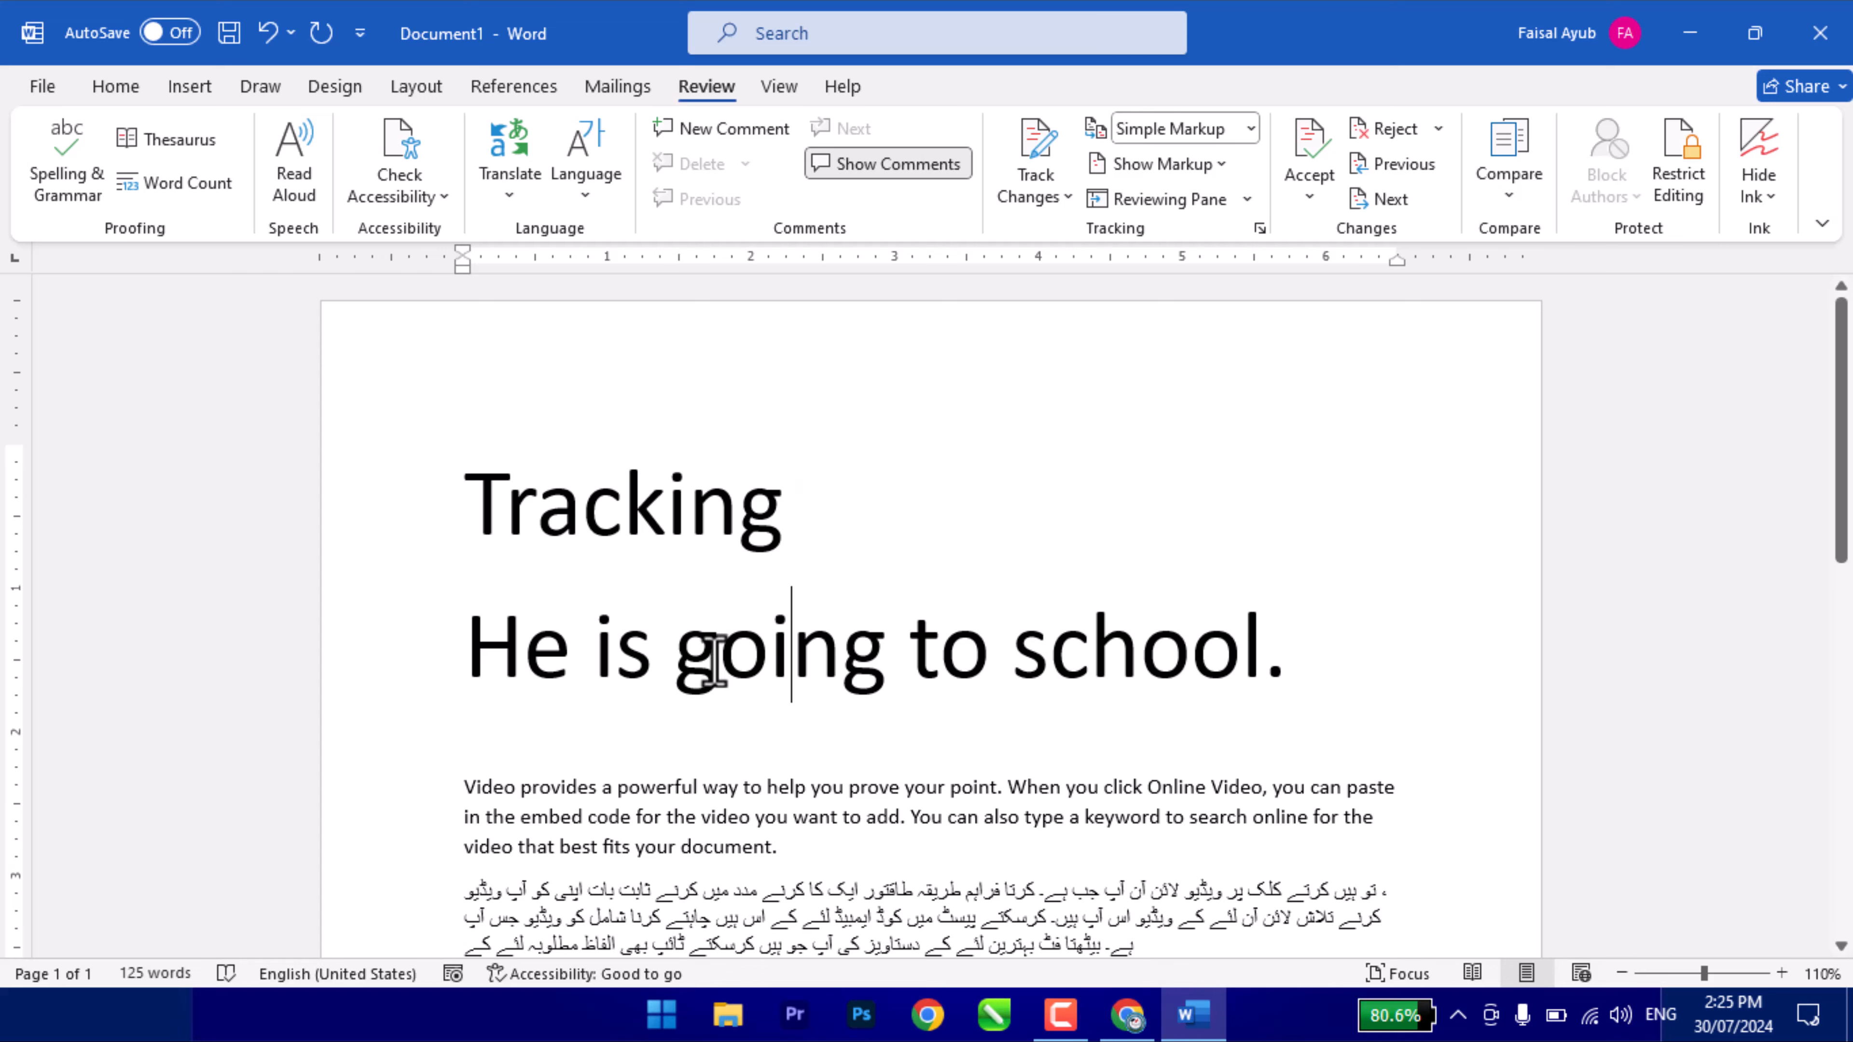
{"action": "left_click", "coordinate": [719, 642]}
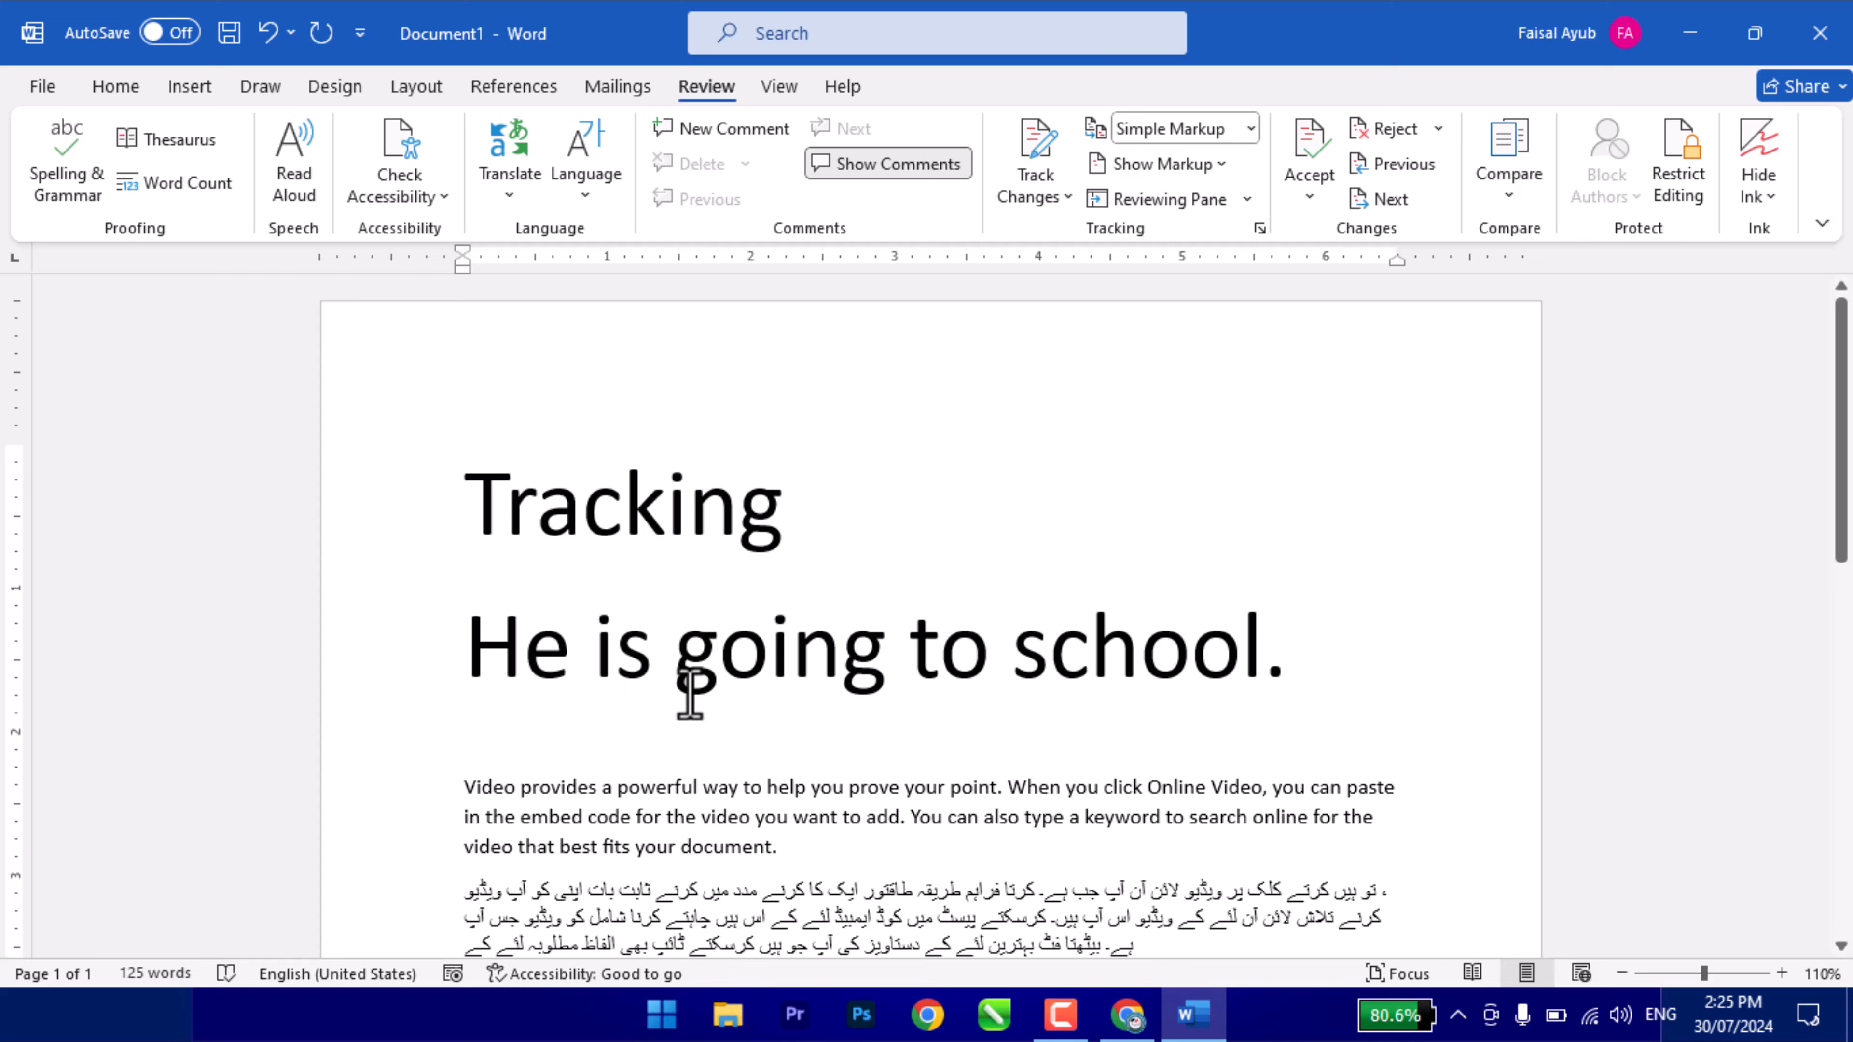
{"action": "left_click", "coordinate": [710, 820]}
{"action": "triple_click", "coordinate": [596, 503]}
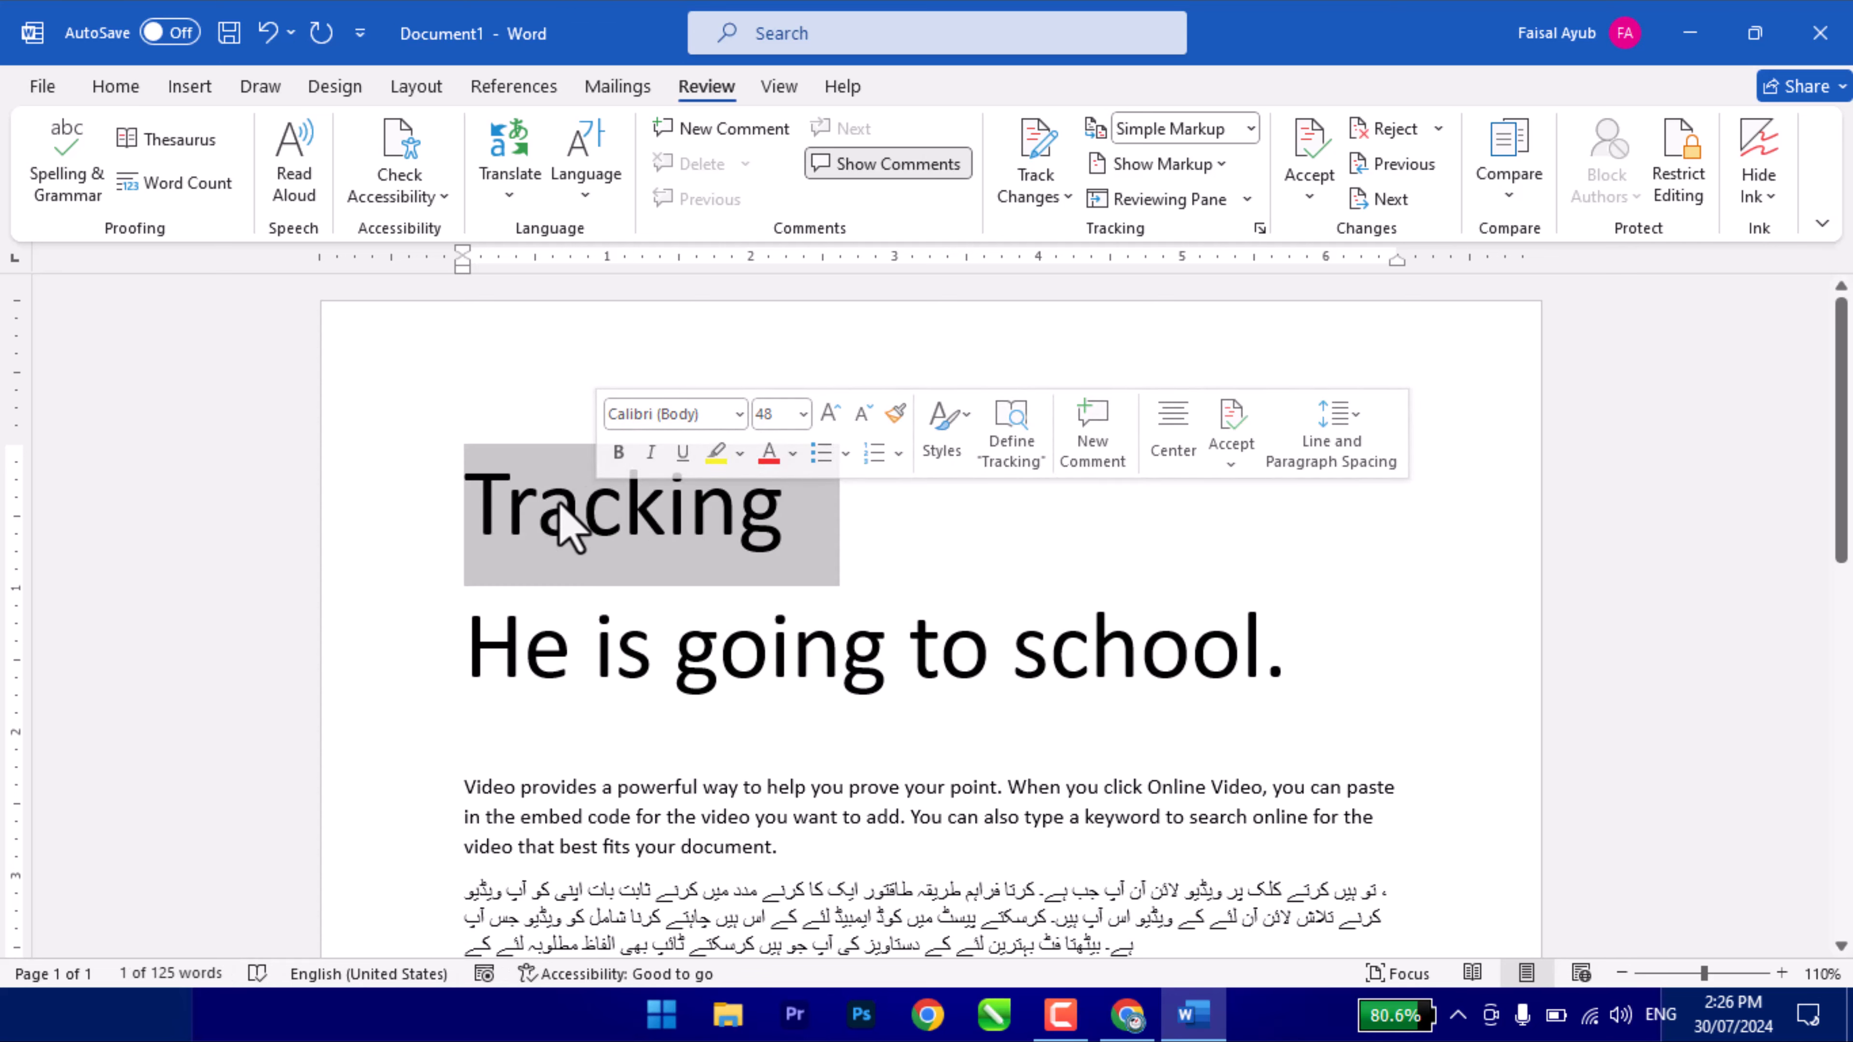
{"action": "left_click", "coordinate": [693, 131]}
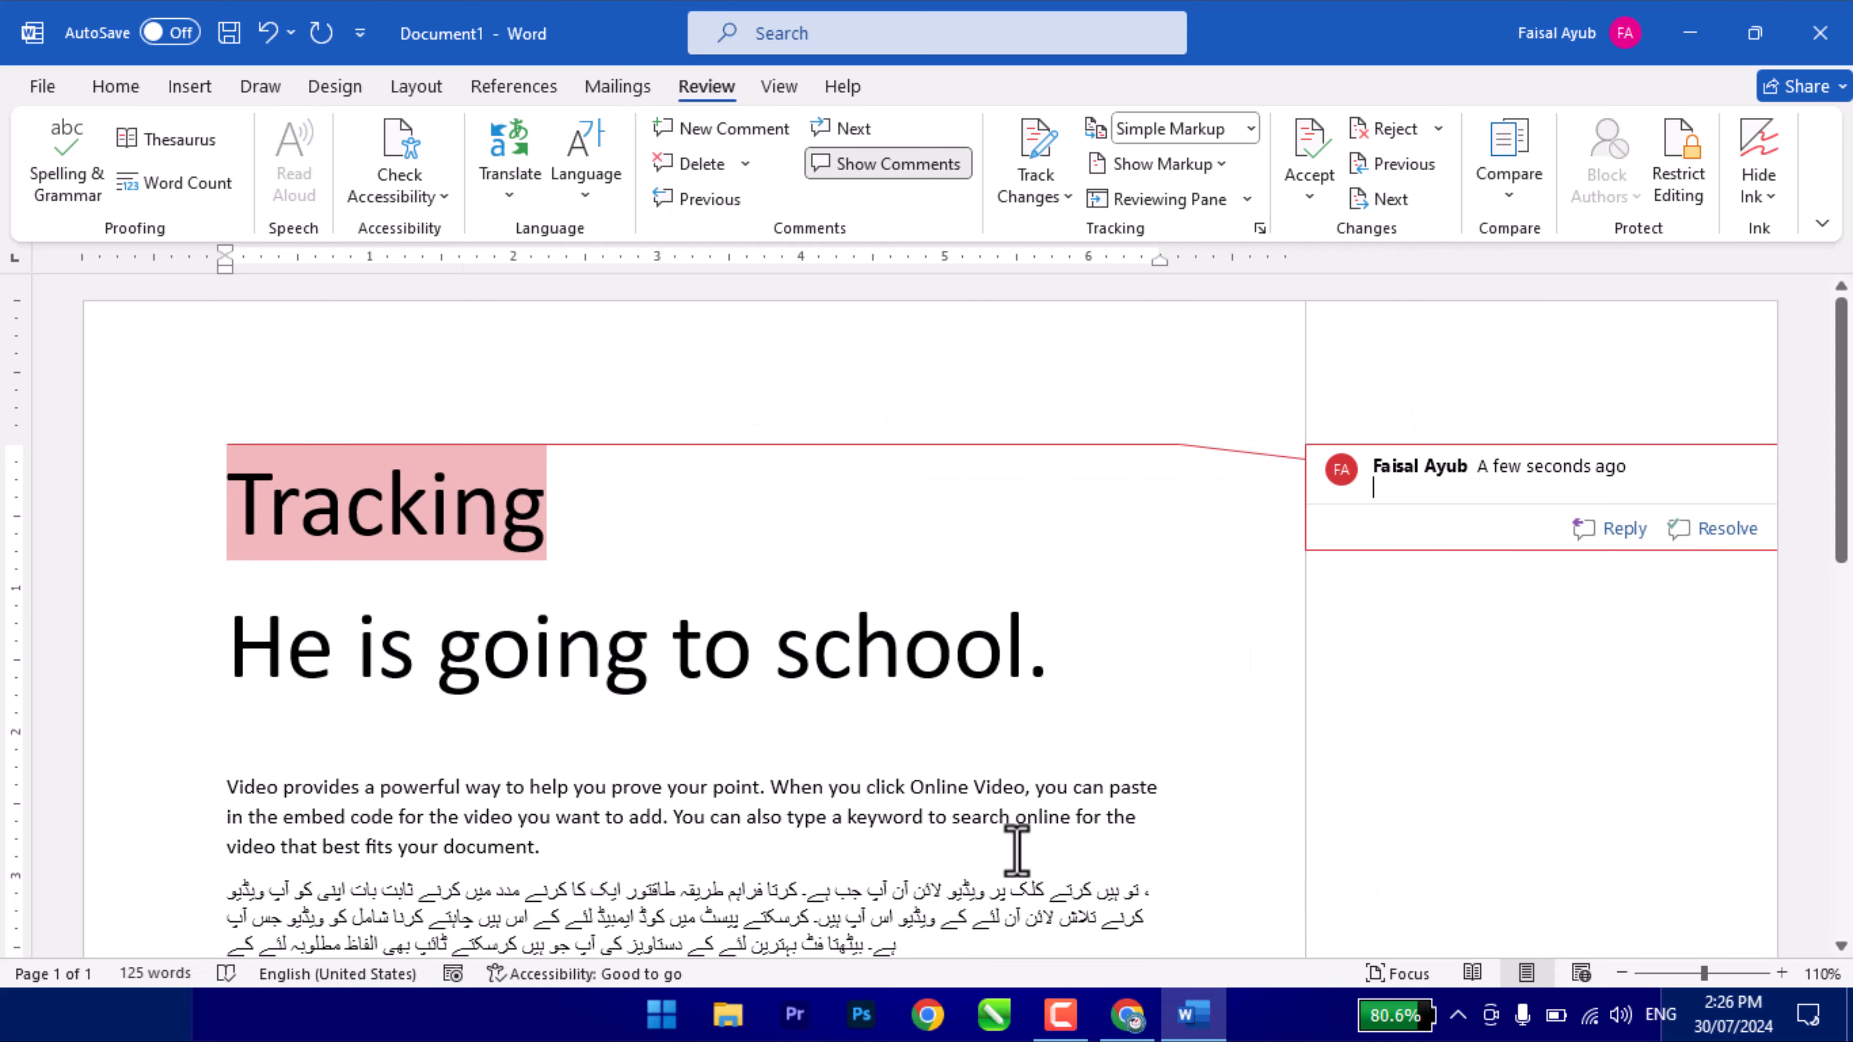
{"action": "type", "text": "Tracking means to note something"}
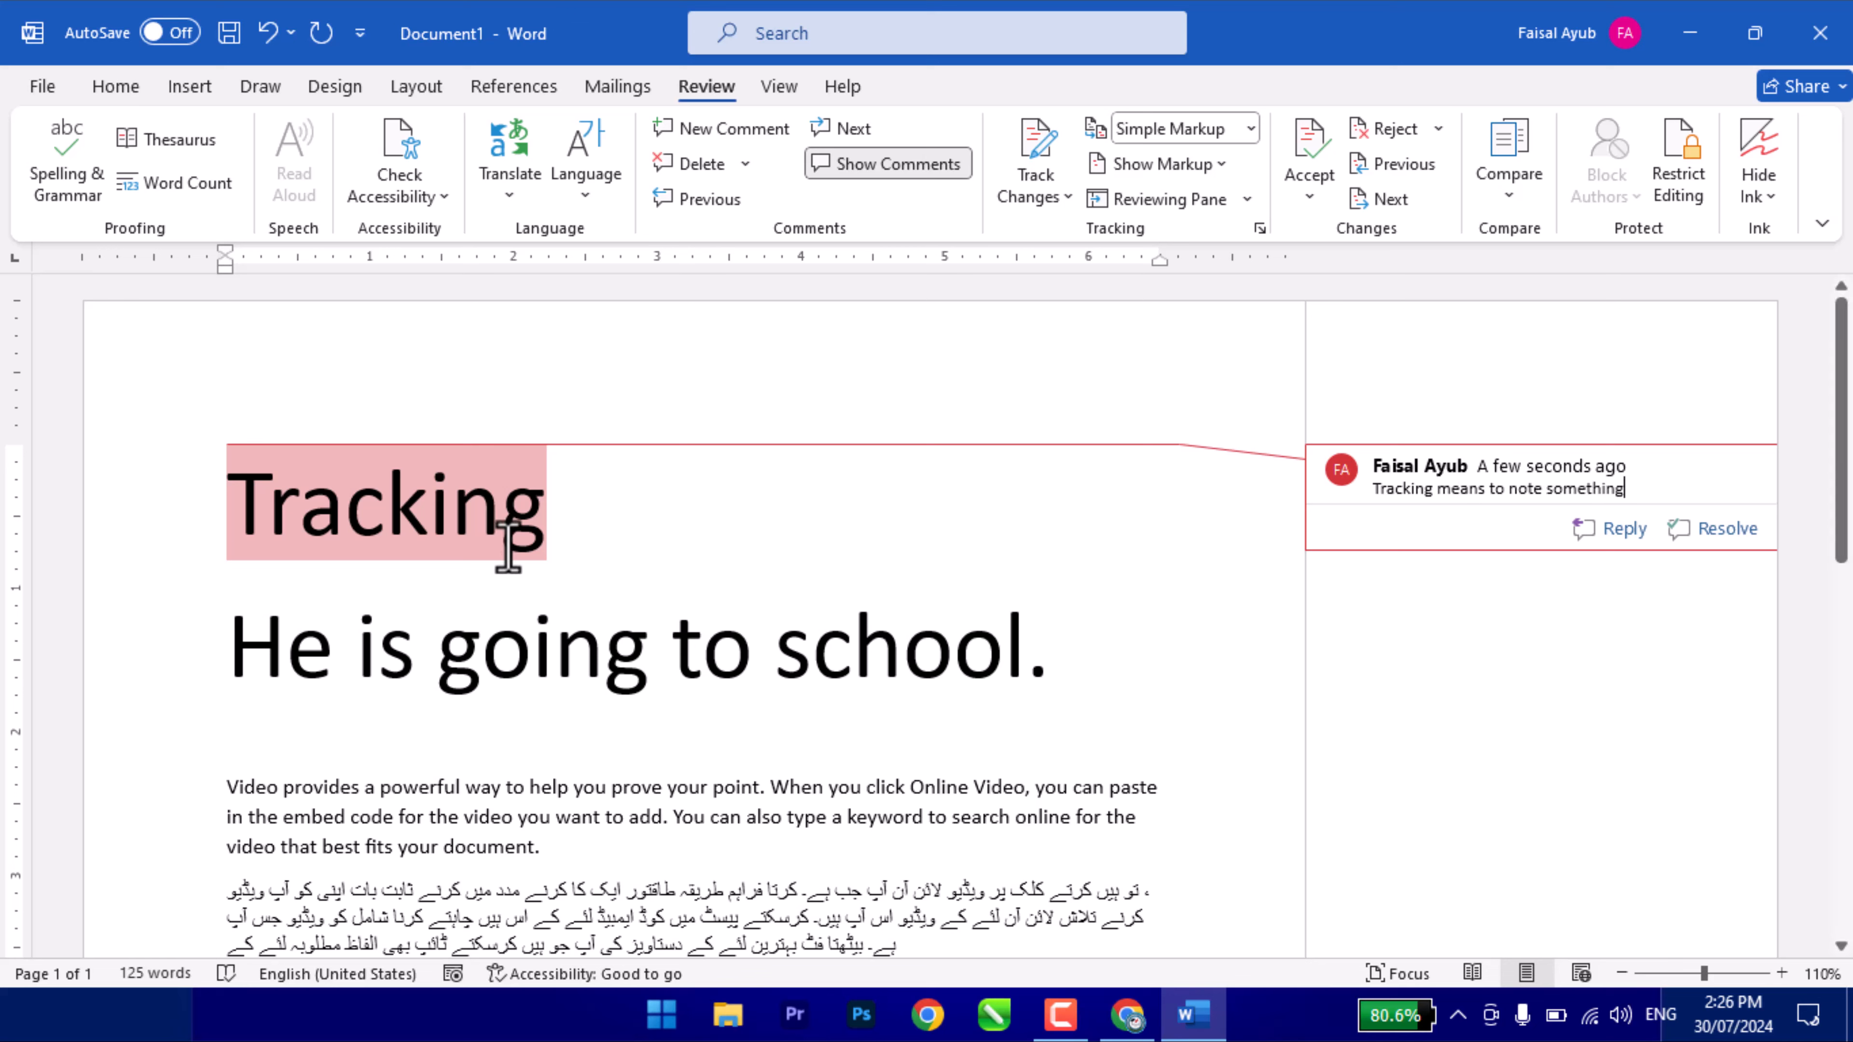
{"action": "left_click", "coordinate": [562, 561]}
- Delete the comment, restore it with Ctrl+Z, jump to it, and toggle comments off and on
{"action": "left_click", "coordinate": [410, 536]}
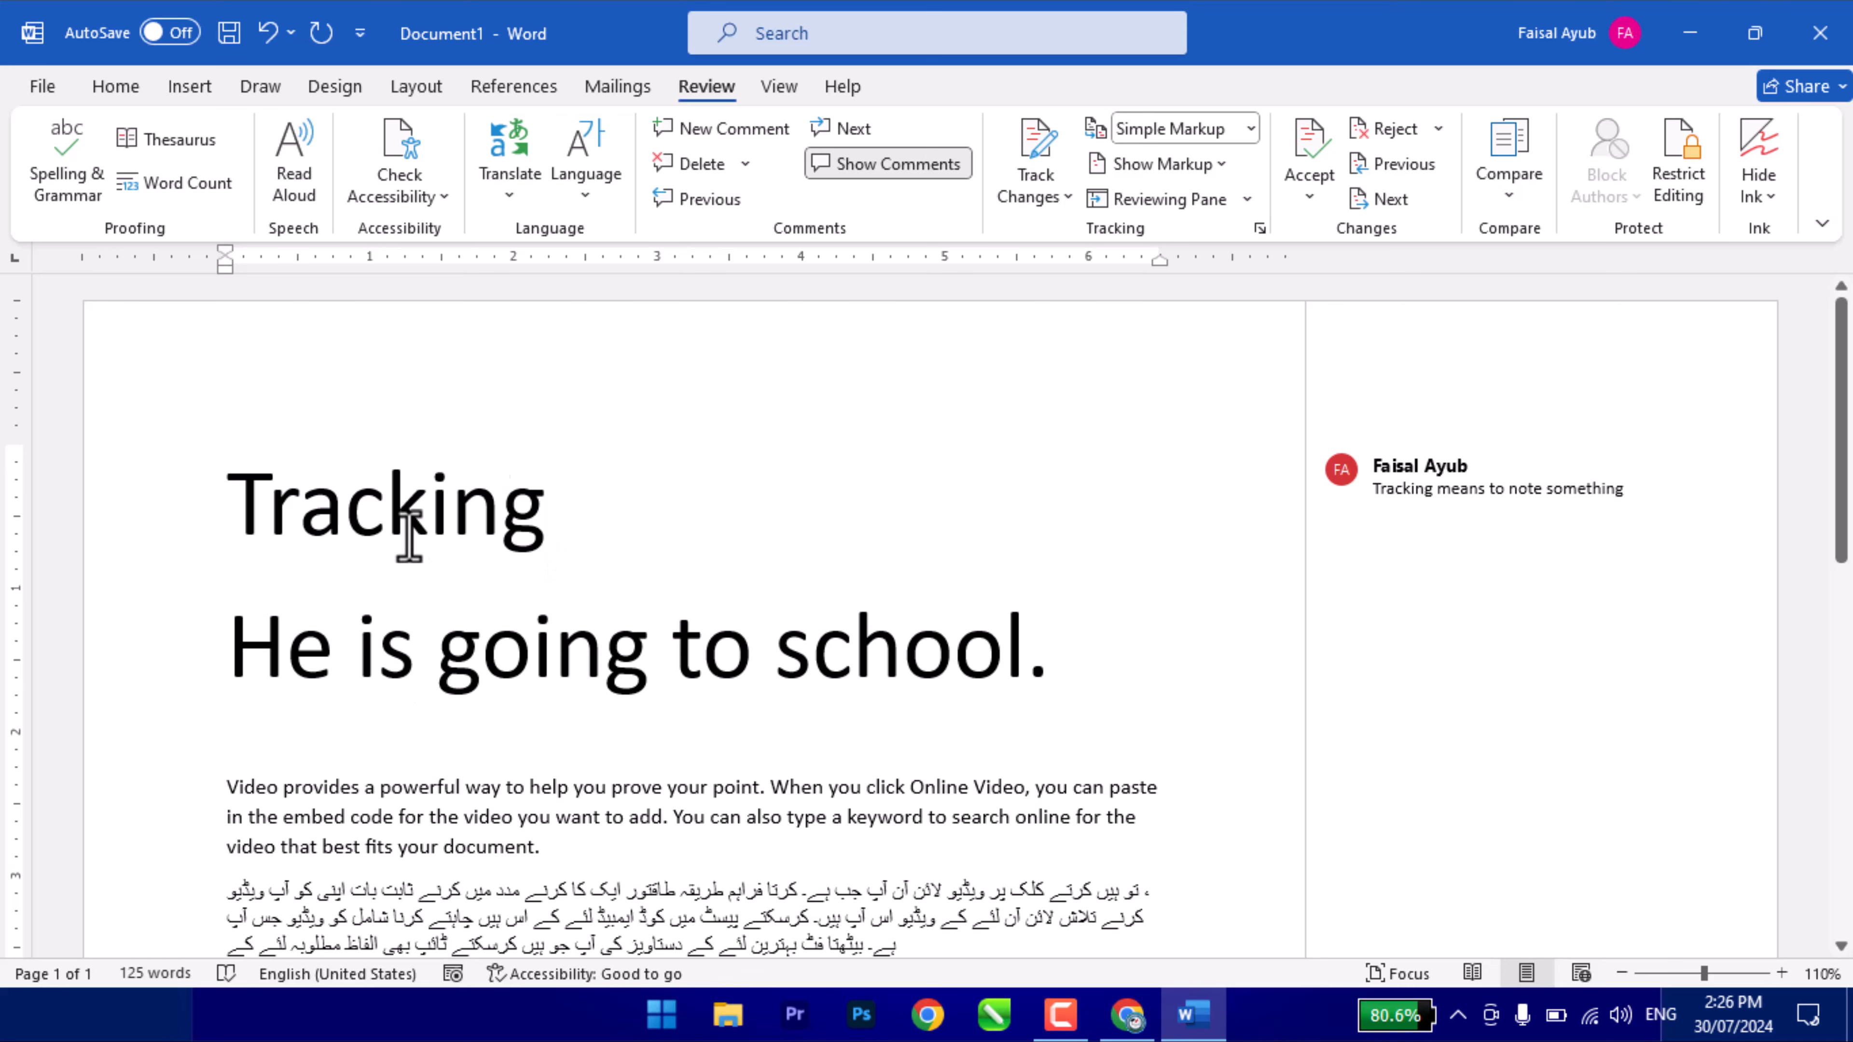
{"action": "left_click", "coordinate": [745, 164]}
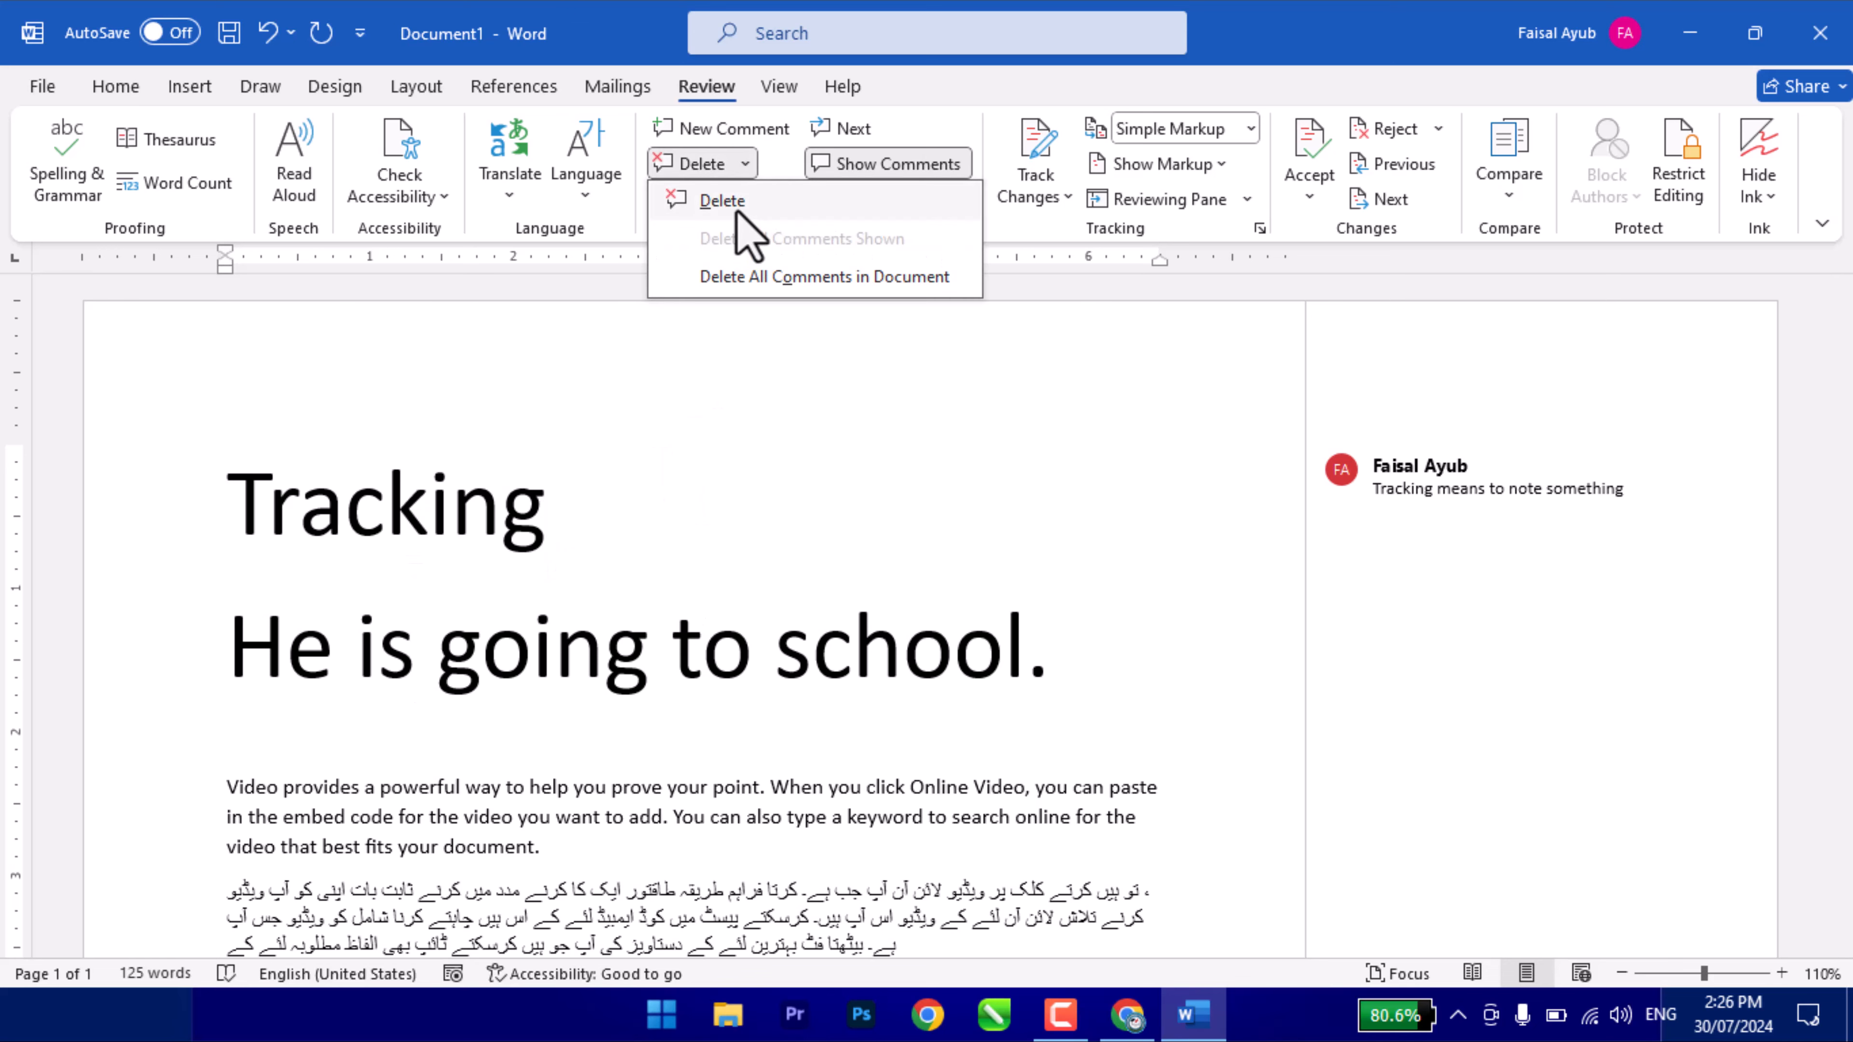
{"action": "left_click", "coordinate": [737, 212]}
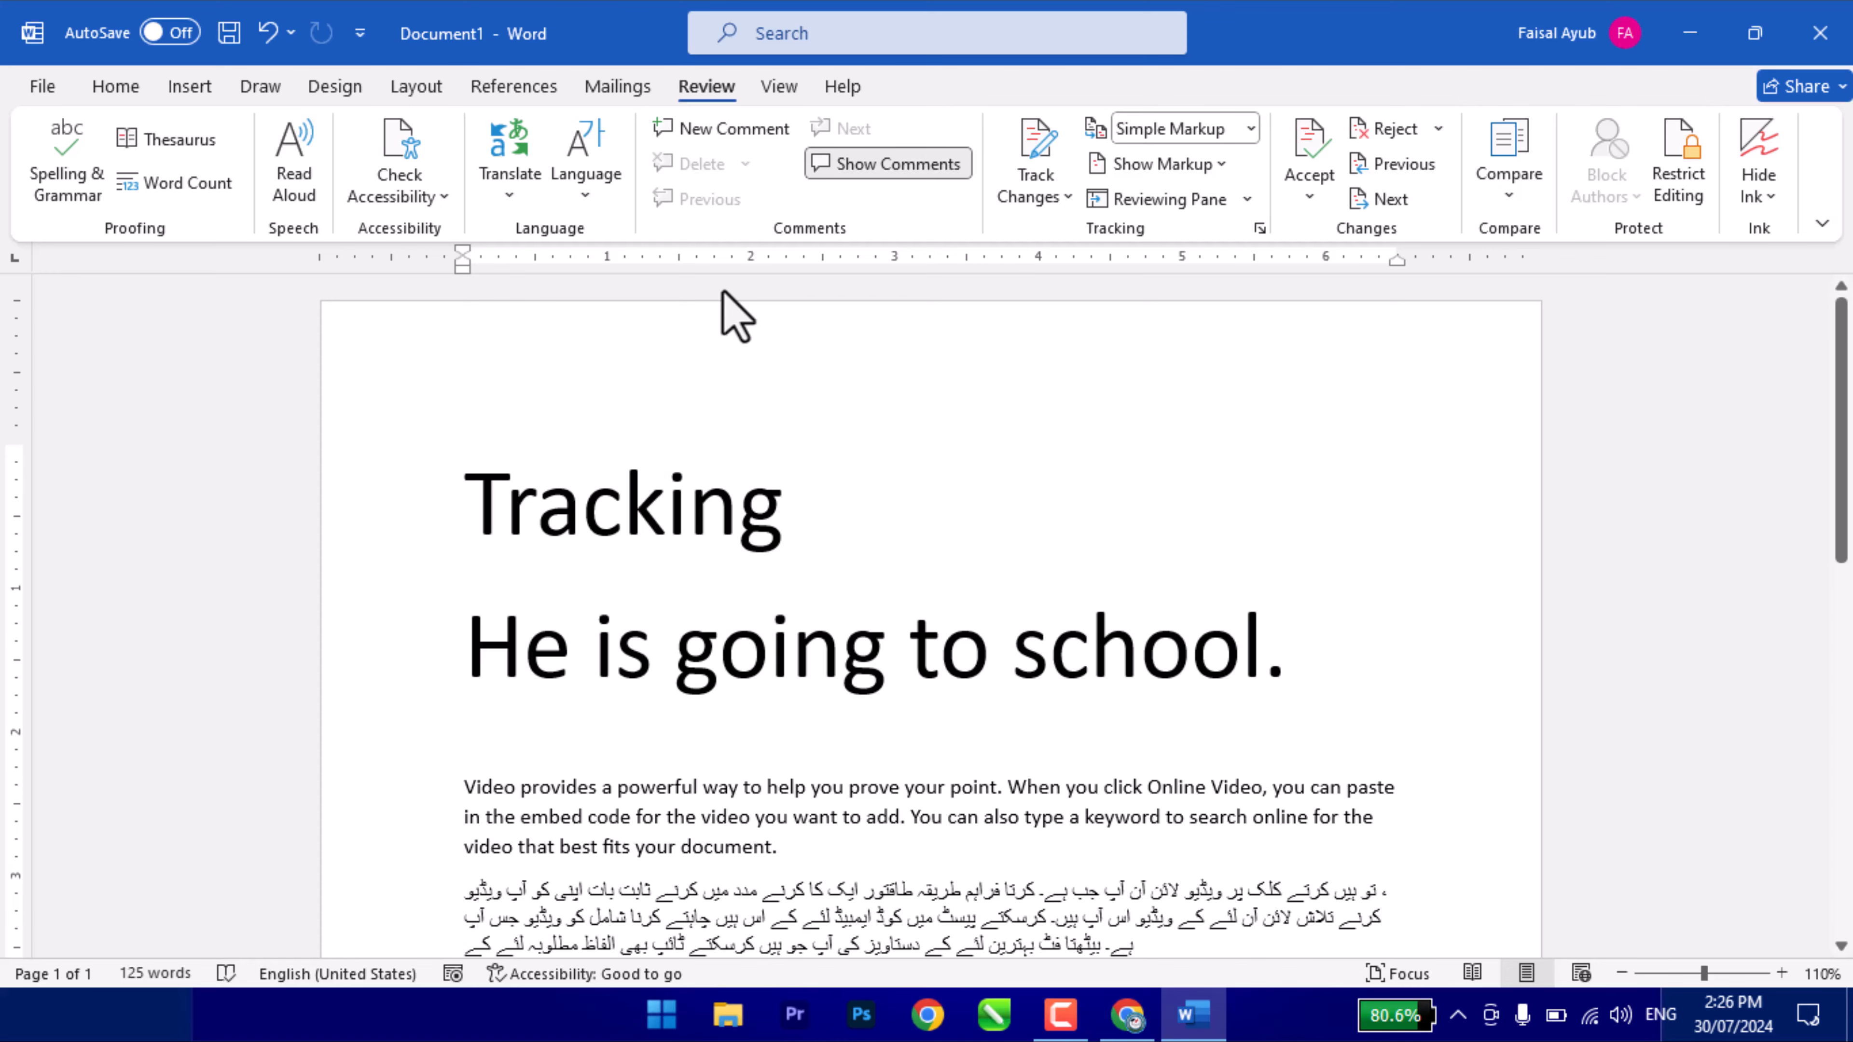
{"action": "key", "text": "ctrl+z"}
{"action": "left_click", "coordinate": [701, 200]}
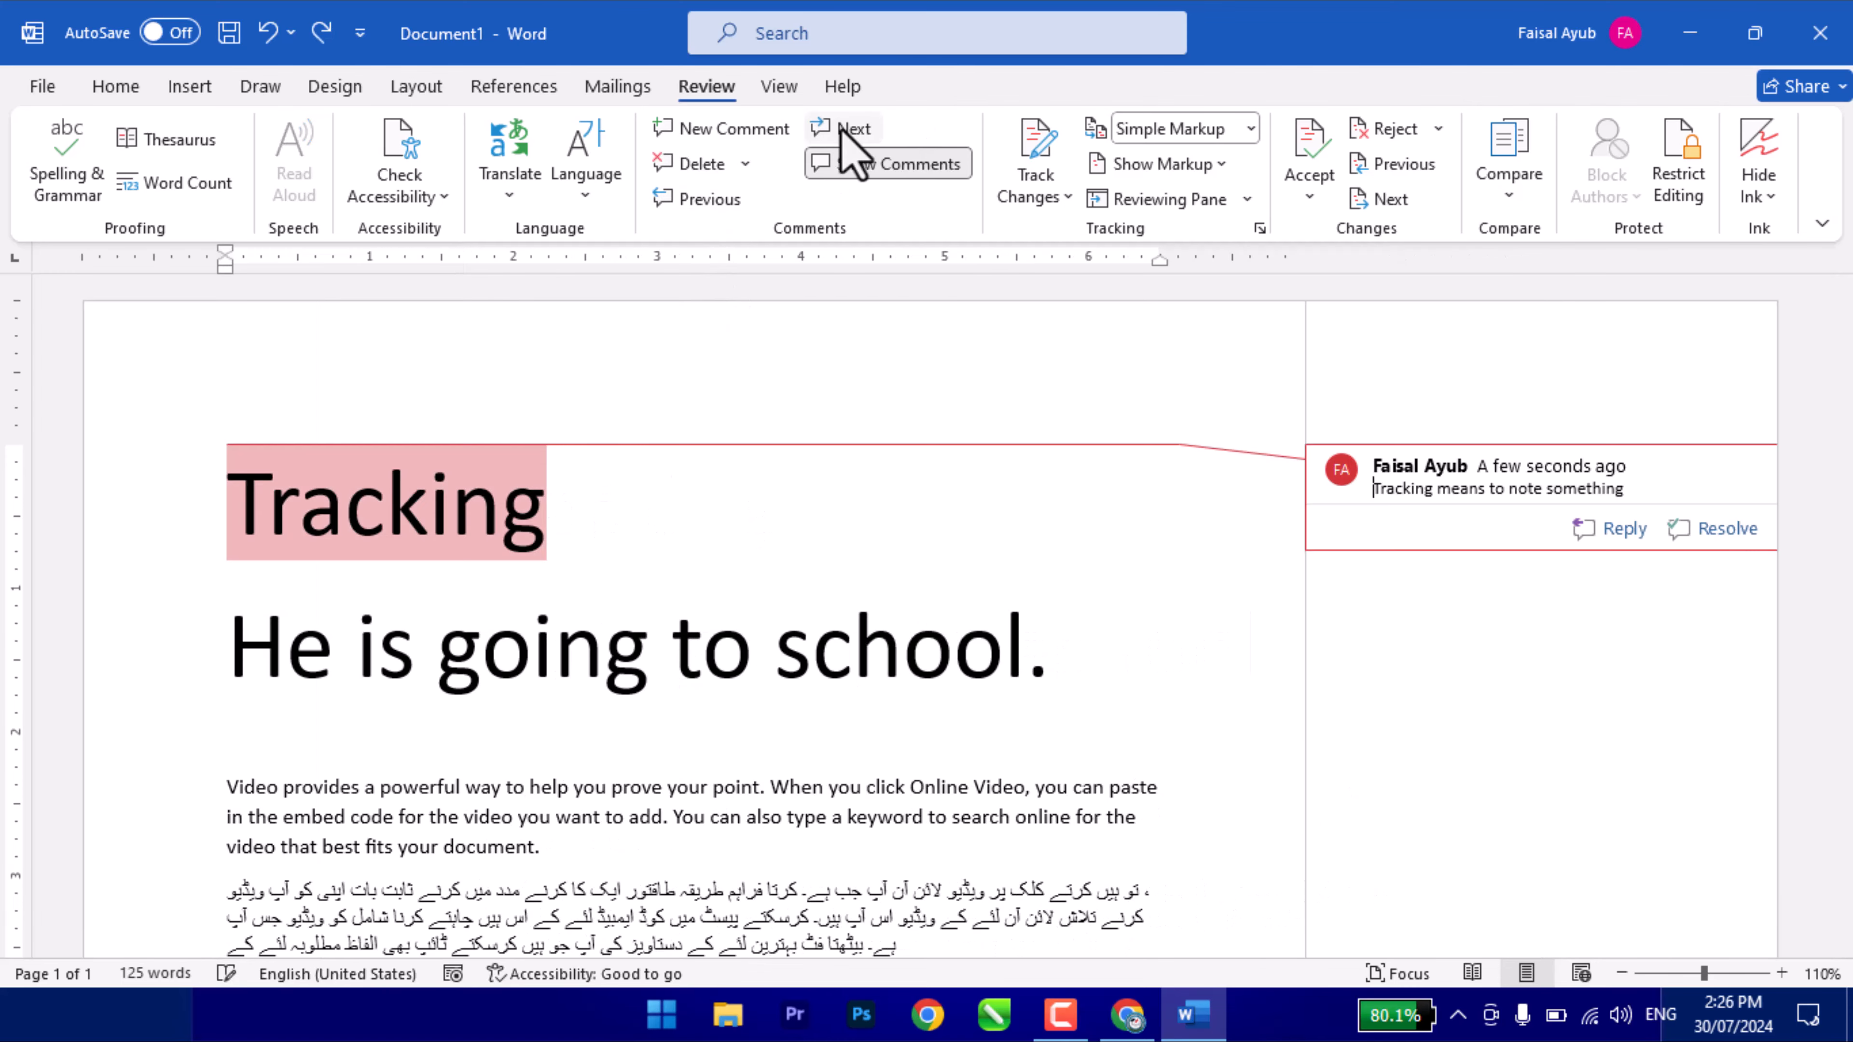
{"action": "left_click", "coordinate": [876, 173]}
{"action": "left_click", "coordinate": [878, 175]}
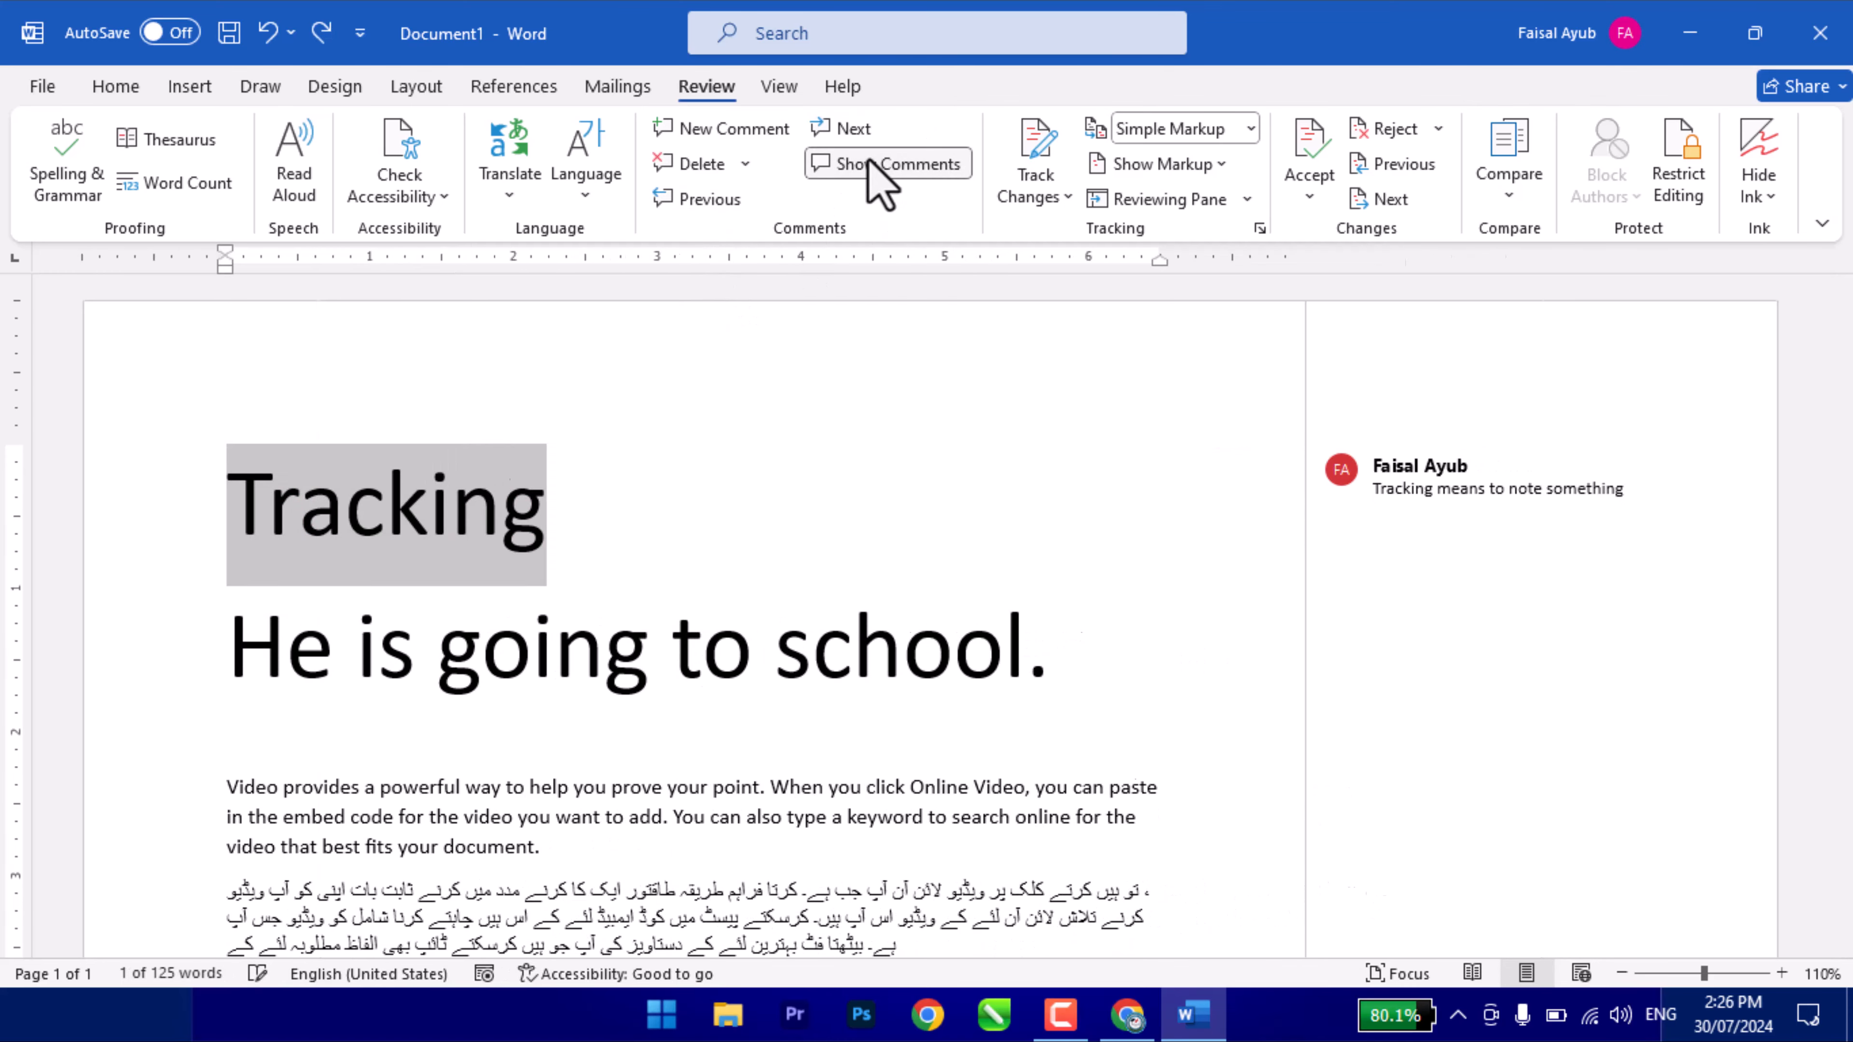
- Deselect 'Tracking' and create a new blank document, Document2, with Ctrl+N
{"action": "left_click", "coordinate": [583, 438]}
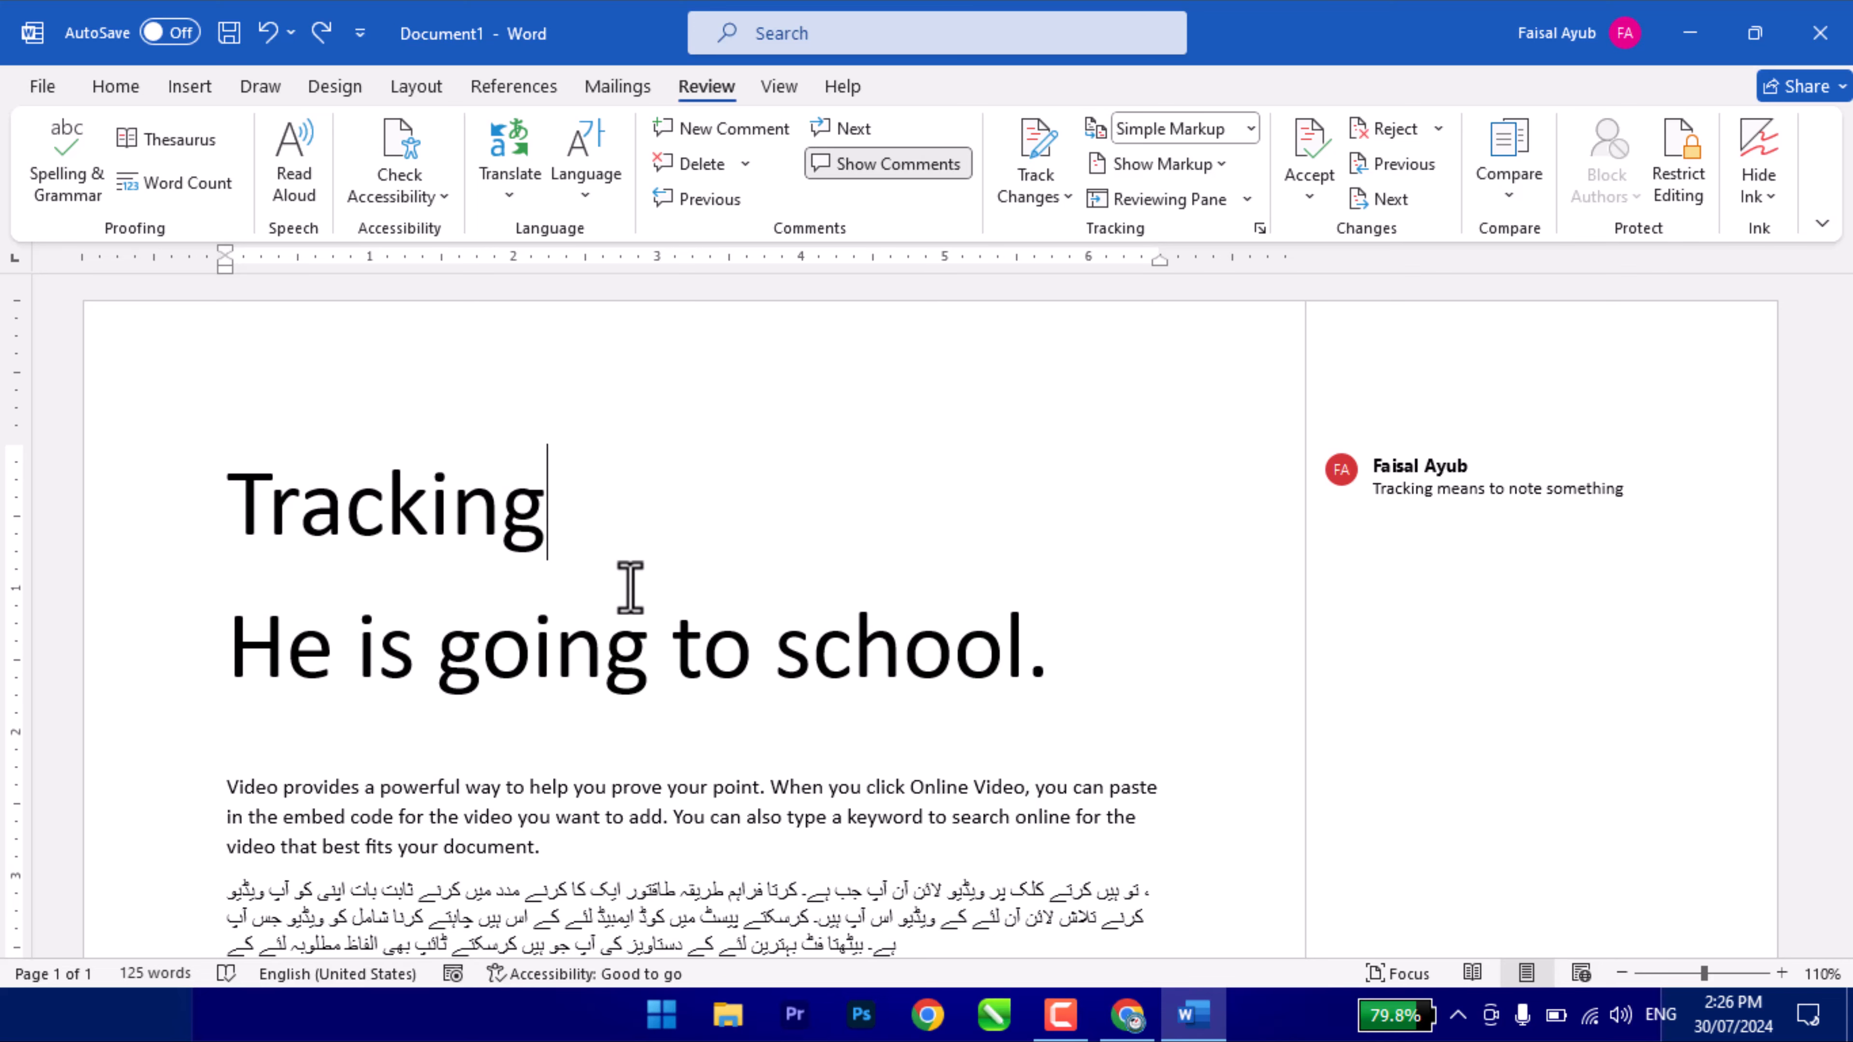
{"action": "key", "text": "ctrl+n"}
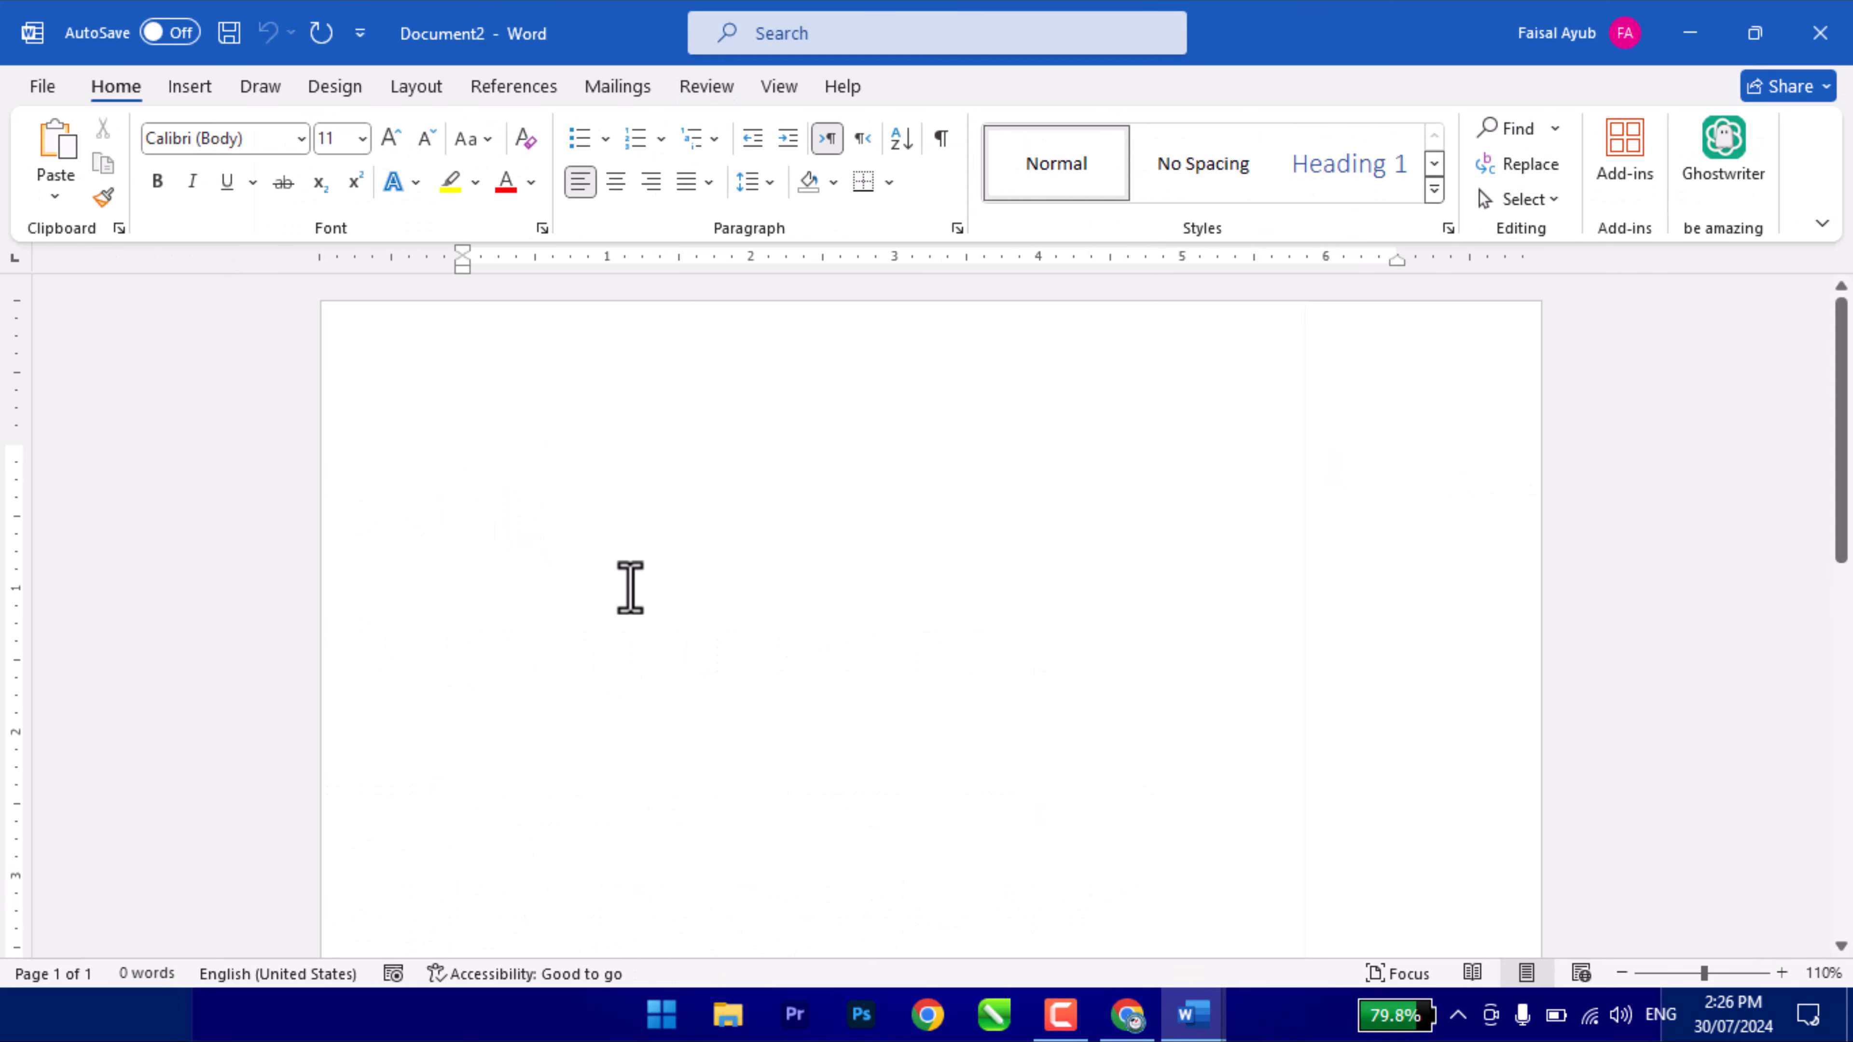
- On the Review tab, generate five sample paragraphs with =rand()
{"action": "left_click", "coordinate": [704, 88]}
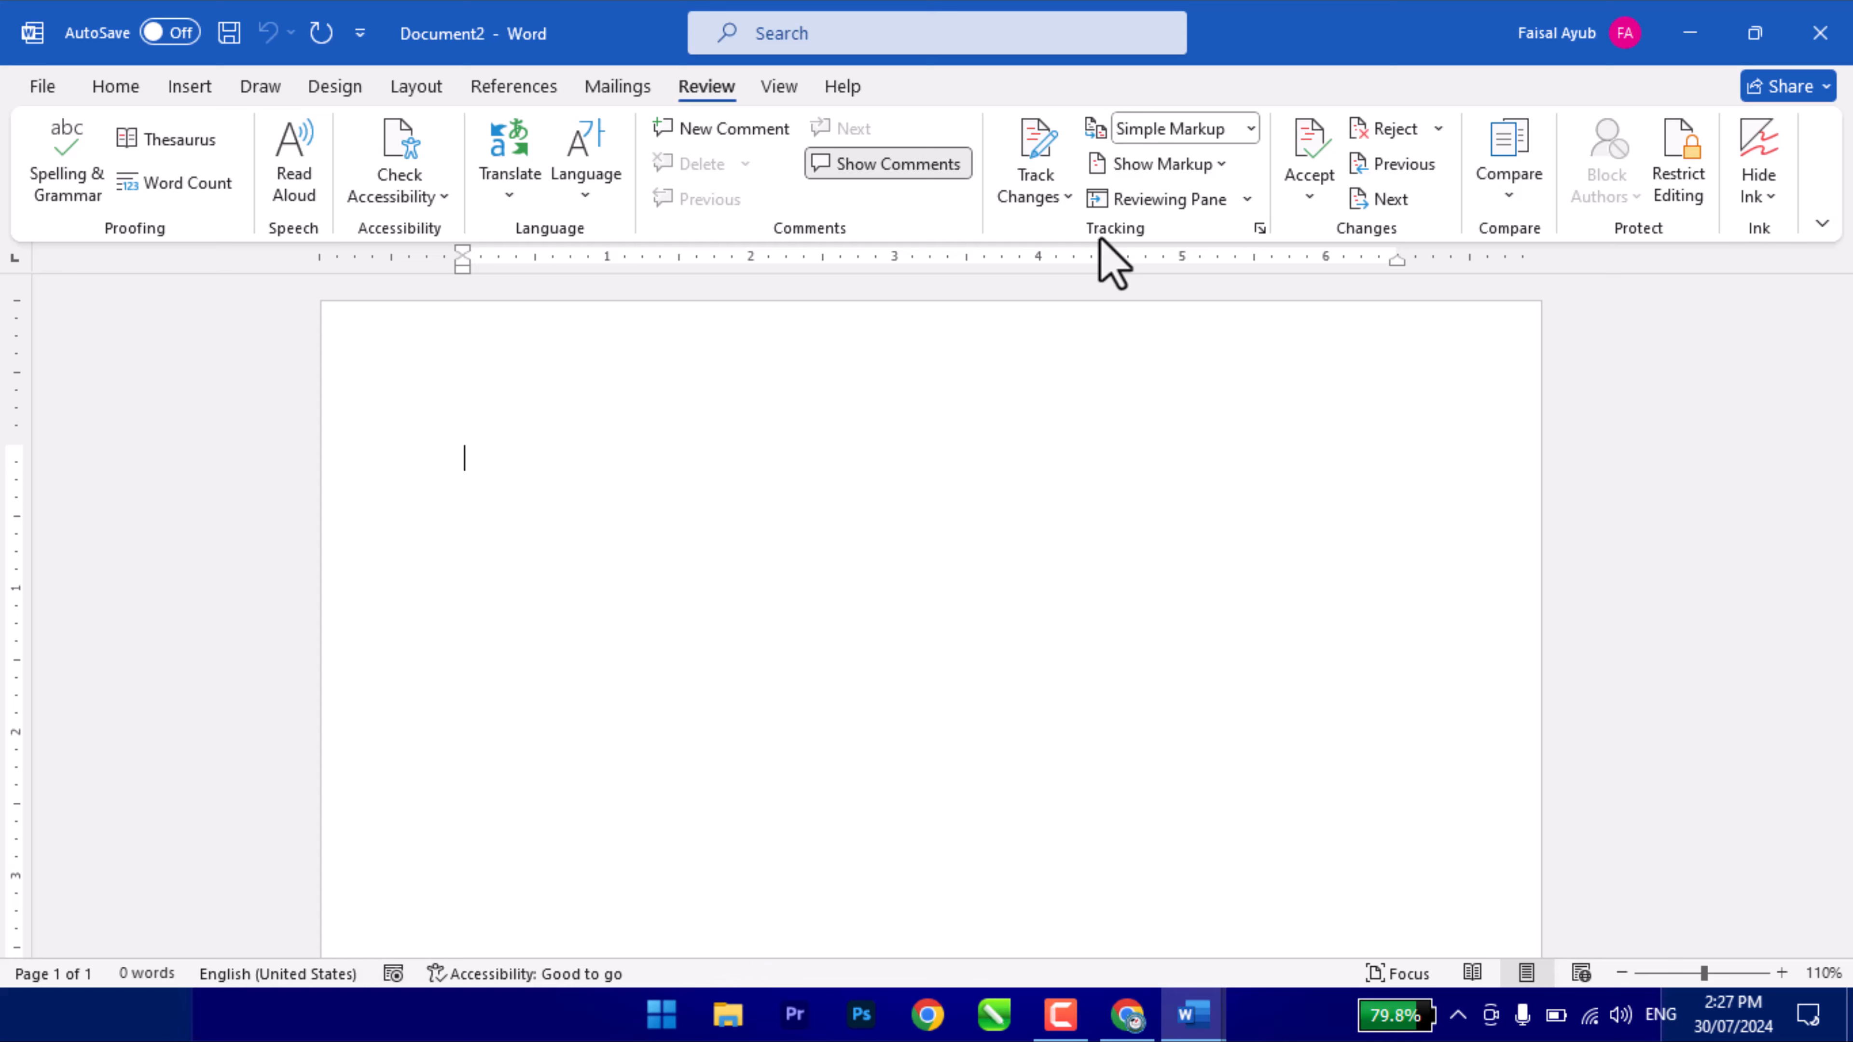
{"action": "type", "text": "=rand()"}
{"action": "key", "text": "Return"}
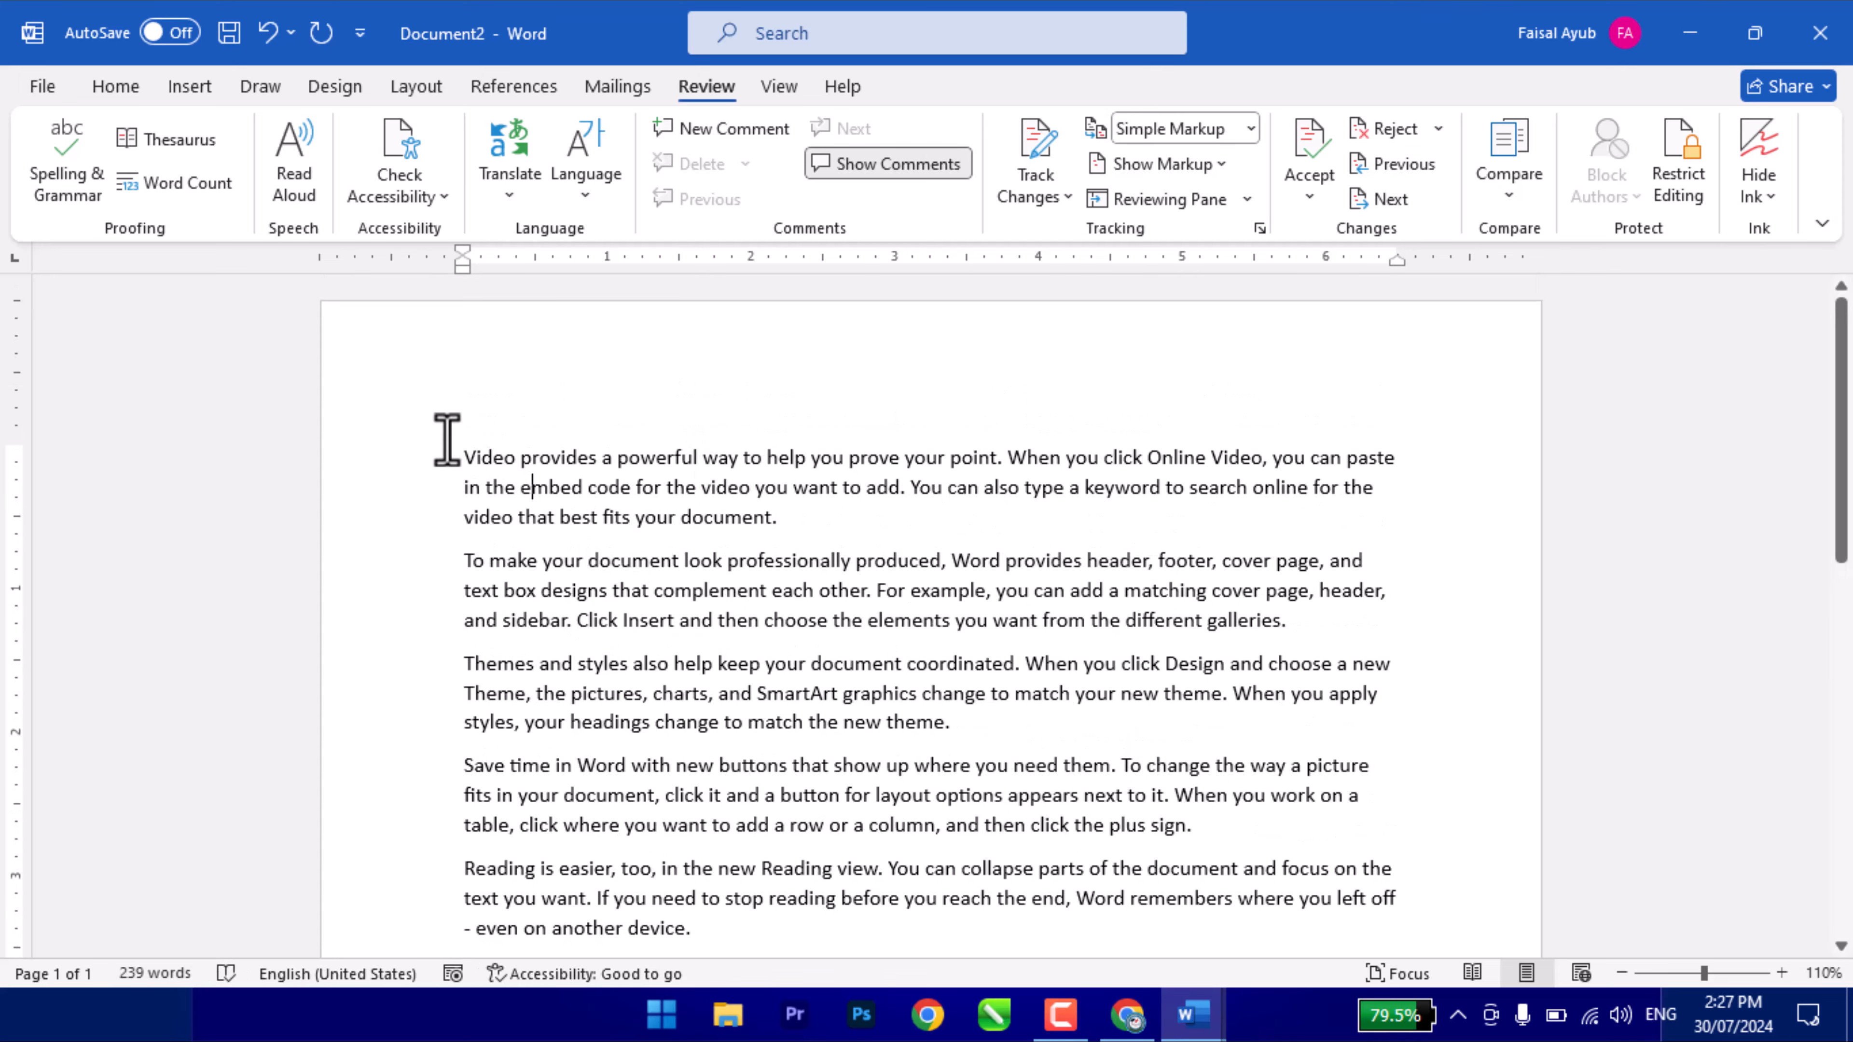
- Turn on Track Changes and lock tracking so it cannot be switched off
{"action": "left_click", "coordinate": [1012, 202]}
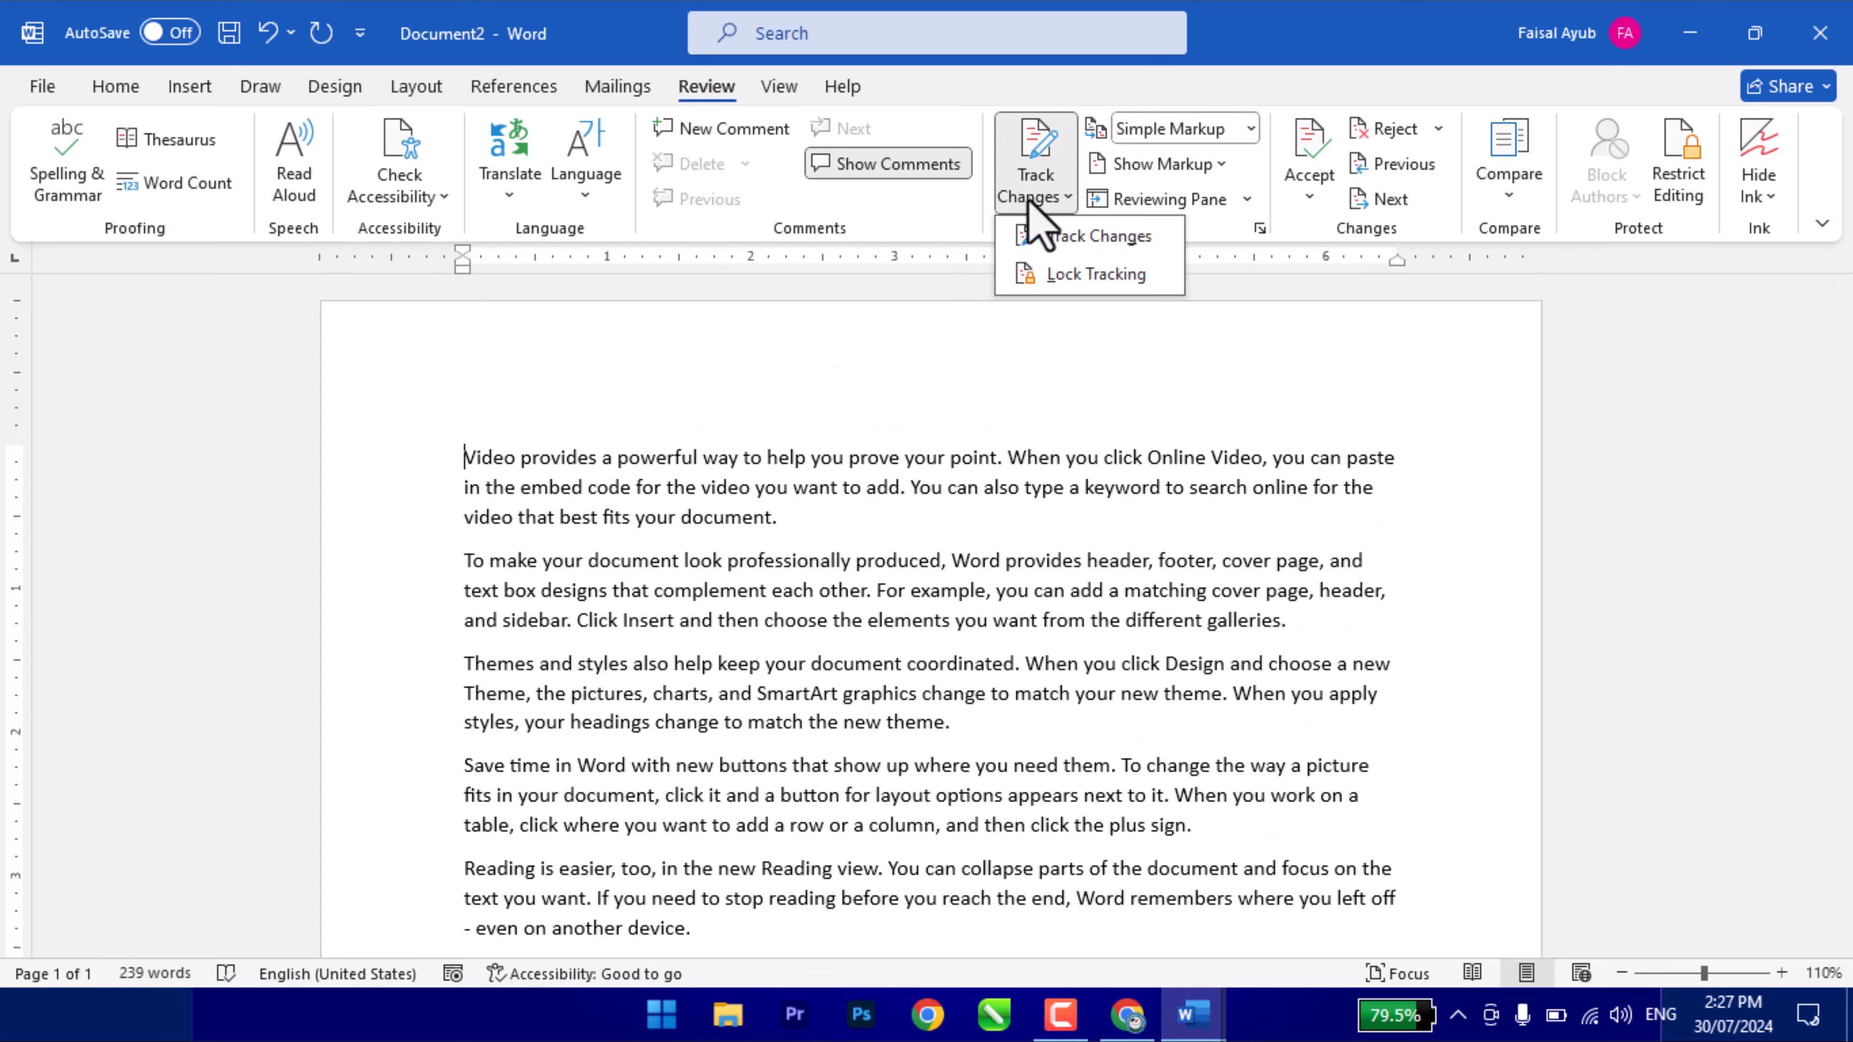
{"action": "left_click", "coordinate": [1074, 238]}
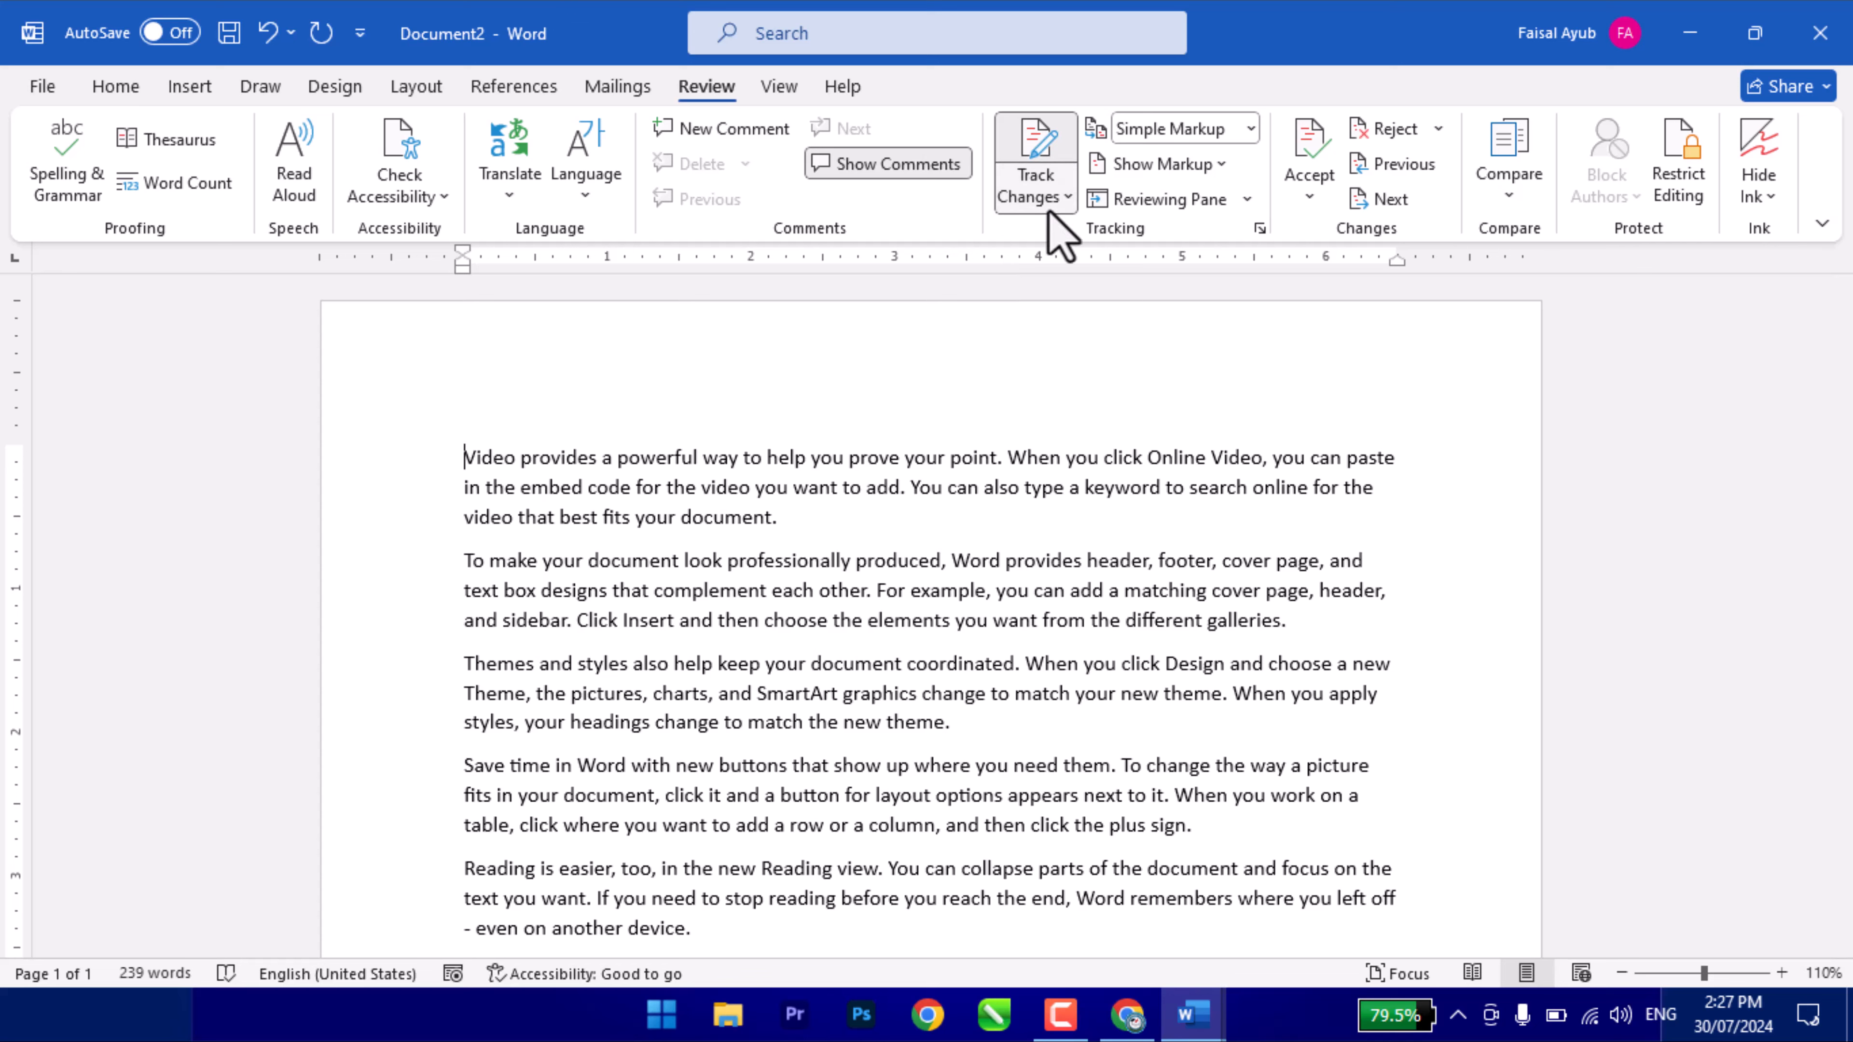
{"action": "left_click", "coordinate": [1061, 197]}
{"action": "left_click", "coordinate": [1094, 274]}
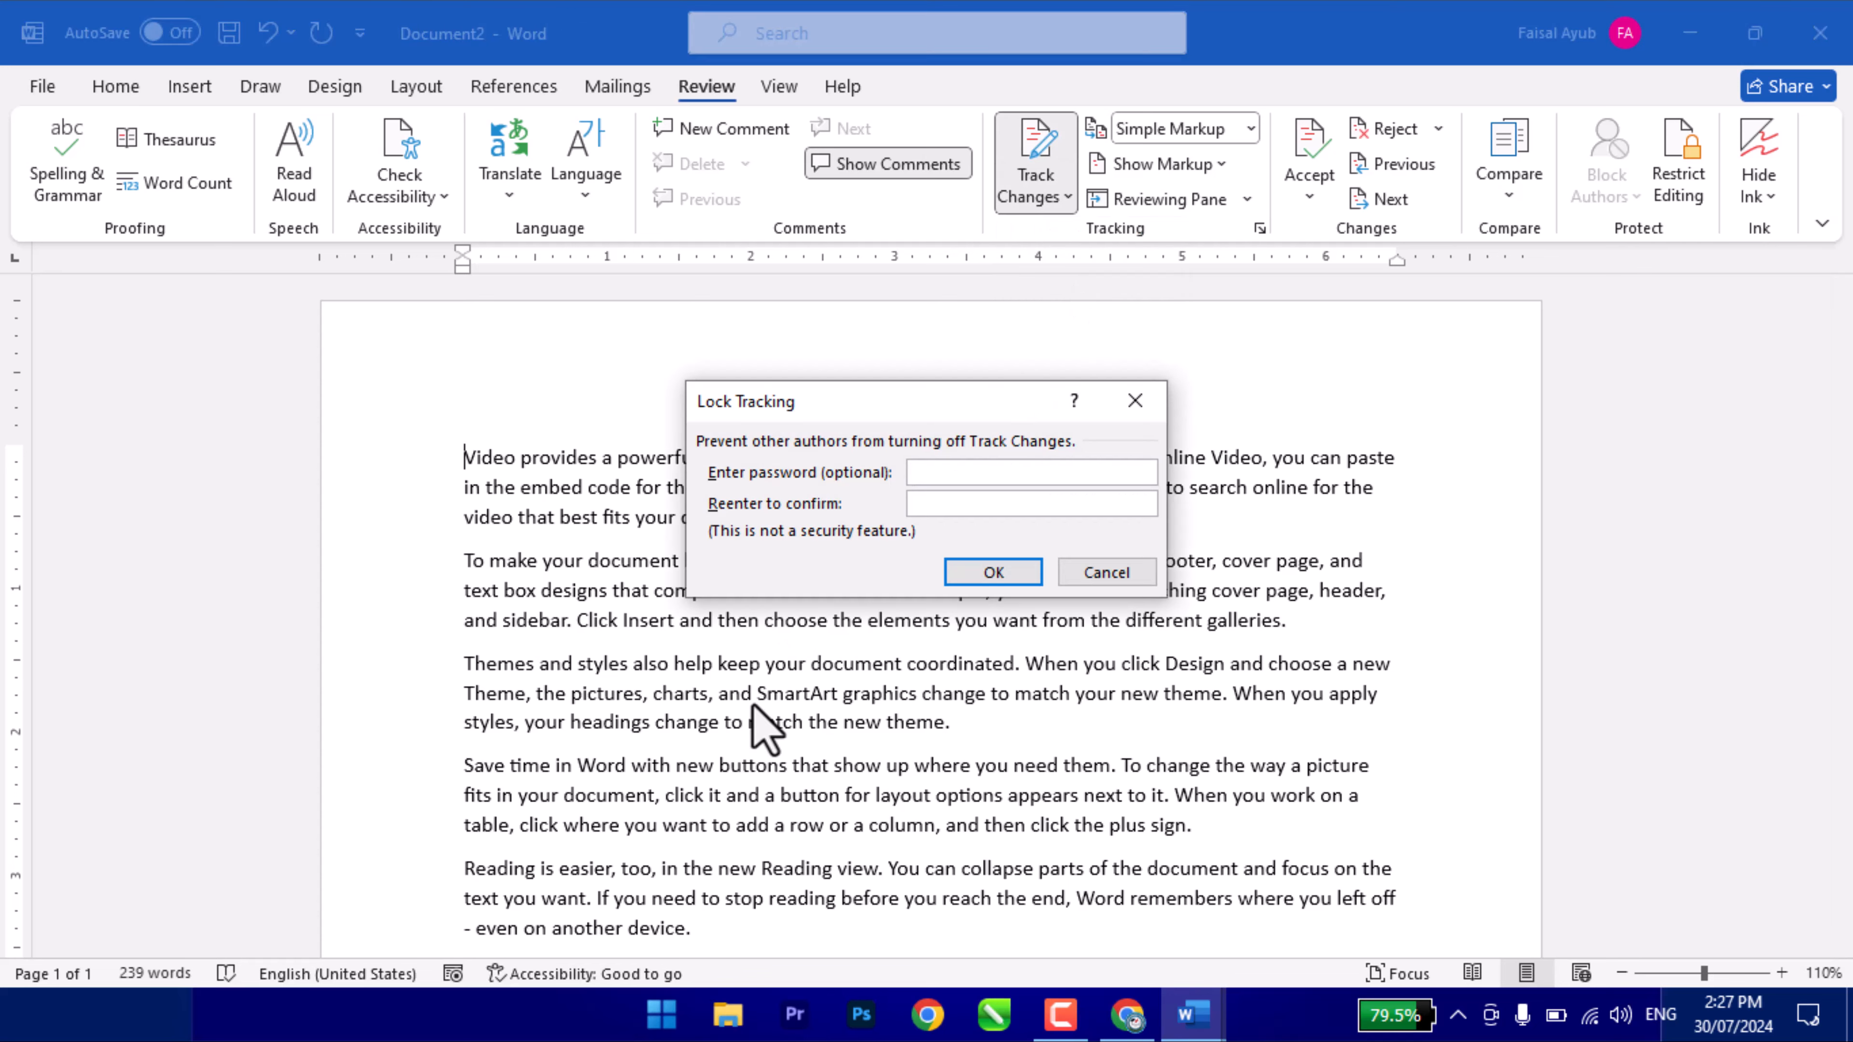
{"action": "key", "text": "Return"}
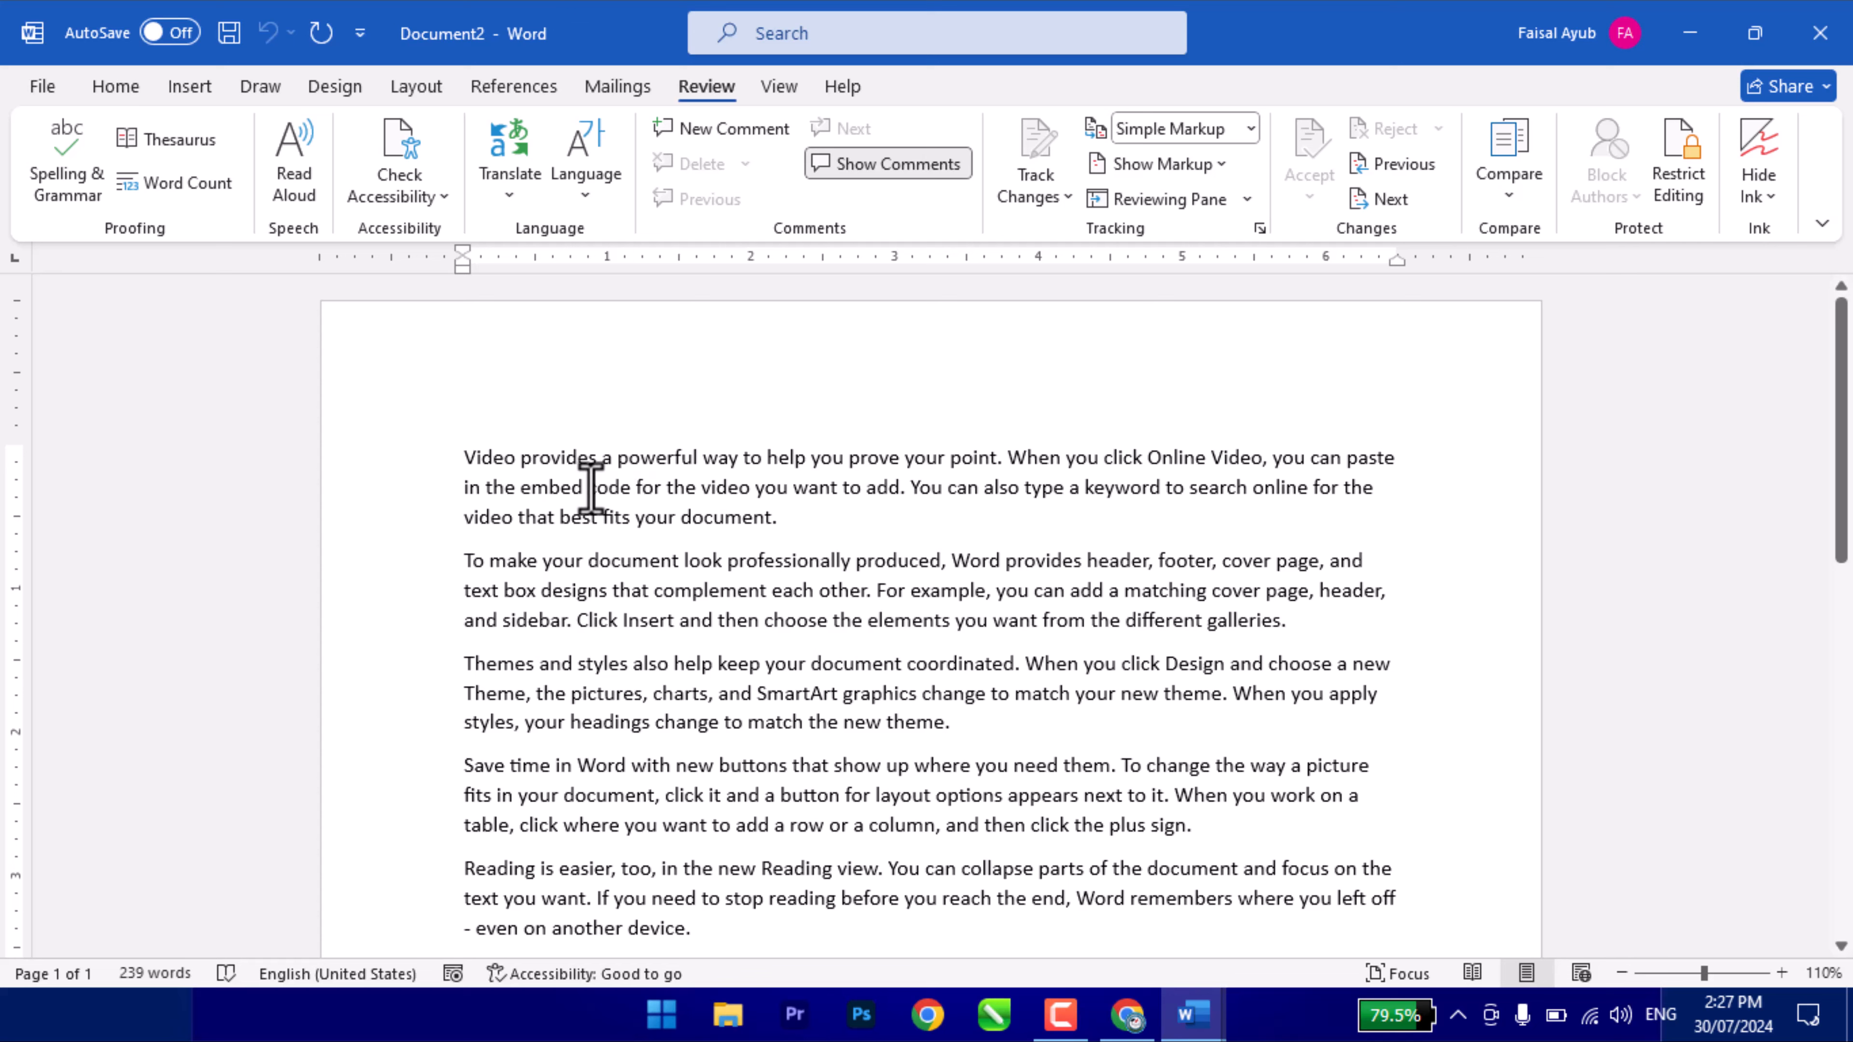
{"action": "left_click_drag", "start_coordinate": [473, 459], "coordinate": [857, 599]}
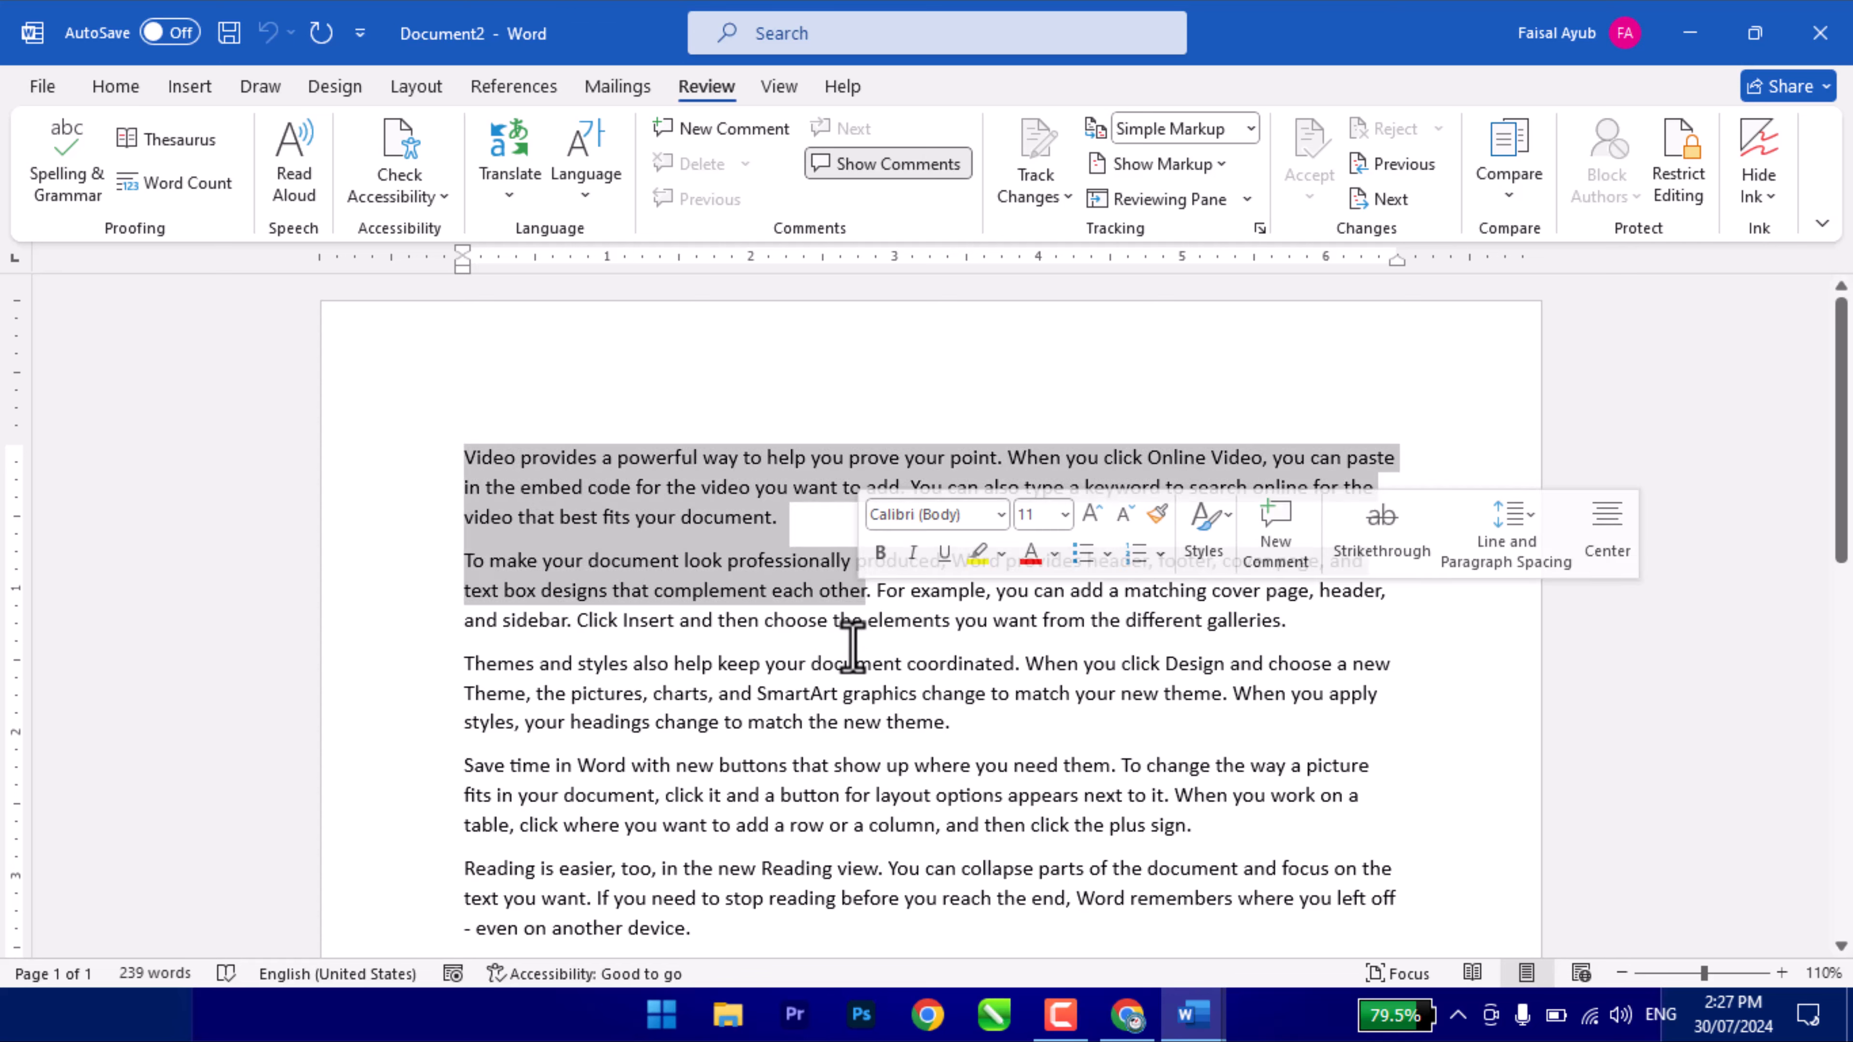
{"action": "left_click", "coordinate": [810, 717]}
{"action": "scroll", "coordinate": [811, 717], "scroll_direction": "up", "scroll_amount": 4}
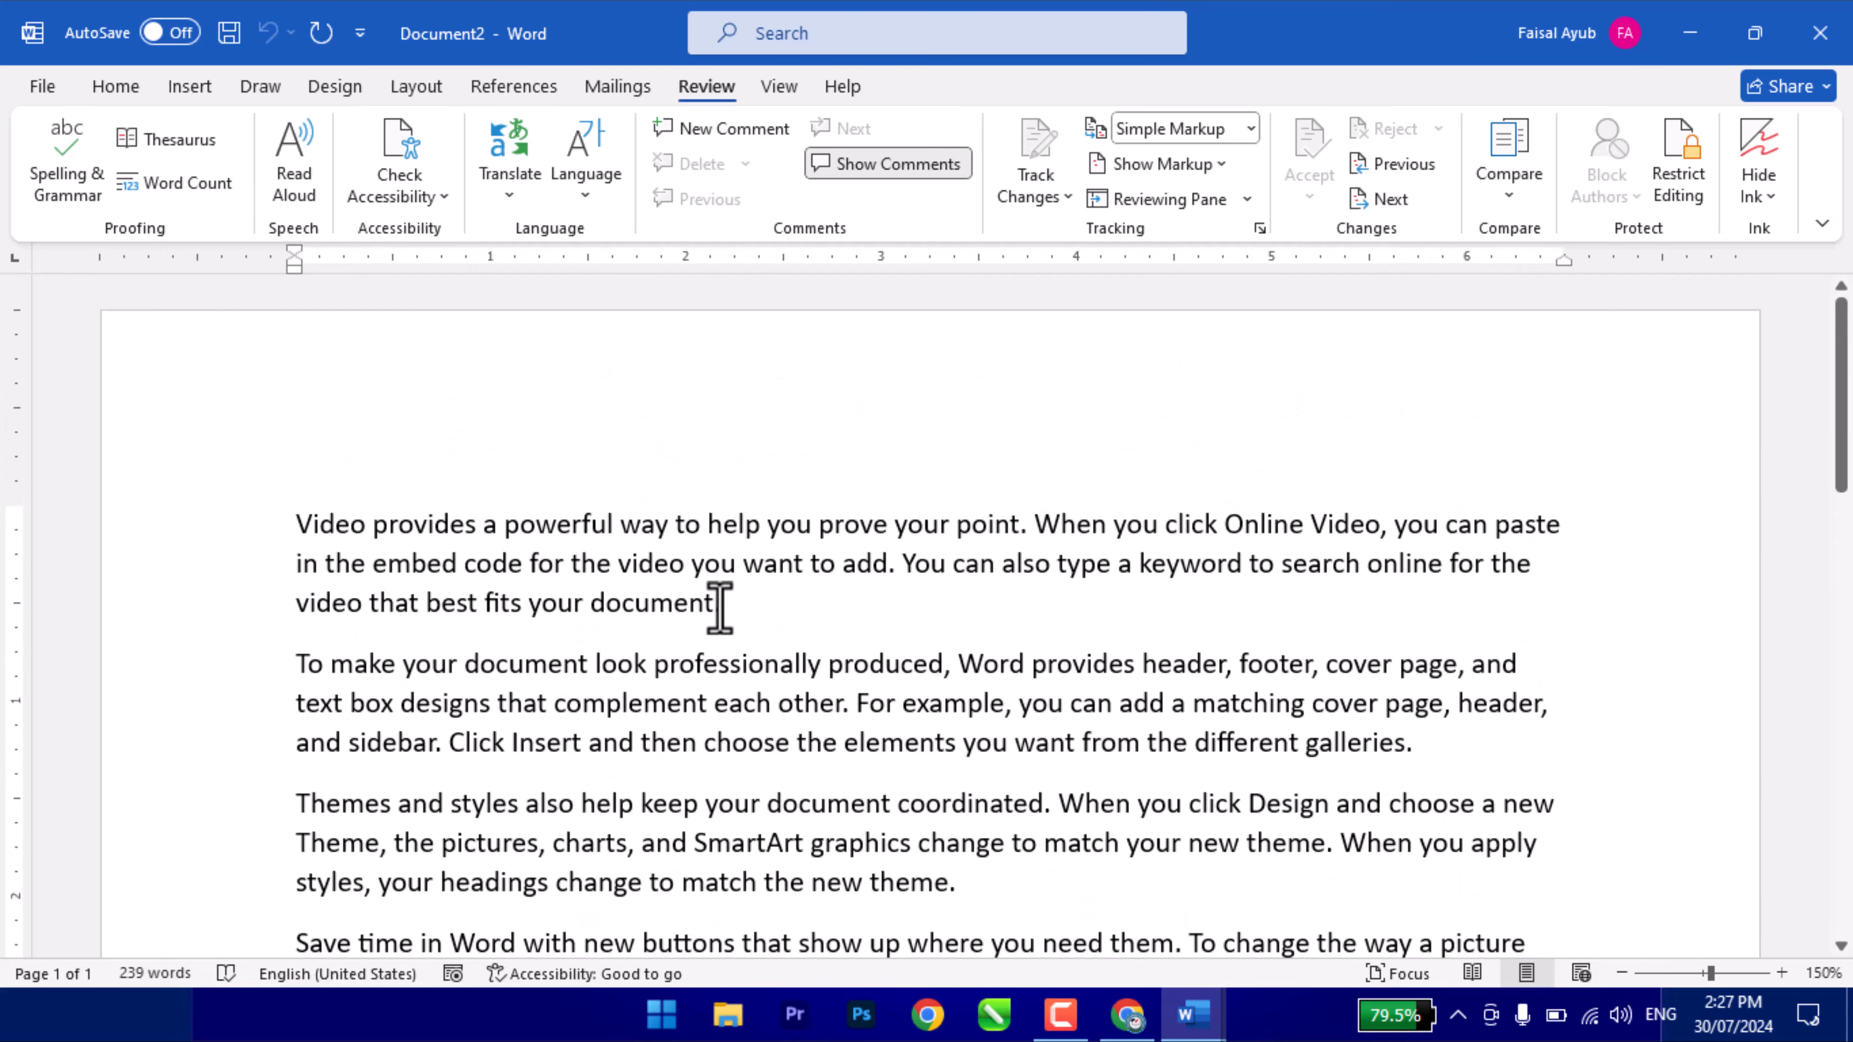
- Make the first paragraph bold
{"action": "left_click_drag", "start_coordinate": [728, 612], "coordinate": [261, 525]}
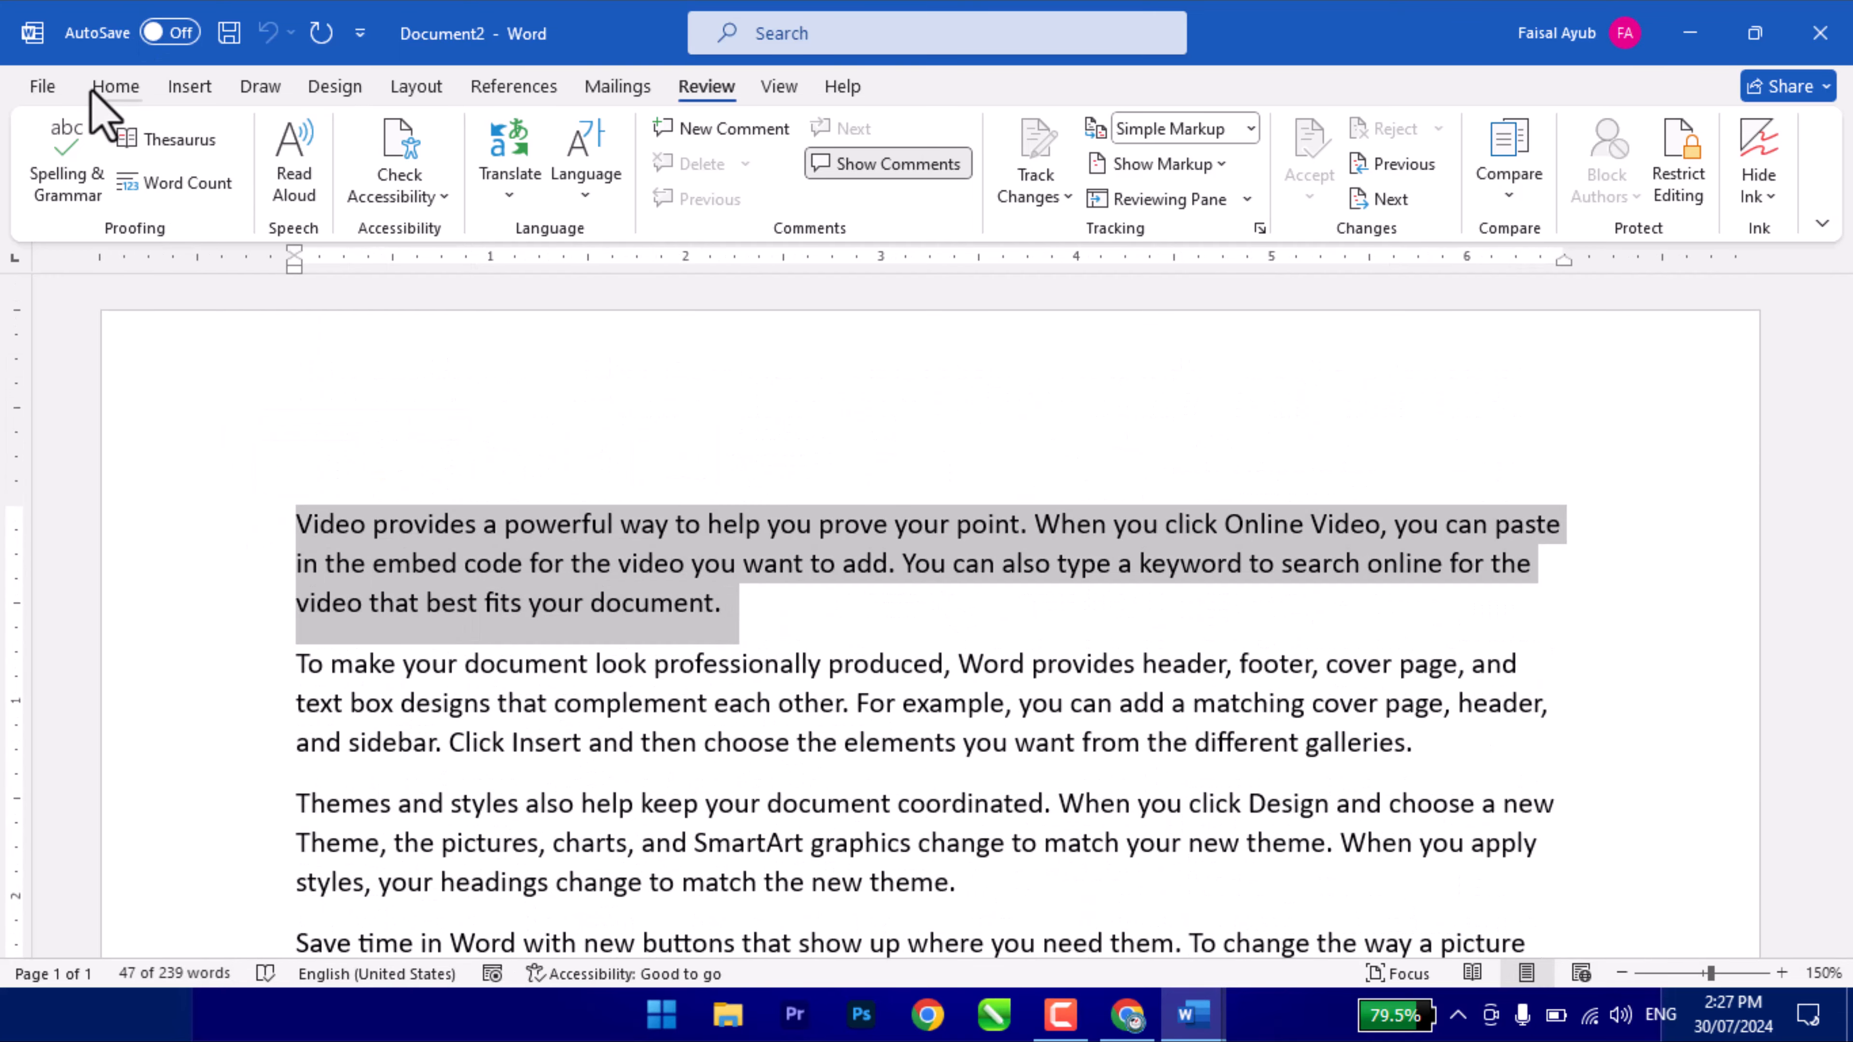
{"action": "left_click", "coordinate": [115, 86]}
{"action": "left_click", "coordinate": [157, 181]}
{"action": "left_click", "coordinate": [543, 607]}
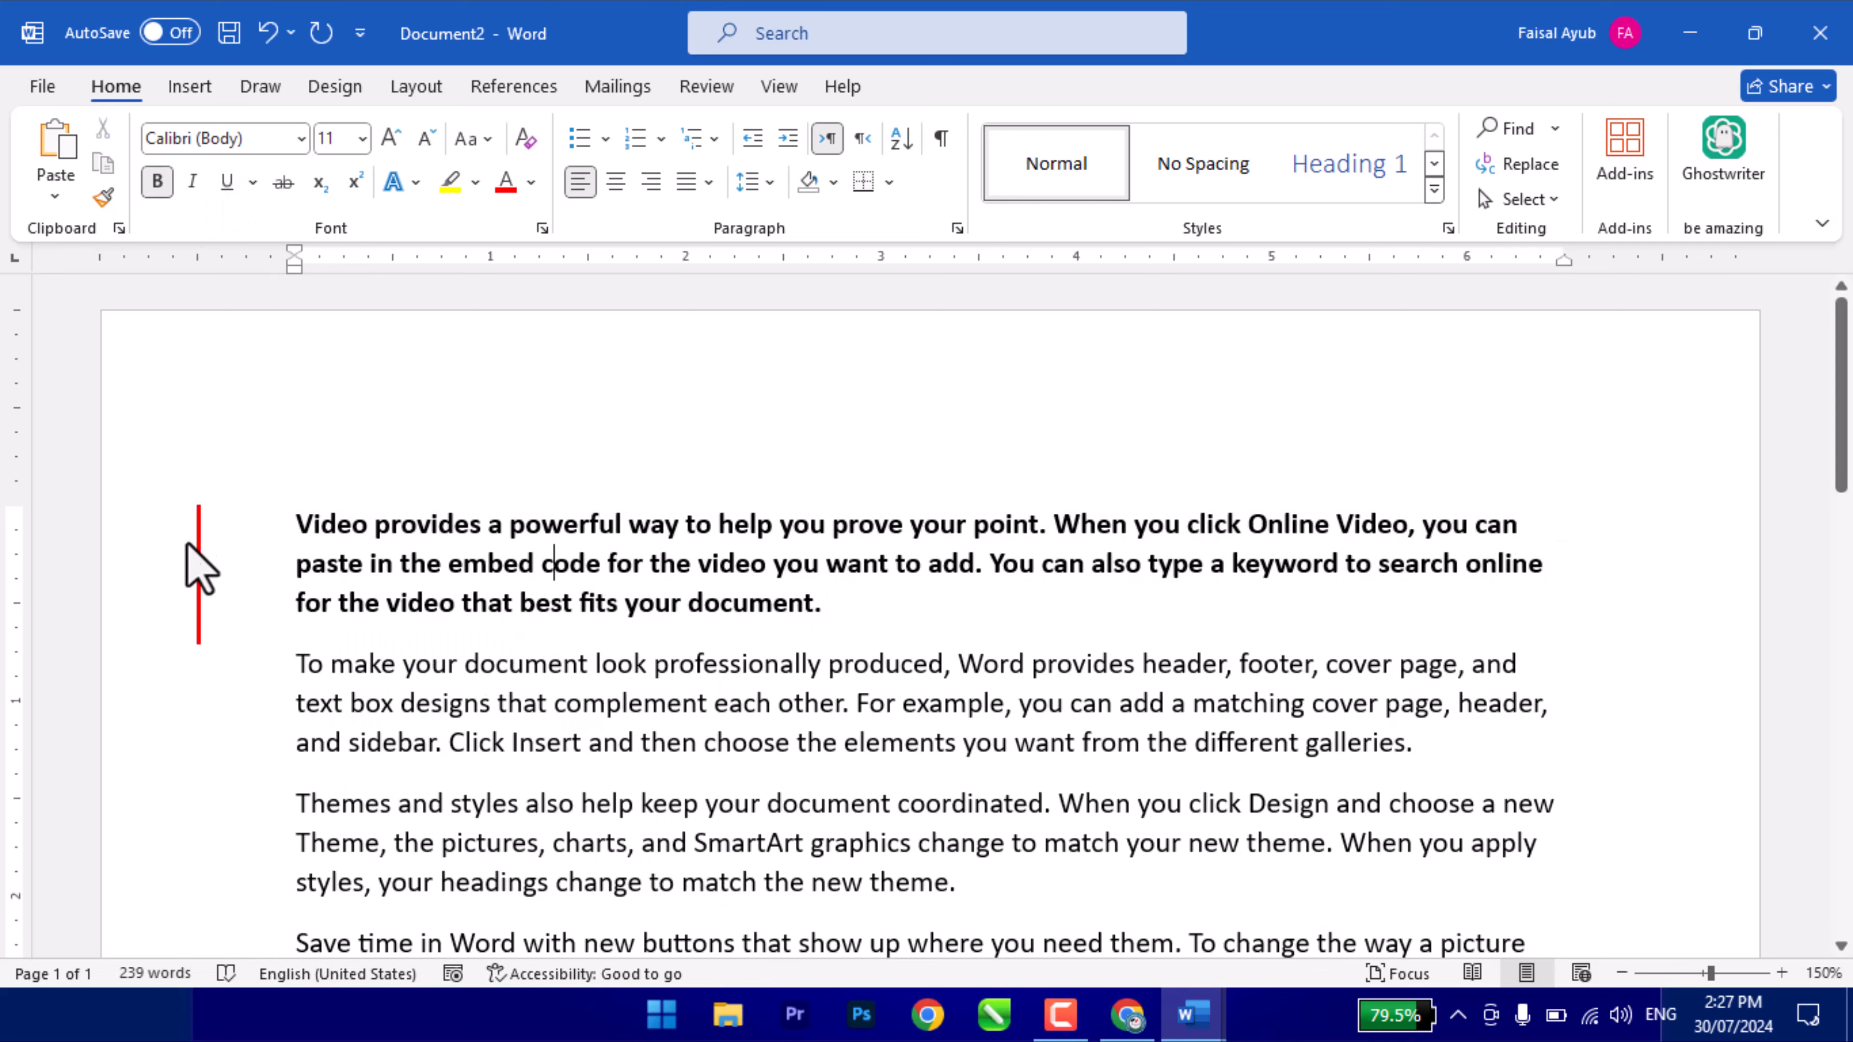
- Add three short lines such as 'Hello' on the empty last line
{"action": "scroll", "coordinate": [322, 641], "scroll_direction": "down", "scroll_amount": 6}
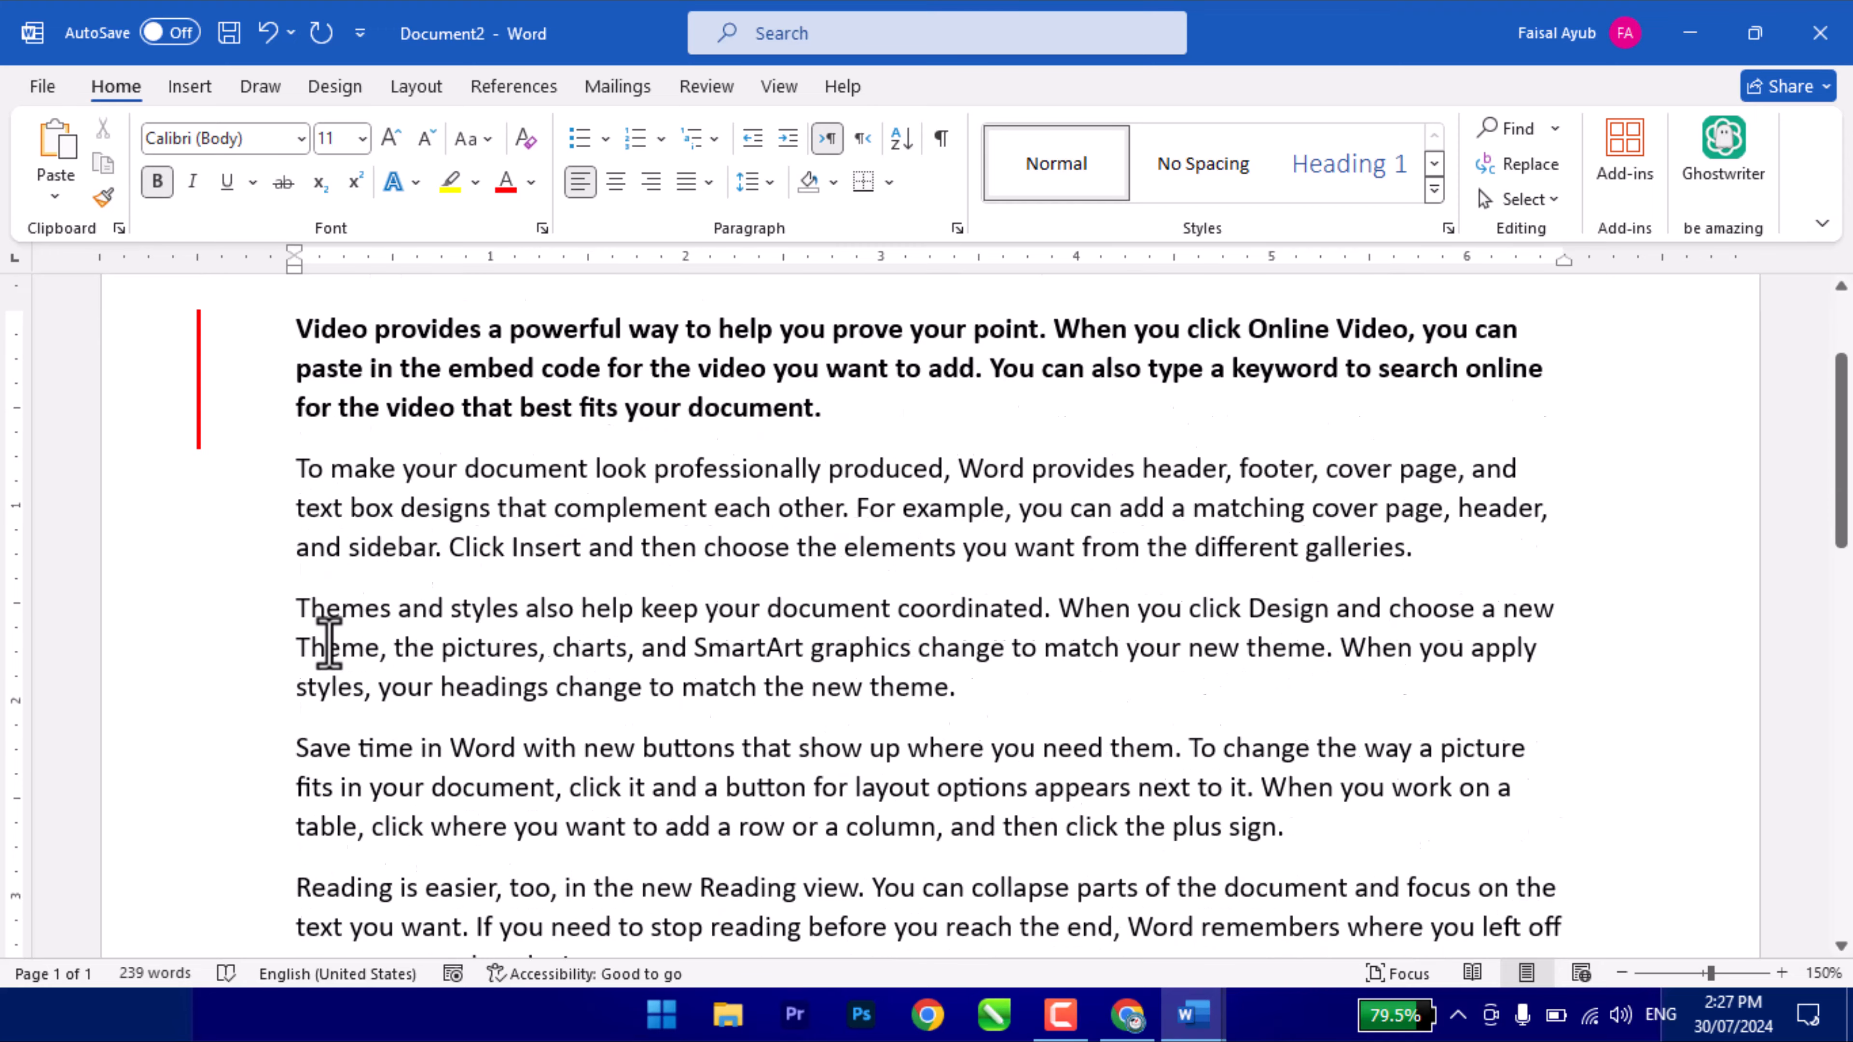
{"action": "left_click", "coordinate": [334, 568]}
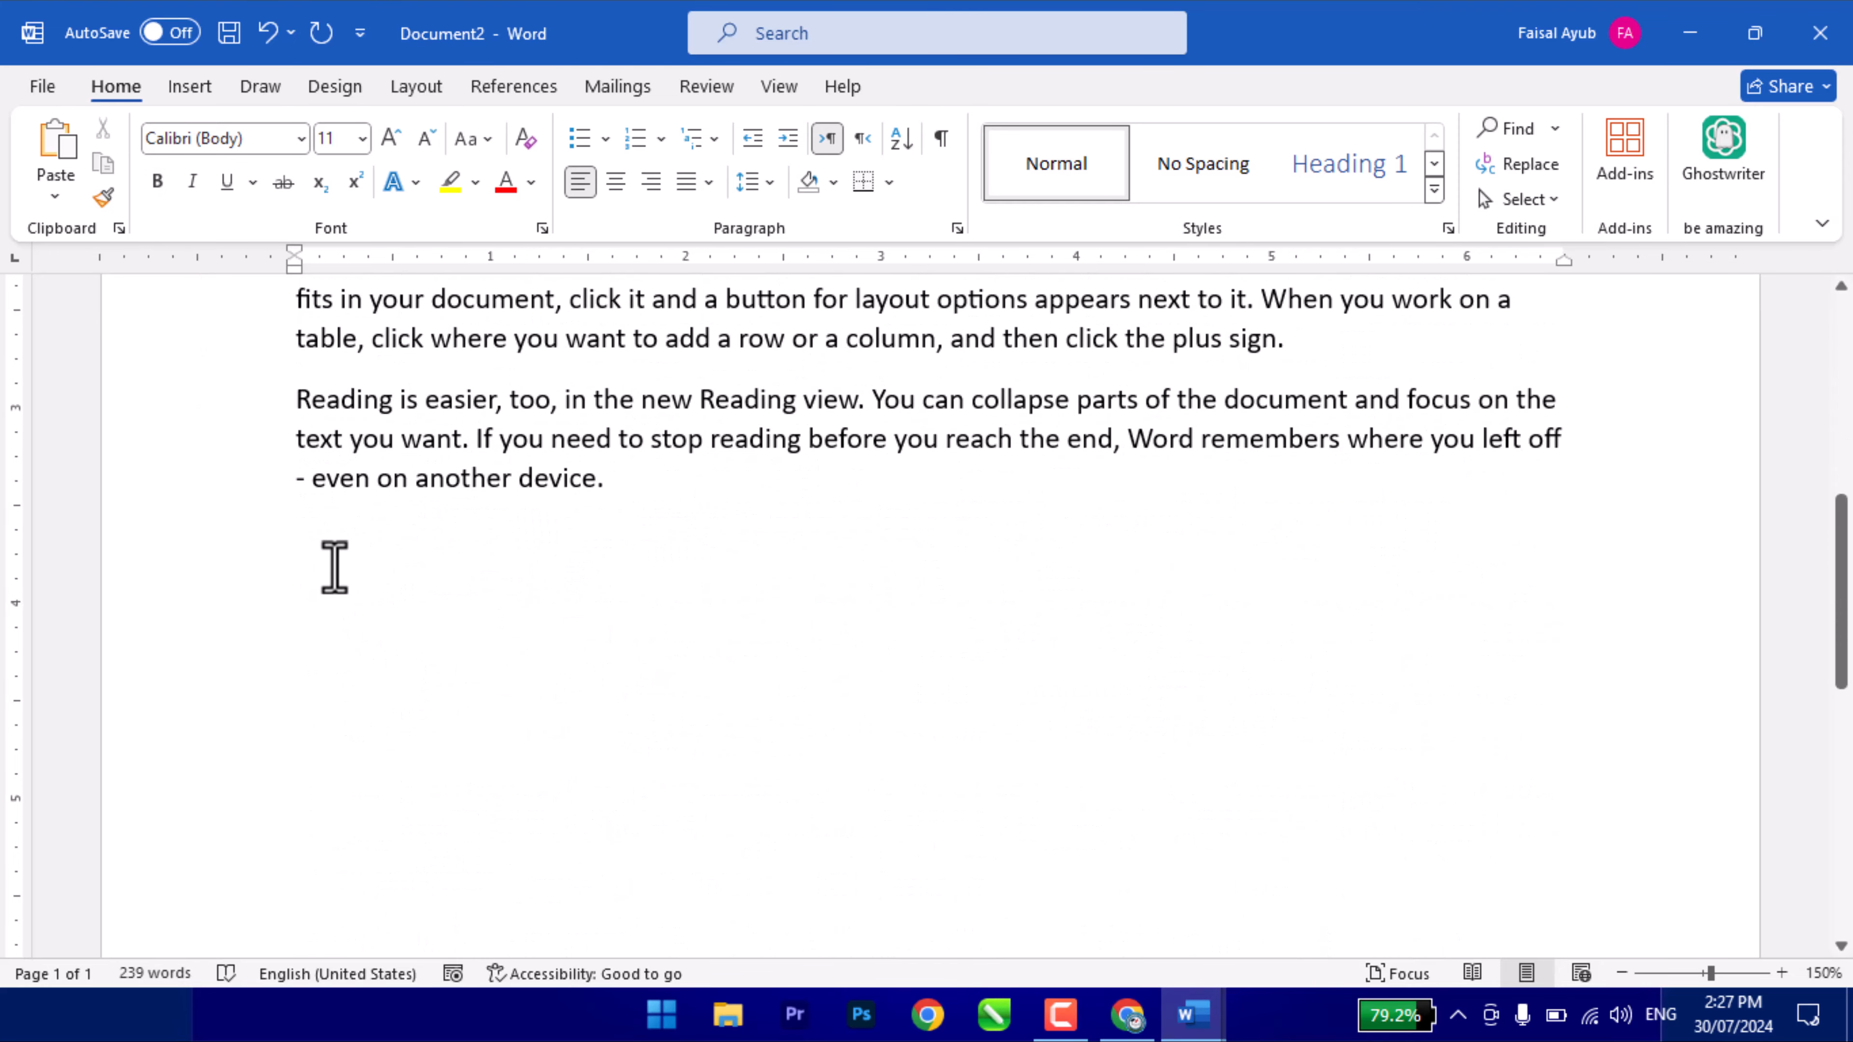
{"action": "type", "text": "He is a good boy."}
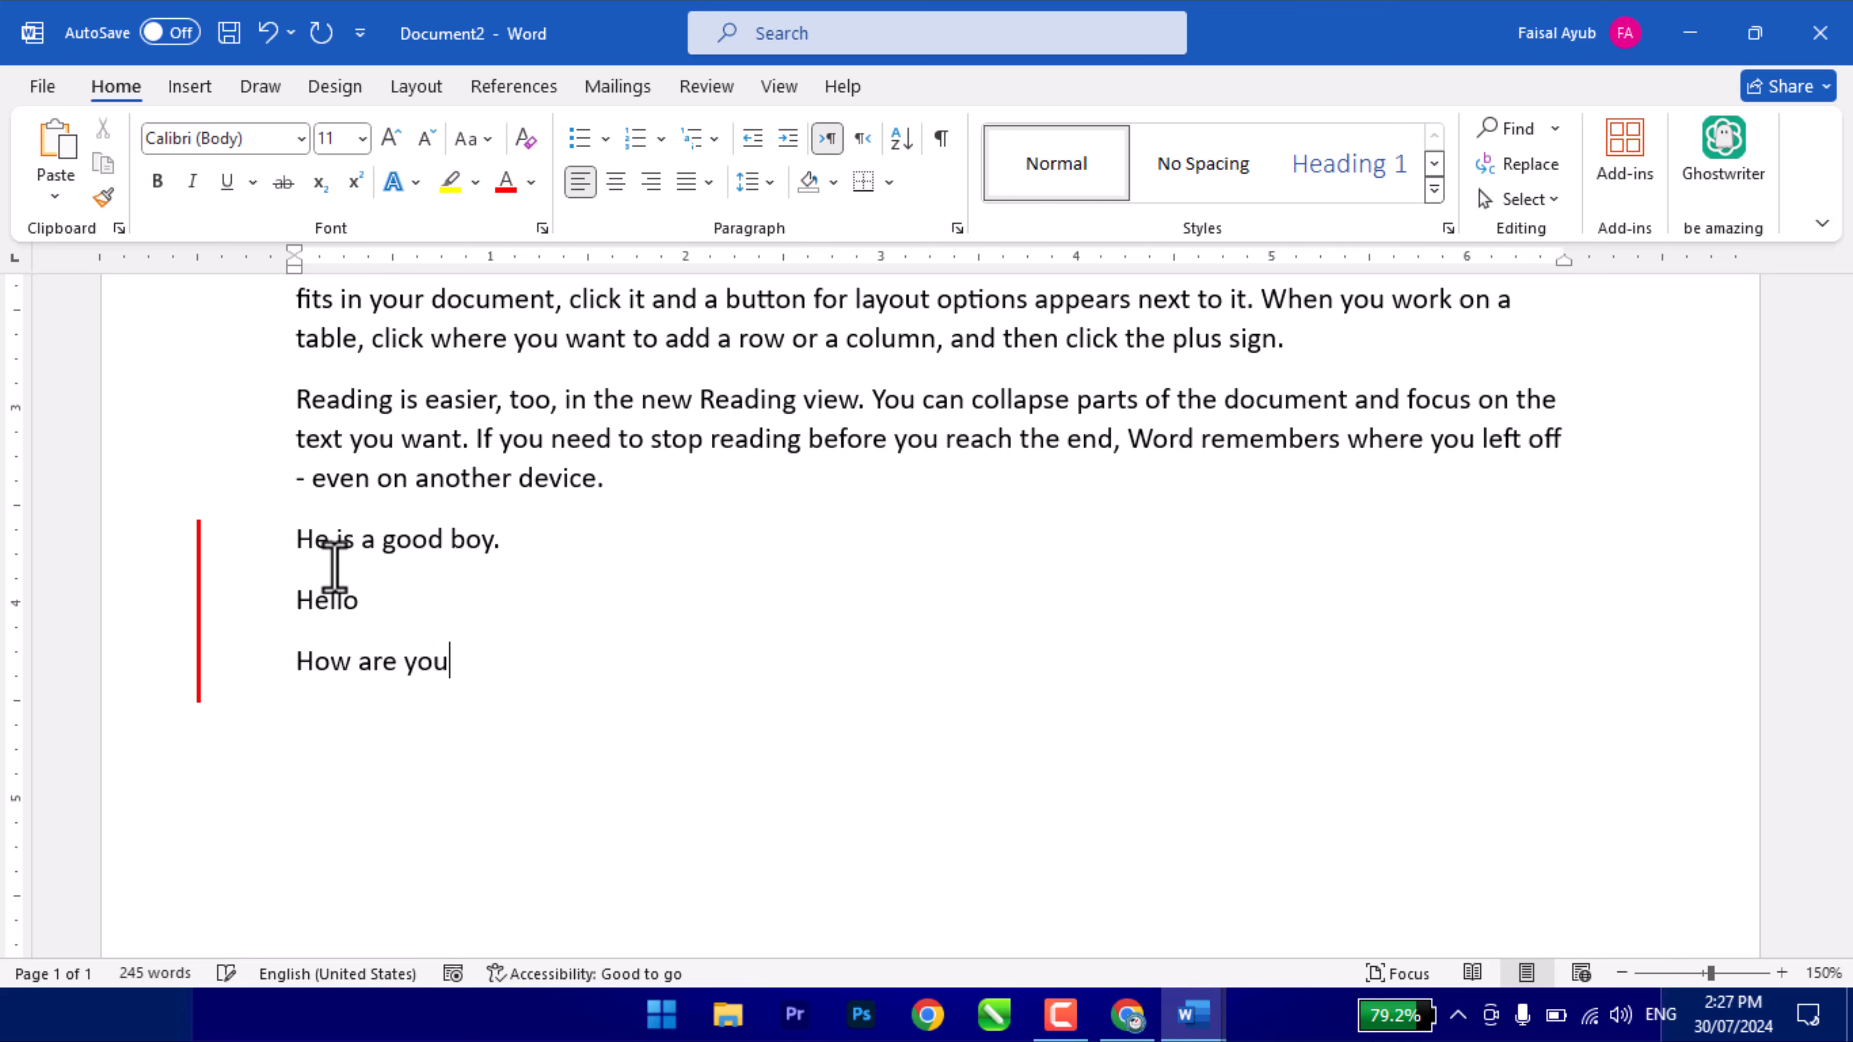
{"action": "scroll", "coordinate": [446, 662], "scroll_direction": "up", "scroll_amount": 3}
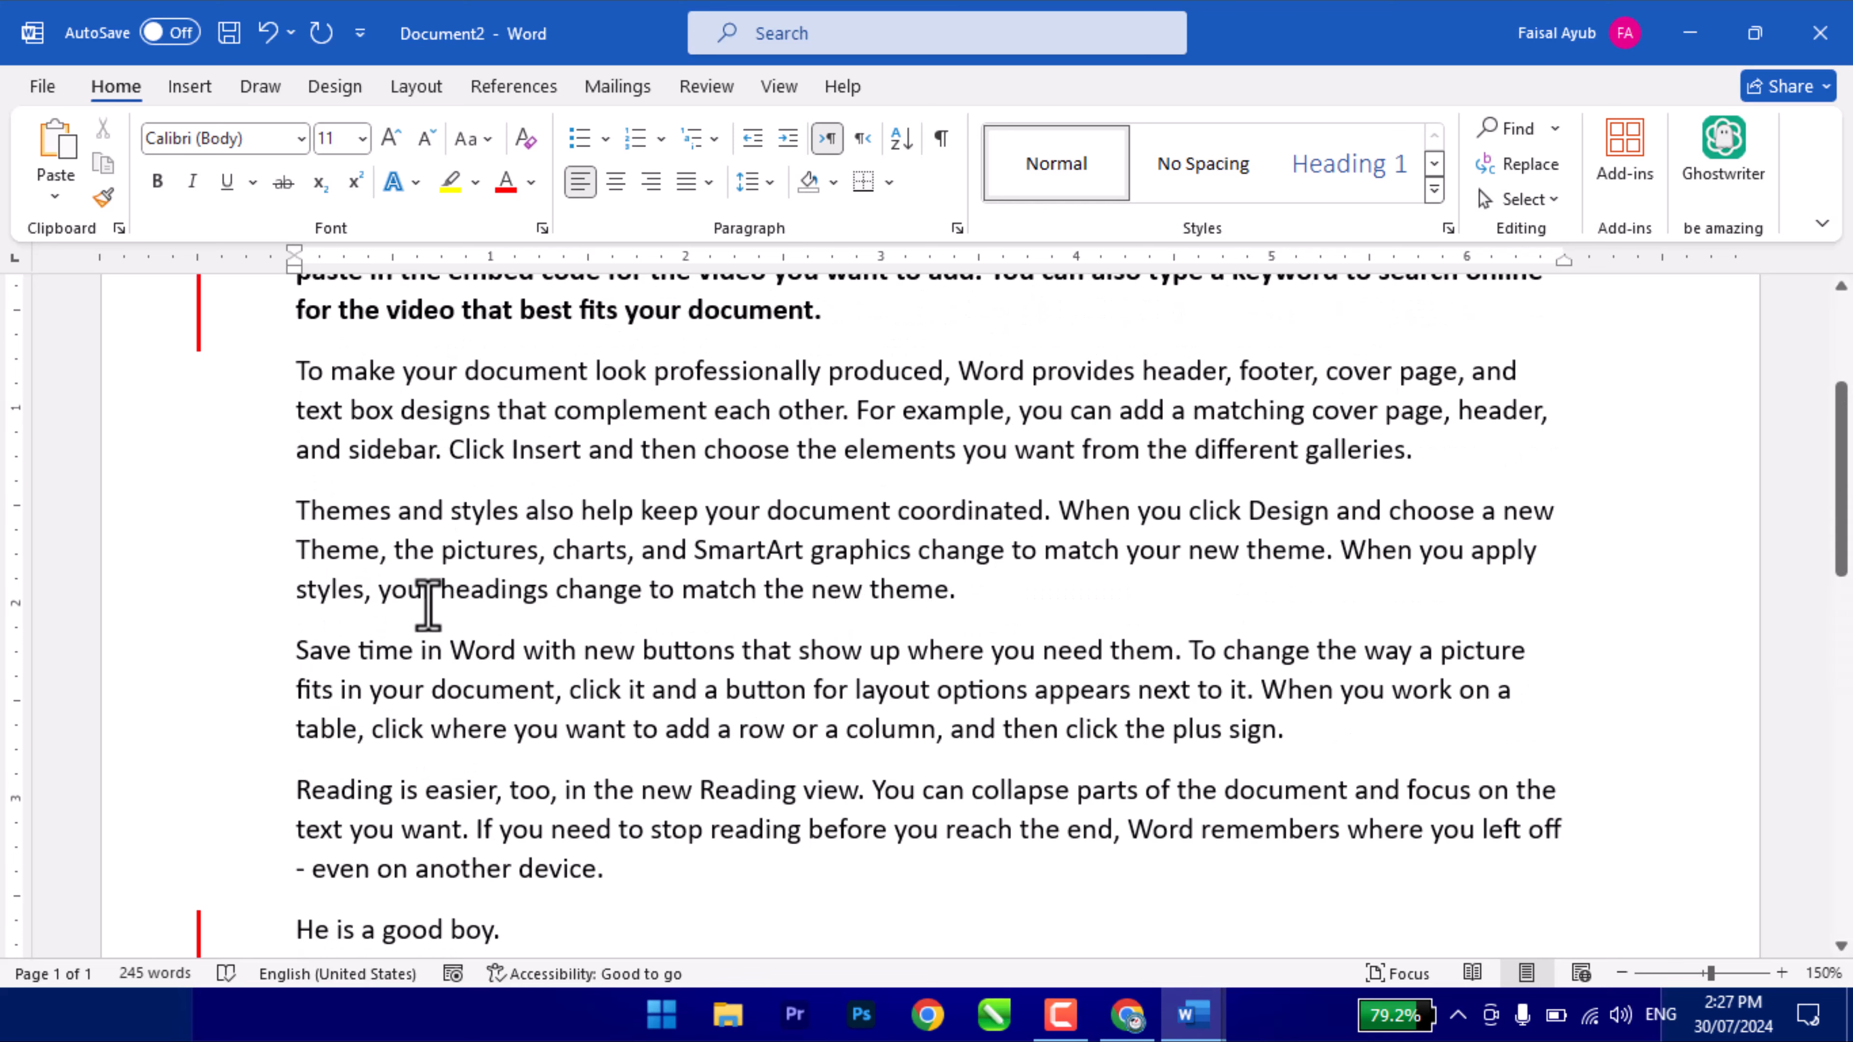
- Italicize the Themes and styles paragraph
{"action": "triple_click", "coordinate": [348, 511]}
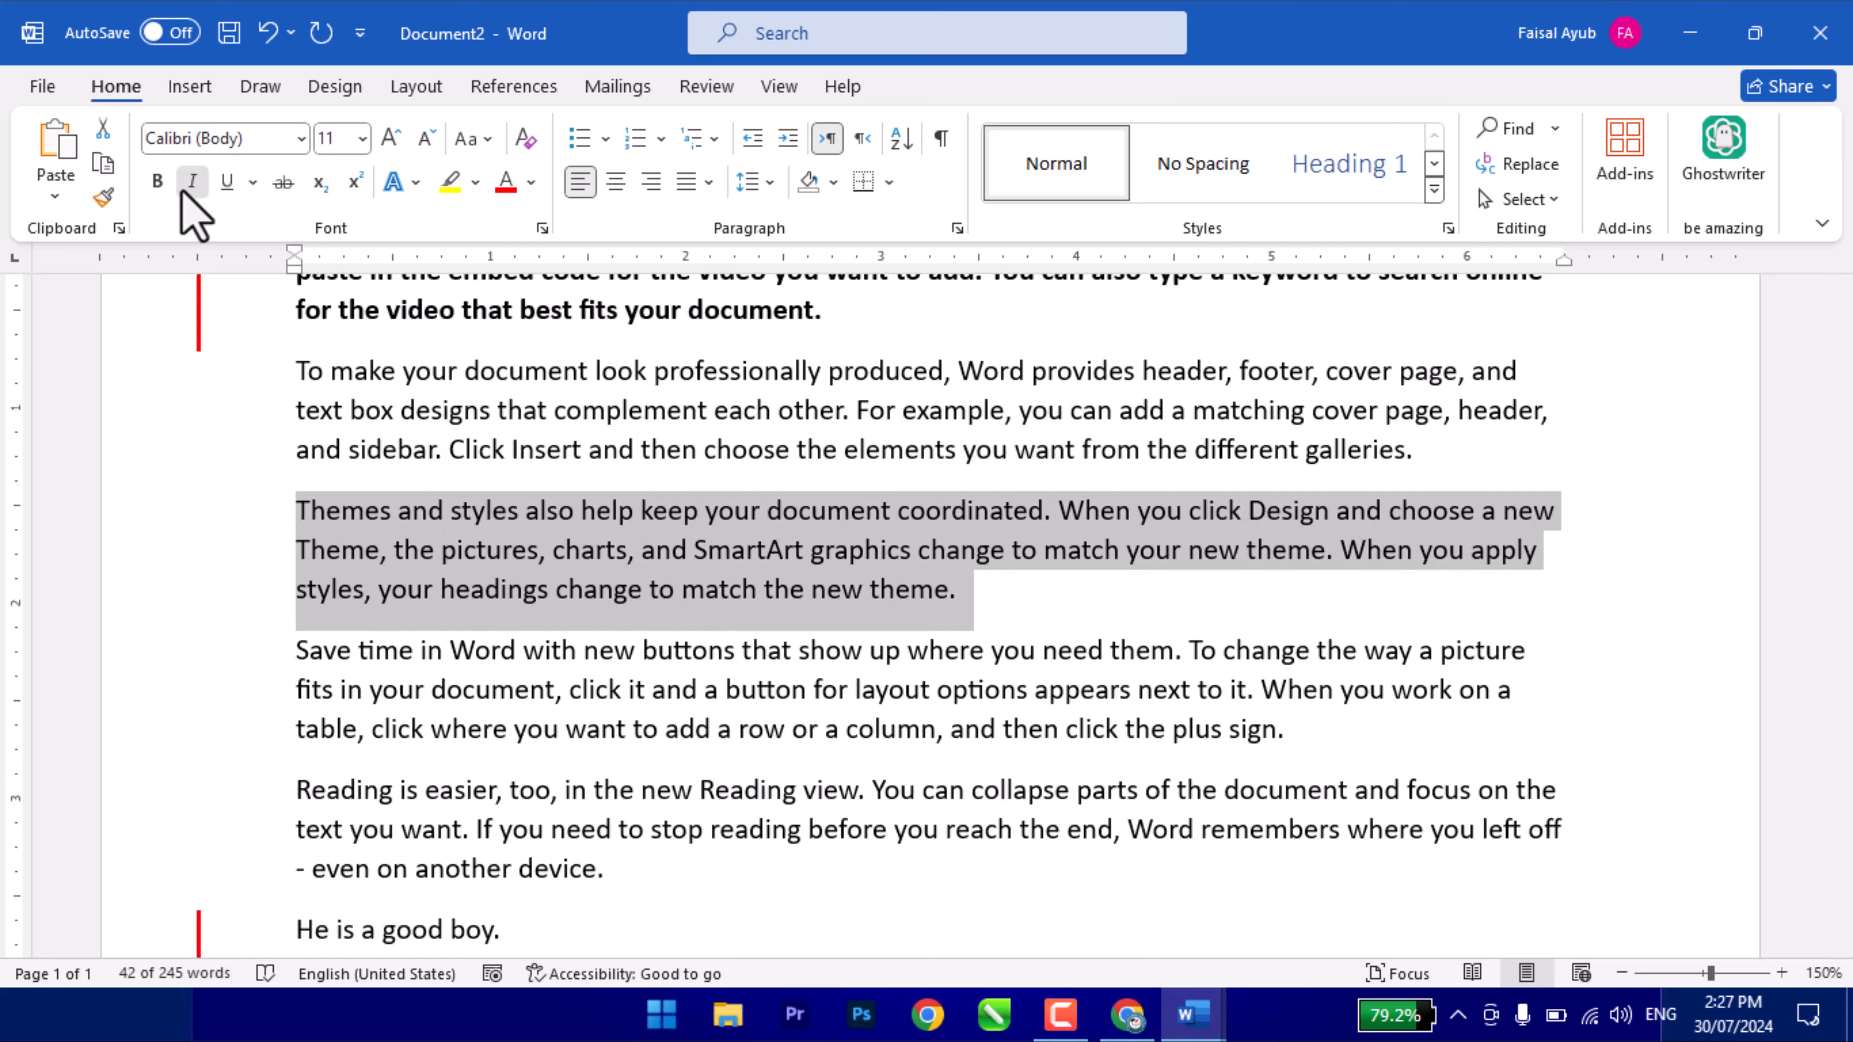
{"action": "left_click", "coordinate": [192, 181]}
{"action": "left_click", "coordinate": [577, 447]}
{"action": "scroll", "coordinate": [573, 443], "scroll_direction": "up", "scroll_amount": 2}
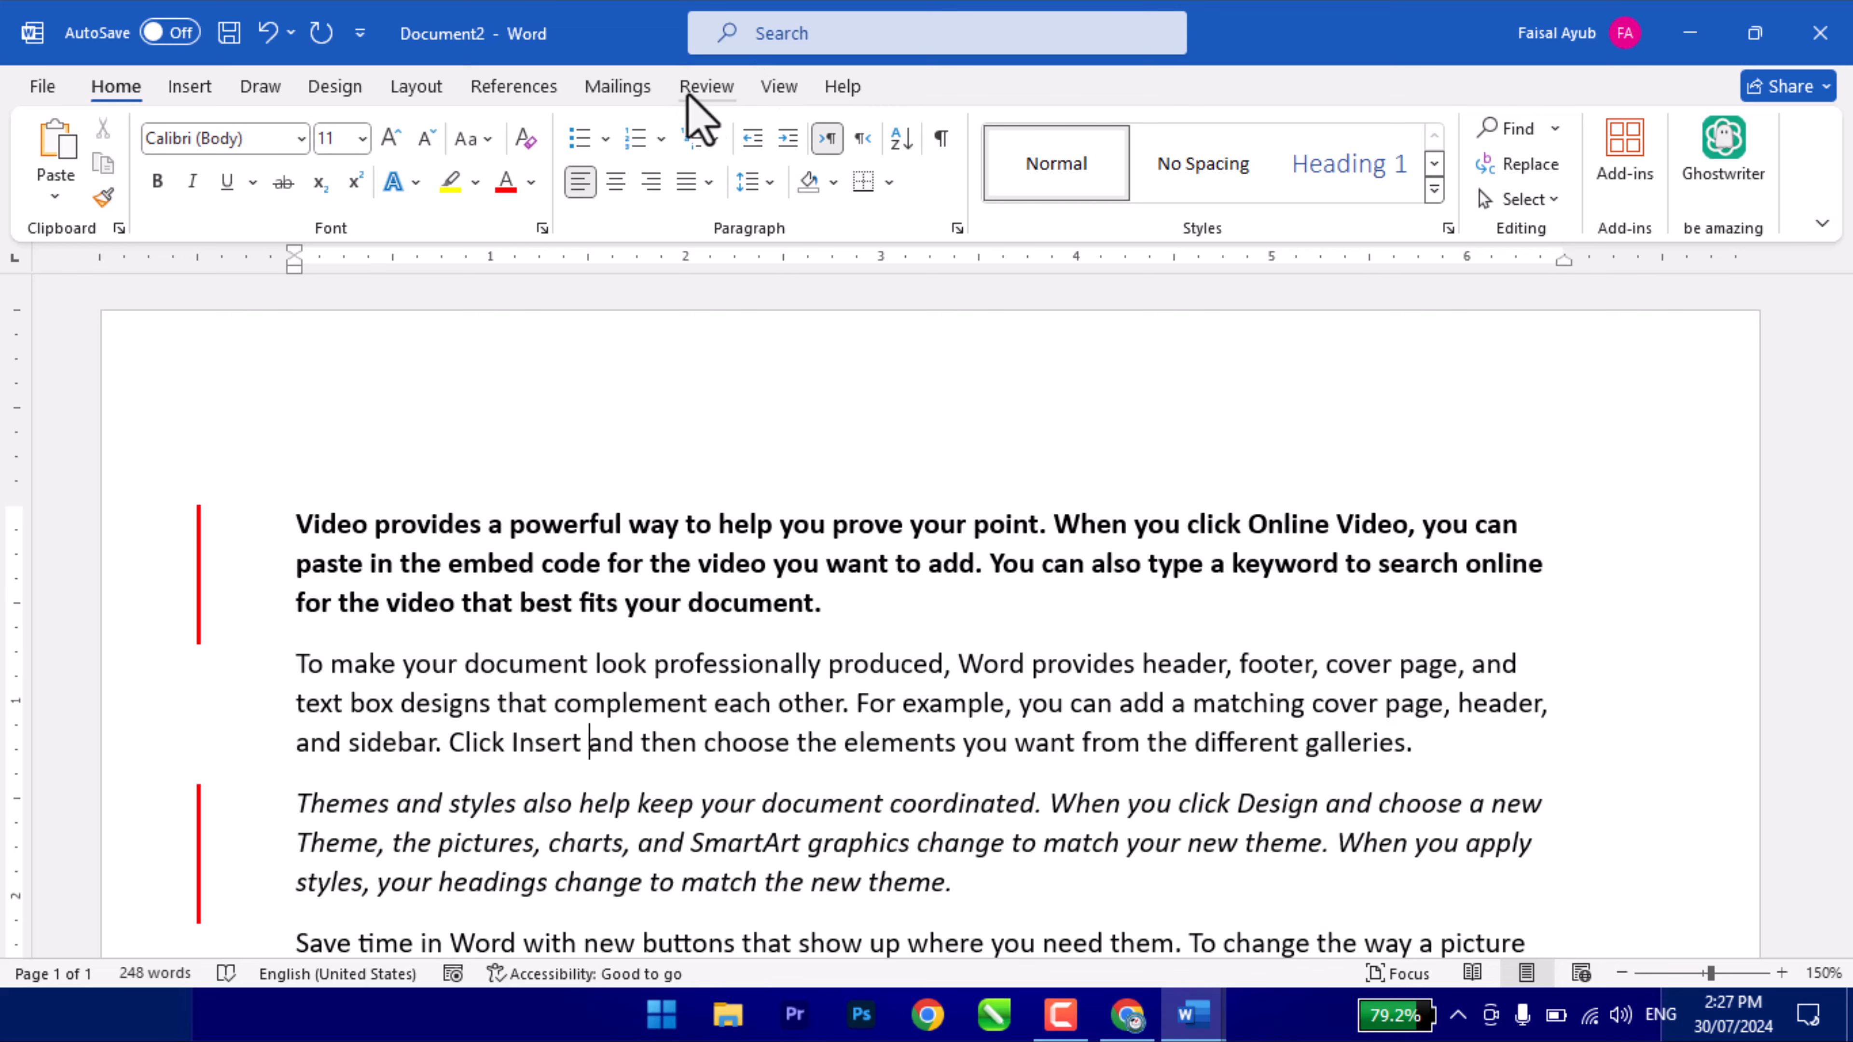
{"action": "left_click", "coordinate": [707, 88]}
- Open the Reviewing Pane and inspect the bold and added-lines revisions
{"action": "left_click", "coordinate": [1138, 203]}
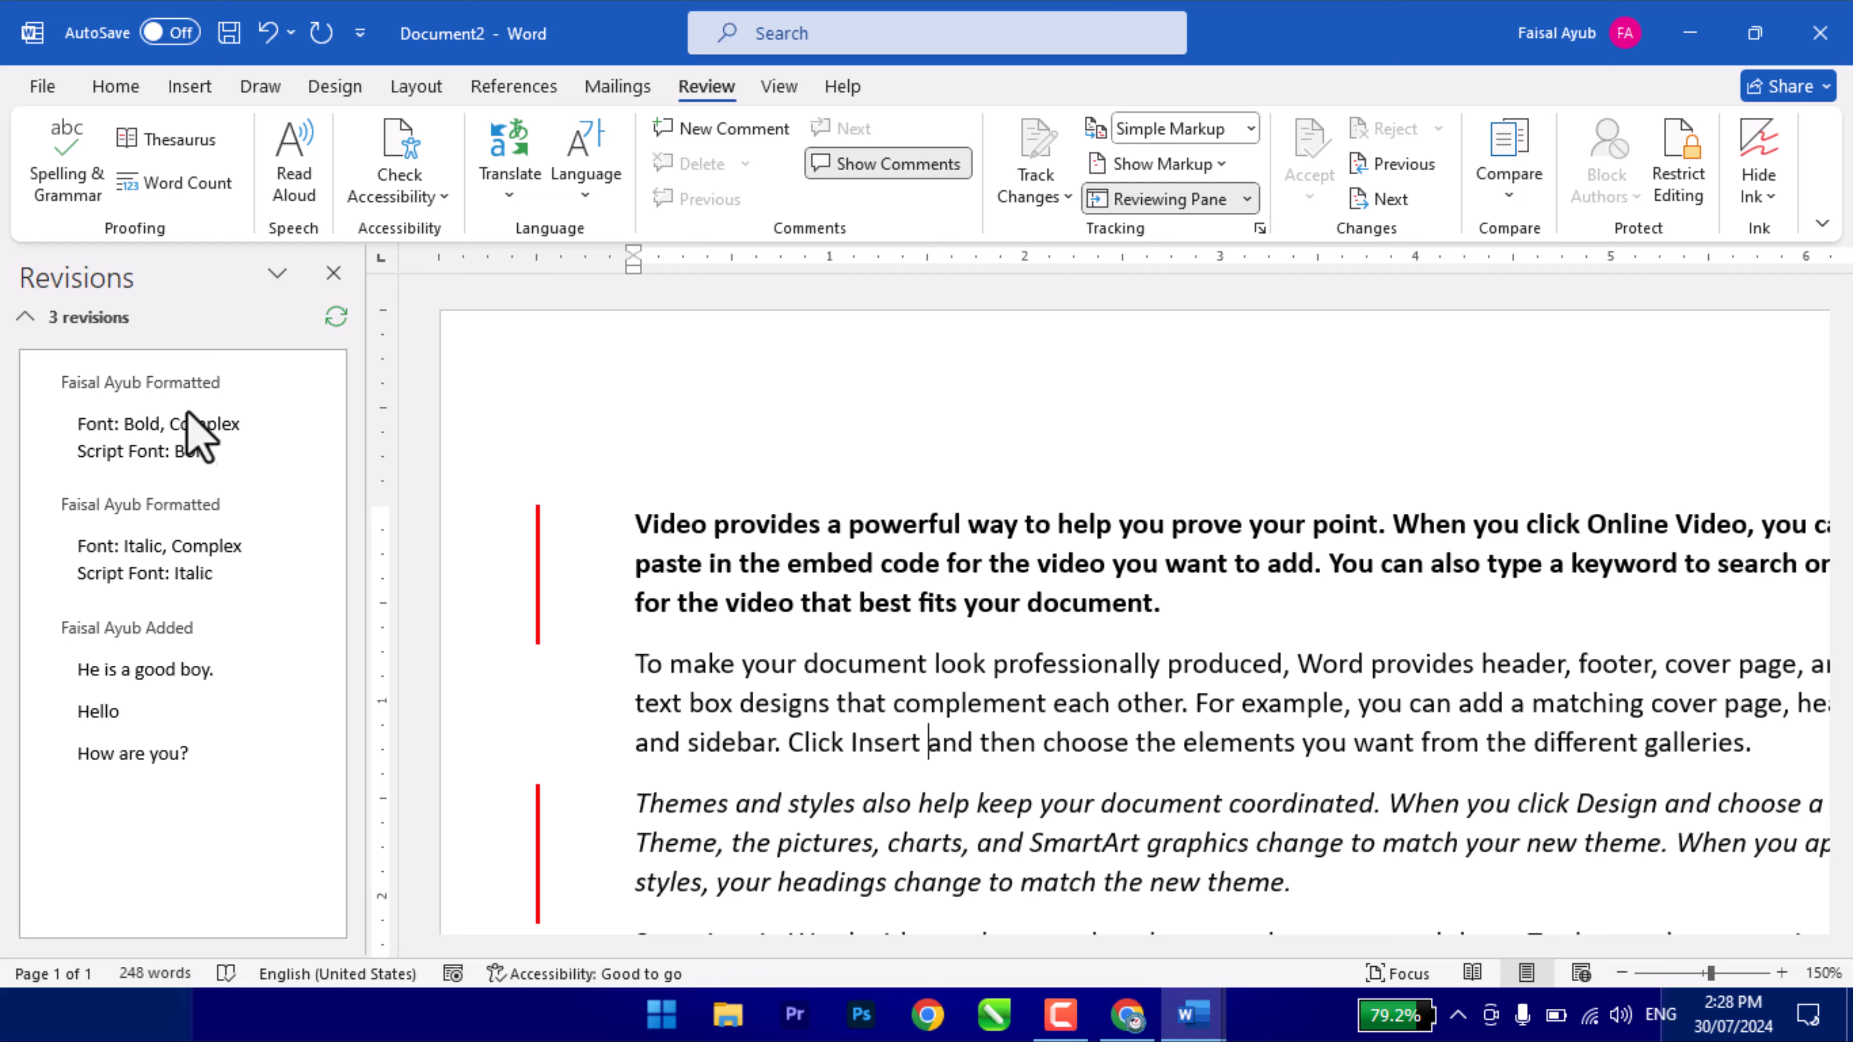
{"action": "left_click", "coordinate": [138, 452]}
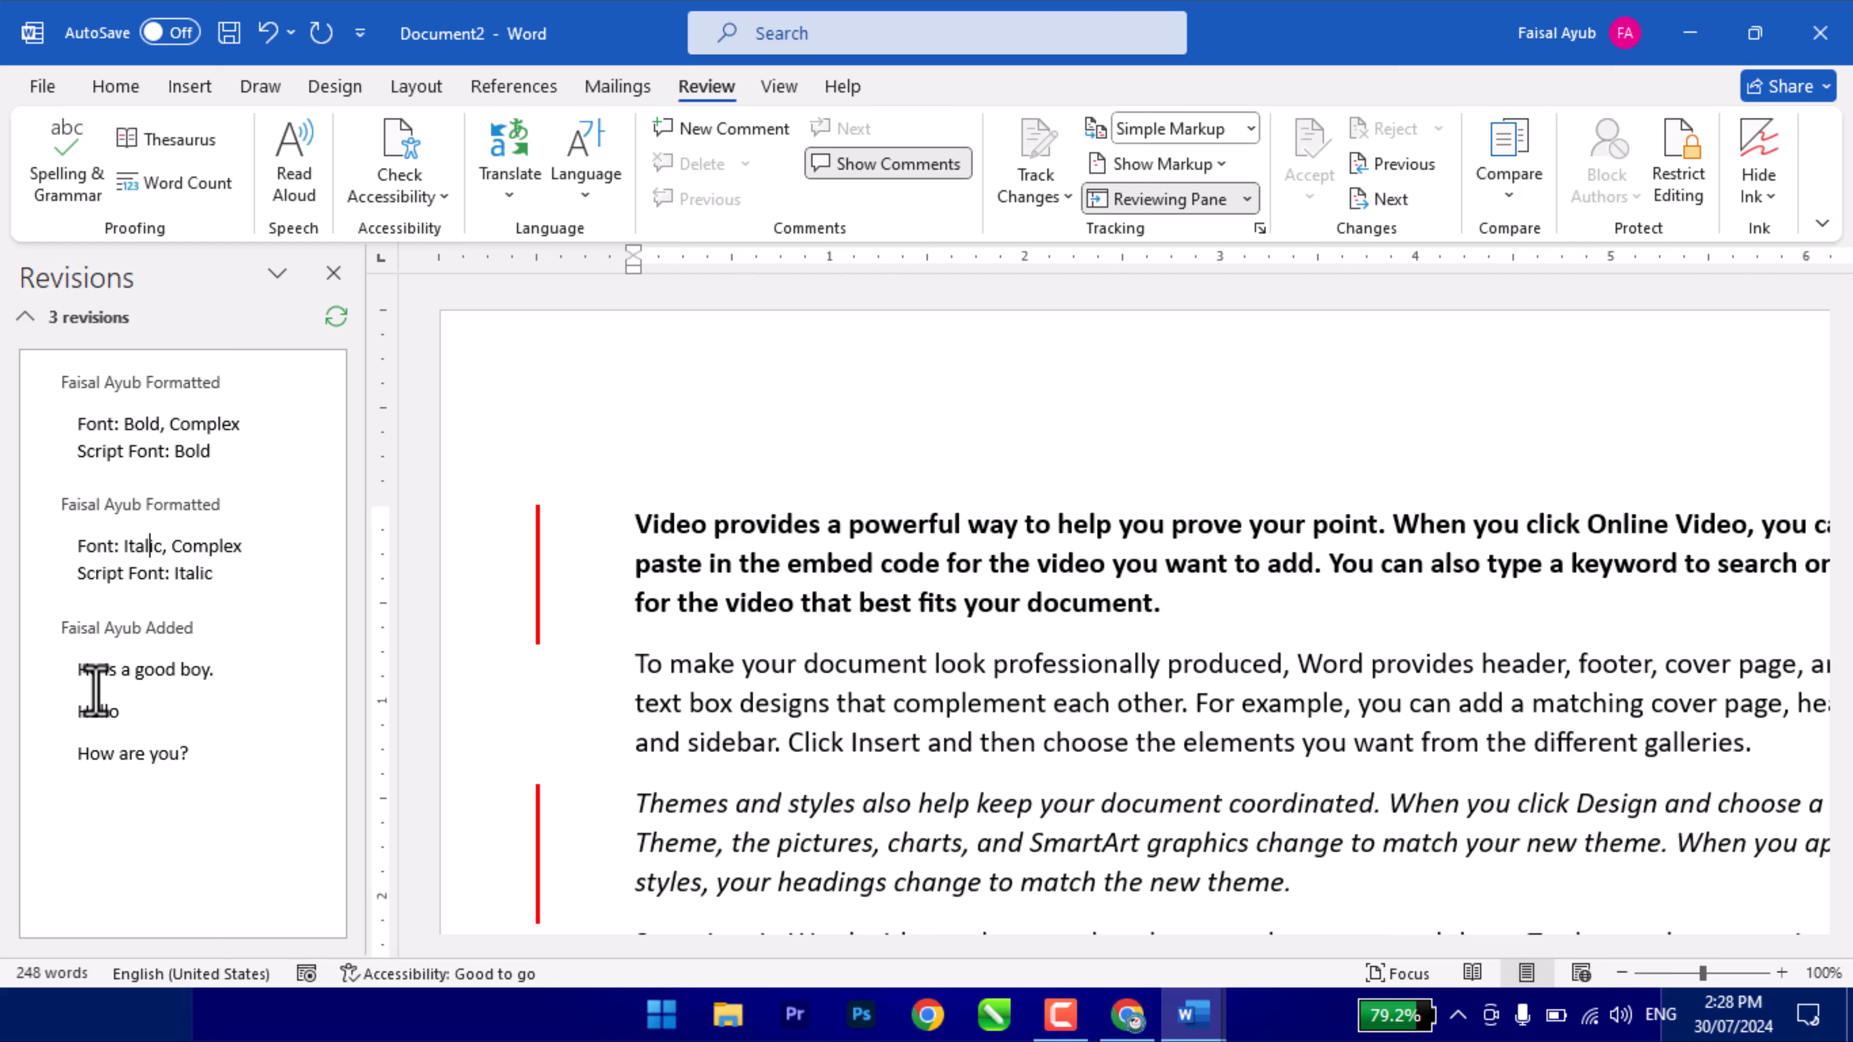
{"action": "left_click_drag", "start_coordinate": [64, 675], "coordinate": [157, 756]}
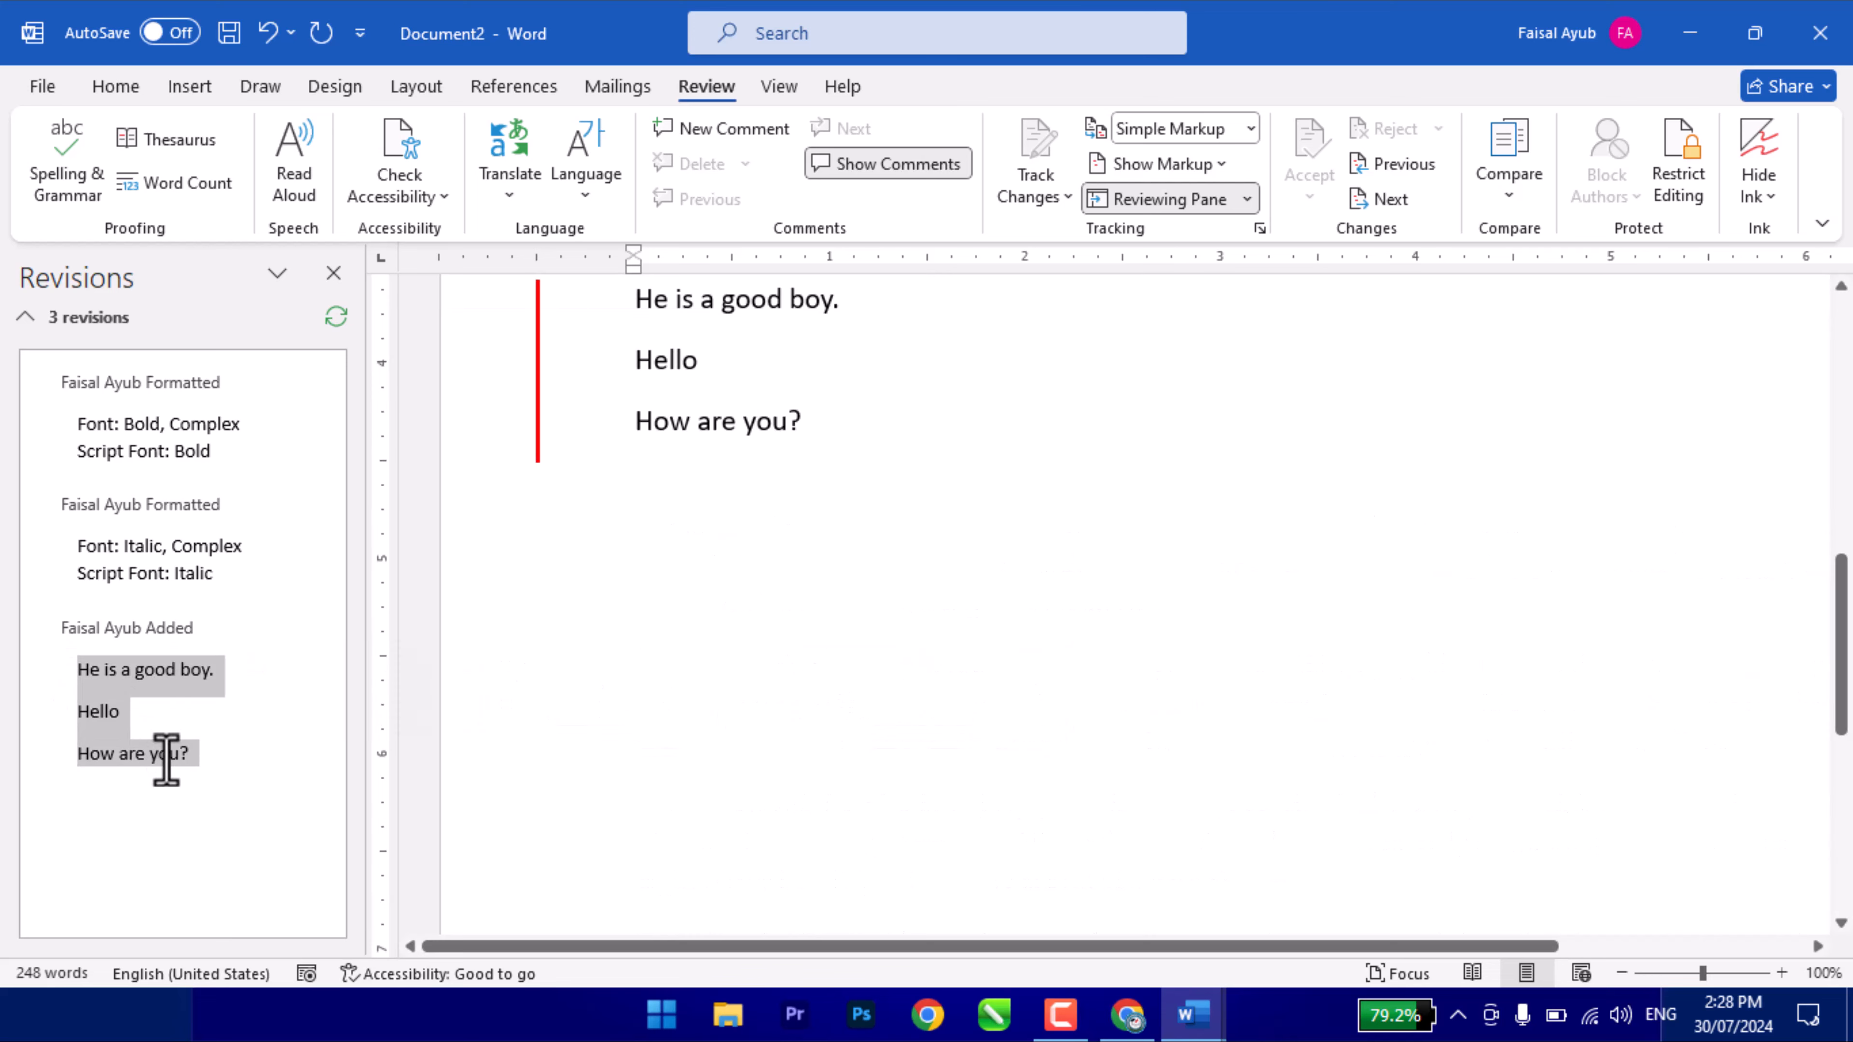
- Delete the 'Save time in Word' paragraph and close the Revisions pane
{"action": "scroll", "coordinate": [806, 695], "scroll_direction": "up", "scroll_amount": 5}
{"action": "scroll", "coordinate": [816, 690], "scroll_direction": "up", "scroll_amount": 3}
{"action": "scroll", "coordinate": [889, 729], "scroll_direction": "down", "scroll_amount": 1}
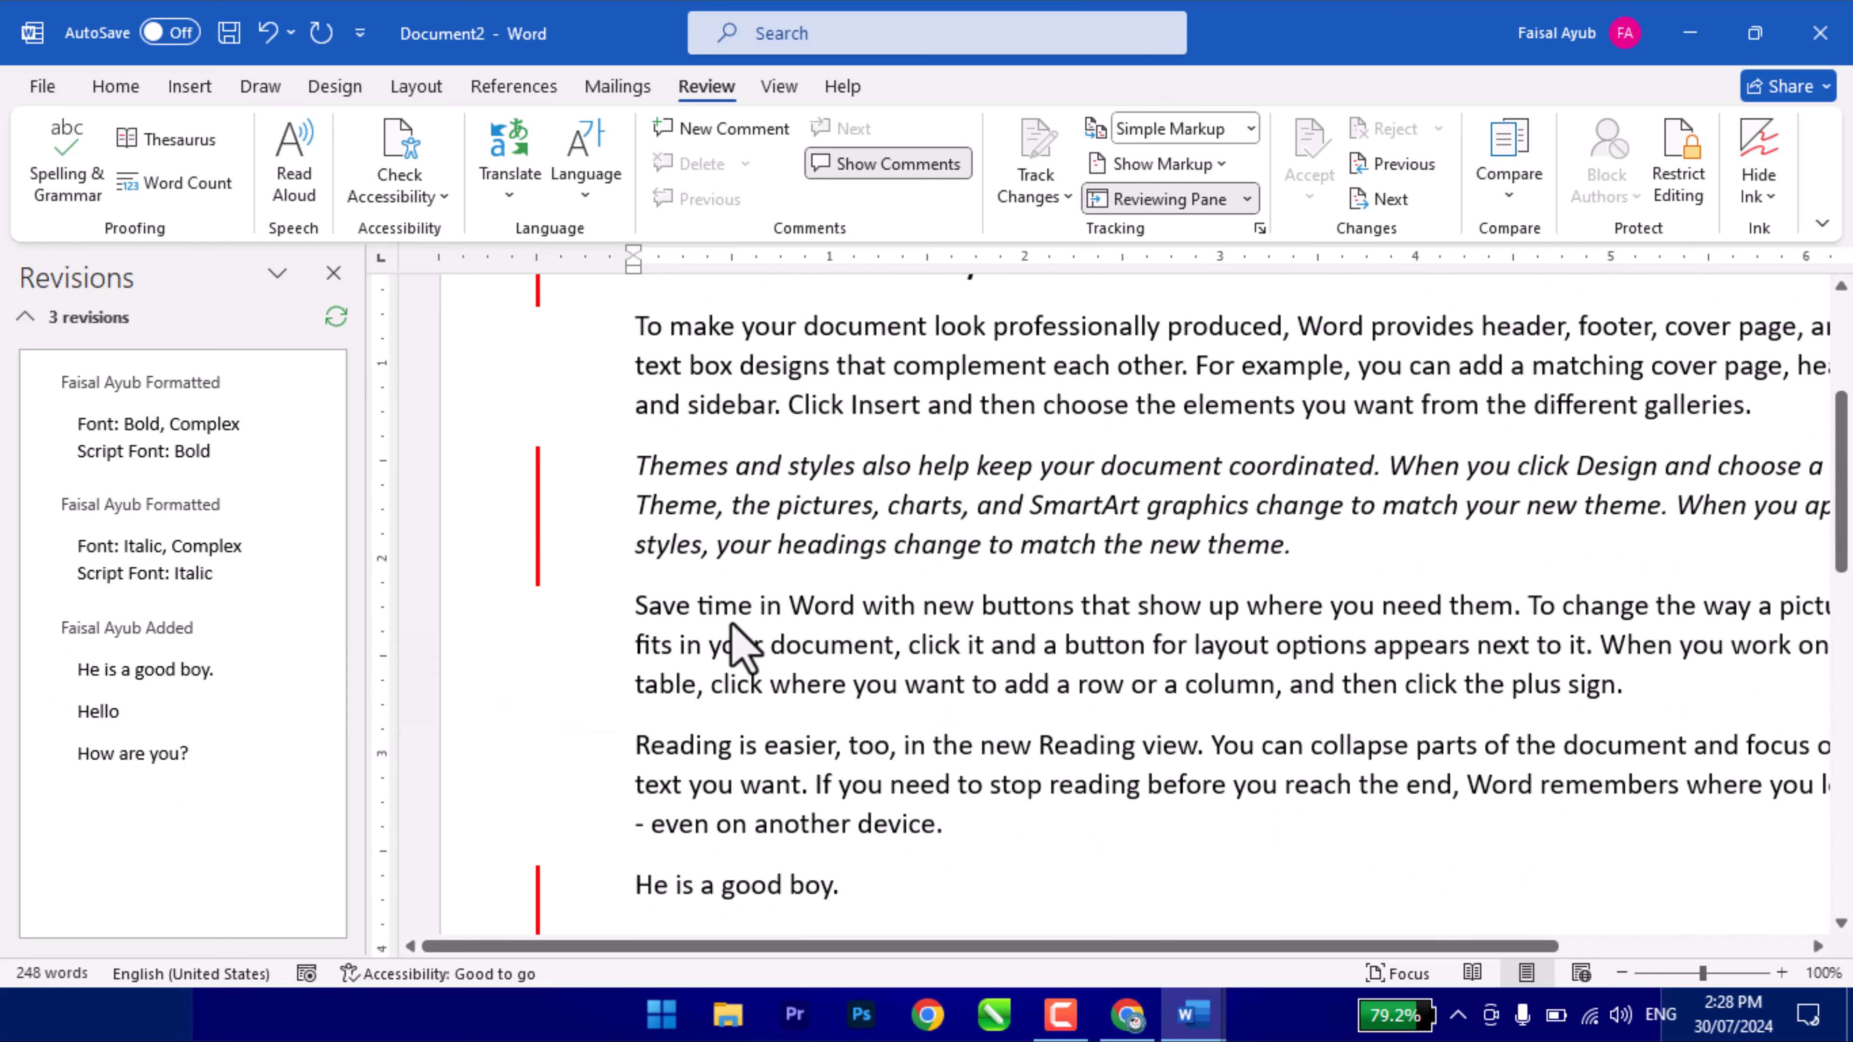
{"action": "triple_click", "coordinate": [735, 649]}
{"action": "key", "text": "Delete"}
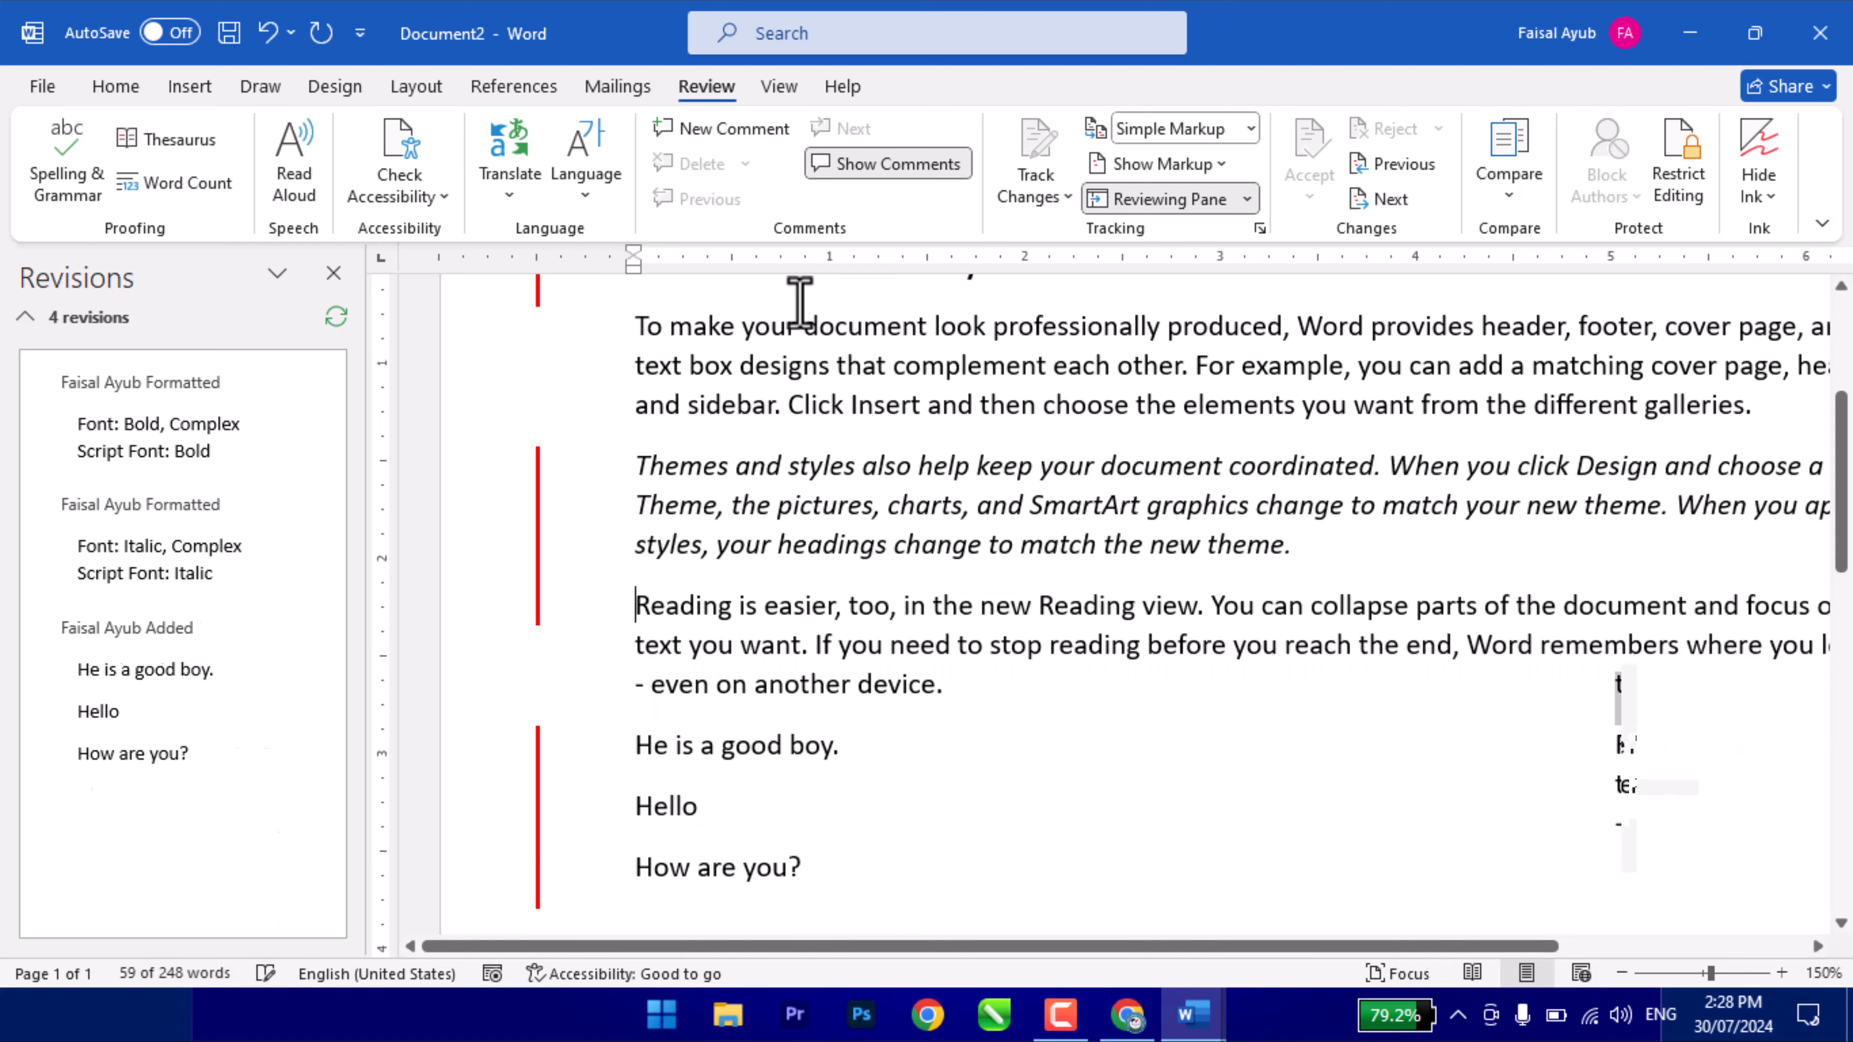
{"action": "scroll", "coordinate": [143, 719], "scroll_direction": "down", "scroll_amount": 4}
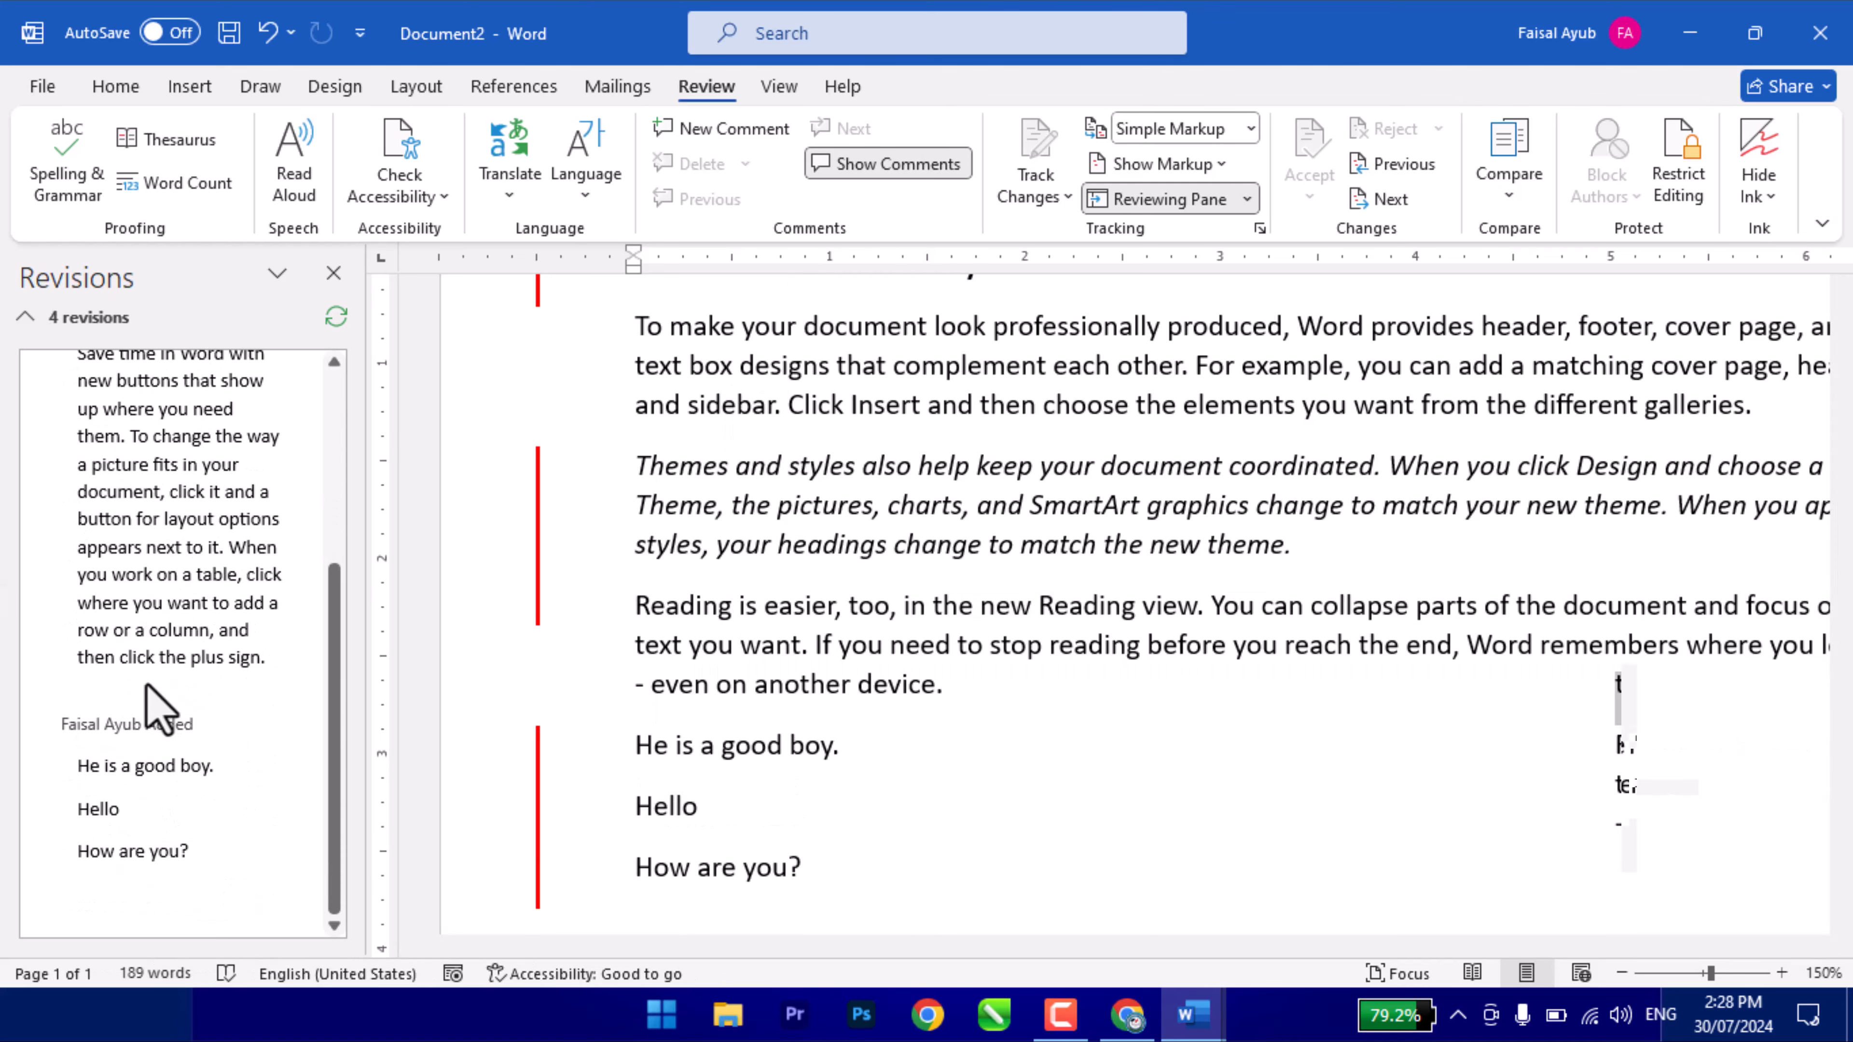
{"action": "scroll", "coordinate": [150, 642], "scroll_direction": "up", "scroll_amount": 2}
{"action": "scroll", "coordinate": [116, 566], "scroll_direction": "up", "scroll_amount": 2}
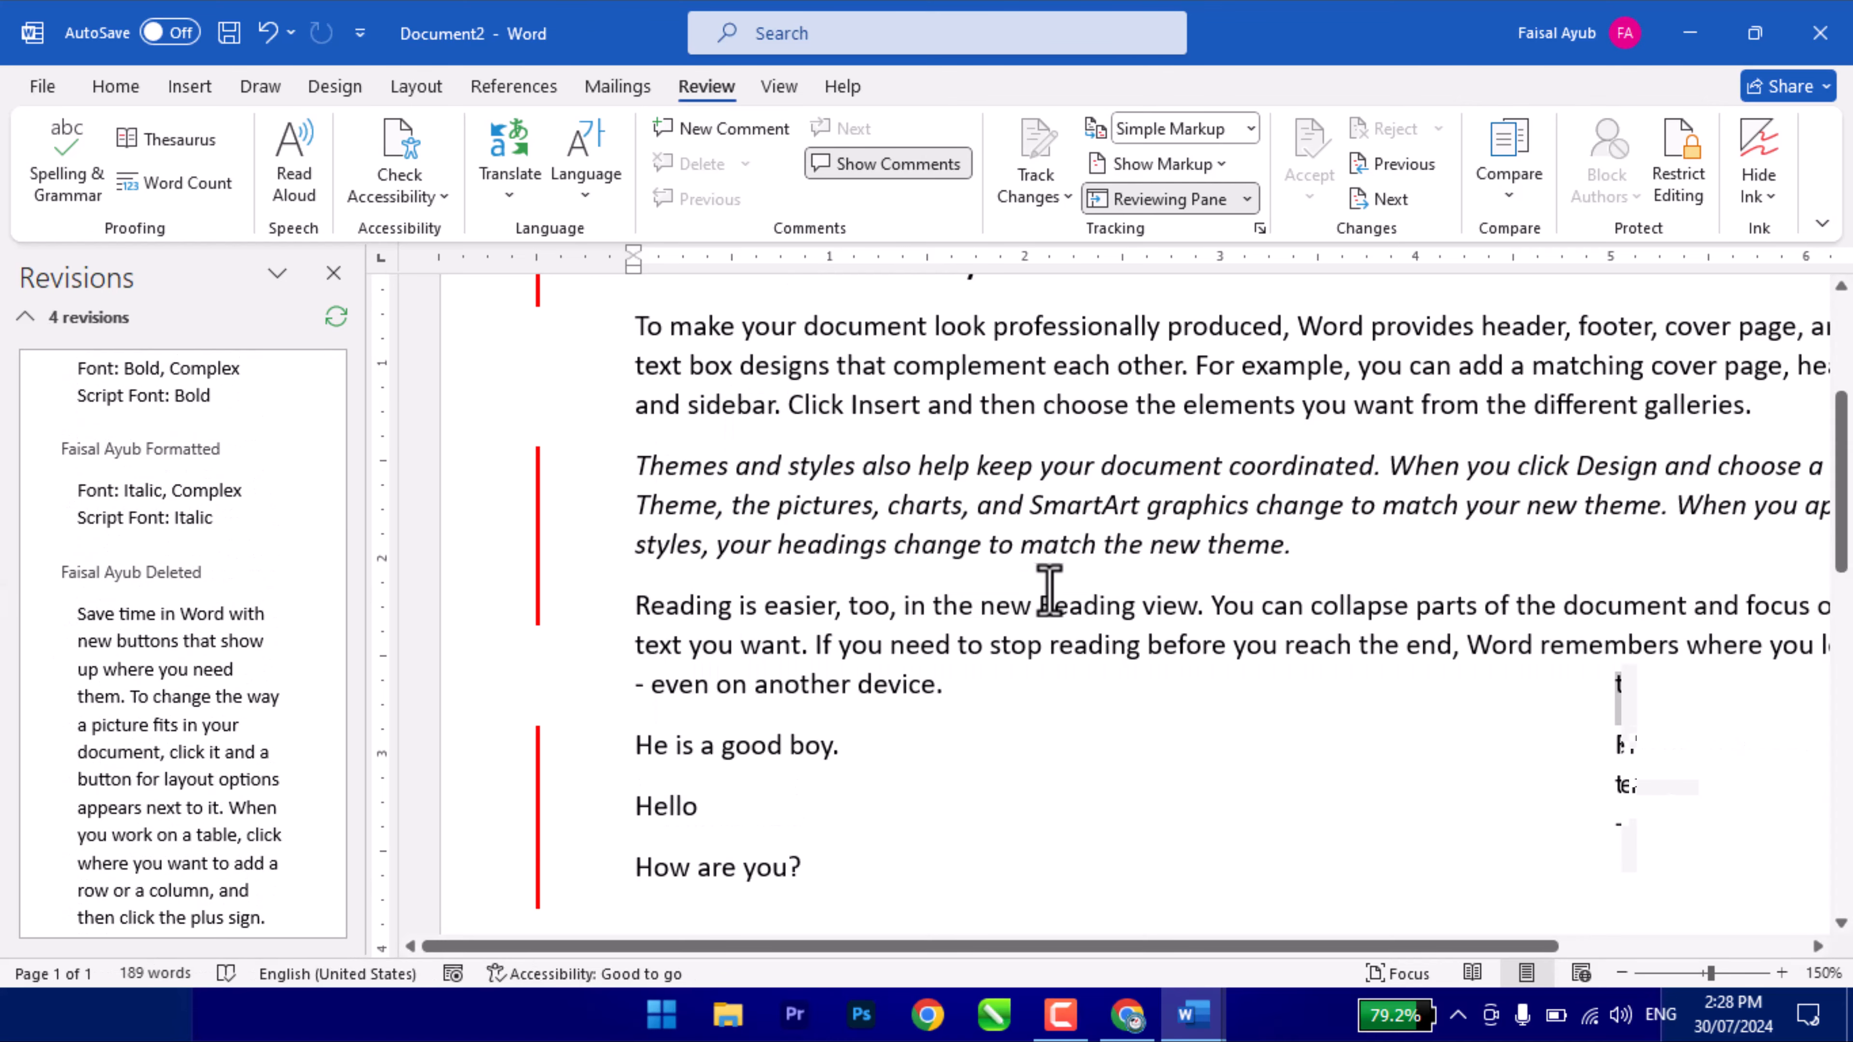
{"action": "scroll", "coordinate": [1050, 591], "scroll_direction": "up", "scroll_amount": 4}
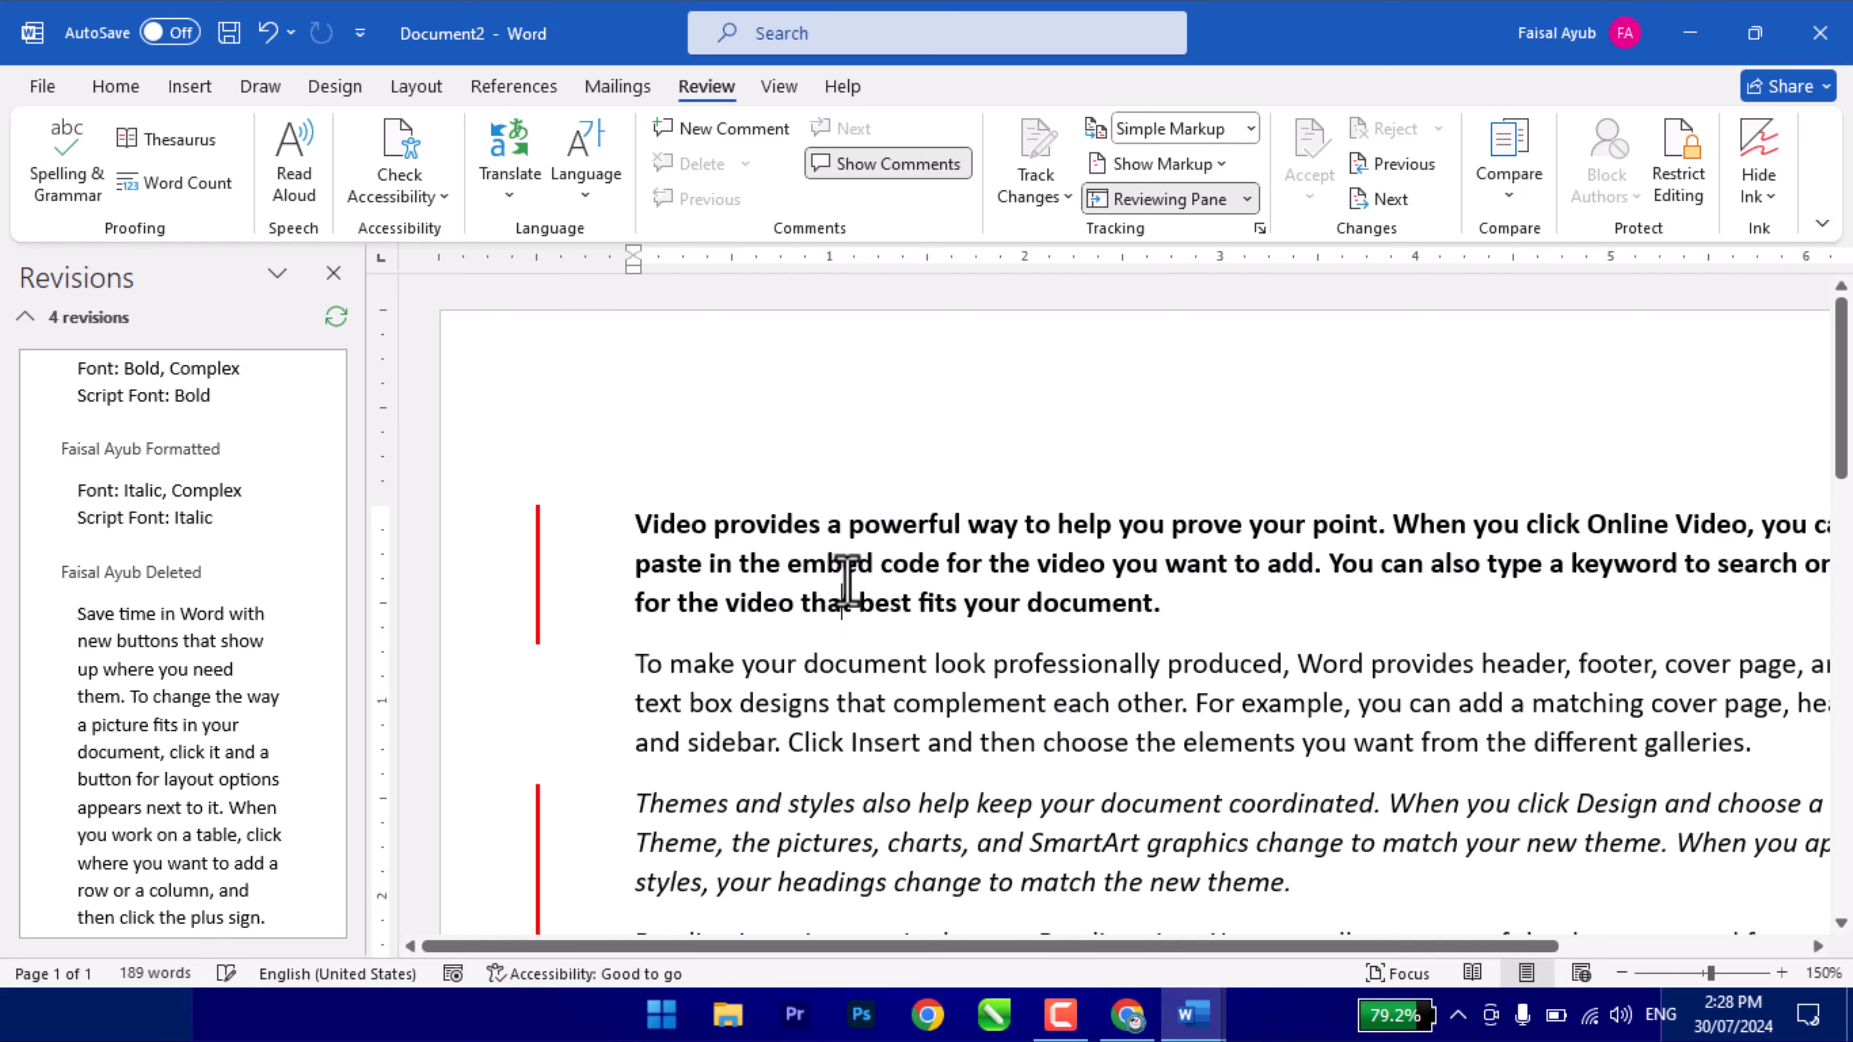
{"action": "left_click", "coordinate": [334, 273]}
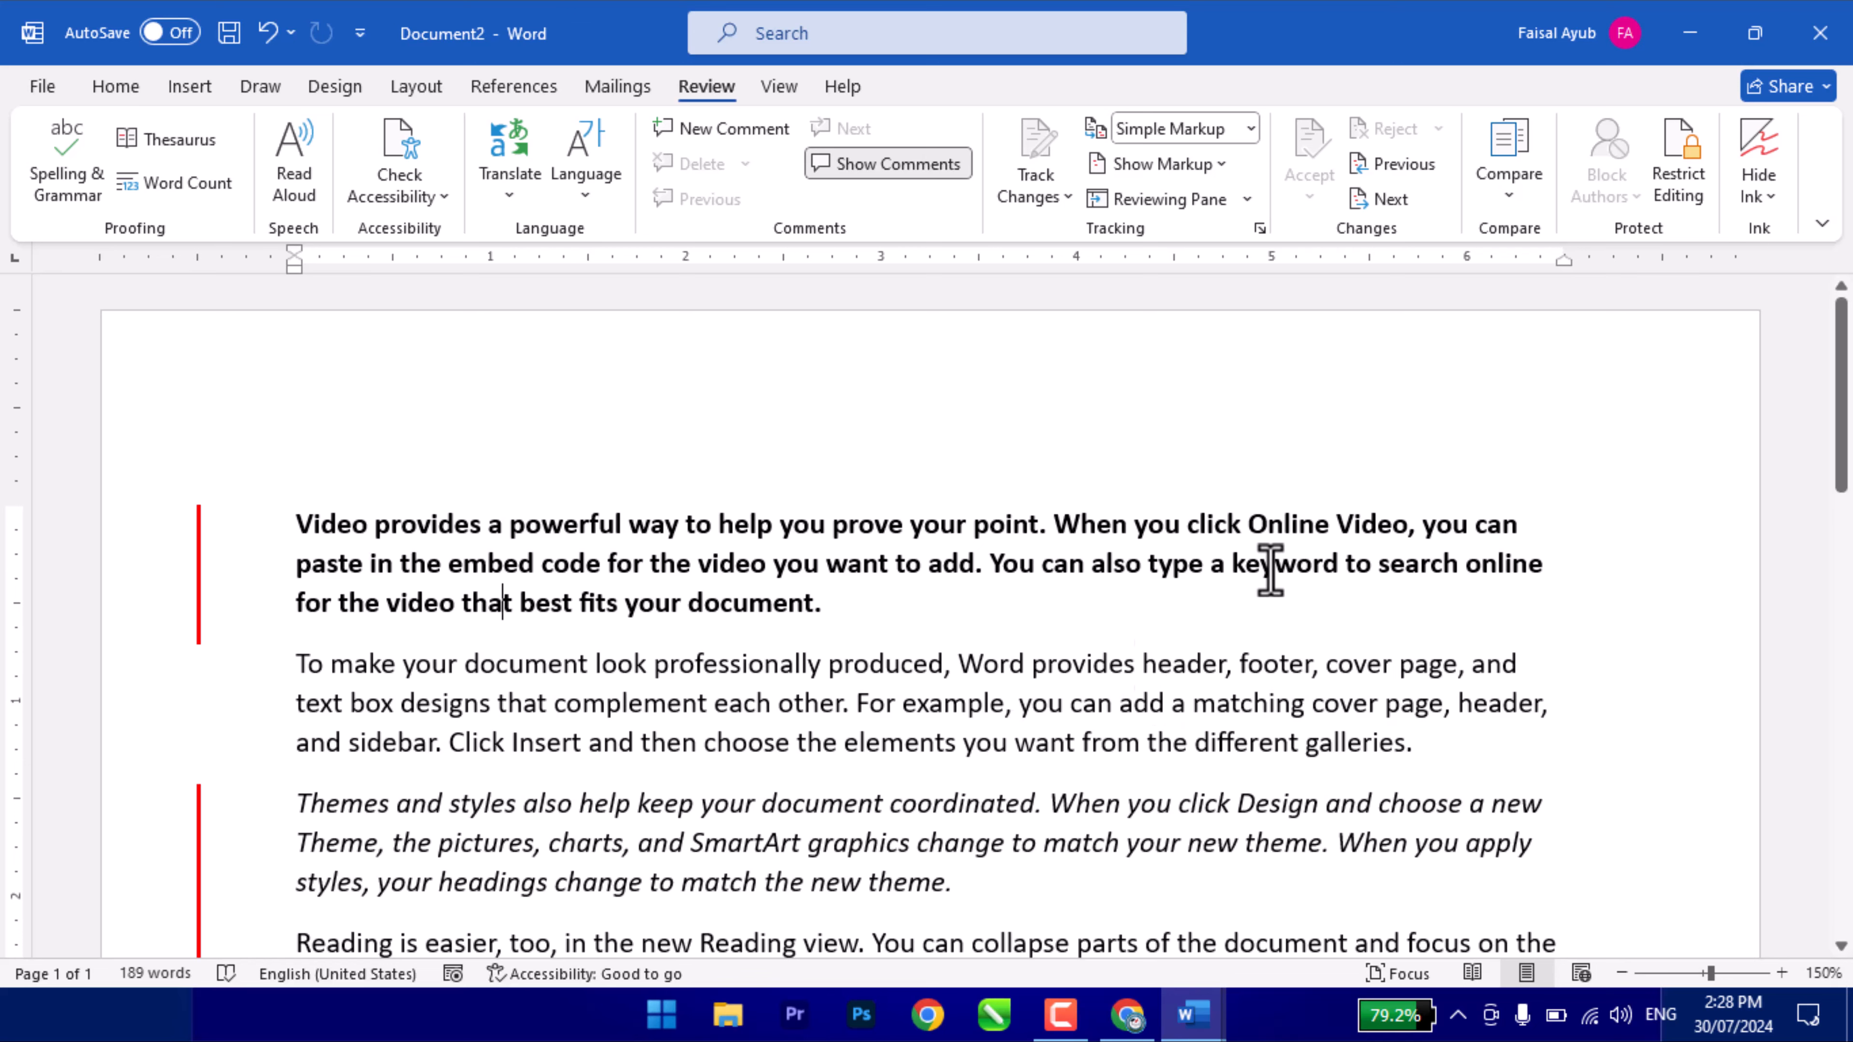
{"action": "left_click", "coordinate": [1186, 132]}
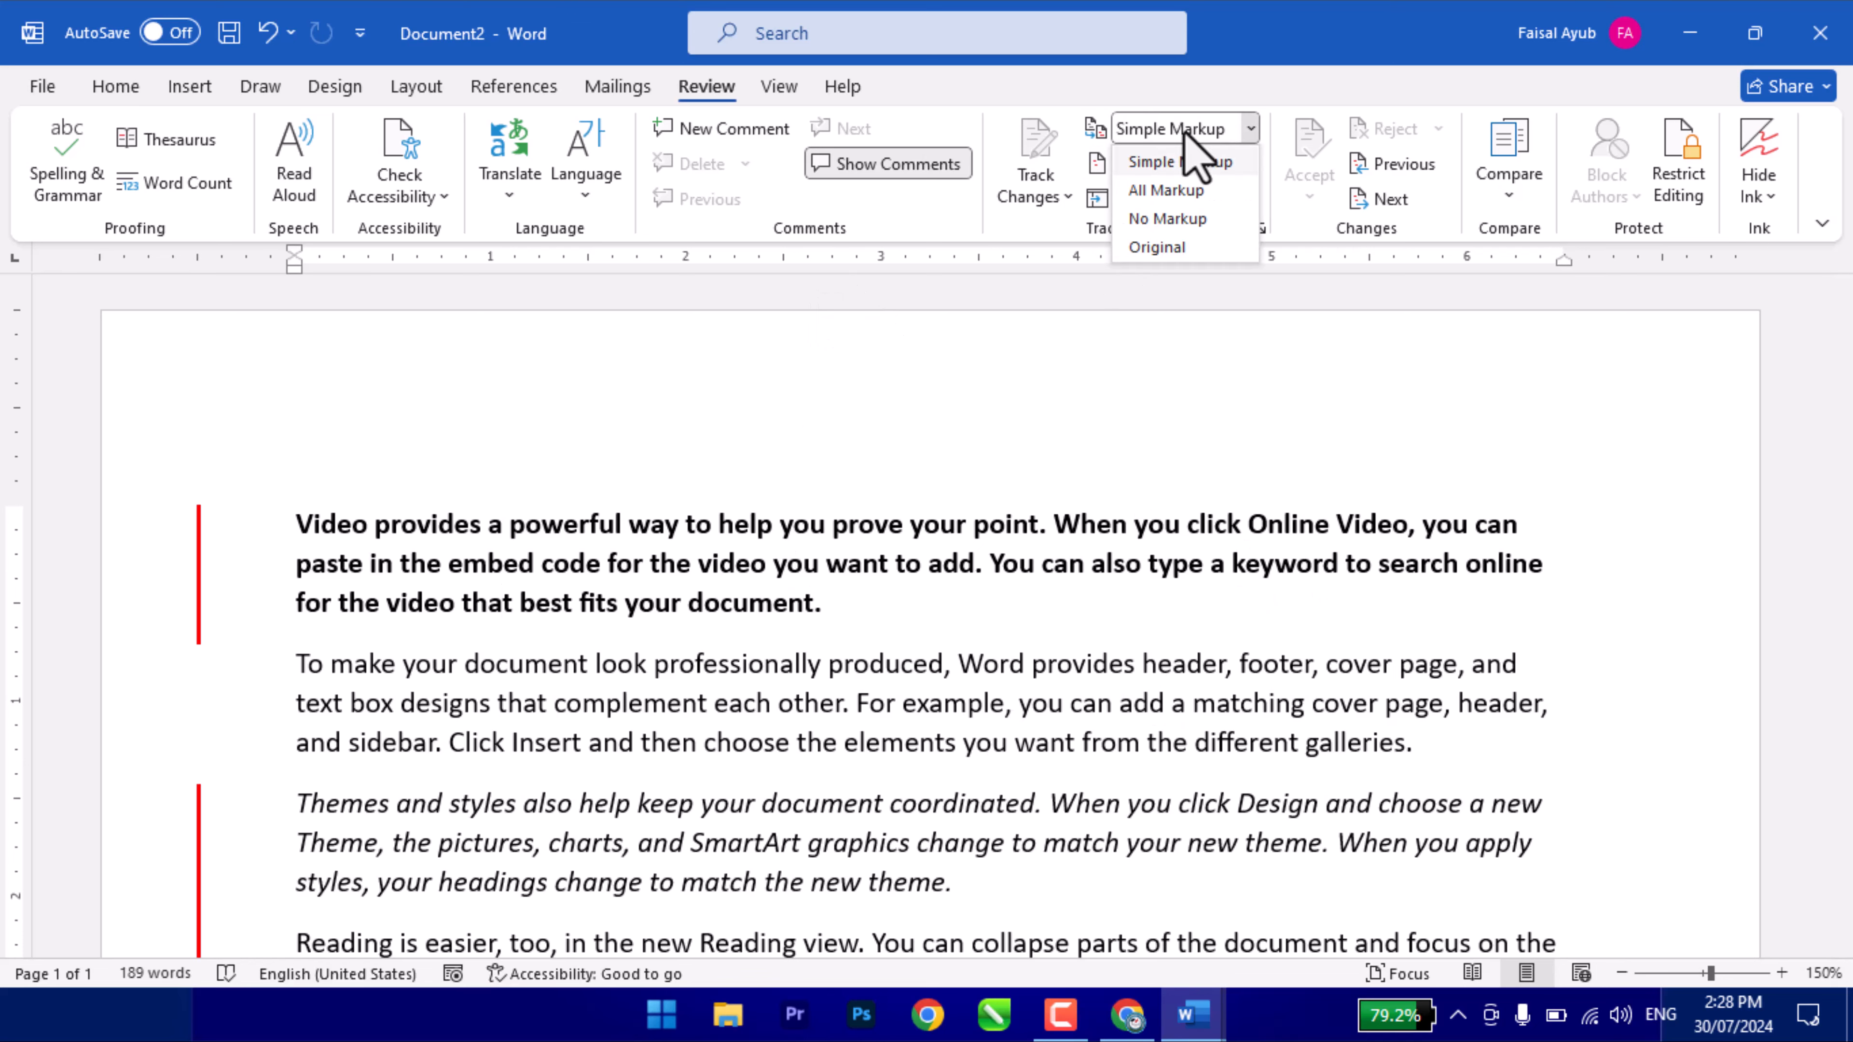
{"action": "left_click", "coordinate": [1193, 189]}
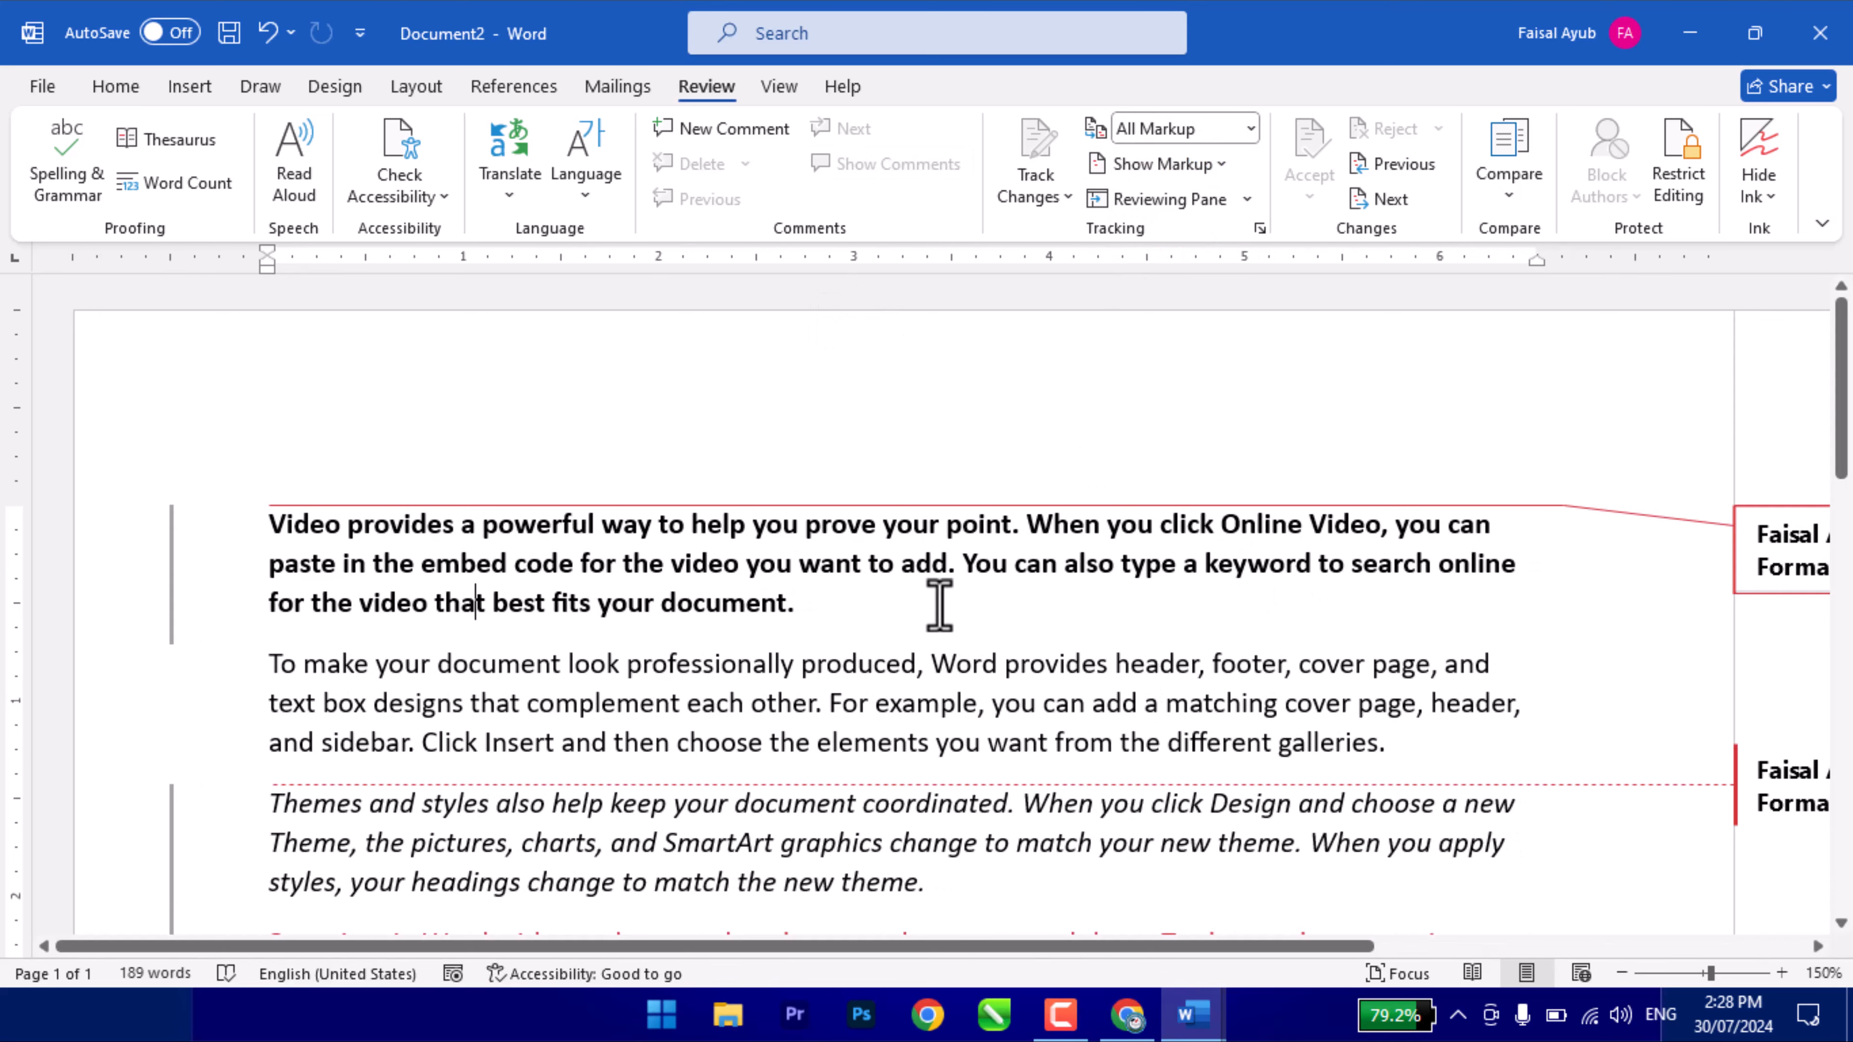
{"action": "scroll", "coordinate": [940, 606], "scroll_direction": "down", "scroll_amount": 2, "text": "ctrl"}
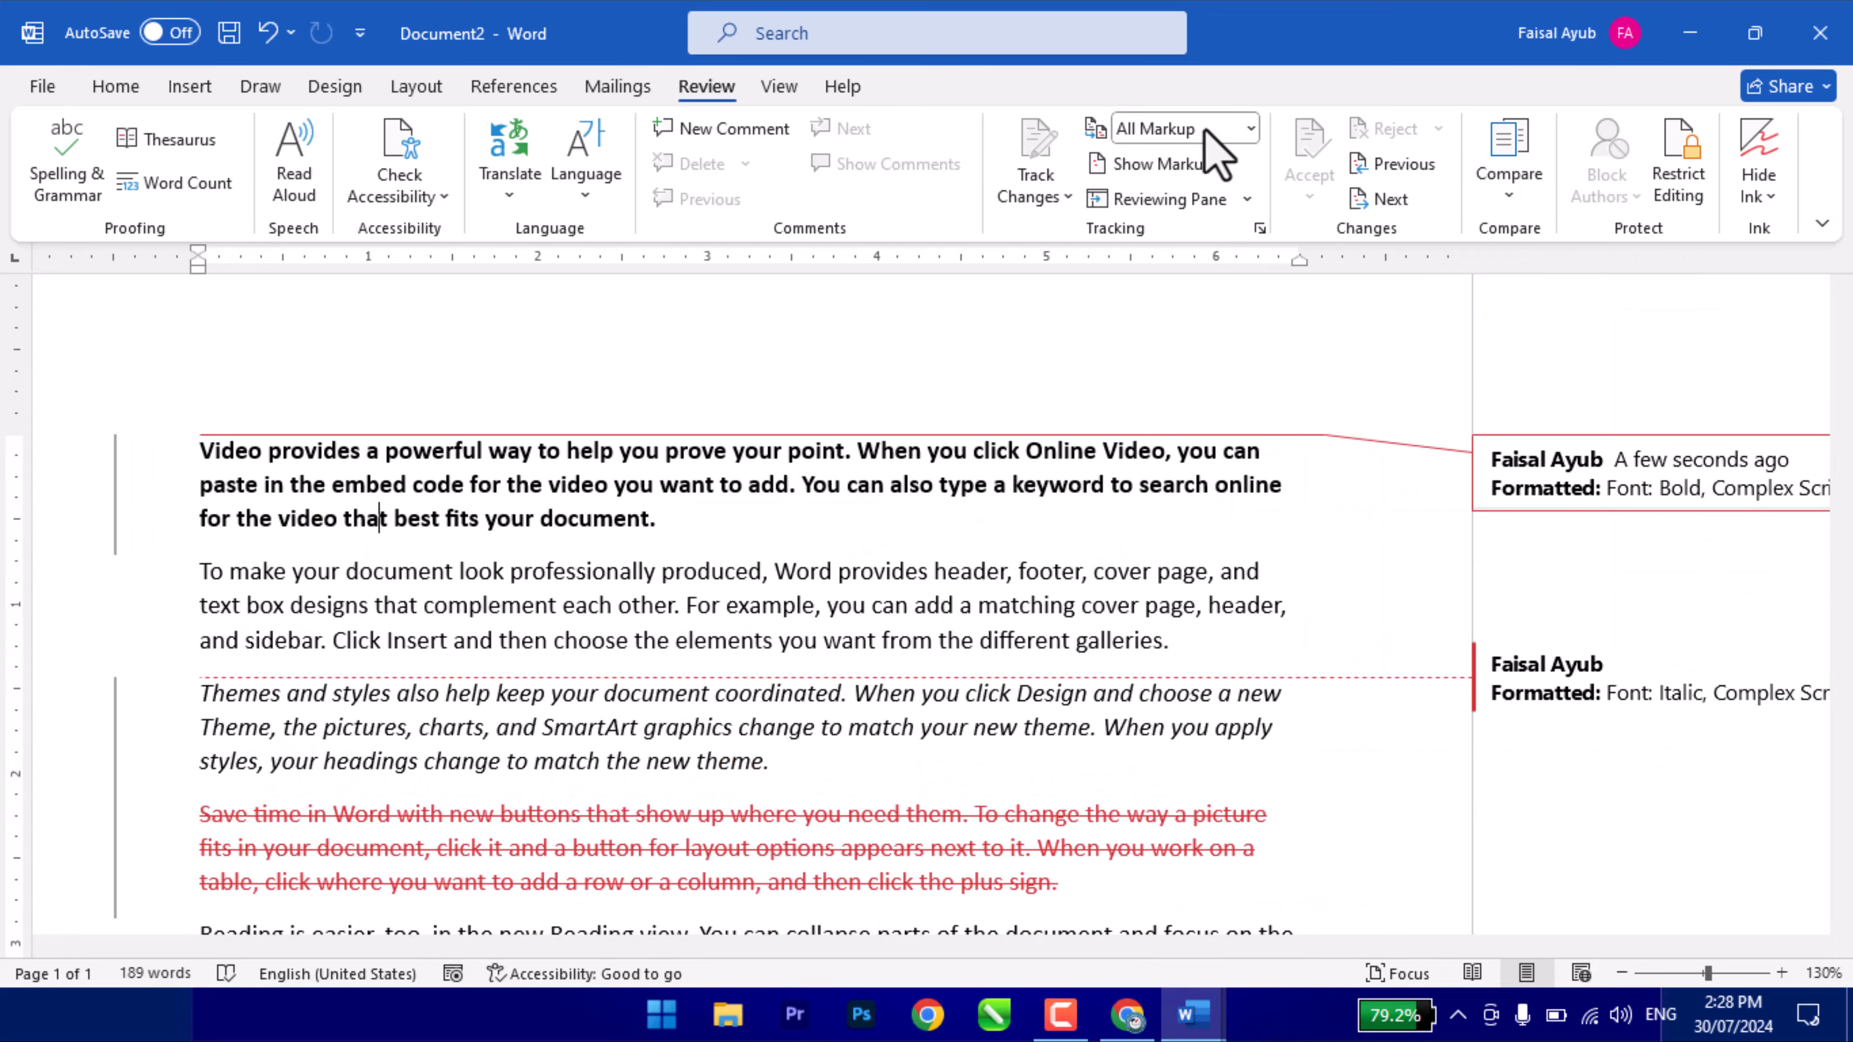
{"action": "left_click", "coordinate": [1240, 120]}
{"action": "left_click", "coordinate": [1196, 219]}
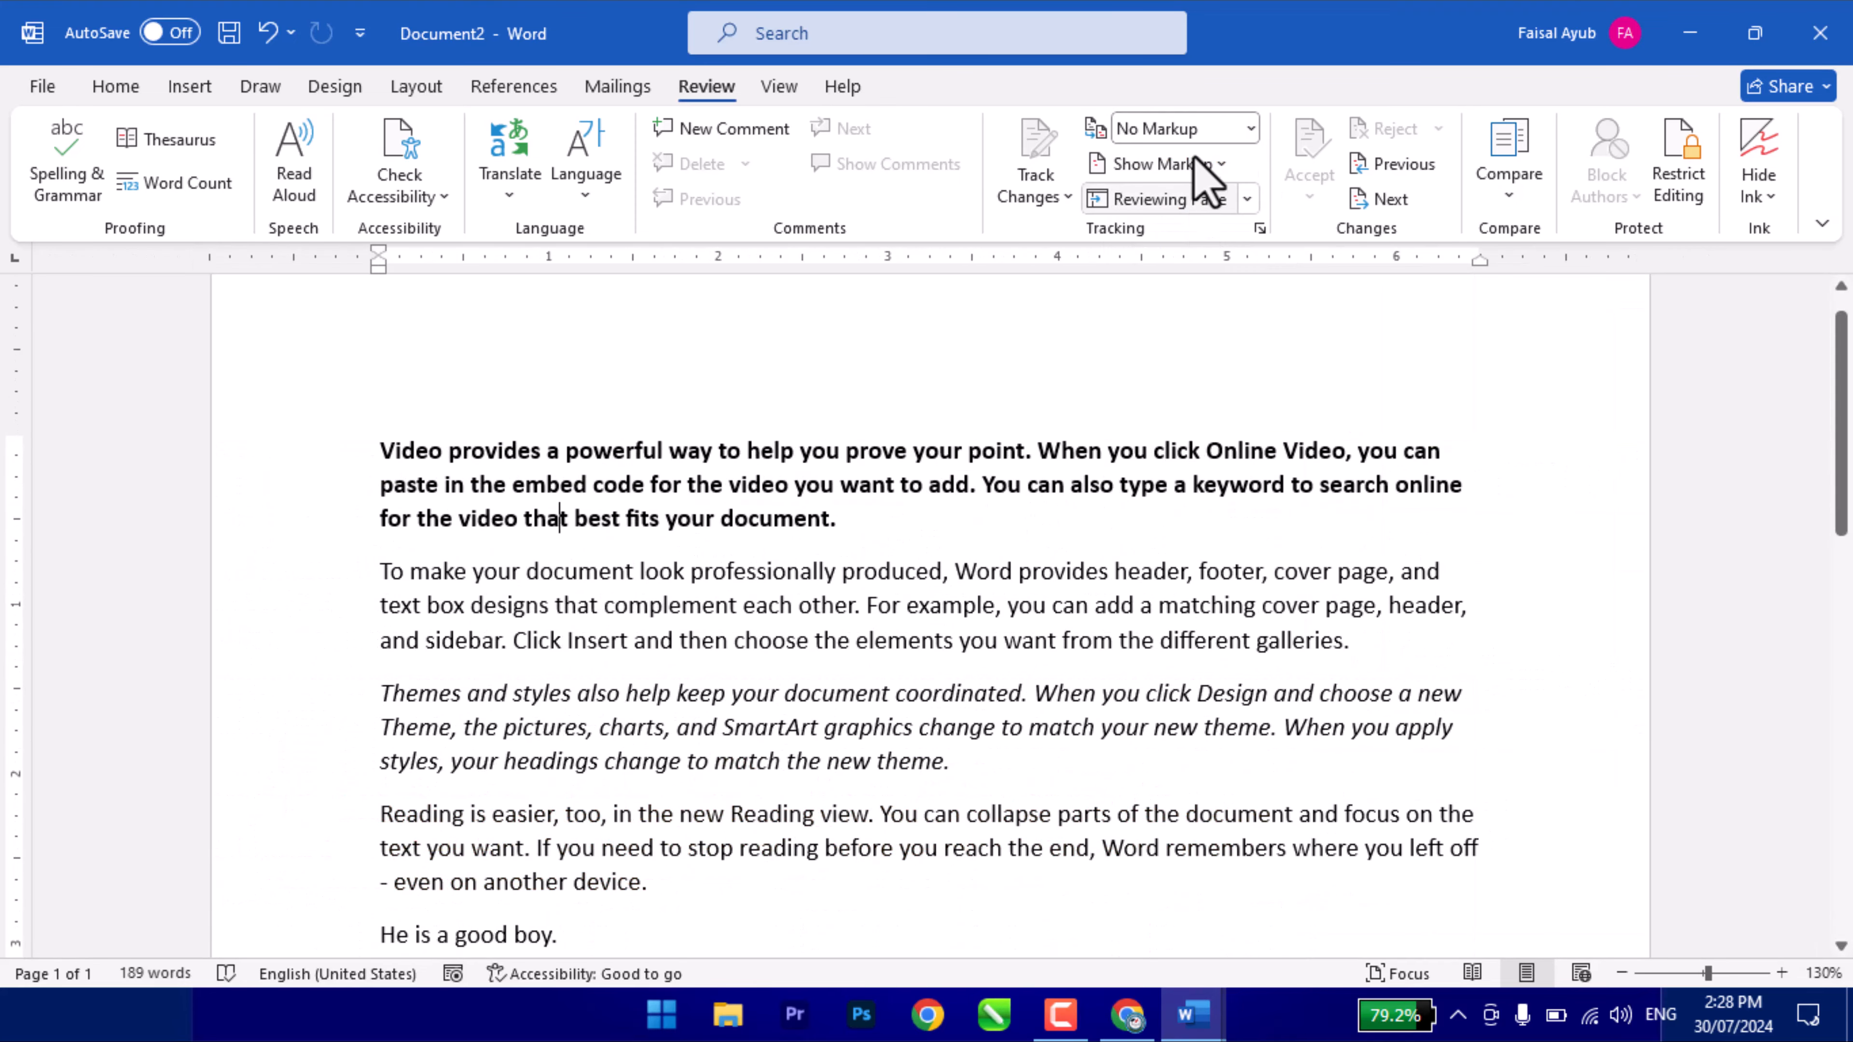
{"action": "left_click", "coordinate": [1191, 130]}
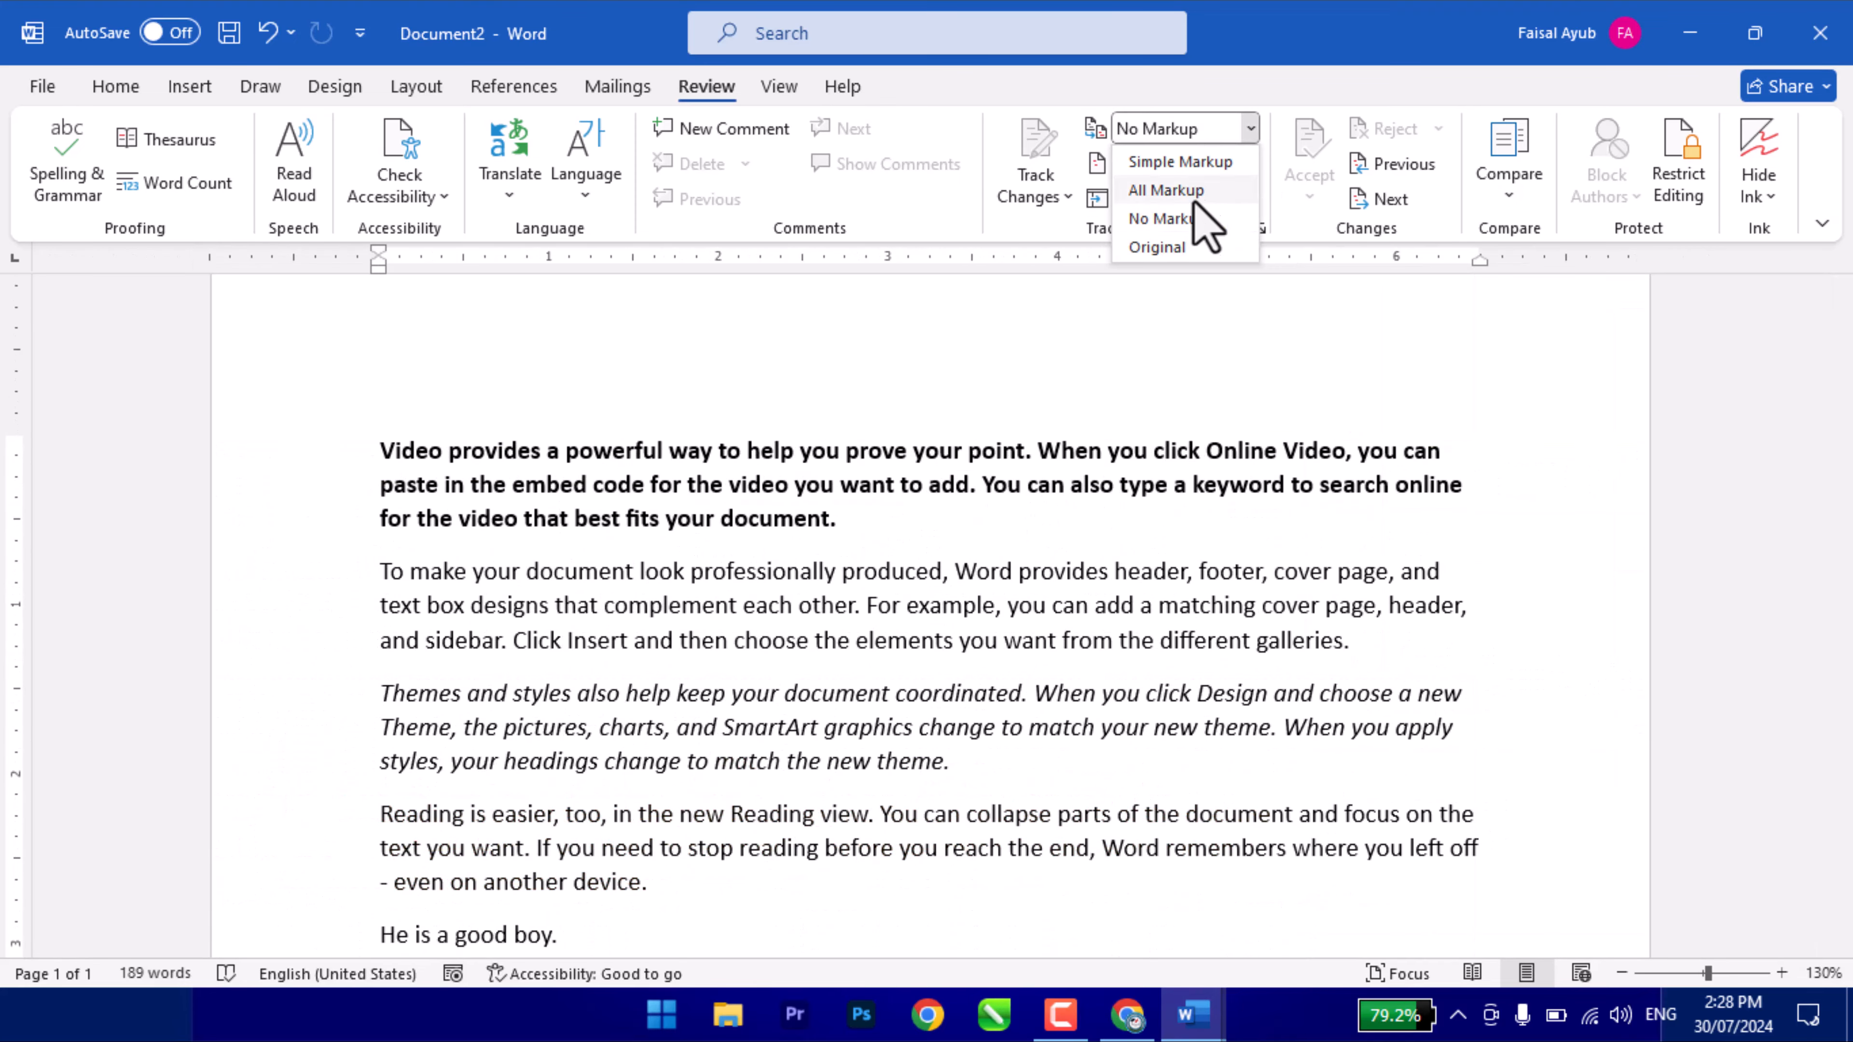
{"action": "left_click", "coordinate": [1182, 248]}
{"action": "scroll", "coordinate": [379, 554], "scroll_direction": "down", "scroll_amount": 3}
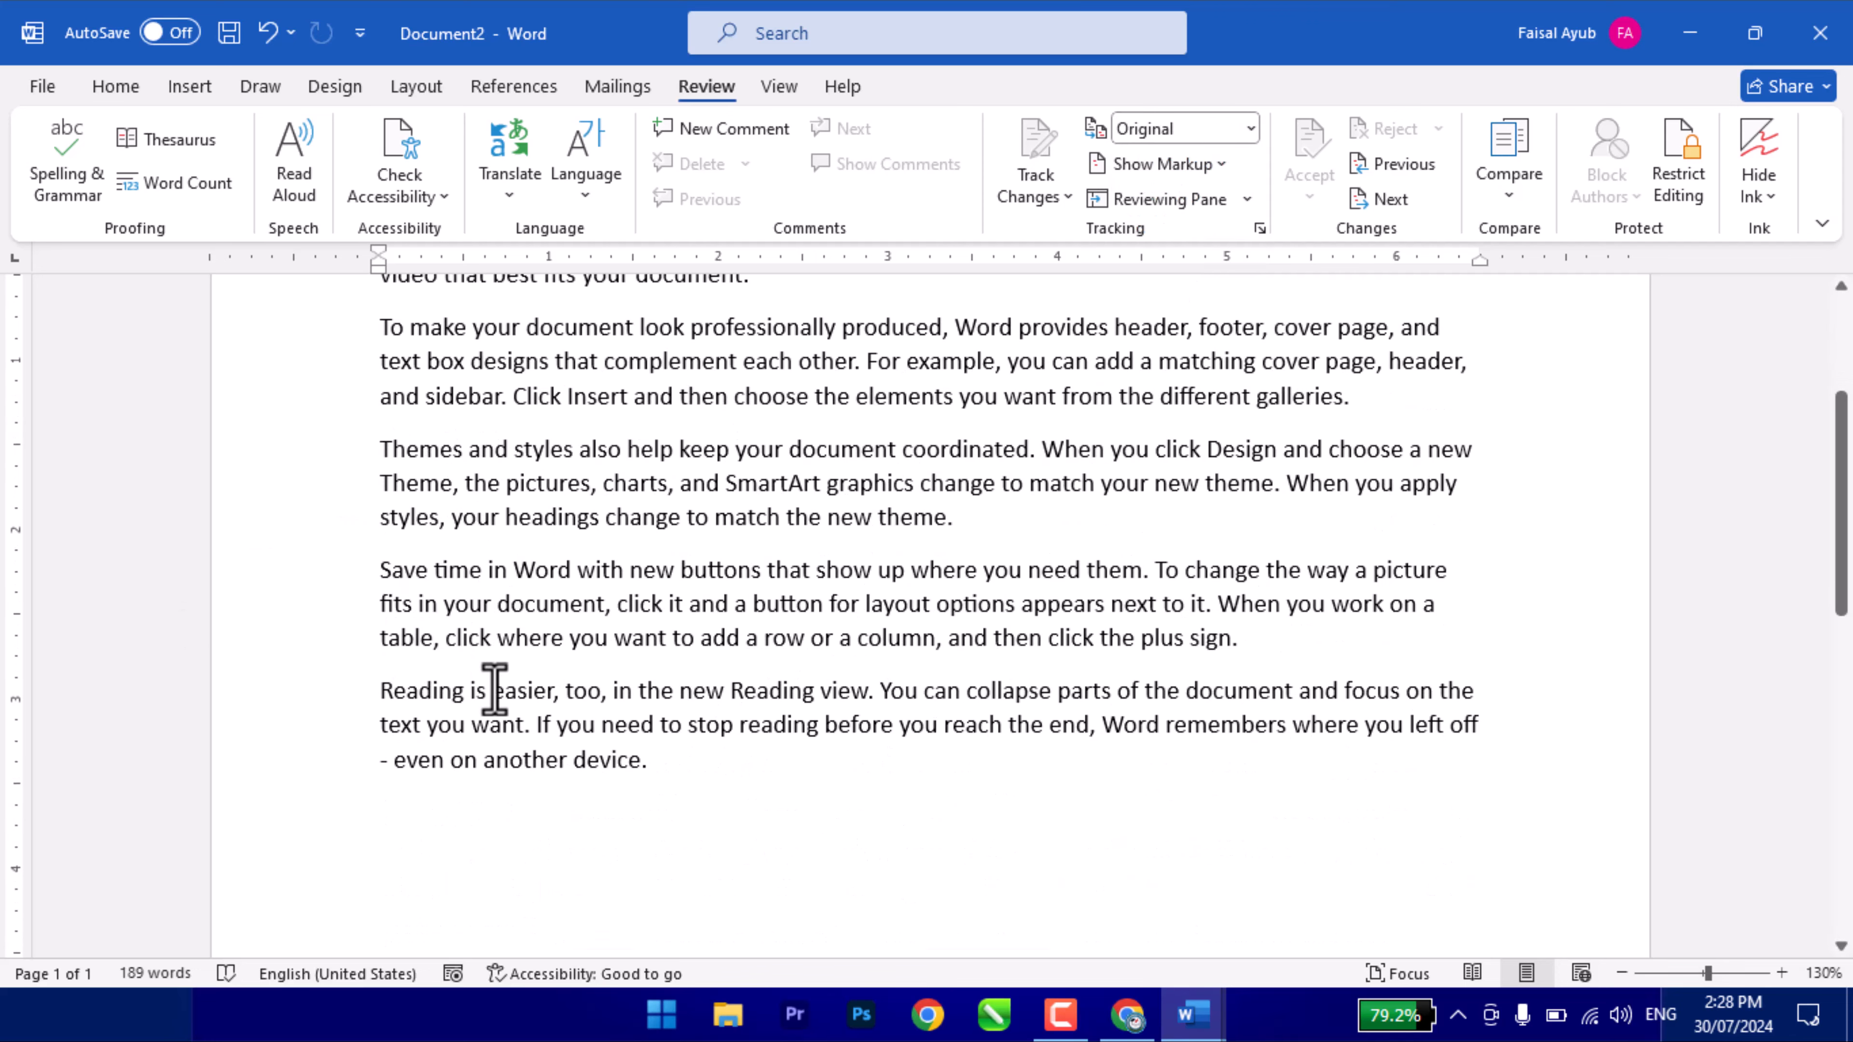
{"action": "scroll", "coordinate": [494, 689], "scroll_direction": "up", "scroll_amount": 3}
{"action": "left_click", "coordinate": [1179, 132]}
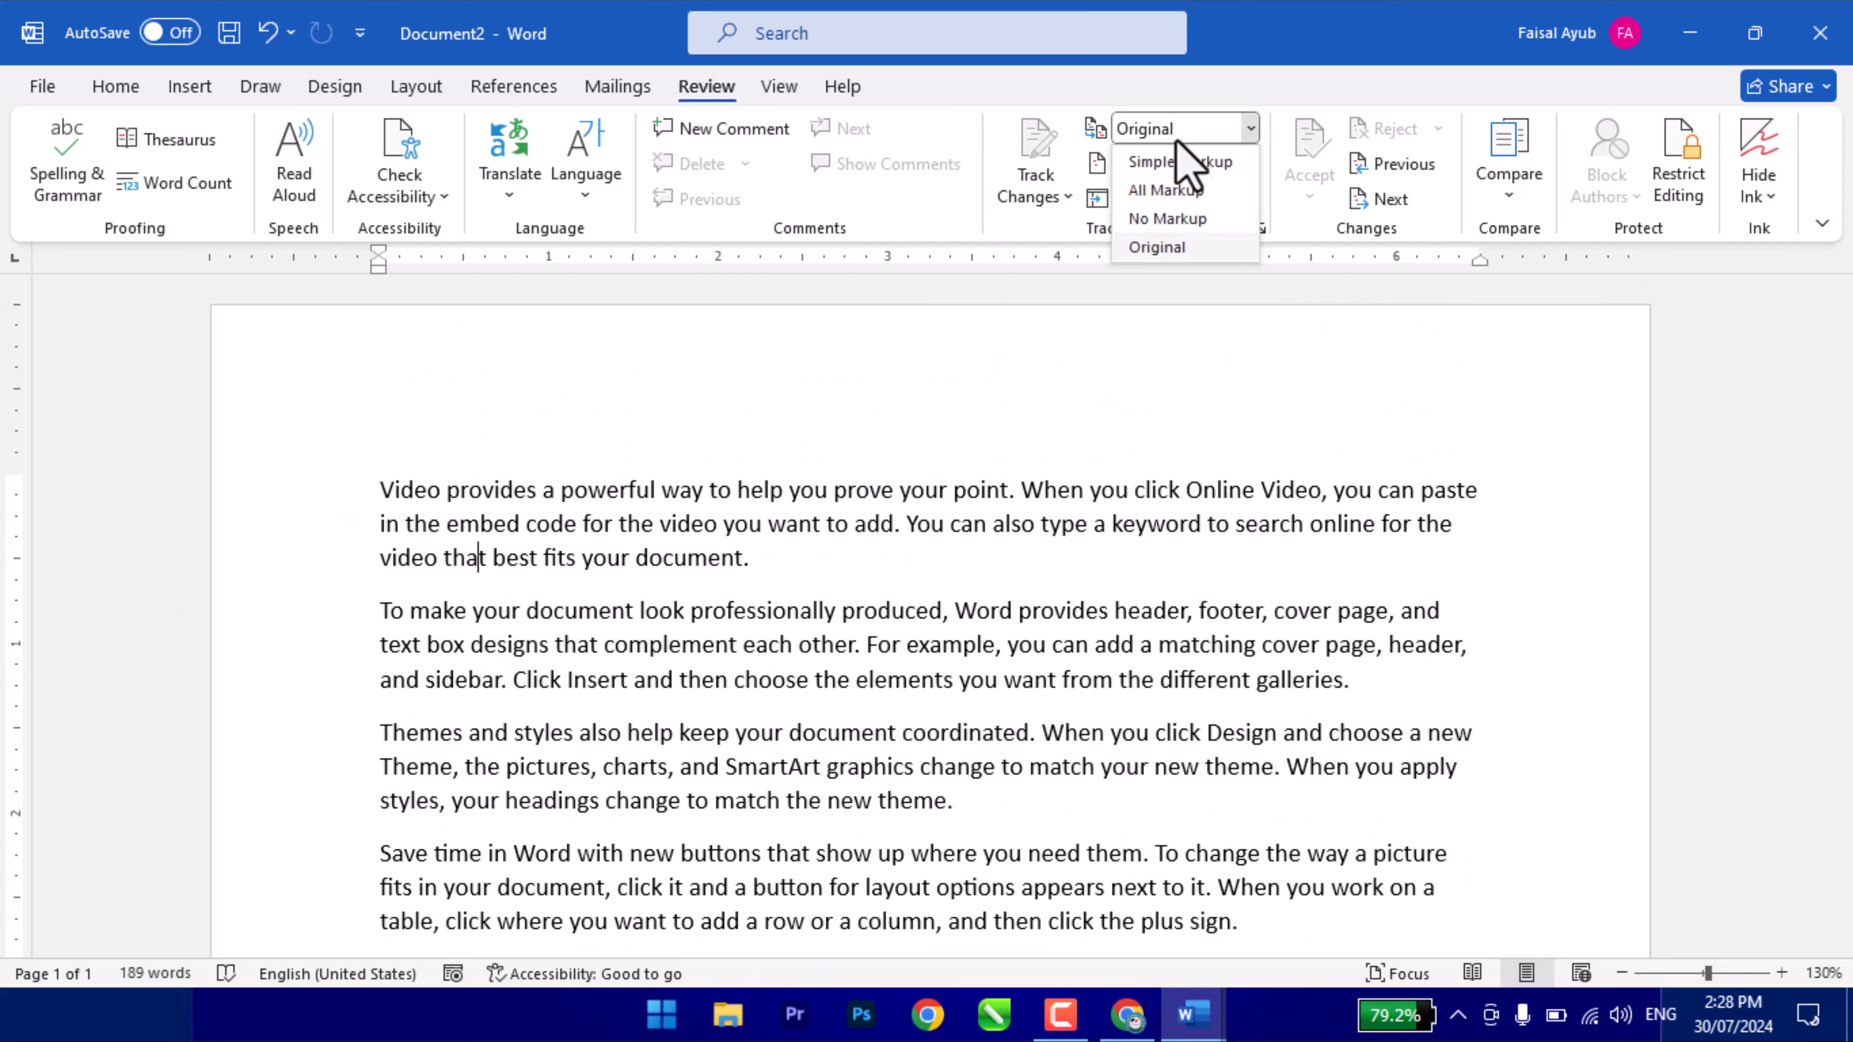
{"action": "key", "text": "Escape"}
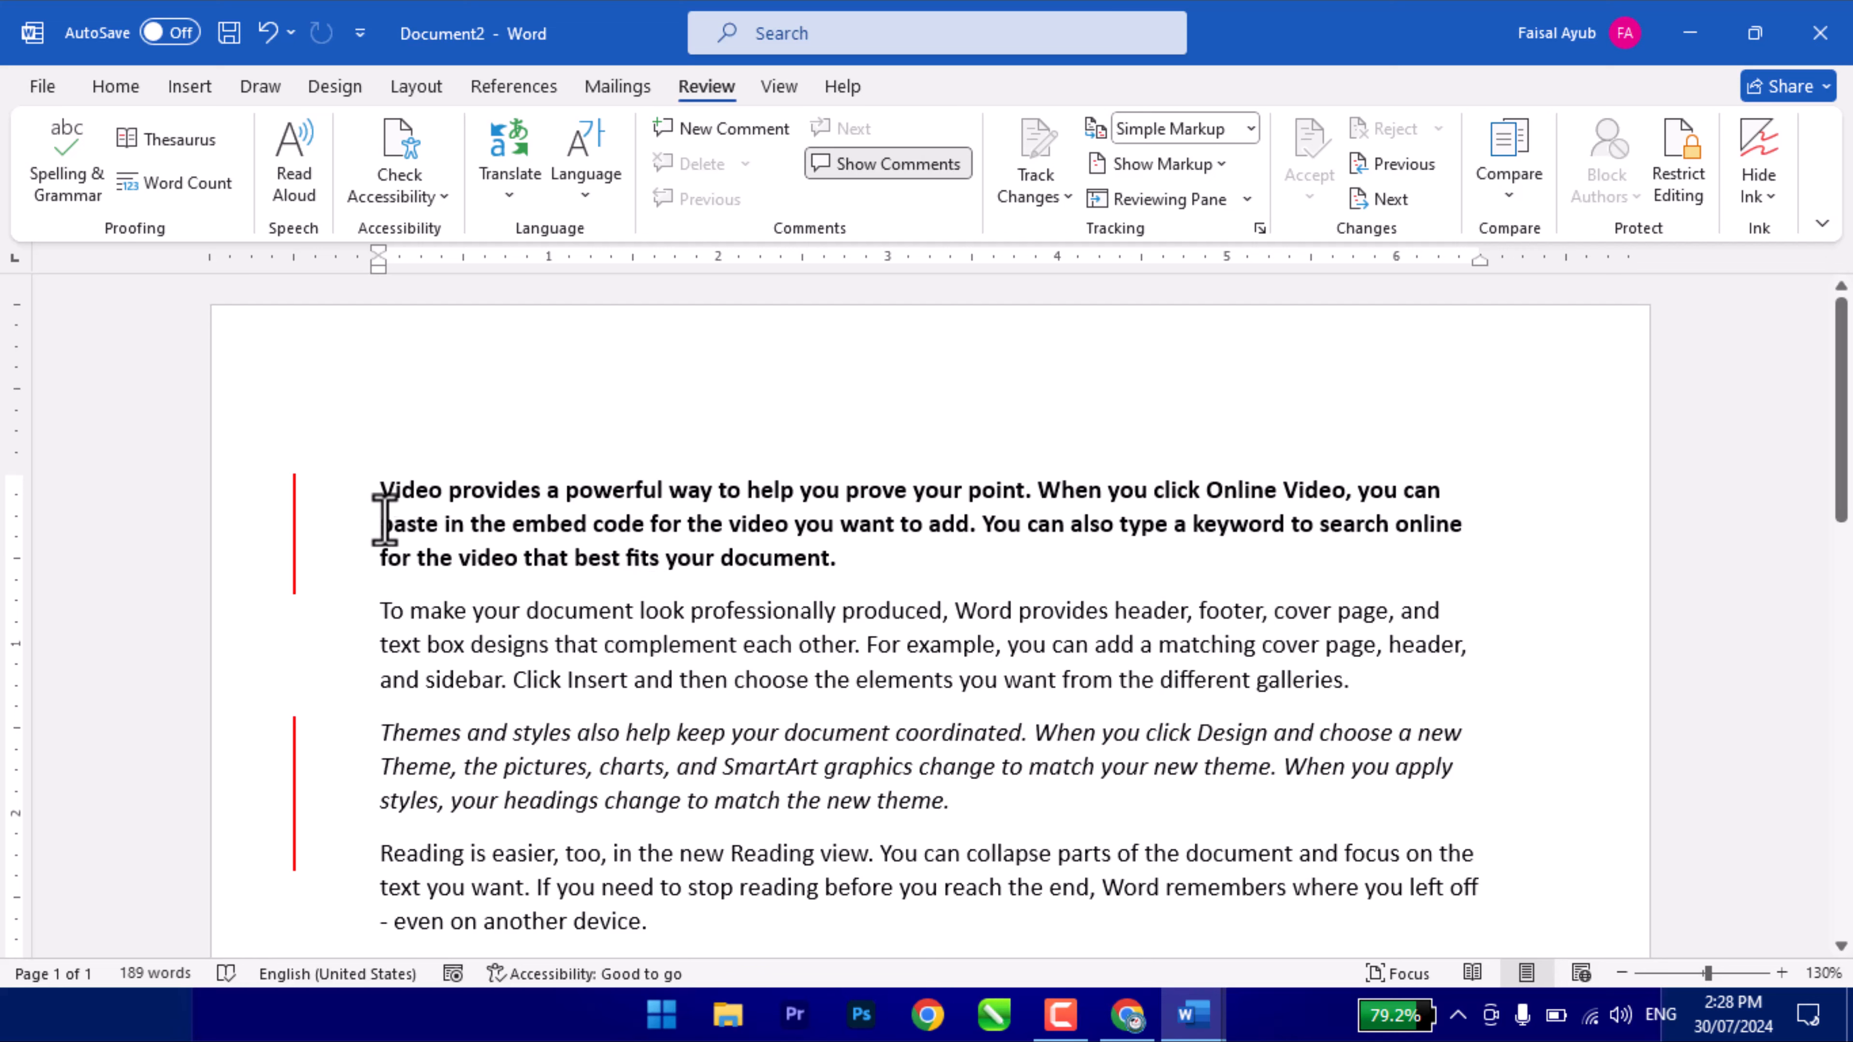
- Try Show All Revisions Inline, then a balloon option, with All Markup selected
{"action": "left_click", "coordinate": [1170, 163]}
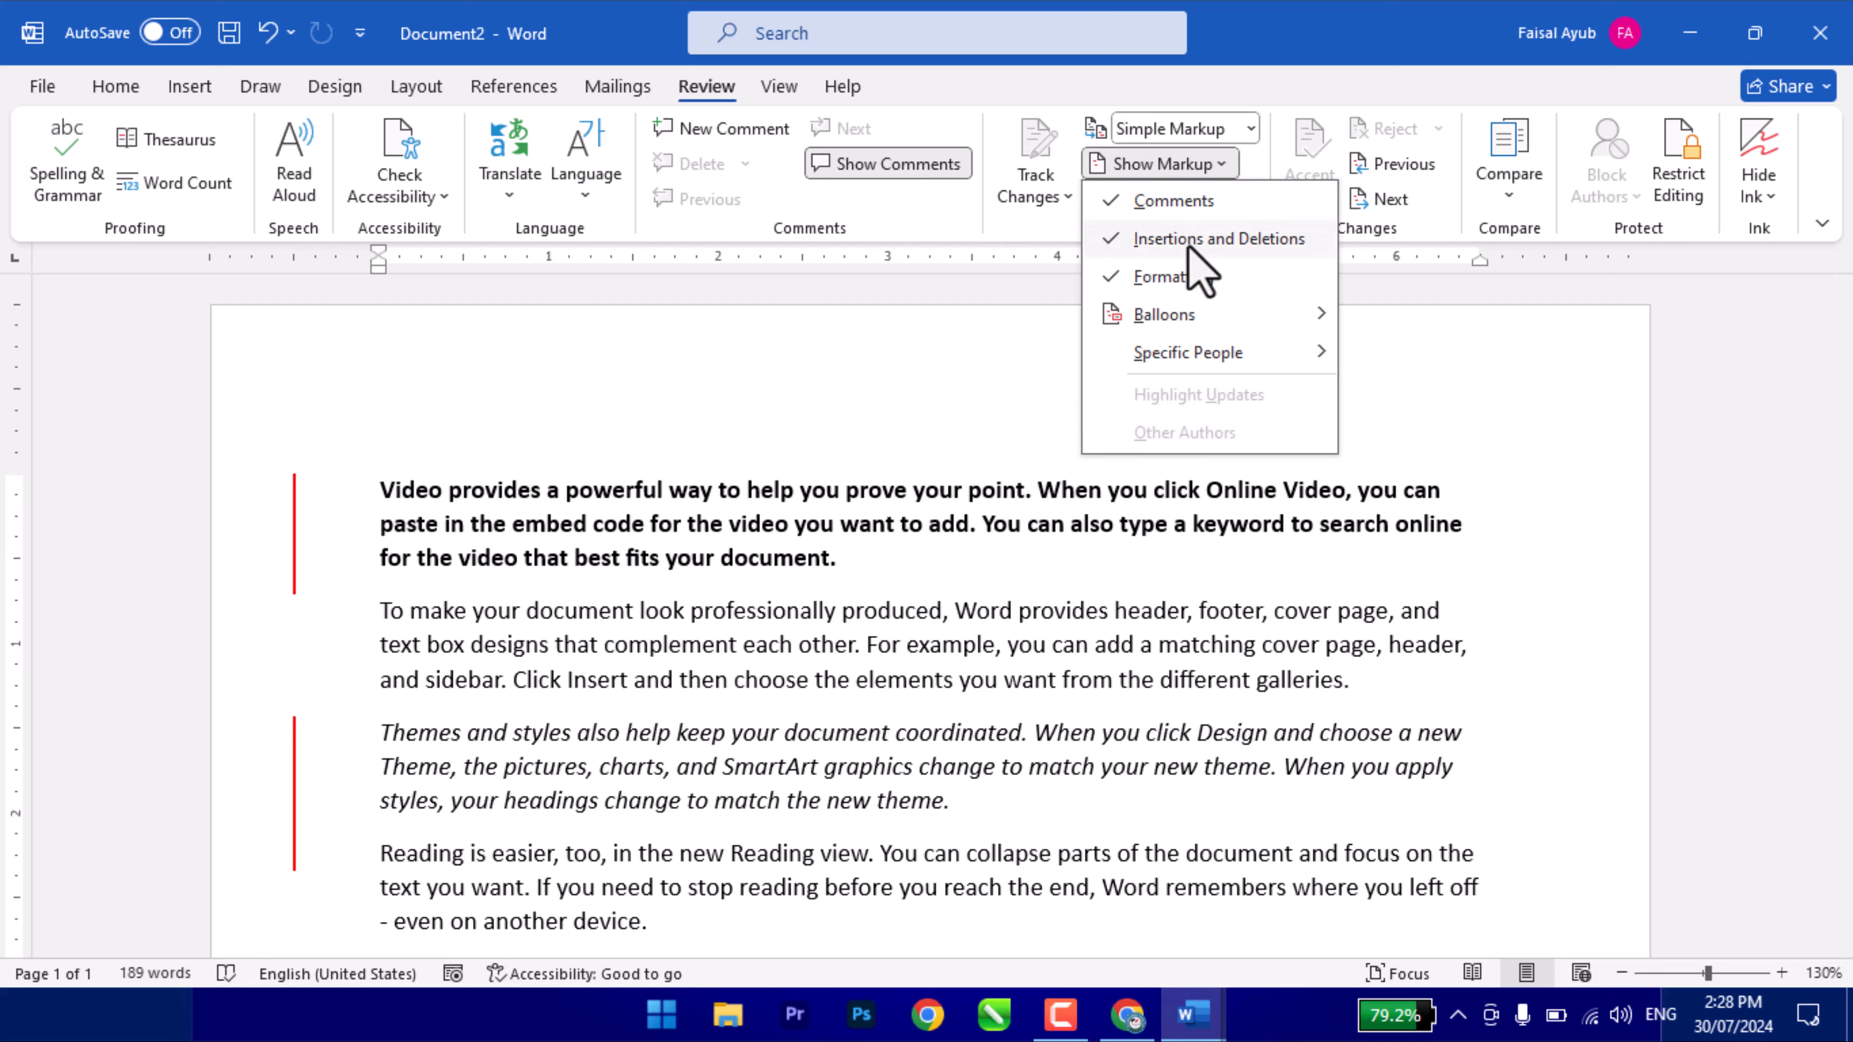
{"action": "mouse_move", "coordinate": [1193, 325]}
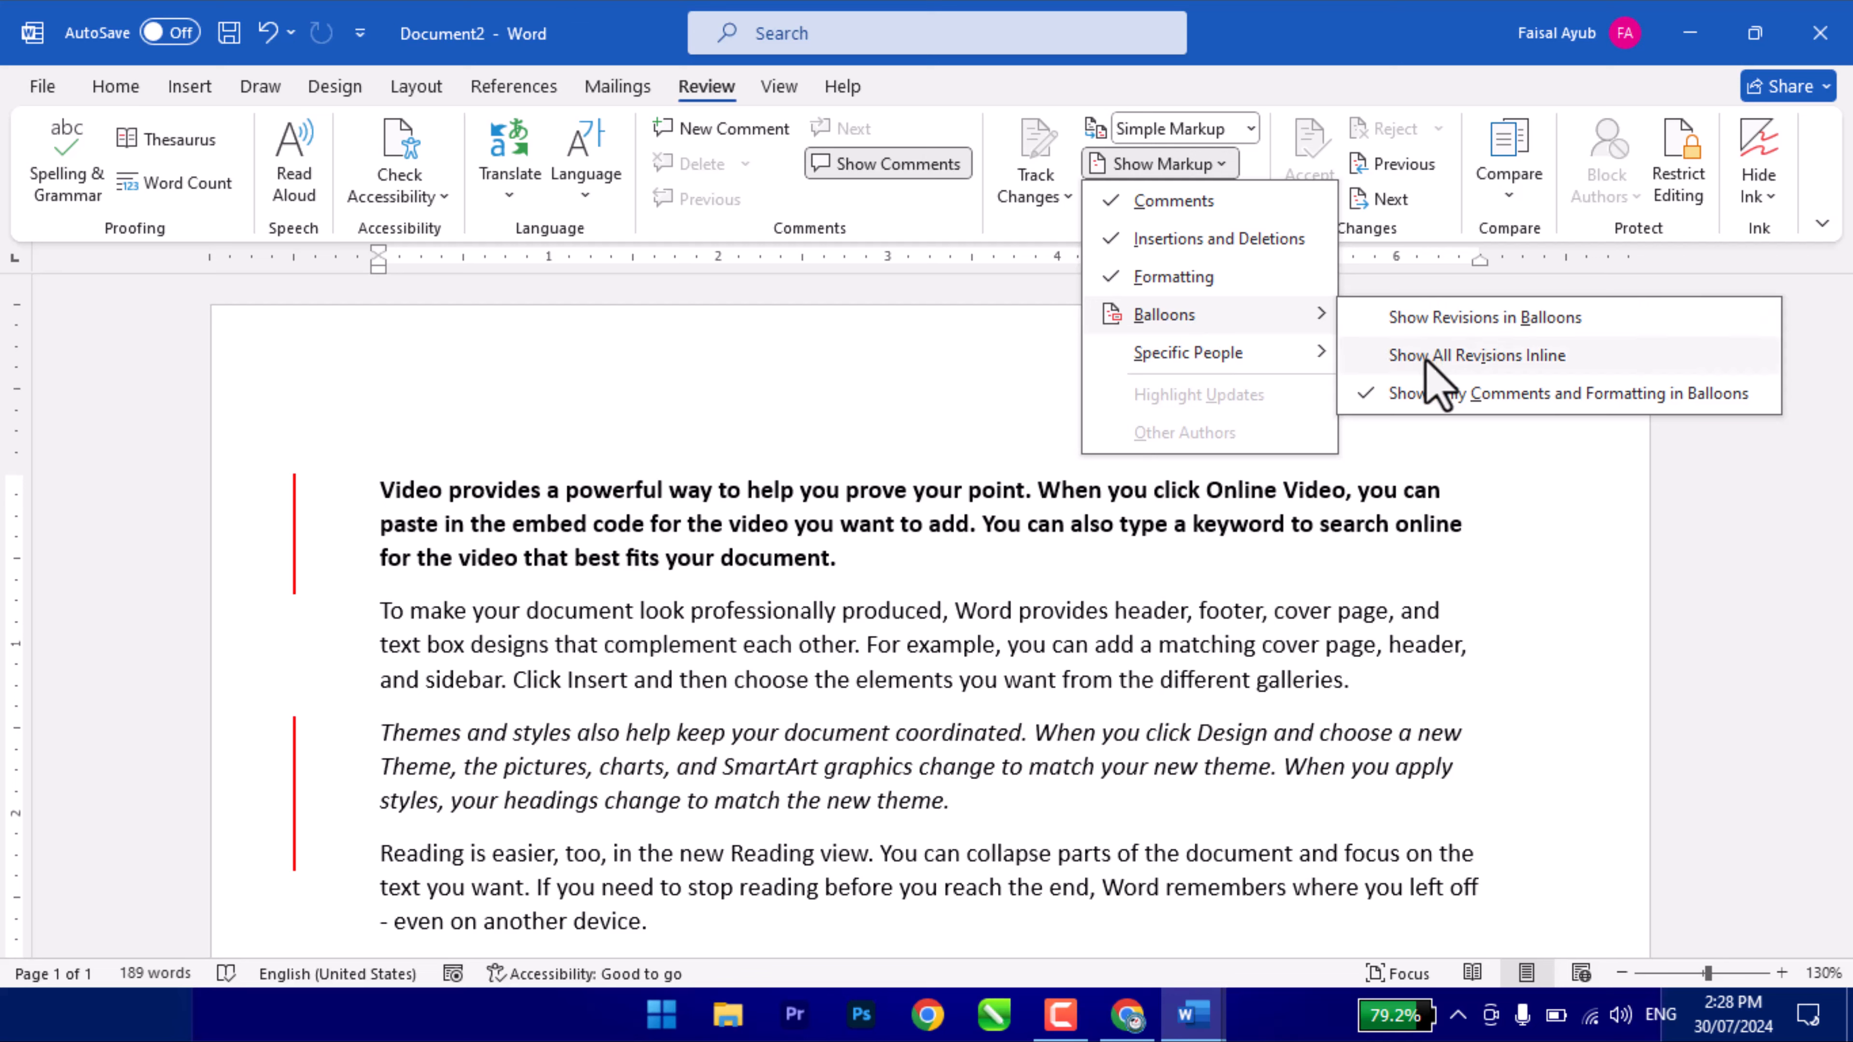
{"action": "left_click", "coordinate": [1477, 355]}
{"action": "left_click", "coordinate": [1188, 165]}
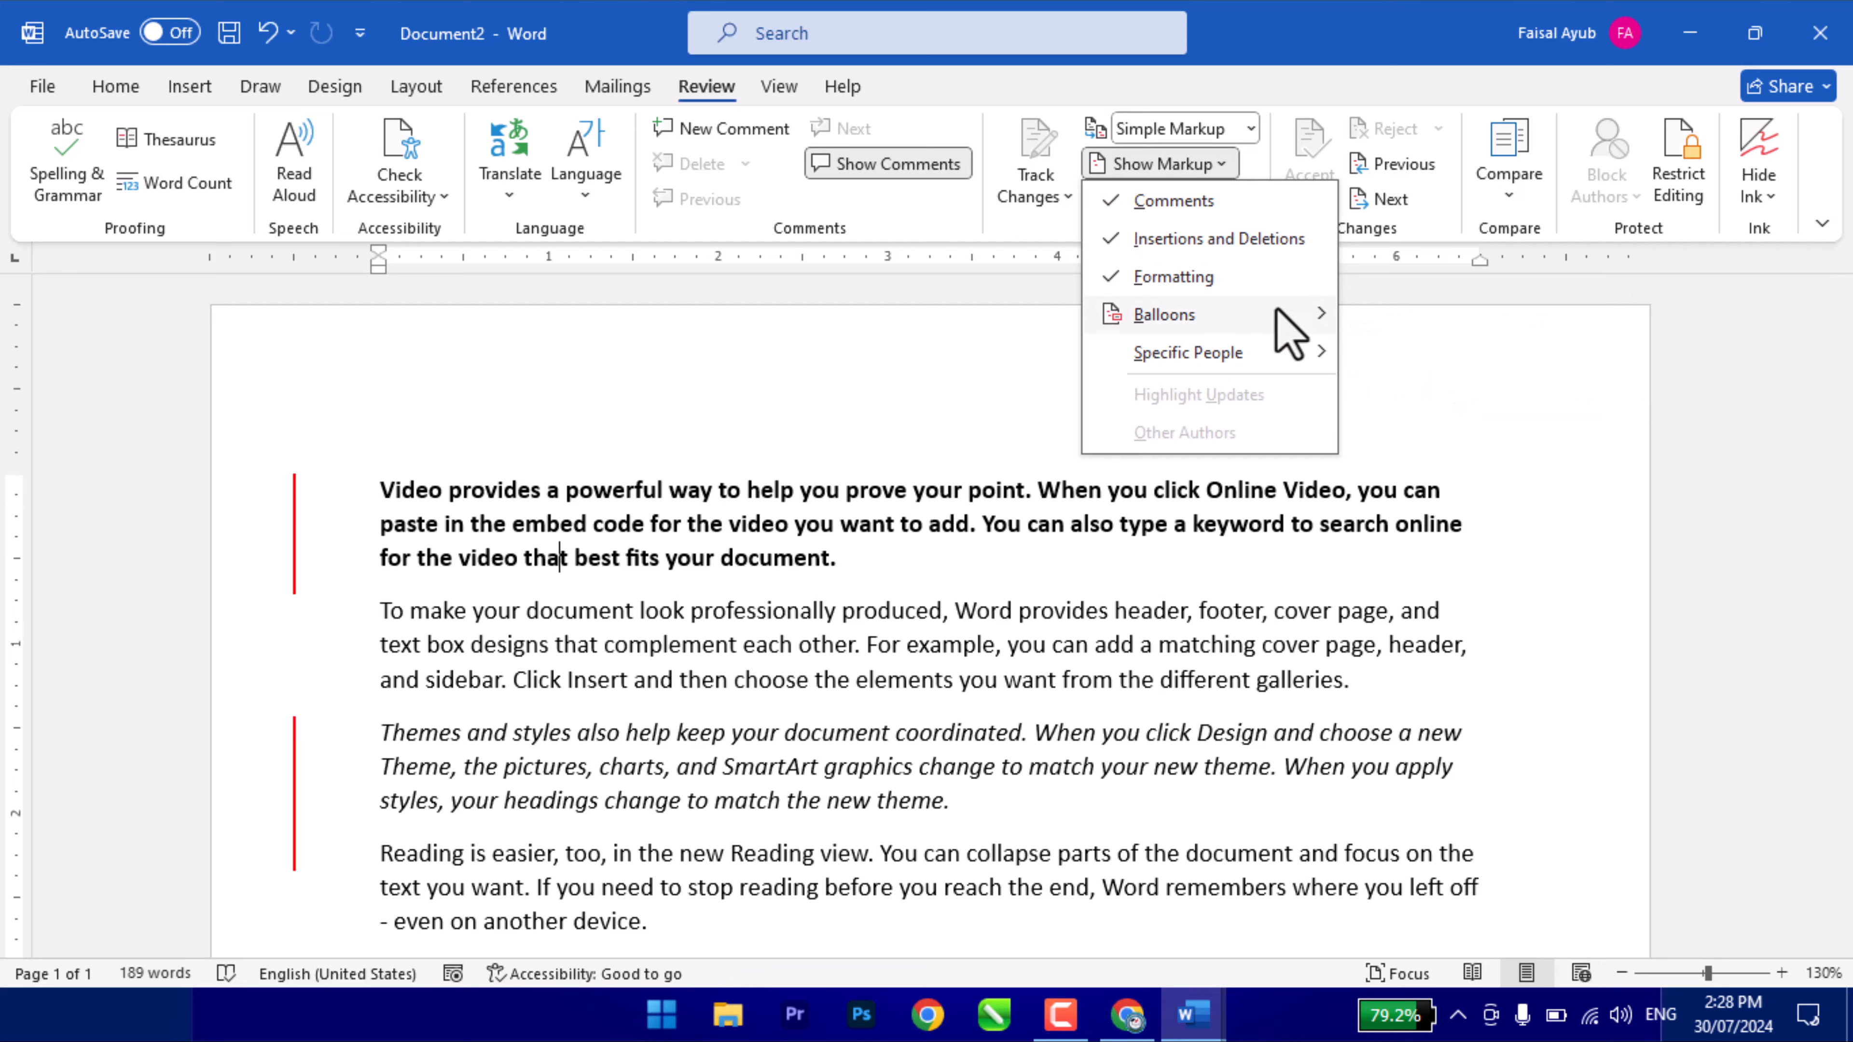
{"action": "mouse_move", "coordinate": [1291, 322]}
{"action": "left_click", "coordinate": [1431, 347]}
{"action": "left_click", "coordinate": [1211, 130]}
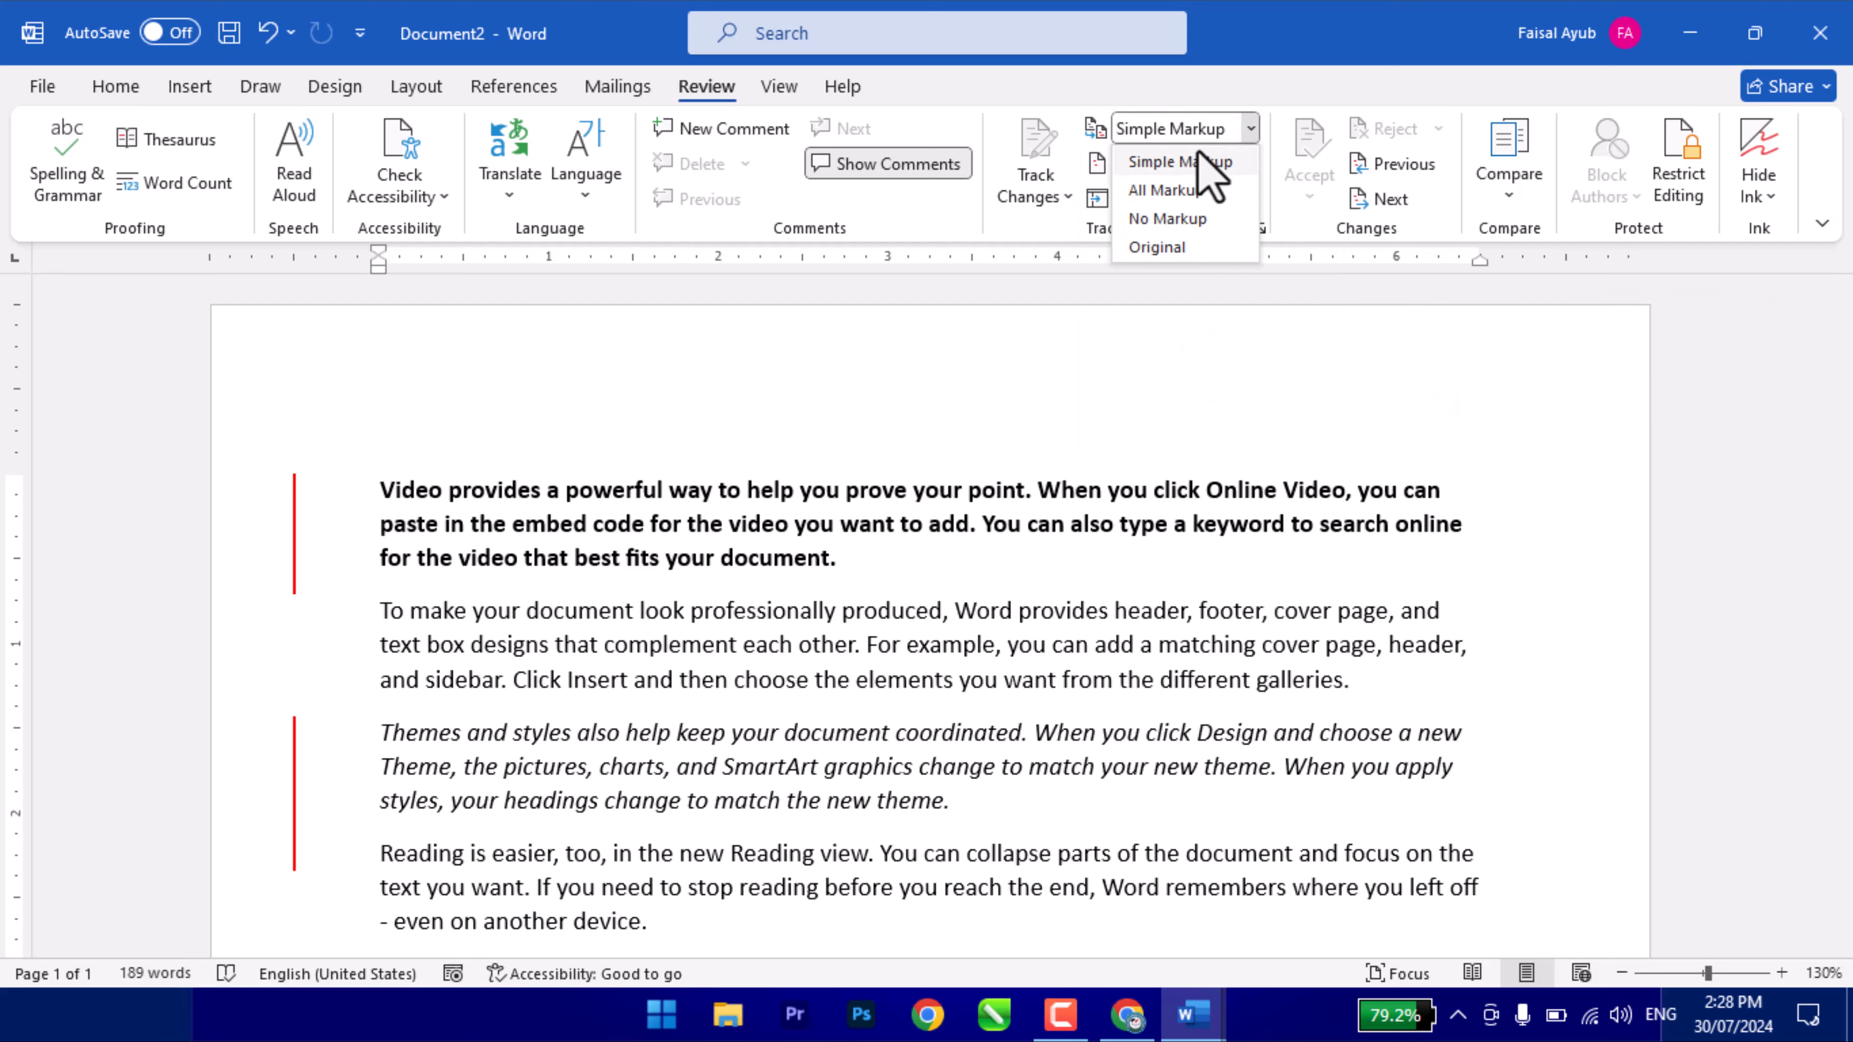
{"action": "left_click", "coordinate": [1163, 189]}
- Show only comments and formatting in balloons, then return to Show All Revisions Inline
{"action": "left_click", "coordinate": [1167, 164]}
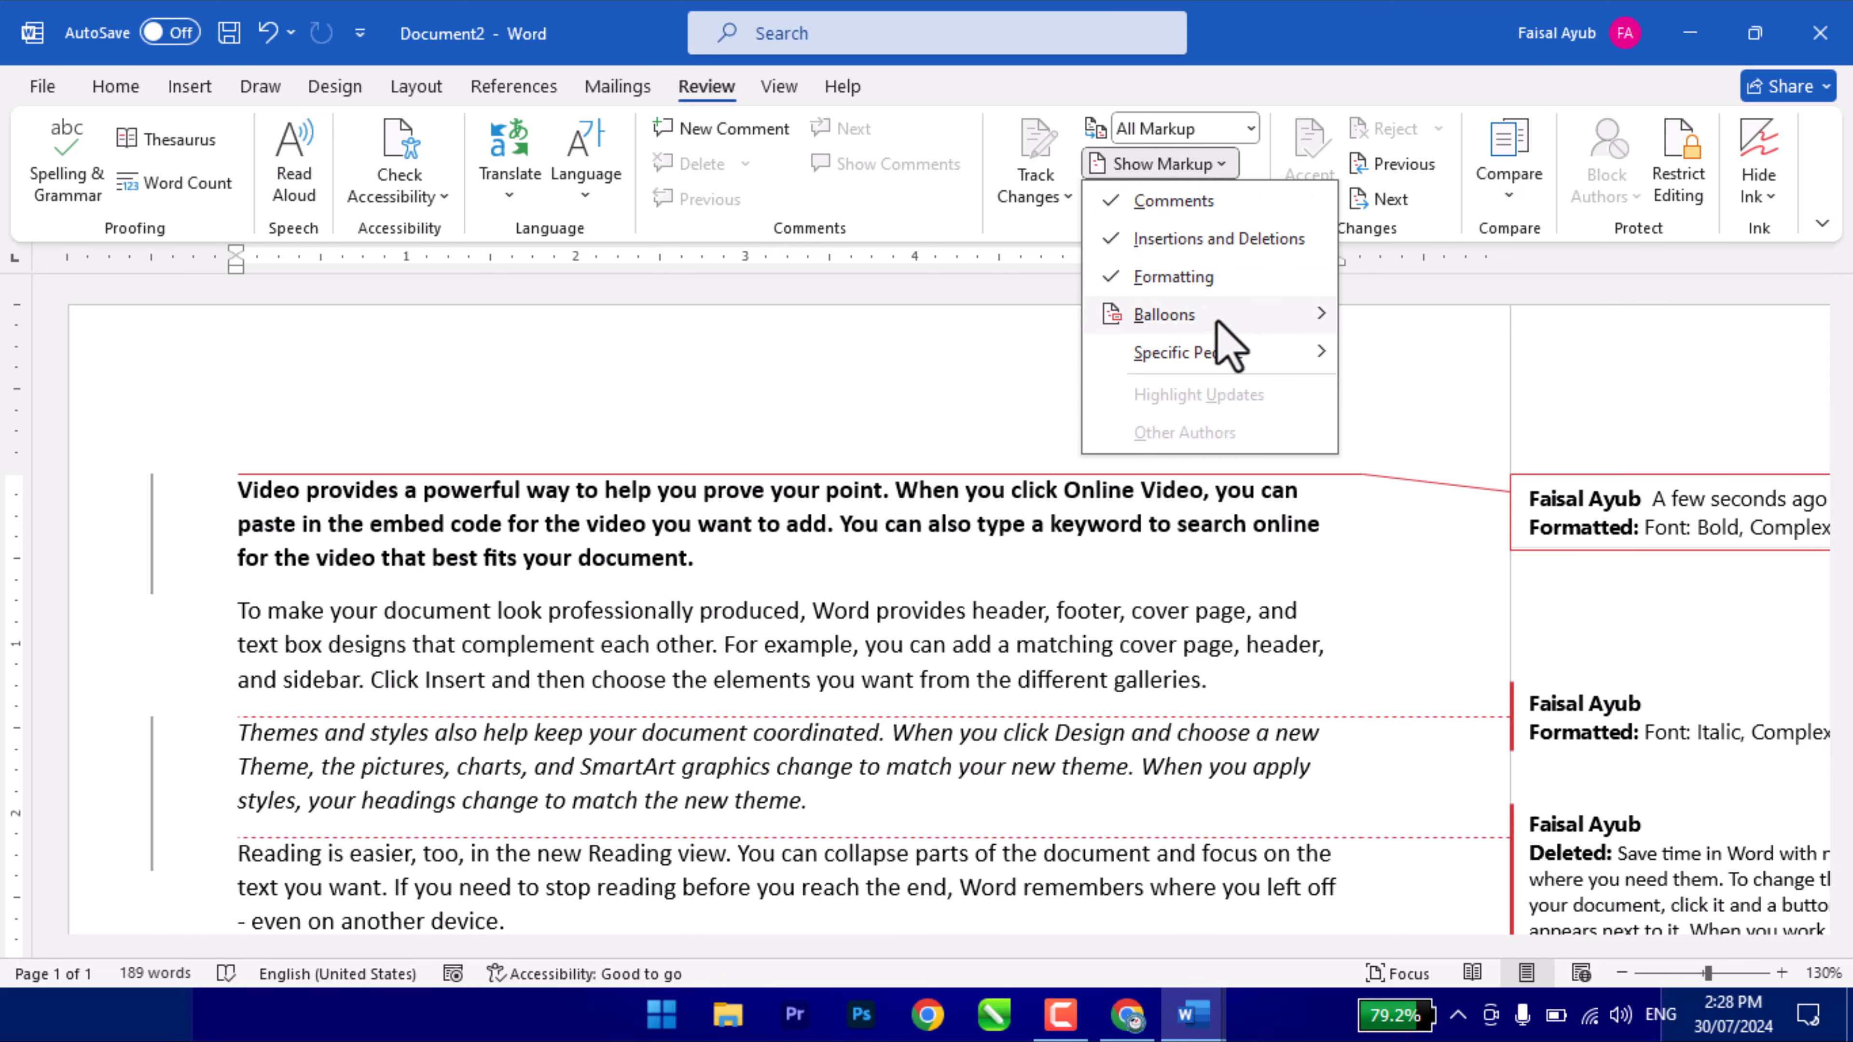
{"action": "mouse_move", "coordinate": [1290, 315]}
{"action": "left_click", "coordinate": [1418, 356]}
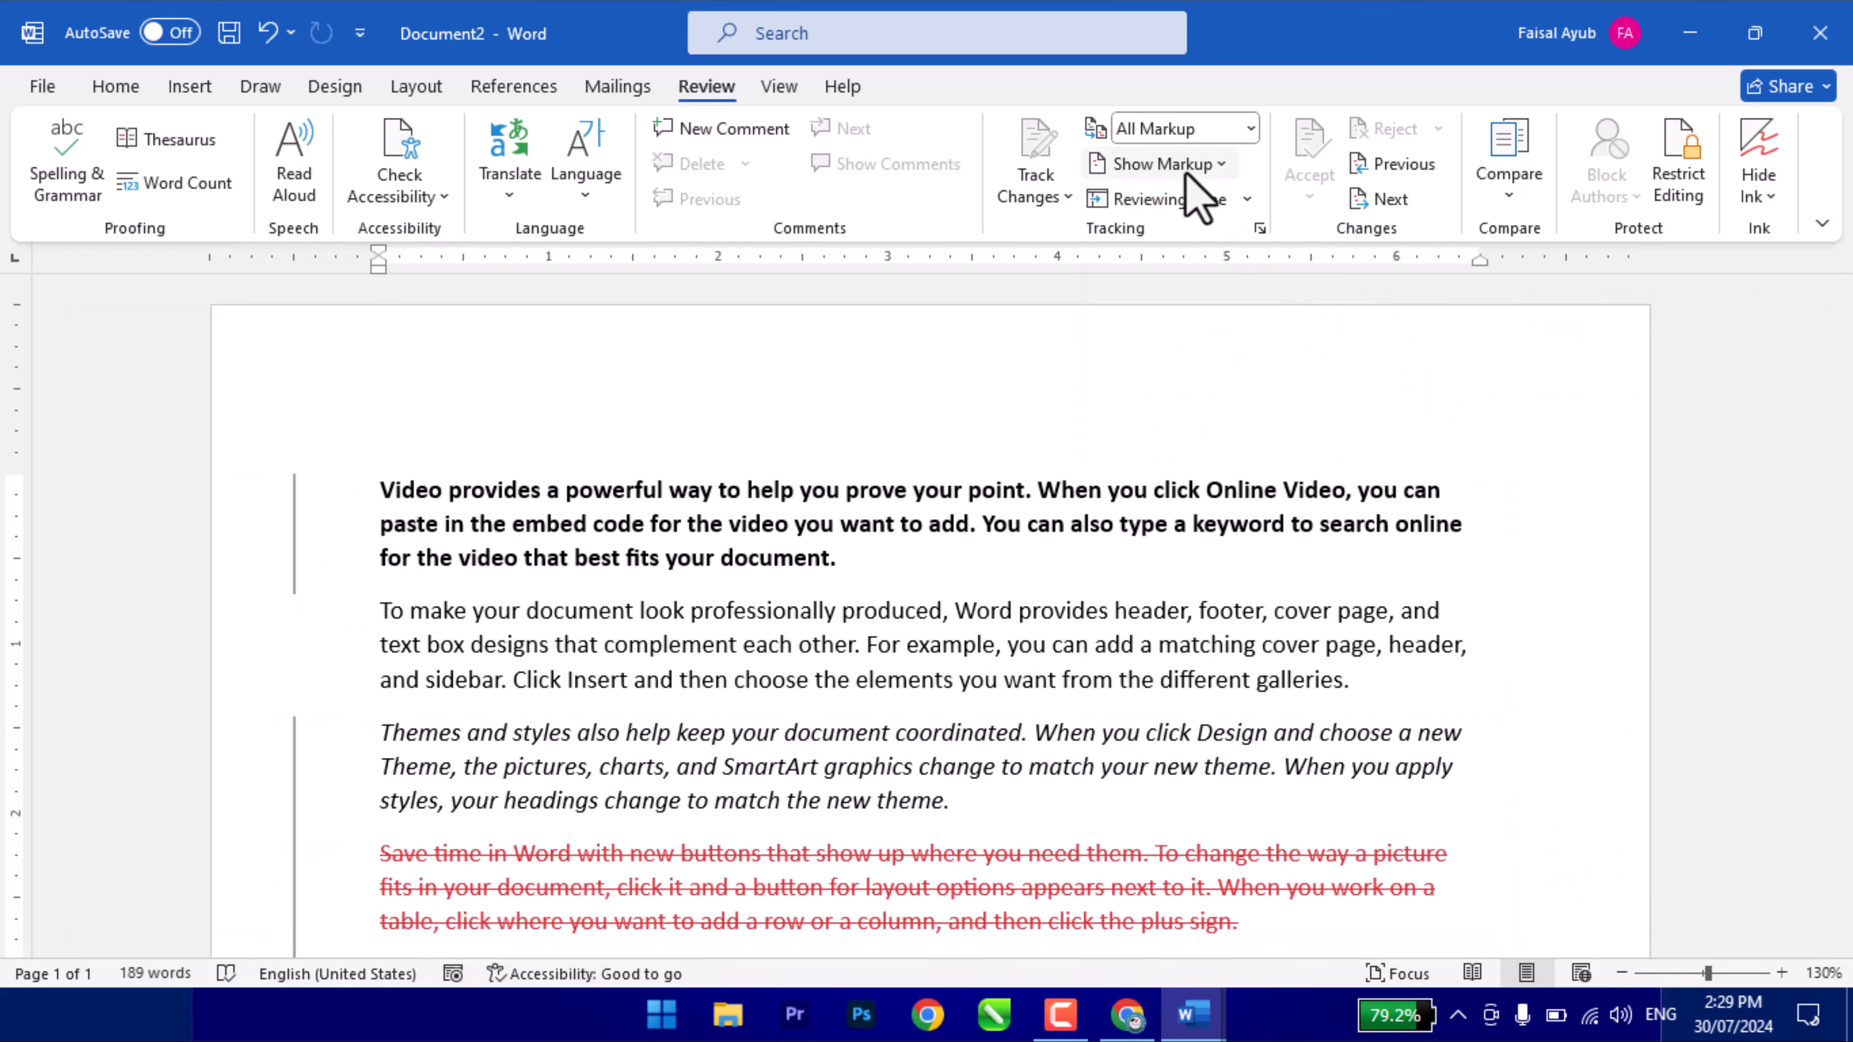
{"action": "left_click", "coordinate": [1208, 165]}
{"action": "mouse_move", "coordinate": [1280, 318]}
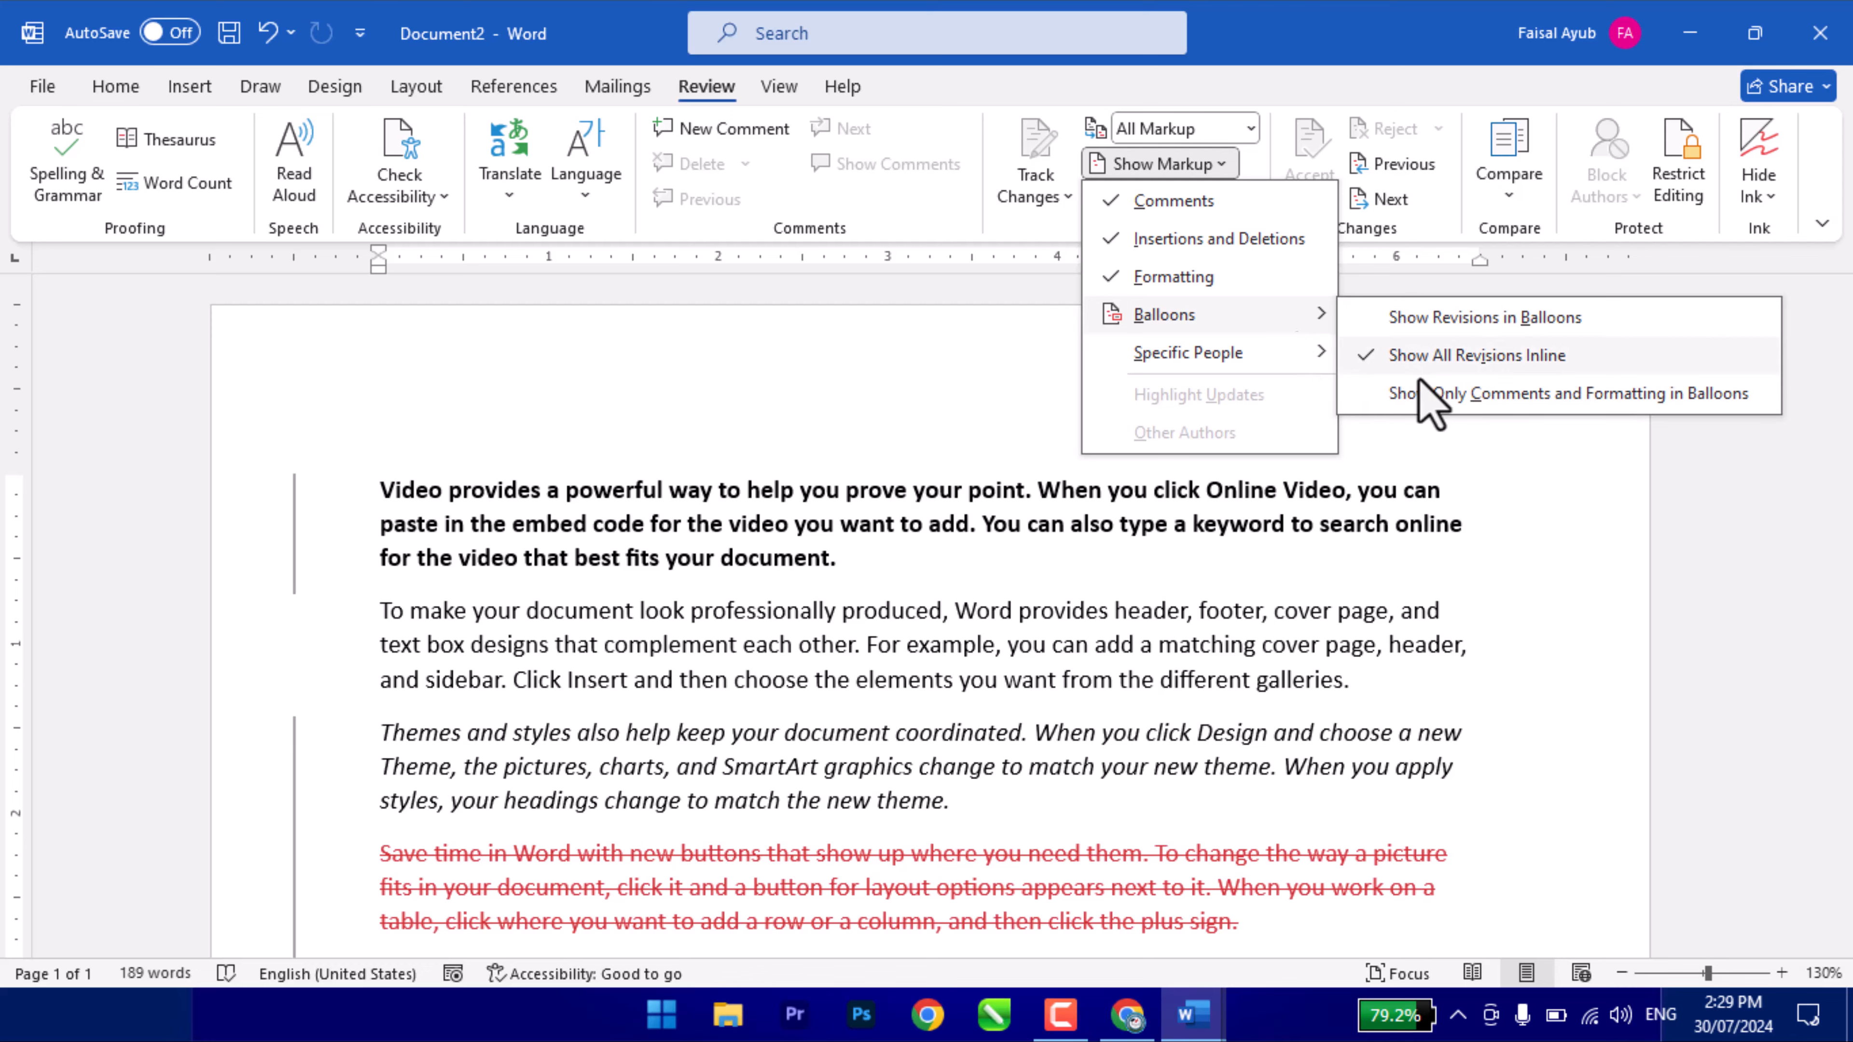
{"action": "left_click", "coordinate": [1434, 398]}
{"action": "left_click", "coordinate": [1170, 165]}
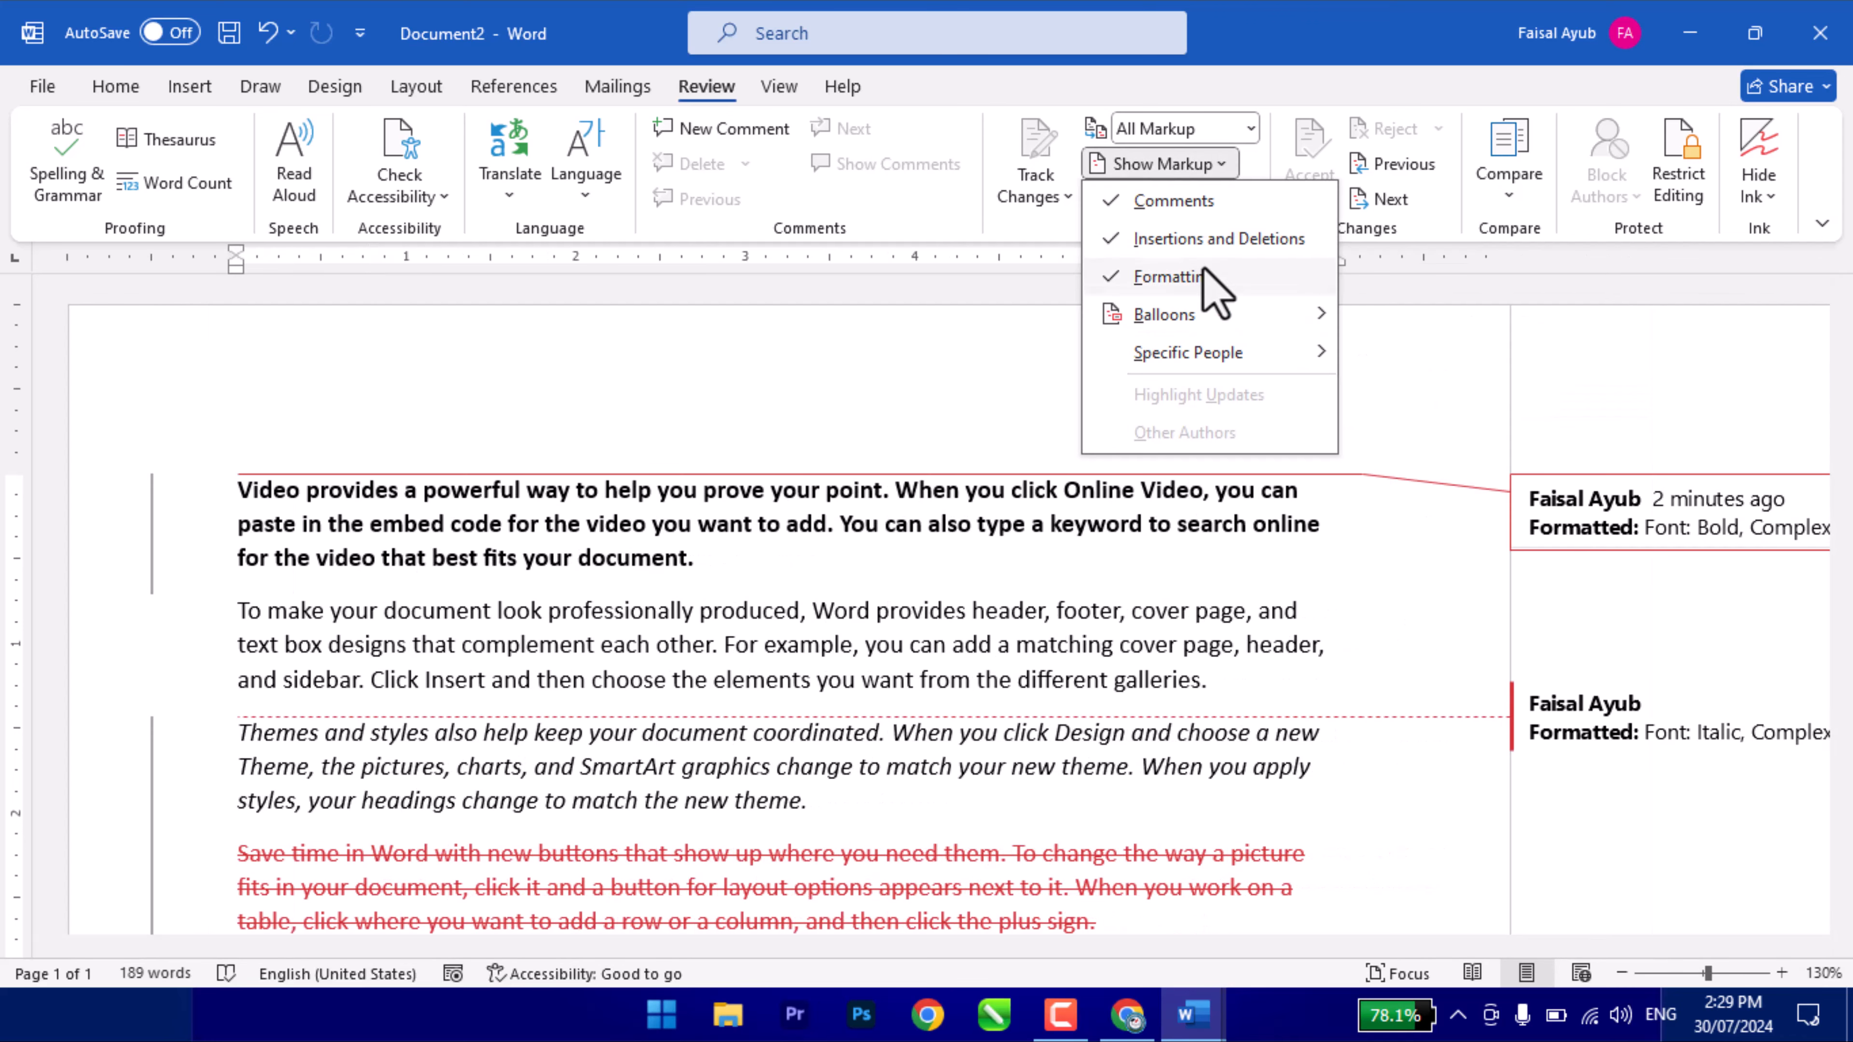
{"action": "mouse_move", "coordinate": [1228, 319]}
{"action": "left_click", "coordinate": [1452, 358]}
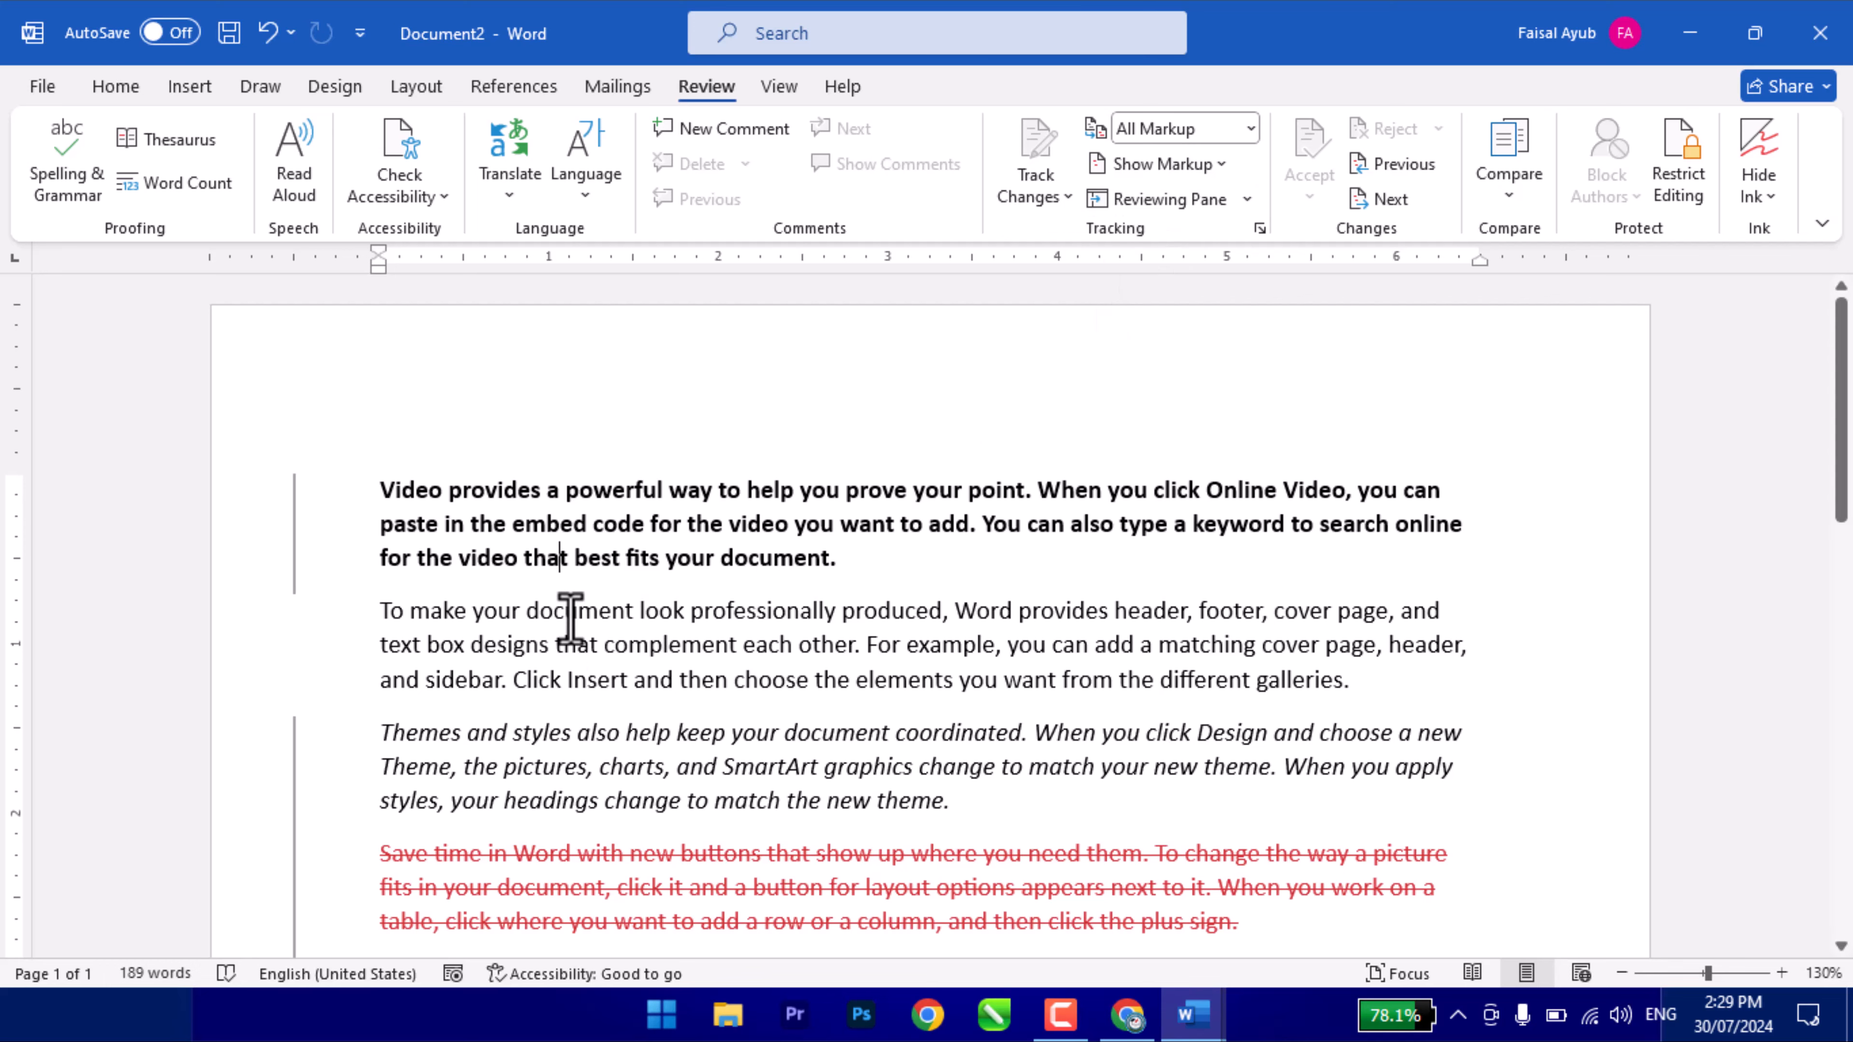
{"action": "scroll", "coordinate": [570, 617], "scroll_direction": "down", "scroll_amount": 4}
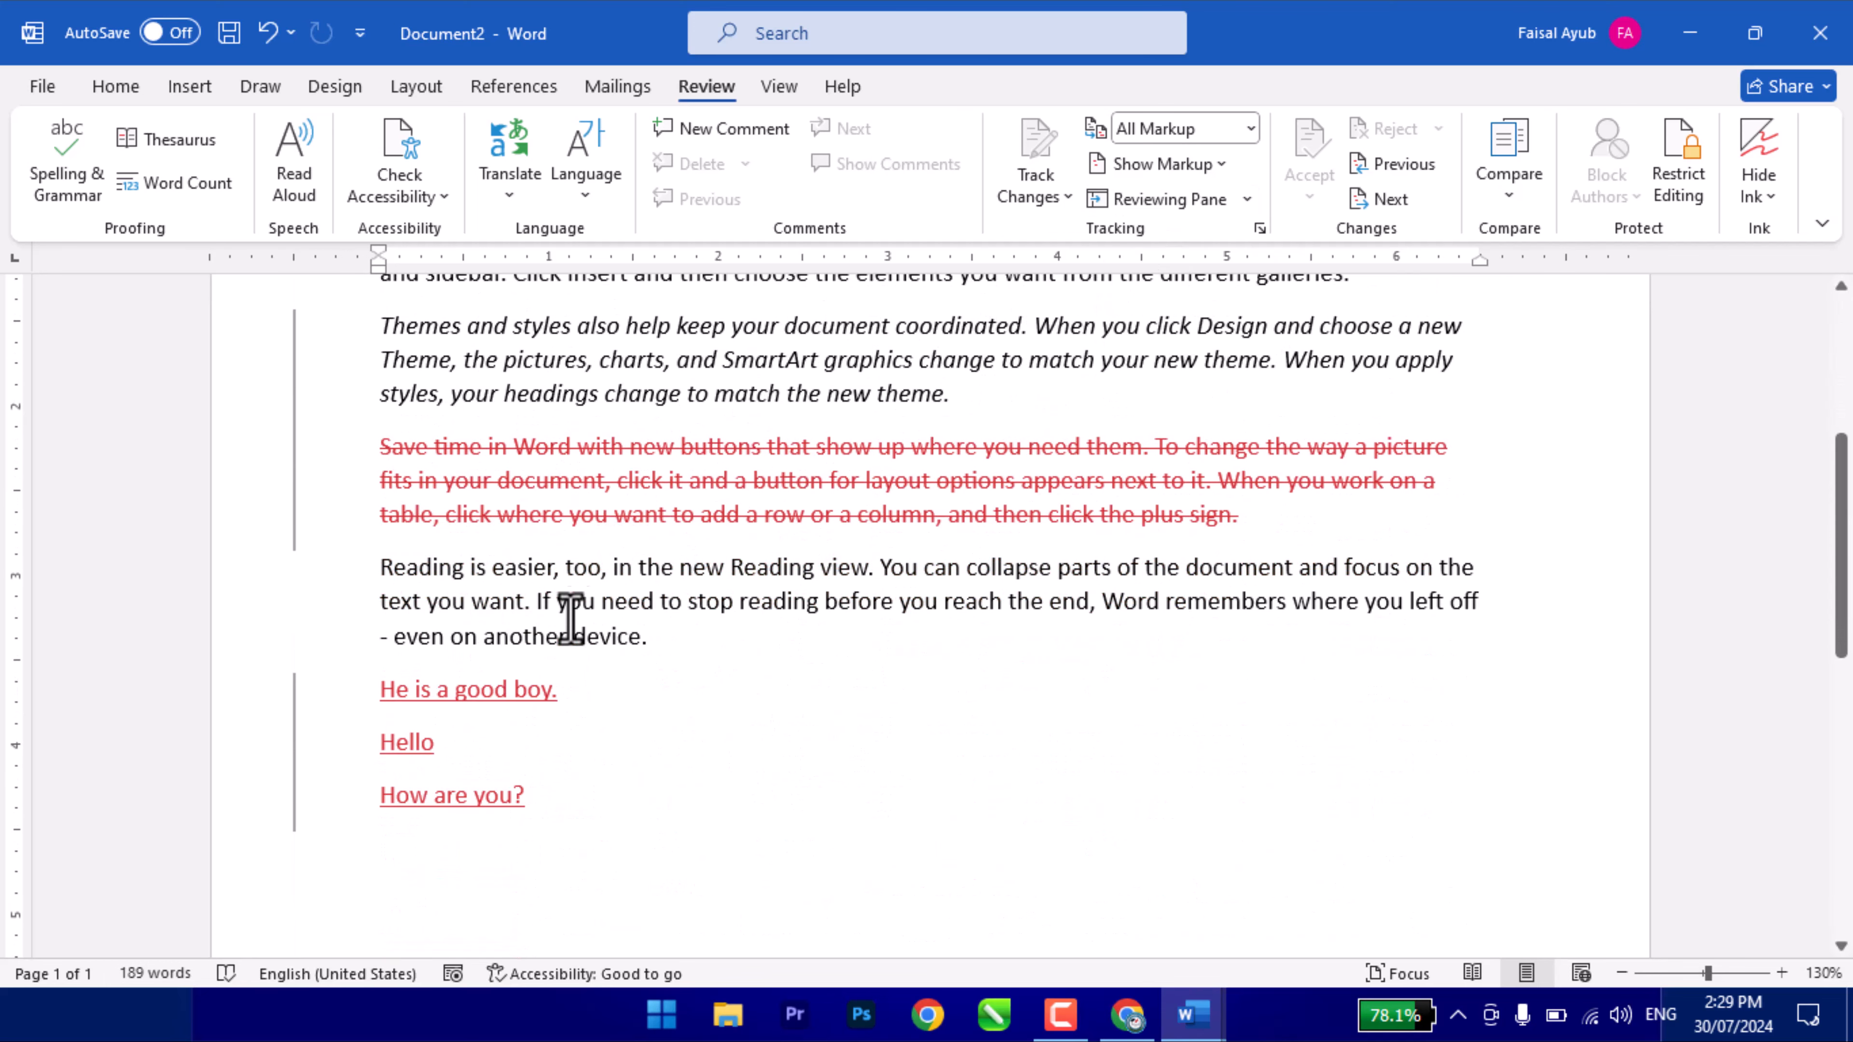
{"action": "scroll", "coordinate": [570, 616], "scroll_direction": "up", "scroll_amount": 4}
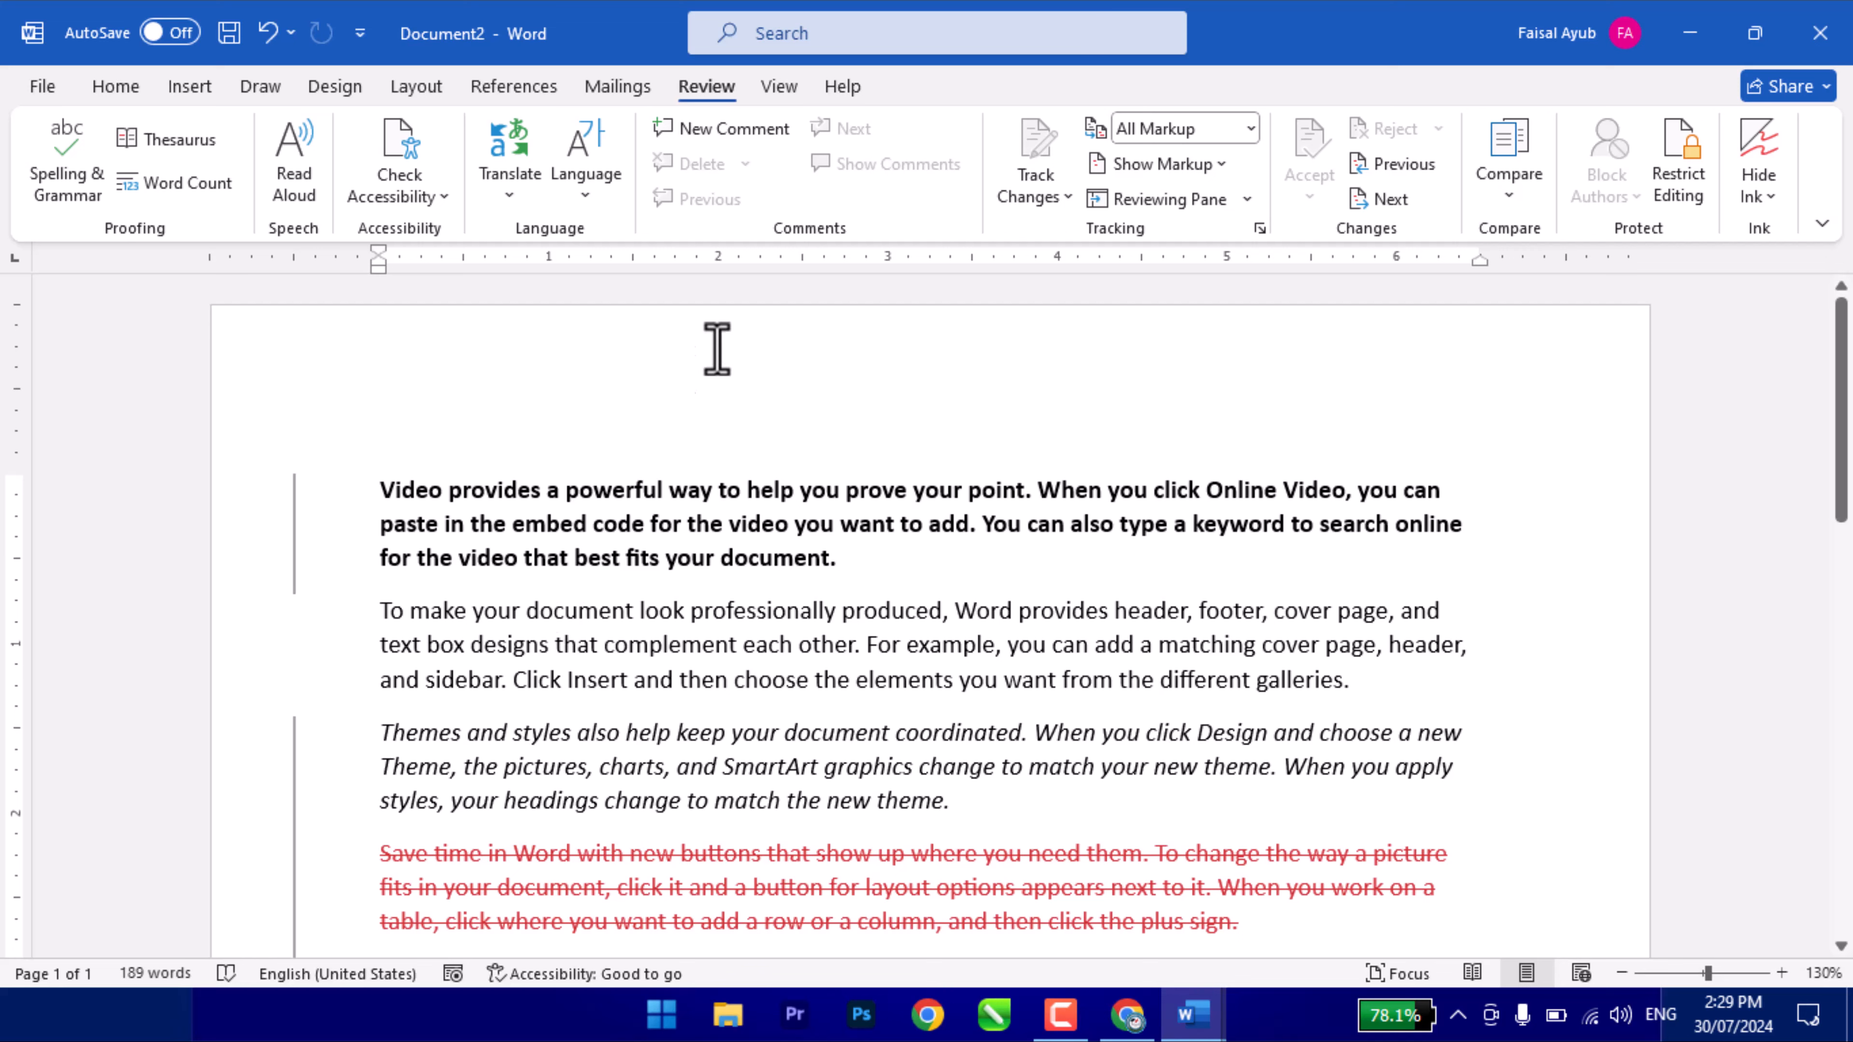
- Unlock change tracking by confirming the password
{"action": "left_click", "coordinate": [1030, 196]}
{"action": "left_click", "coordinate": [1087, 275]}
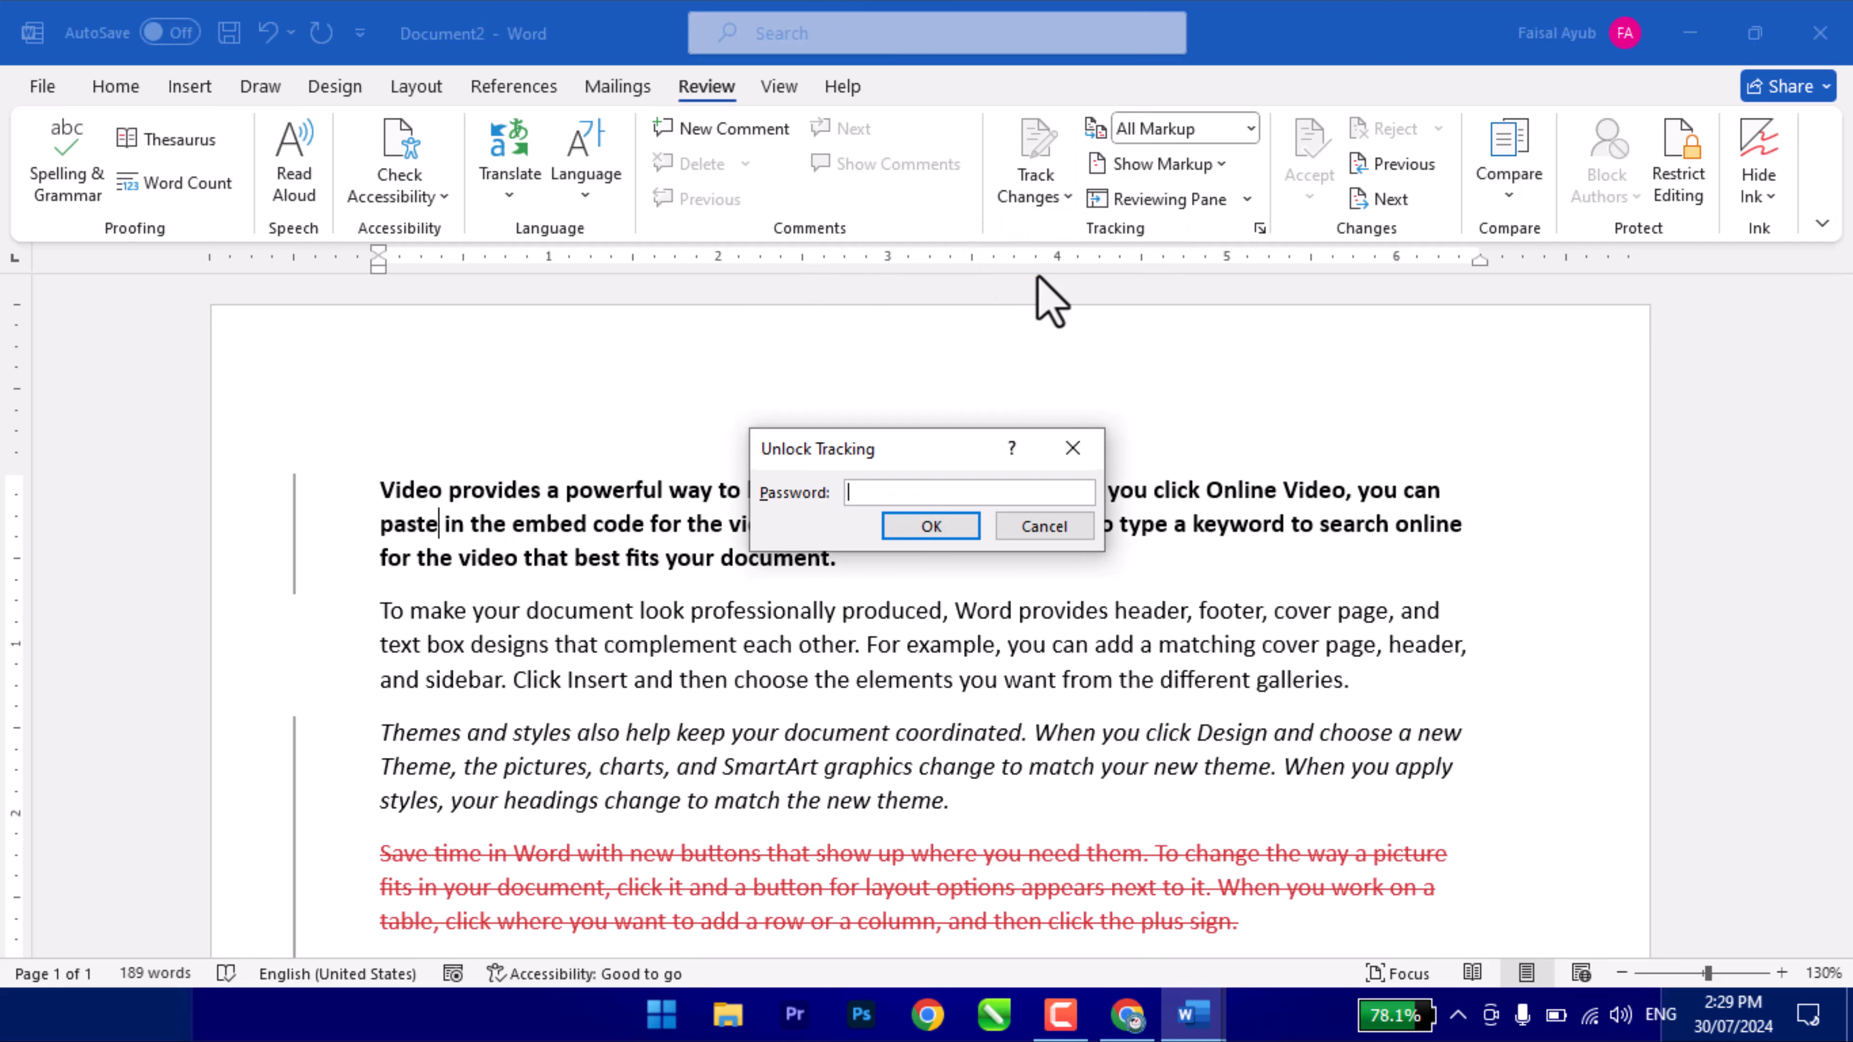
{"action": "key", "text": "Return"}
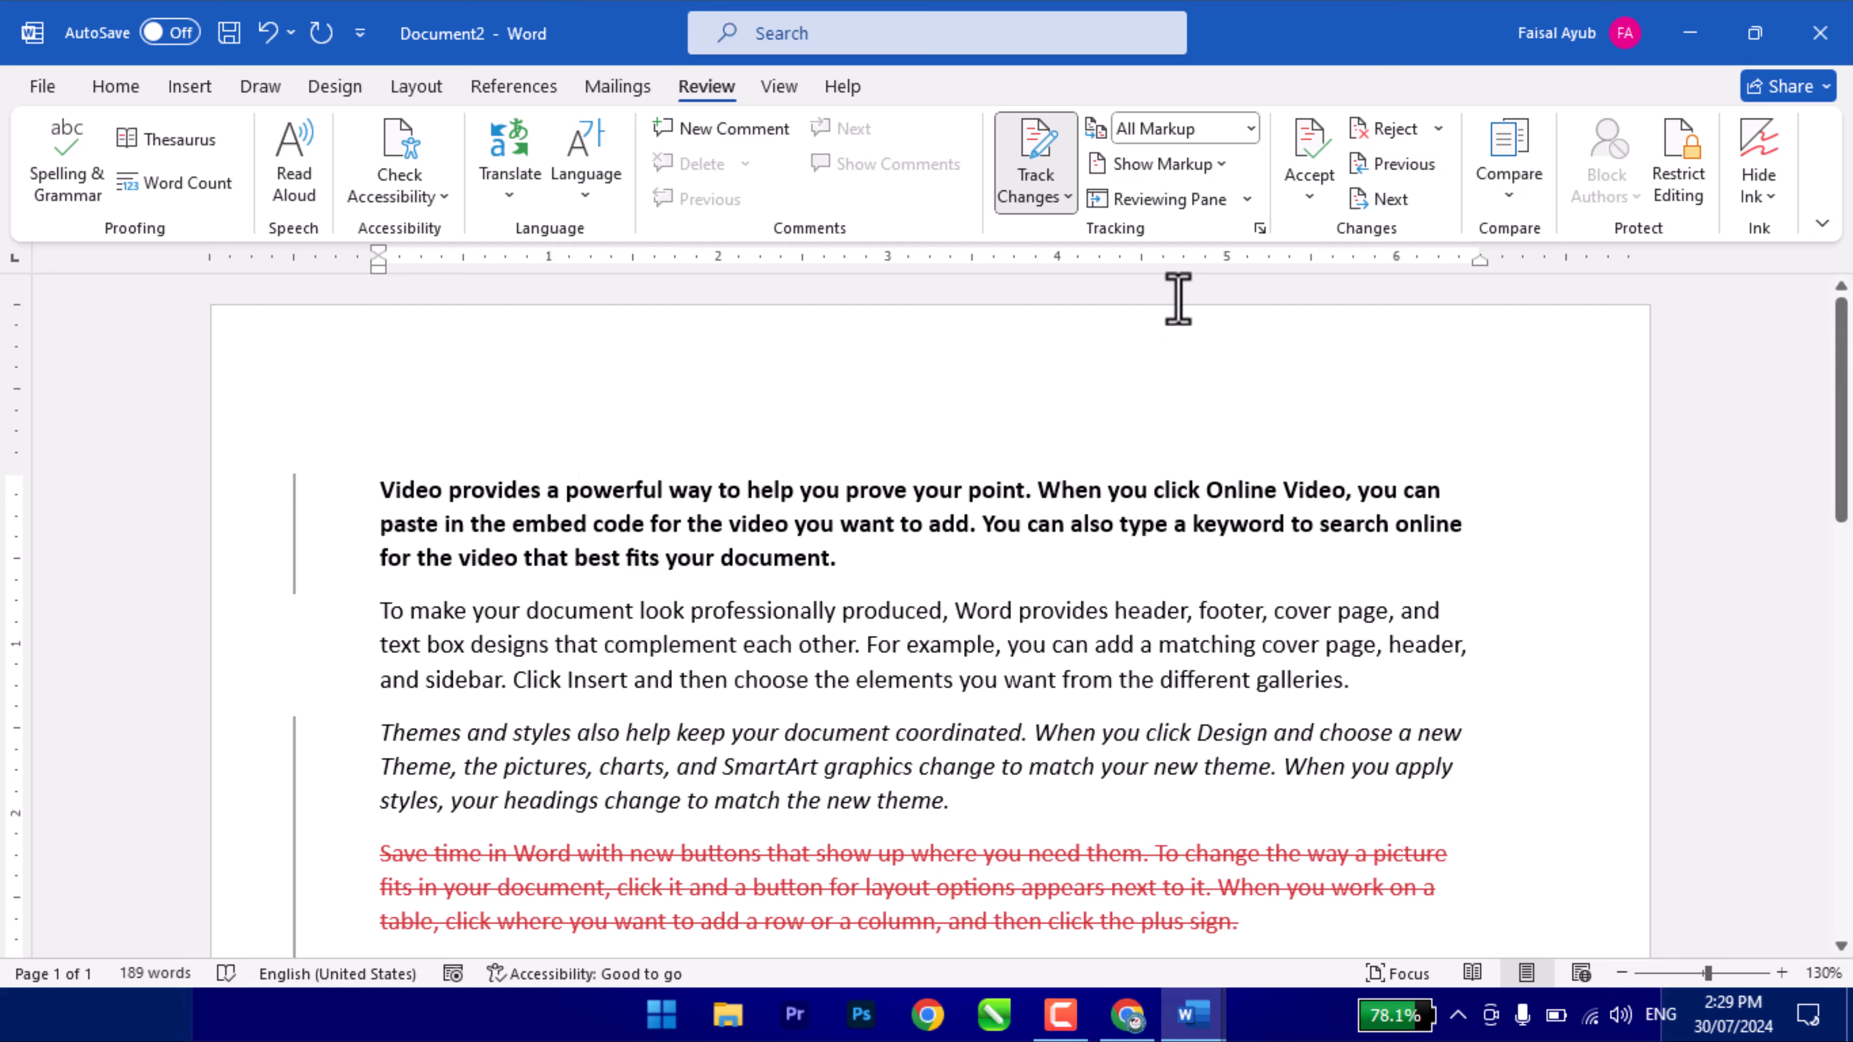
- Reject the bold, accept the italics, reject the deletion and the three added lines
{"action": "left_click", "coordinate": [1386, 128]}
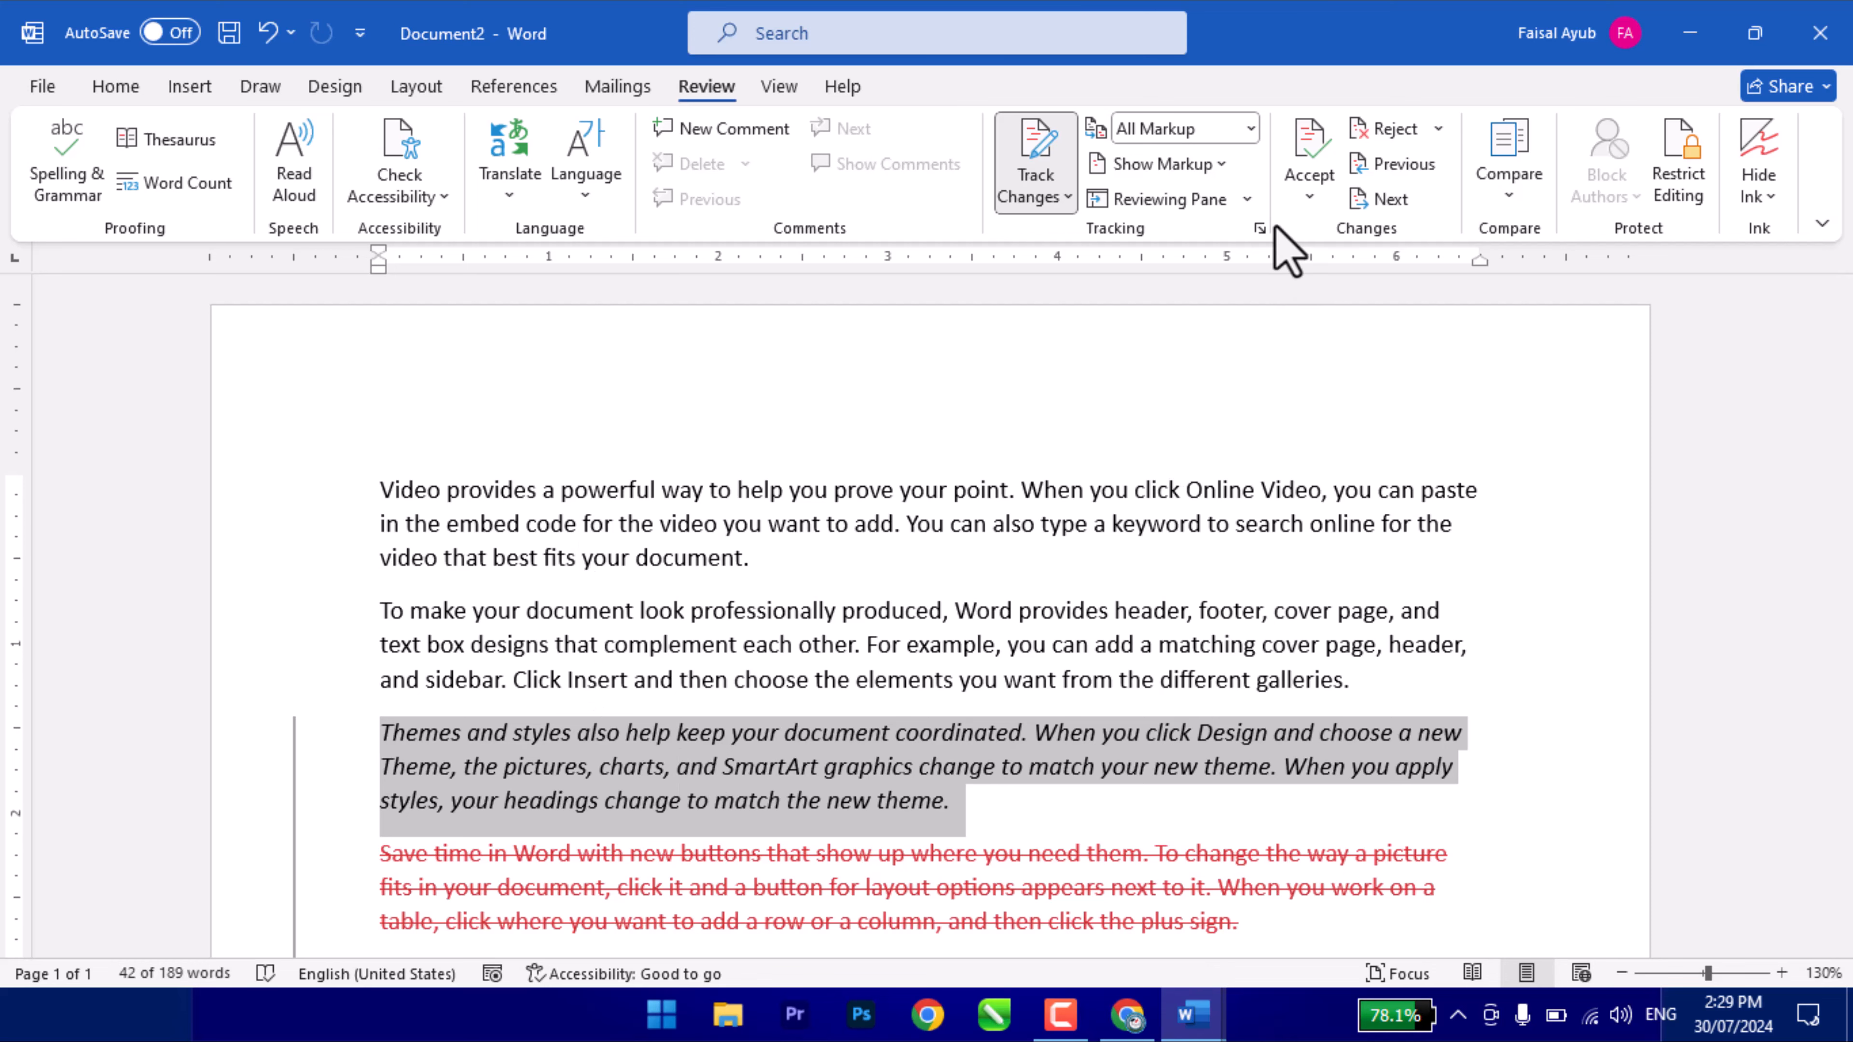
{"action": "left_click", "coordinate": [1312, 153]}
{"action": "scroll", "coordinate": [611, 784], "scroll_direction": "down", "scroll_amount": 3}
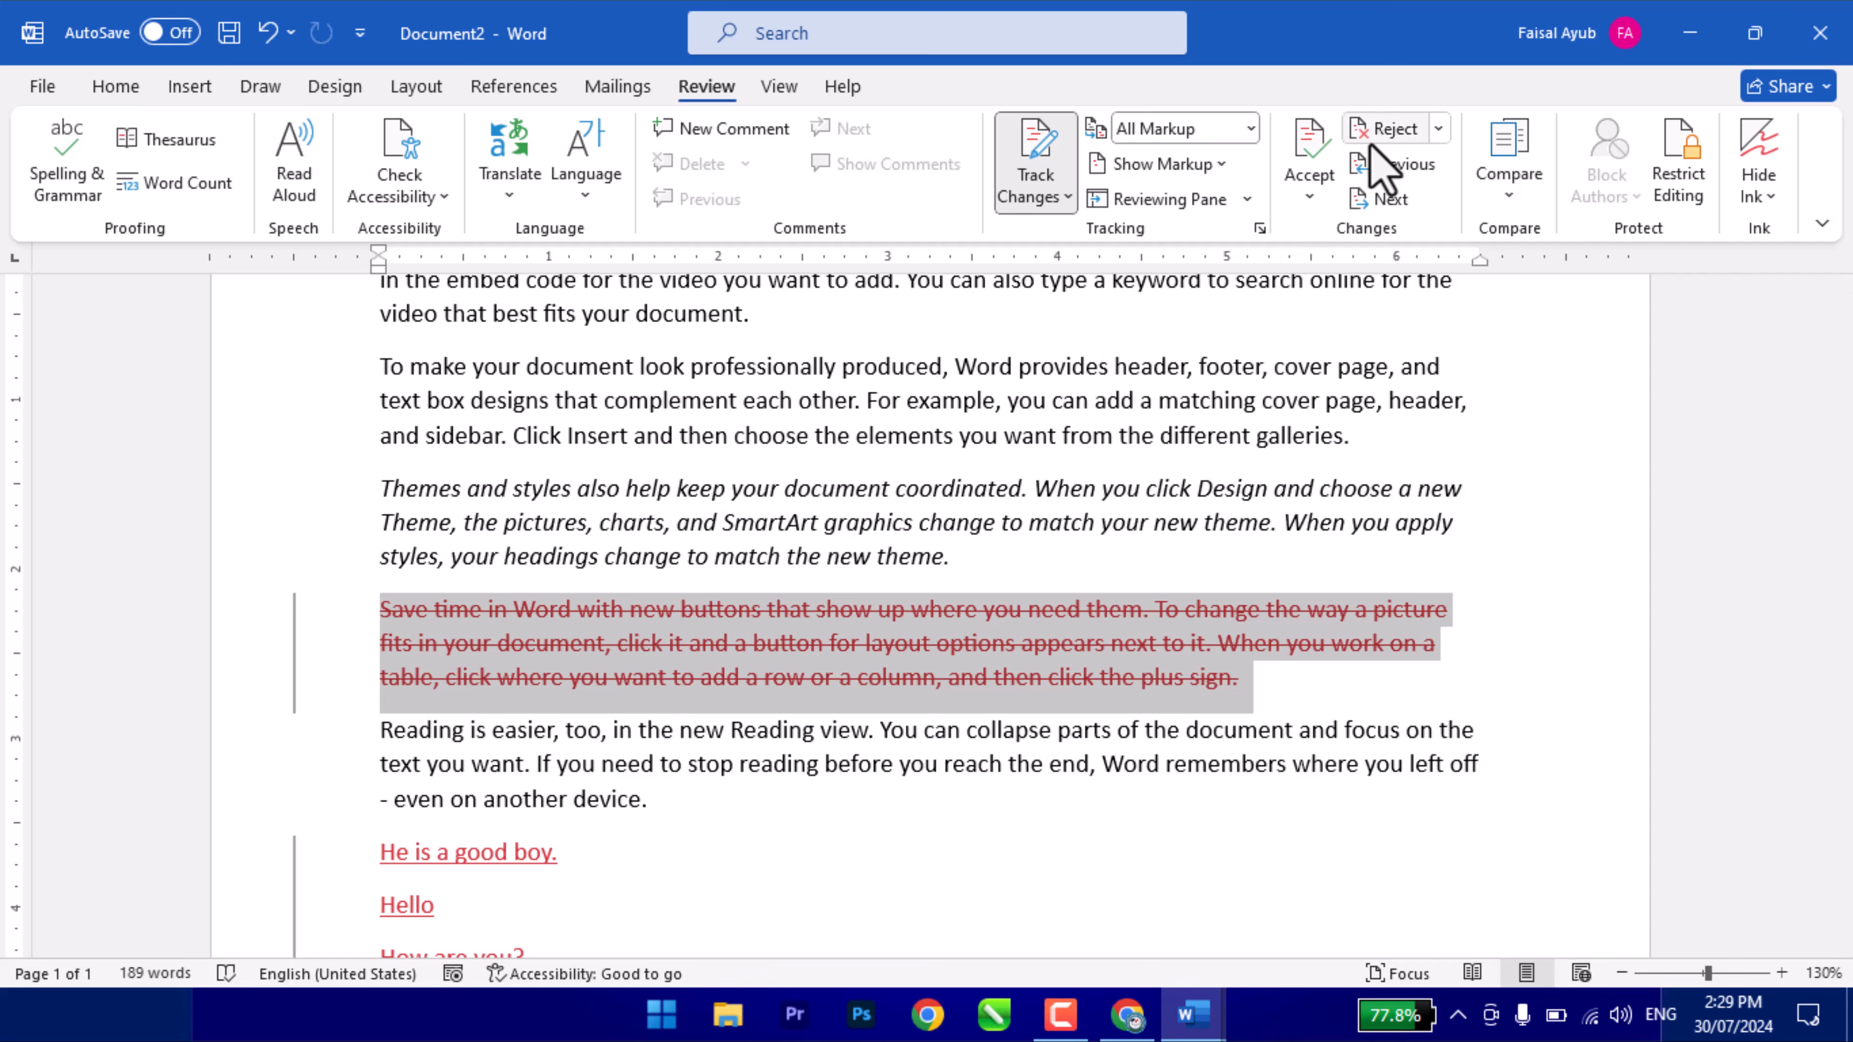
{"action": "left_click", "coordinate": [1386, 128]}
{"action": "scroll", "coordinate": [674, 724], "scroll_direction": "down", "scroll_amount": 4}
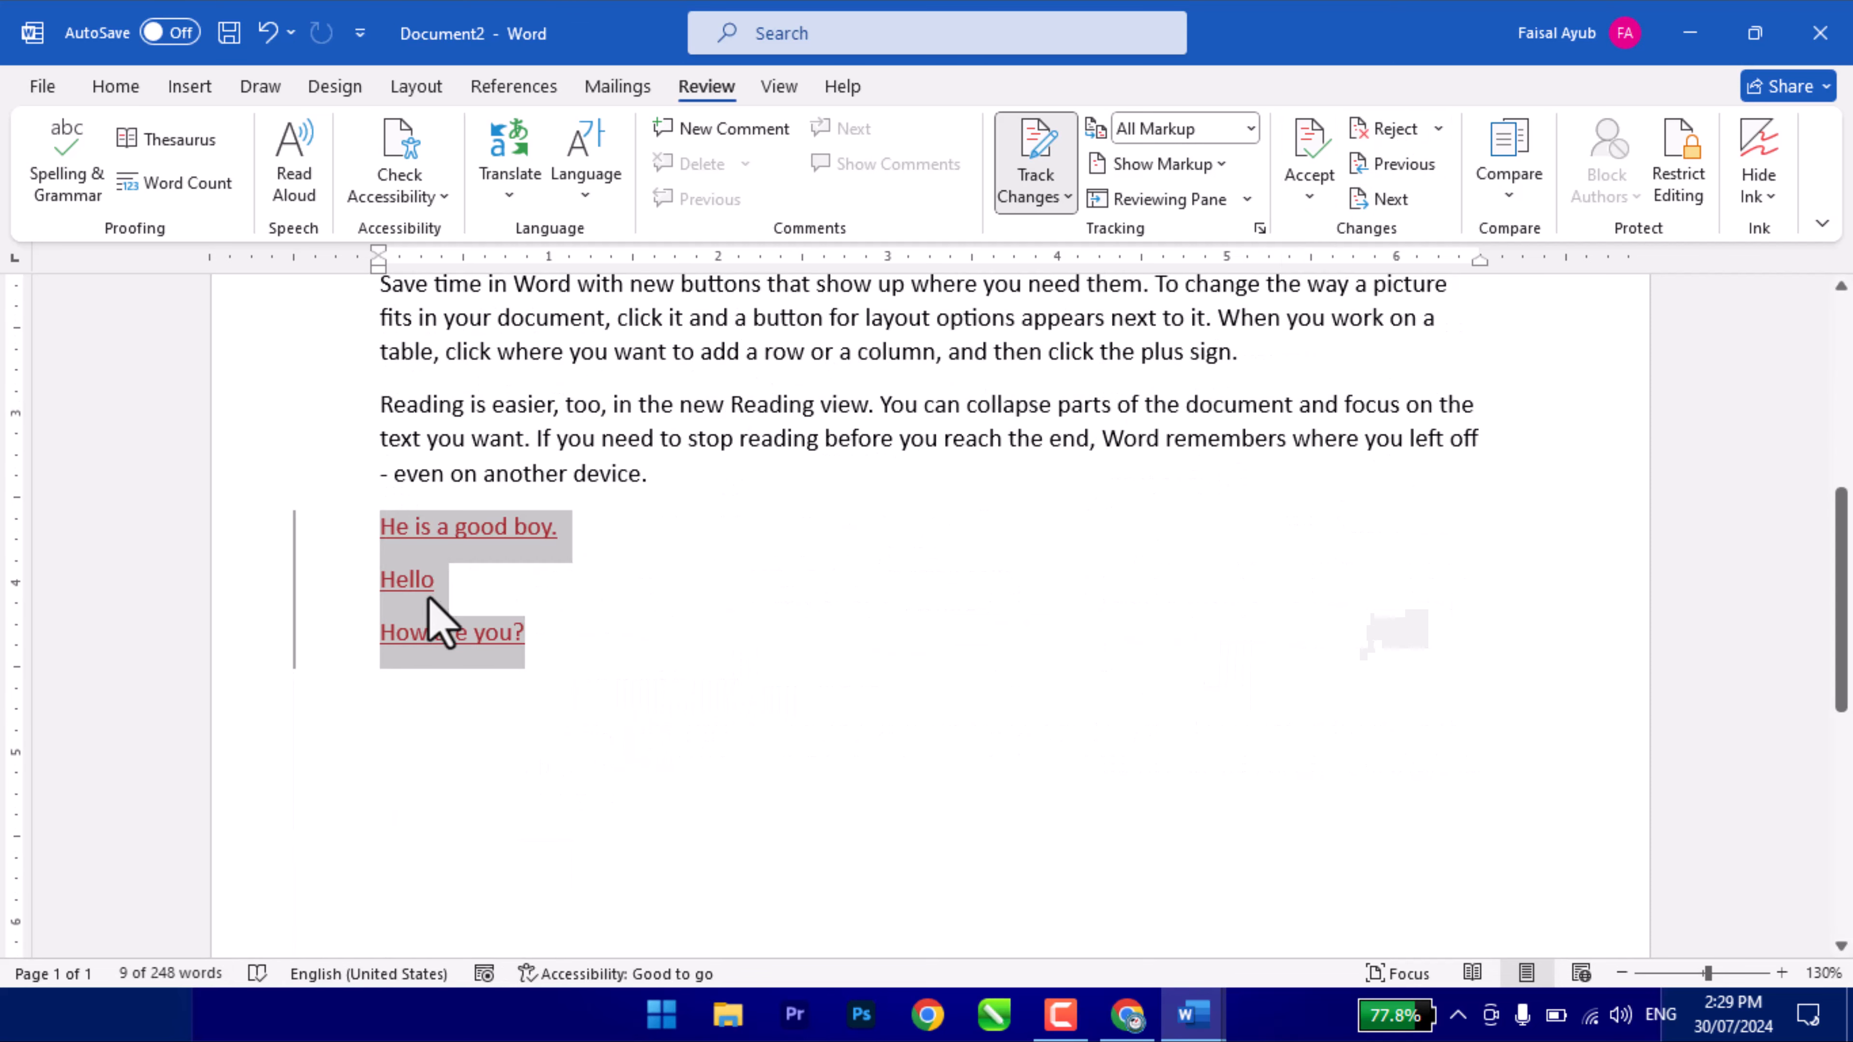
{"action": "left_click", "coordinate": [1358, 137]}
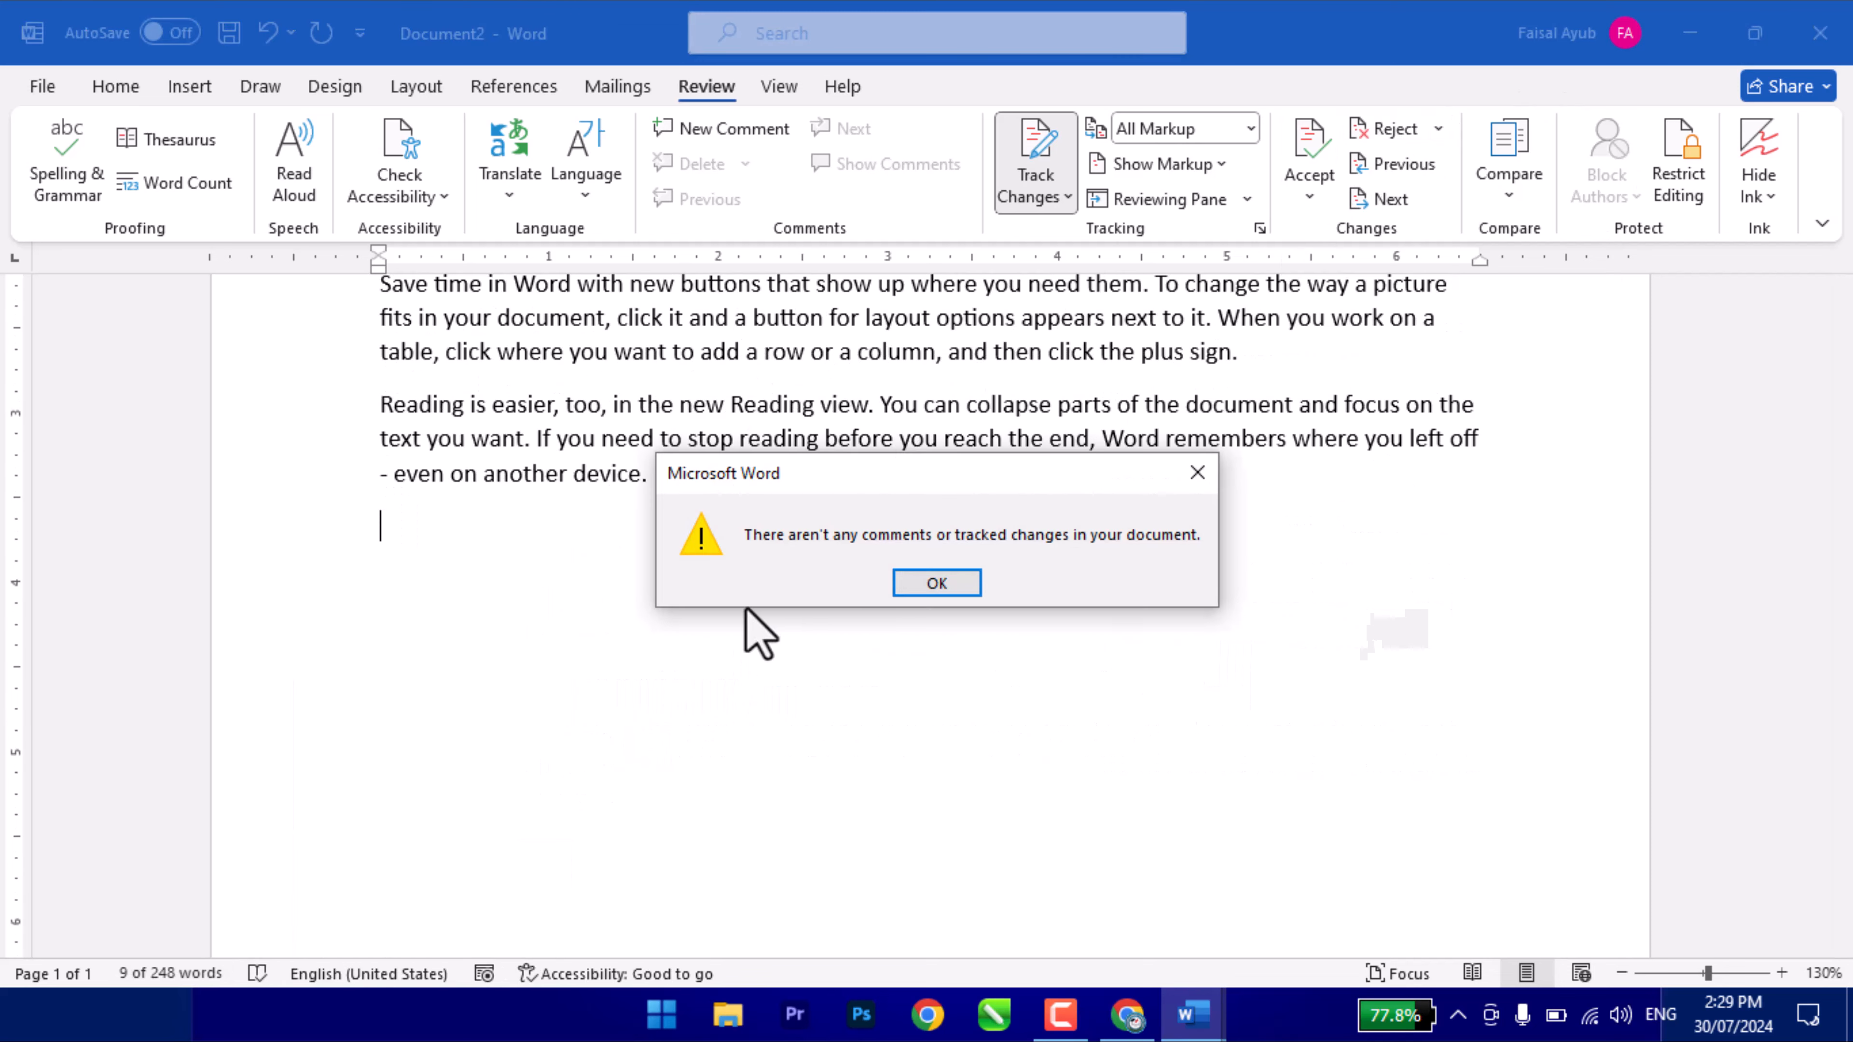
{"action": "left_click", "coordinate": [940, 583]}
{"action": "scroll", "coordinate": [889, 526], "scroll_direction": "up", "scroll_amount": 7}
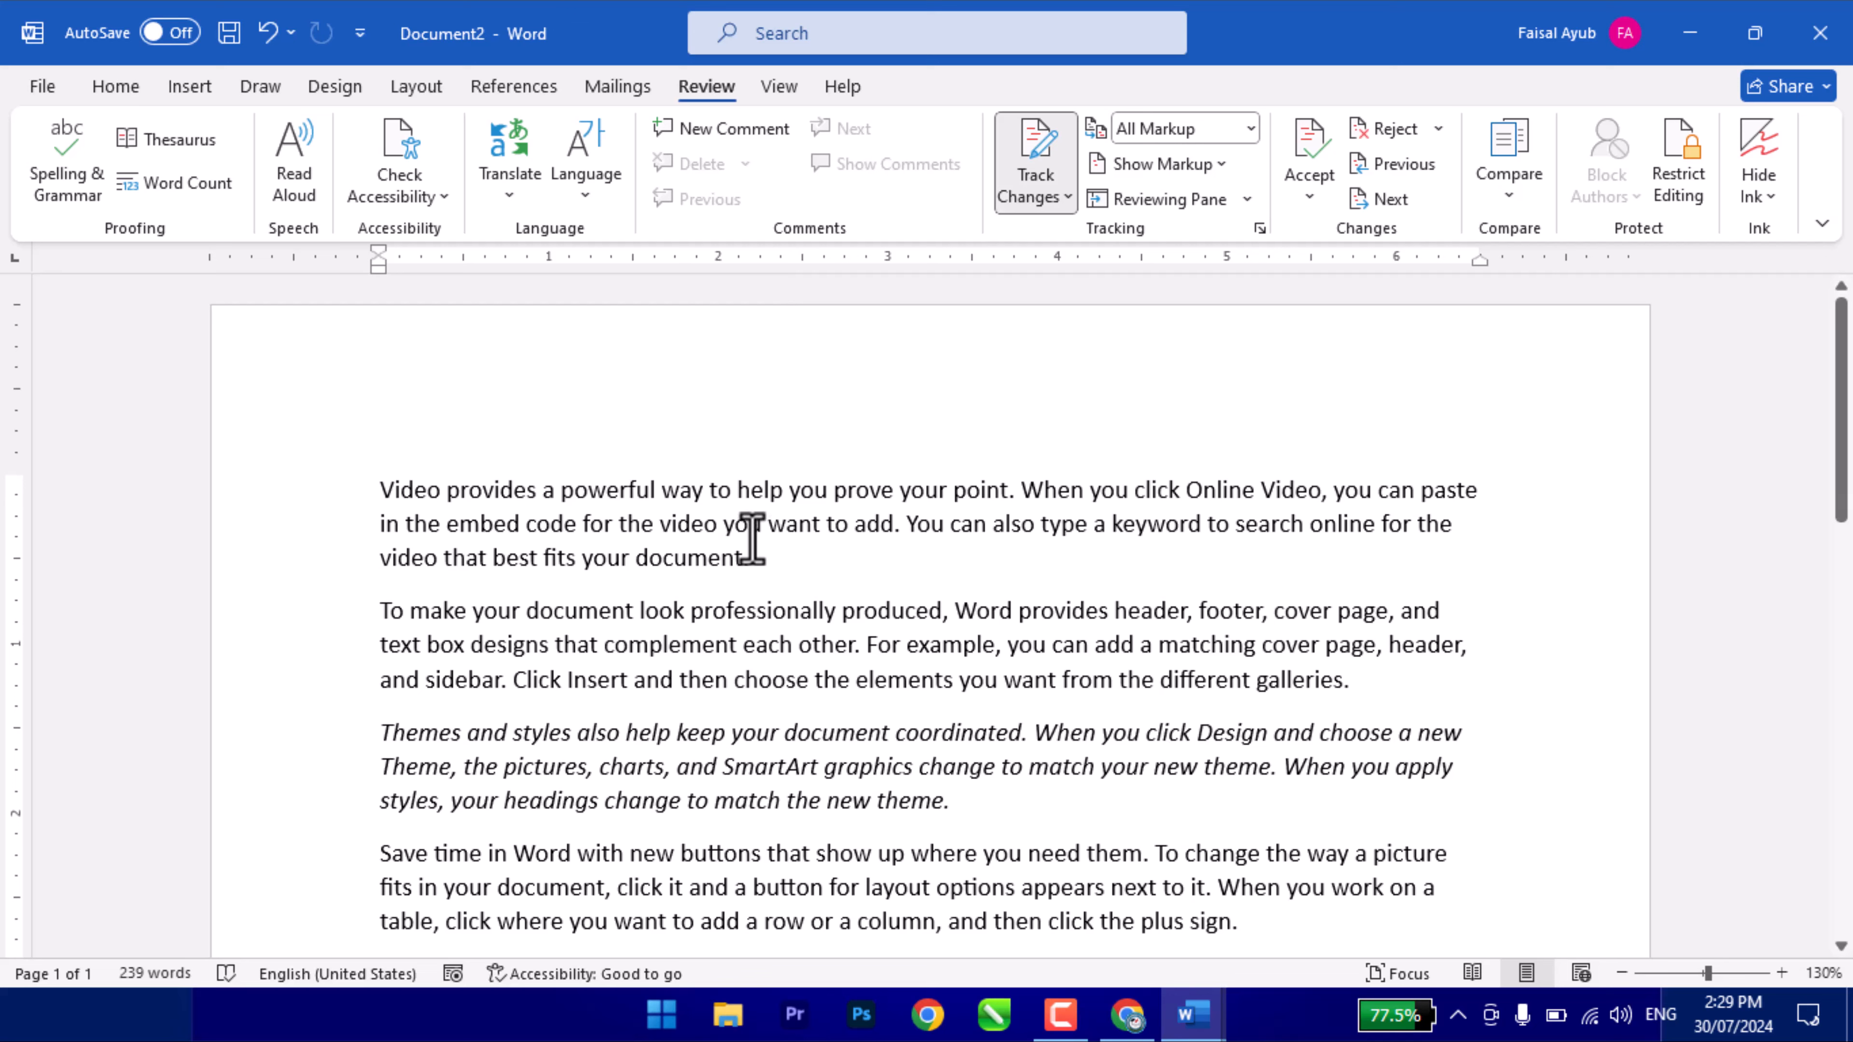
- Switch Track Changes off, select all, then open and dismiss the Compare menu unchanged
{"action": "left_click", "coordinate": [1035, 161]}
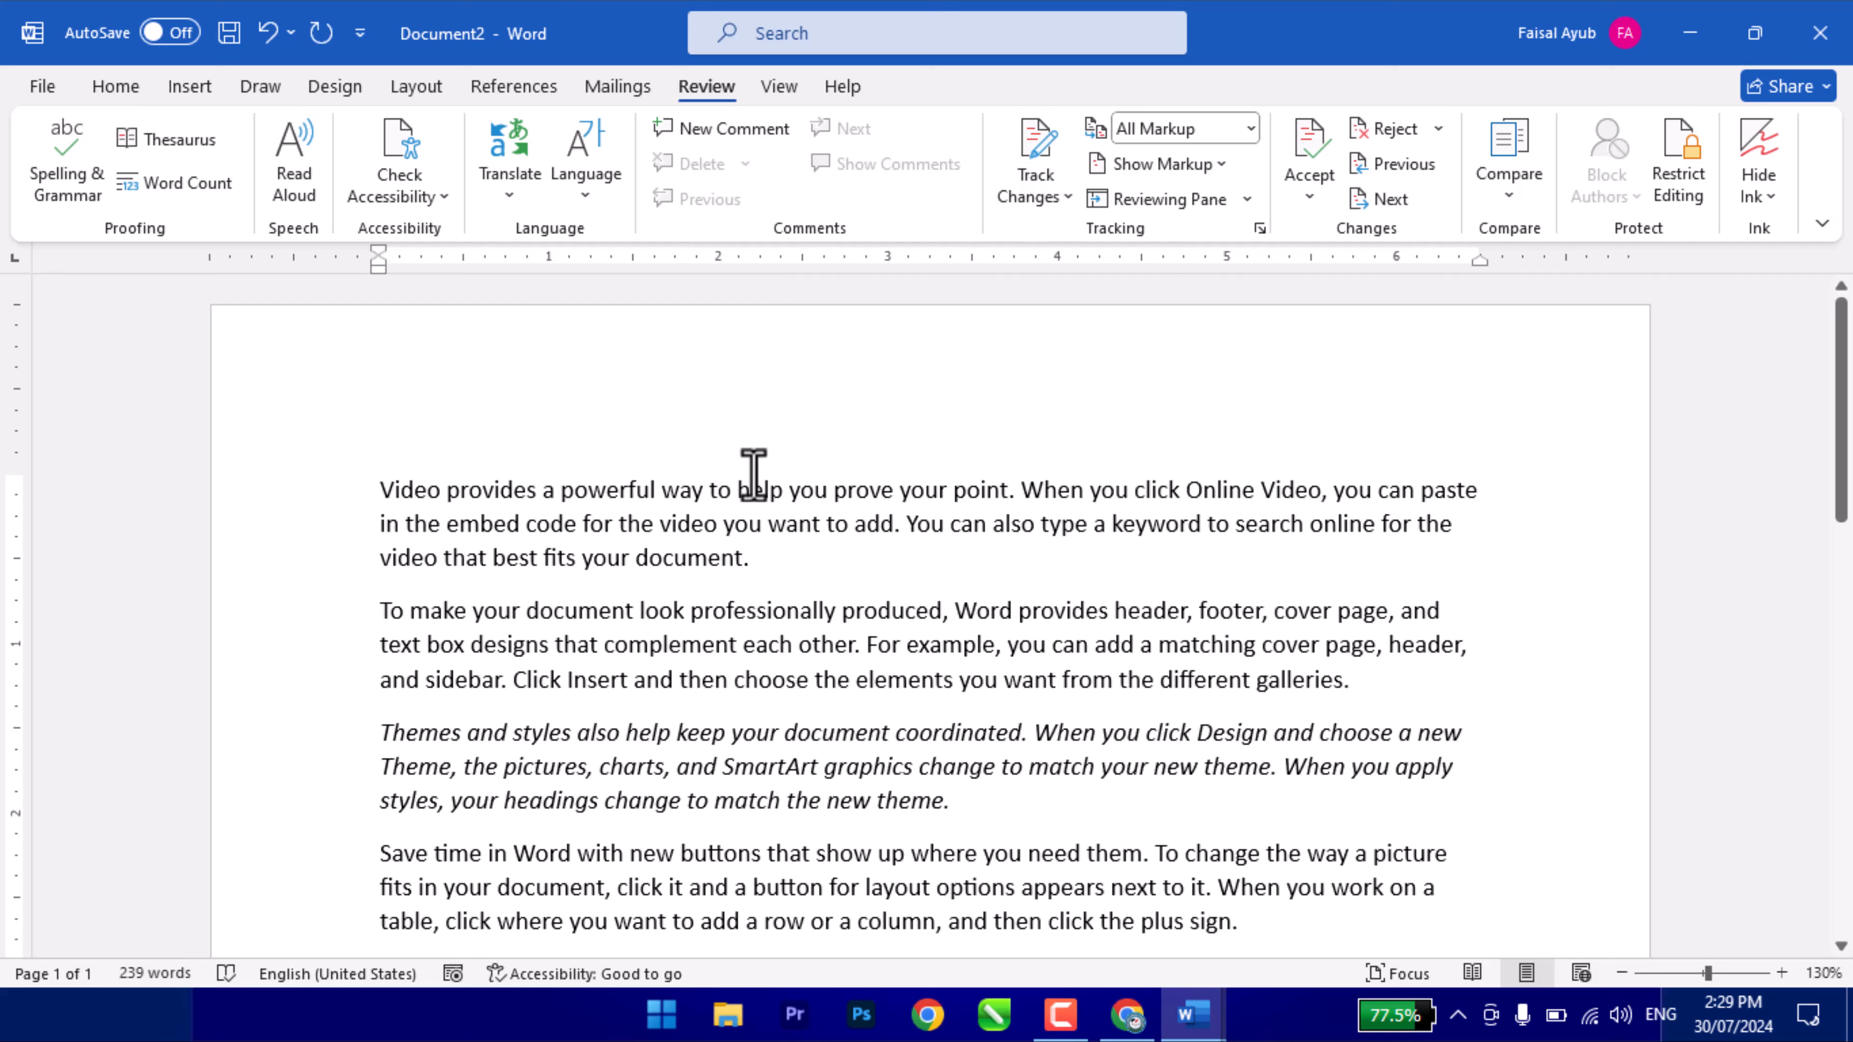
{"action": "key", "text": "ctrl+a"}
{"action": "left_click", "coordinate": [1036, 168]}
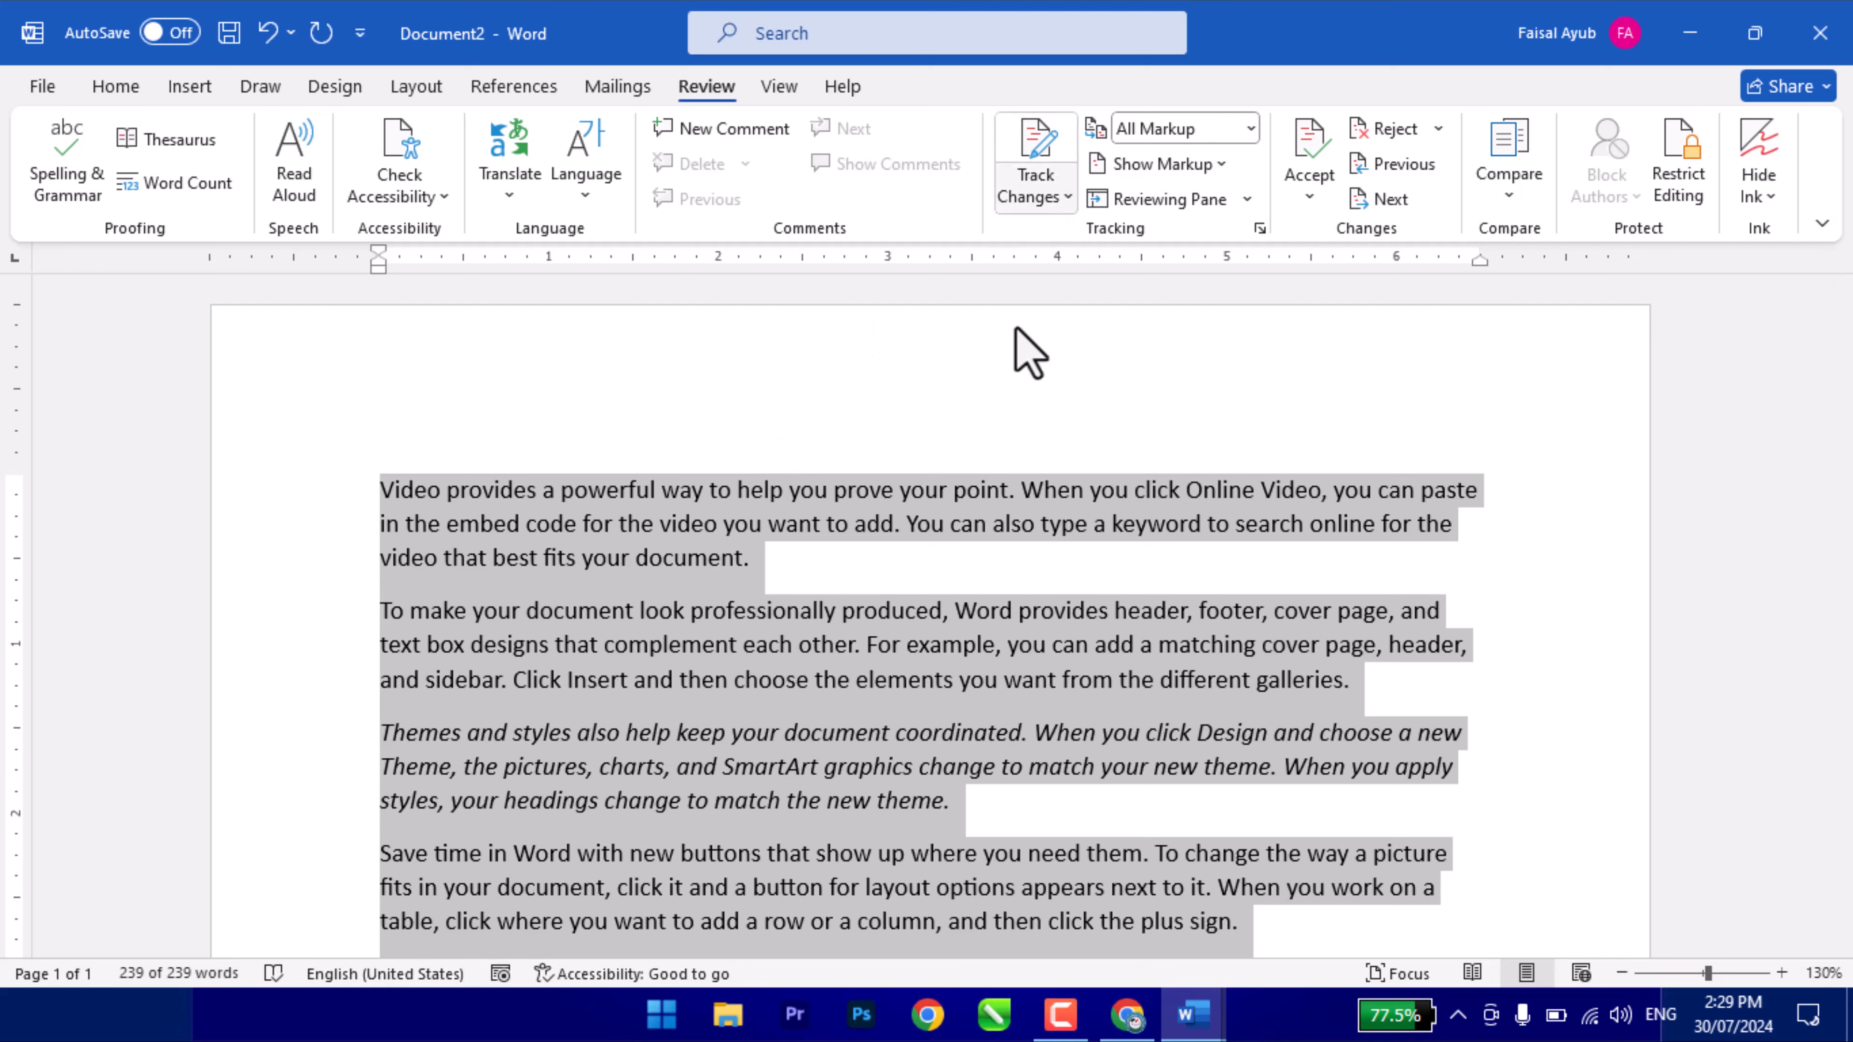
{"action": "left_click", "coordinate": [623, 732]}
{"action": "scroll", "coordinate": [649, 558], "scroll_direction": "down", "scroll_amount": 3}
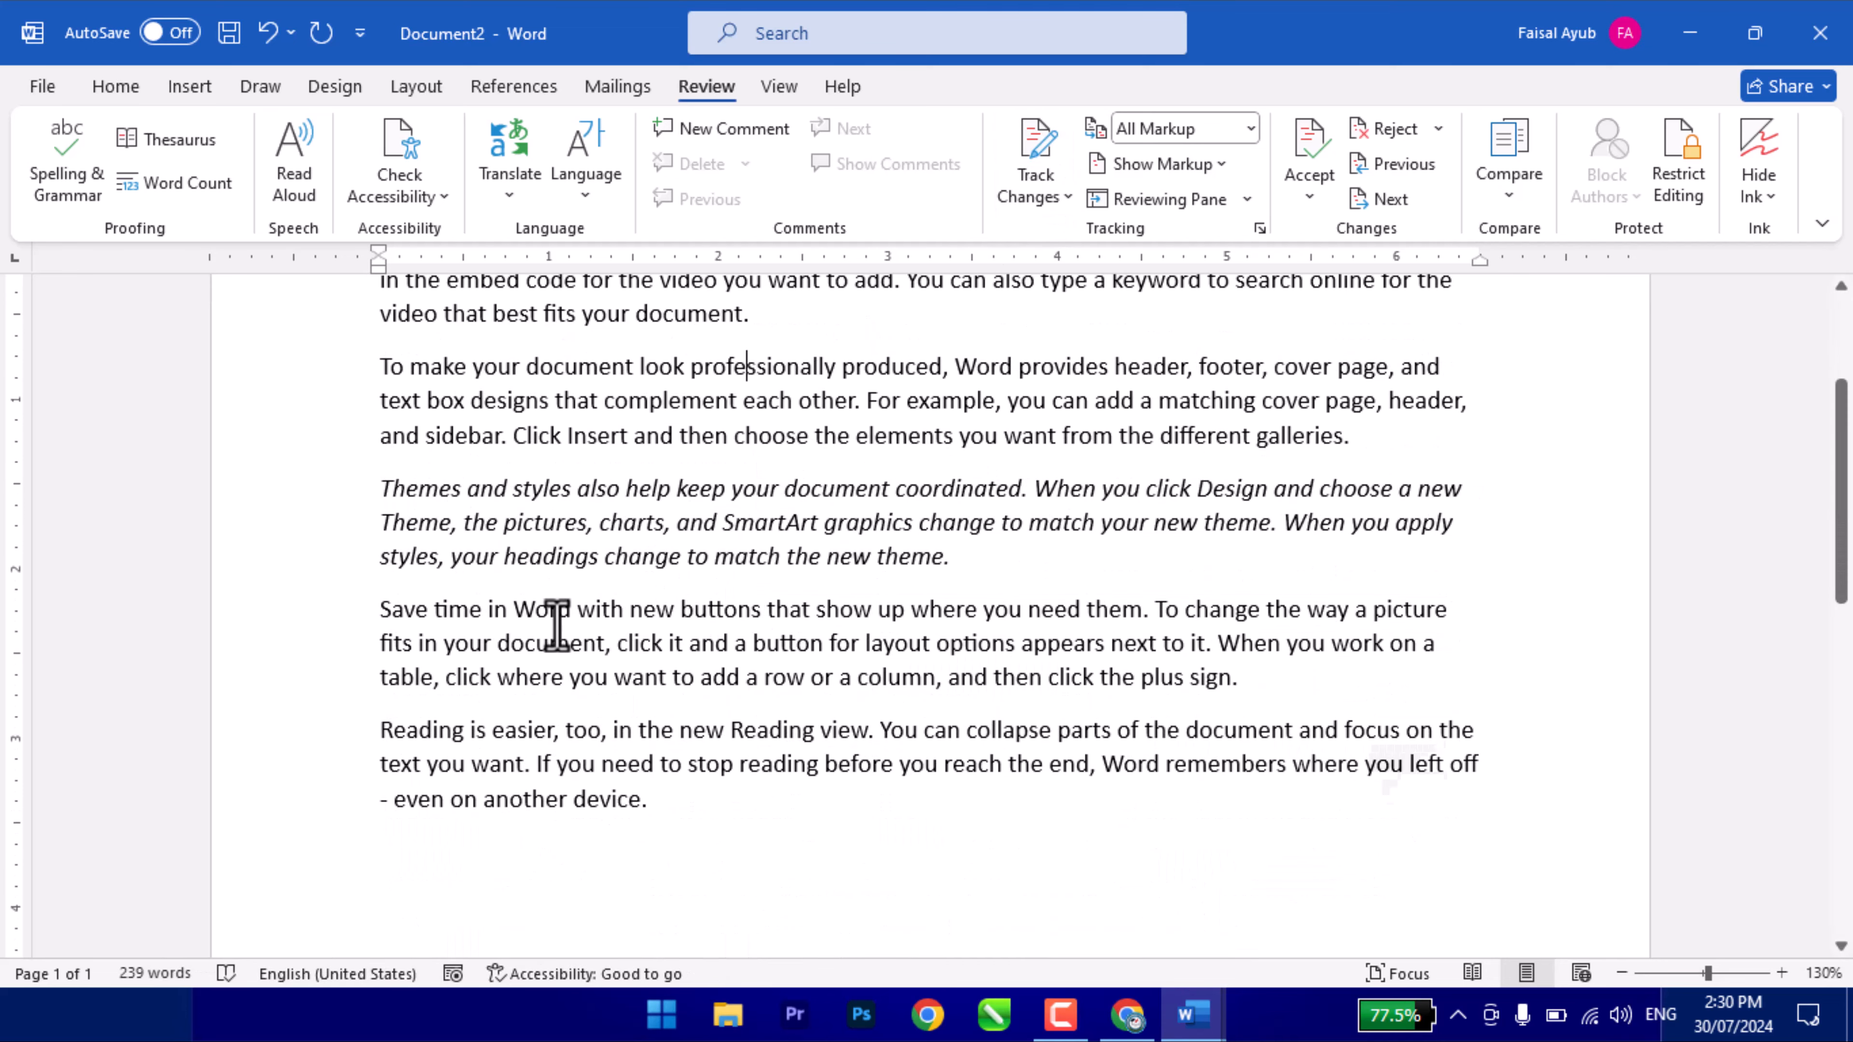
{"action": "left_click", "coordinate": [641, 830]}
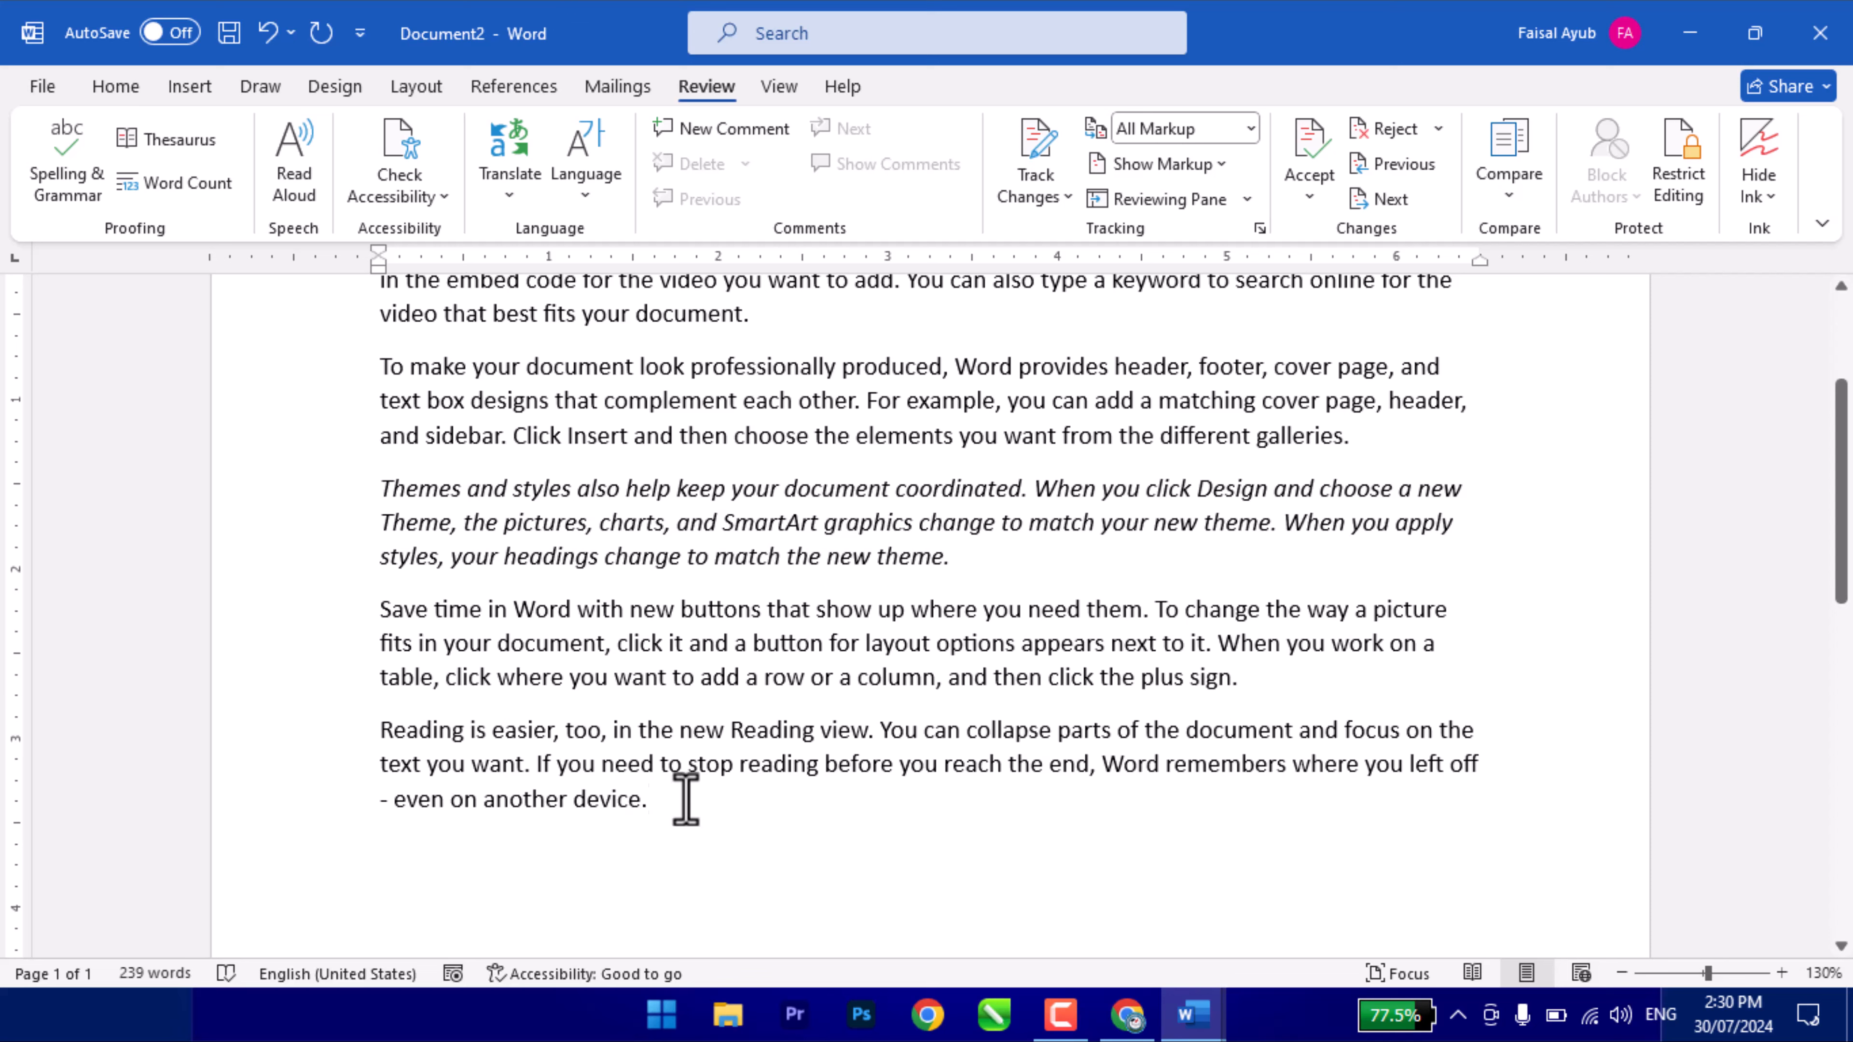
{"action": "left_click", "coordinate": [1502, 191]}
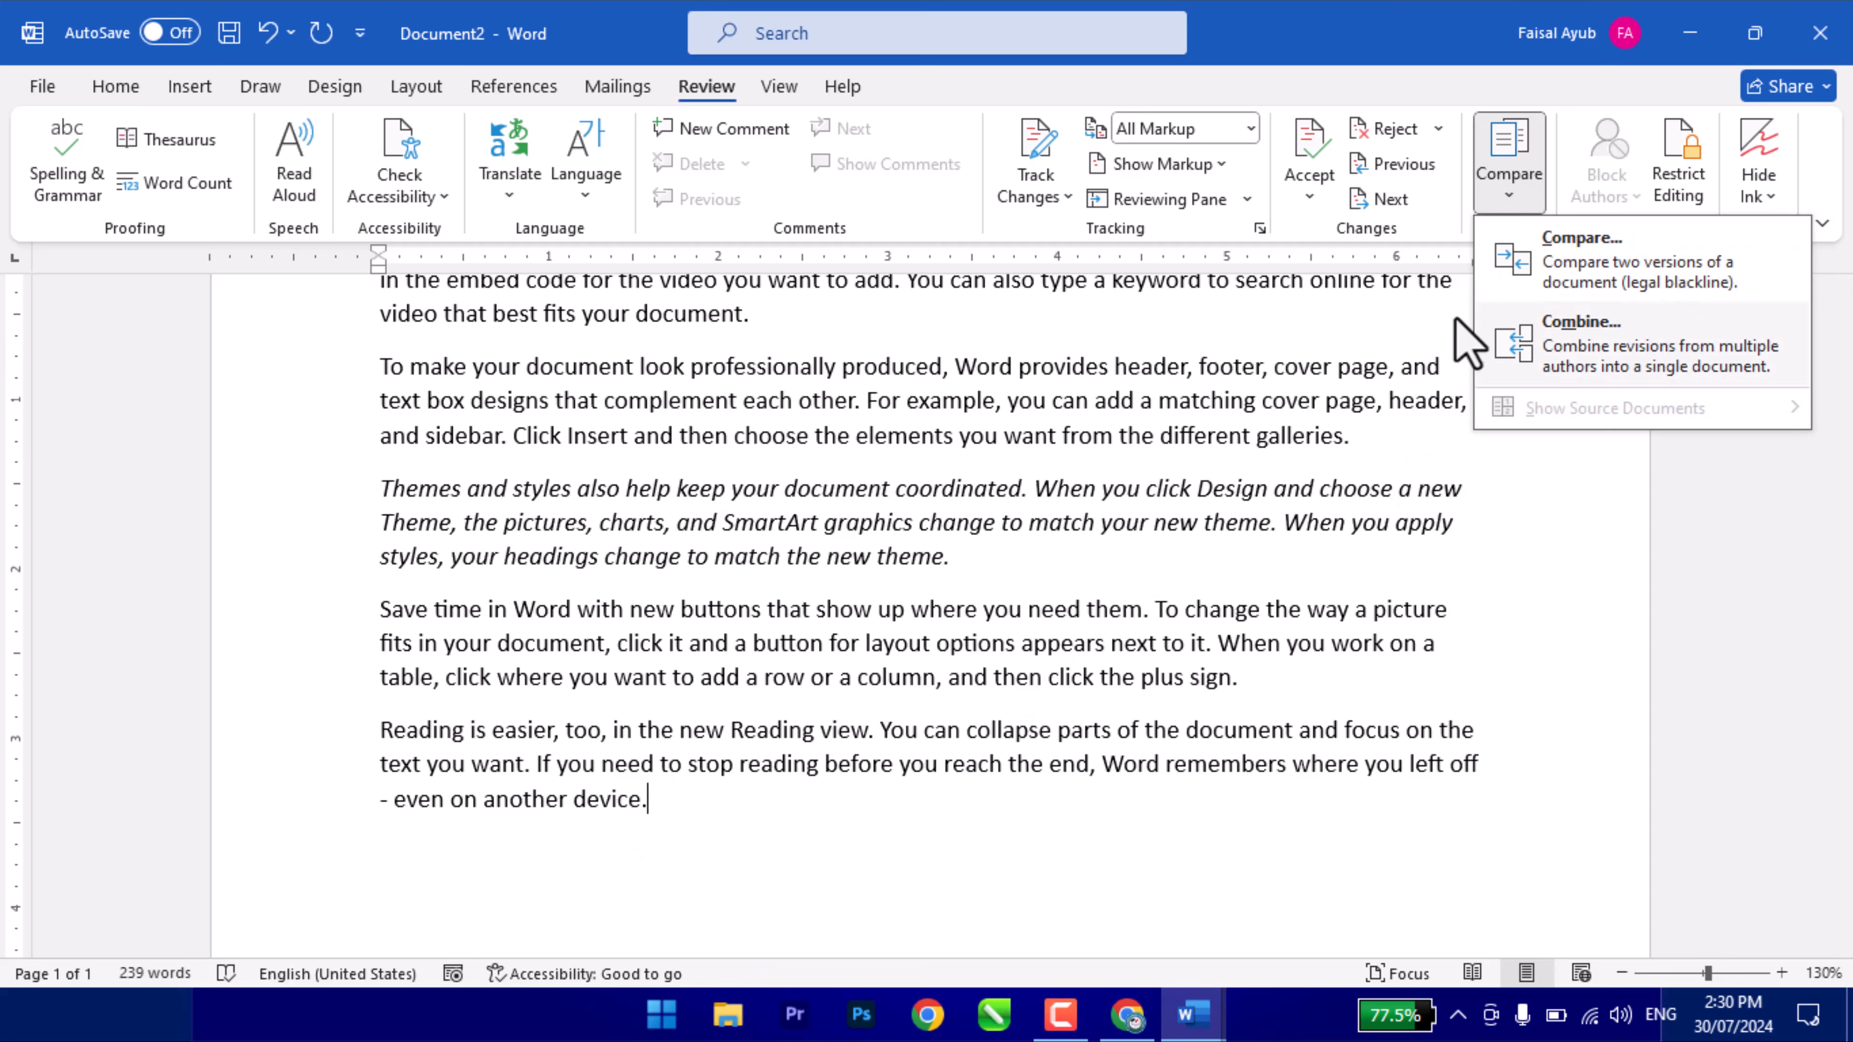
{"action": "left_click", "coordinate": [917, 572]}
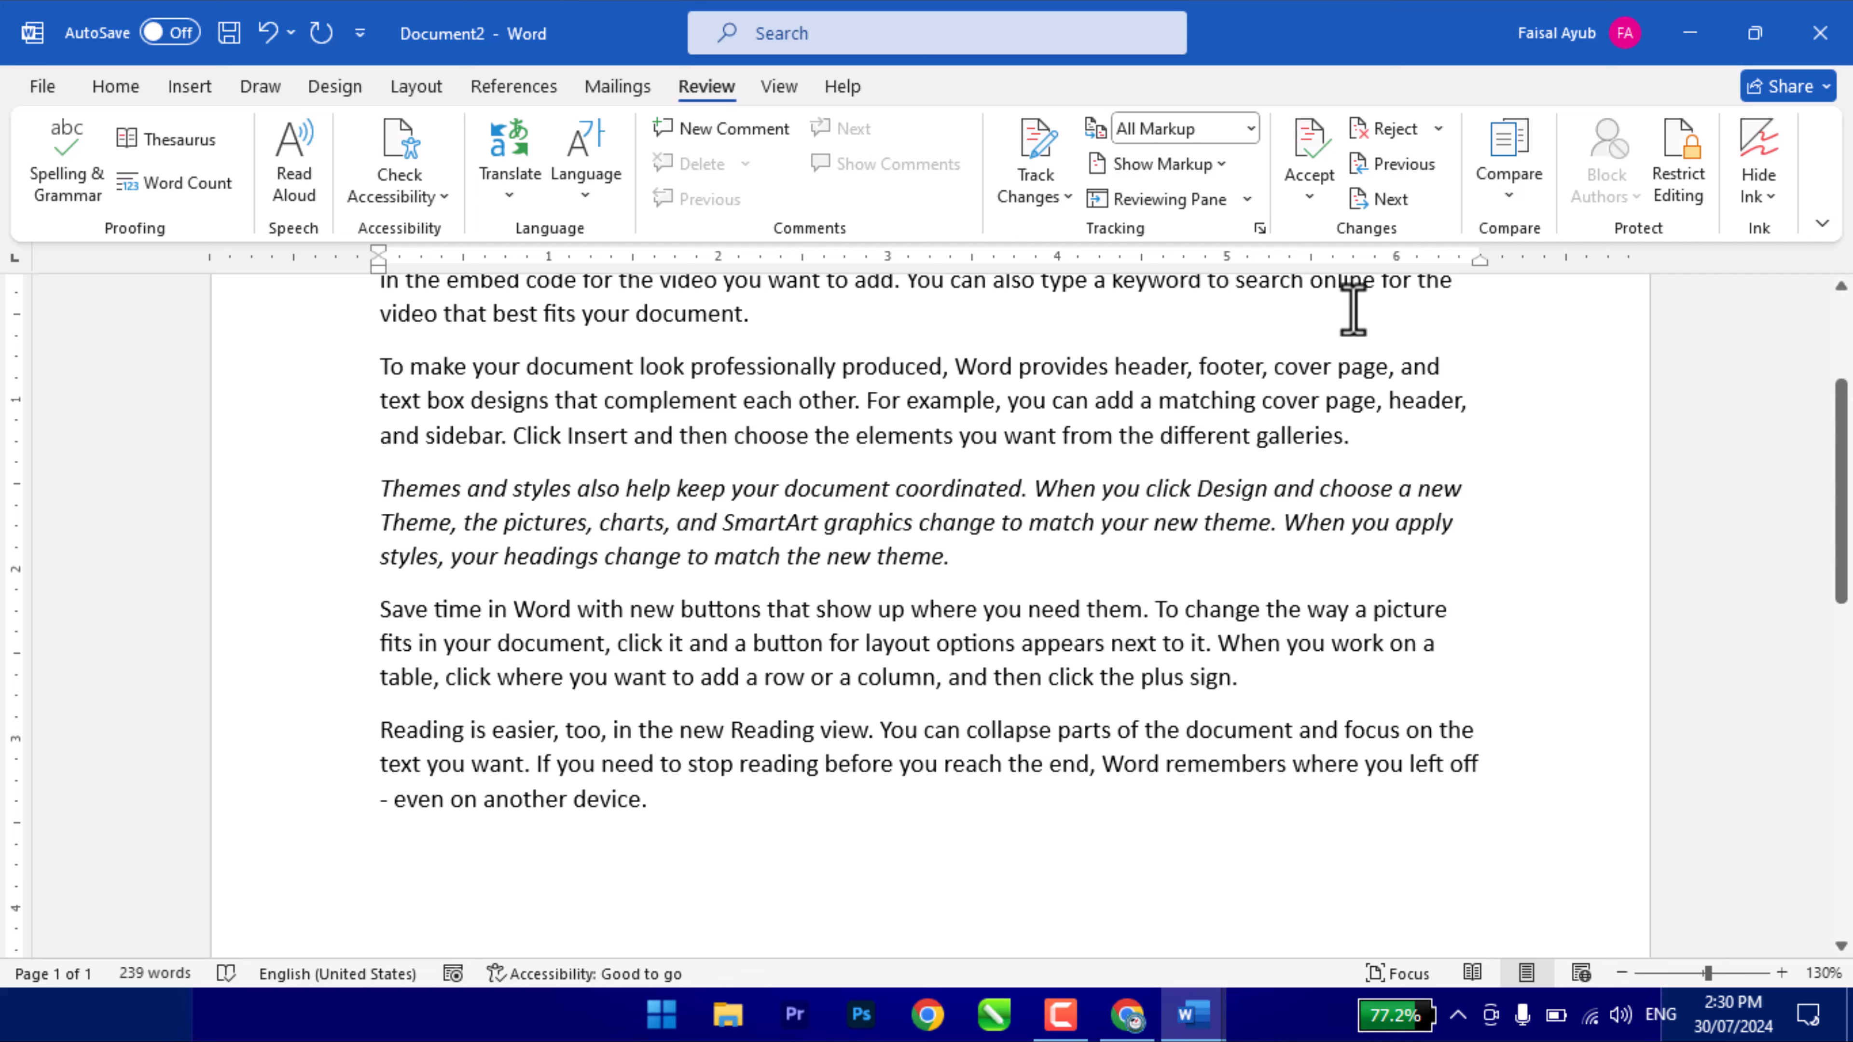
- In Combine Documents, pick D:\FEL Institute Data's beginner Class Q.A Notes as original and Grammar Test as revised
{"action": "left_click", "coordinate": [1504, 192]}
{"action": "left_click", "coordinate": [1558, 339]}
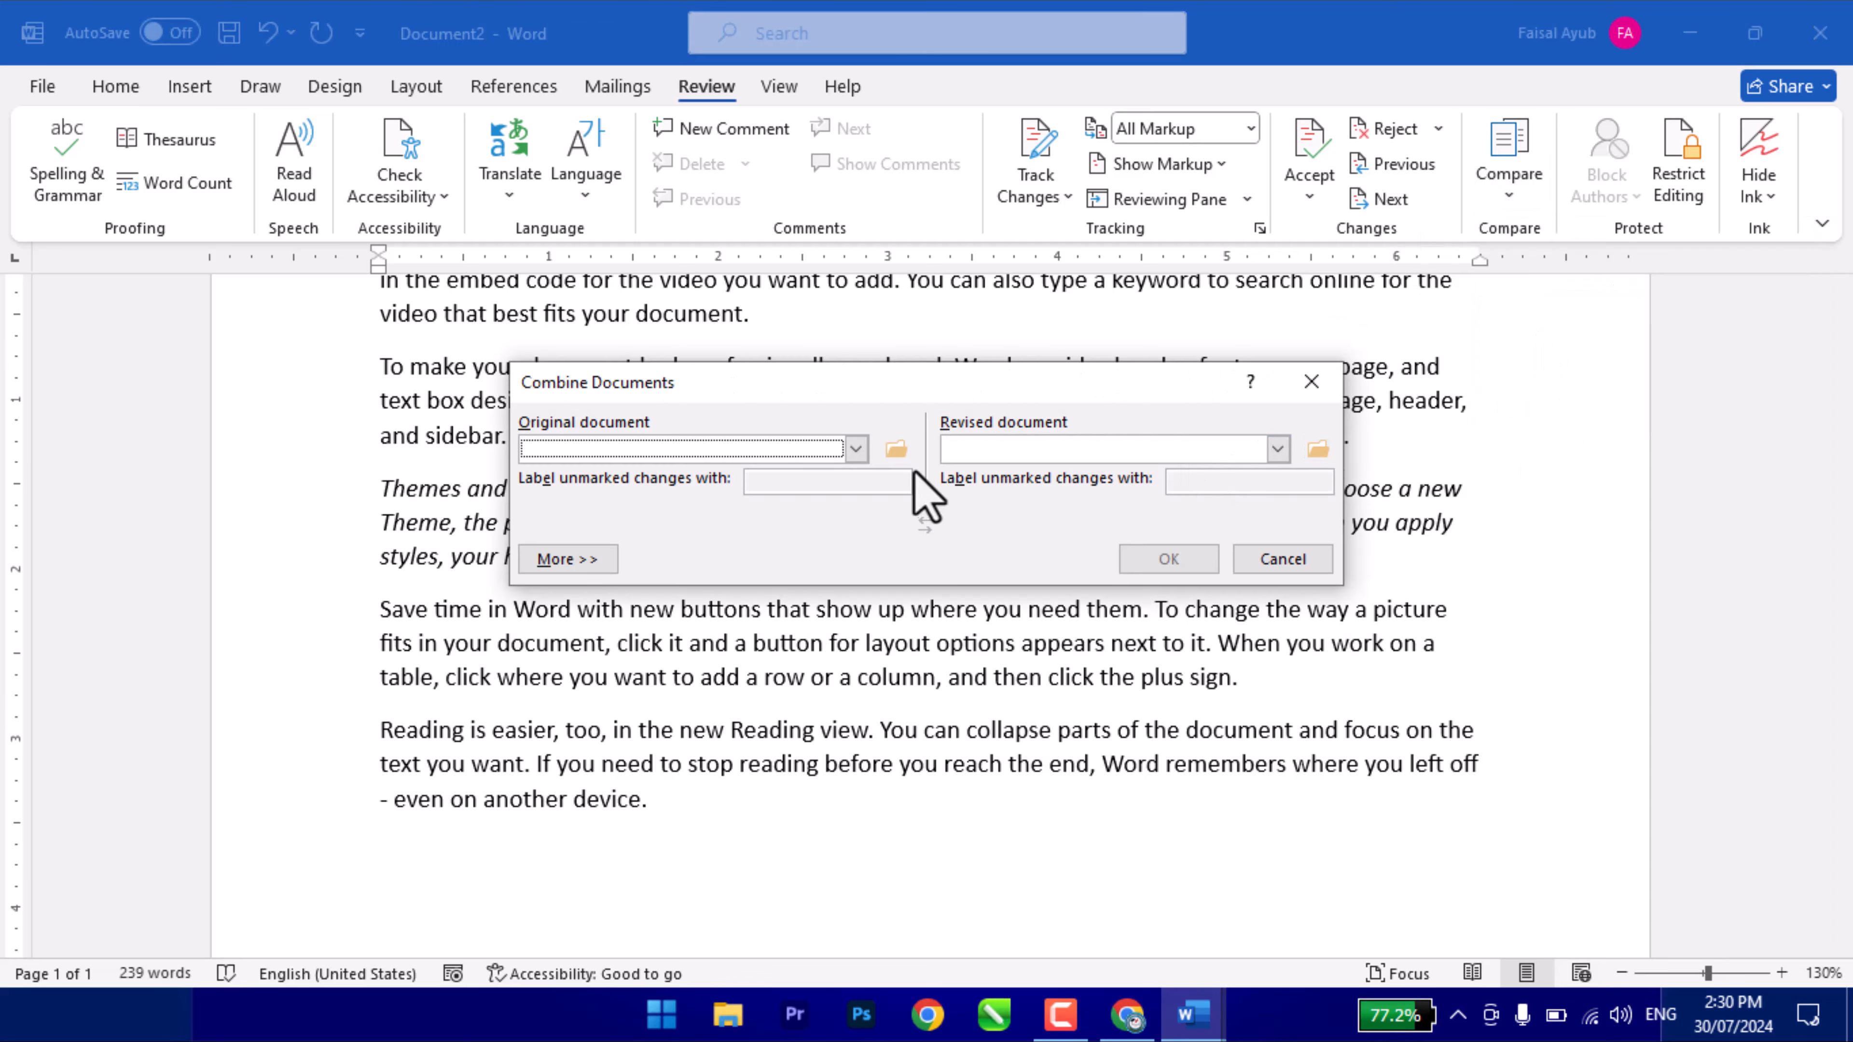
{"action": "left_click", "coordinate": [896, 449]}
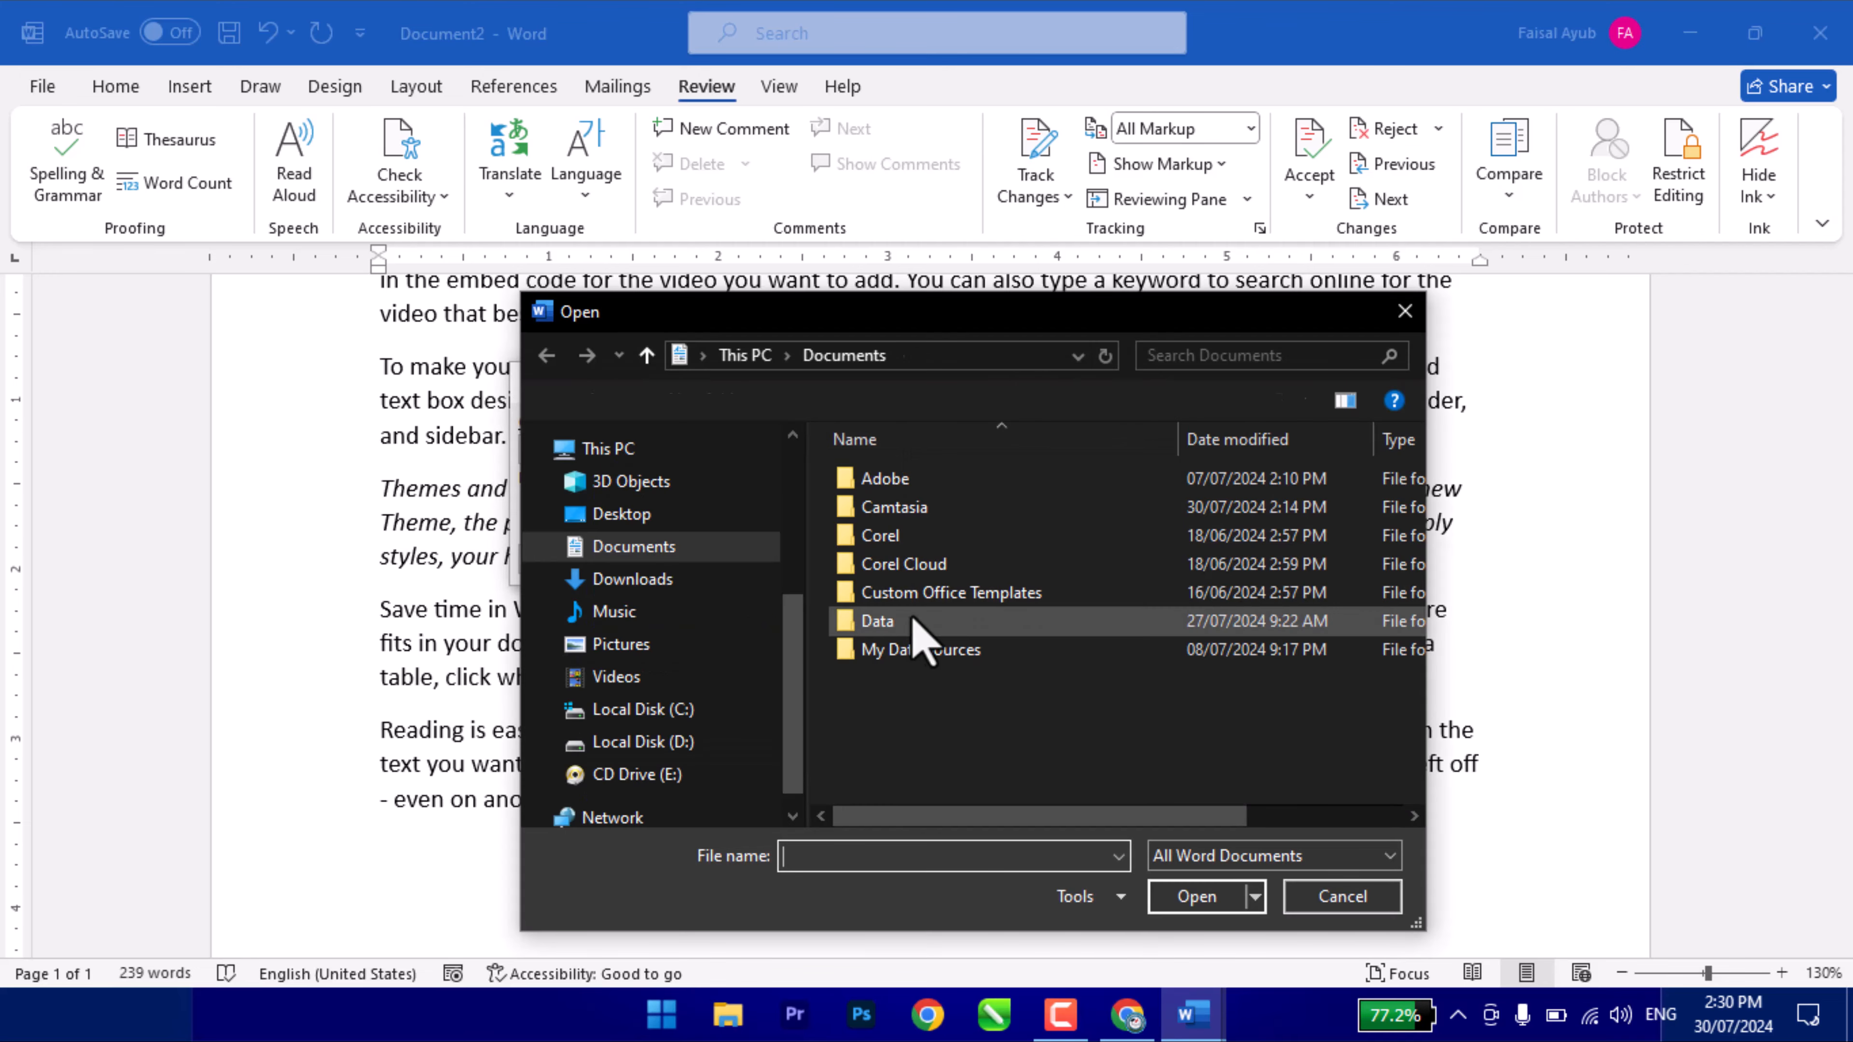
{"action": "double_click", "coordinate": [1029, 310]}
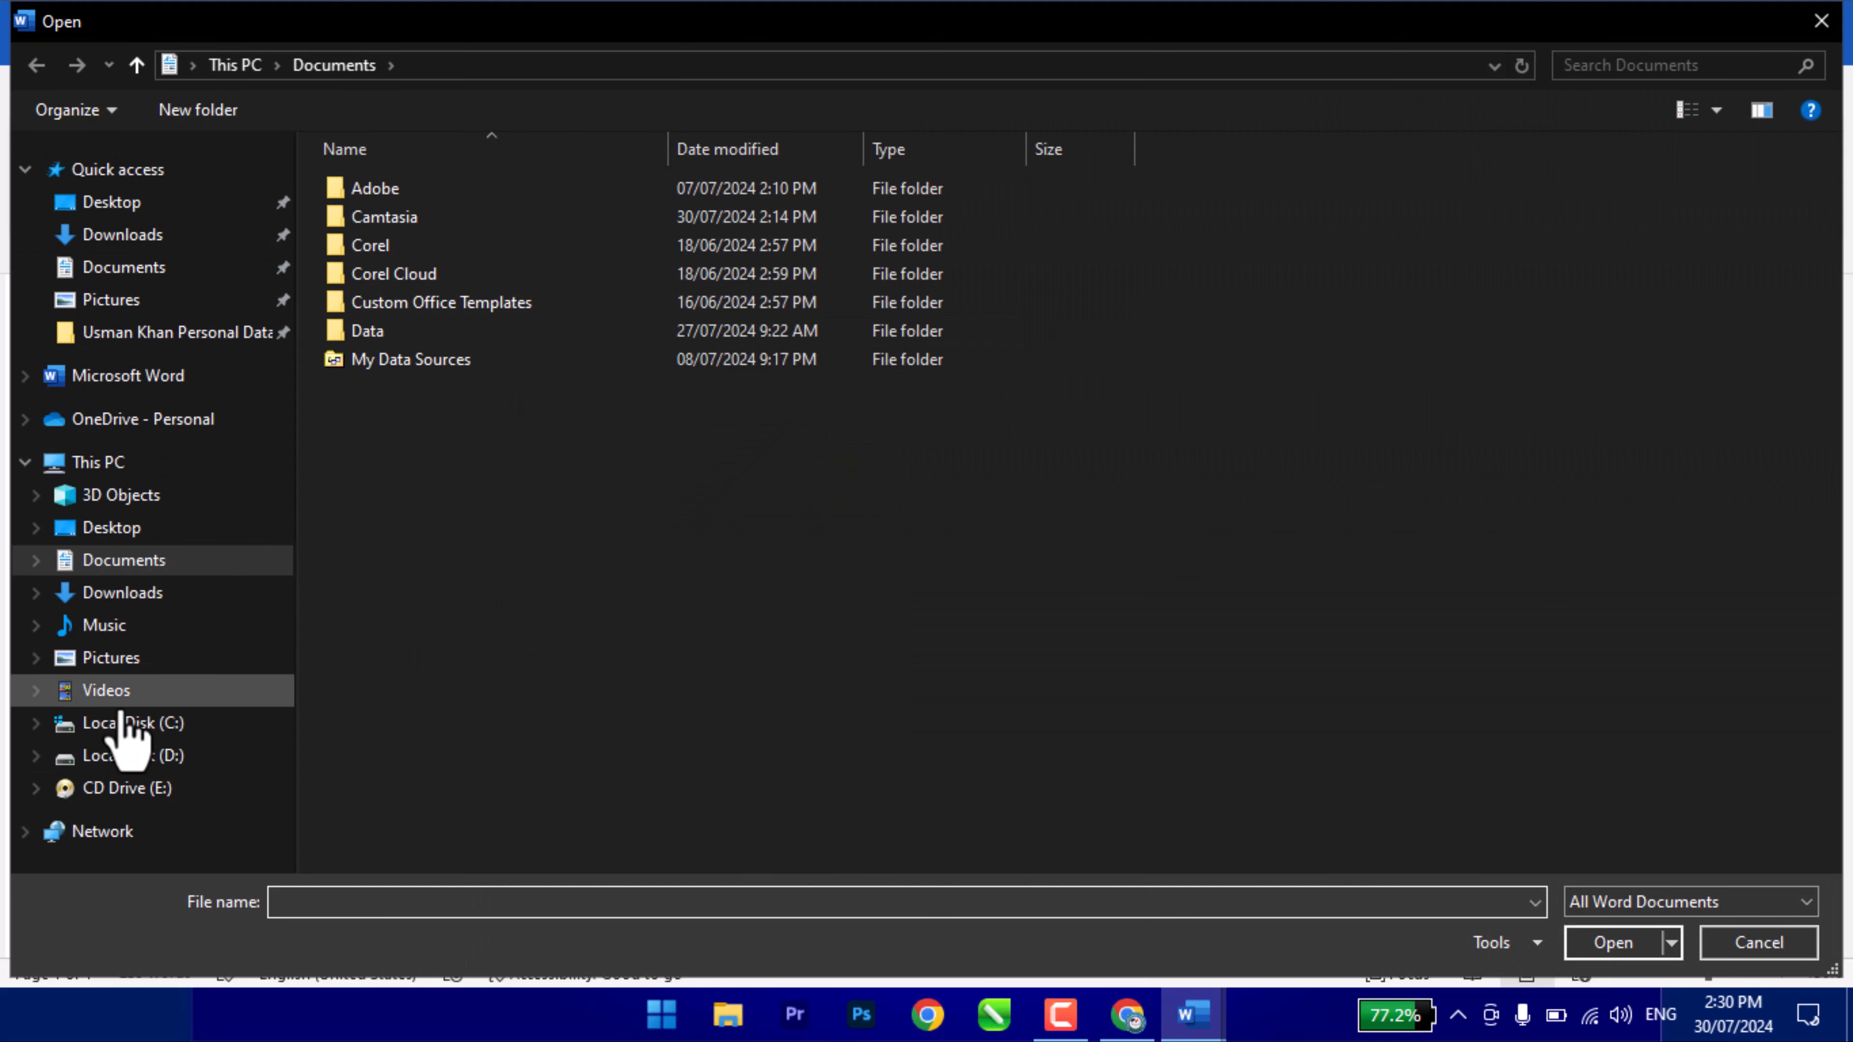
{"action": "left_click", "coordinate": [116, 757]}
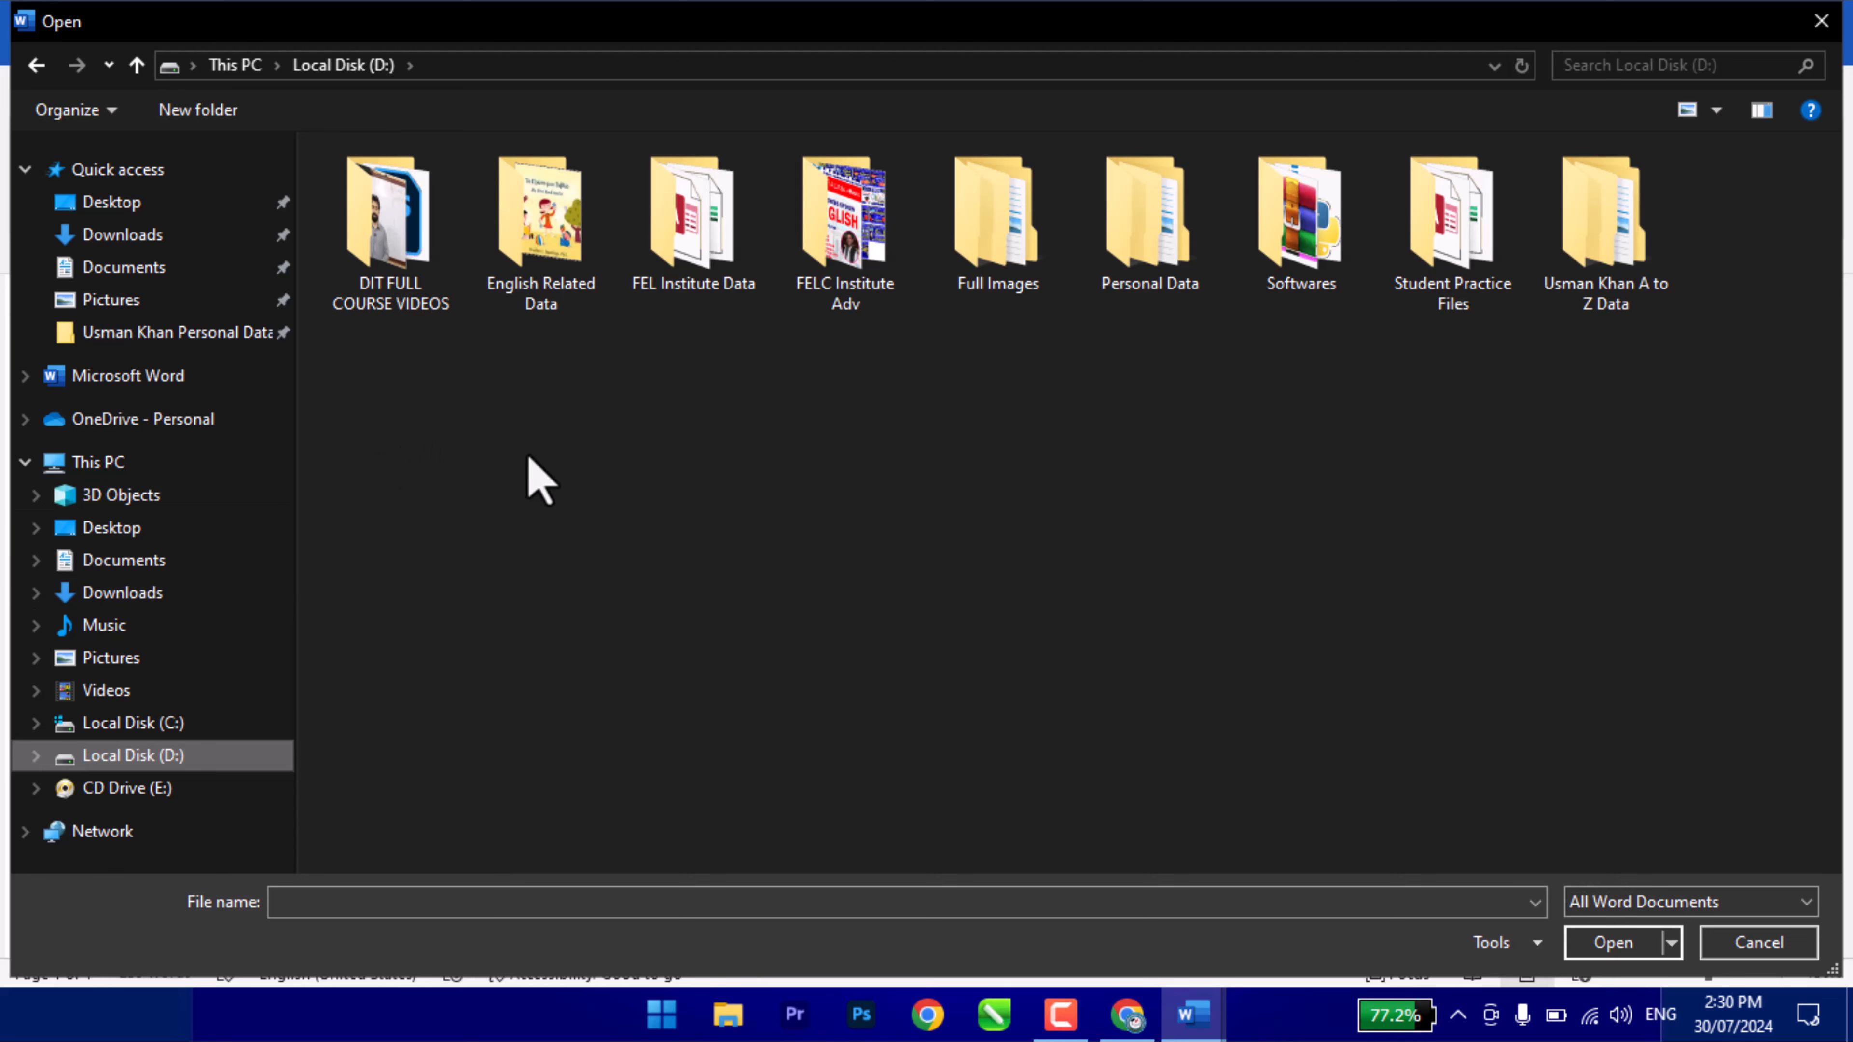
{"action": "left_click", "coordinate": [711, 248]}
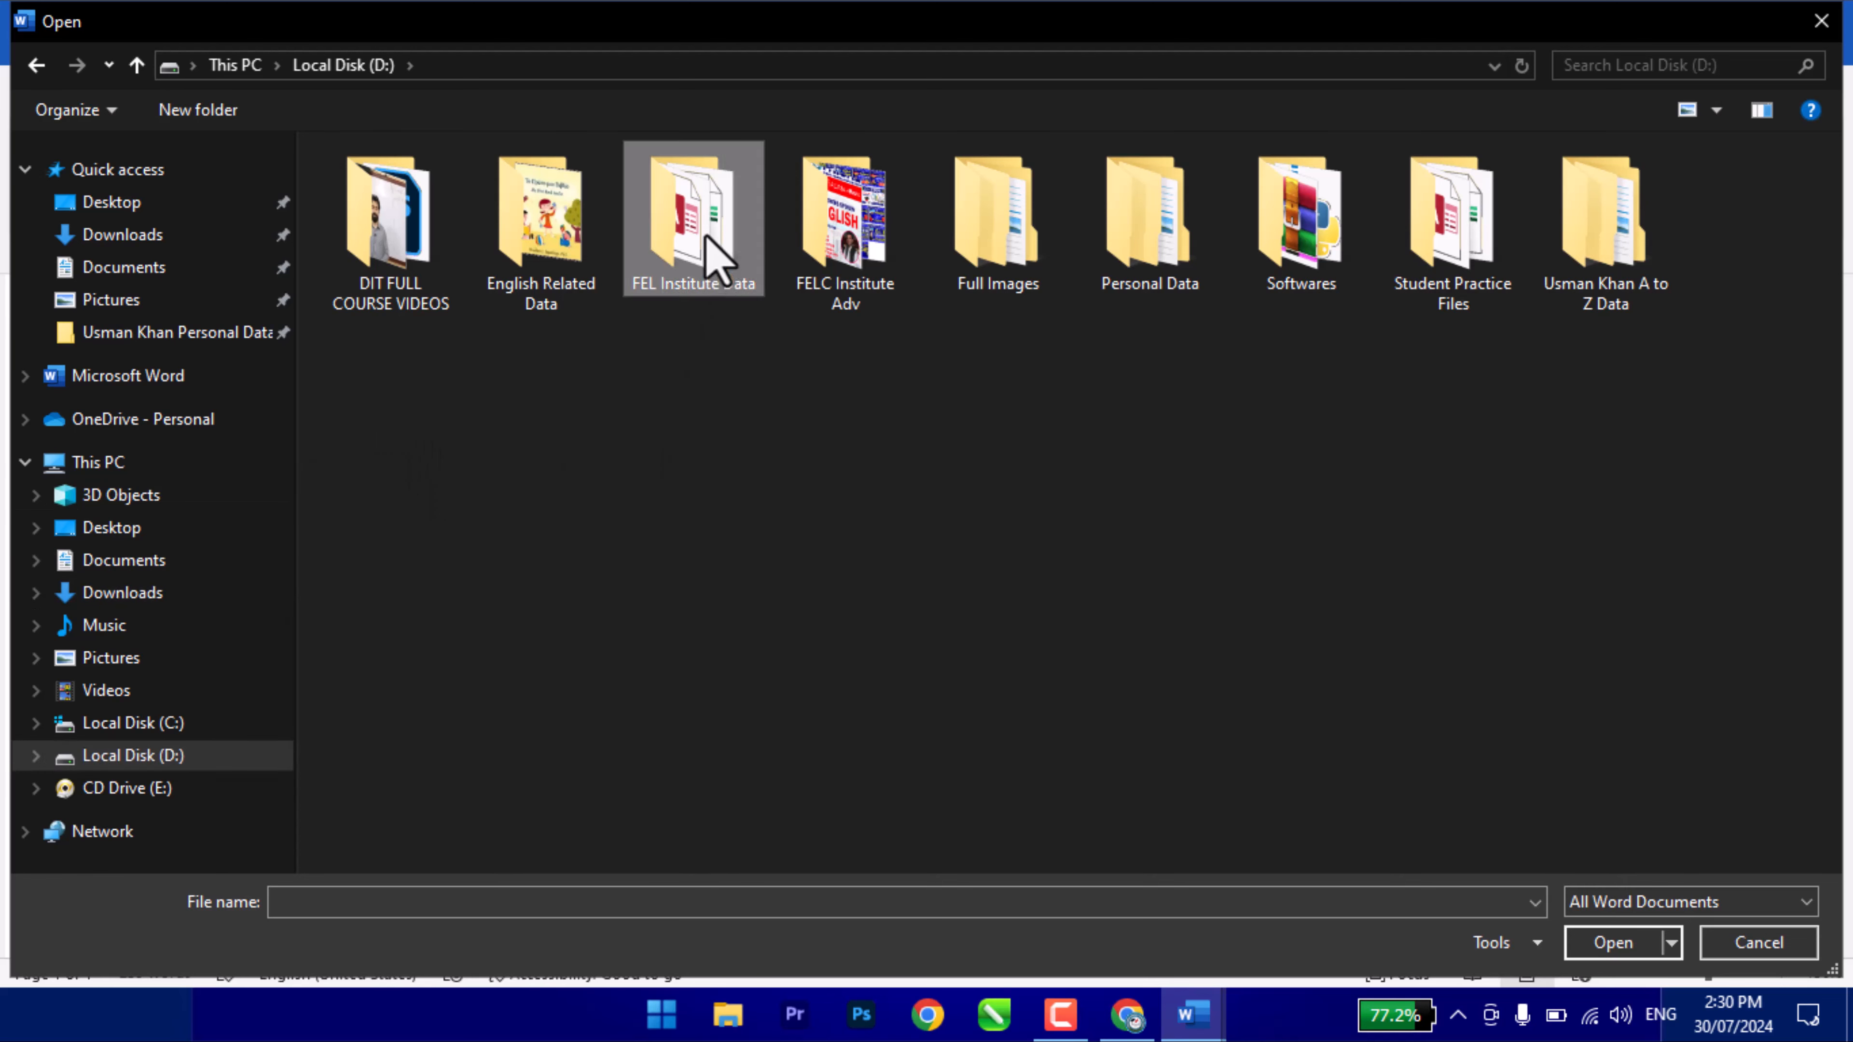
{"action": "double_click", "coordinate": [705, 235]}
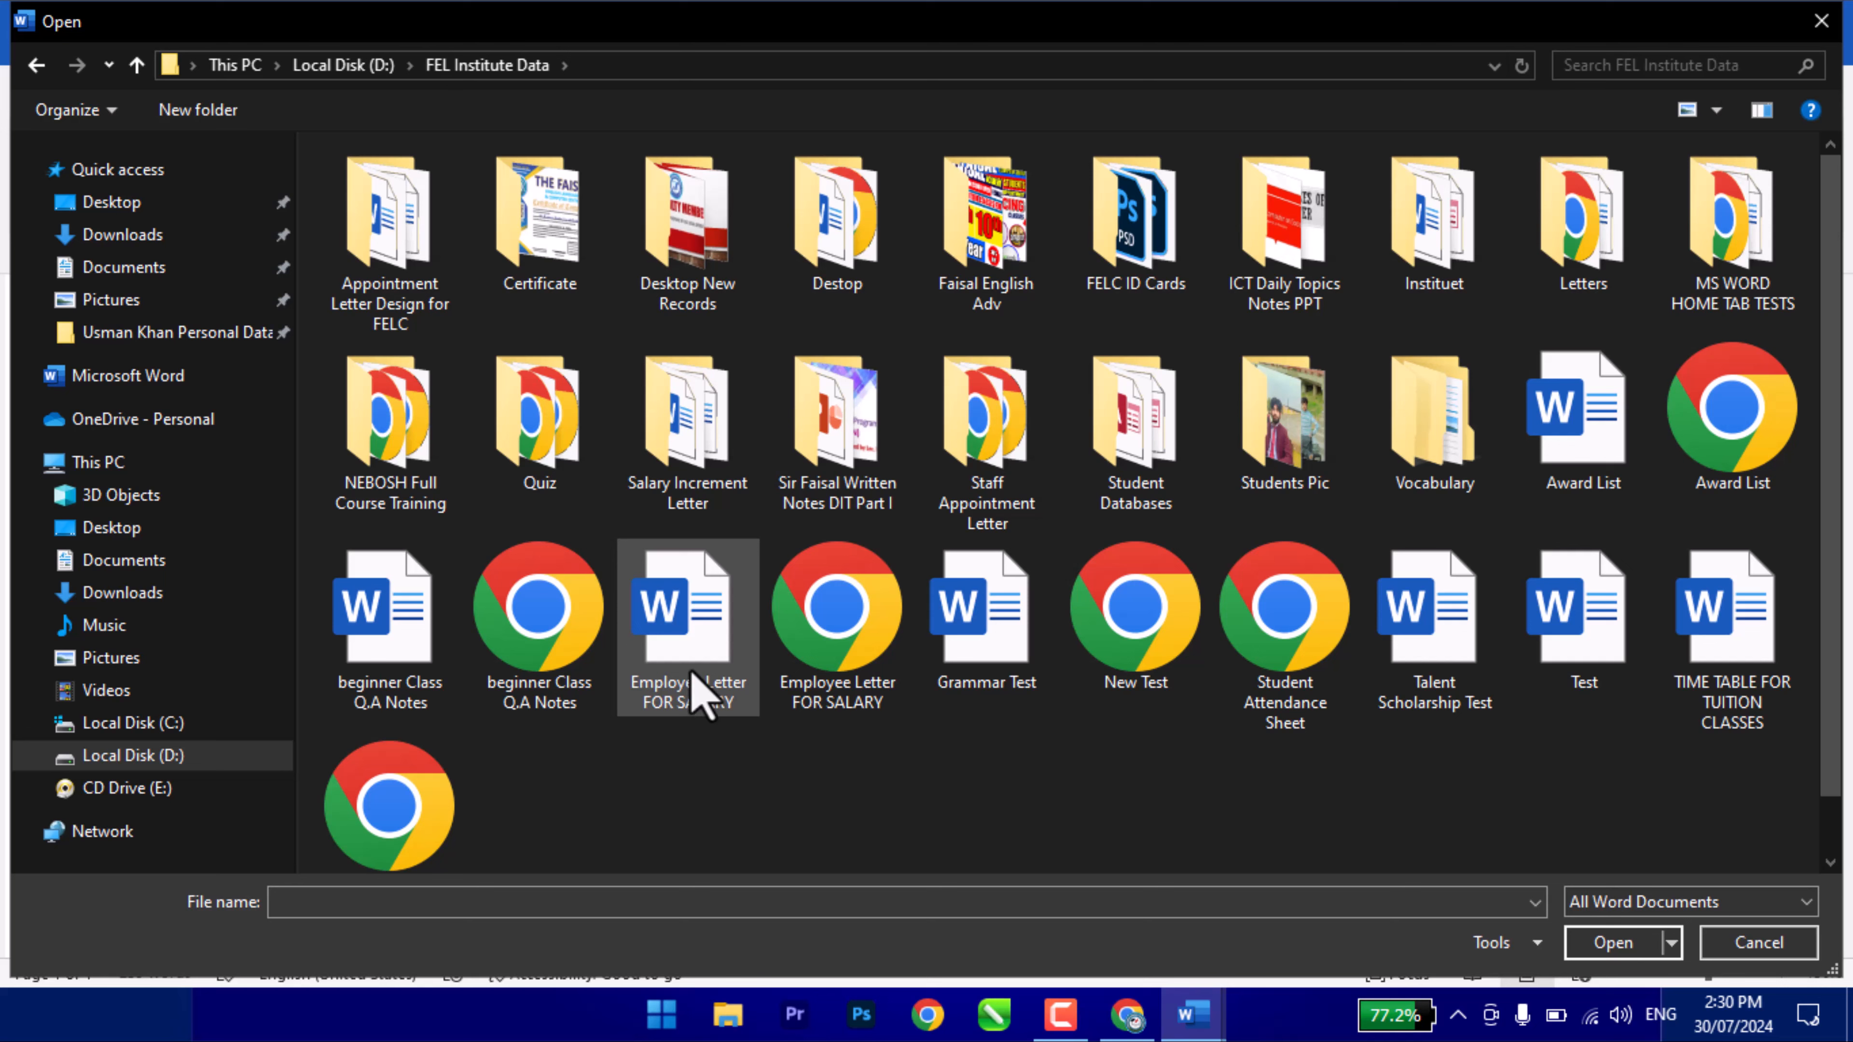
{"action": "left_click", "coordinate": [425, 659]}
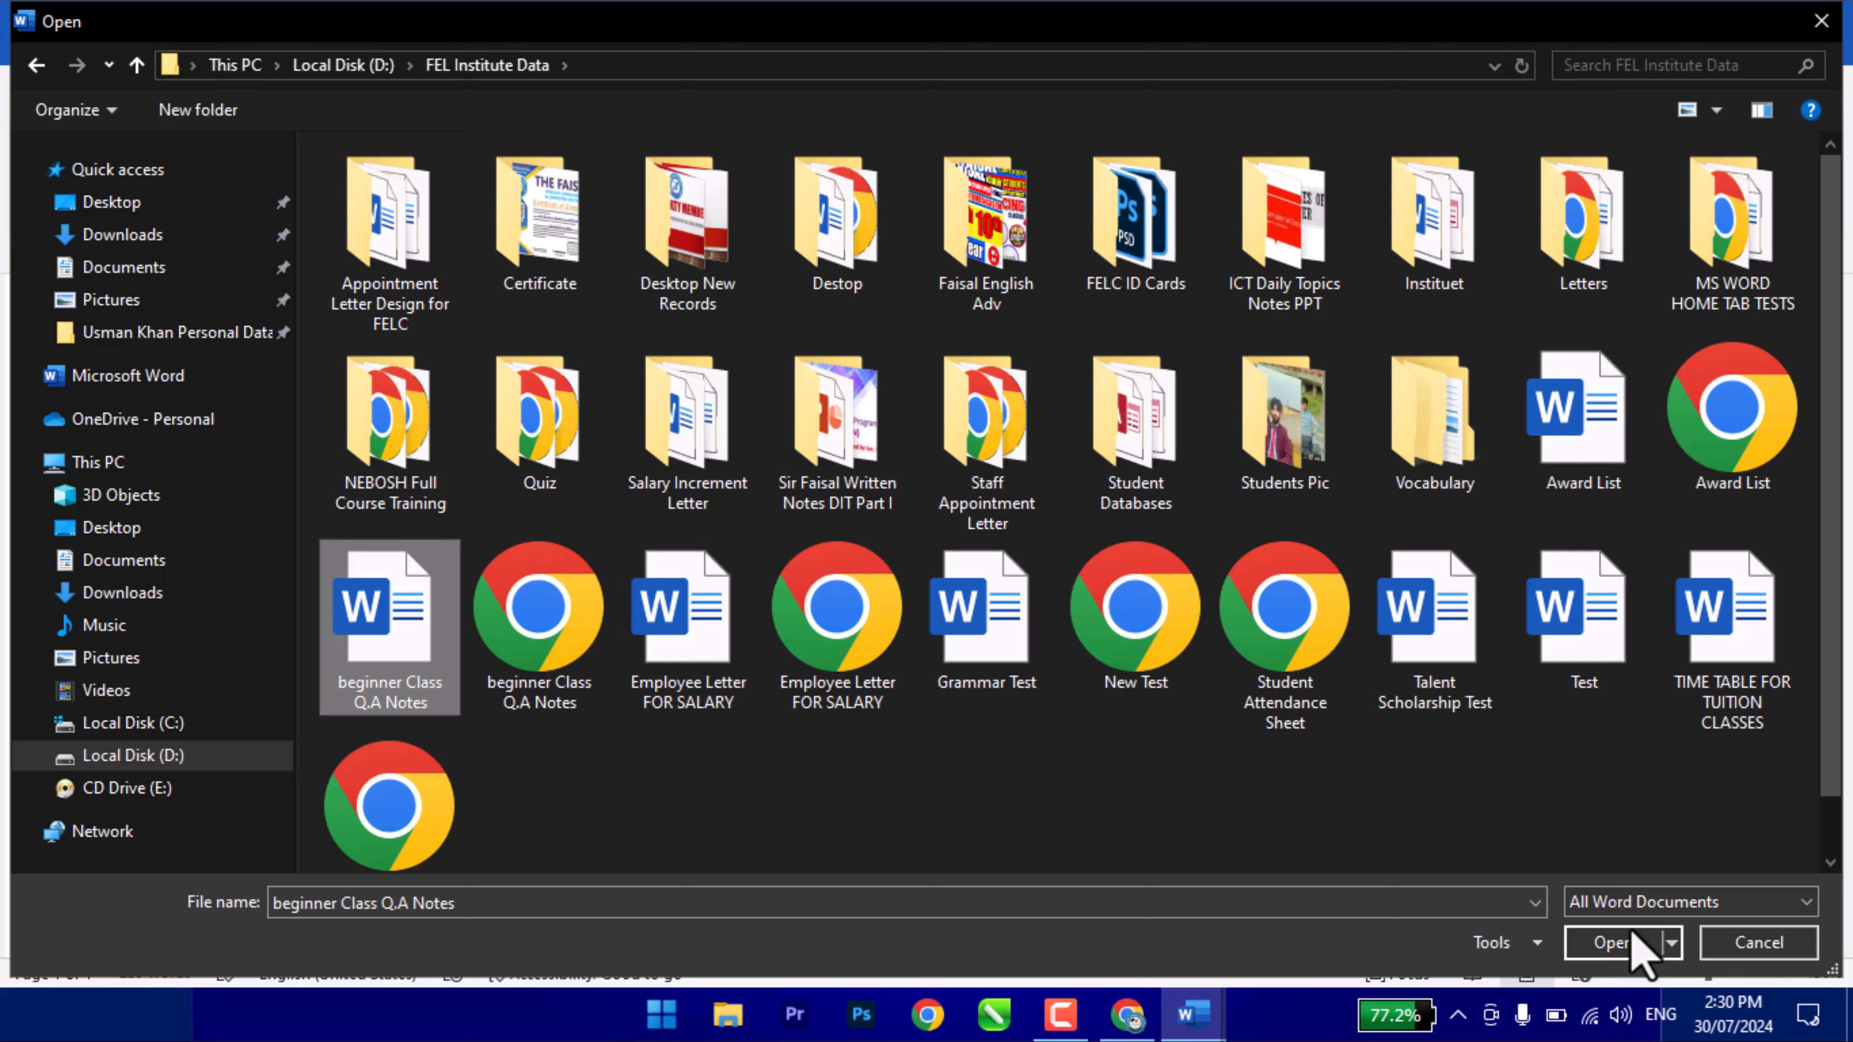
{"action": "left_click", "coordinate": [1602, 947]}
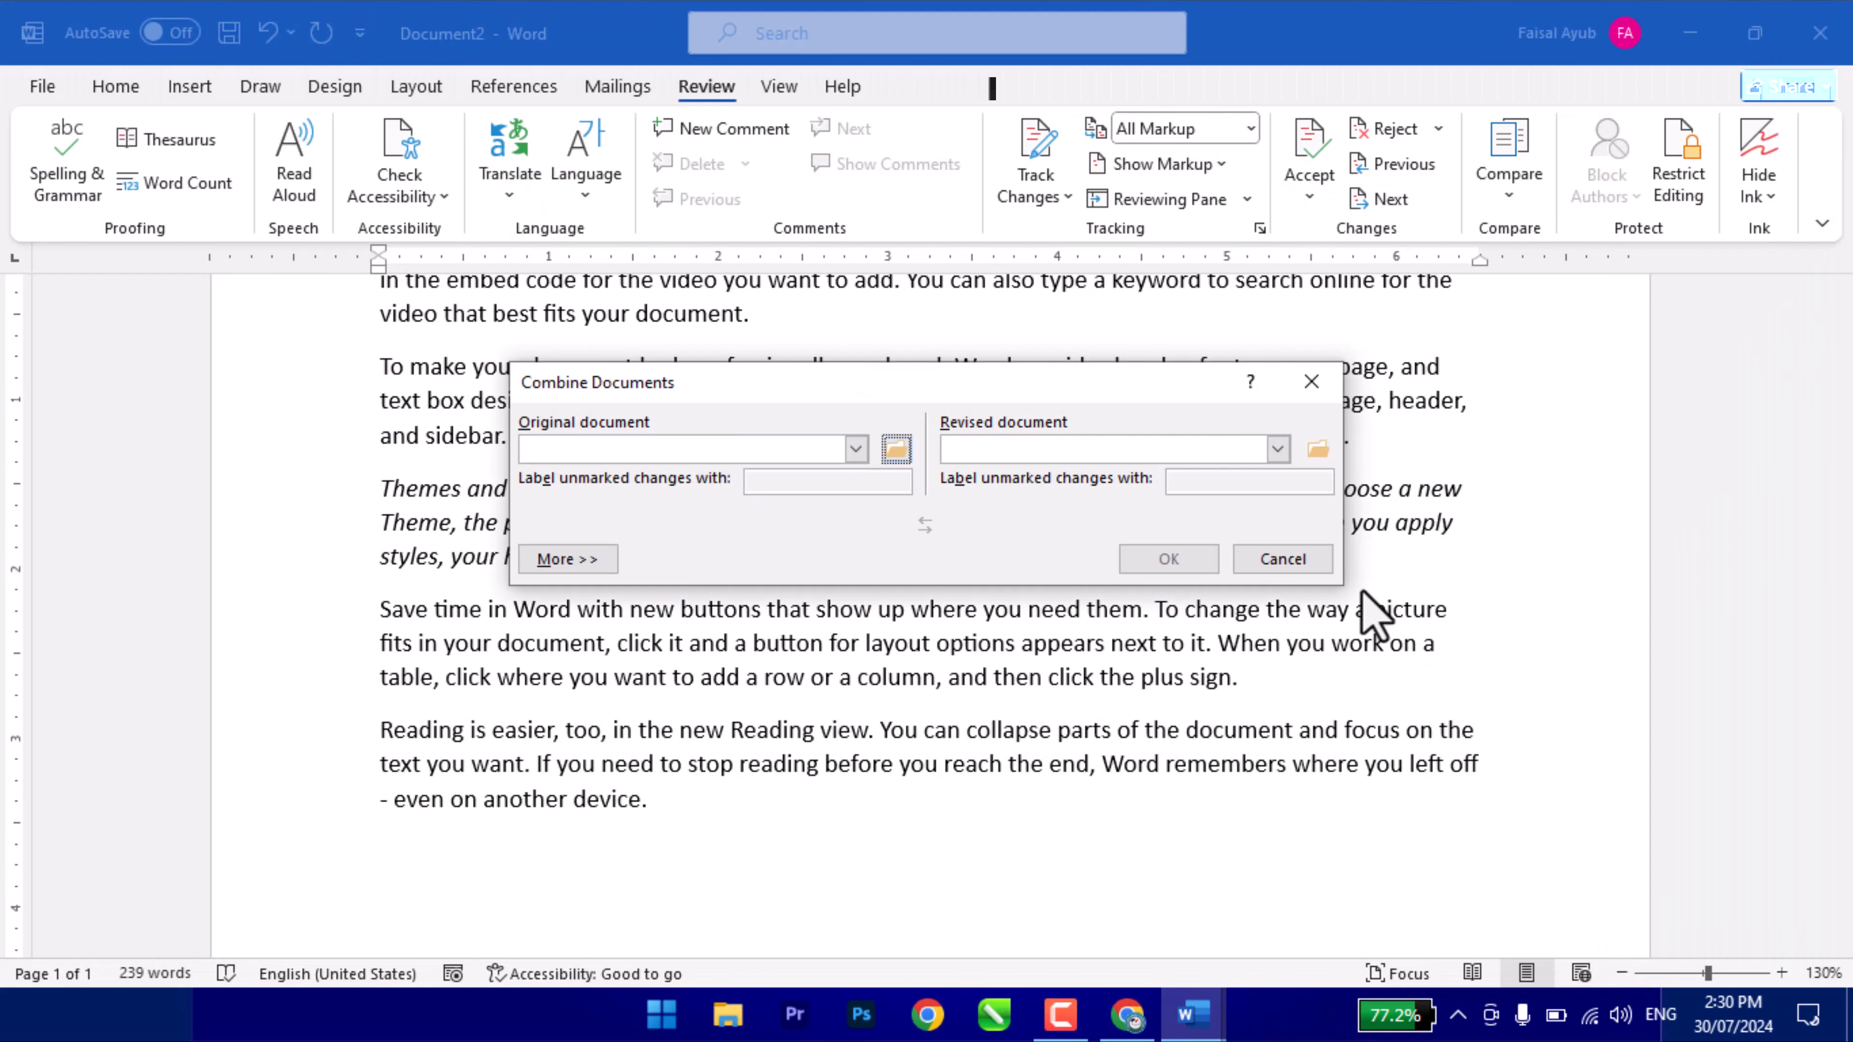
{"action": "left_click", "coordinate": [1316, 451]}
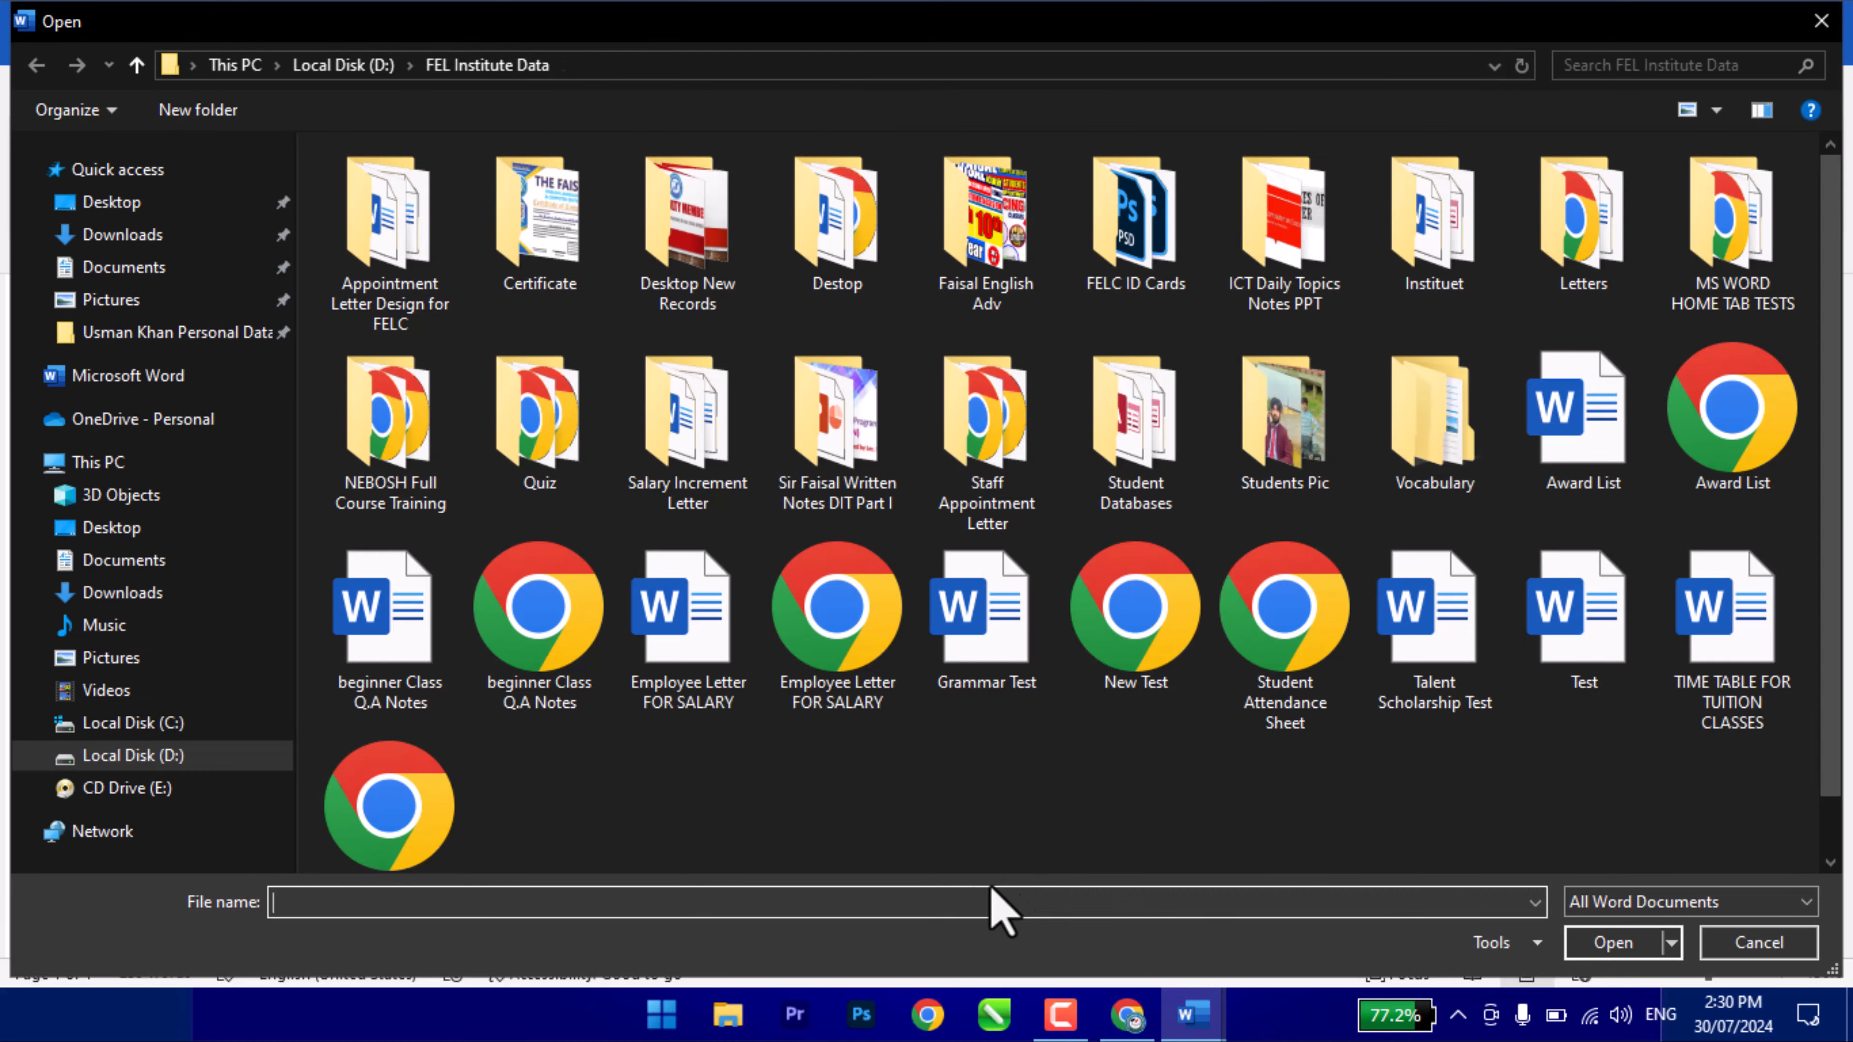
{"action": "double_click", "coordinate": [1031, 619]}
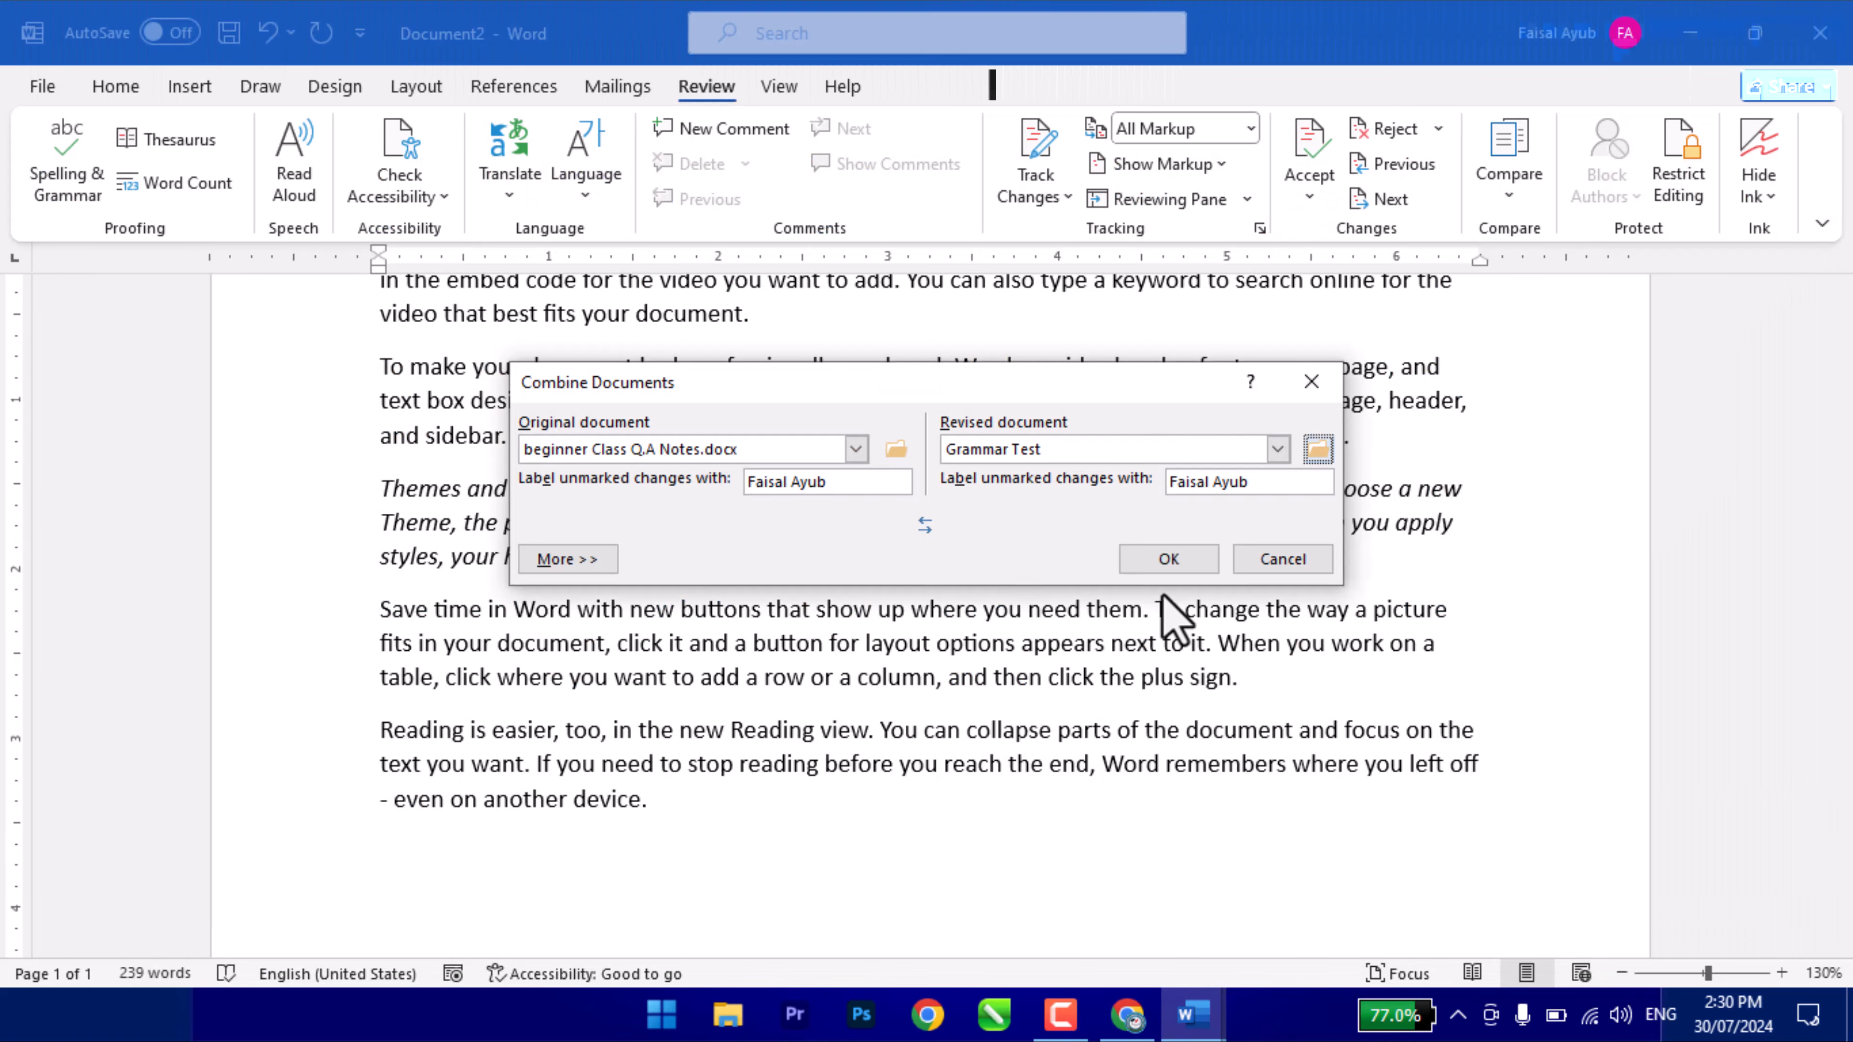
- Run the combine, close the Revisions pane, and accept the title line change
{"action": "left_click", "coordinate": [1174, 560]}
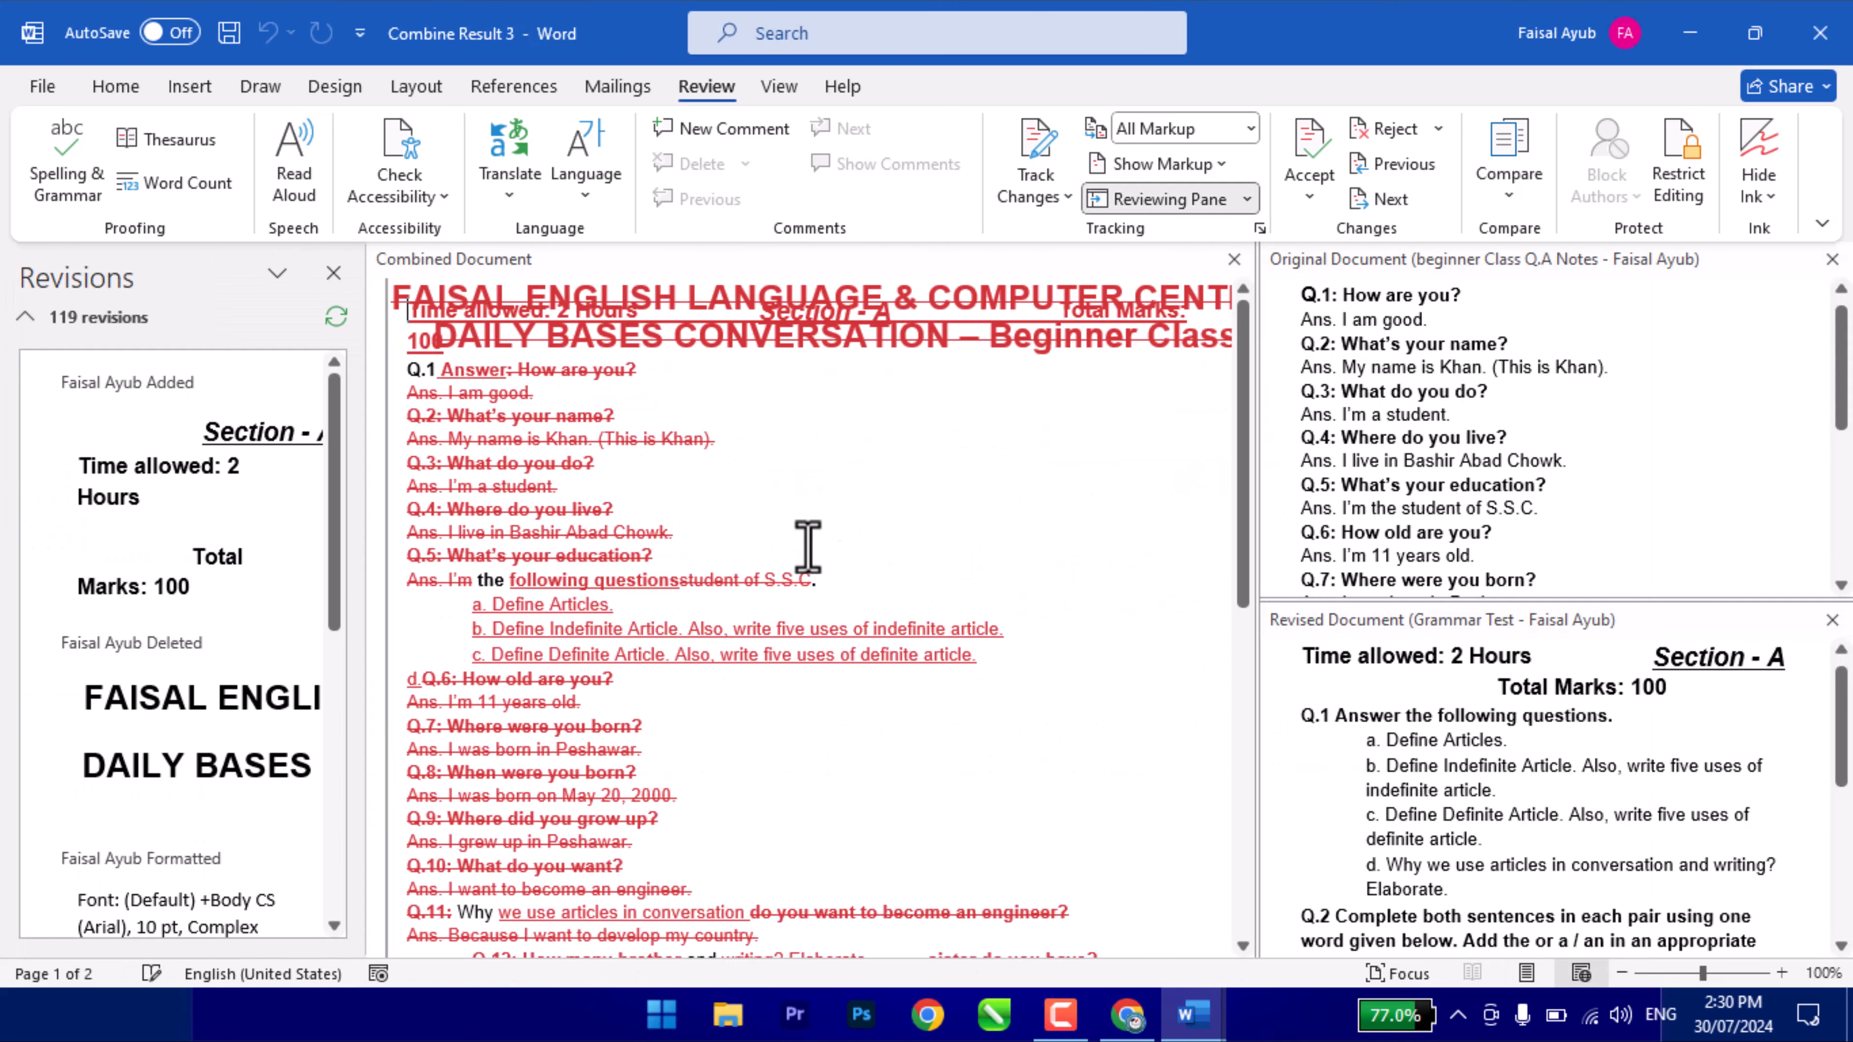
{"action": "left_click", "coordinate": [334, 273]}
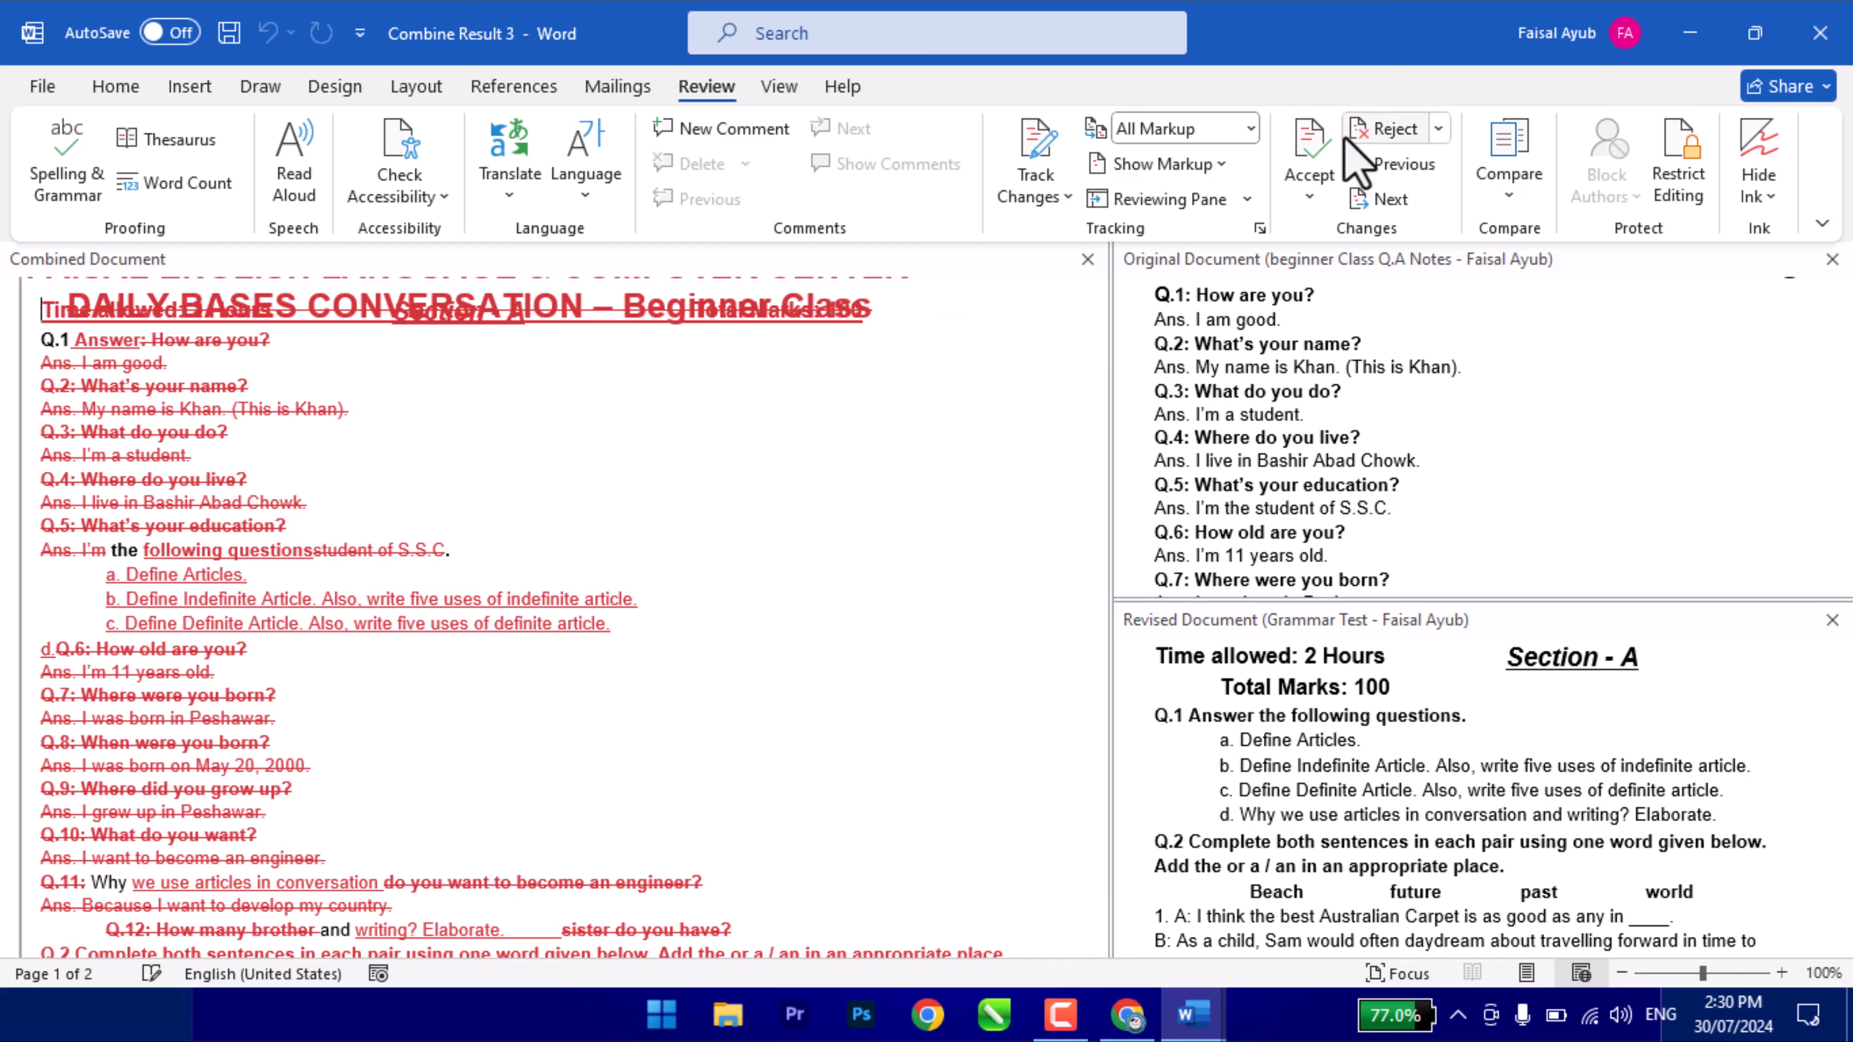
{"action": "left_click", "coordinate": [1315, 145]}
{"action": "left_click", "coordinate": [1316, 144]}
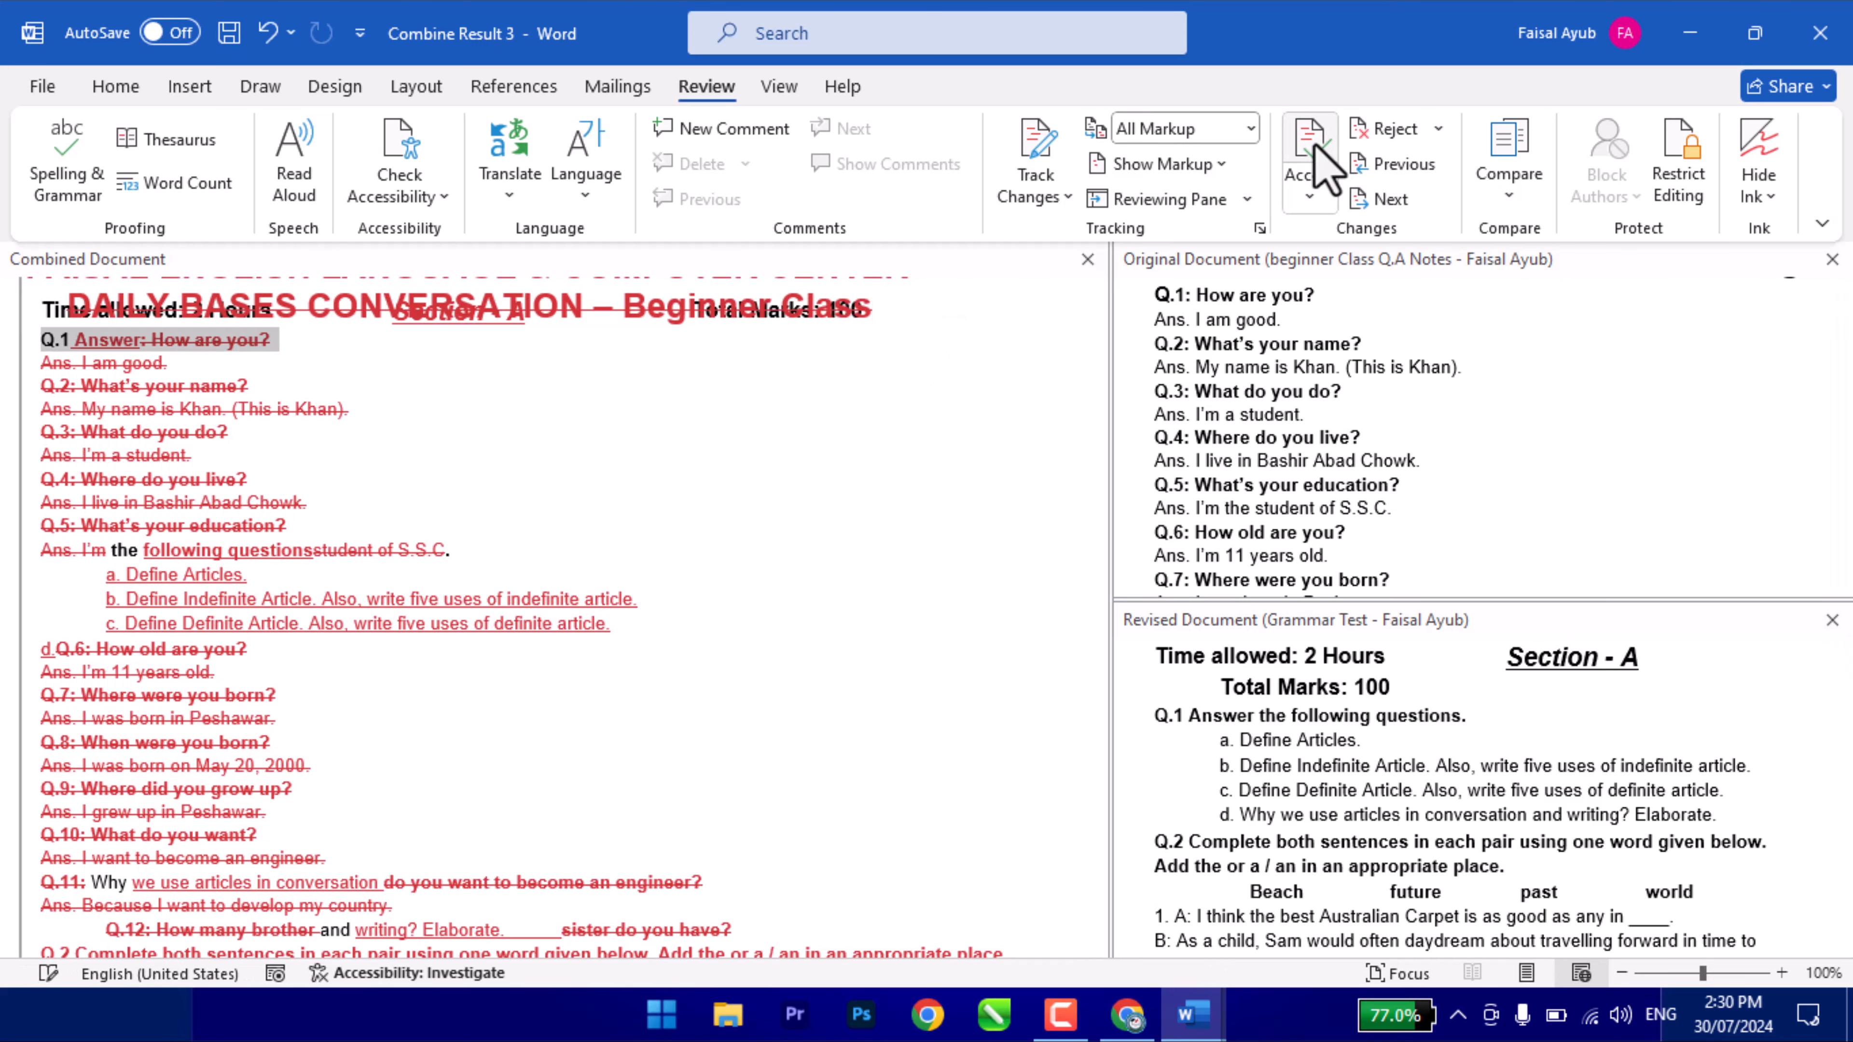
- Accept the Q.1 change, then choose Accept All Changes and Stop Tracking
{"action": "left_click", "coordinate": [1315, 145]}
{"action": "left_click", "coordinate": [1315, 145]}
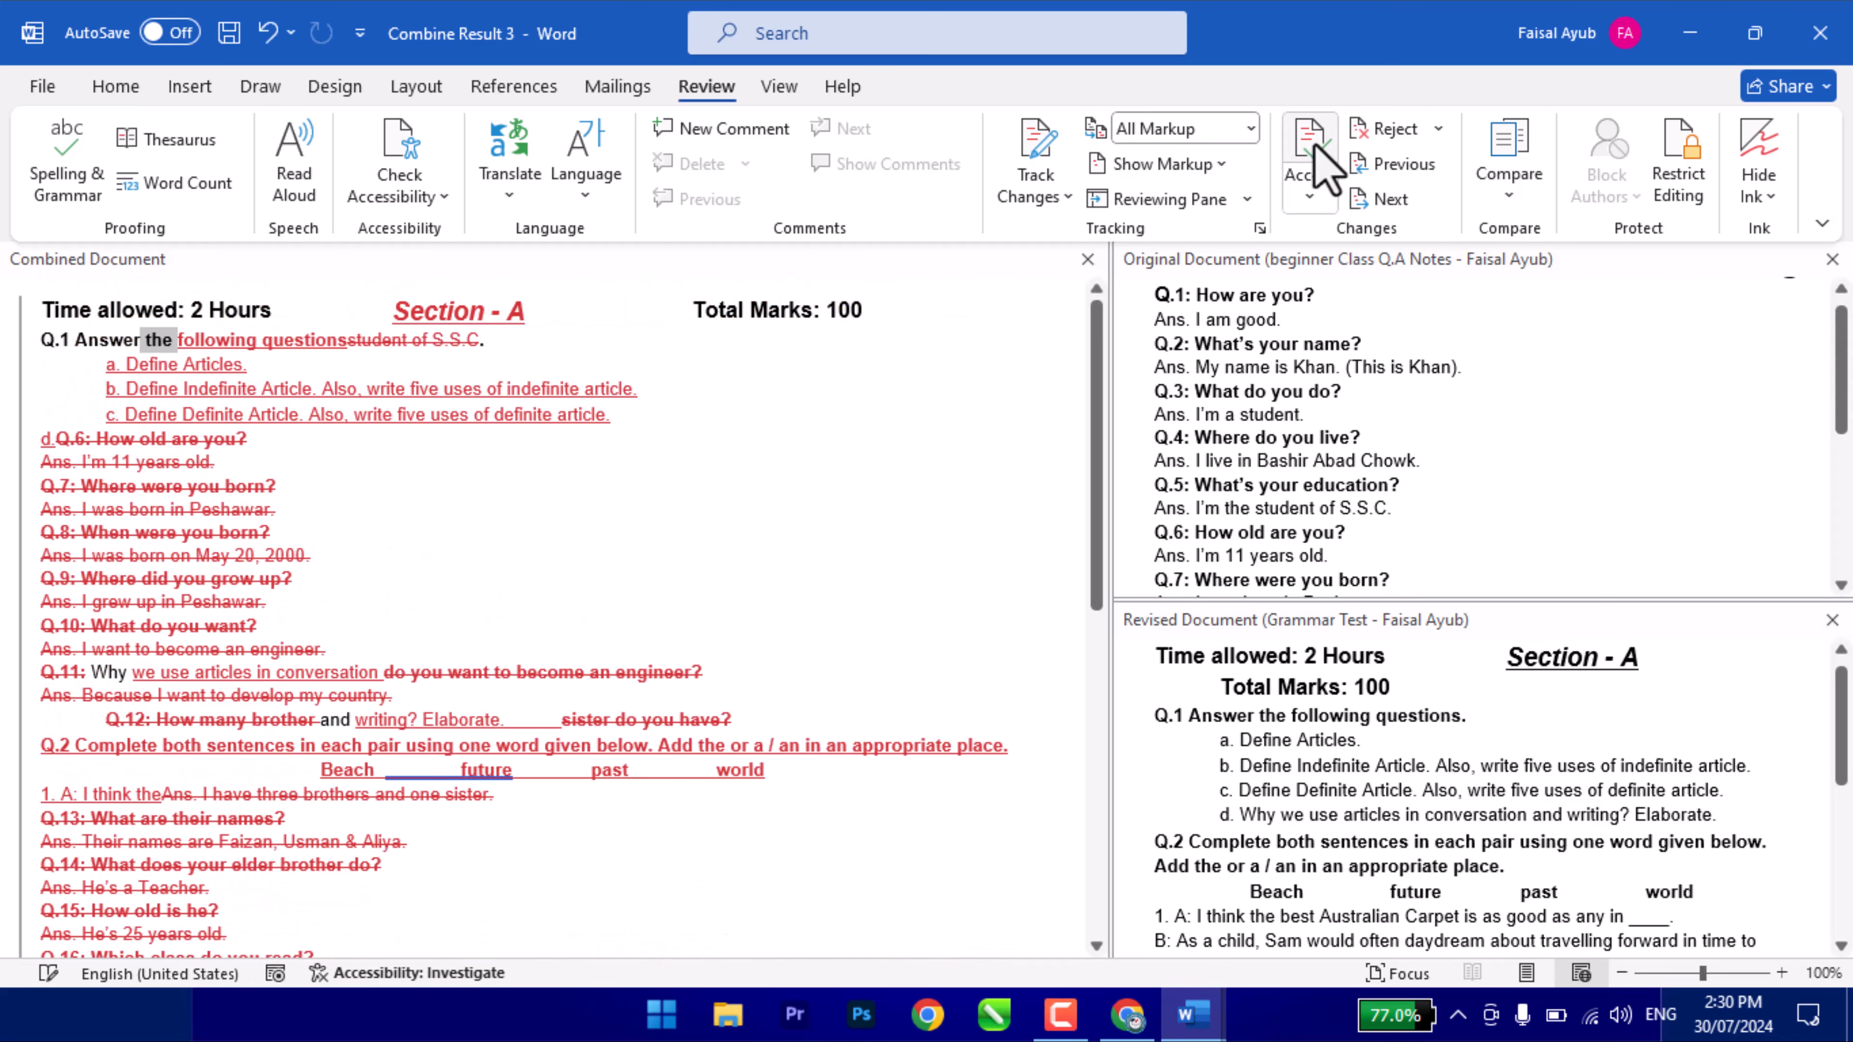
{"action": "left_click", "coordinate": [1311, 194]}
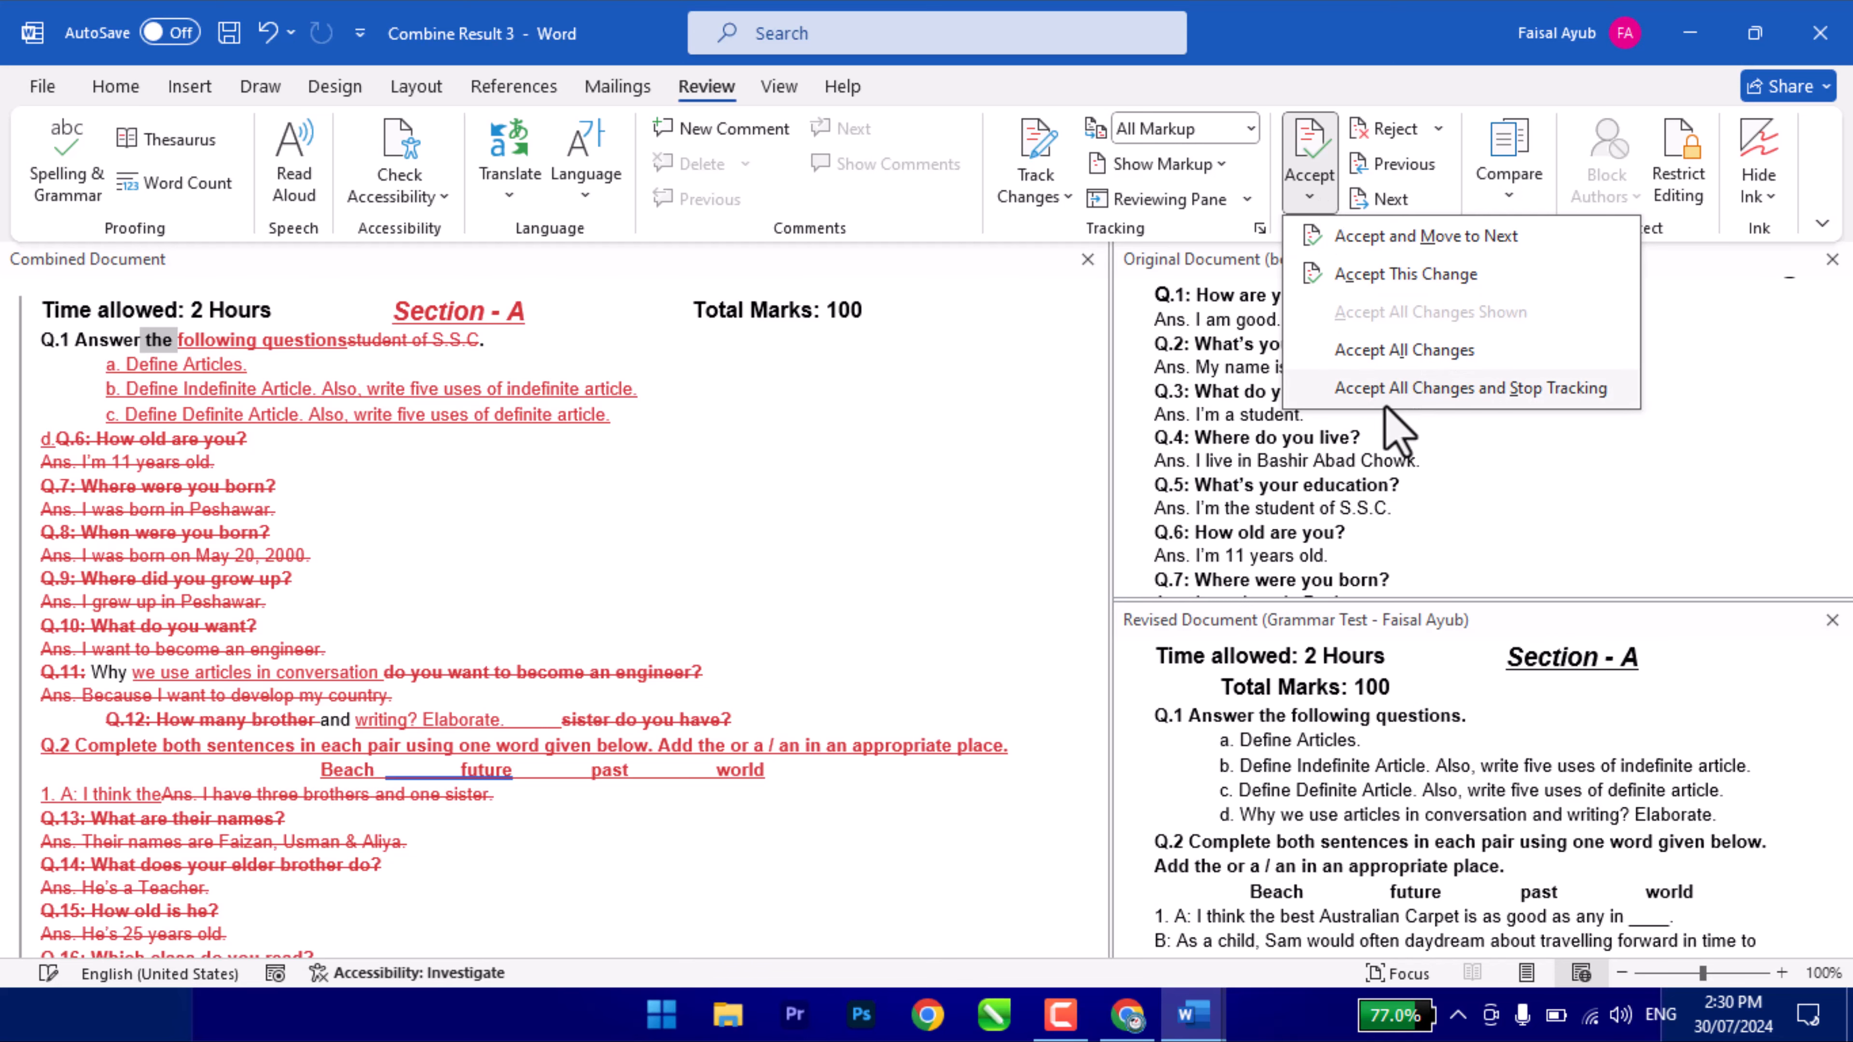
{"action": "left_click", "coordinate": [1391, 389]}
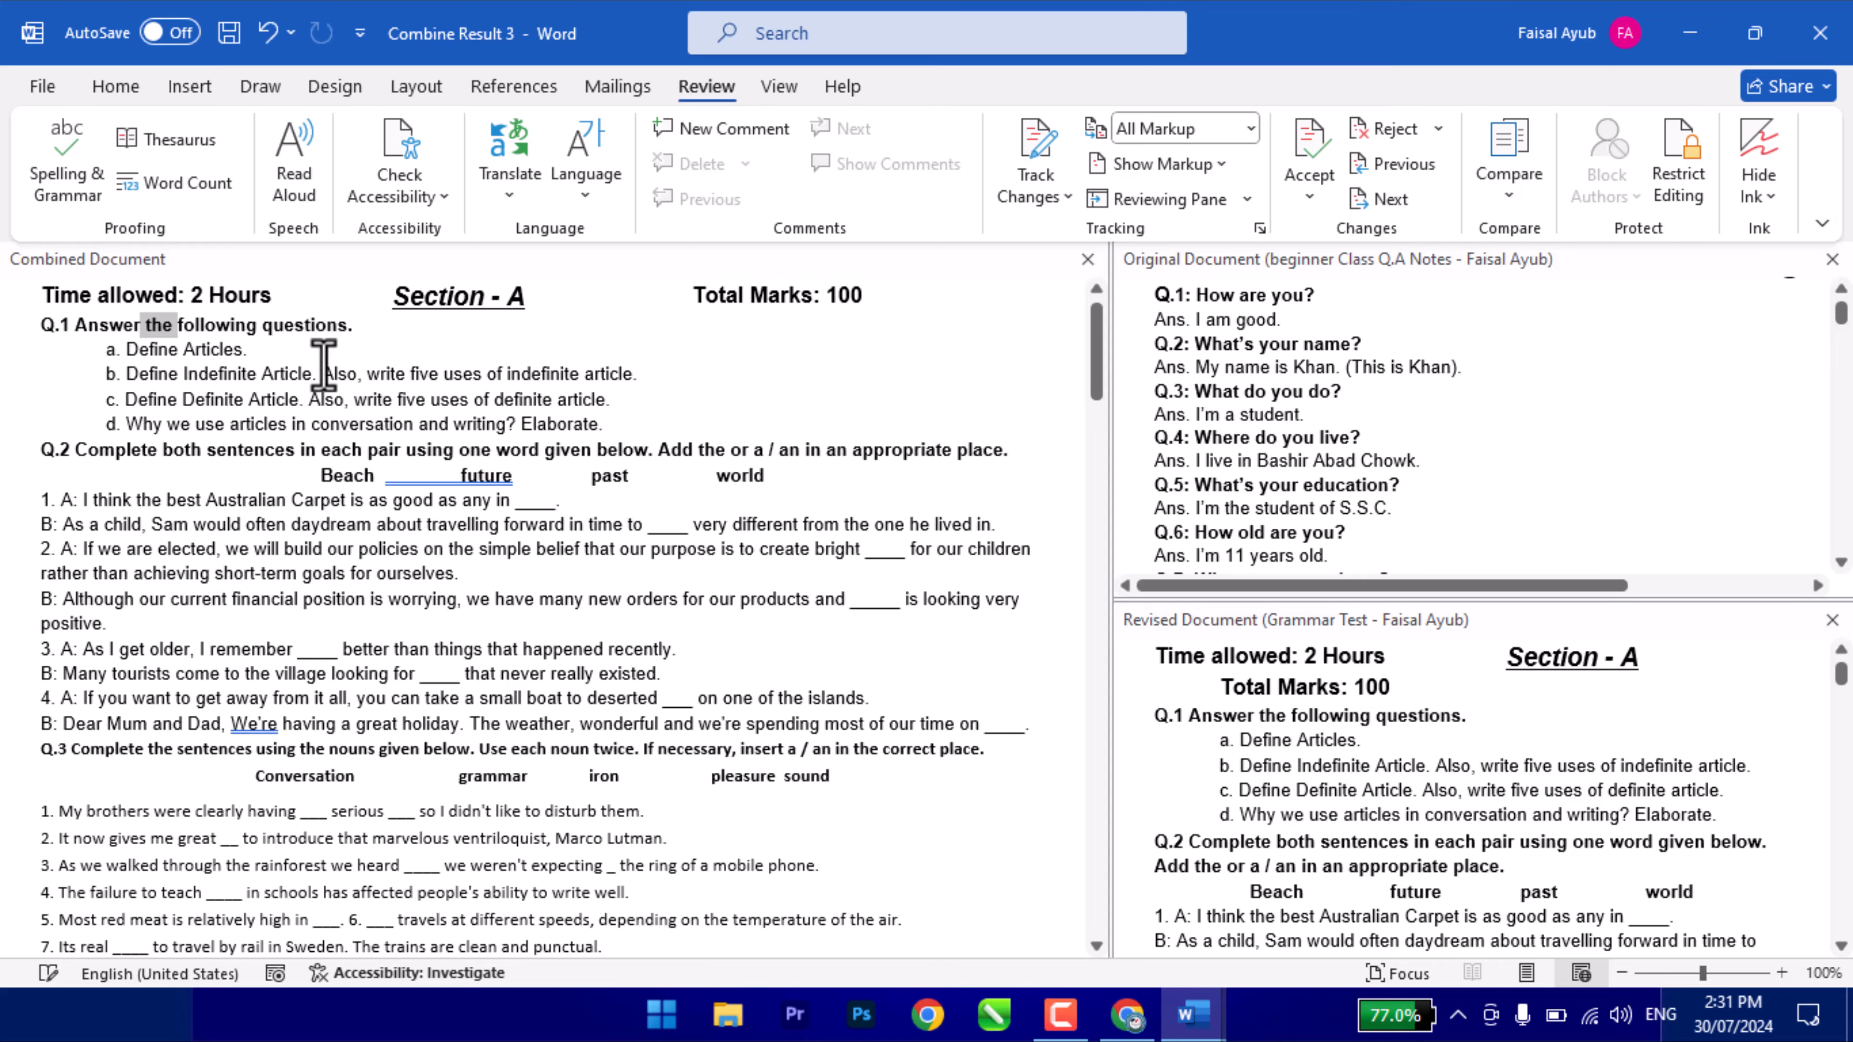
{"action": "scroll", "coordinate": [324, 364], "scroll_direction": "down", "scroll_amount": 15}
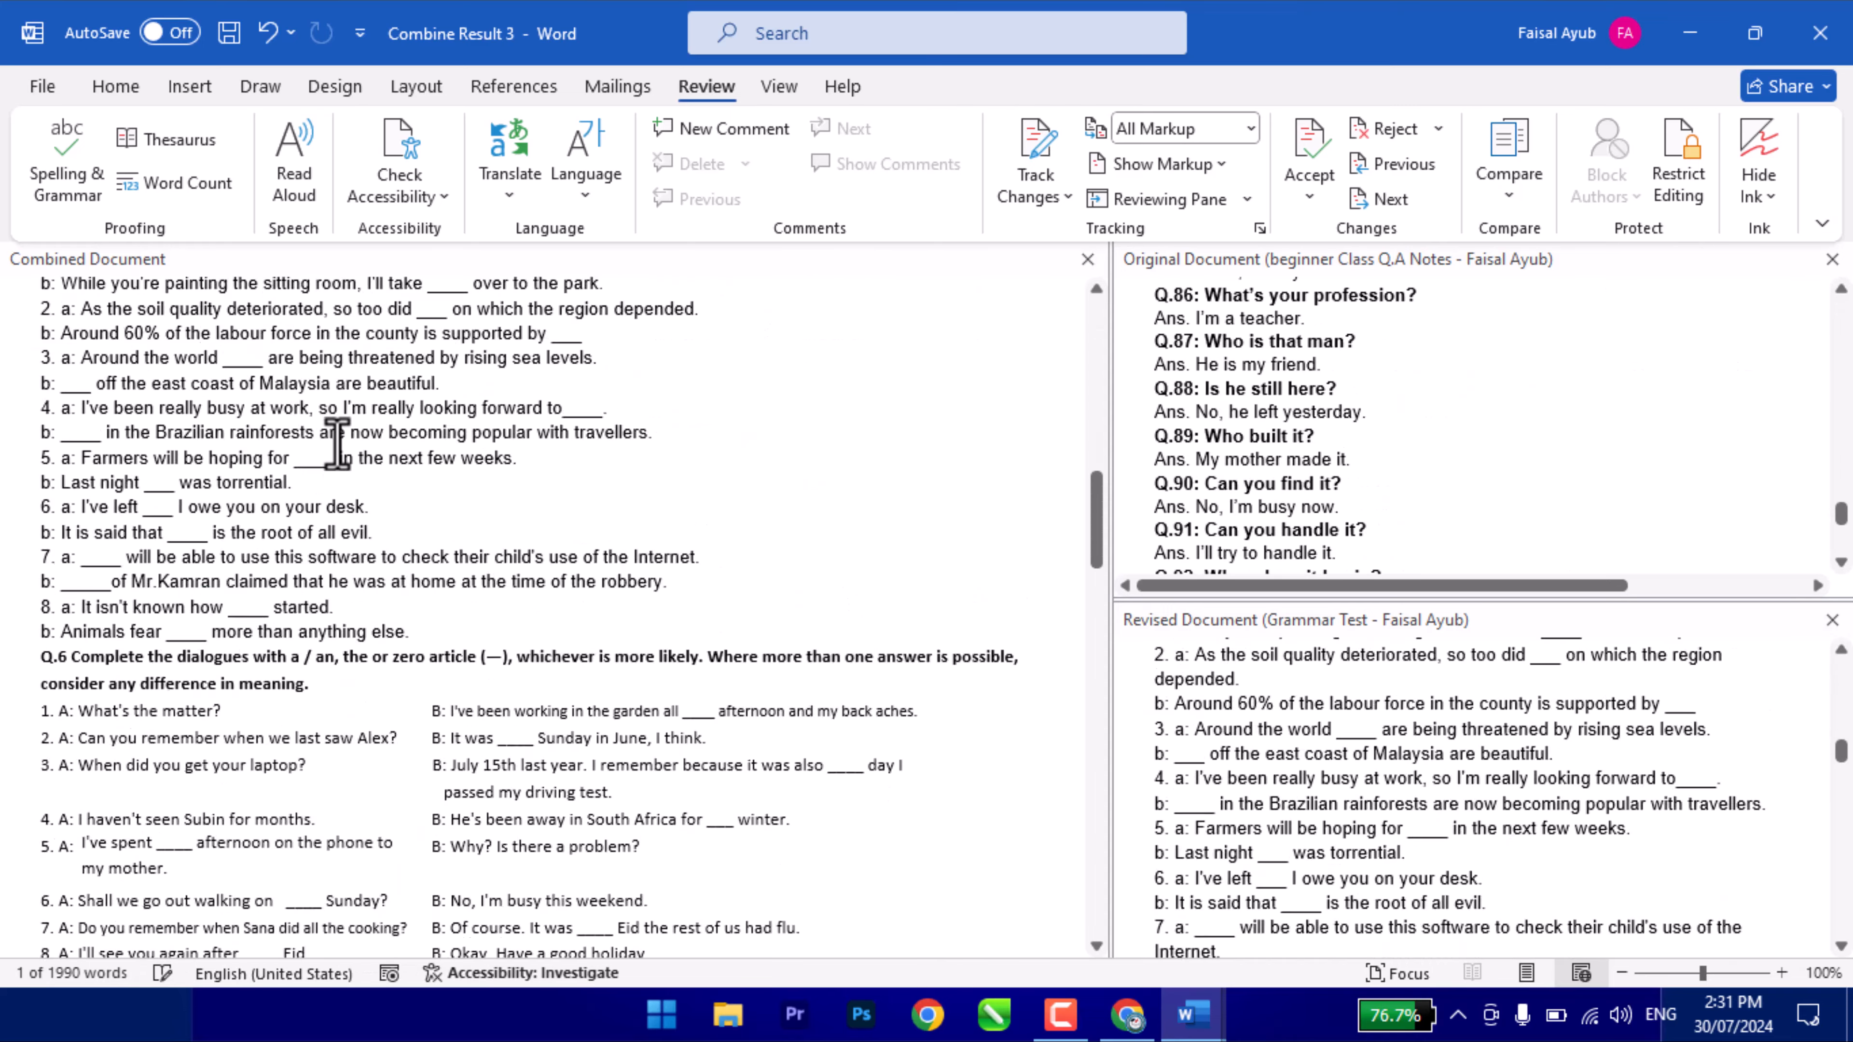
{"action": "scroll", "coordinate": [336, 445], "scroll_direction": "down", "scroll_amount": 20}
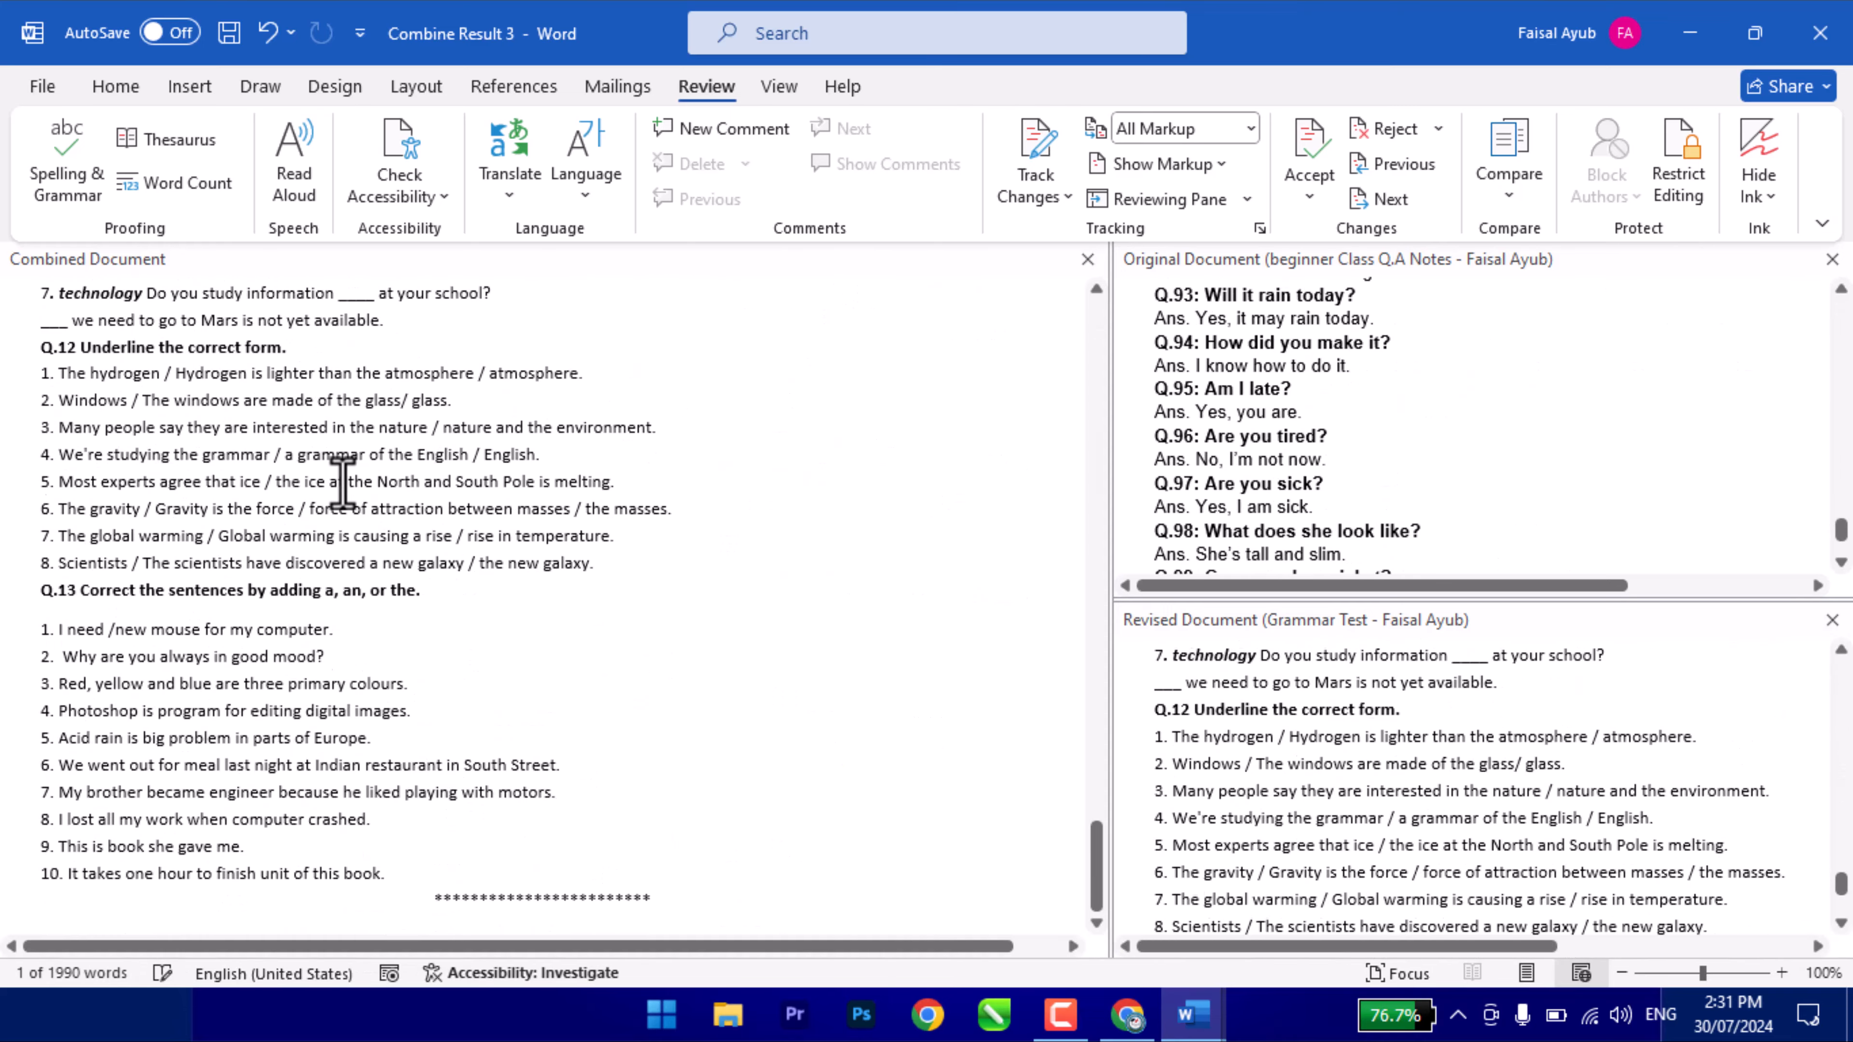
{"action": "scroll", "coordinate": [343, 482], "scroll_direction": "up", "scroll_amount": 20}
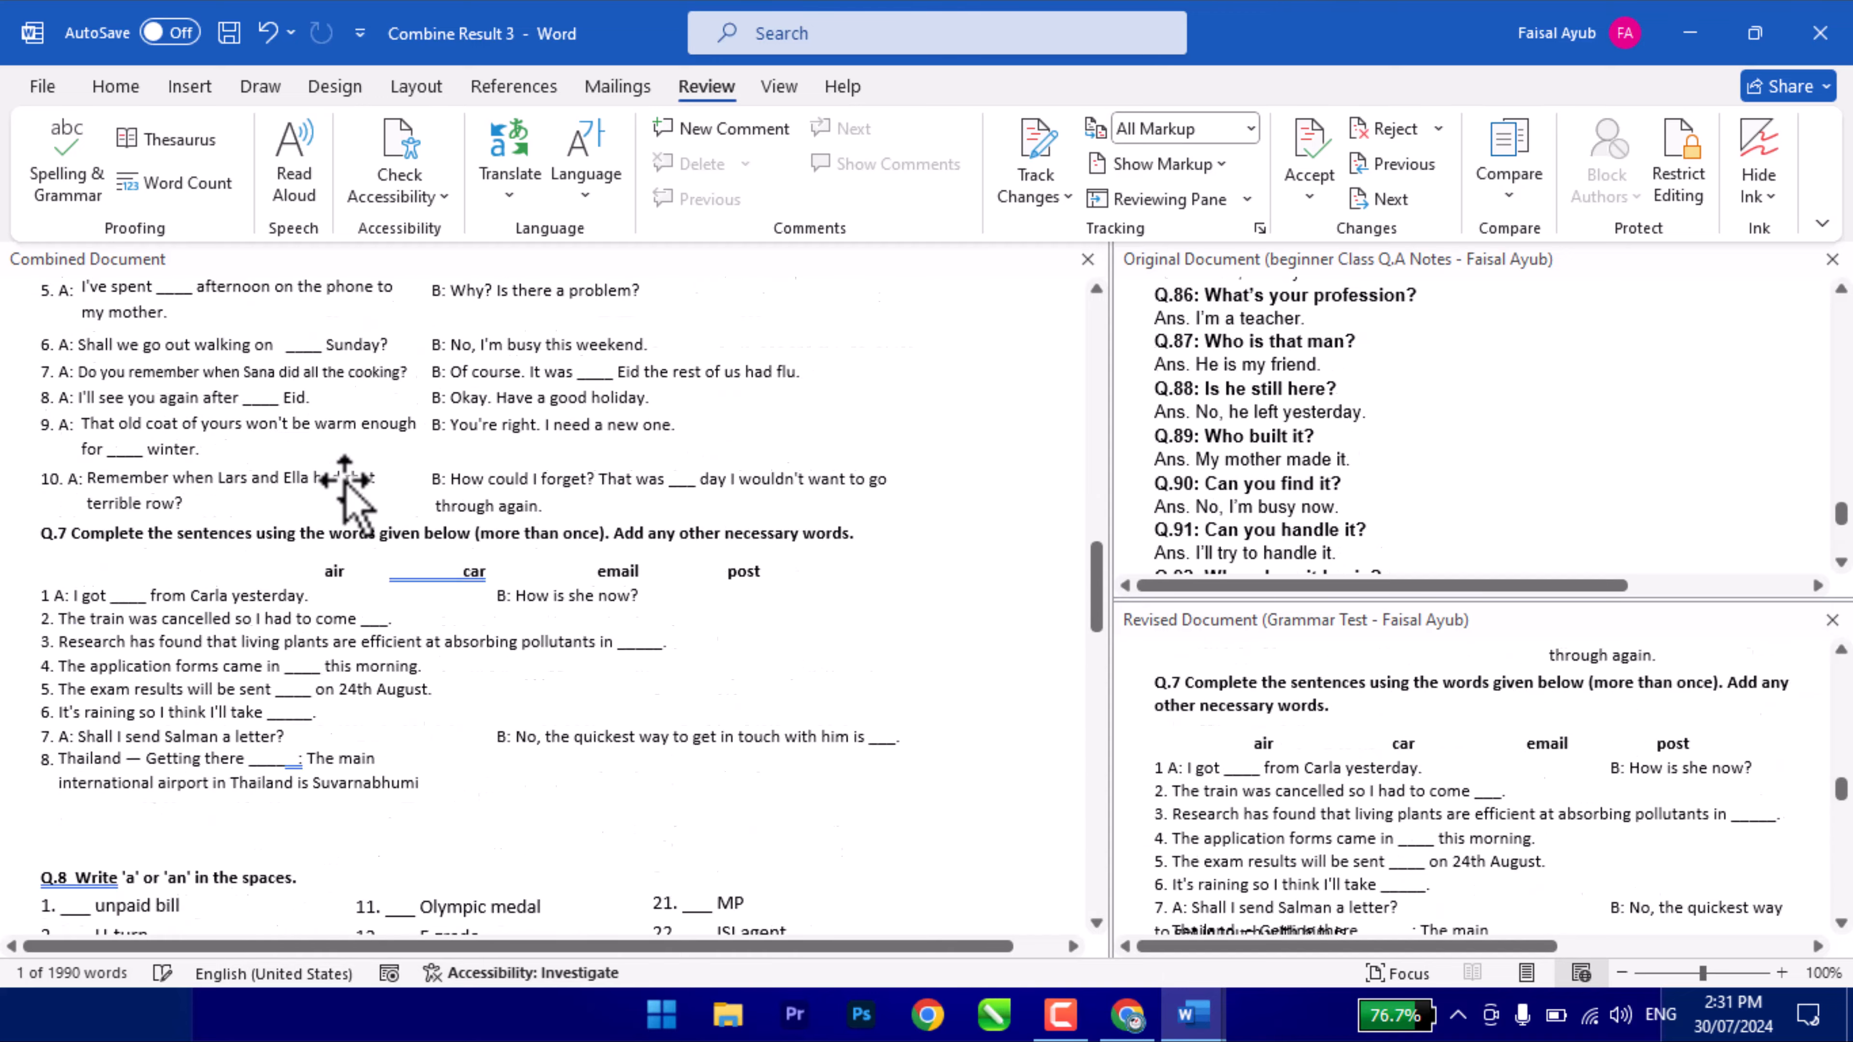
{"action": "scroll", "coordinate": [343, 482], "scroll_direction": "up", "scroll_amount": 15}
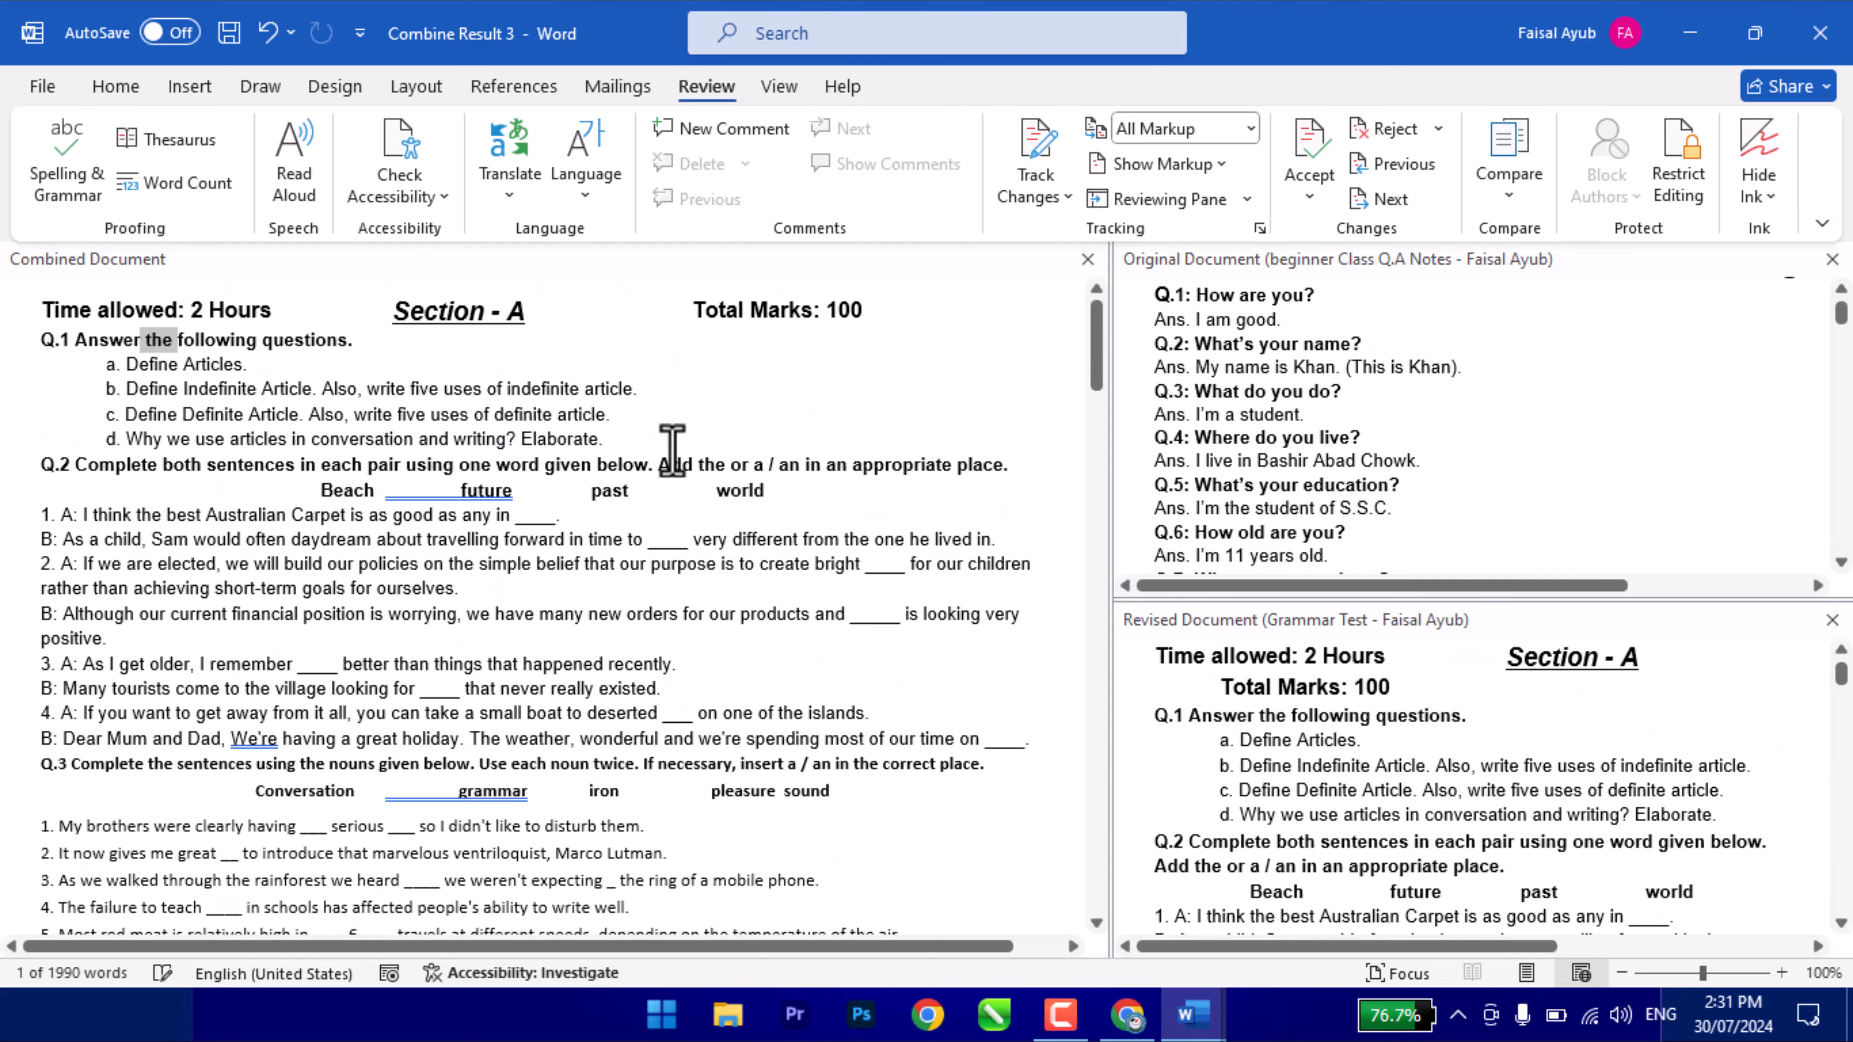
{"action": "left_click", "coordinate": [1302, 369]}
{"action": "scroll", "coordinate": [1216, 306], "scroll_direction": "down", "scroll_amount": 3}
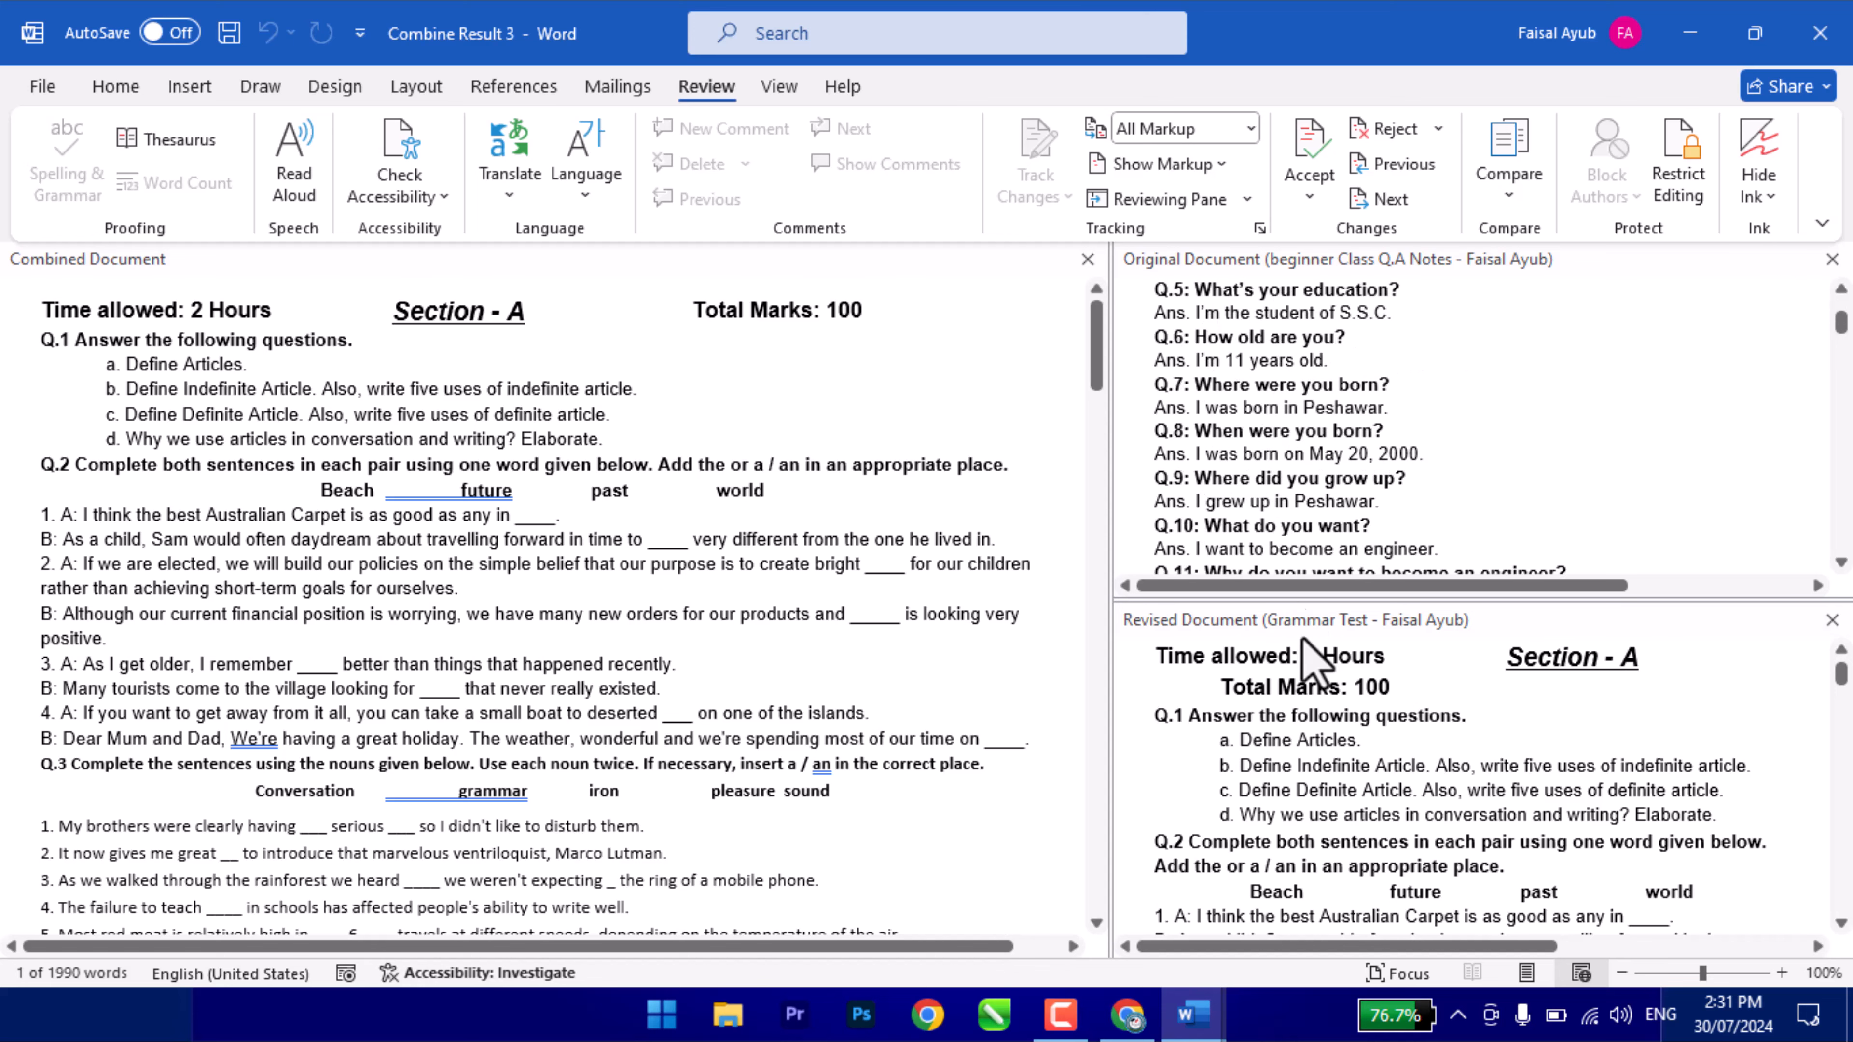
{"action": "left_click", "coordinate": [1361, 741]}
{"action": "scroll", "coordinate": [1359, 777], "scroll_direction": "down", "scroll_amount": 5}
{"action": "scroll", "coordinate": [1358, 777], "scroll_direction": "up", "scroll_amount": 5}
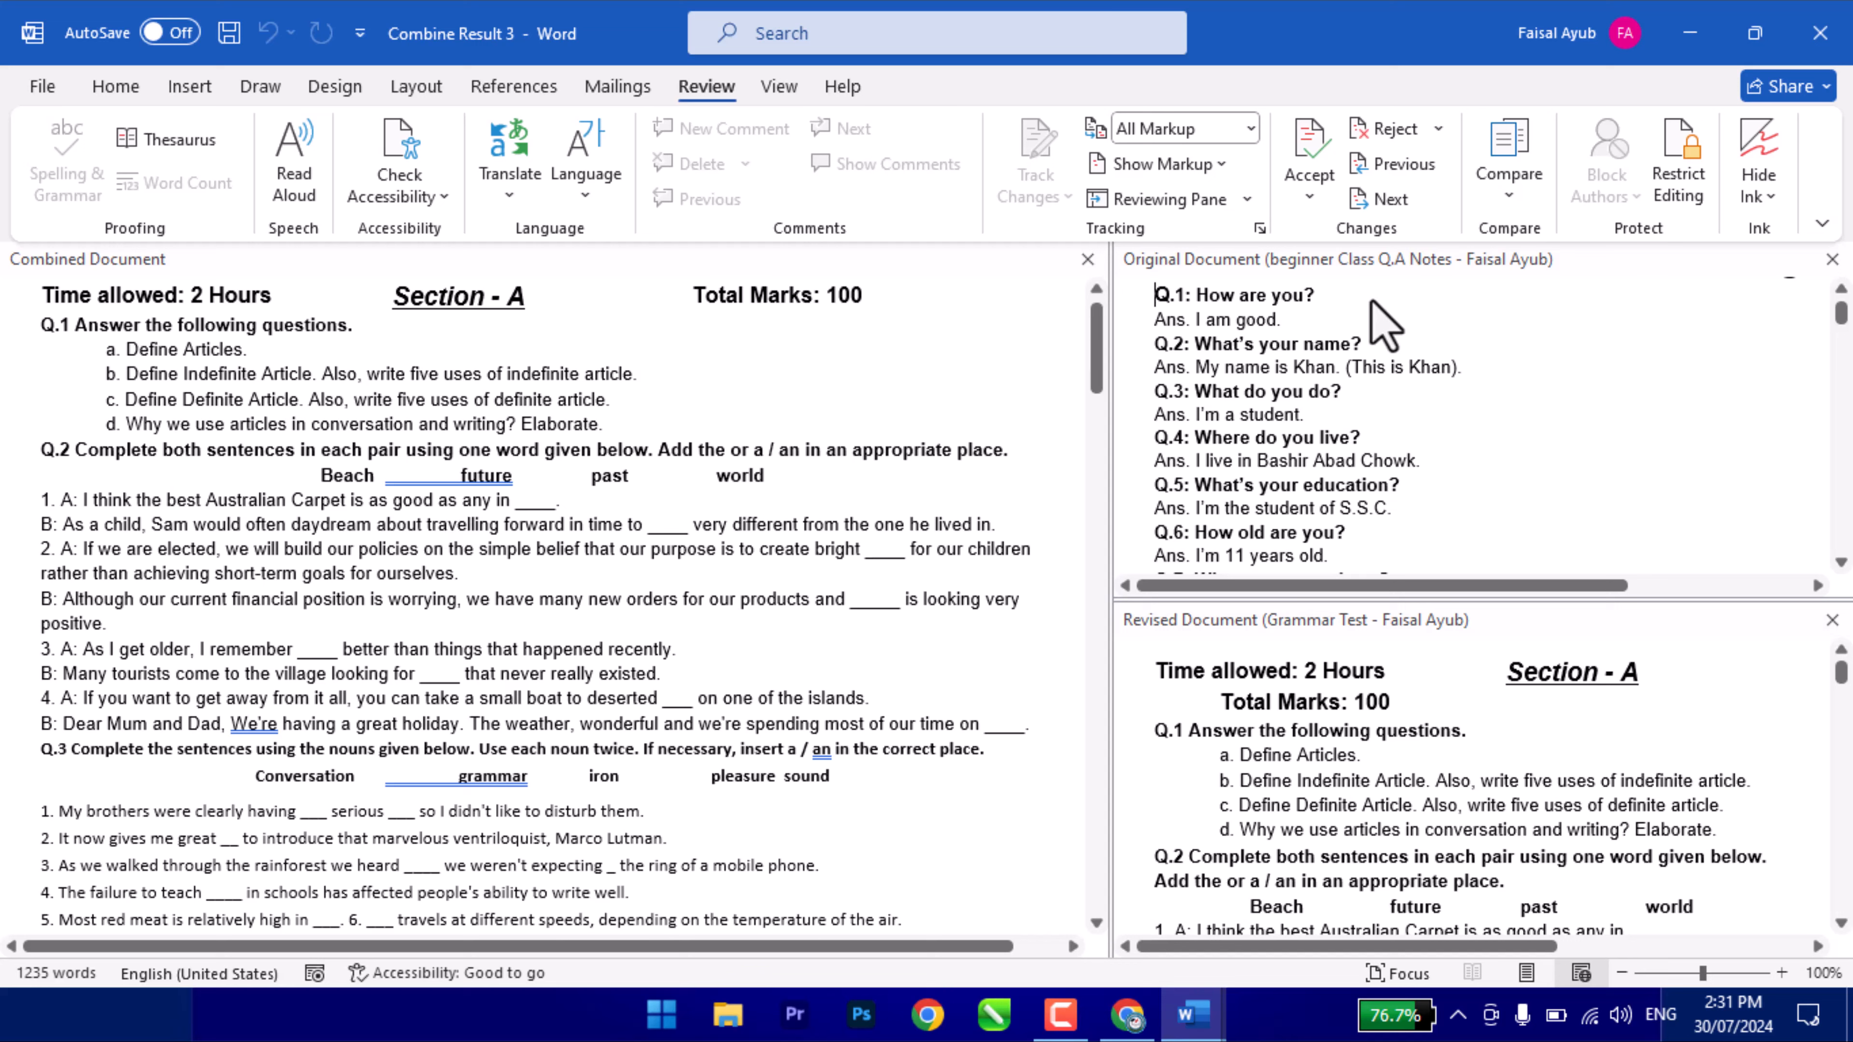
- Cycle Show Source Documents through Revised only, Original only, Hide, and Show Both
{"action": "left_click", "coordinate": [1508, 172]}
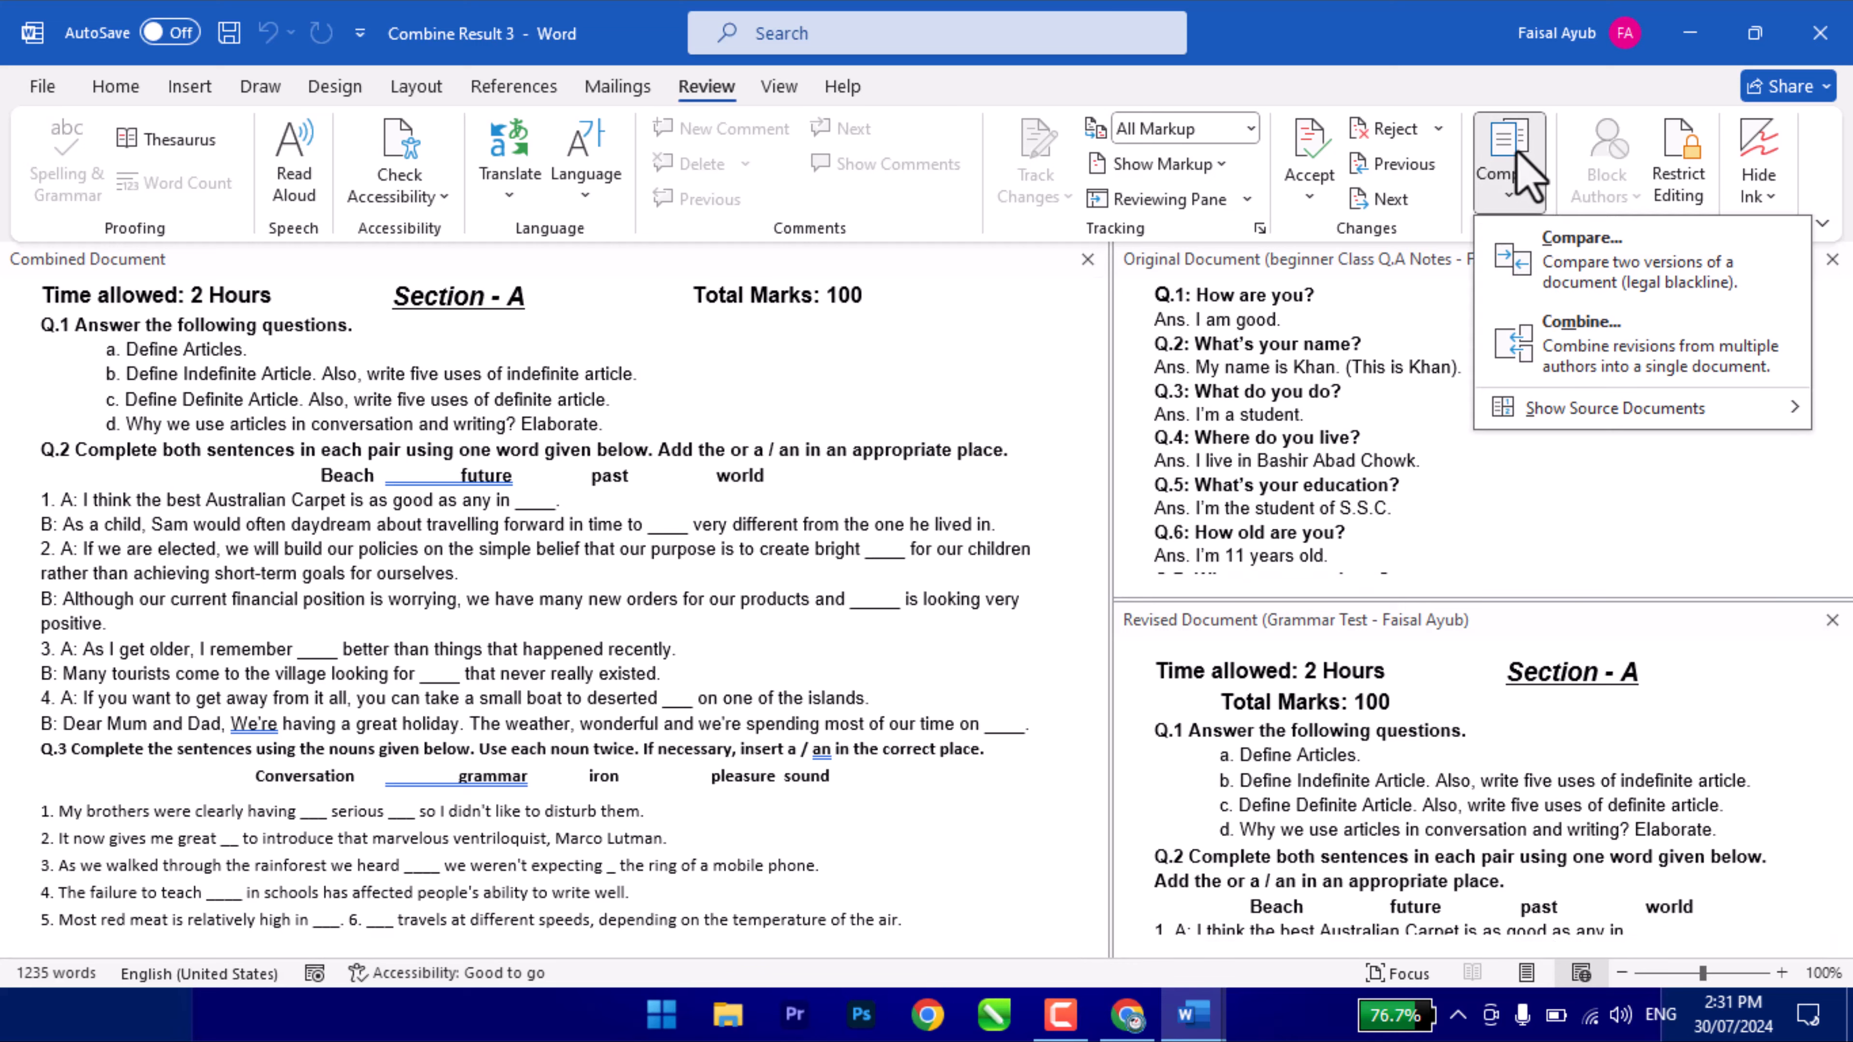
{"action": "mouse_move", "coordinate": [1594, 409]}
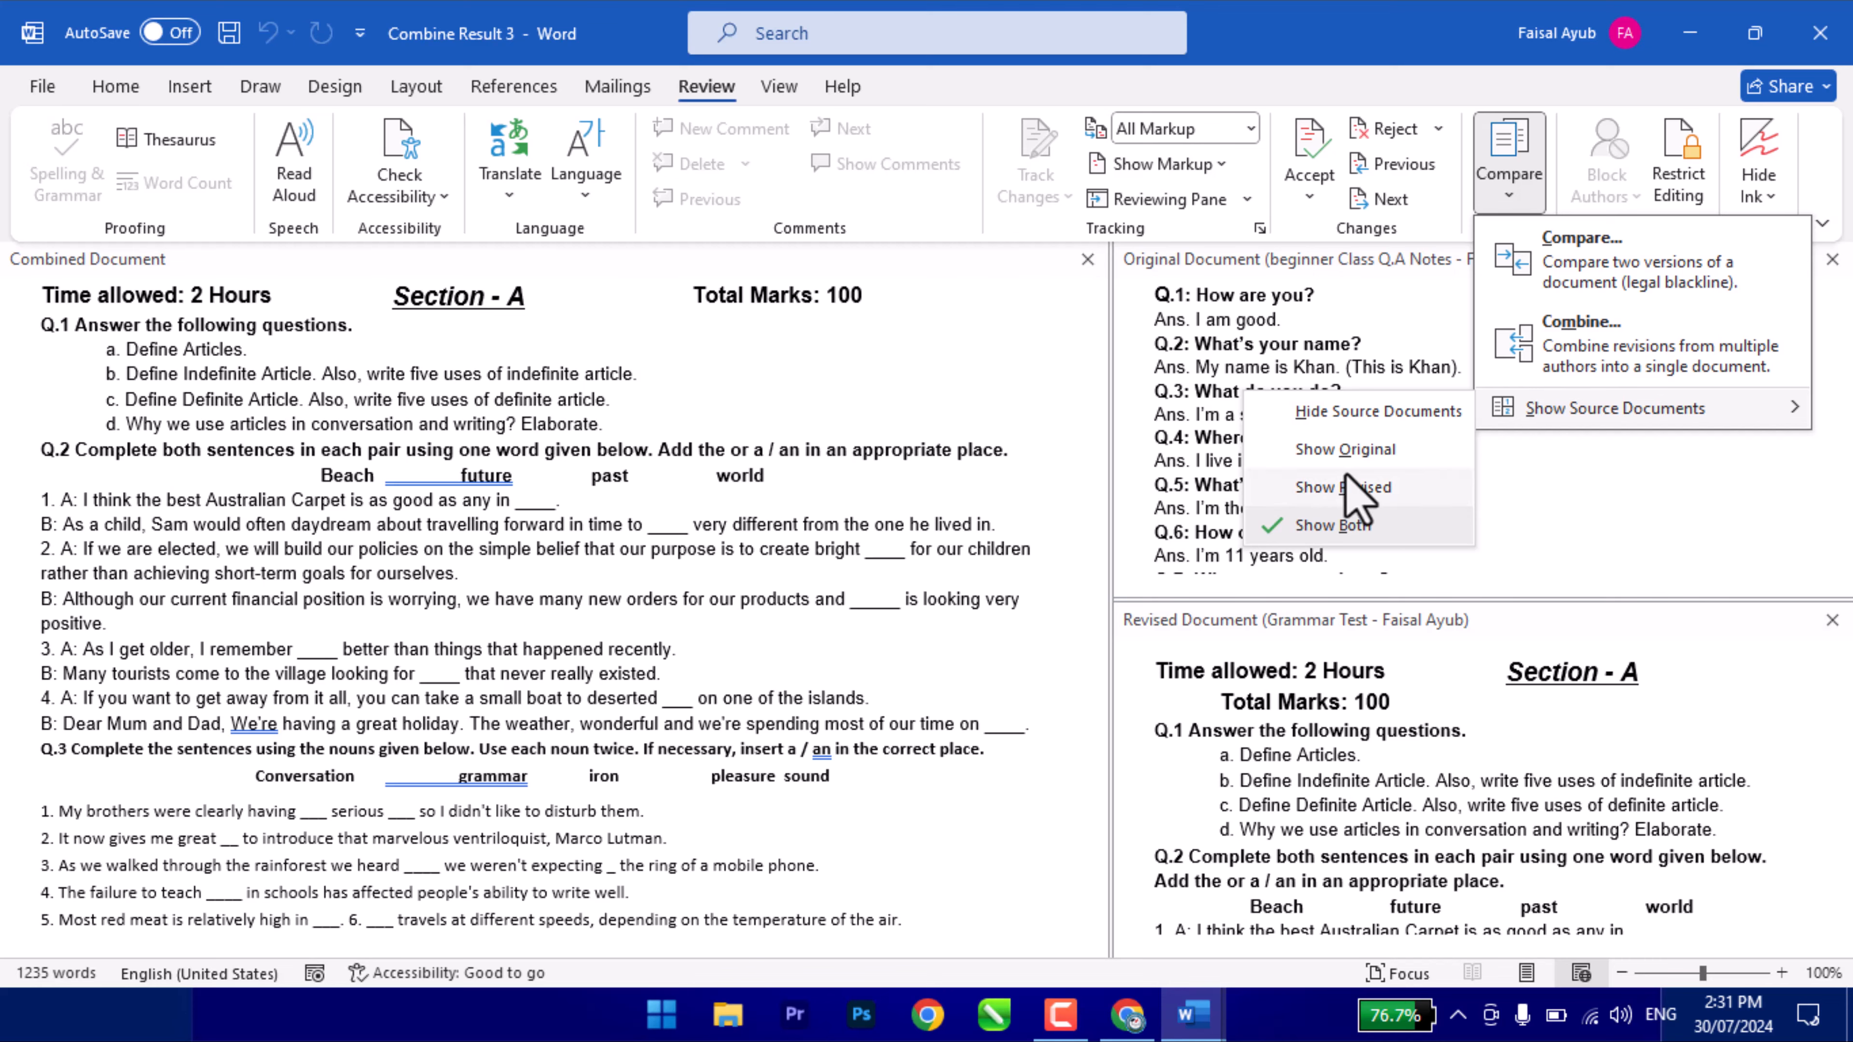
{"action": "left_click", "coordinate": [1353, 490]}
{"action": "left_click", "coordinate": [1508, 192]}
{"action": "mouse_move", "coordinate": [1532, 409]}
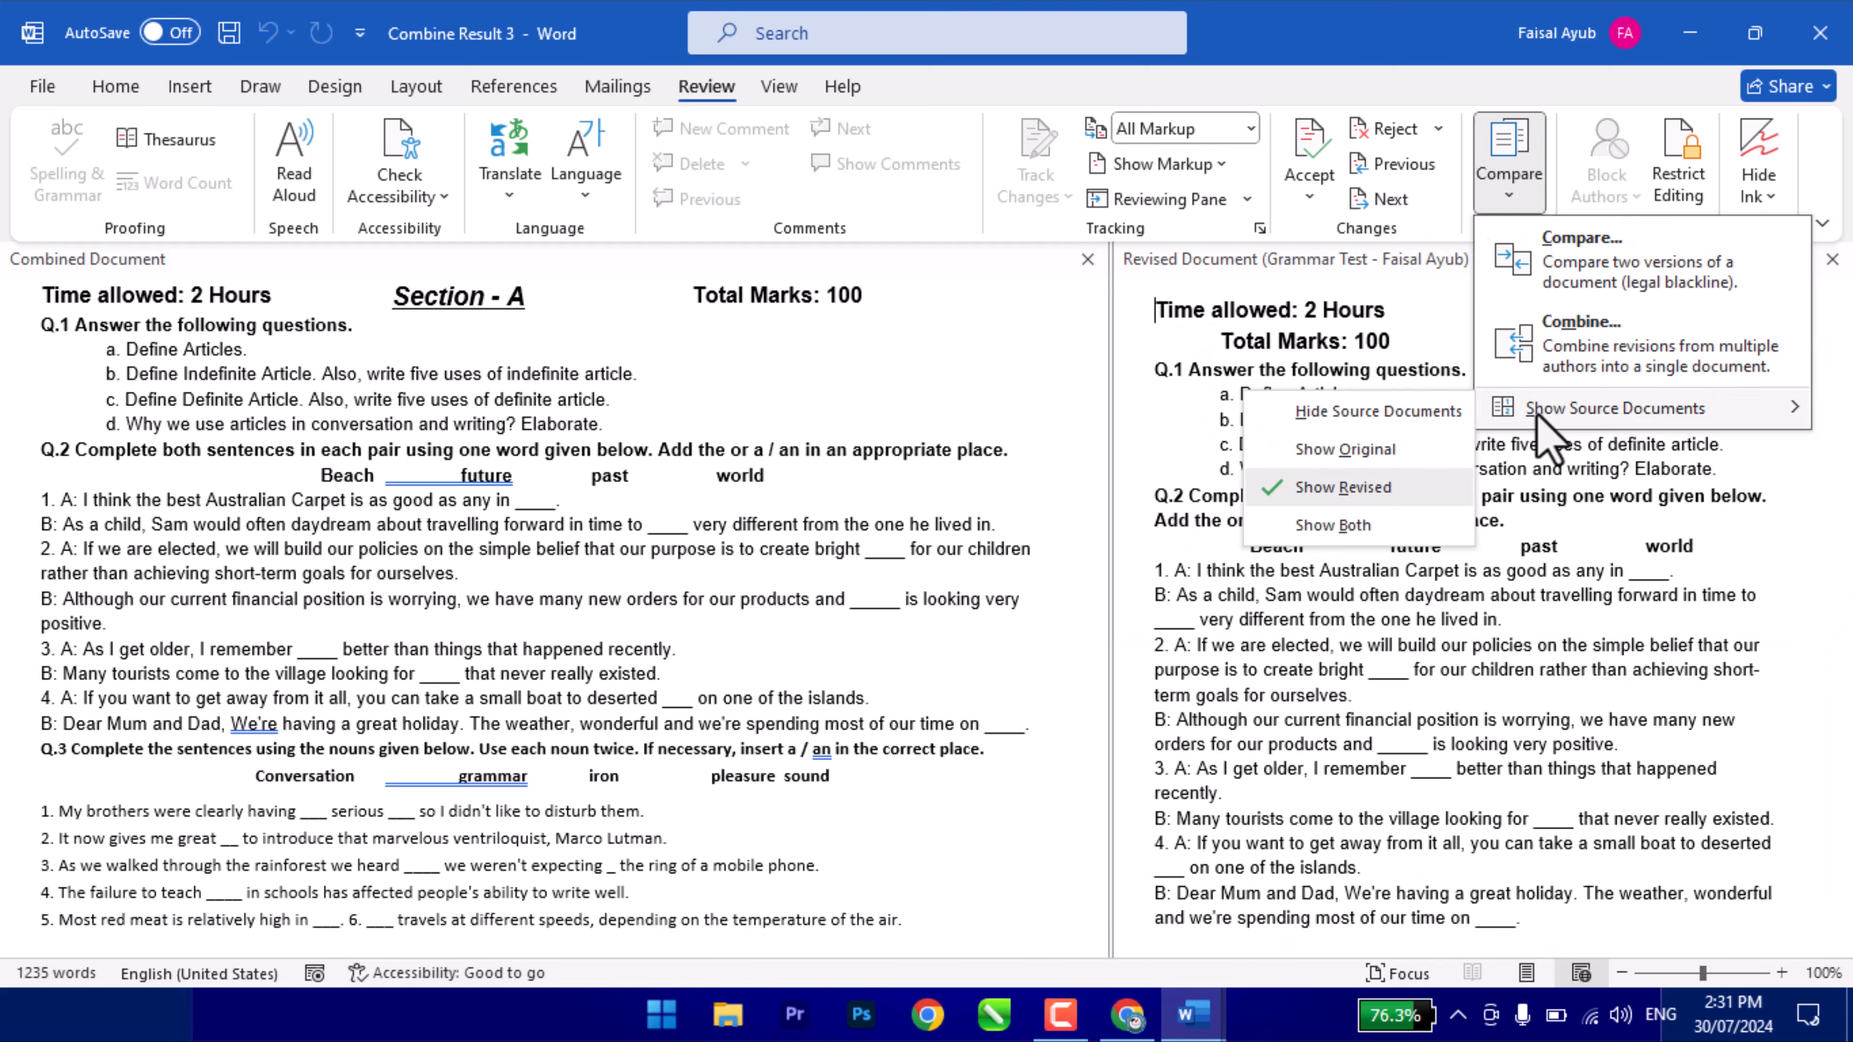
{"action": "left_click", "coordinate": [1335, 451]}
{"action": "left_click", "coordinate": [1503, 192]}
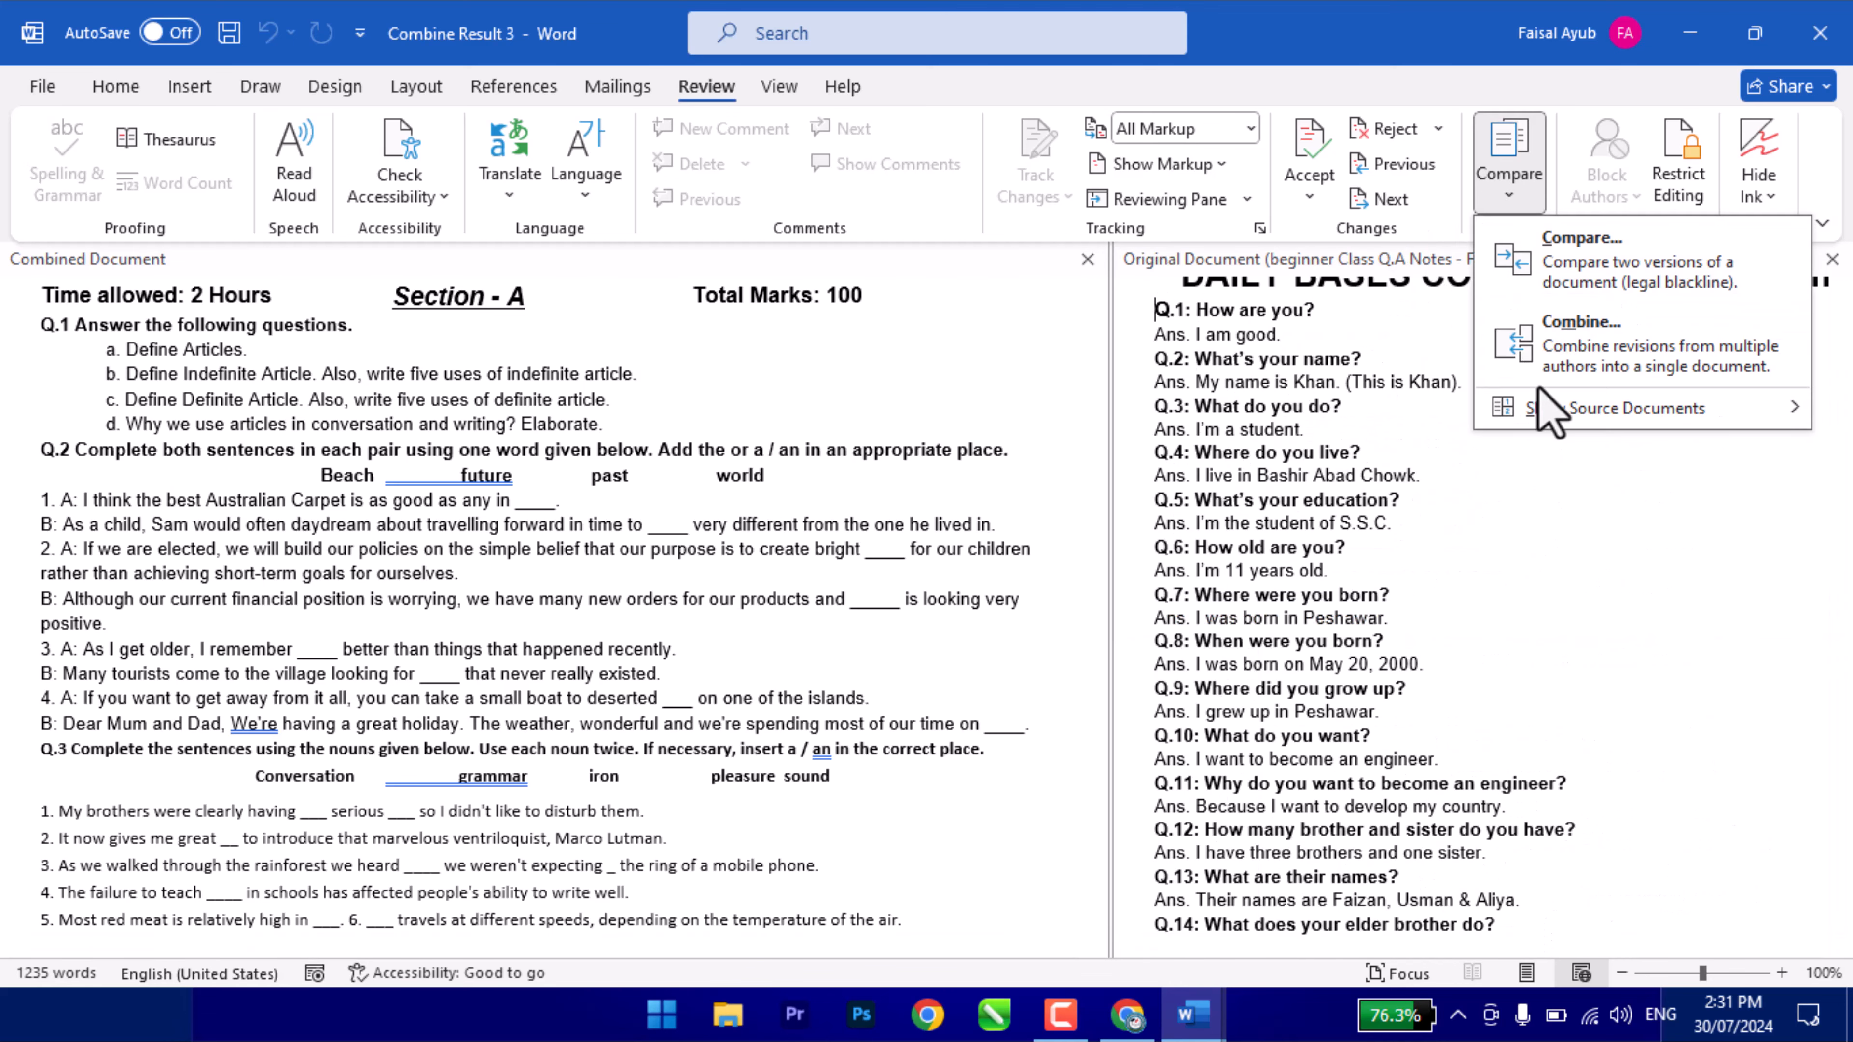
{"action": "mouse_move", "coordinate": [1539, 408]}
{"action": "left_click", "coordinate": [1345, 411]}
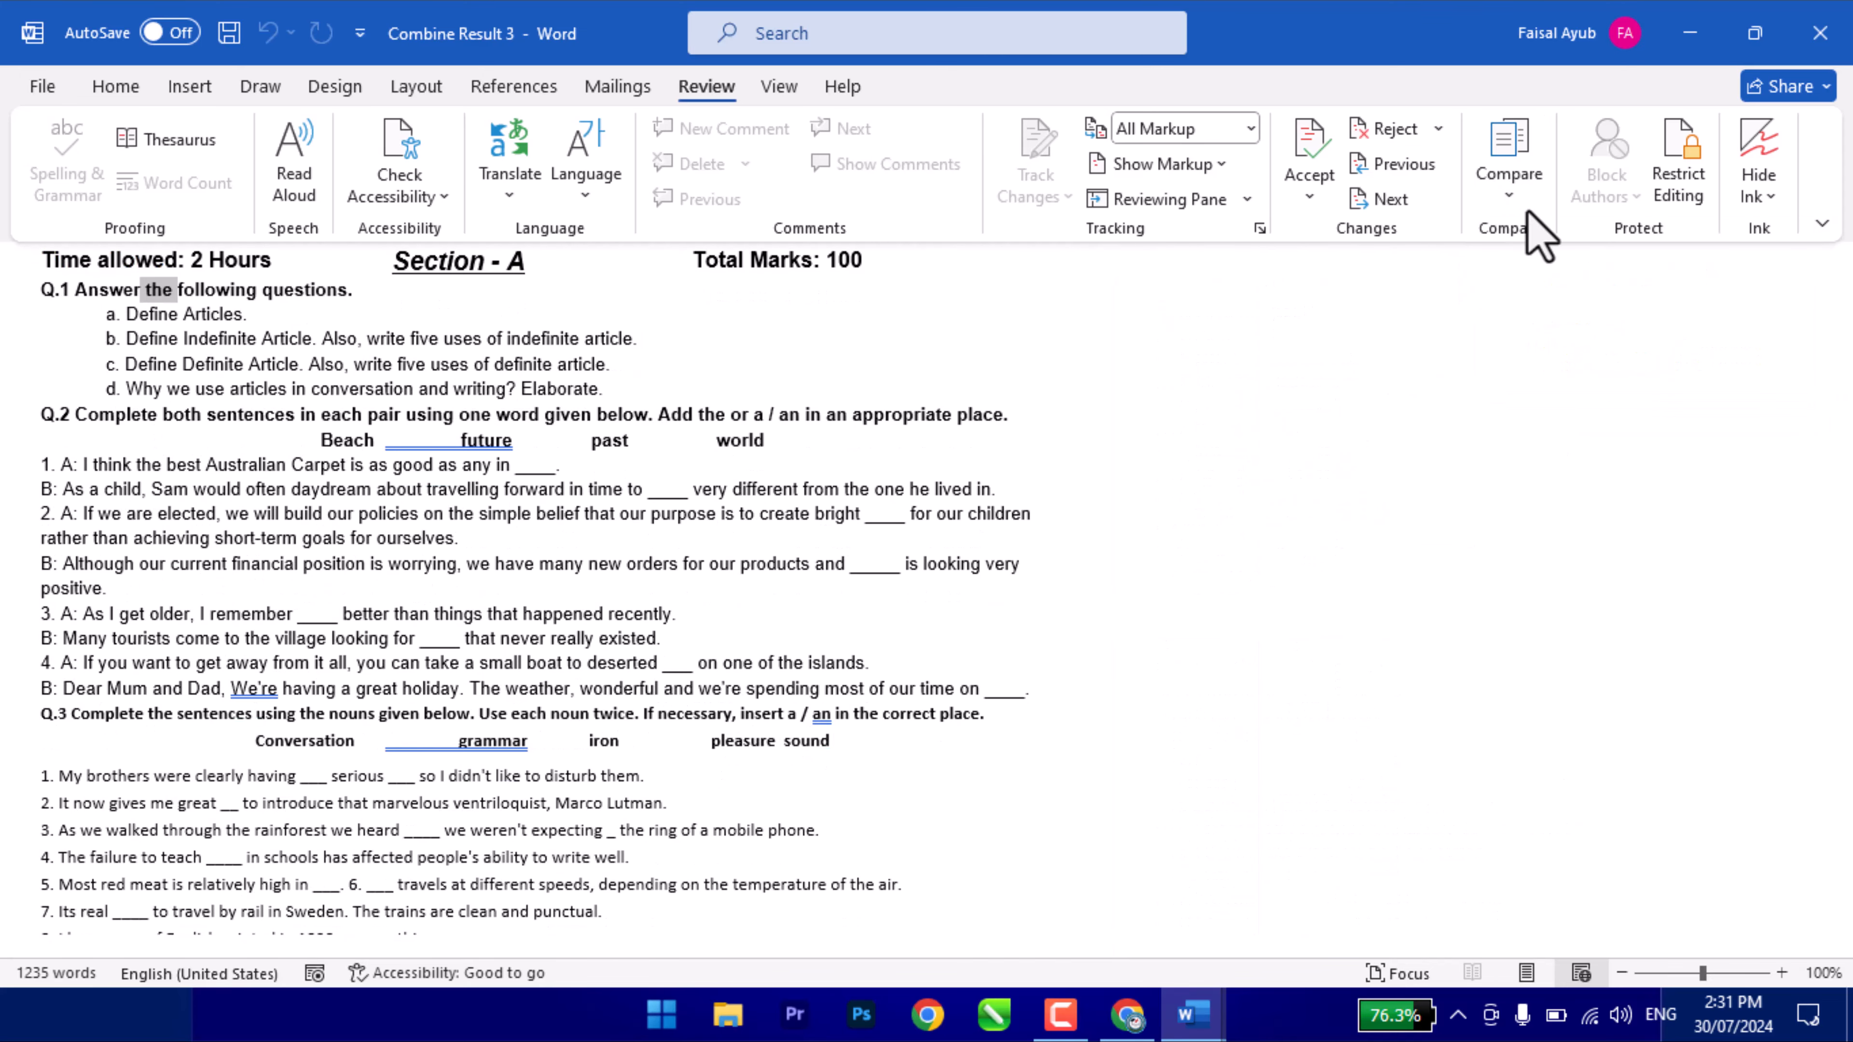
{"action": "left_click", "coordinate": [1508, 192]}
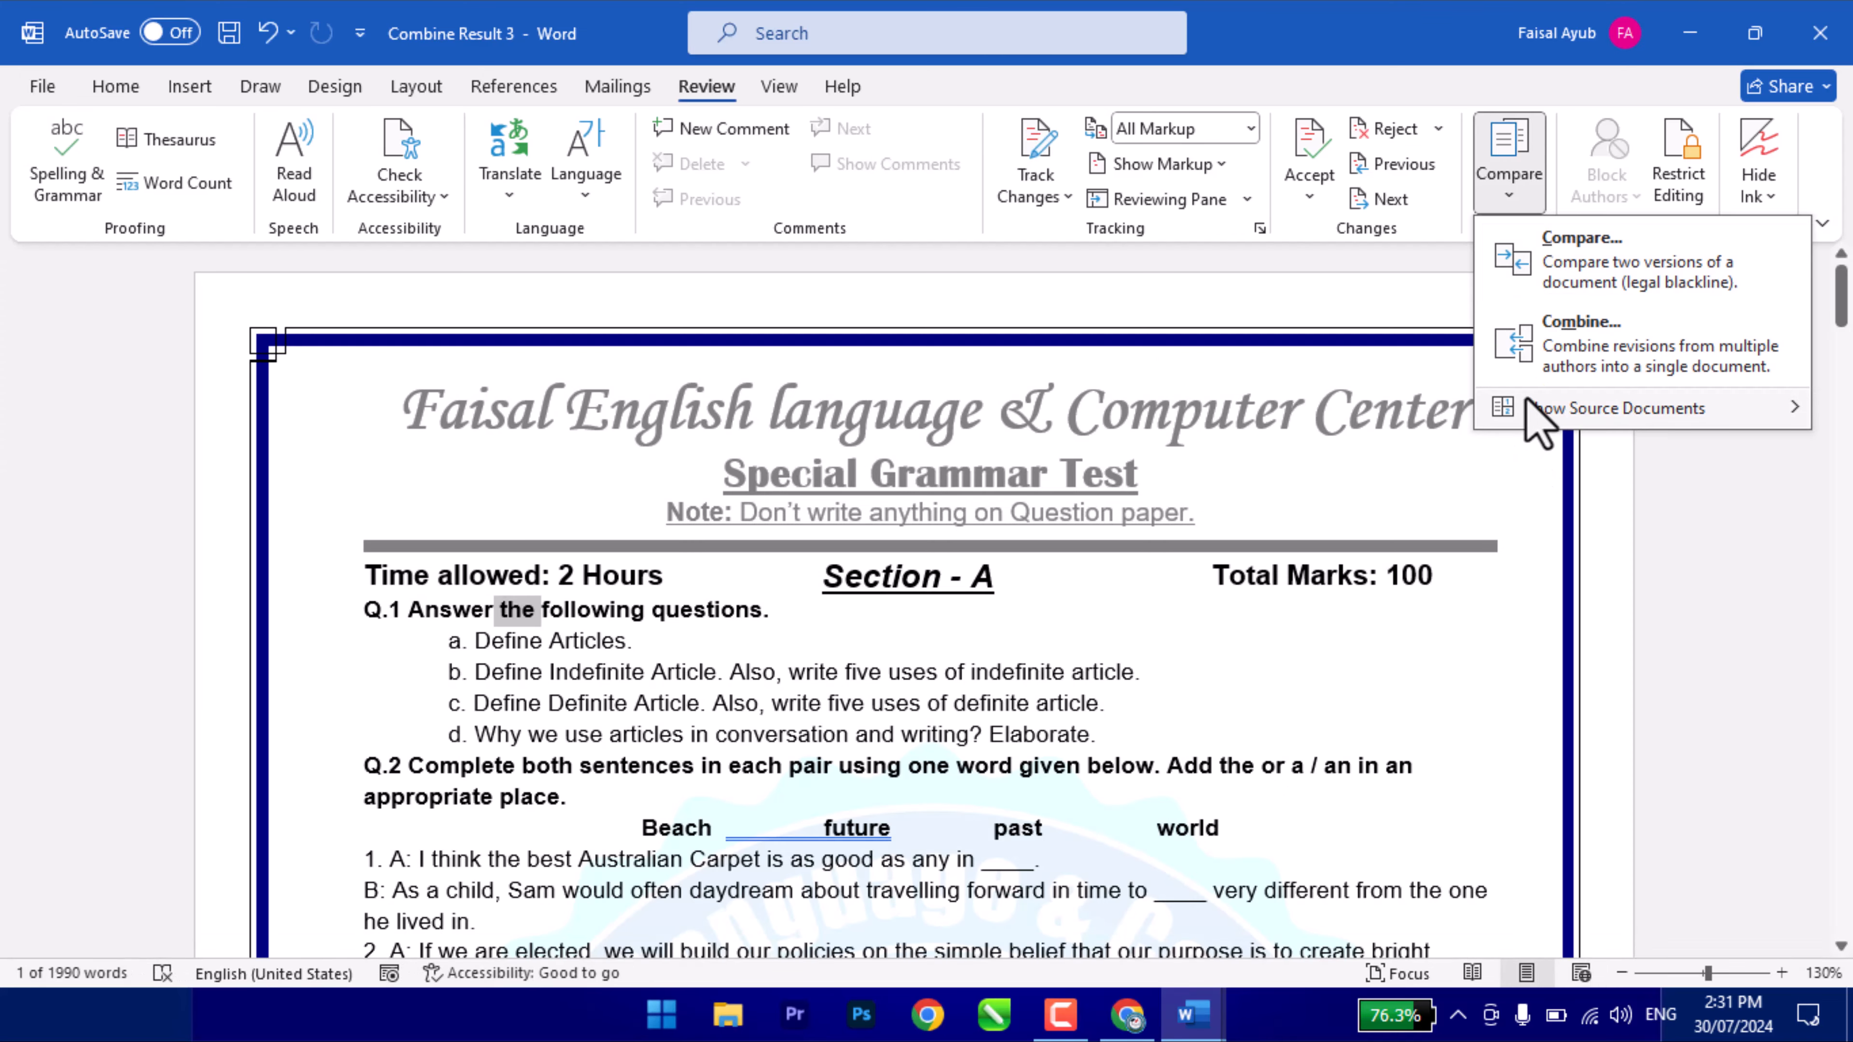
{"action": "mouse_move", "coordinate": [1531, 409]}
{"action": "left_click", "coordinate": [1335, 525]}
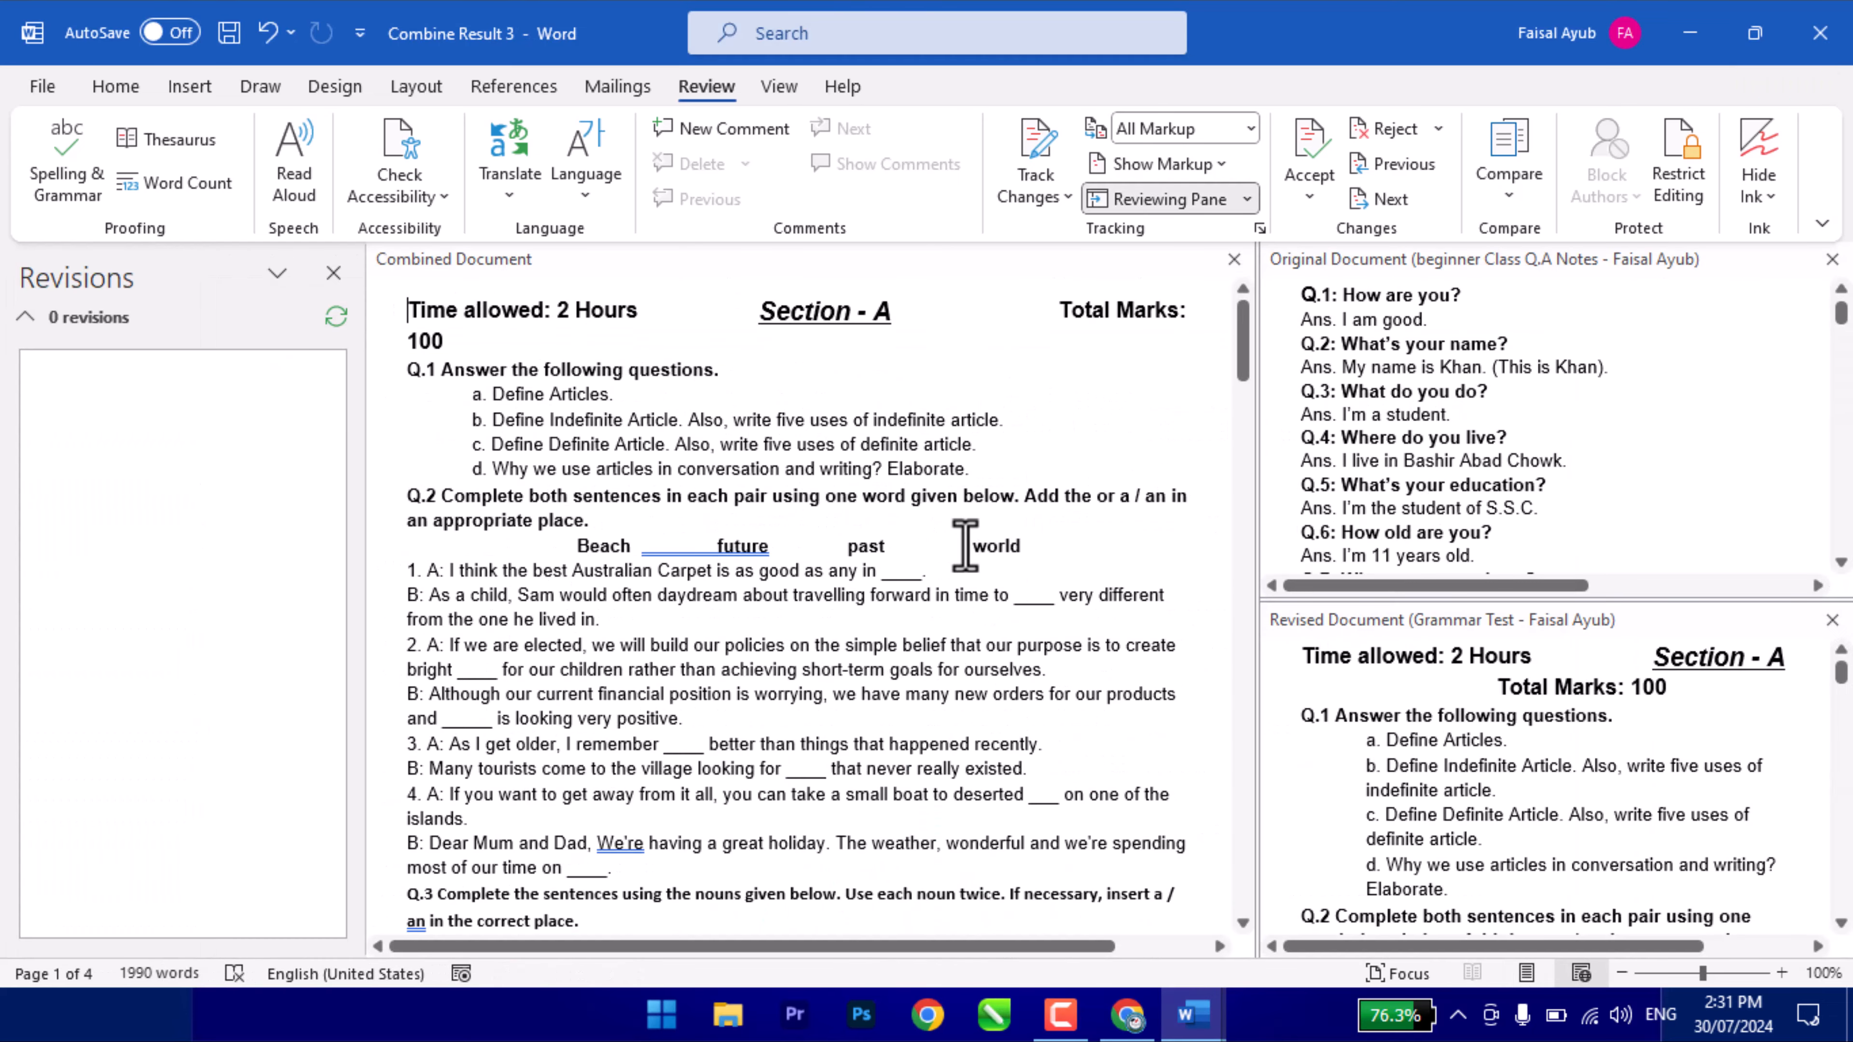
- Close the Revisions, Original and Revised panes, then close Combine Result 3
{"action": "left_click", "coordinate": [333, 272]}
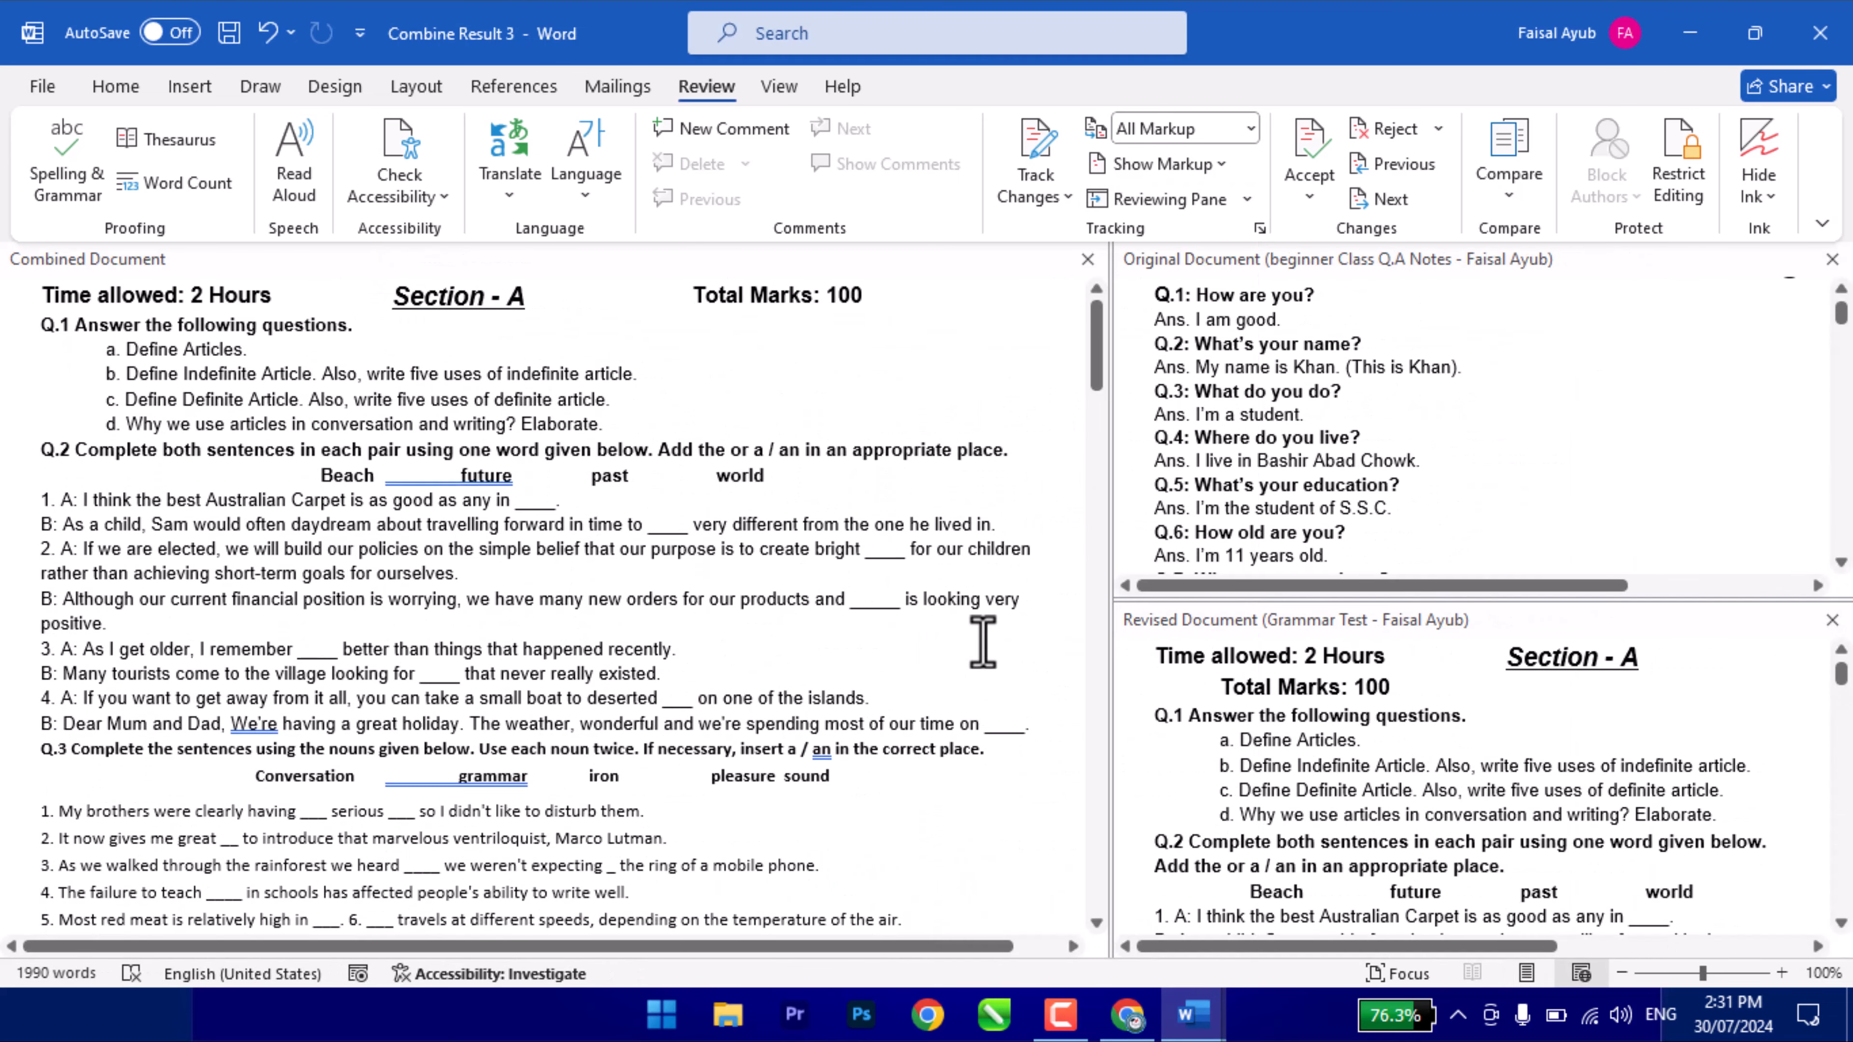
{"action": "left_click", "coordinate": [1831, 259]}
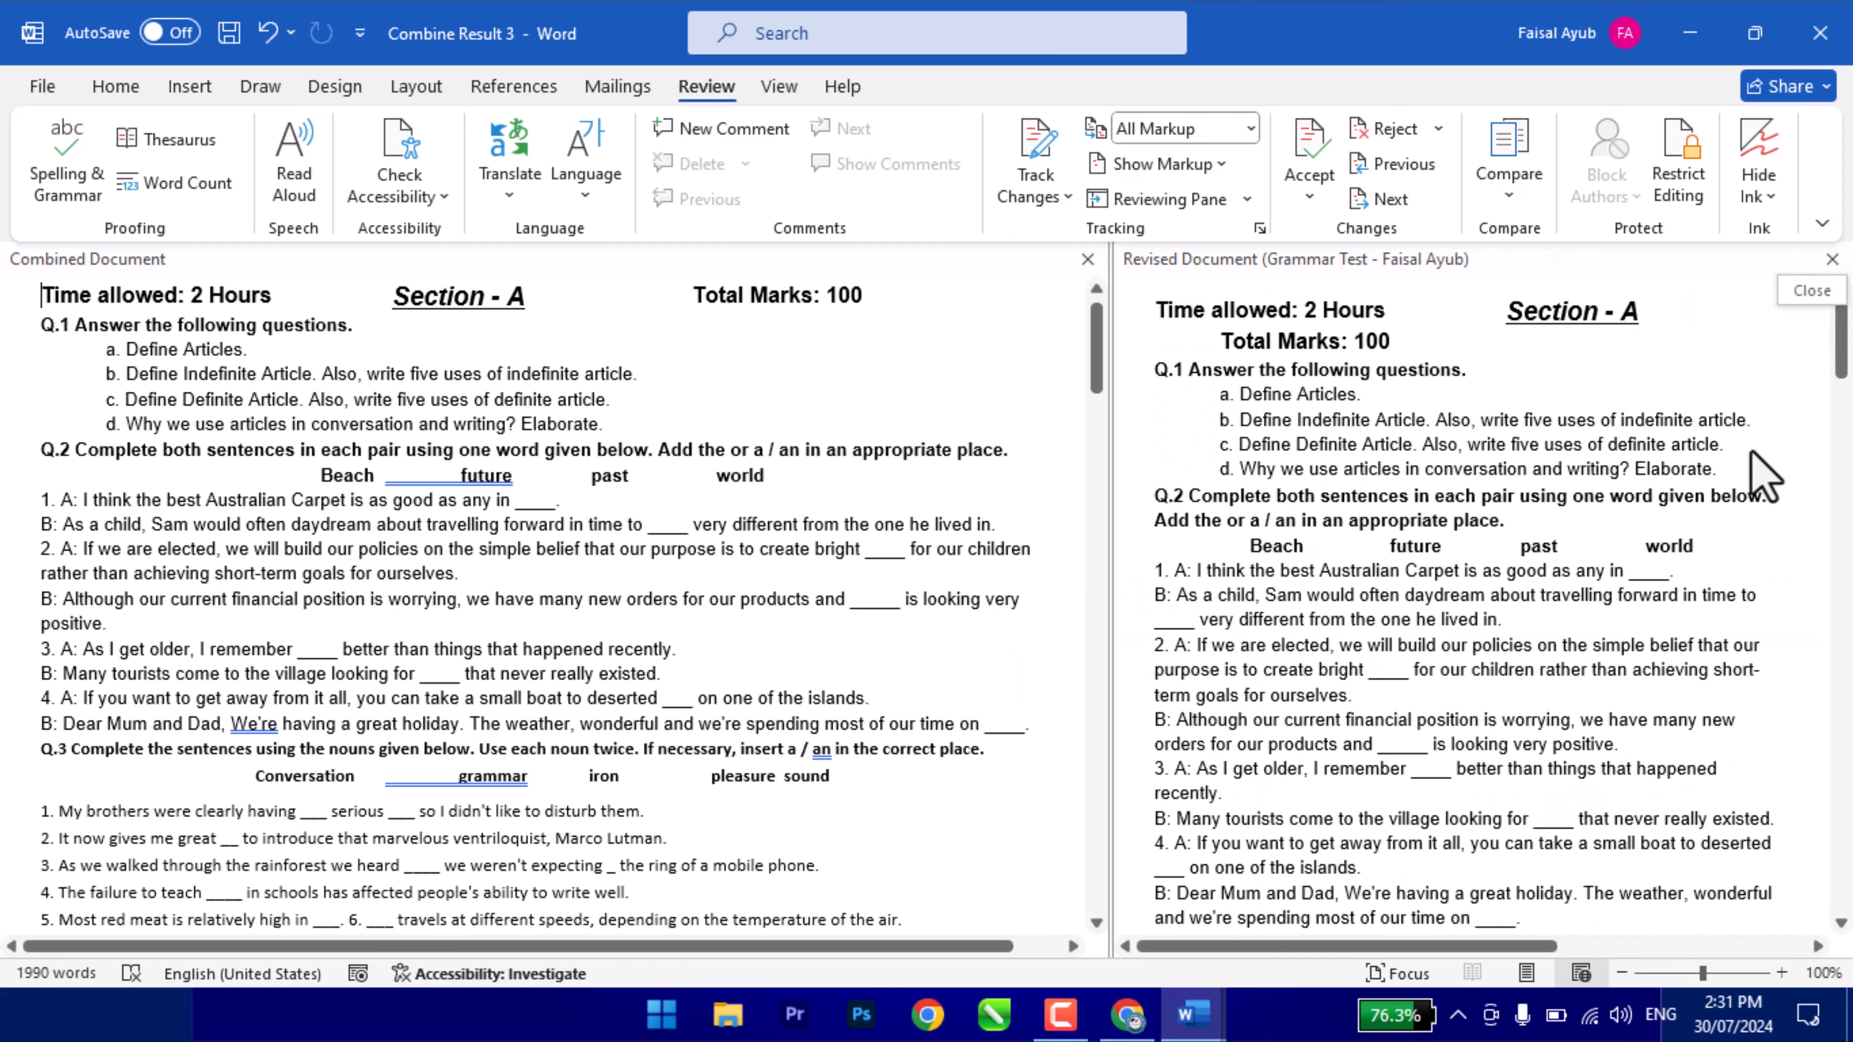
{"action": "left_click", "coordinate": [1831, 259]}
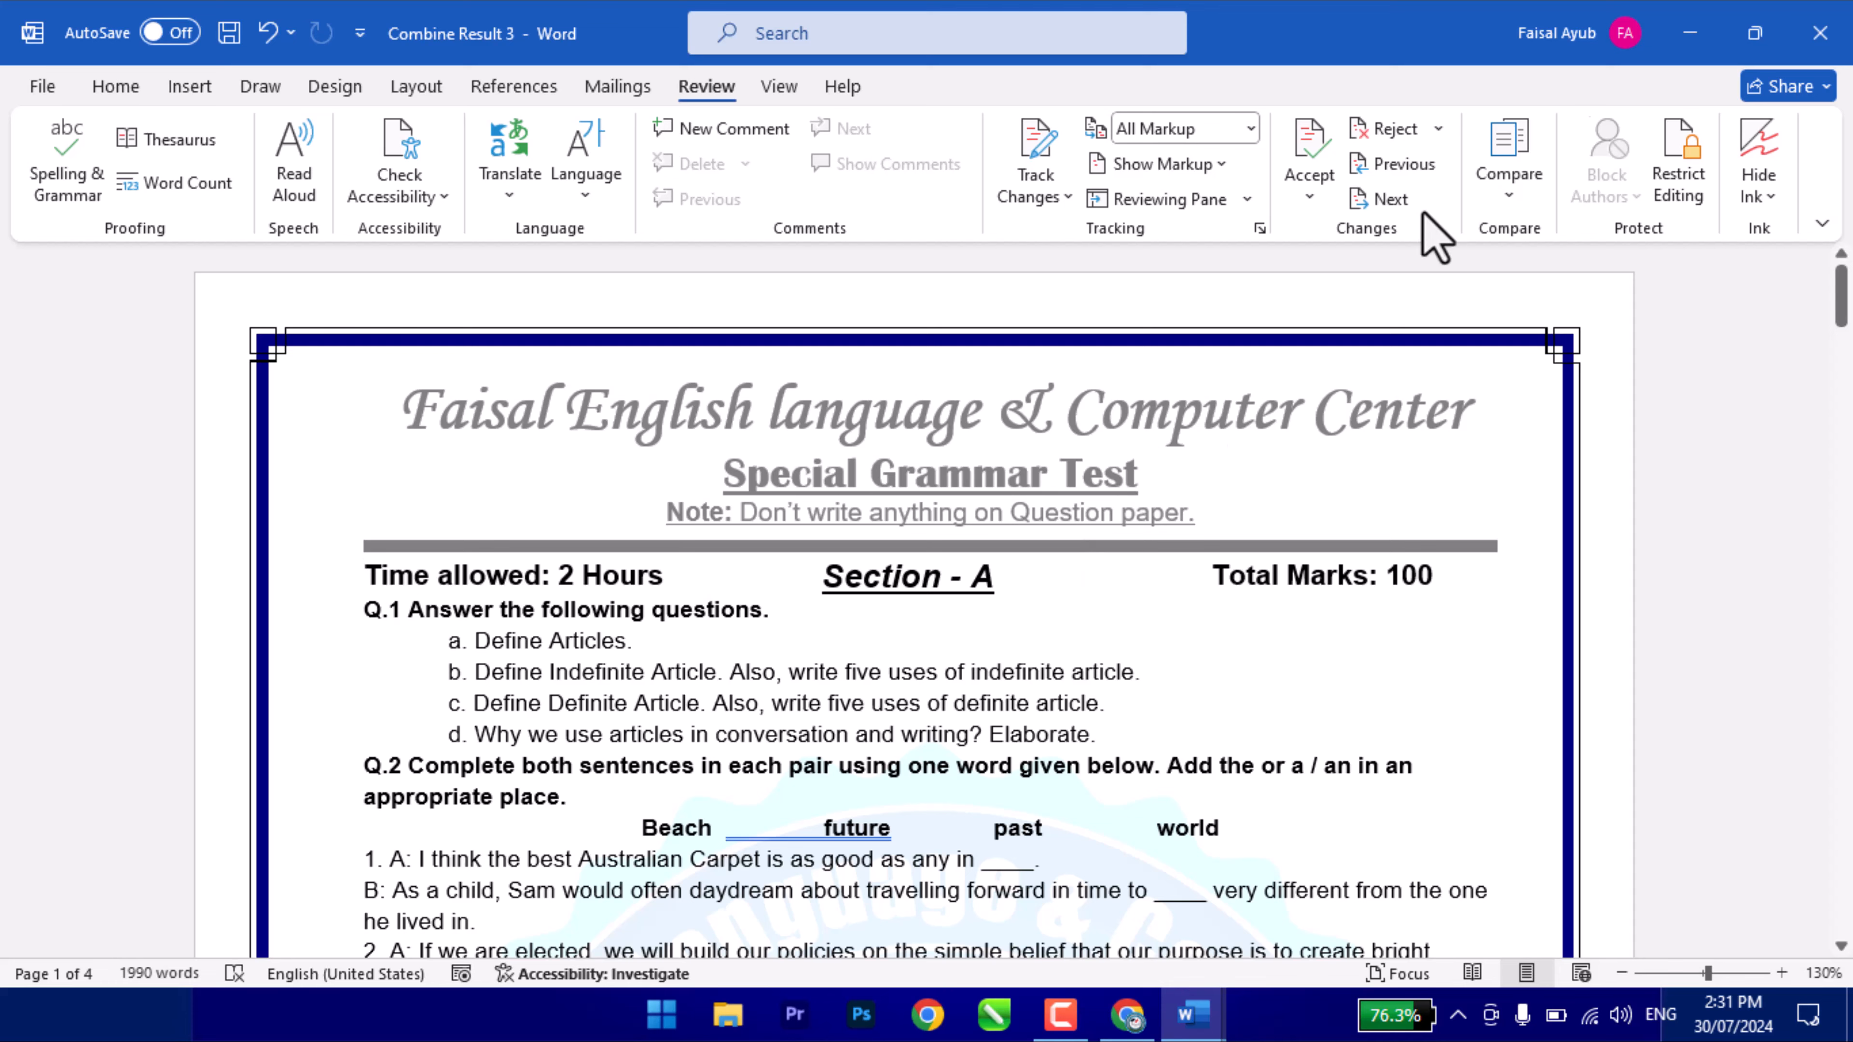
{"action": "left_click", "coordinate": [1820, 33]}
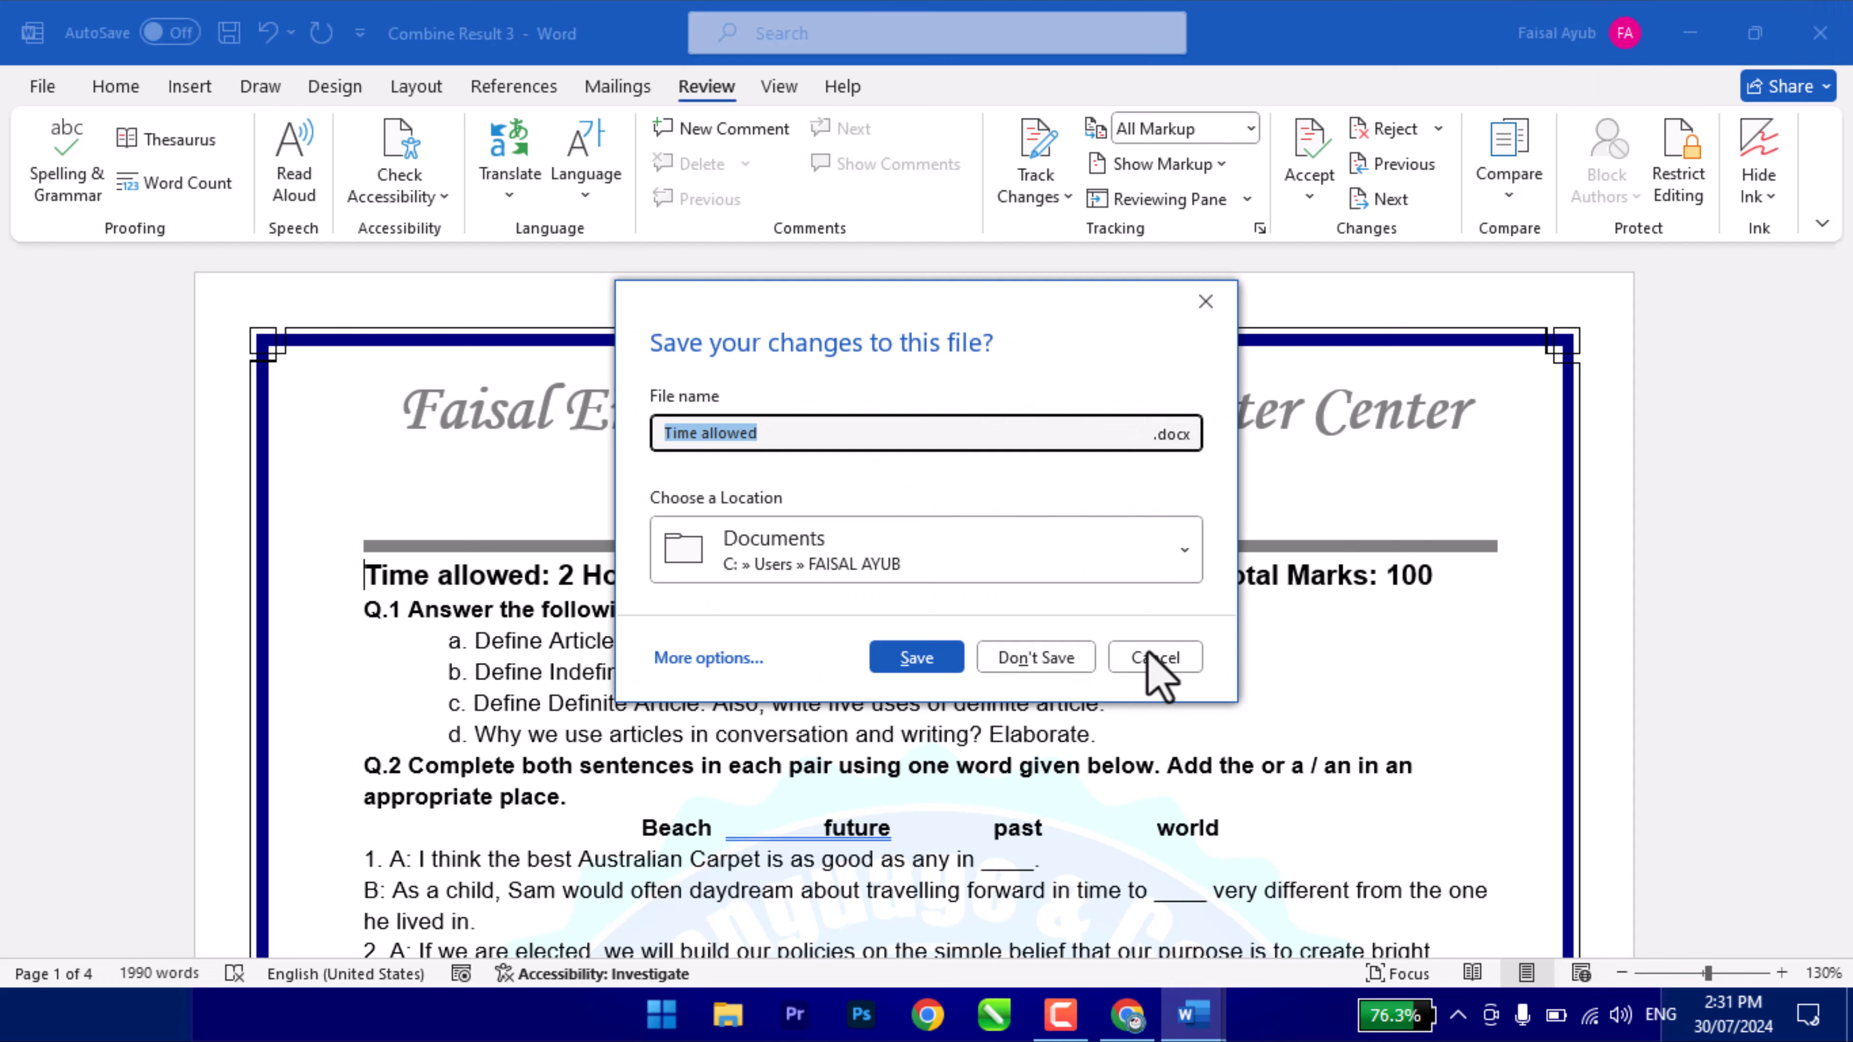
- Discard the combined document unsaved, then open Document2's Restrict Editing options
{"action": "left_click", "coordinate": [1036, 655]}
{"action": "scroll", "coordinate": [862, 493], "scroll_direction": "up", "scroll_amount": 3}
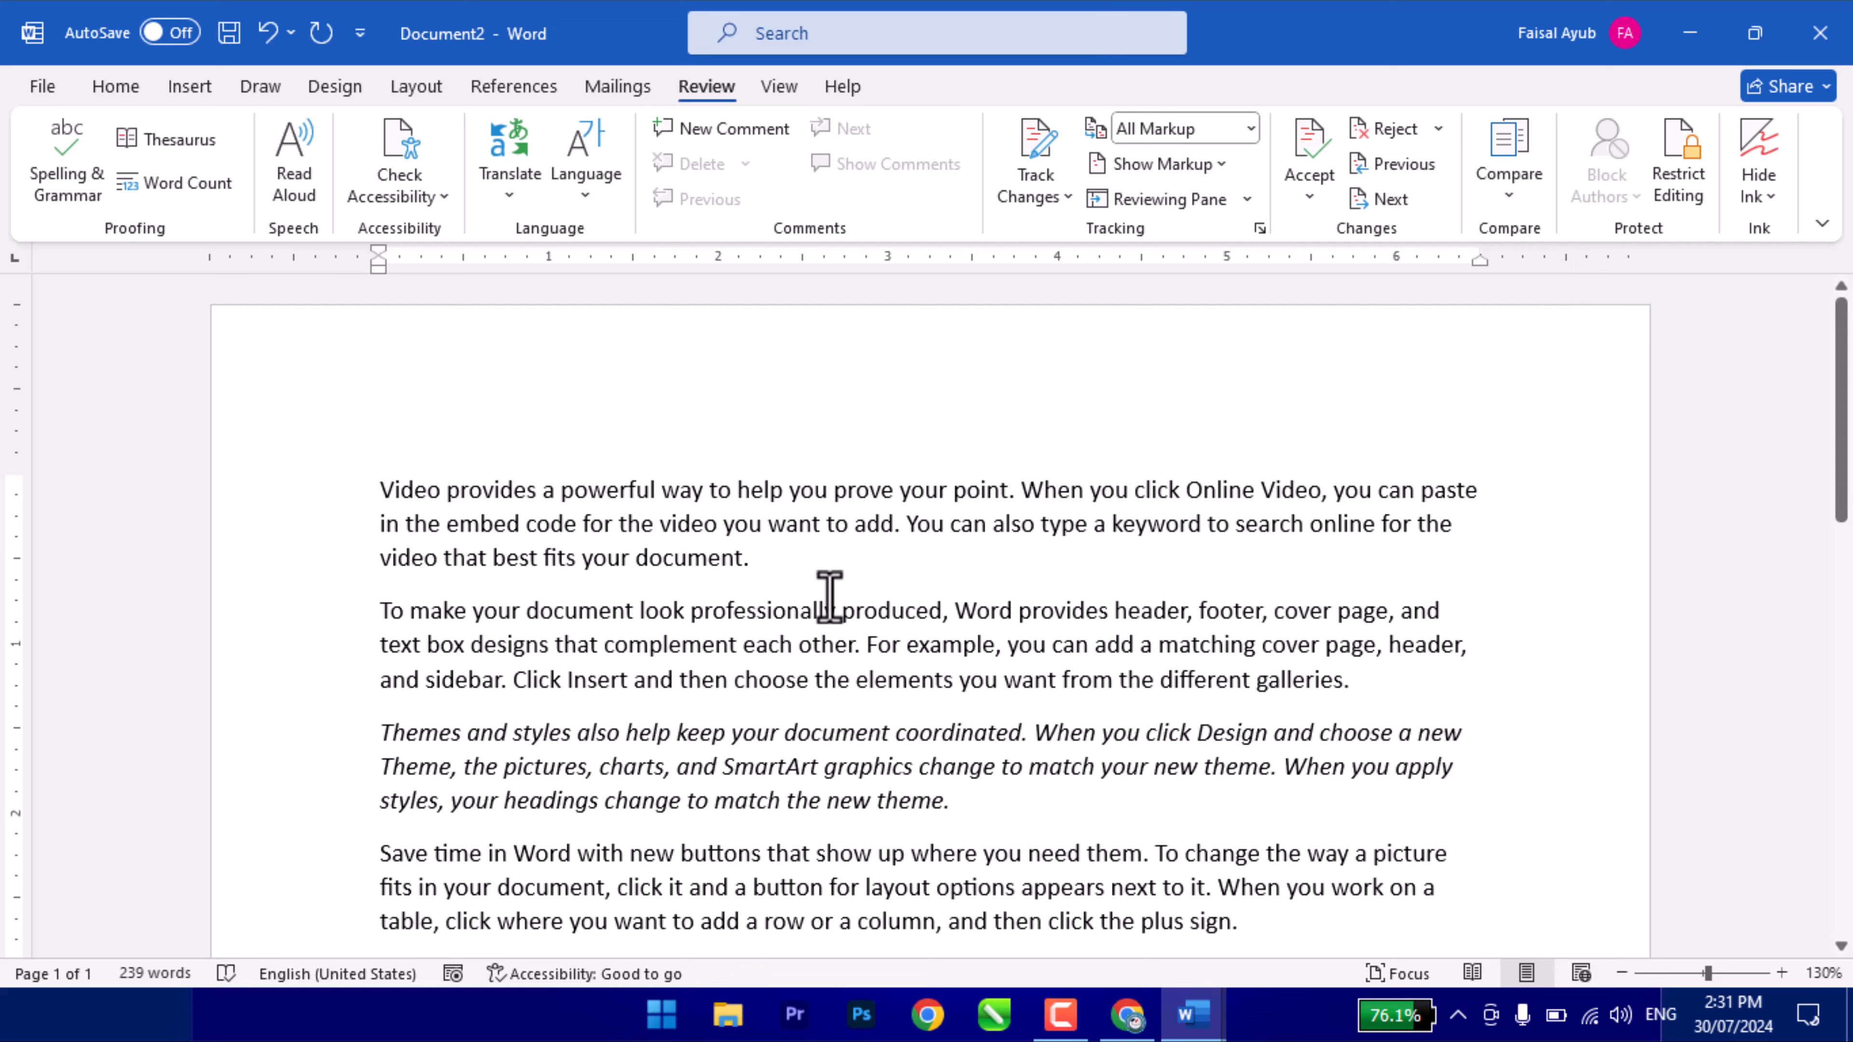
{"action": "left_click_drag", "start_coordinate": [760, 579], "coordinate": [298, 464]}
{"action": "left_click", "coordinate": [689, 566]}
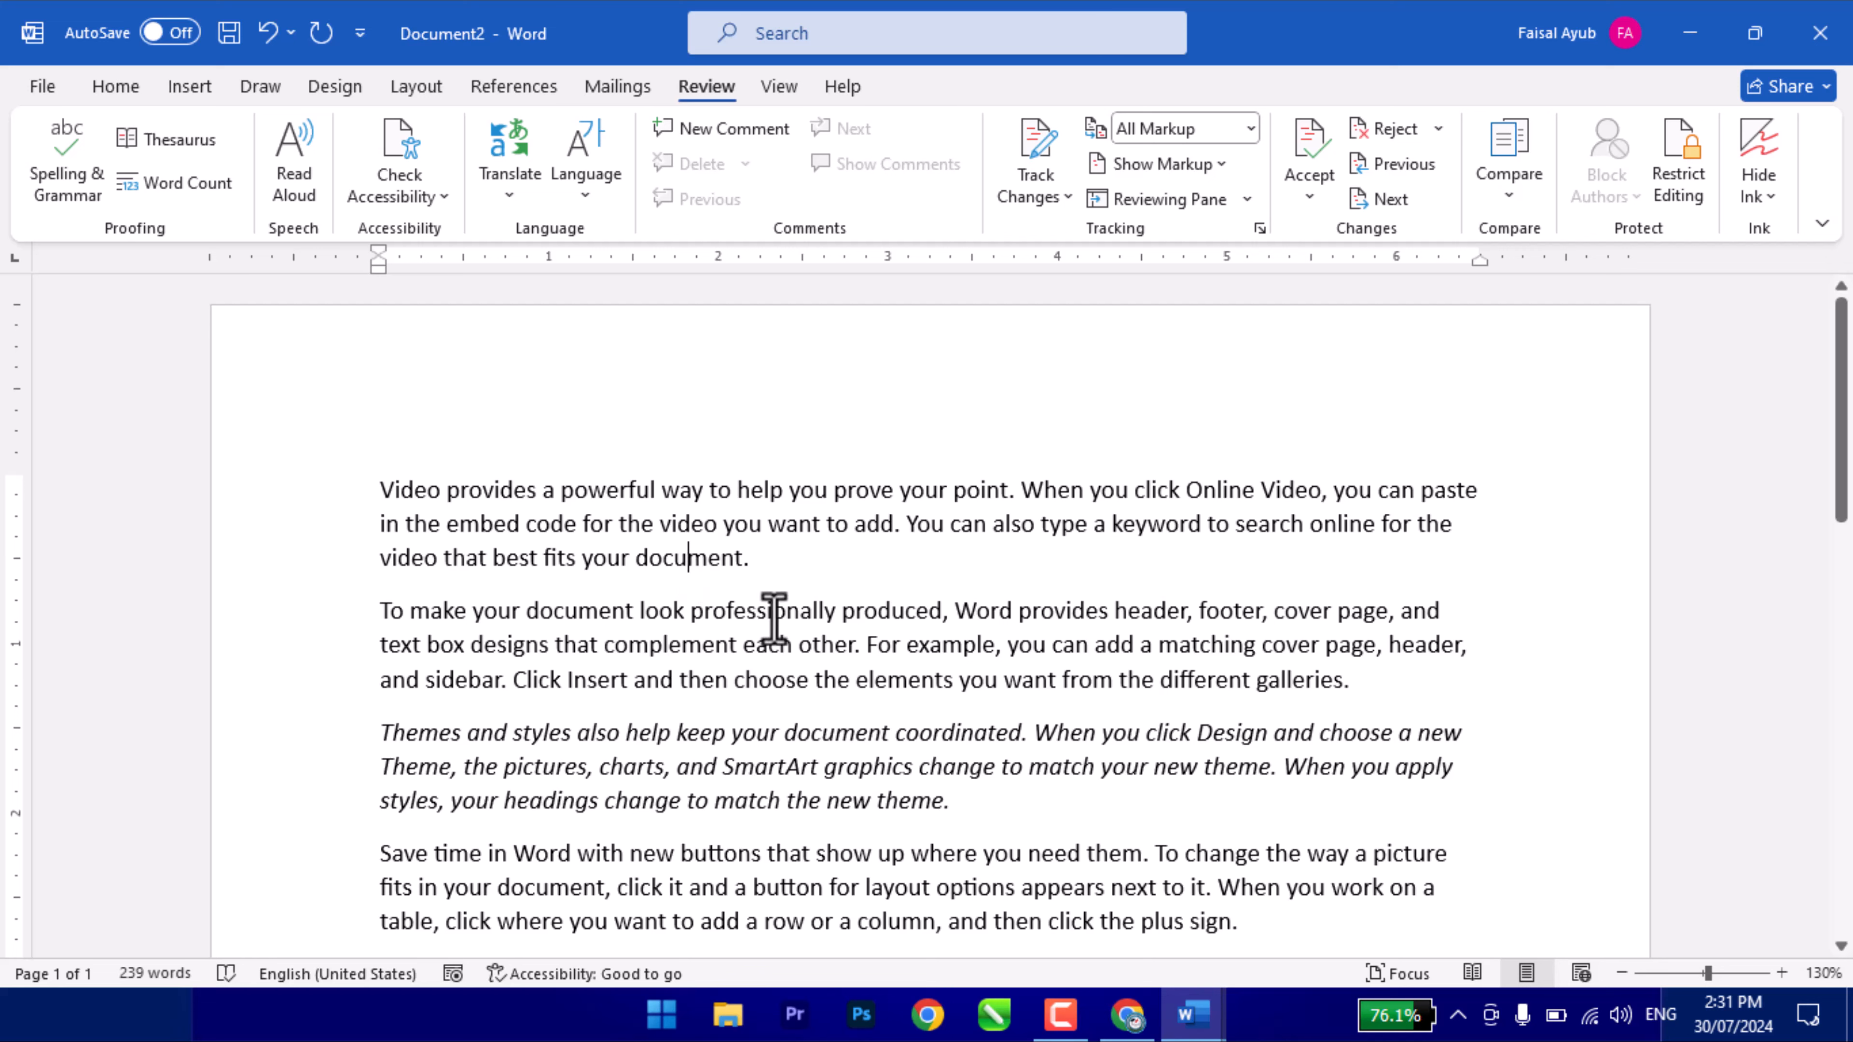
{"action": "left_click", "coordinate": [751, 642]}
{"action": "left_click", "coordinate": [1671, 189]}
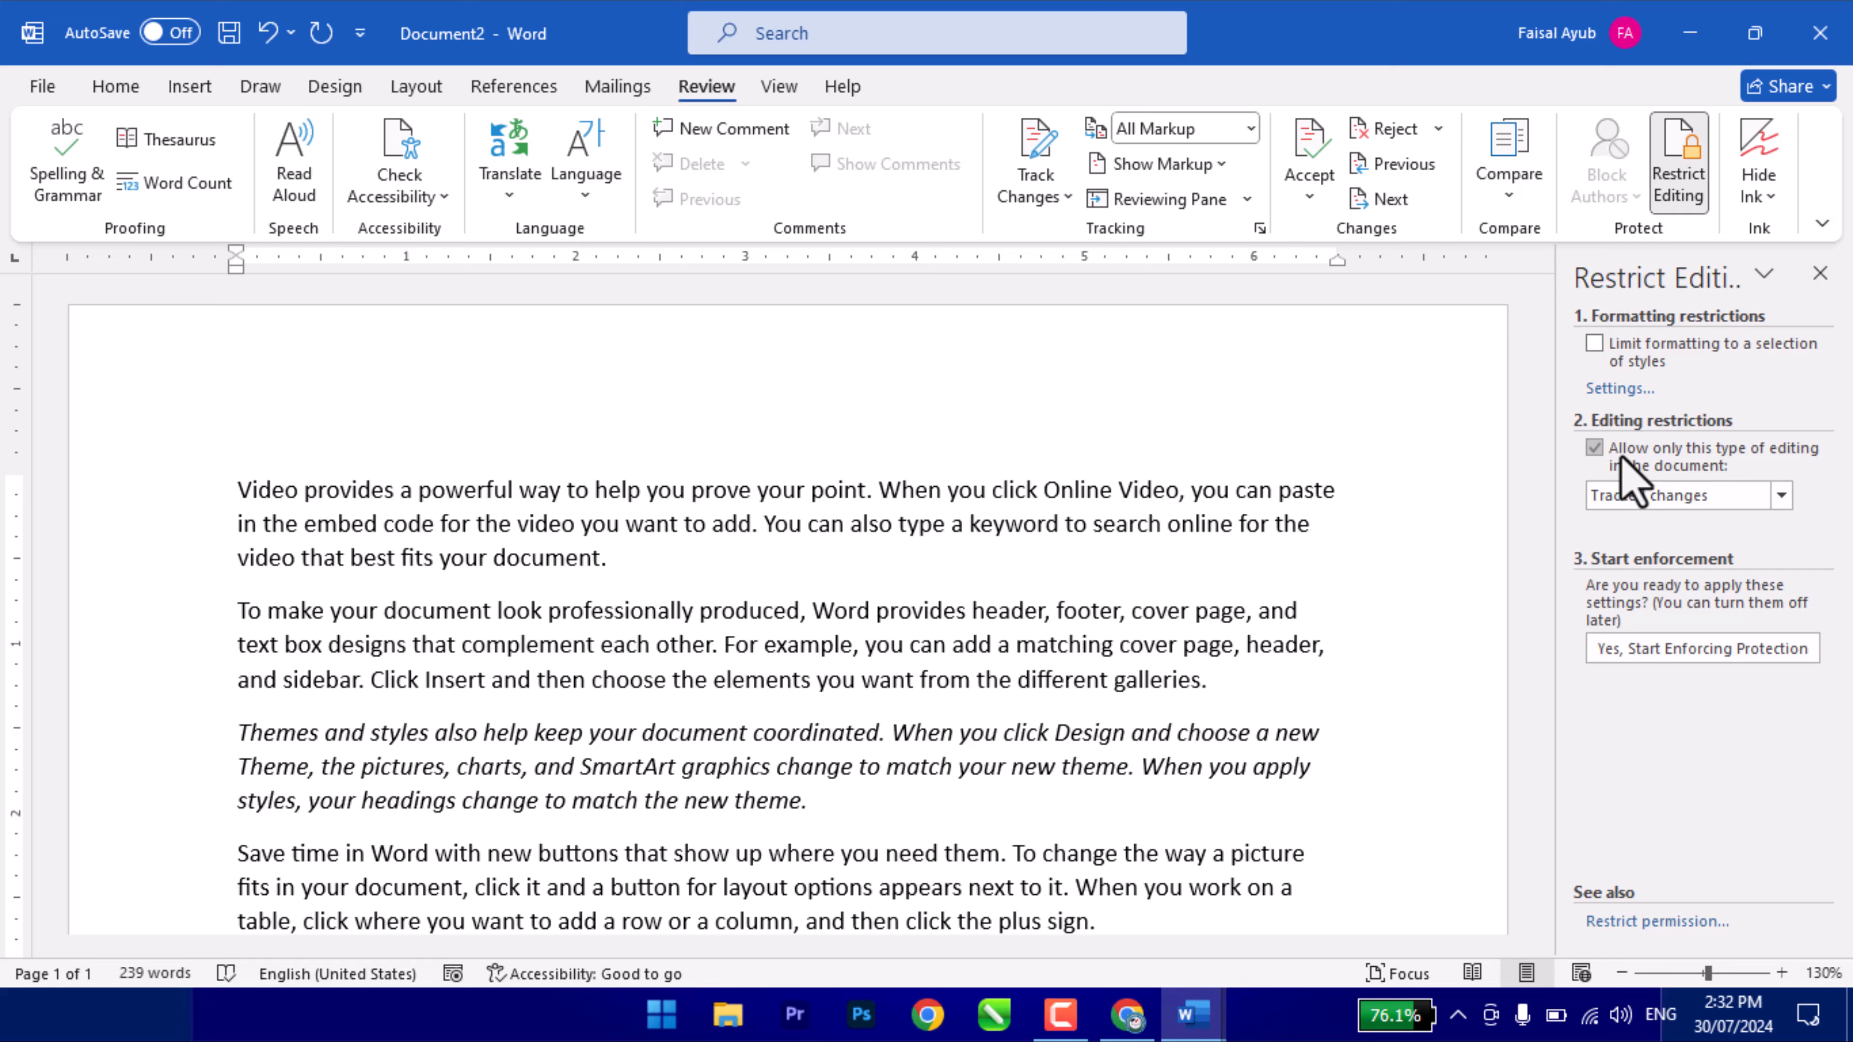
- Restrict Document2 to comments only with an Everyone exception, enforced with a password
{"action": "left_click", "coordinate": [1650, 497]}
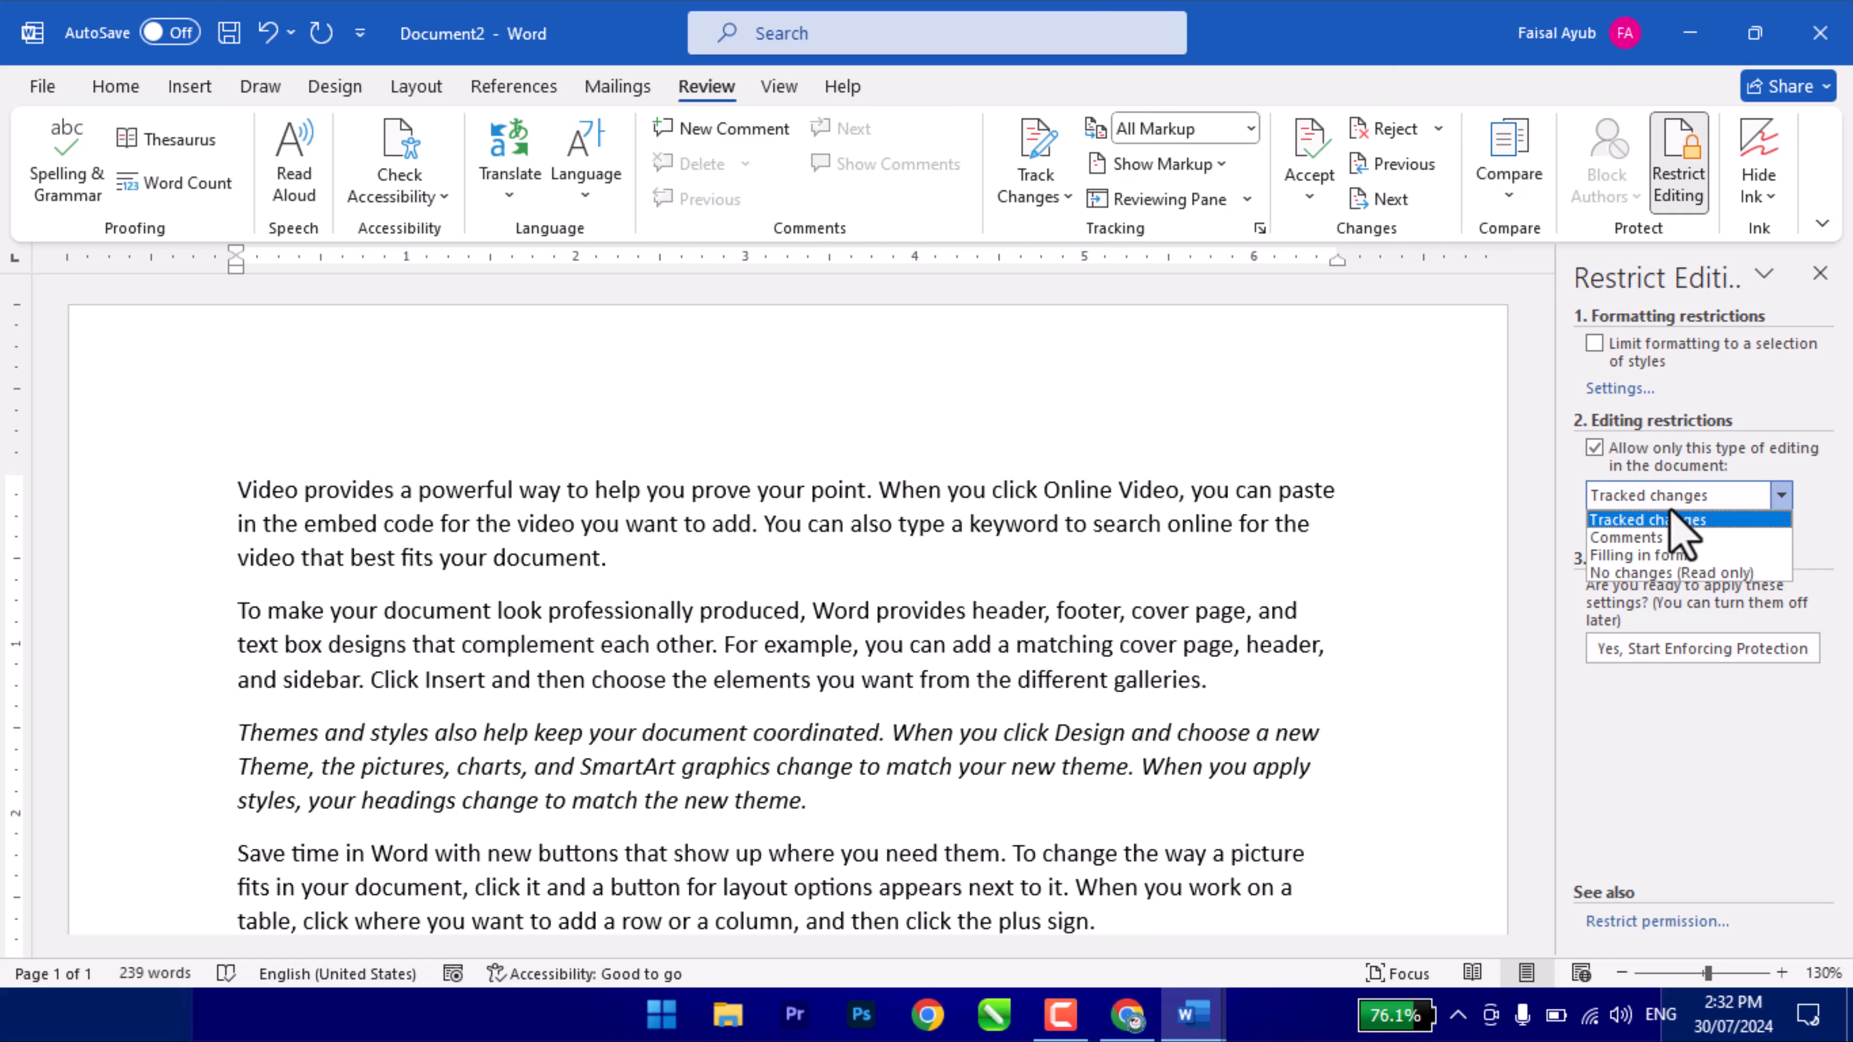
{"action": "left_click", "coordinate": [1638, 540]}
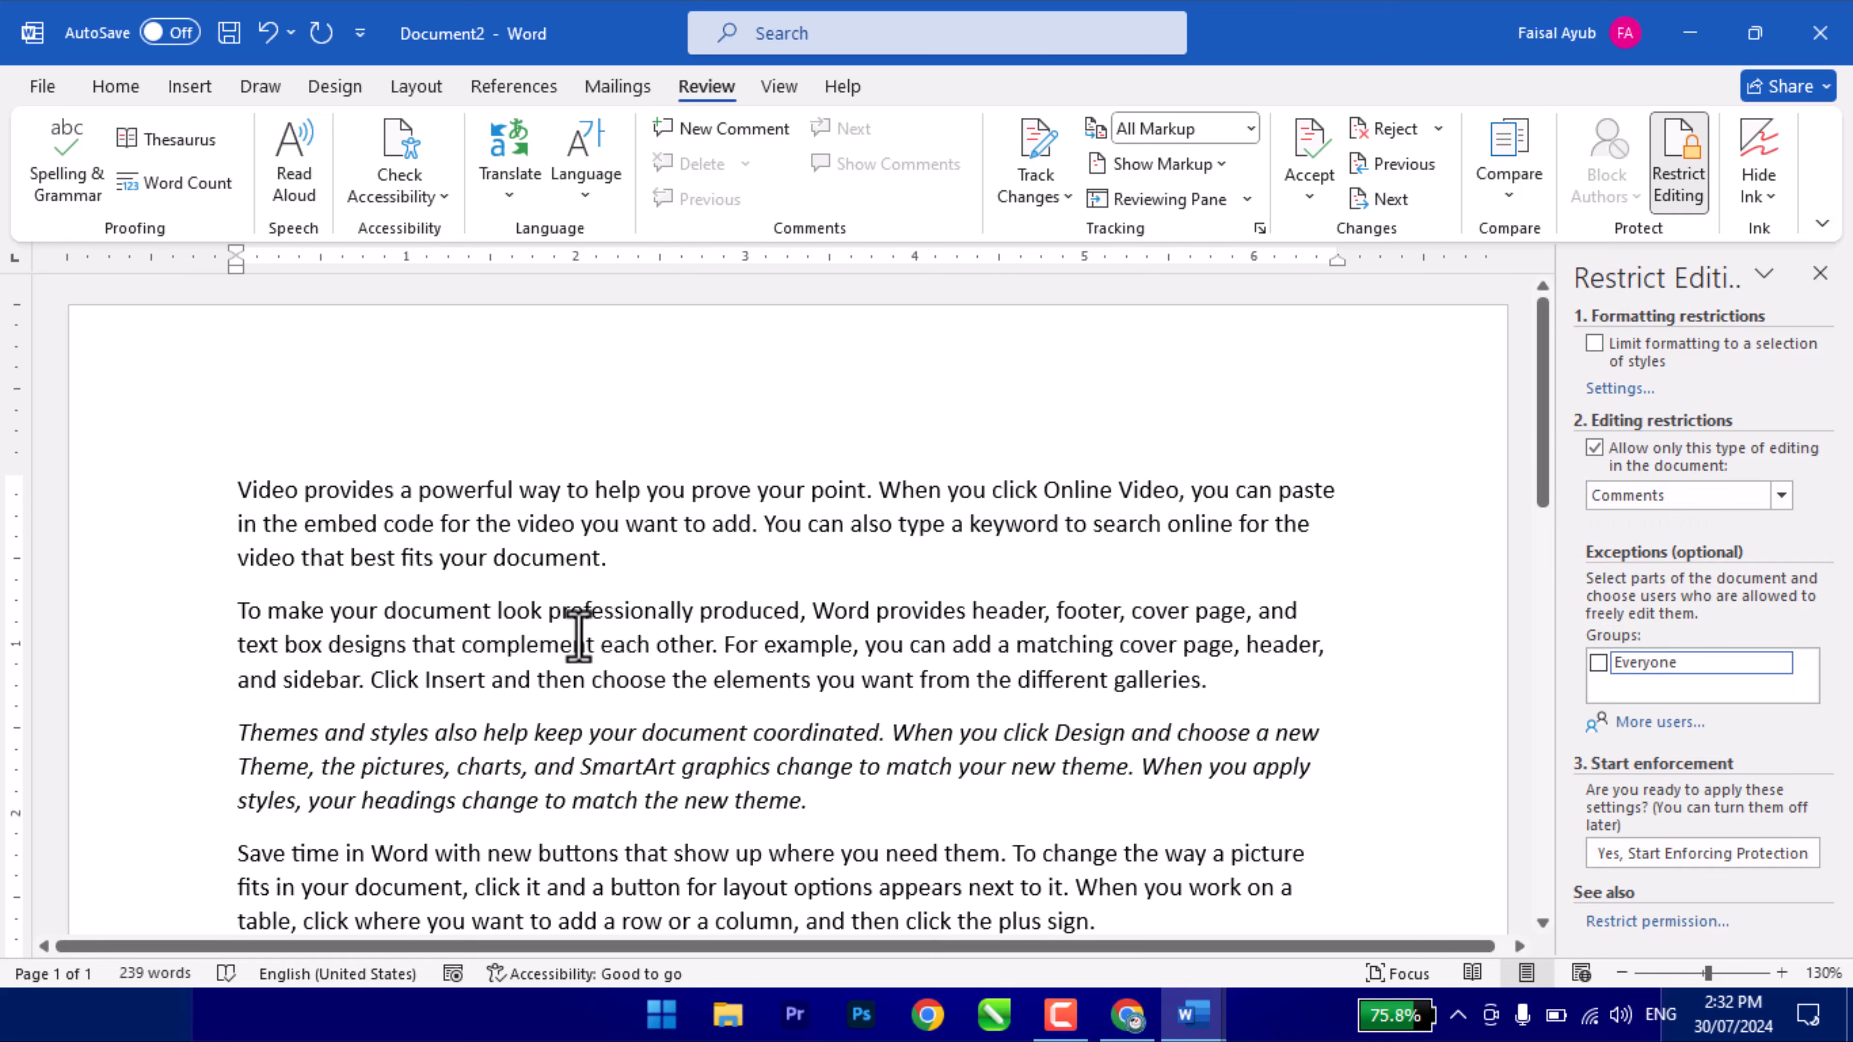
{"action": "scroll", "coordinate": [579, 635], "scroll_direction": "down", "scroll_amount": 6}
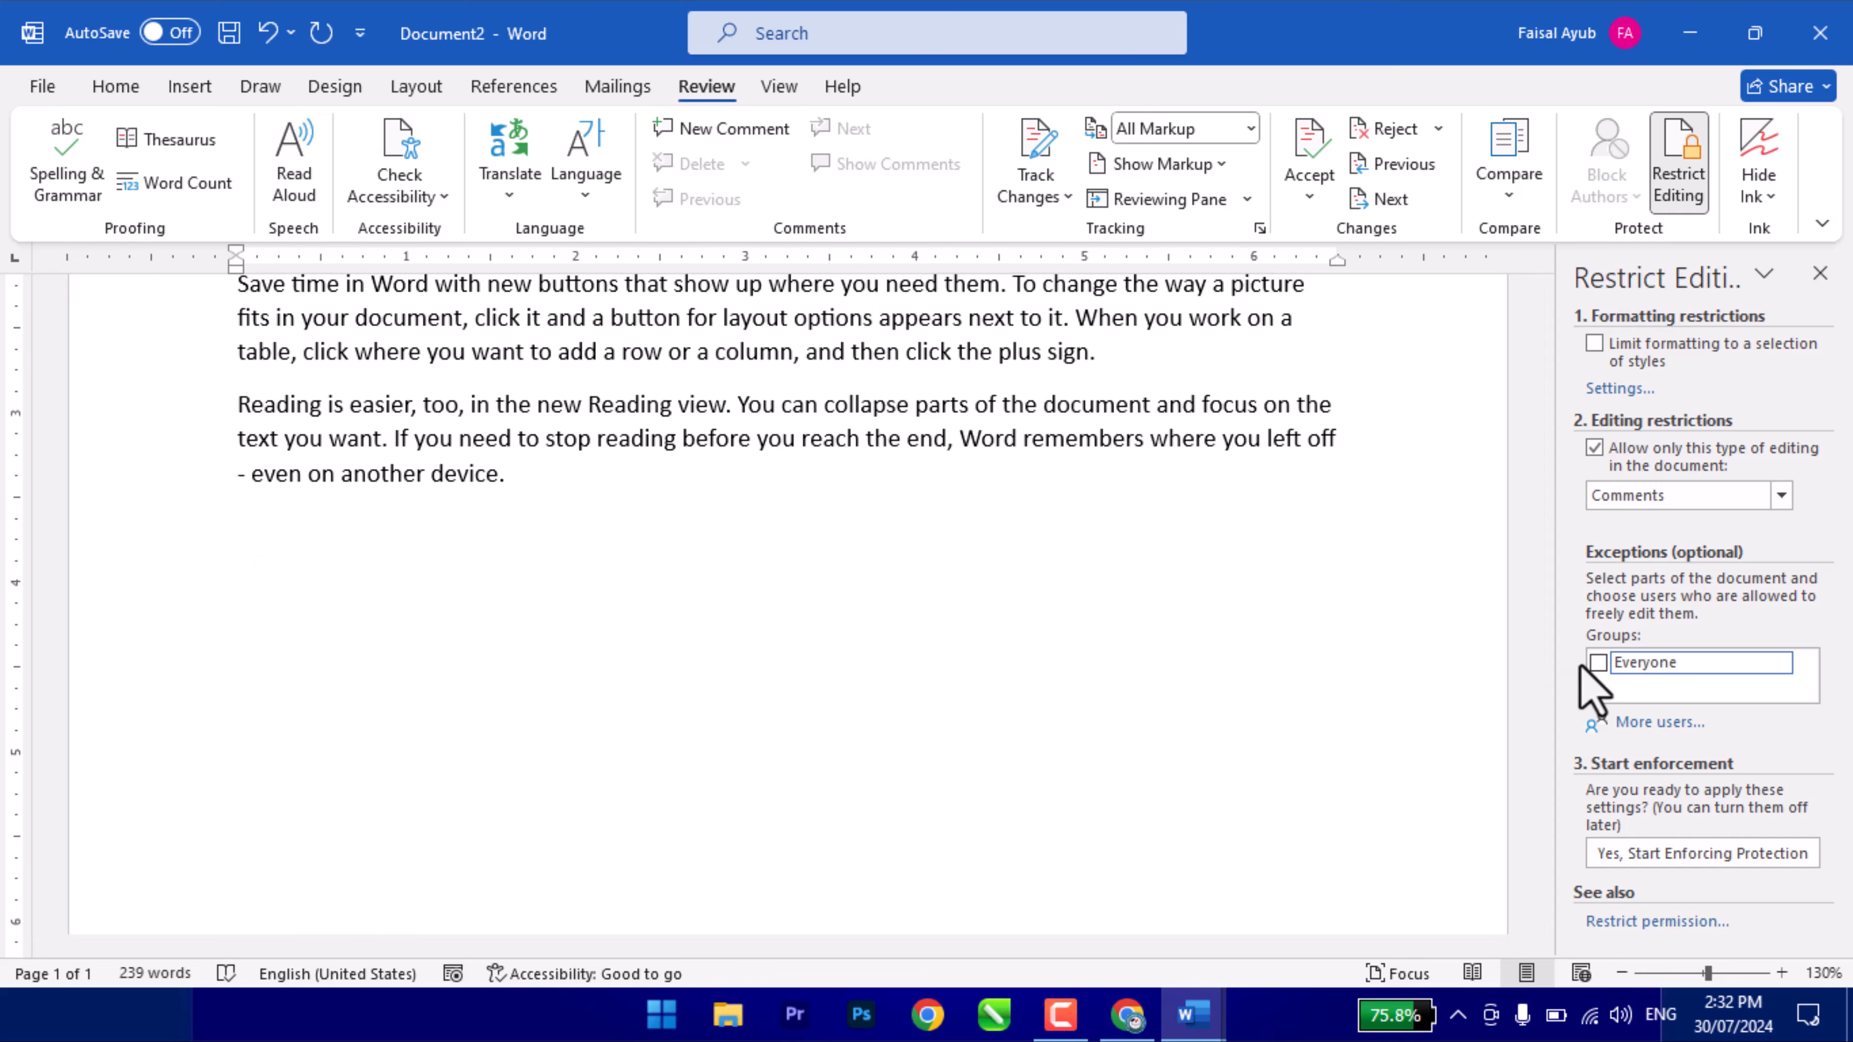
{"action": "left_click", "coordinate": [1596, 664]}
{"action": "left_click", "coordinate": [1681, 852]}
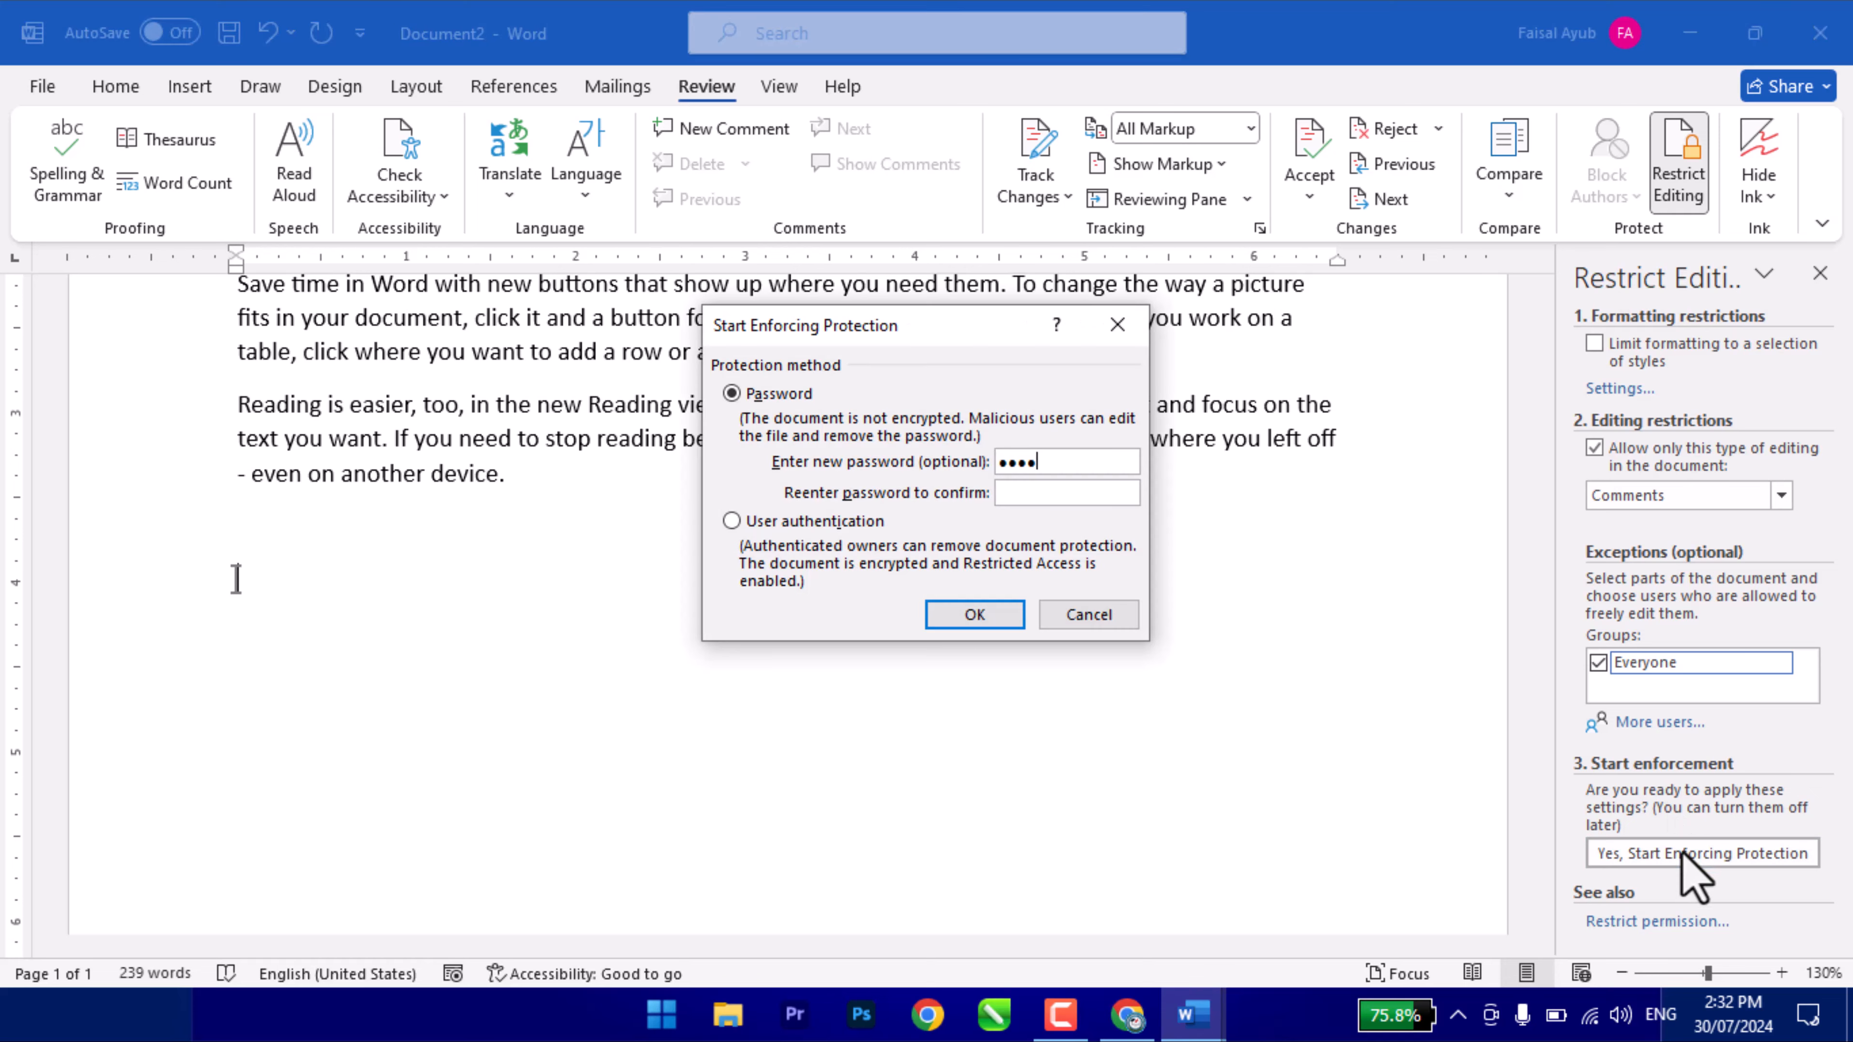
{"action": "type", "text": "4"}
{"action": "key", "text": "Return"}
{"action": "scroll", "coordinate": [1207, 670], "scroll_direction": "up", "scroll_amount": 2}
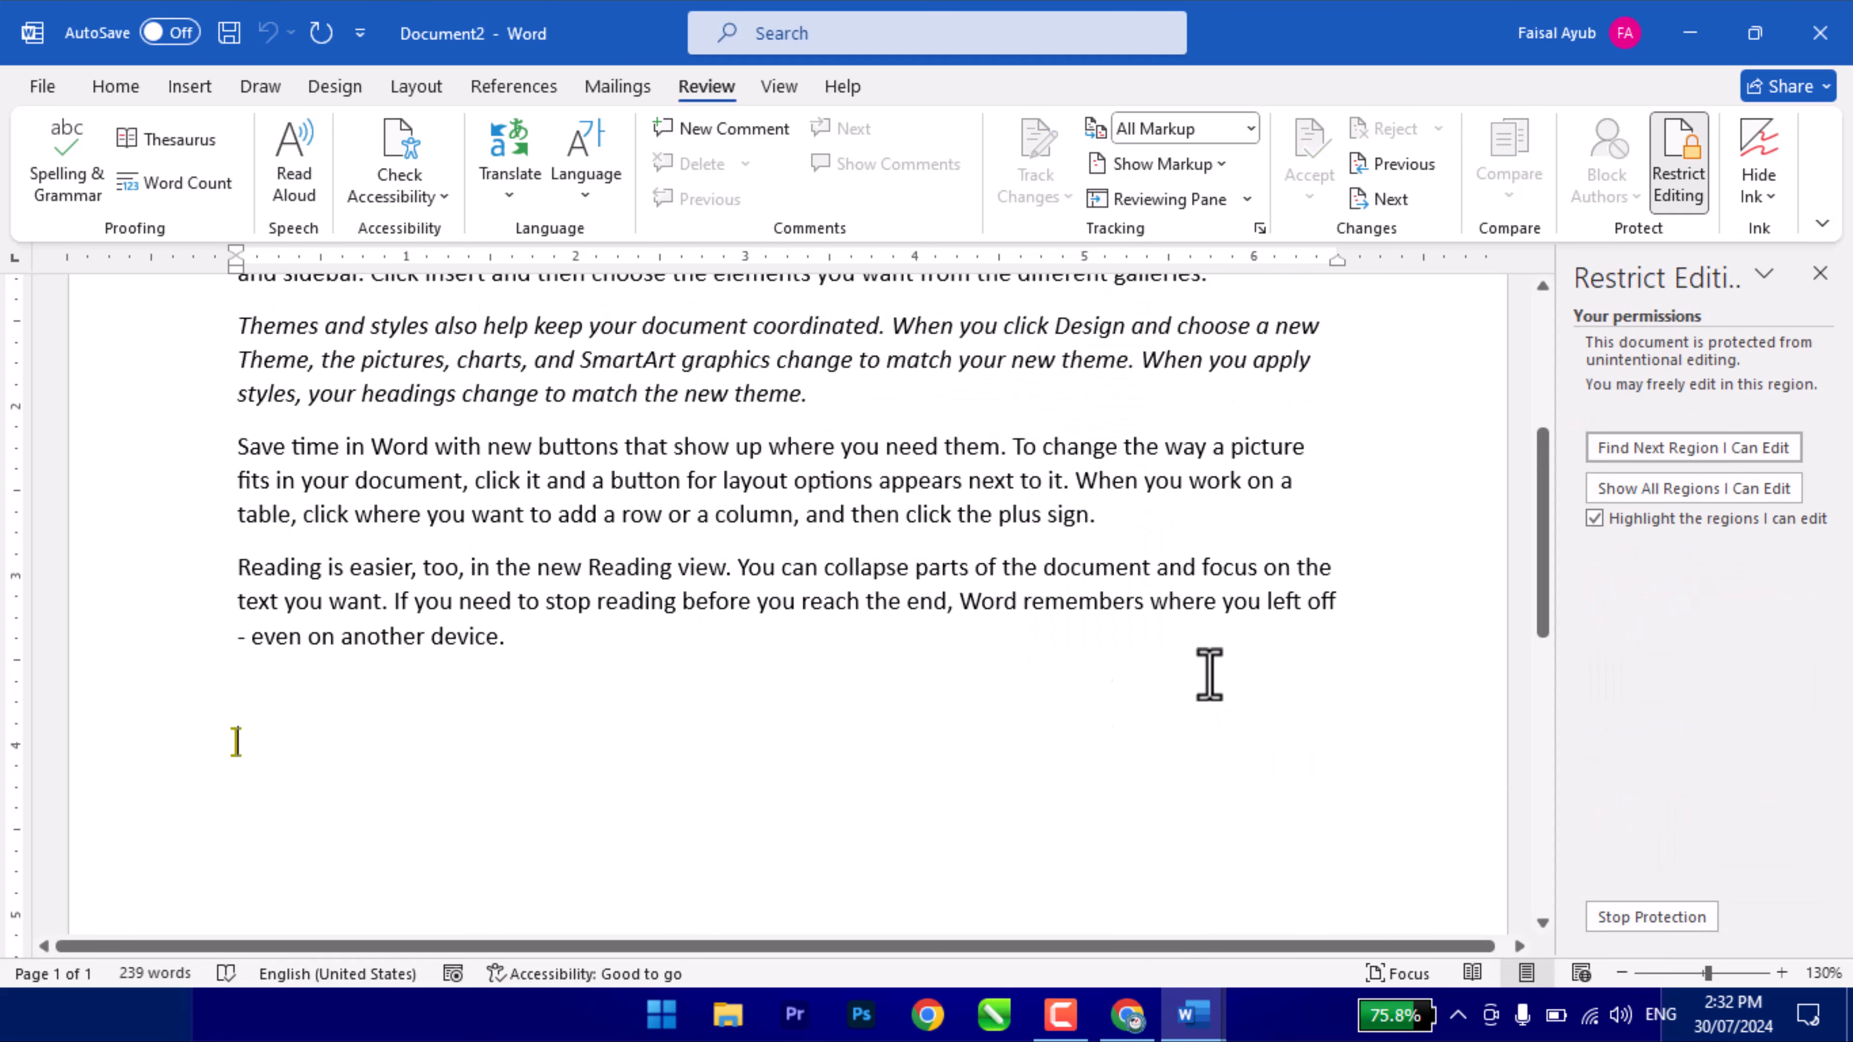
- Try selecting locked text and check which ribbon commands remain available under protection
{"action": "left_click_drag", "start_coordinate": [514, 540], "coordinate": [803, 566]}
{"action": "left_click", "coordinate": [639, 409]}
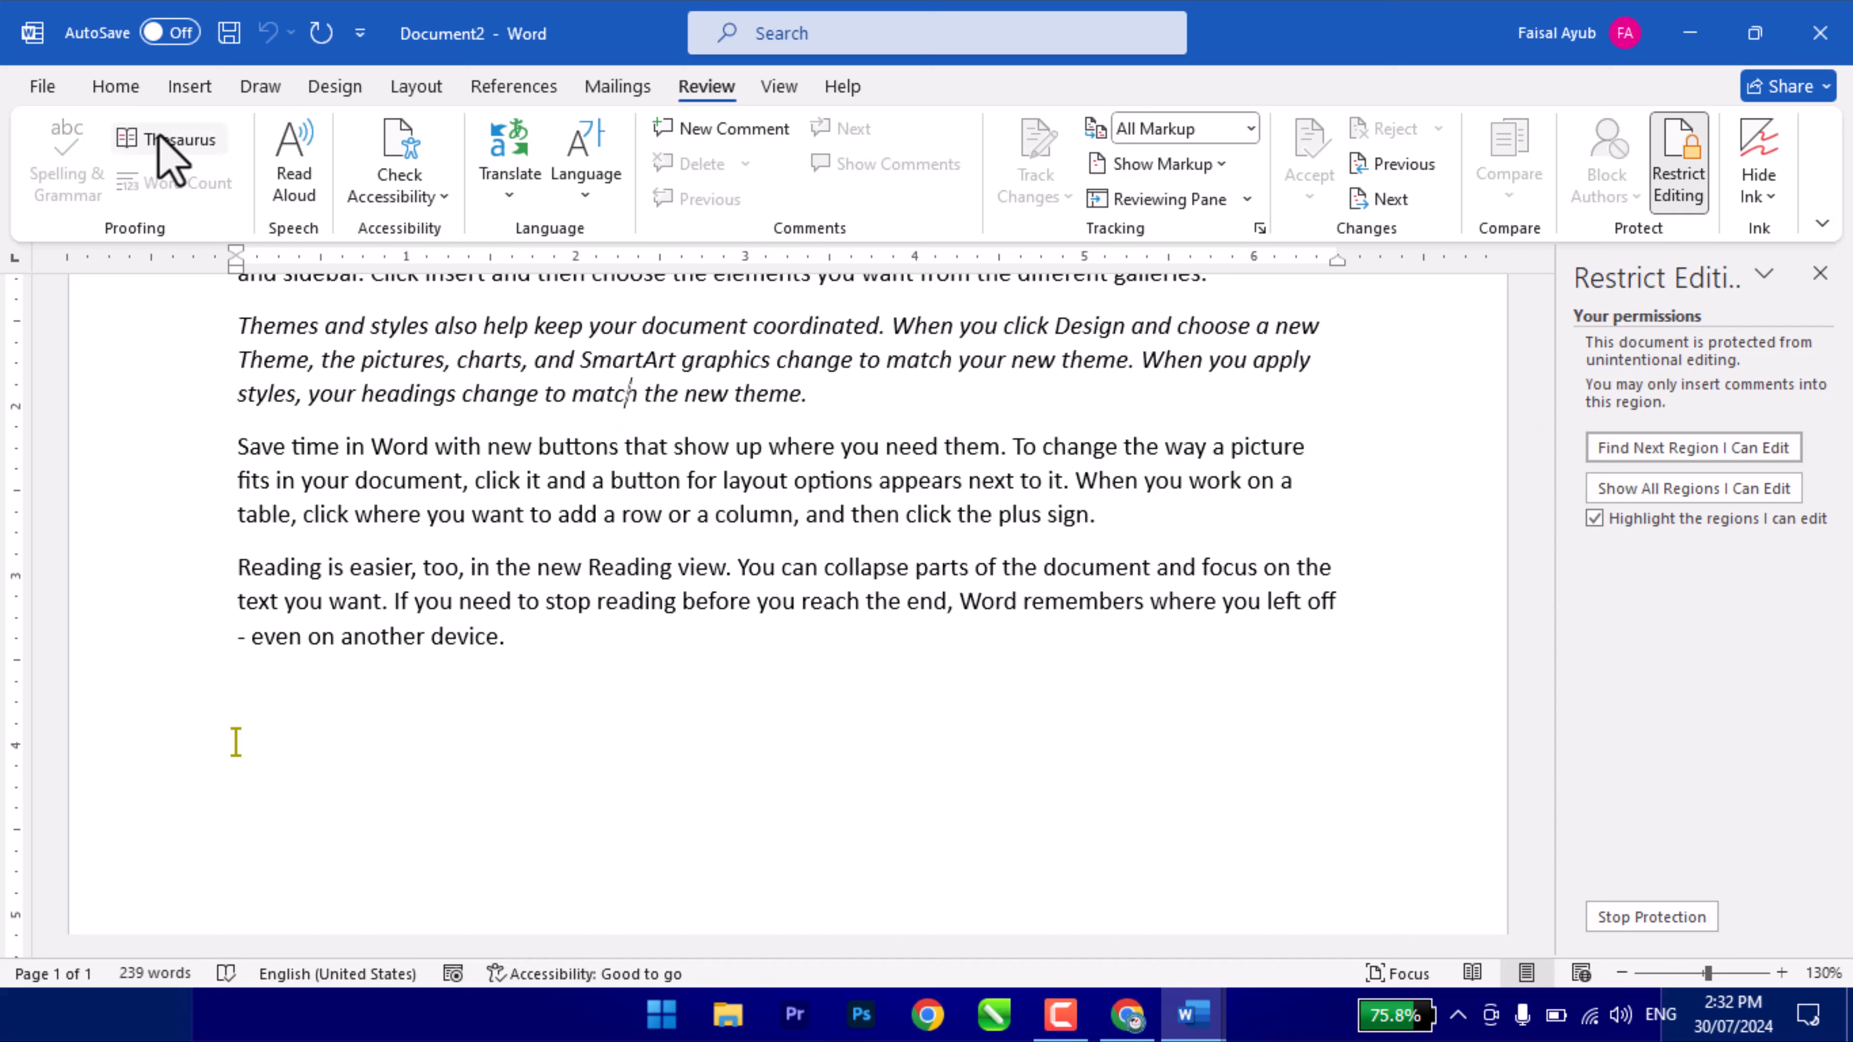
{"action": "left_click", "coordinate": [136, 90]}
{"action": "left_click", "coordinate": [197, 86]}
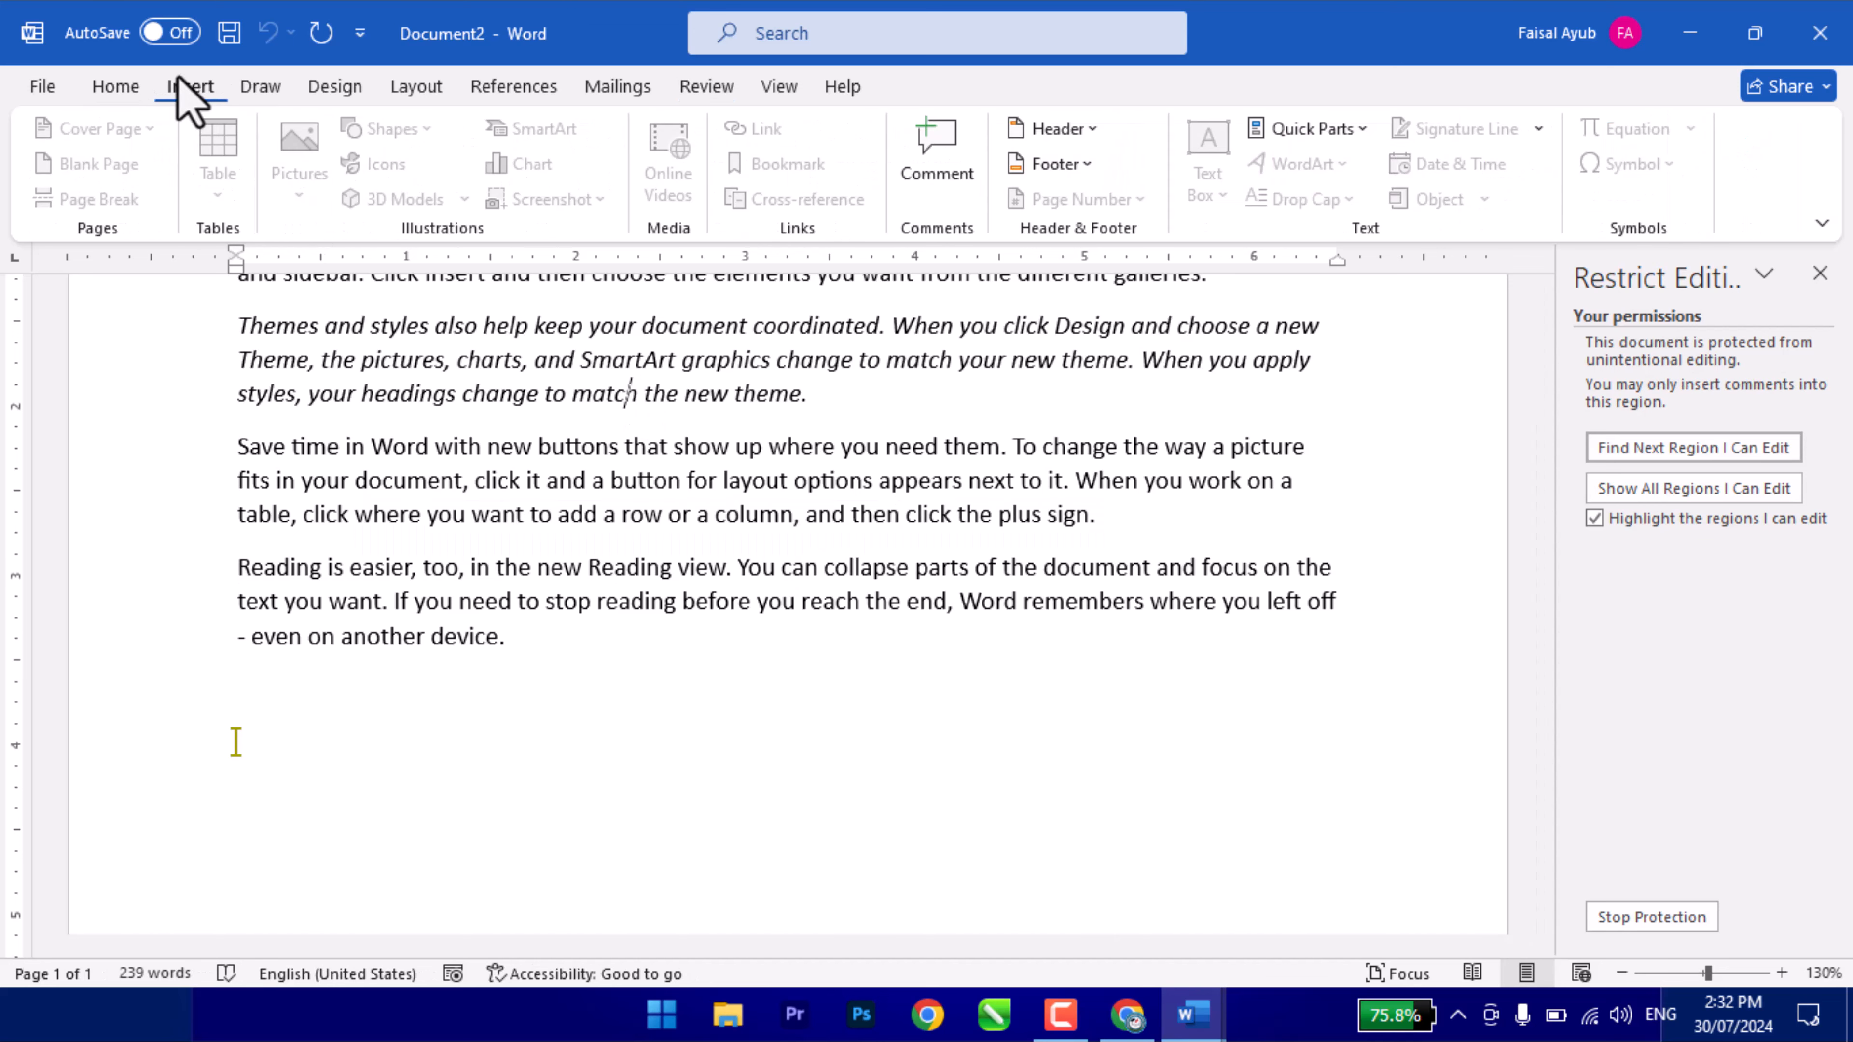
{"action": "left_click", "coordinate": [765, 86]}
{"action": "left_click", "coordinate": [705, 89]}
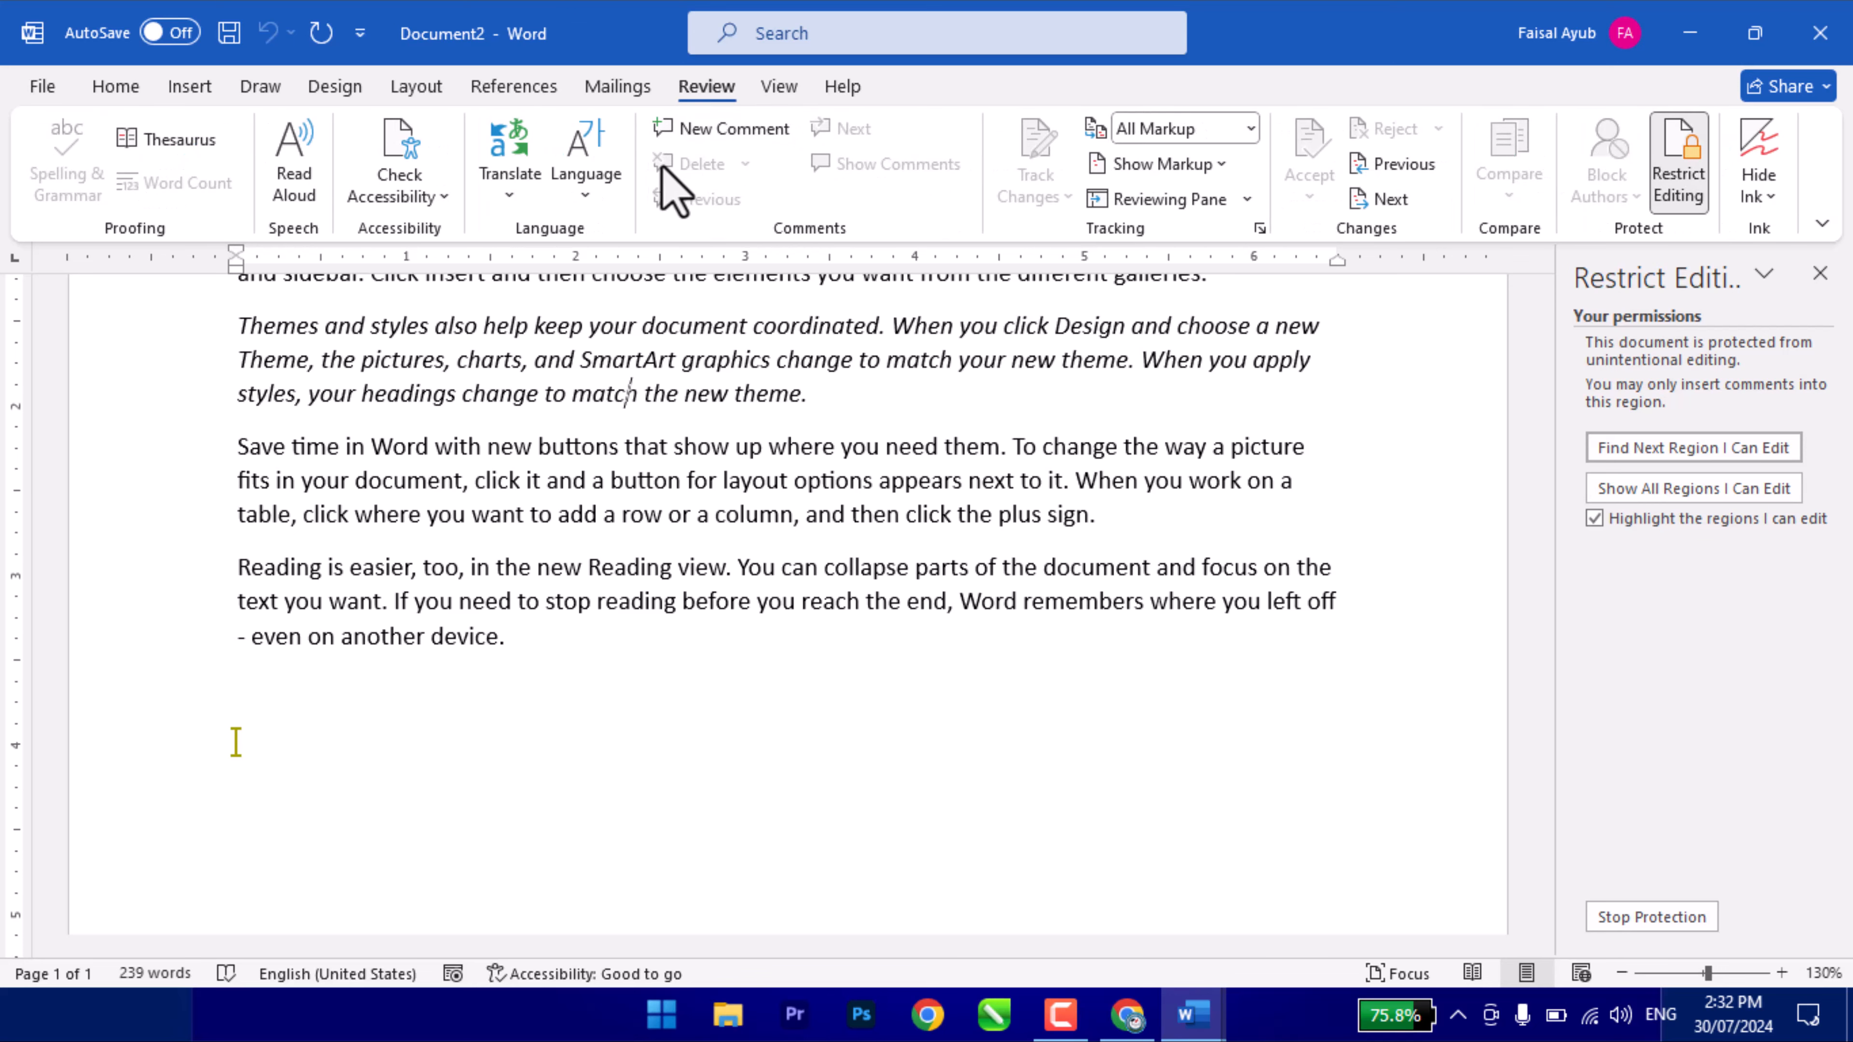
{"action": "left_click", "coordinate": [776, 89]}
{"action": "left_click", "coordinate": [722, 88]}
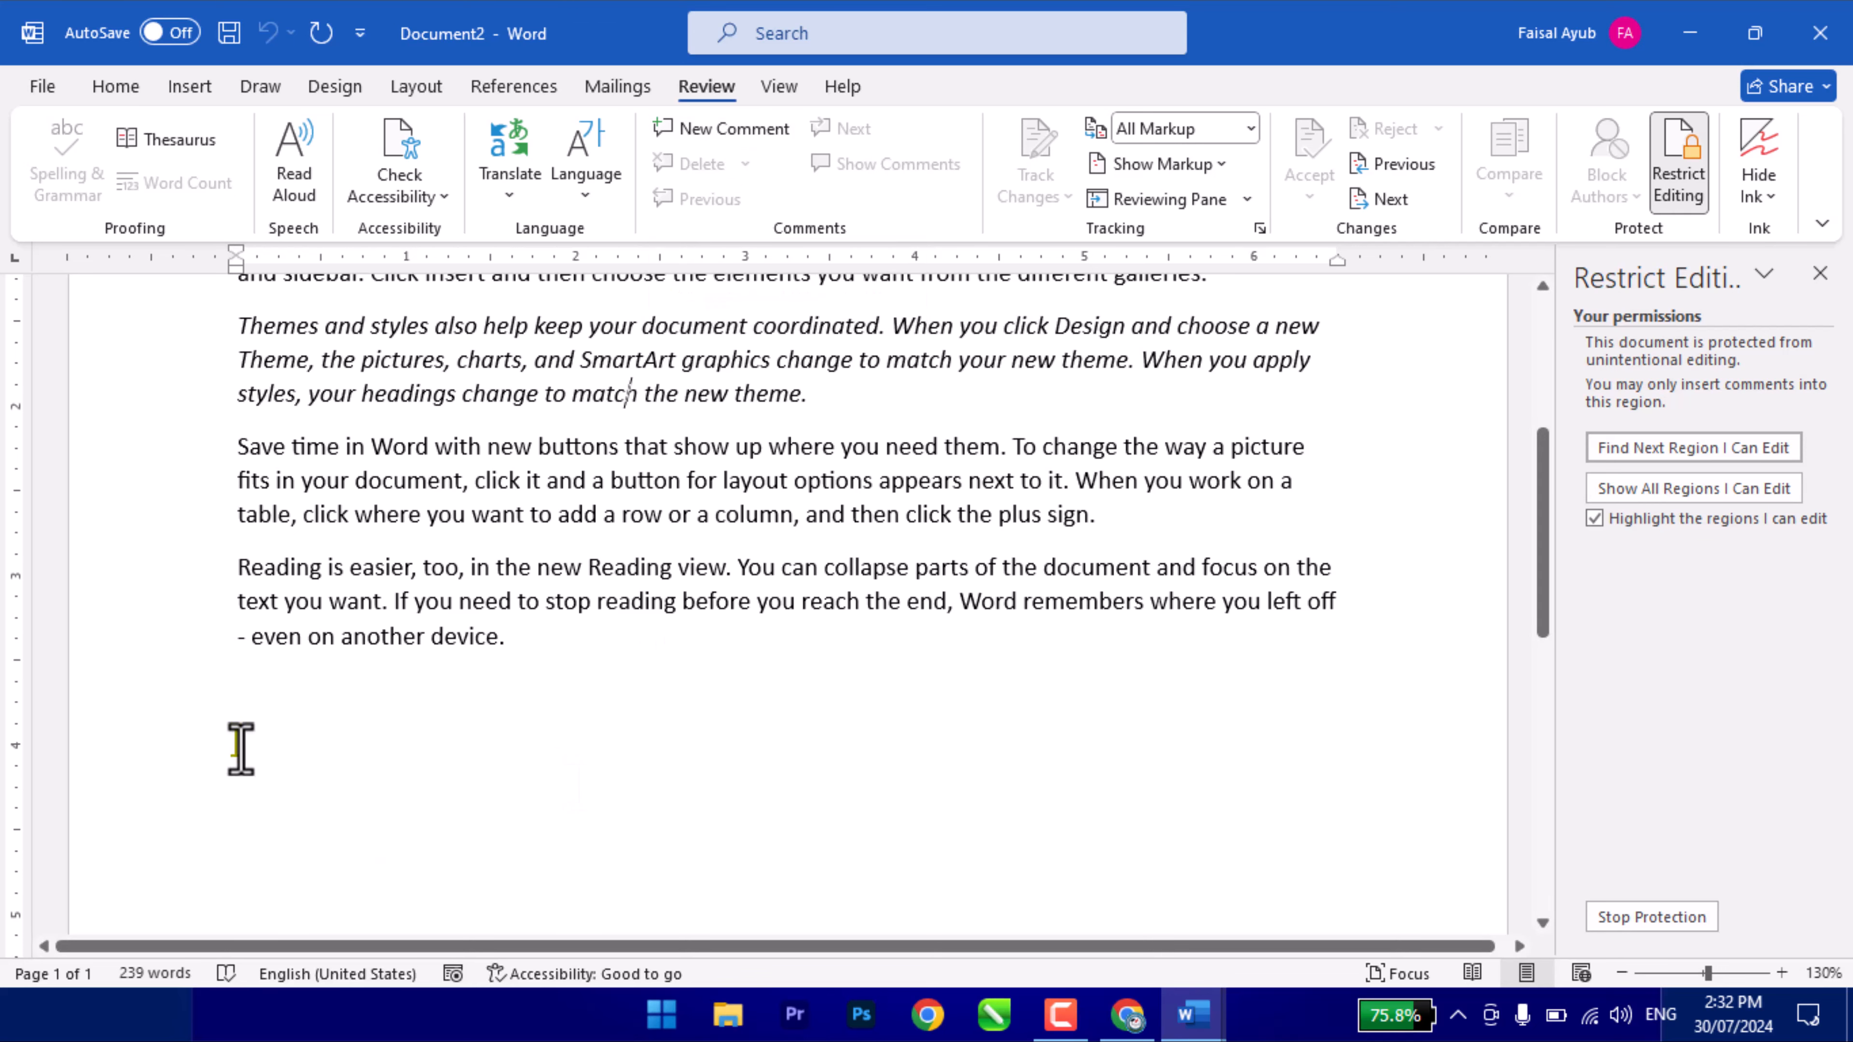
- Type 'sdfgdfg' in the editable region, confirm a locked paragraph rejects edits, then begin Stop Protection
{"action": "left_click", "coordinate": [240, 748]}
{"action": "double_click", "coordinate": [241, 748]}
{"action": "type", "text": "sdfgdfgsdfgsdfgsdfgsdfg"}
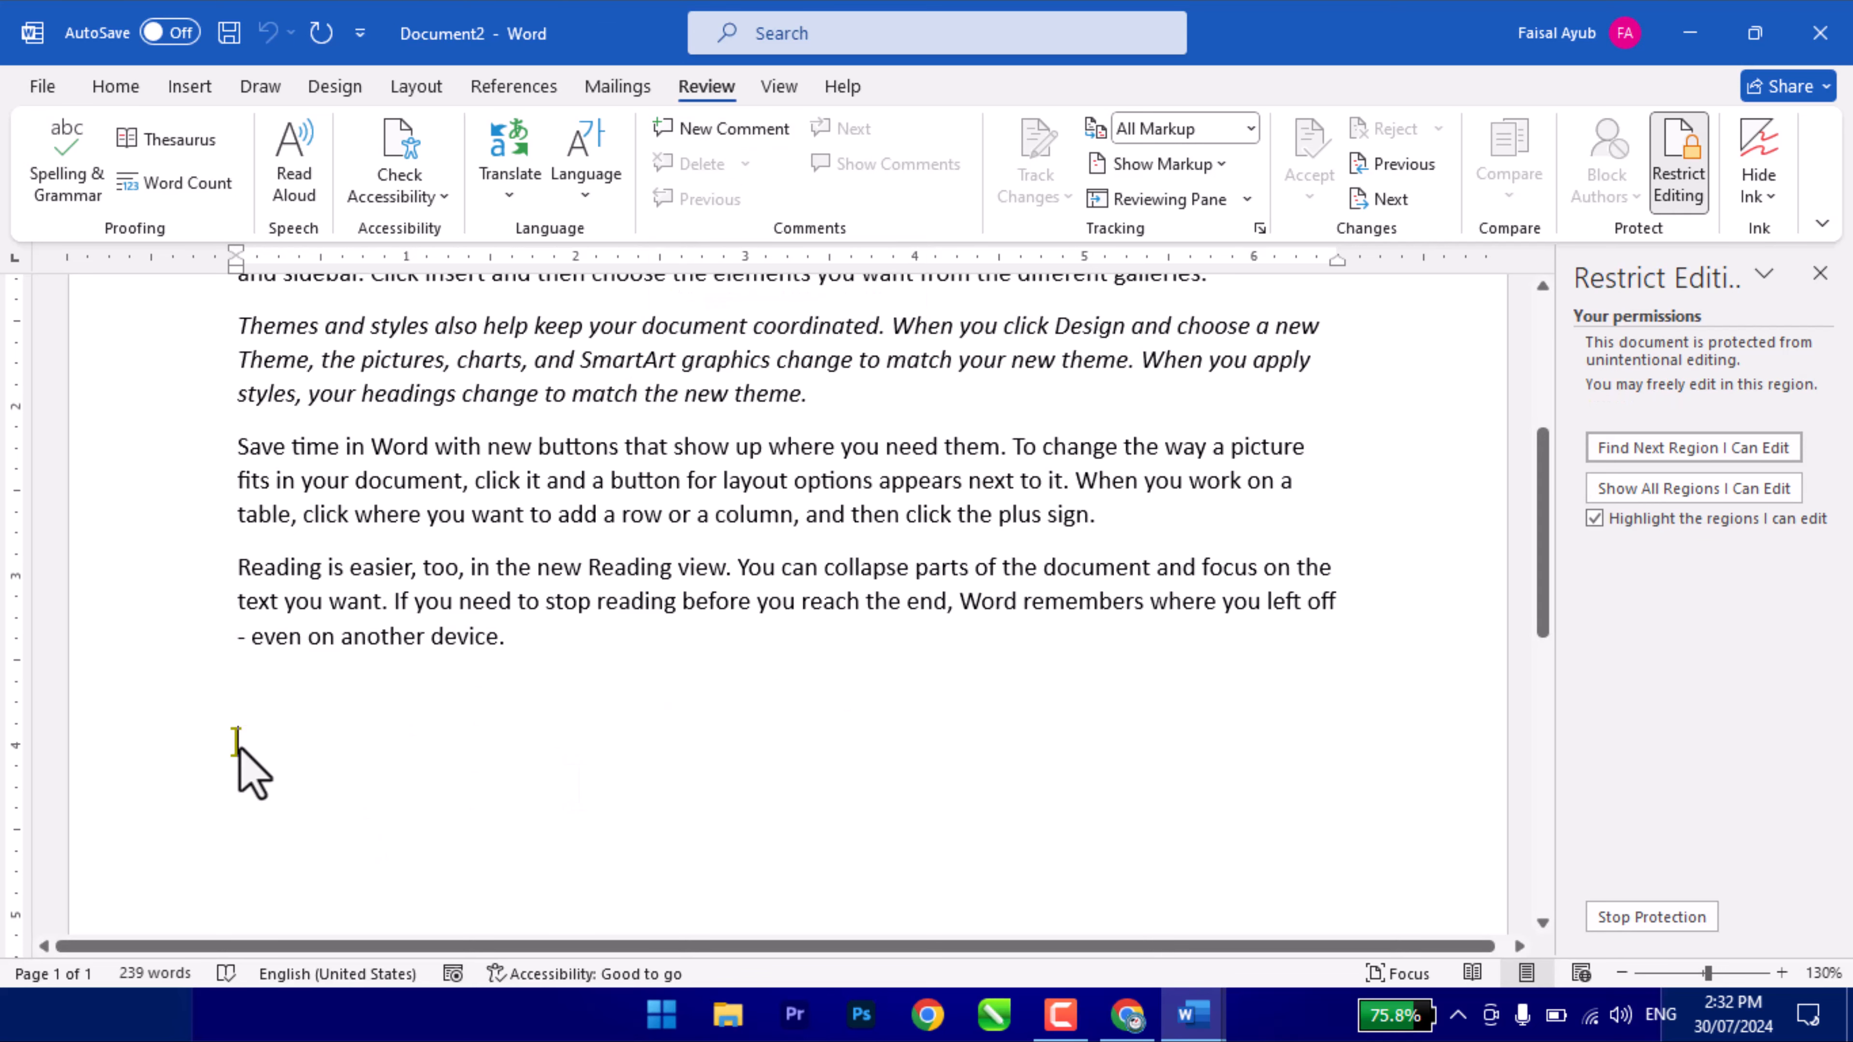
{"action": "left_click", "coordinate": [718, 551]}
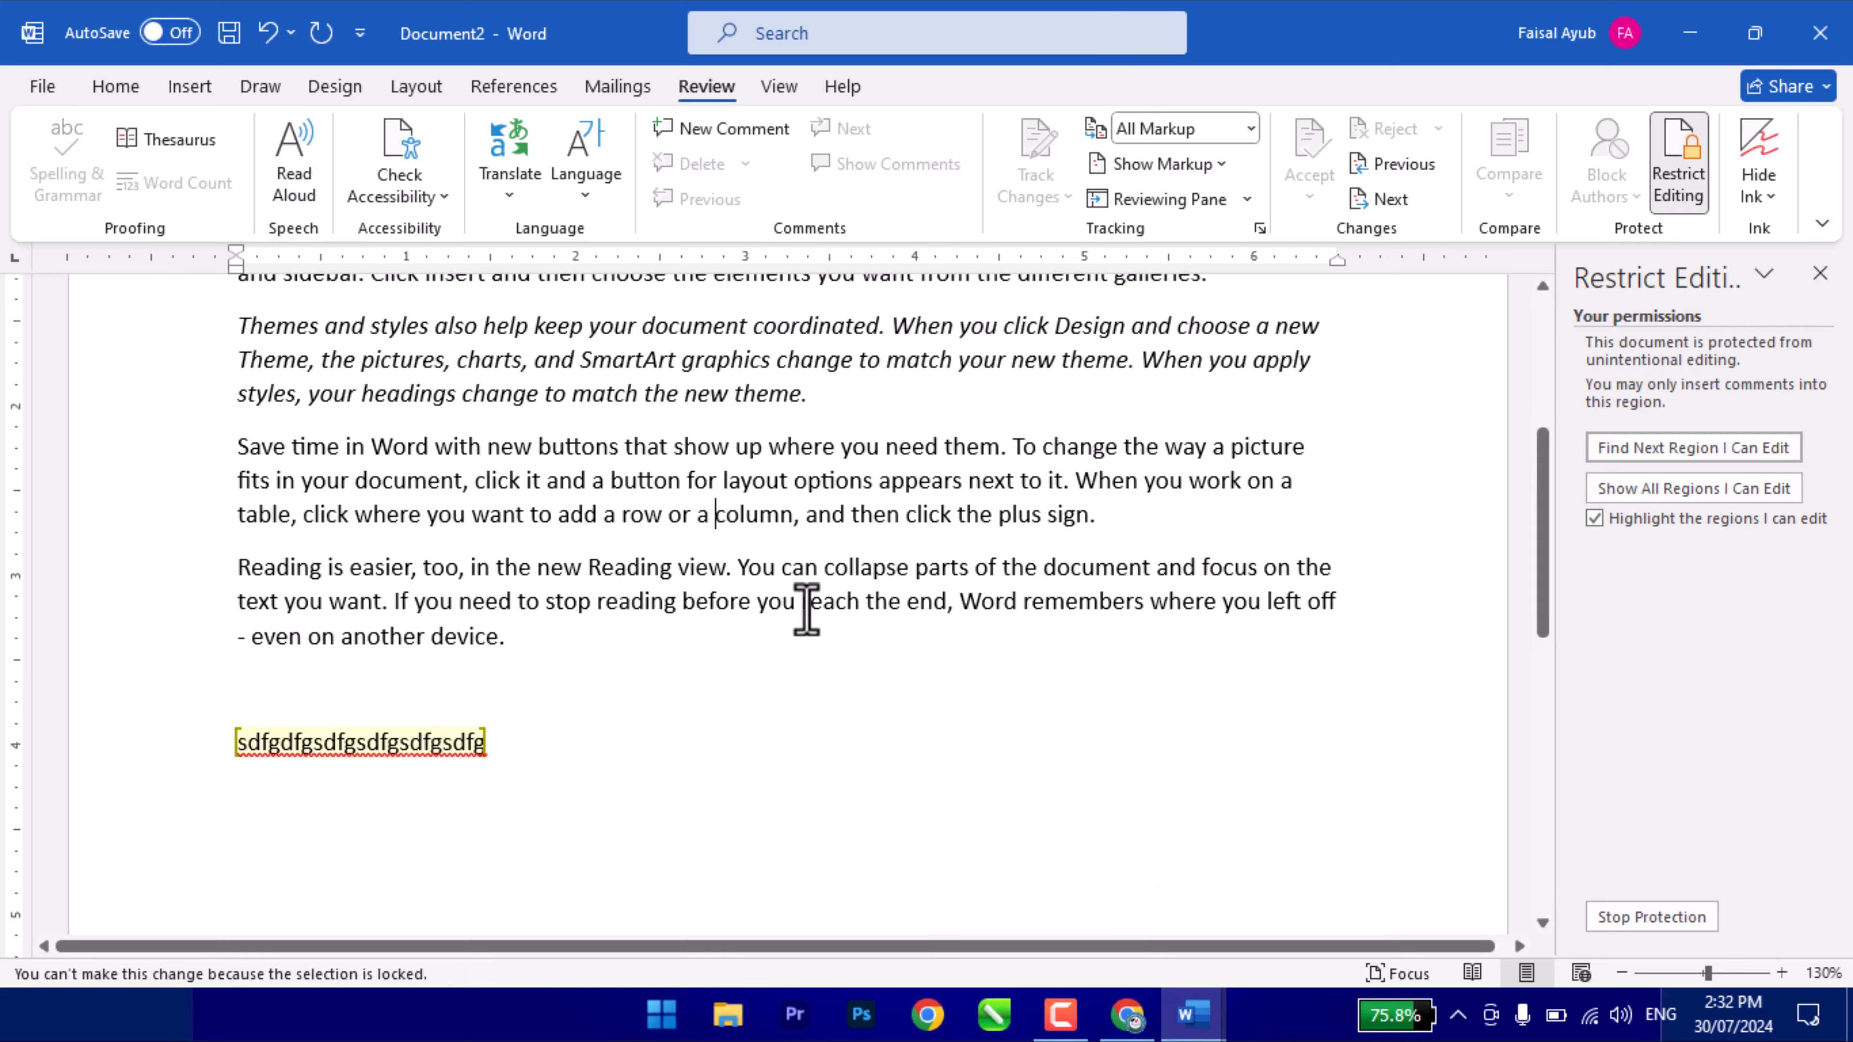
{"action": "left_click", "coordinate": [1646, 926]}
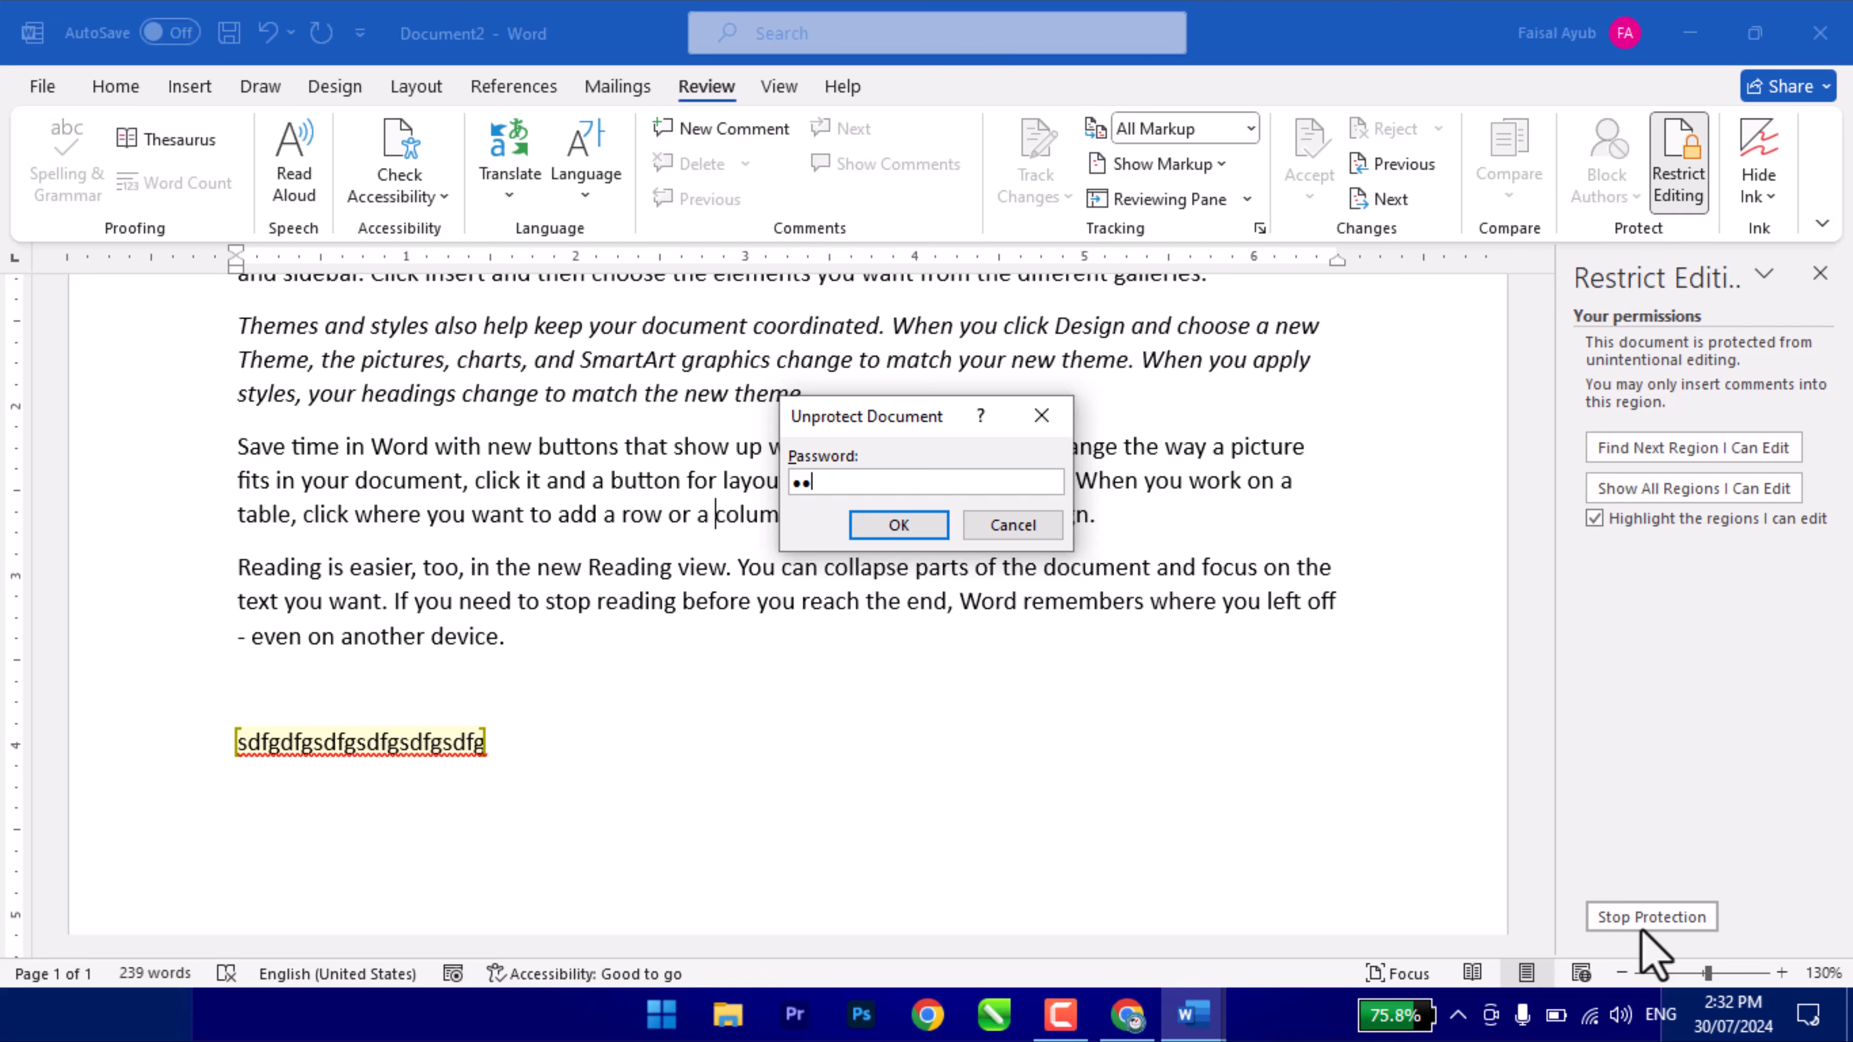
- Confirm the password to lift the comments-only protection and reopen the Restrict Editing pane
{"action": "key", "text": "Return"}
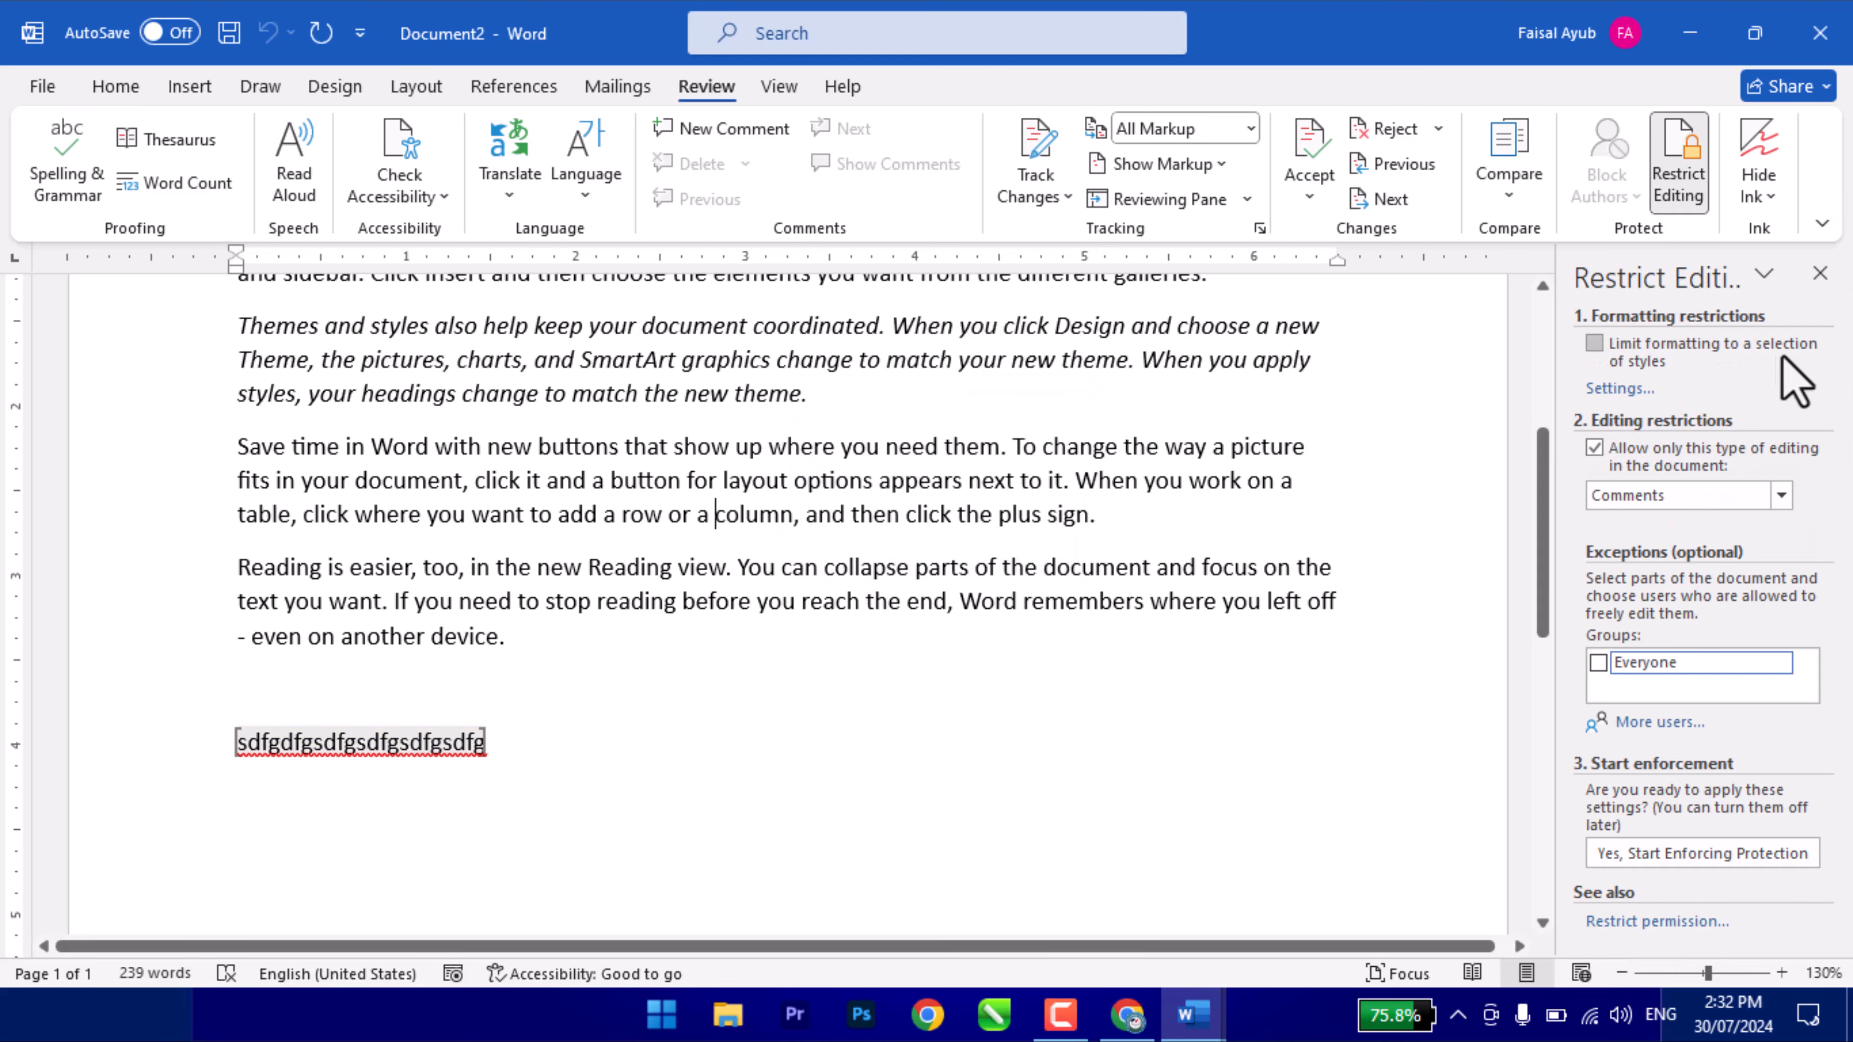
{"action": "left_click", "coordinate": [1820, 273]}
{"action": "left_click", "coordinate": [1681, 205]}
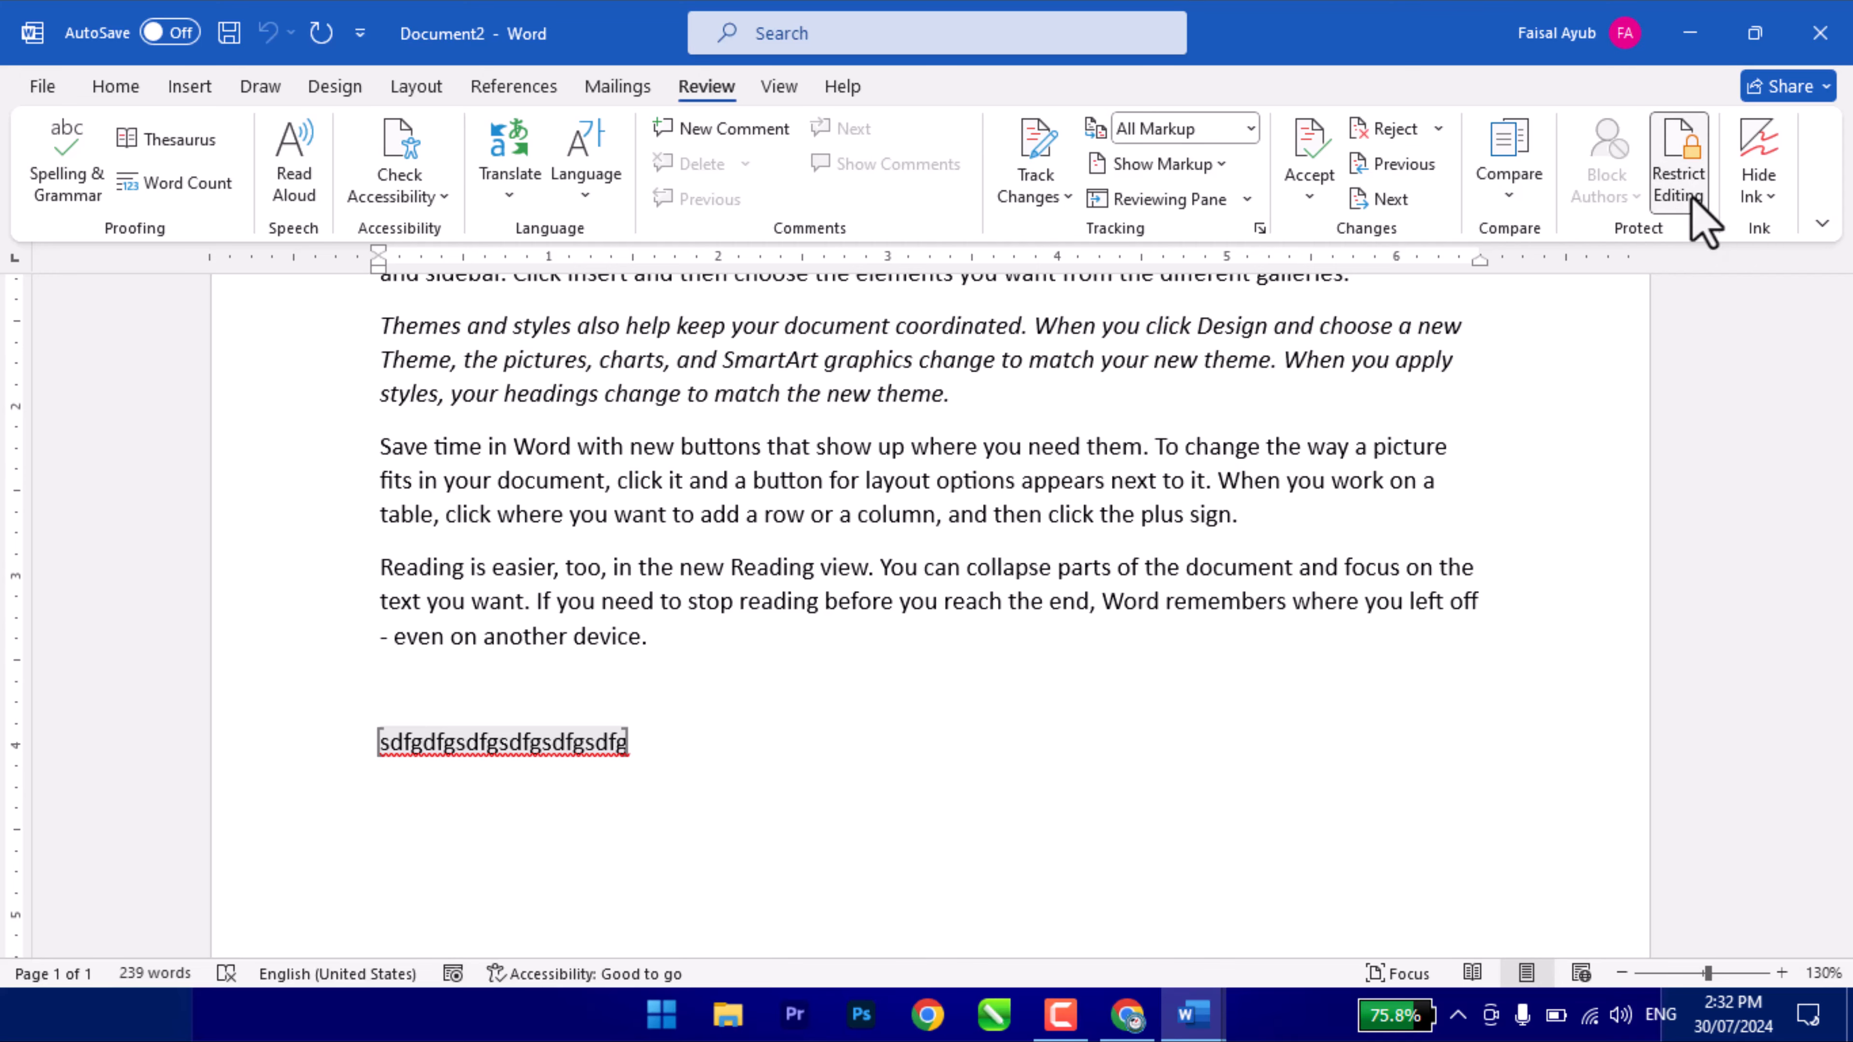
- Protect Document2 for filling in forms only, removing the exceptions, and enforce with a password
{"action": "left_click", "coordinate": [1692, 496]}
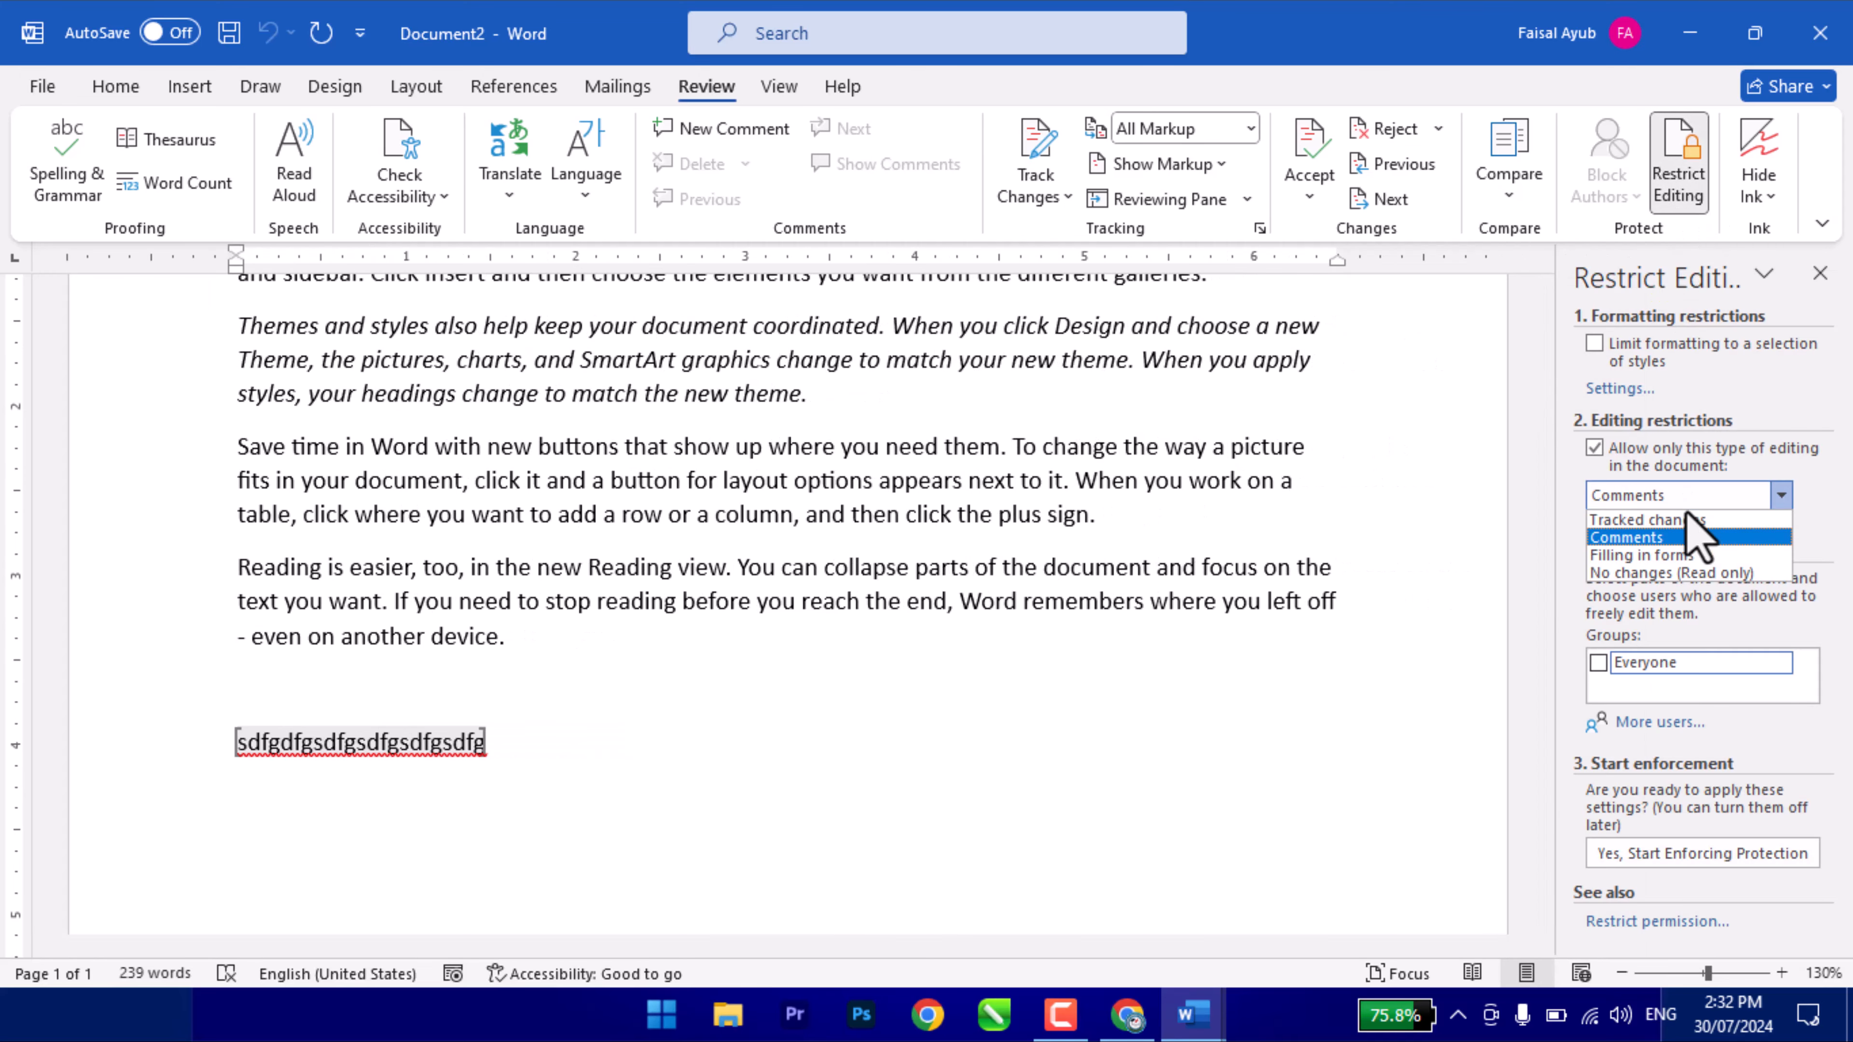
{"action": "left_click", "coordinate": [1659, 556]}
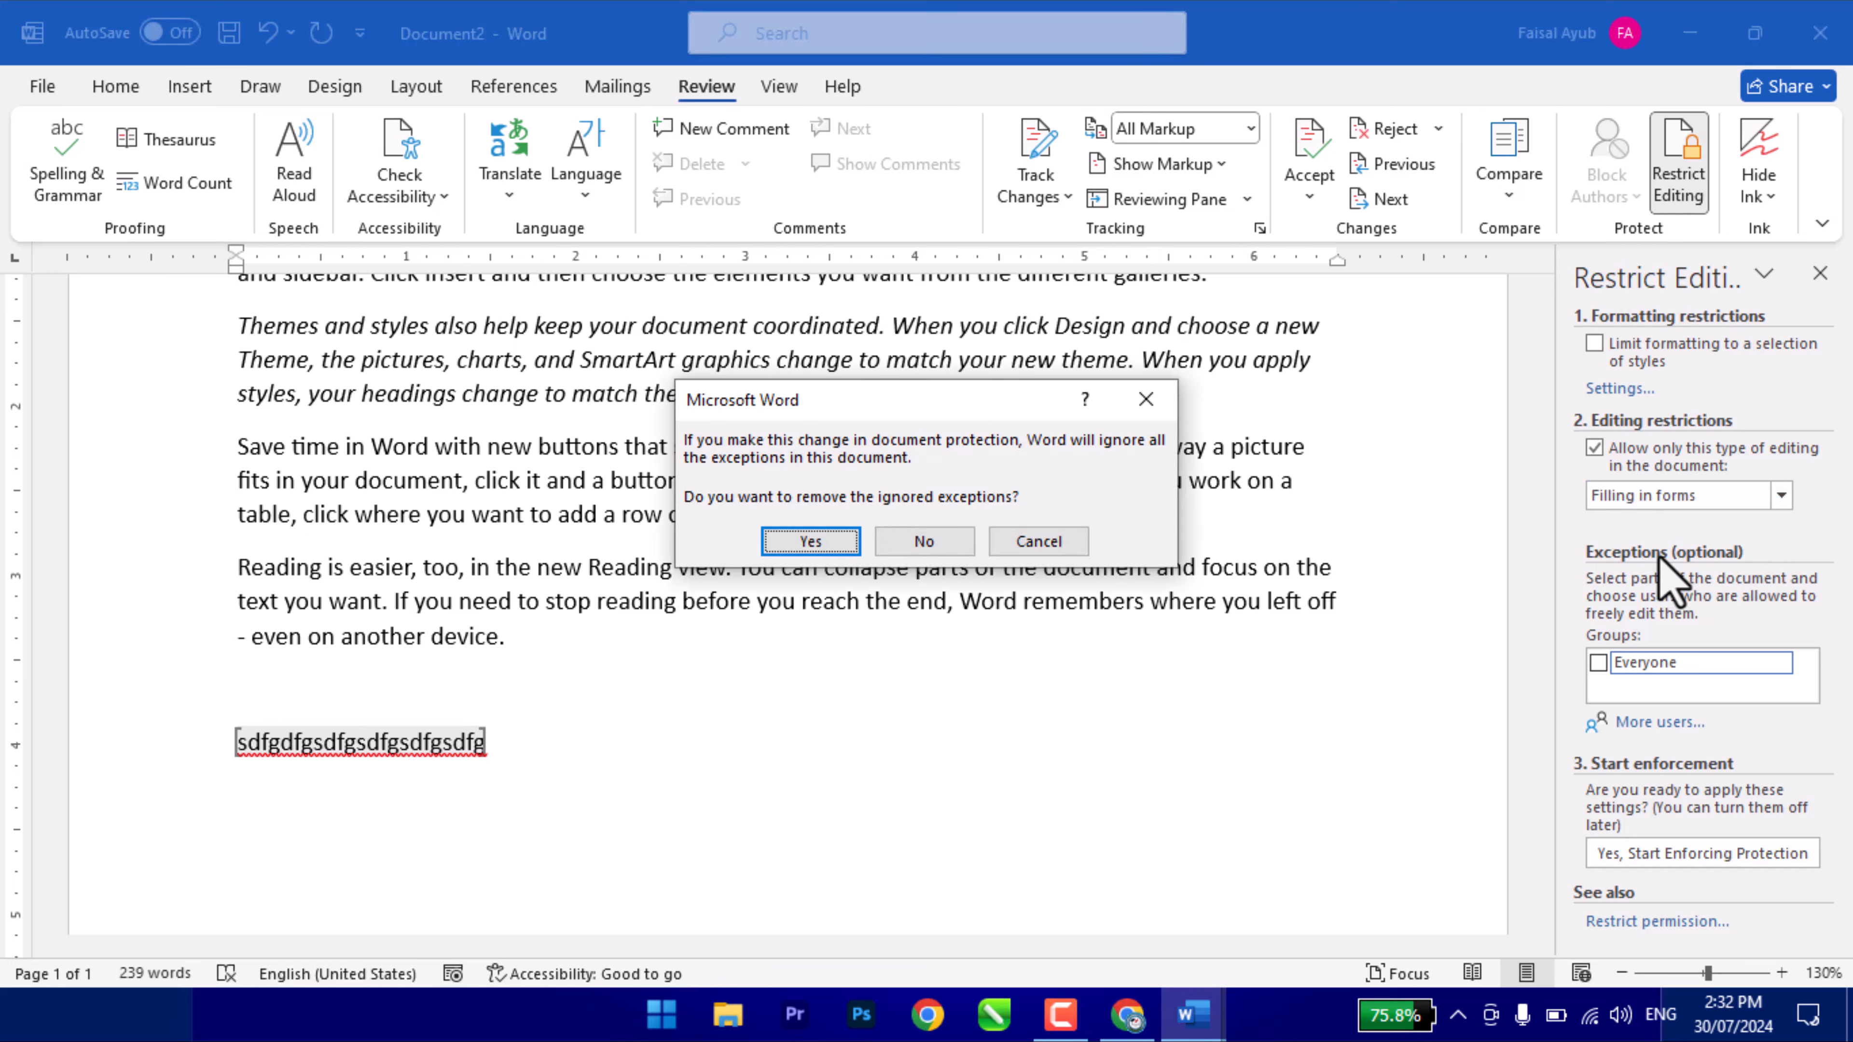
{"action": "left_click", "coordinate": [825, 533]}
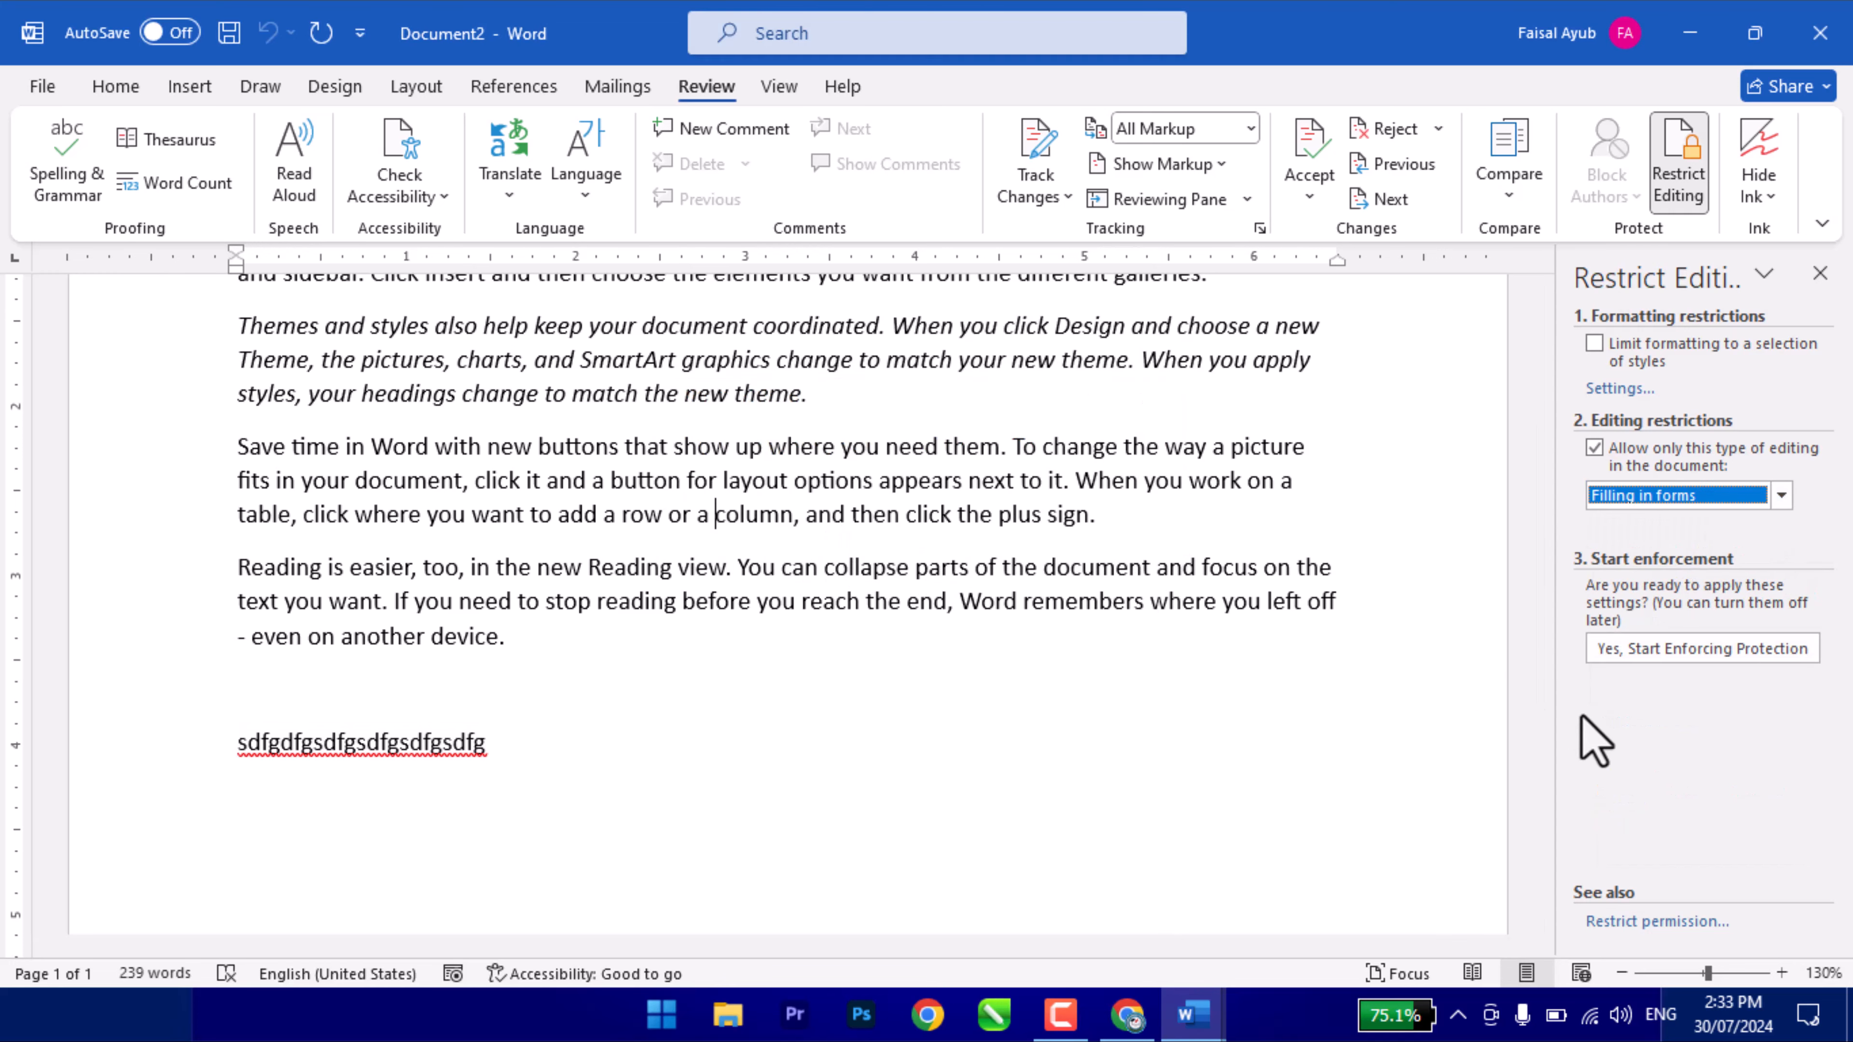
{"action": "left_click", "coordinate": [1633, 652]}
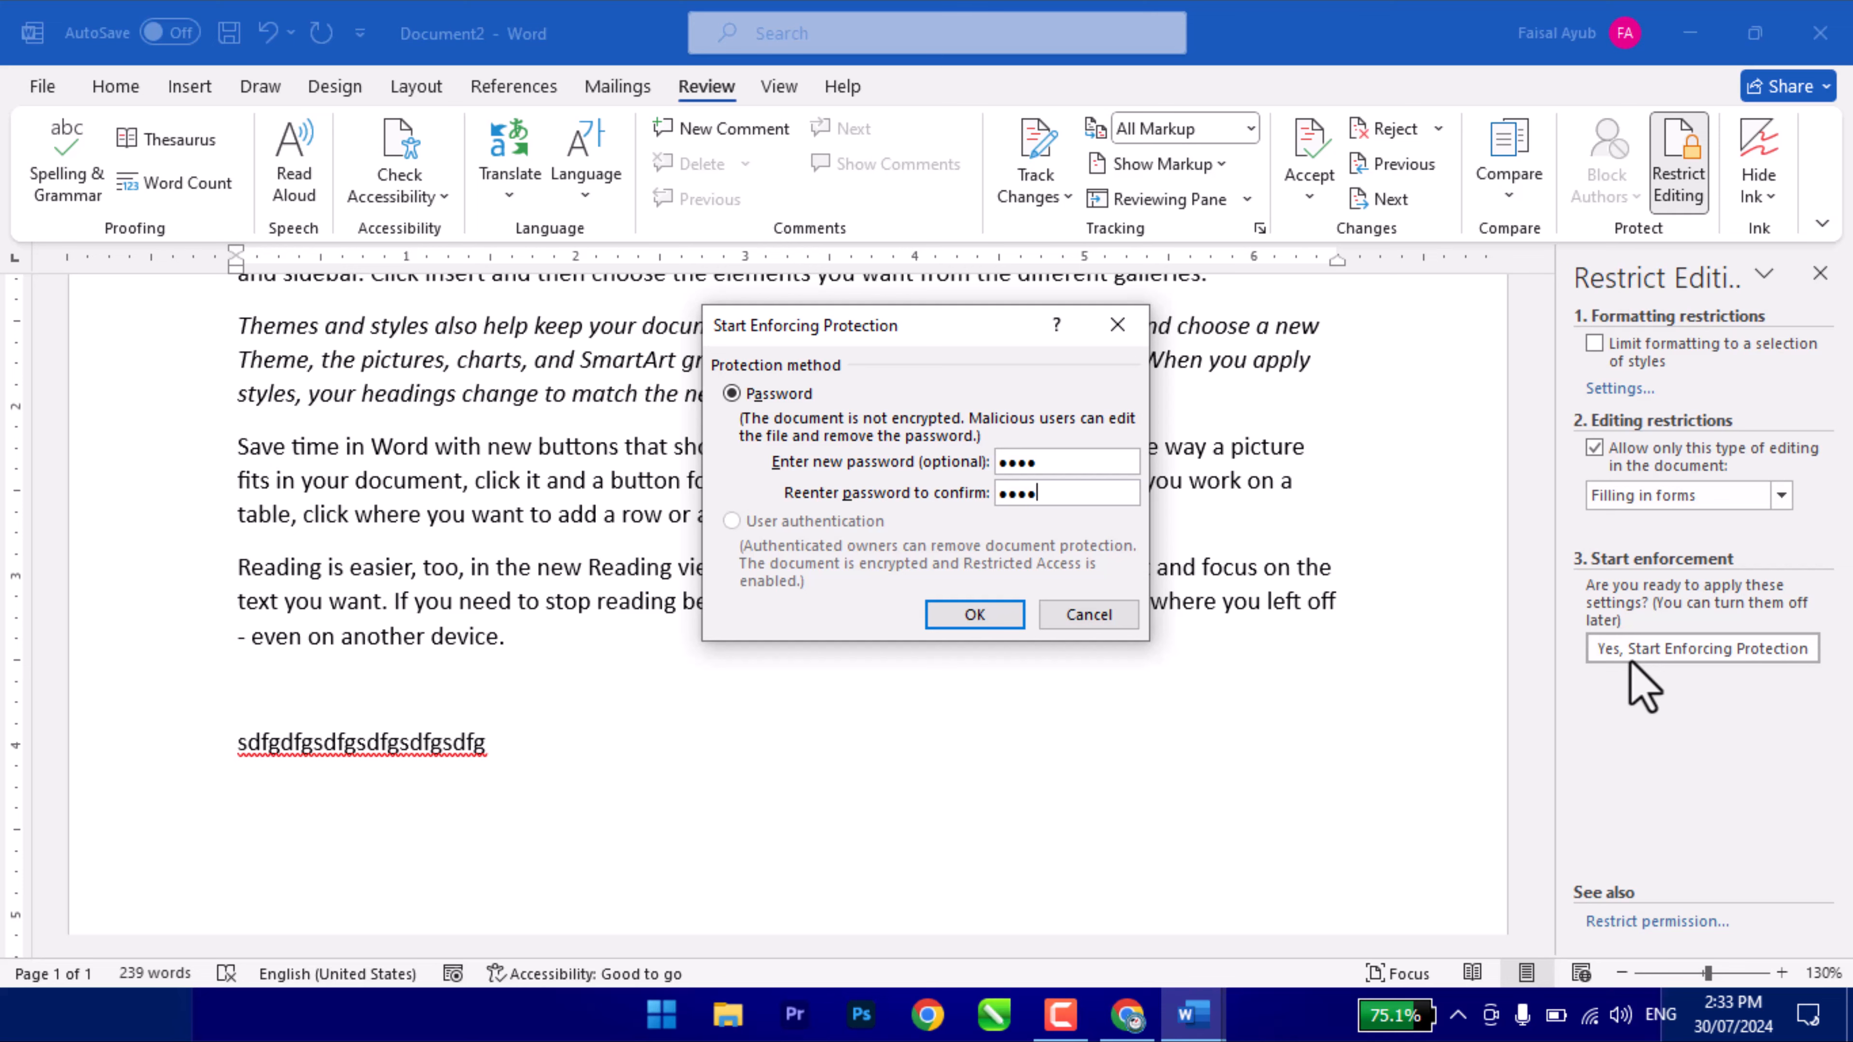
{"action": "key", "text": "Return"}
{"action": "scroll", "coordinate": [663, 514], "scroll_direction": "up", "scroll_amount": 3}
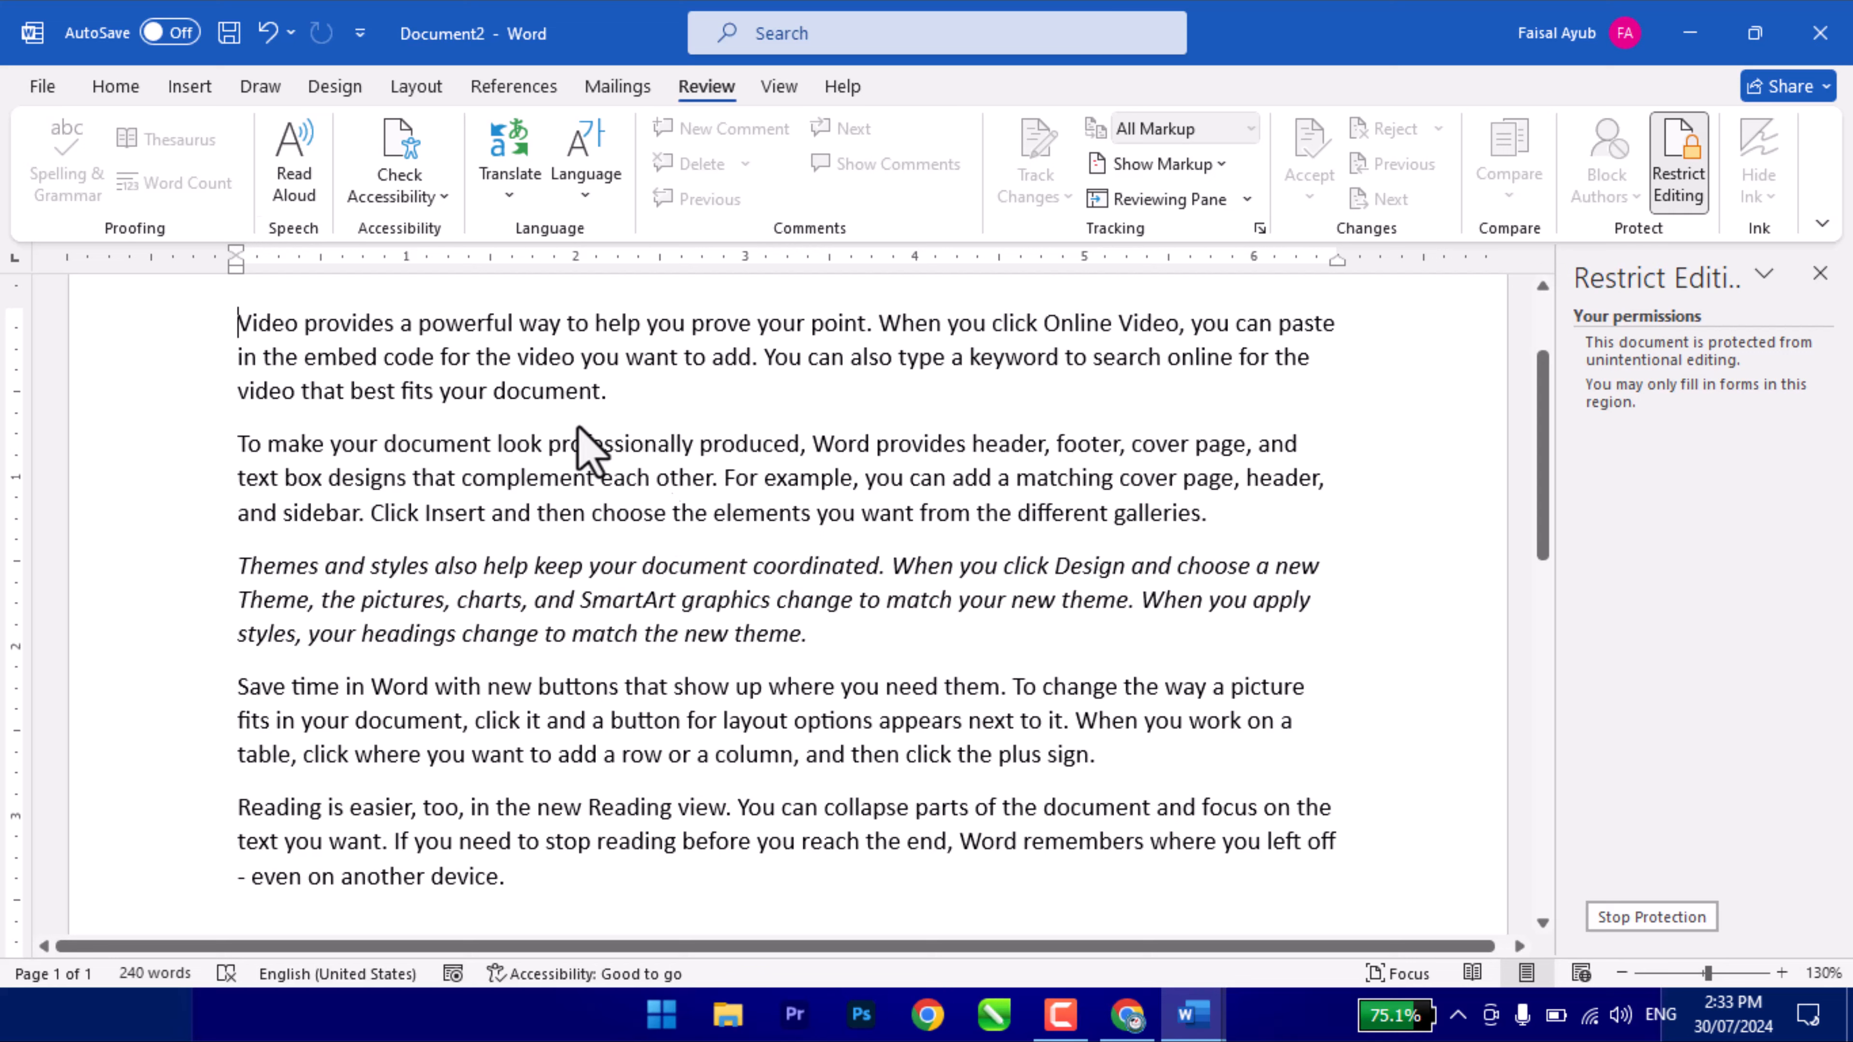
{"action": "left_click", "coordinate": [116, 86]}
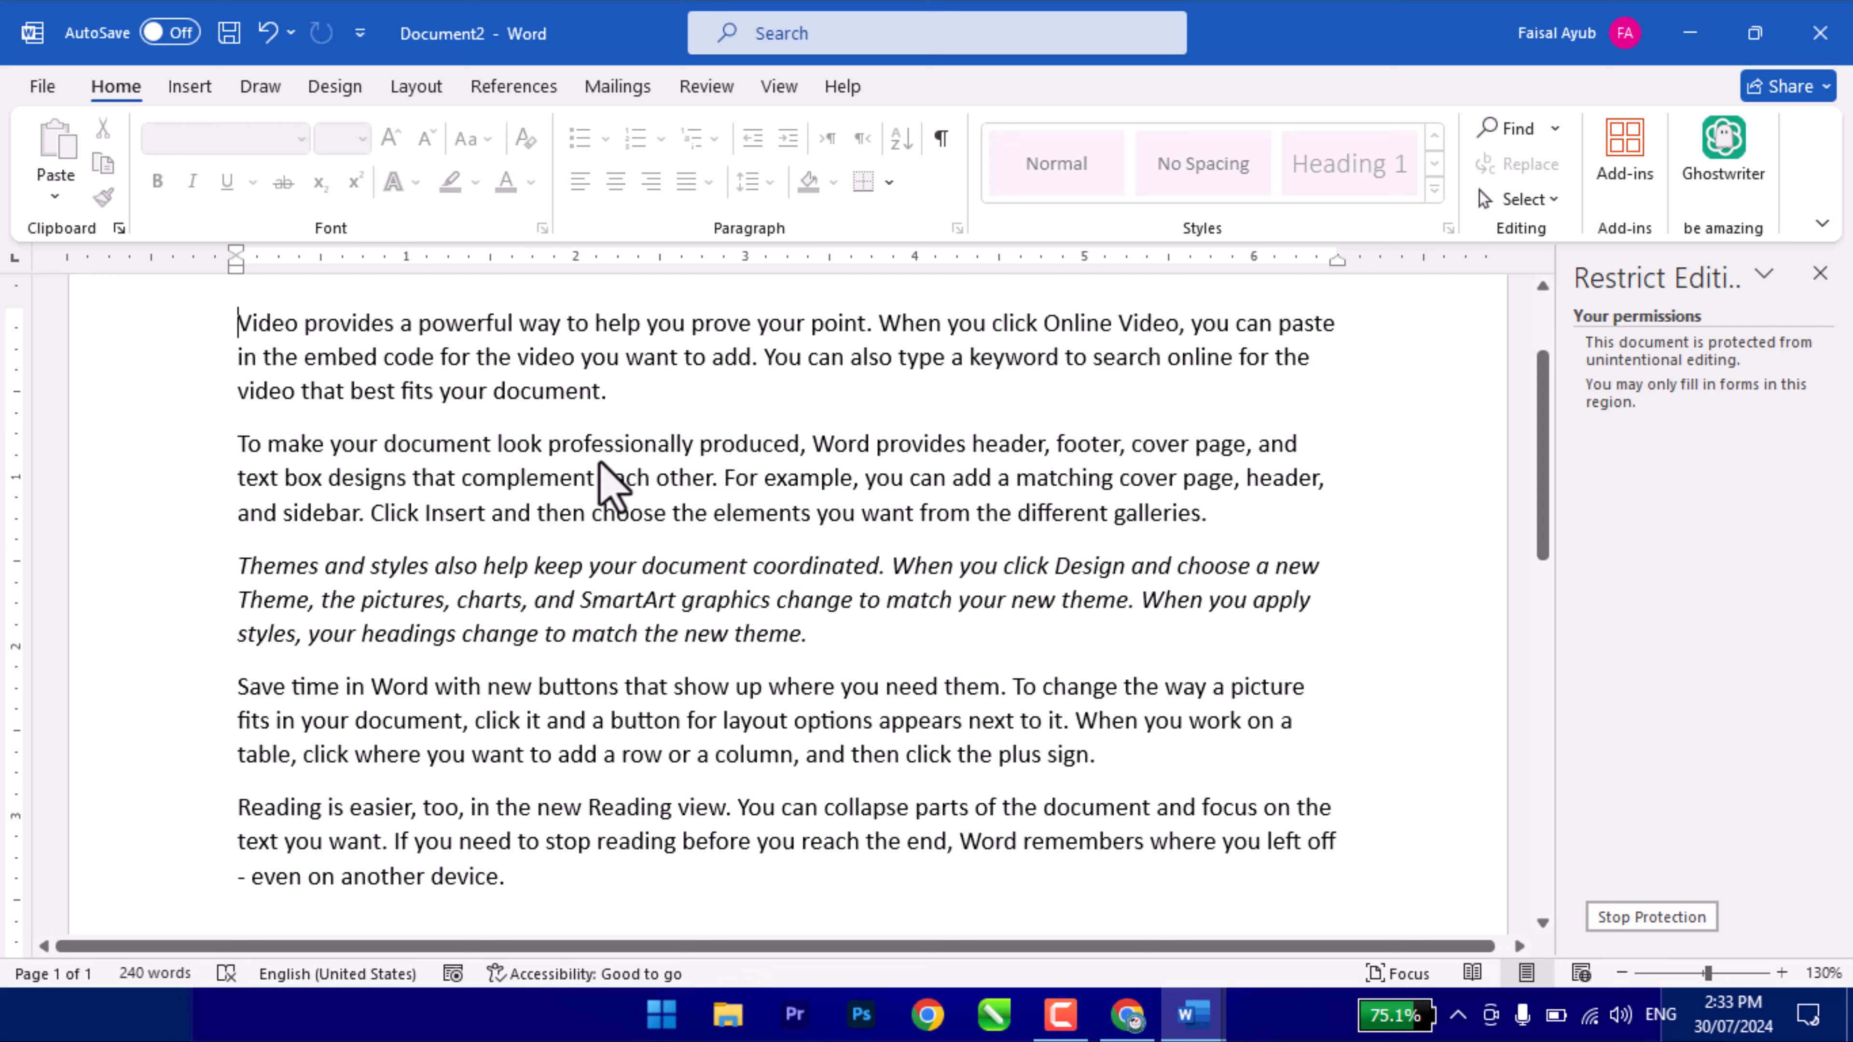
- Remove the forms-only protection and switch the restriction to No changes (Read only)
{"action": "left_click", "coordinate": [1605, 919]}
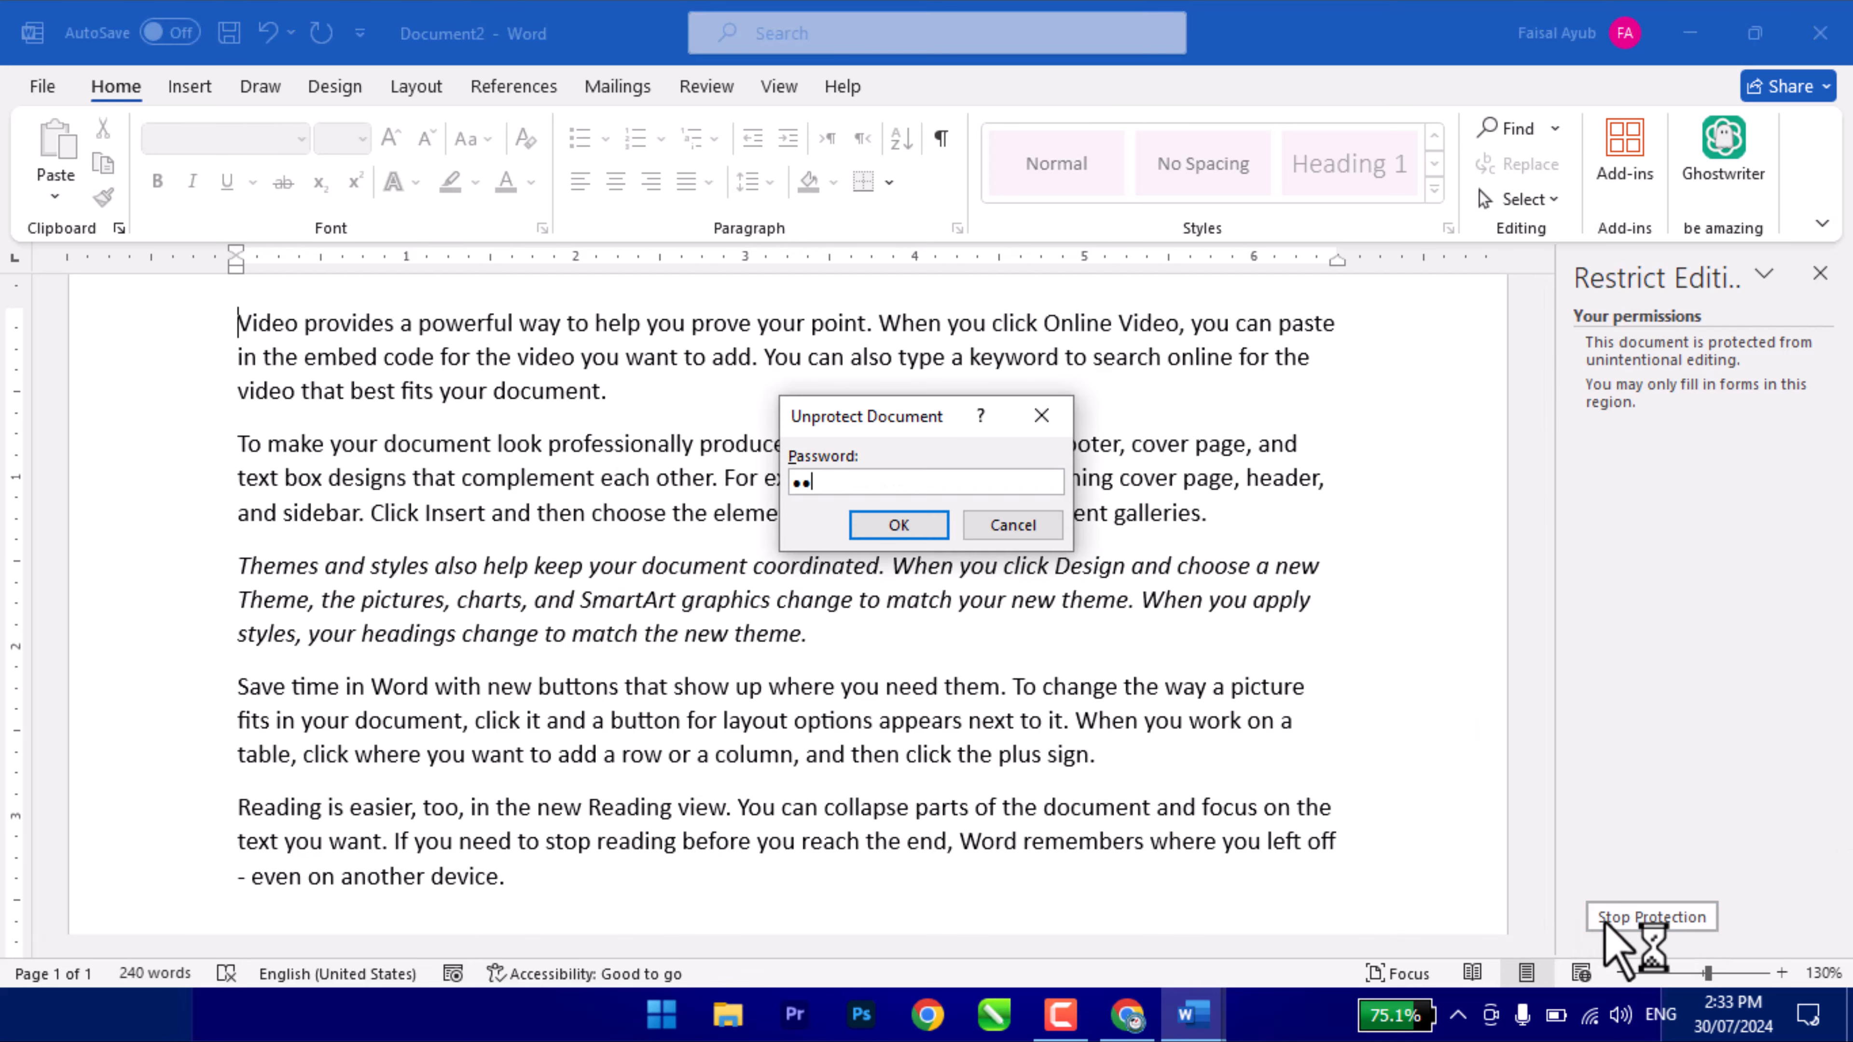
{"action": "key", "text": "Return"}
{"action": "left_click", "coordinate": [1681, 502]}
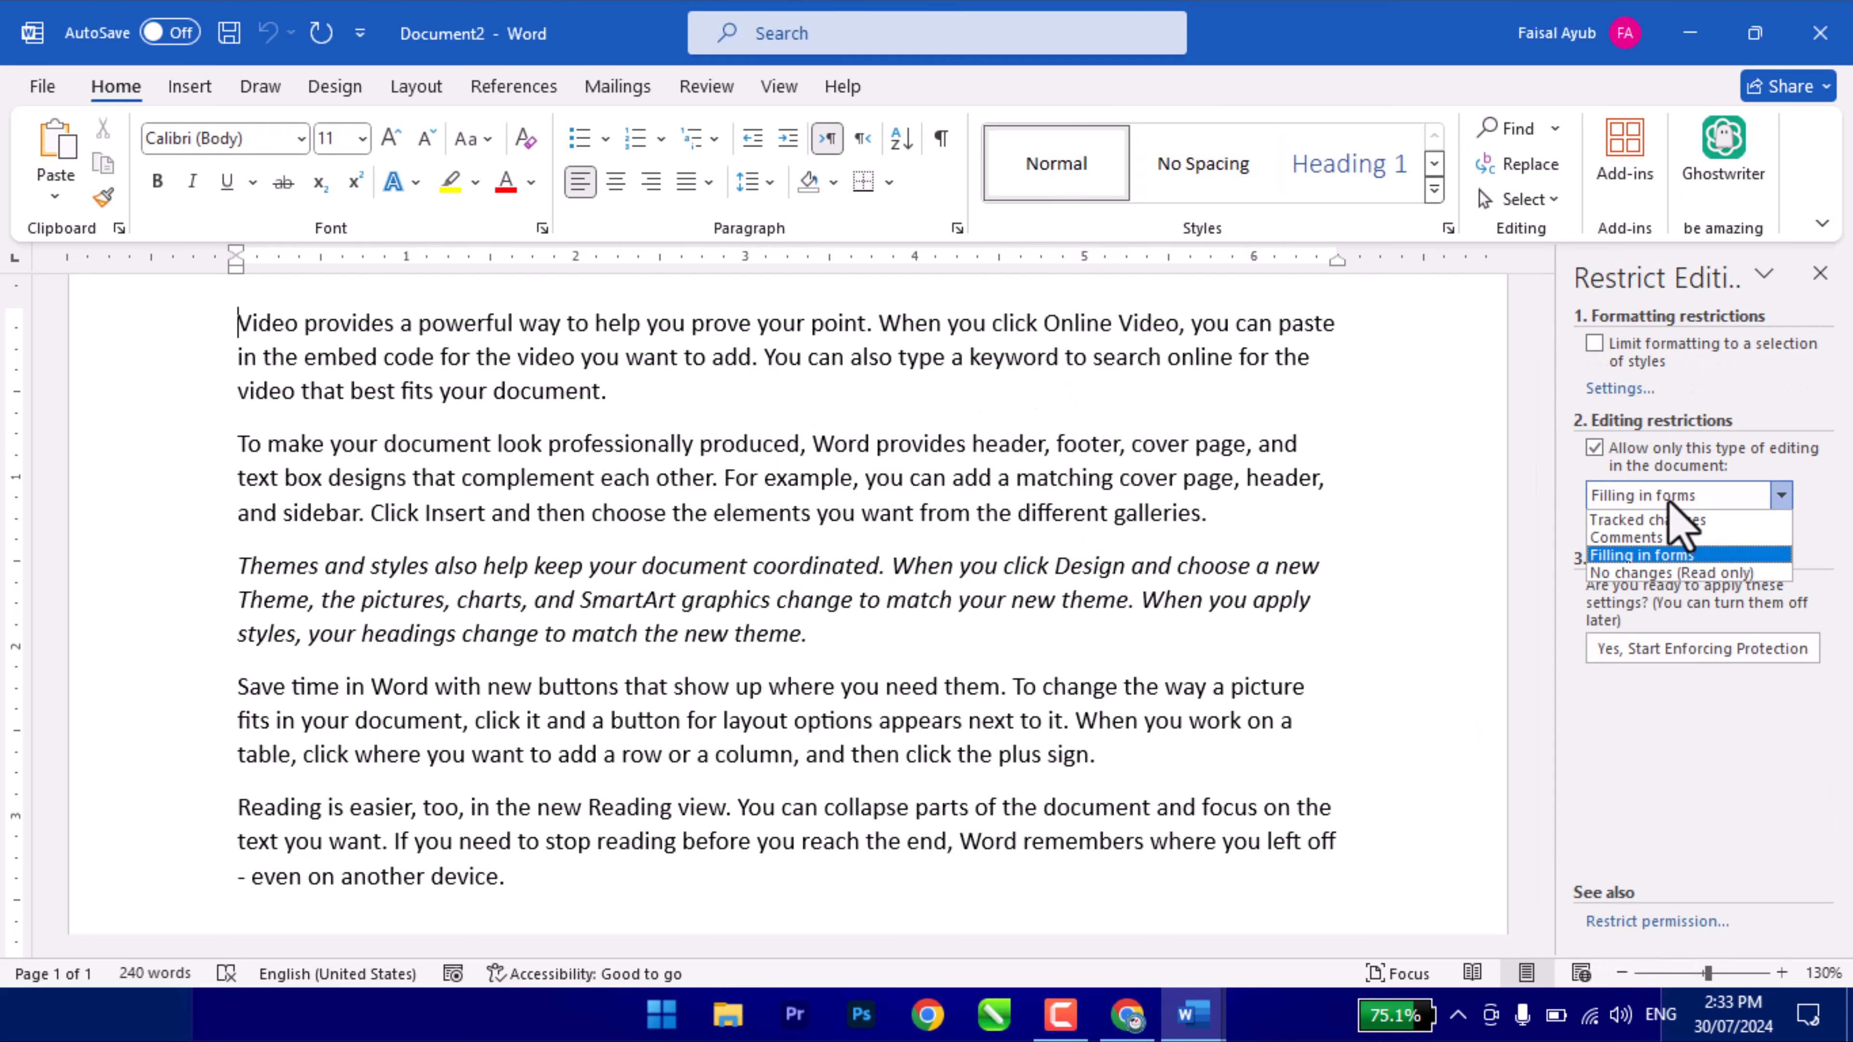
{"action": "left_click", "coordinate": [1663, 572]}
- Add an empty line after the test line, let Everyone edit it, and enforce protection
{"action": "scroll", "coordinate": [593, 725], "scroll_direction": "down", "scroll_amount": 3}
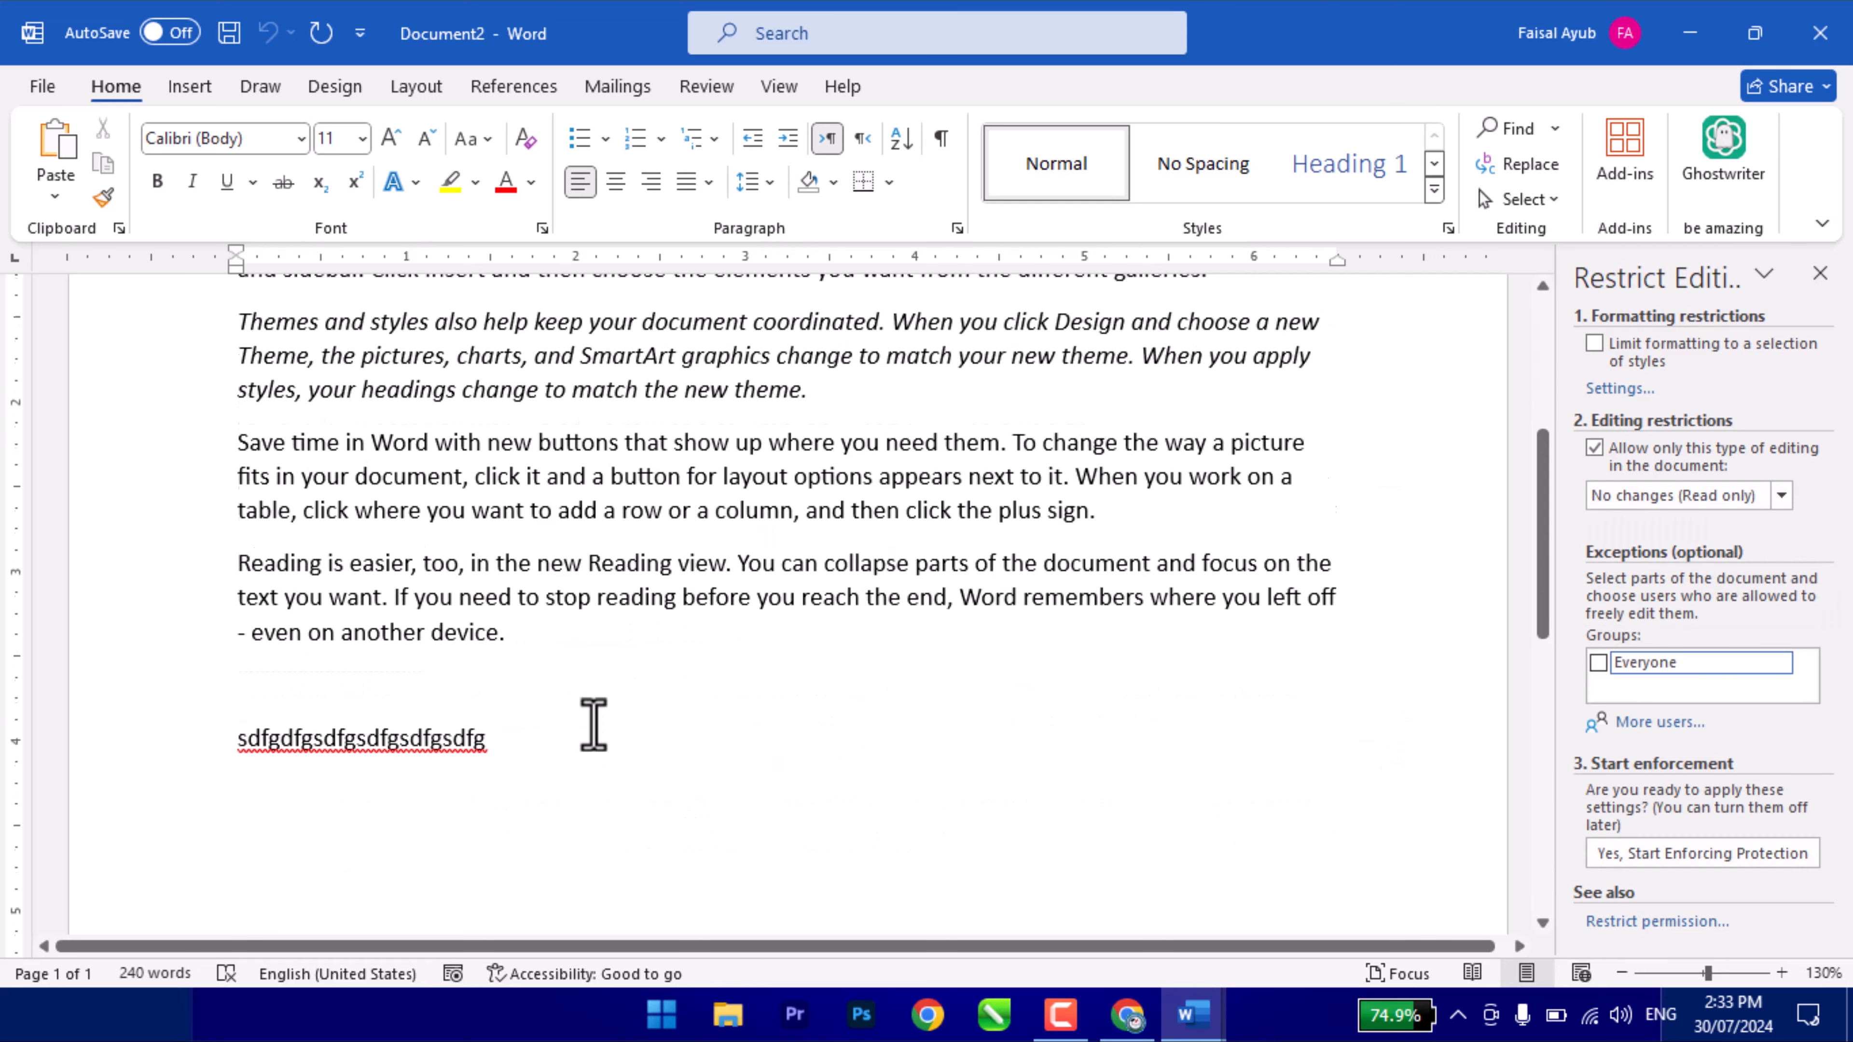
{"action": "scroll", "coordinate": [593, 725], "scroll_direction": "down", "scroll_amount": 1}
{"action": "left_click", "coordinate": [357, 657]}
{"action": "left_click", "coordinate": [492, 660]}
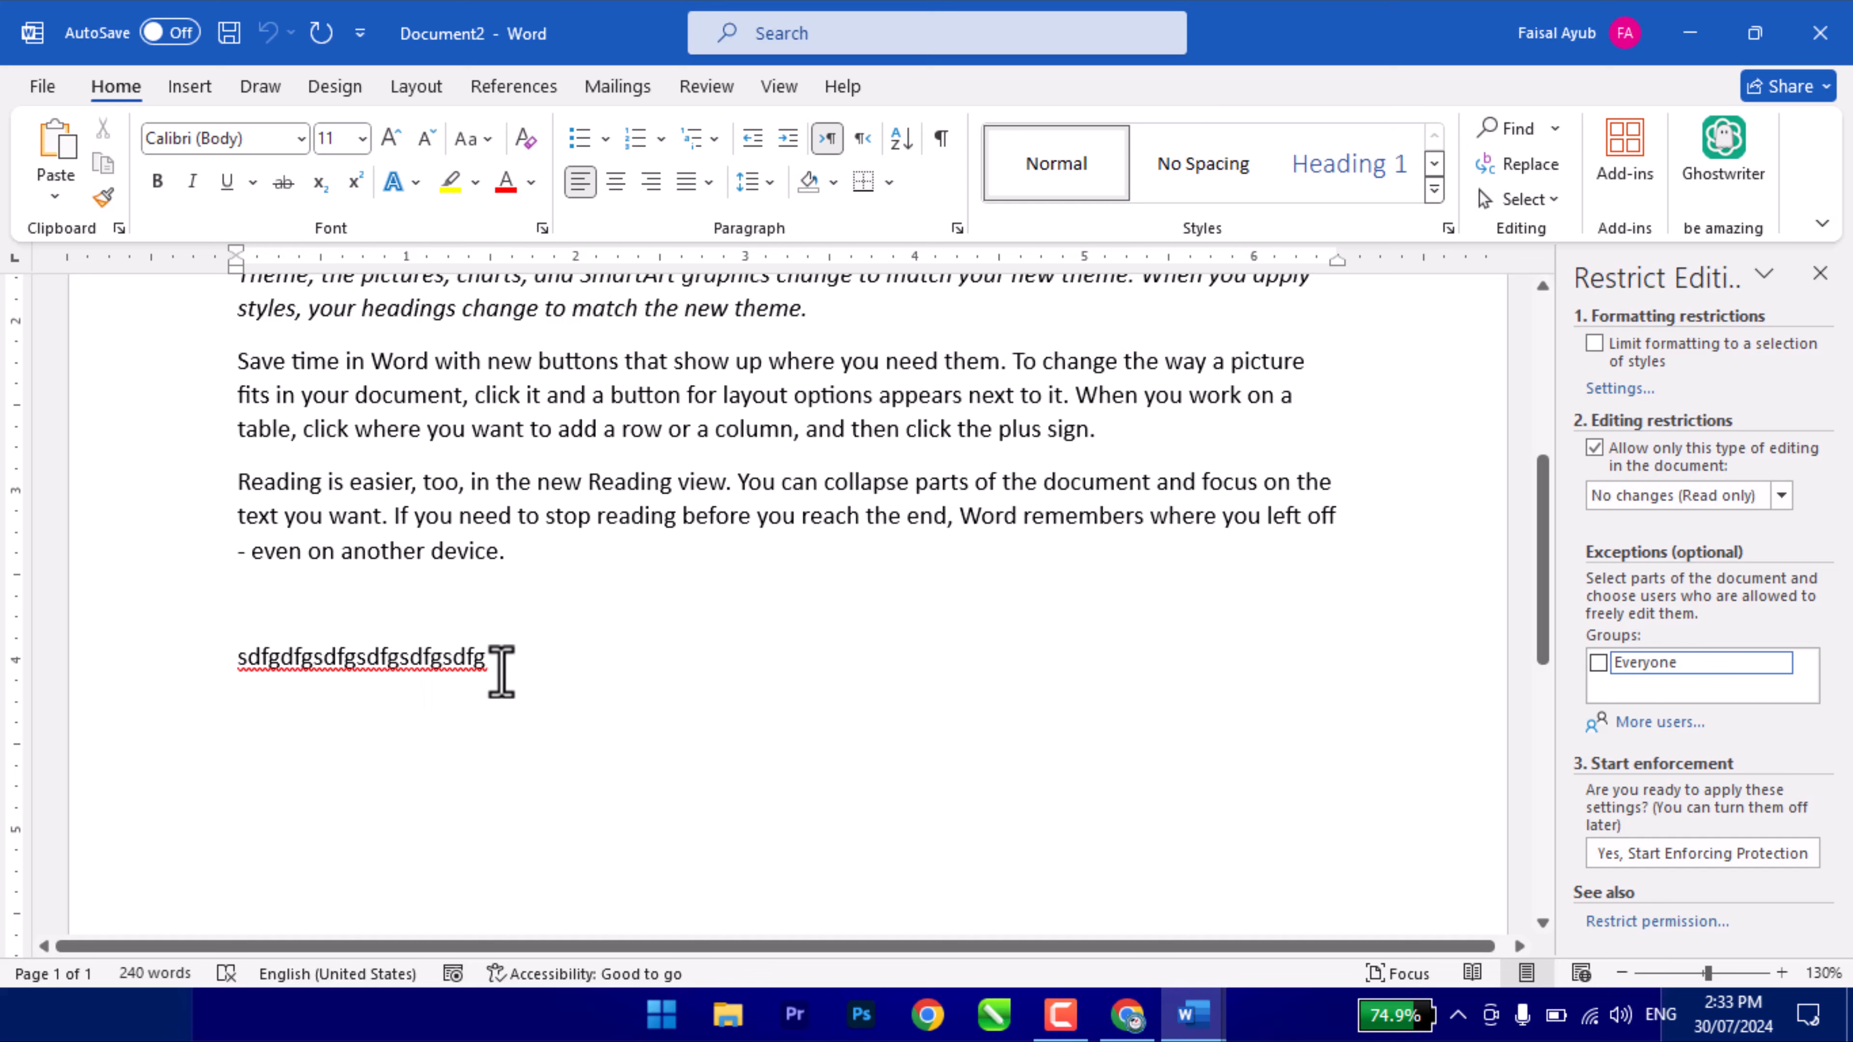
{"action": "key", "text": "Return"}
{"action": "left_click", "coordinate": [1597, 662]}
{"action": "left_click", "coordinate": [1632, 855]}
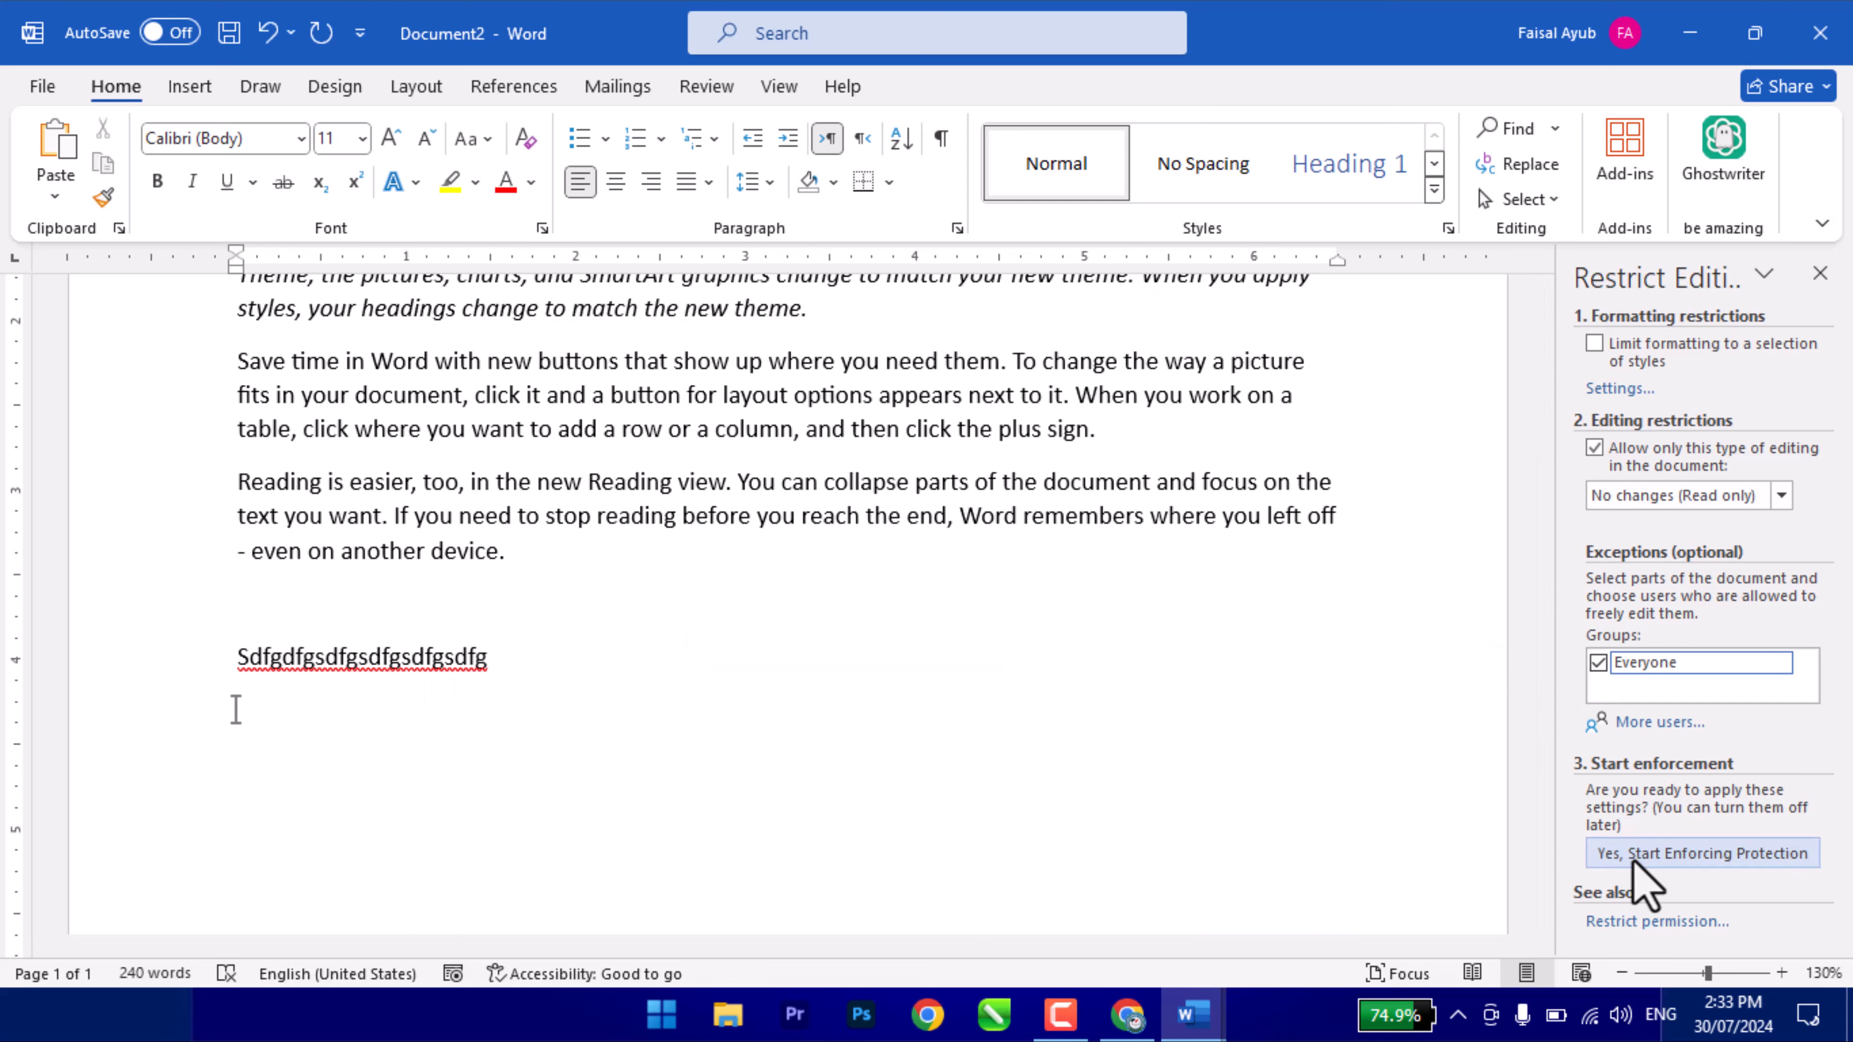
{"action": "key", "text": "Return"}
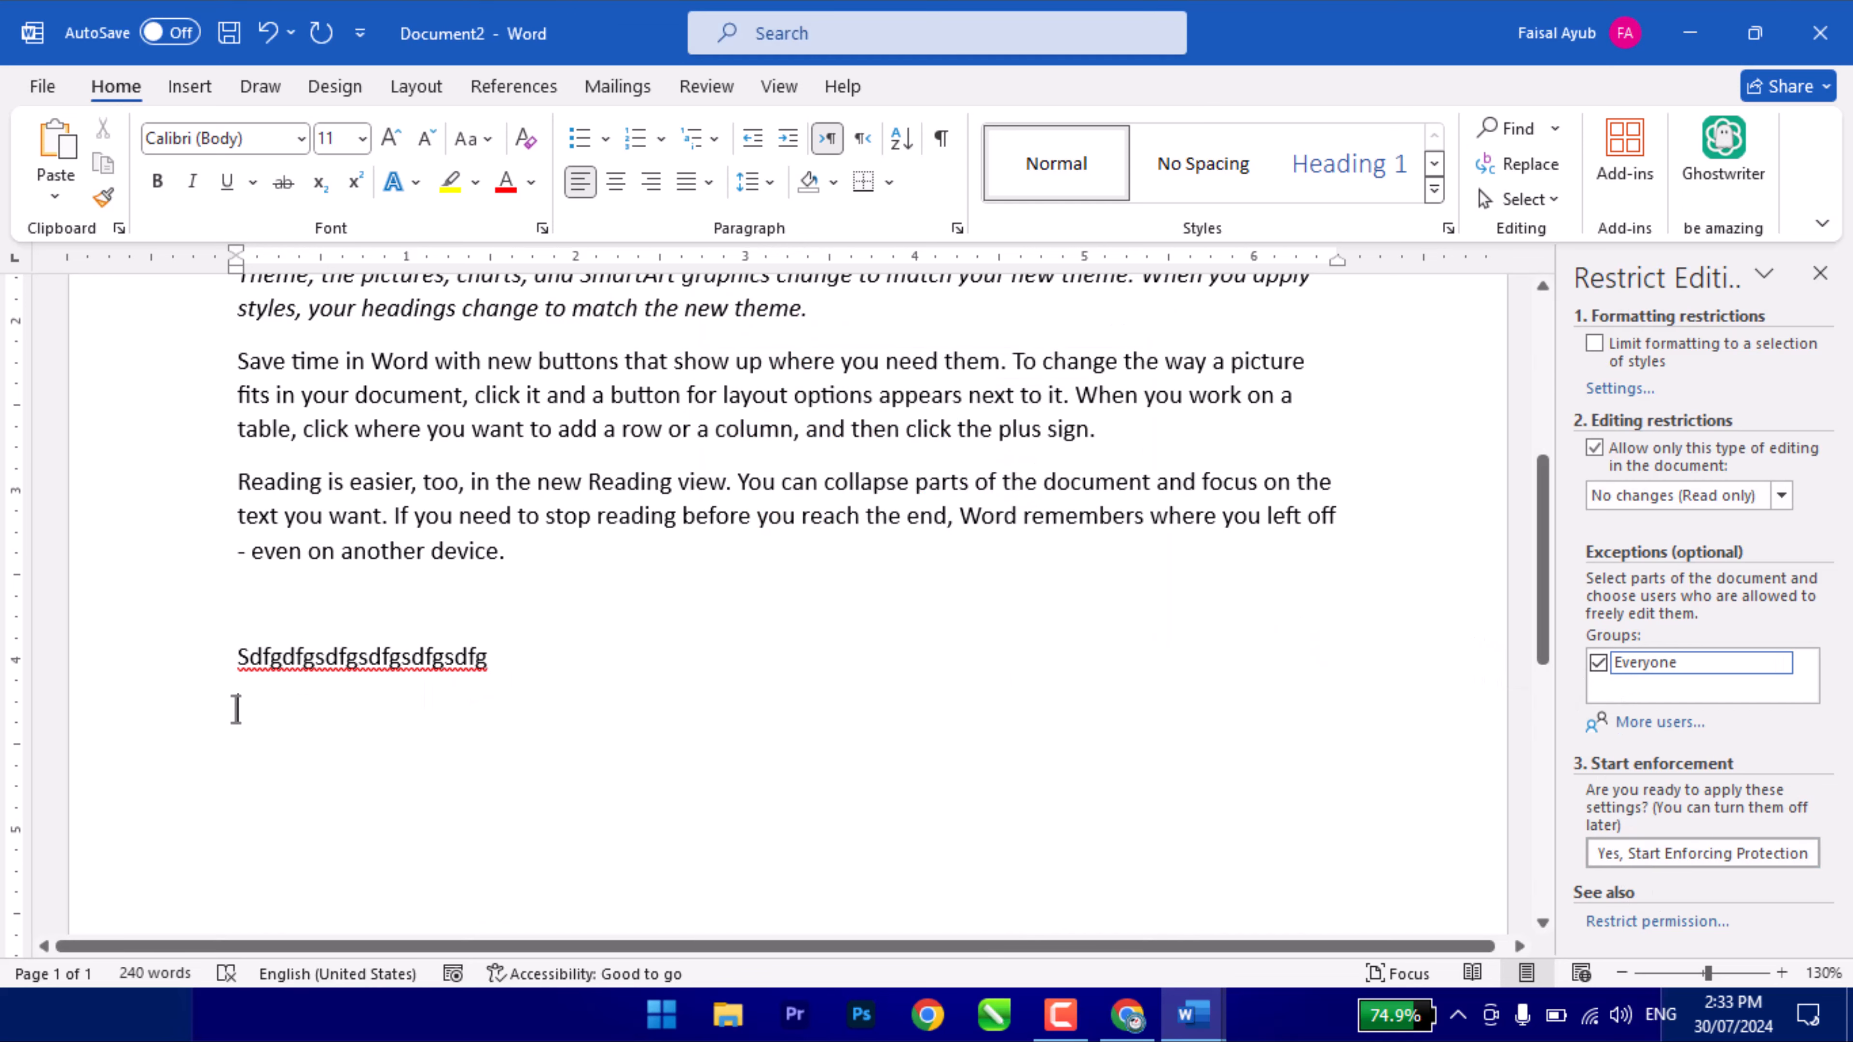
- Verify locked paragraphs reject edits and type 'jhjkhjkh' in the editable line
{"action": "left_click_drag", "start_coordinate": [519, 448], "coordinate": [666, 496]}
{"action": "left_click", "coordinate": [665, 496]}
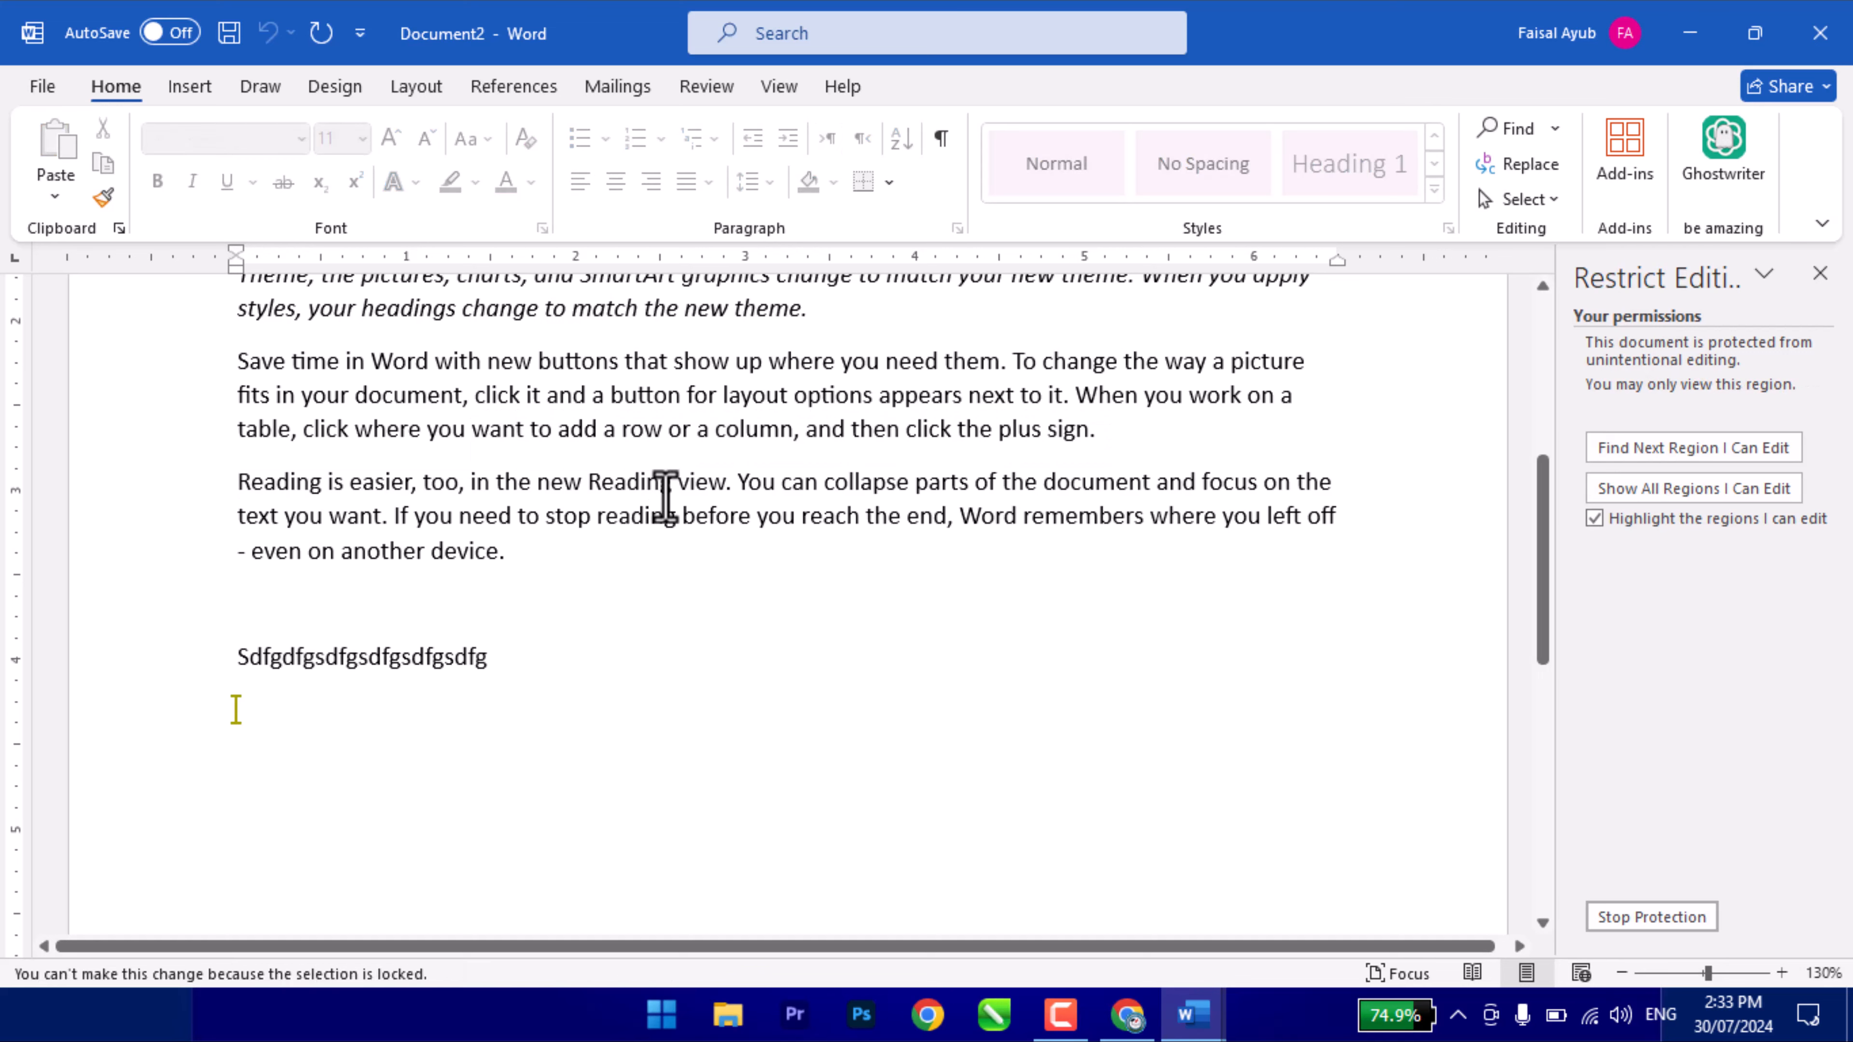
{"action": "left_click", "coordinate": [299, 733]}
{"action": "type", "text": "jhjkhjkh"}
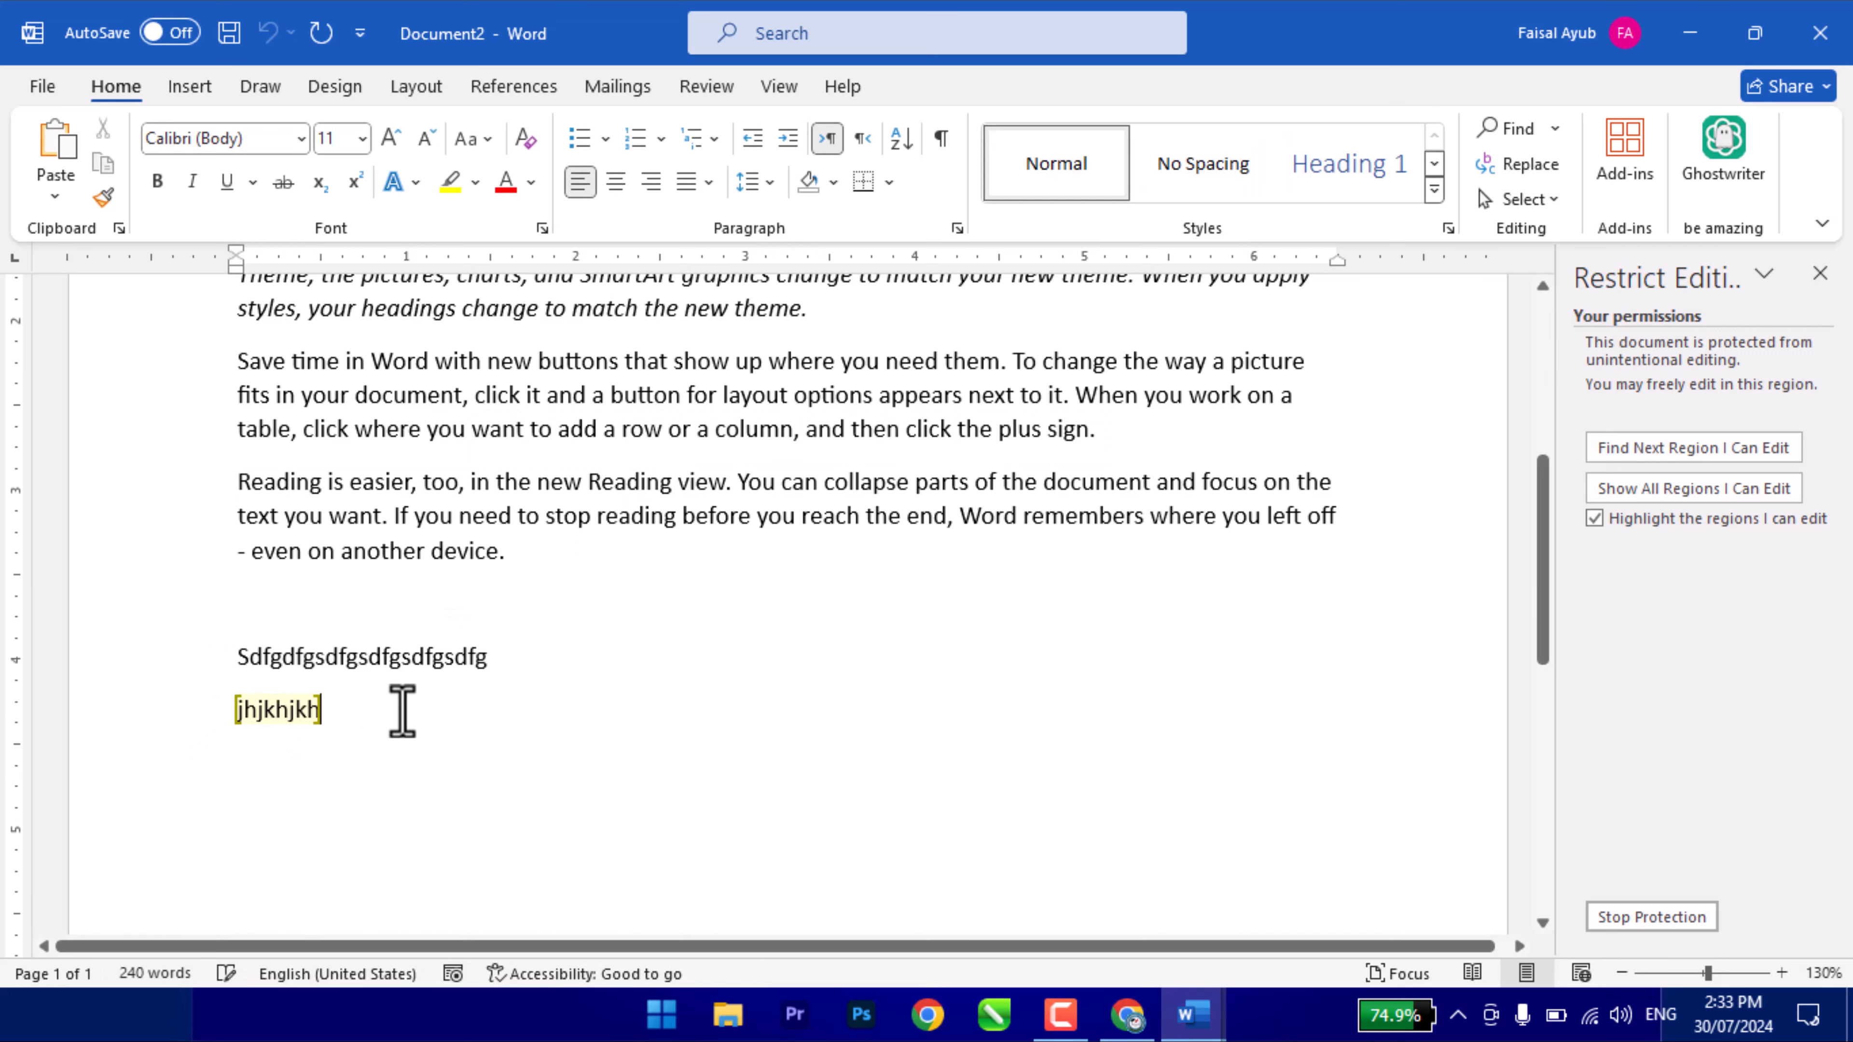
{"action": "left_click", "coordinate": [579, 619]}
- Stop protection with the password and close the Restrict Editing pane
{"action": "left_click", "coordinate": [1647, 915]}
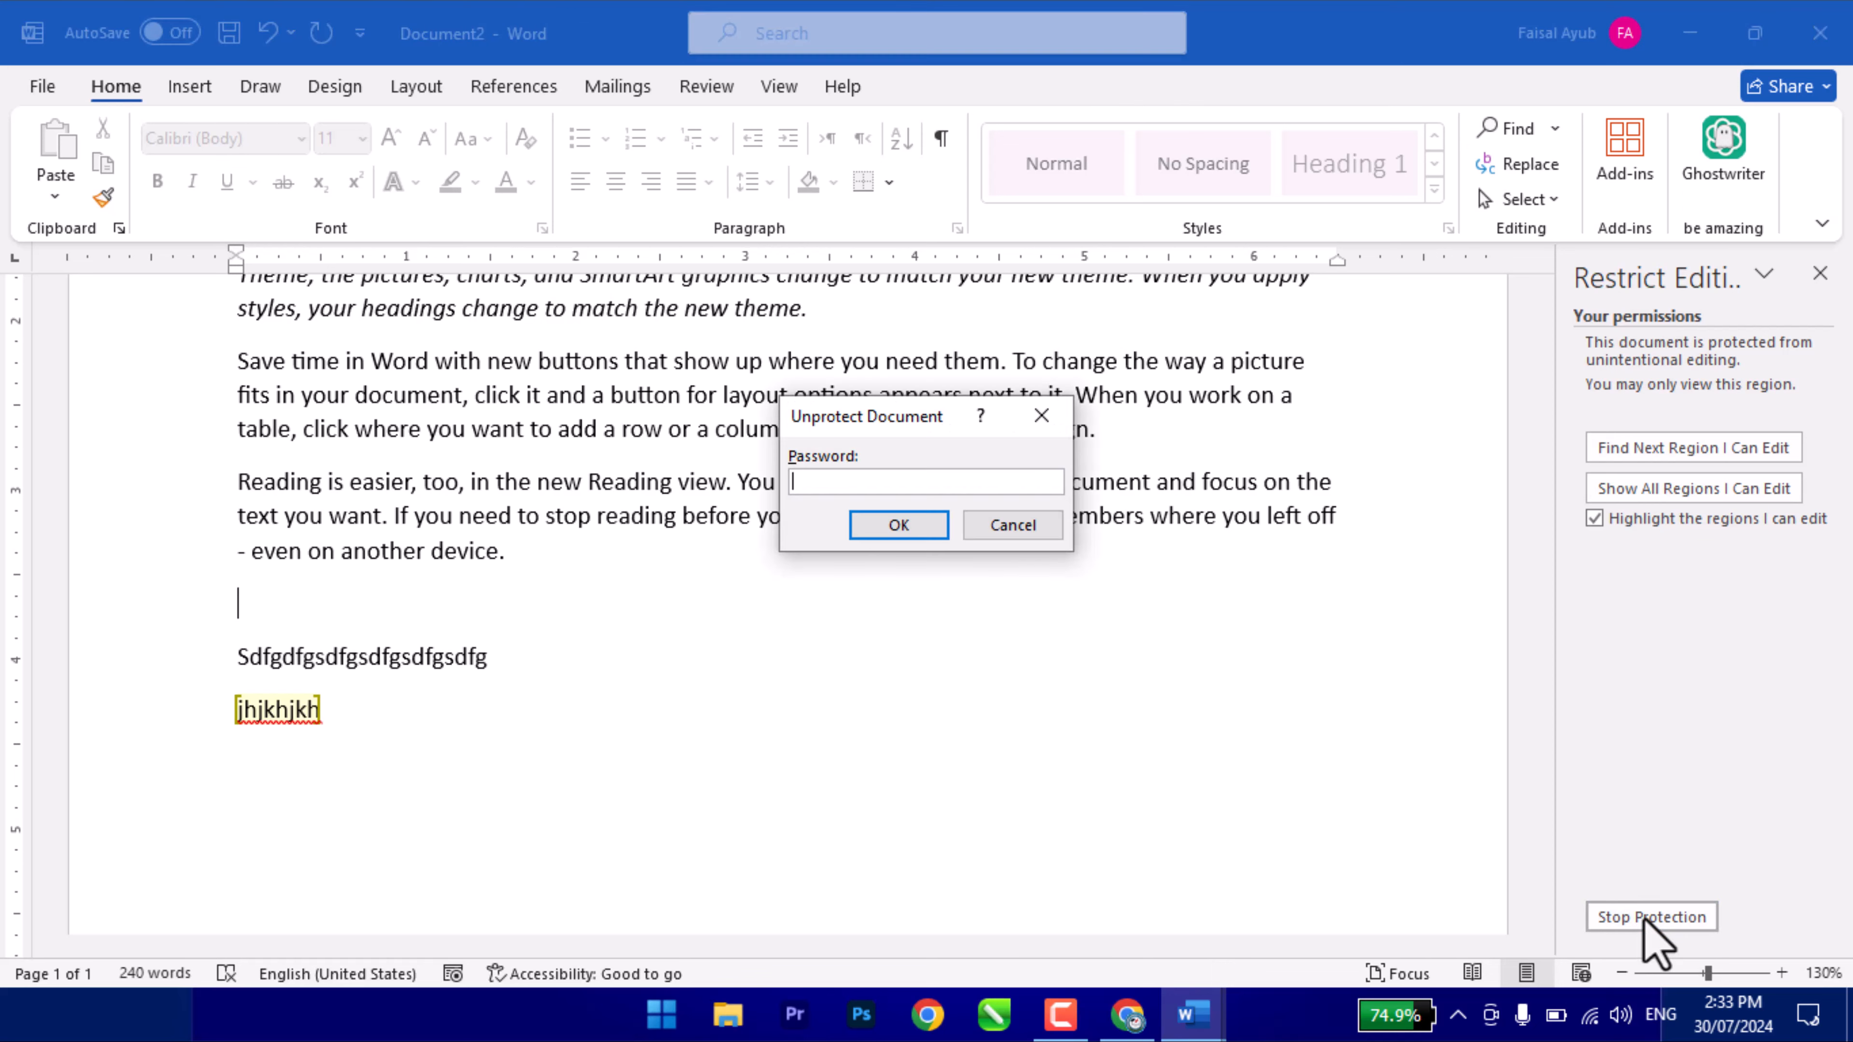
{"action": "type", "text": "1234"}
{"action": "key", "text": "Return"}
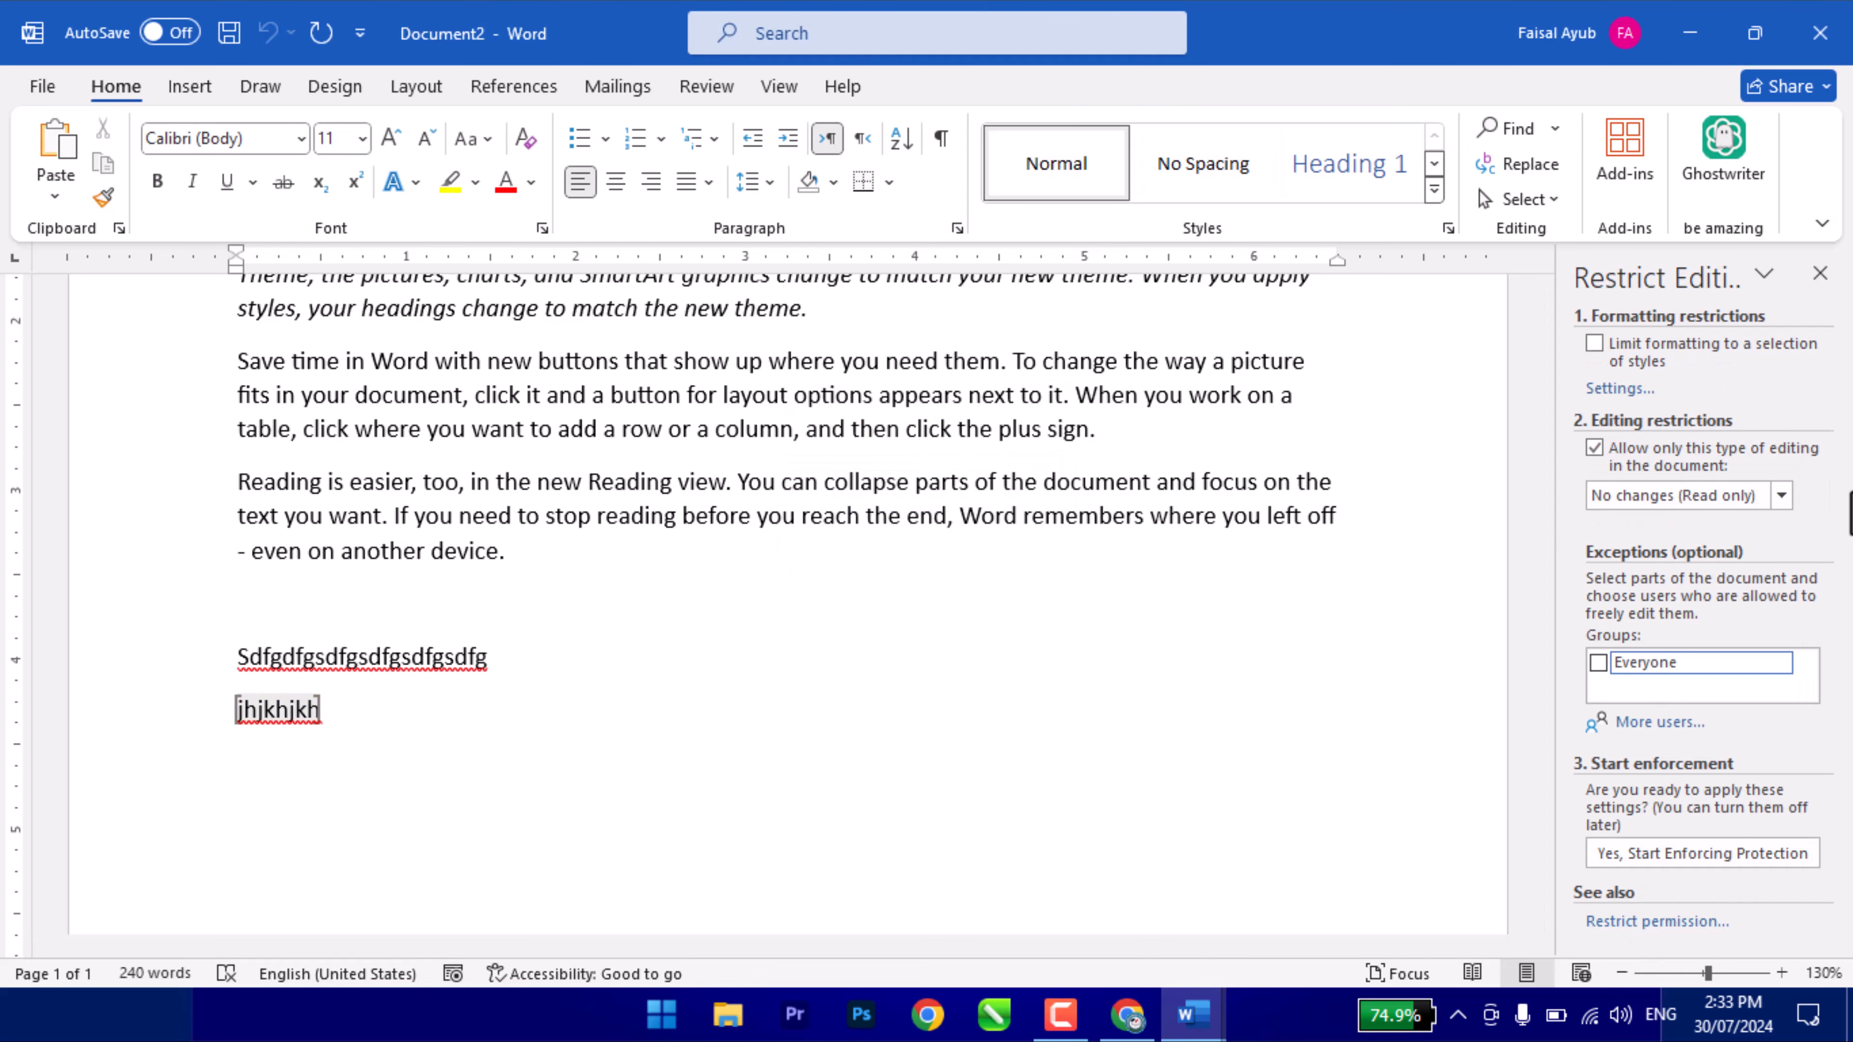
{"action": "left_click", "coordinate": [1819, 273]}
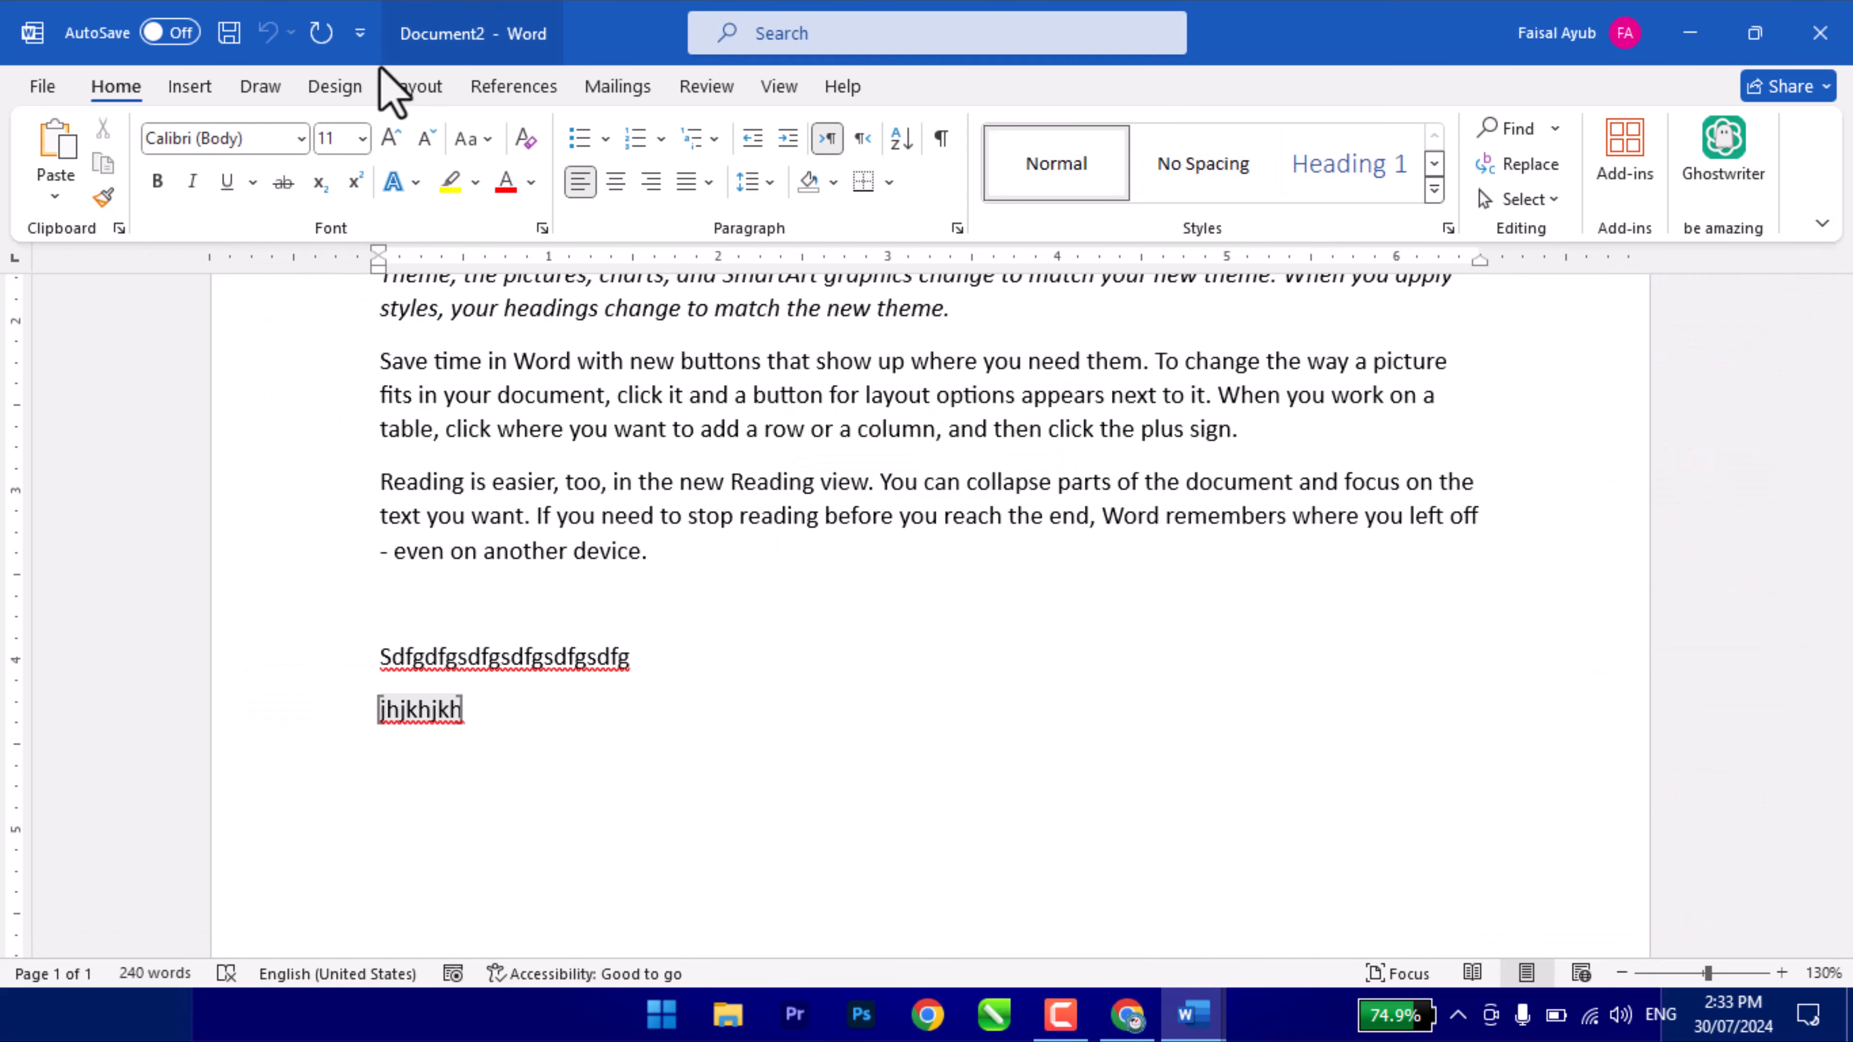
{"action": "left_click", "coordinate": [697, 86]}
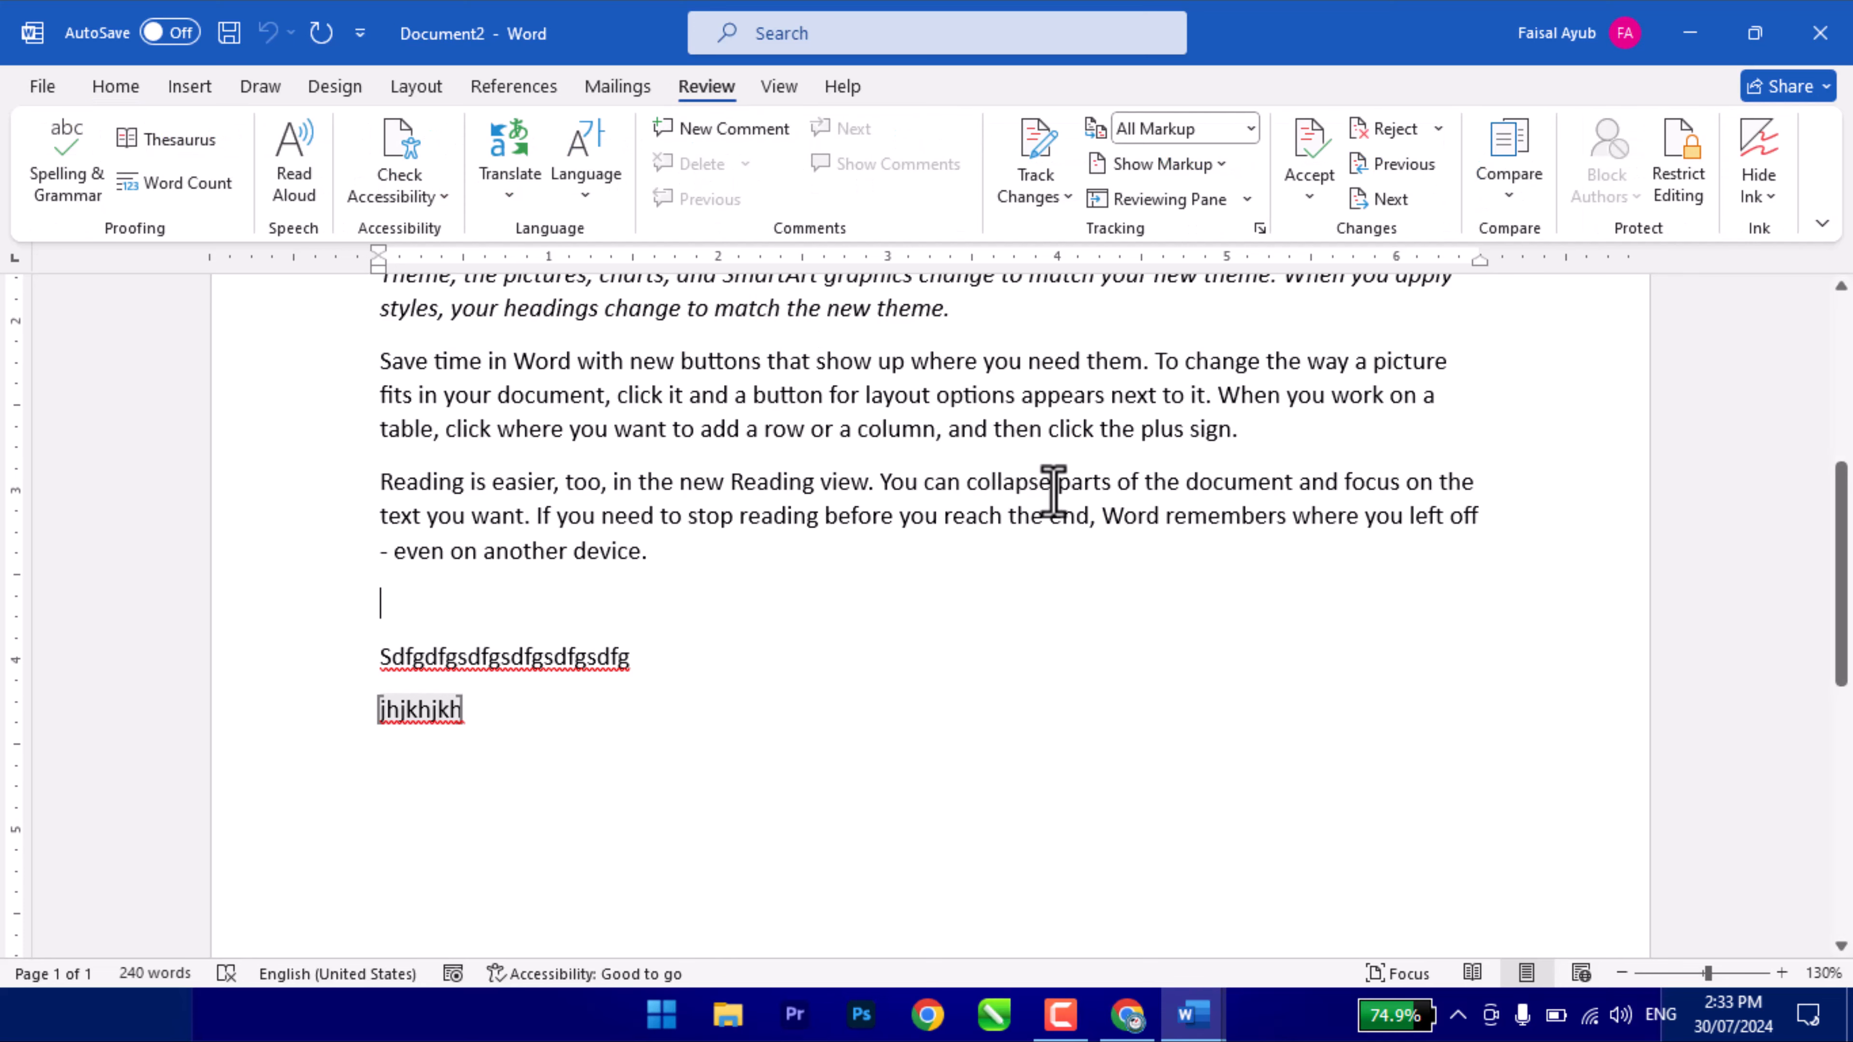
{"action": "left_click", "coordinate": [1789, 196]}
{"action": "left_click", "coordinate": [1790, 198]}
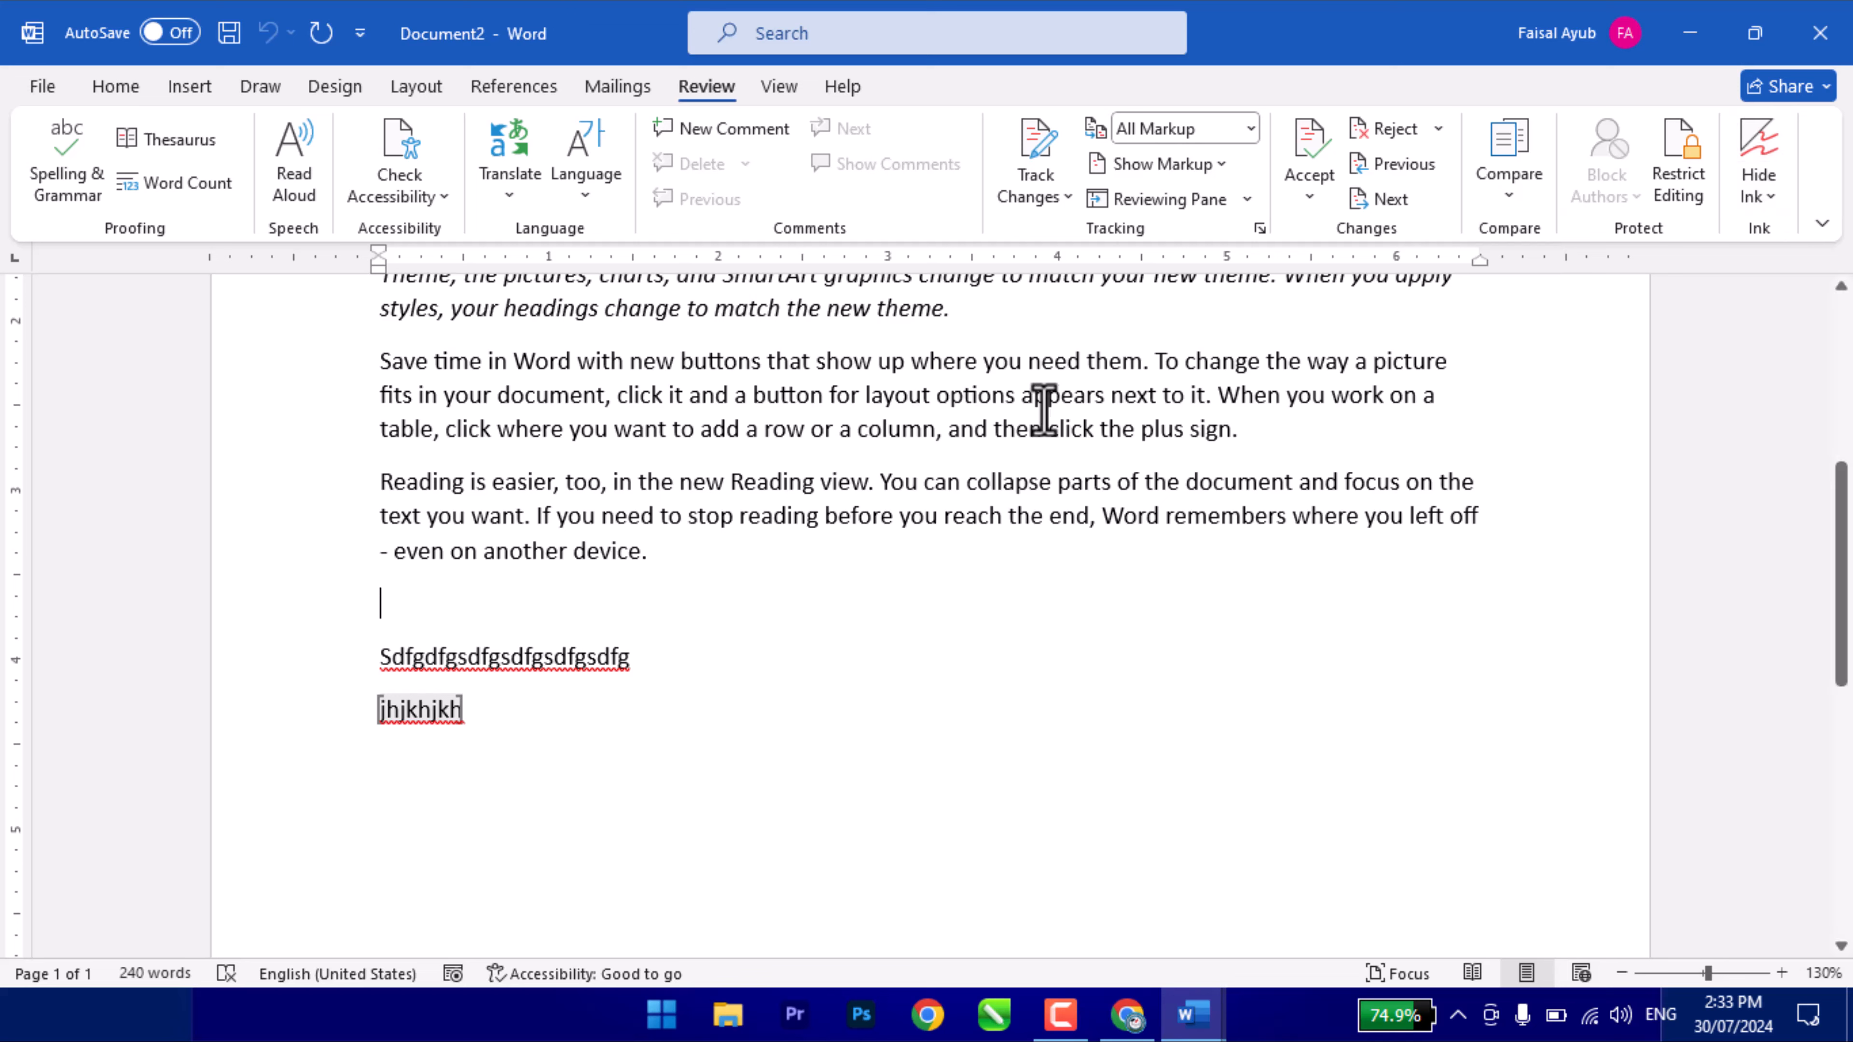
{"action": "left_click_drag", "start_coordinate": [793, 398], "coordinate": [1156, 481]}
{"action": "left_click", "coordinate": [881, 447]}
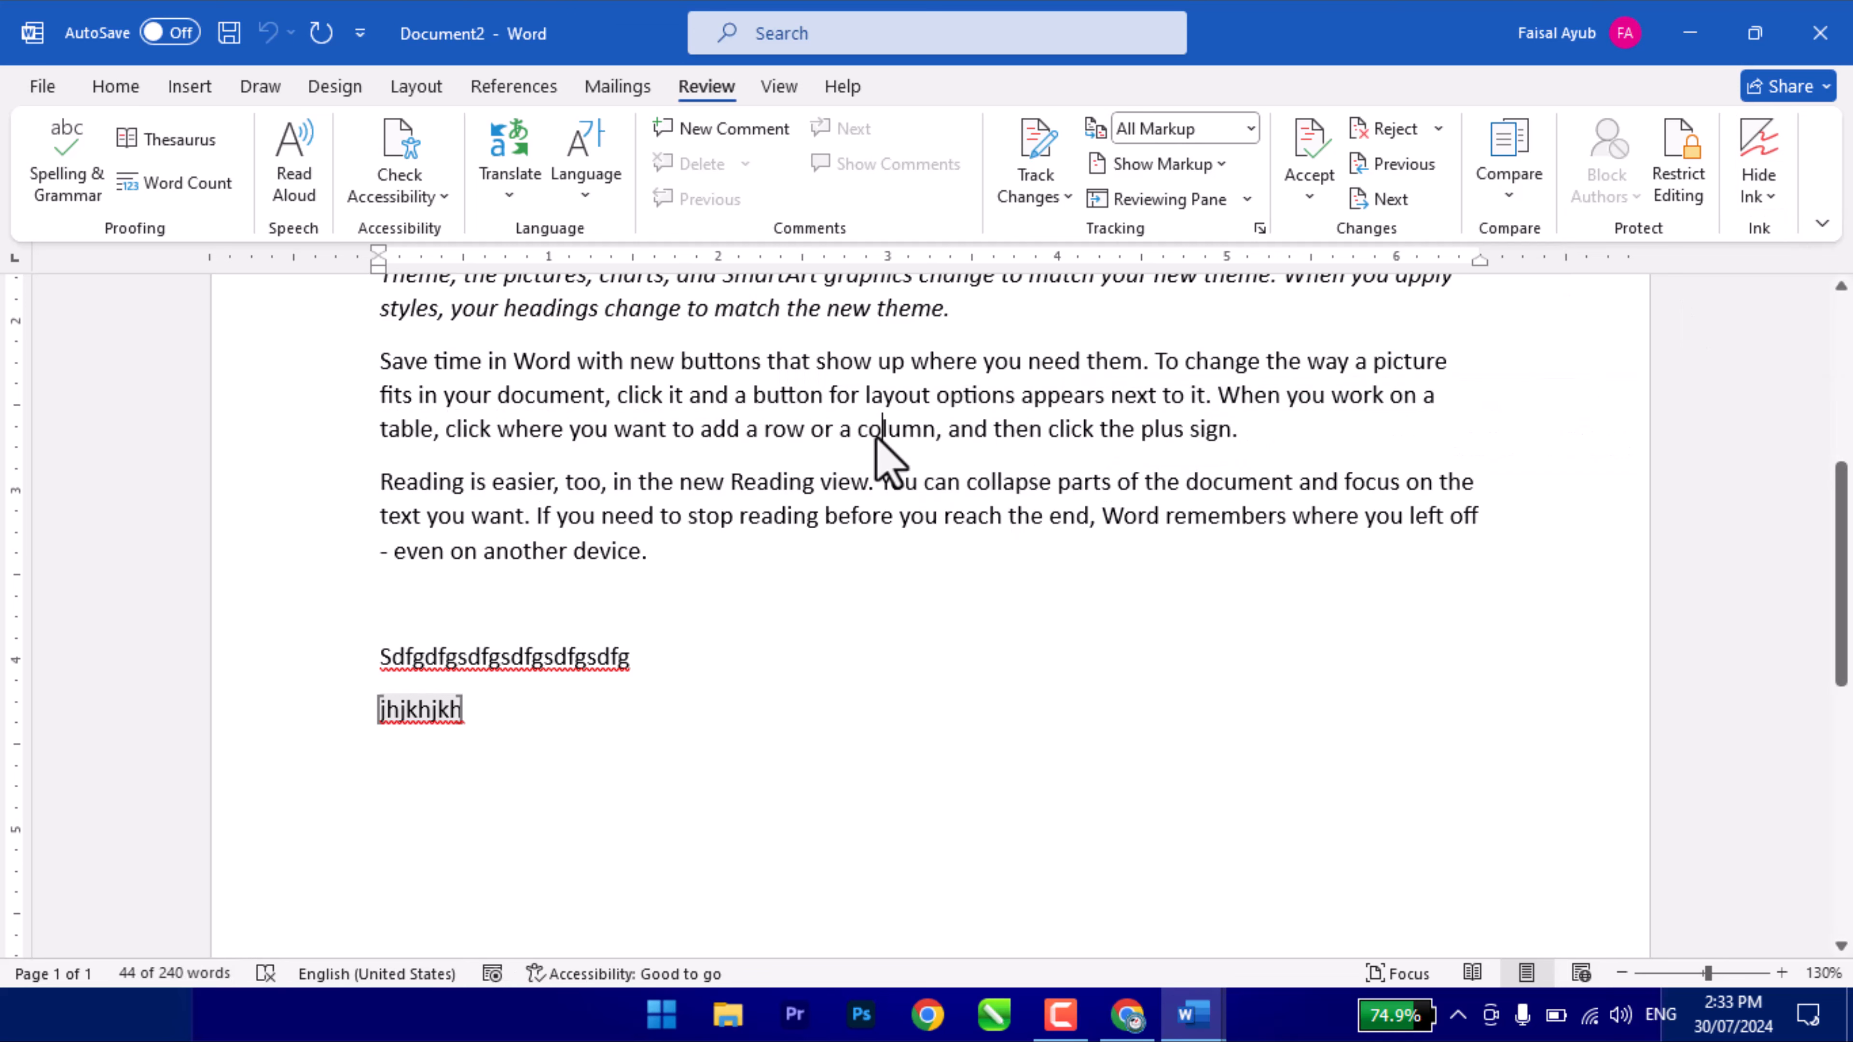